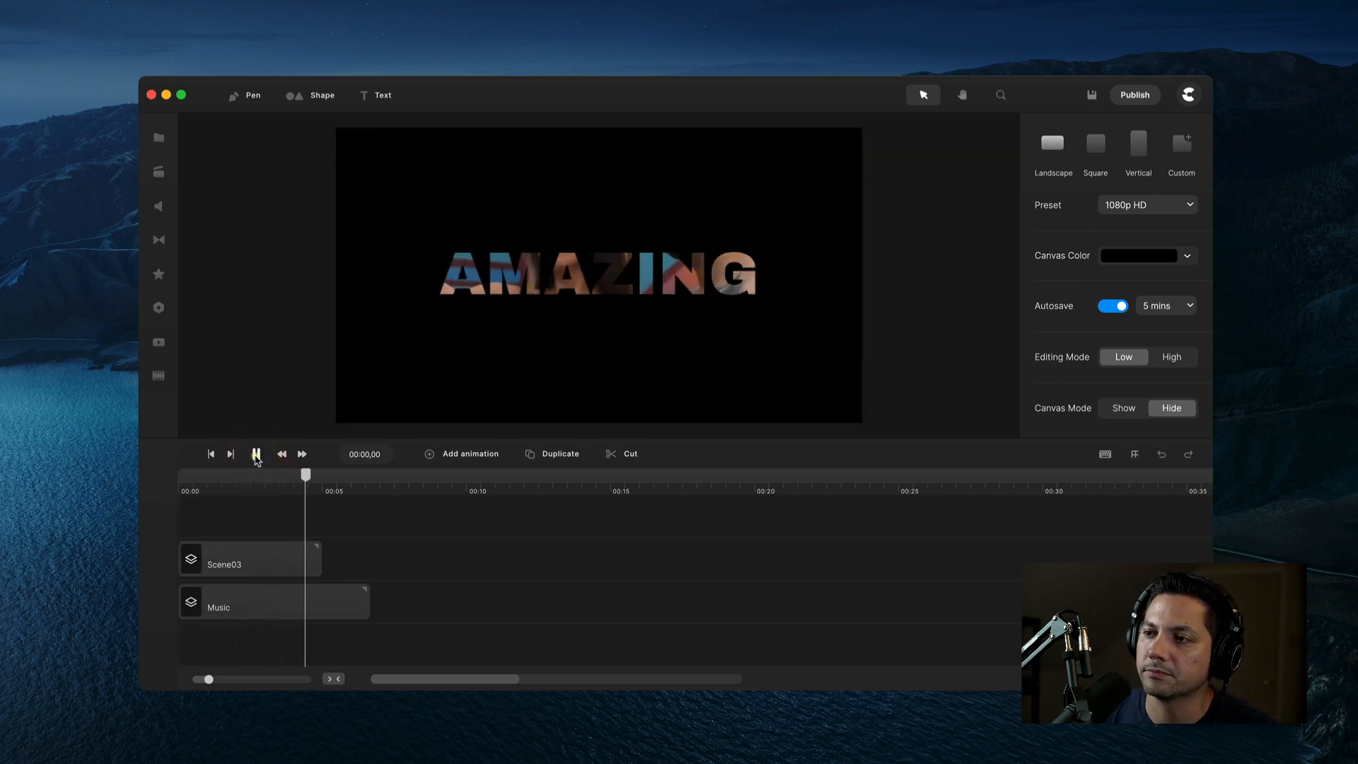
Scrub through the finished Scene03 animation on the timeline to review its FAST and AMAZING text effects.
{"action": "left_click_drag", "start_coordinate": [348, 474], "coordinate": [212, 502]}
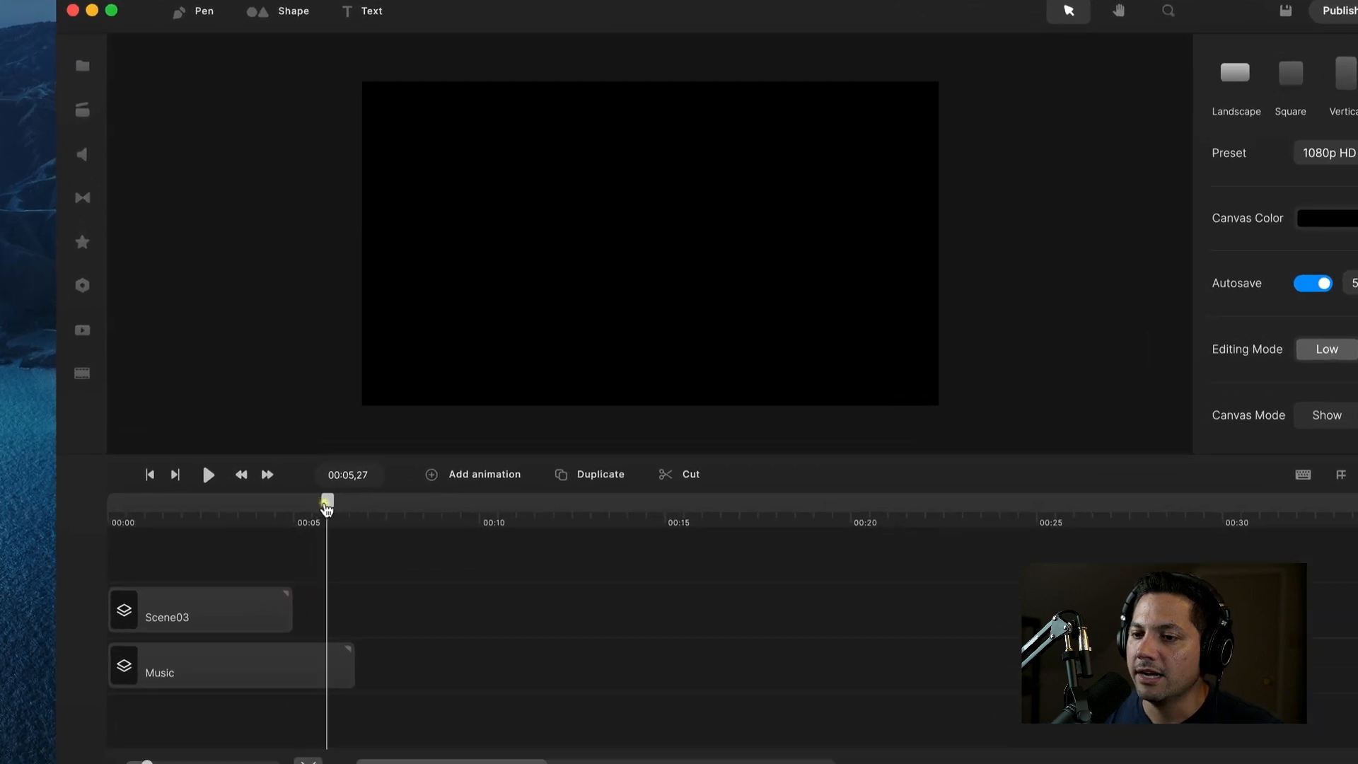
{"action": "mouse_move", "coordinate": [107, 569]}
{"action": "left_mouse_down"}
{"action": "mouse_move", "coordinate": [117, 564]}
{"action": "mouse_move", "coordinate": [86, 566]}
{"action": "mouse_move", "coordinate": [100, 564]}
{"action": "left_mouse_up"}
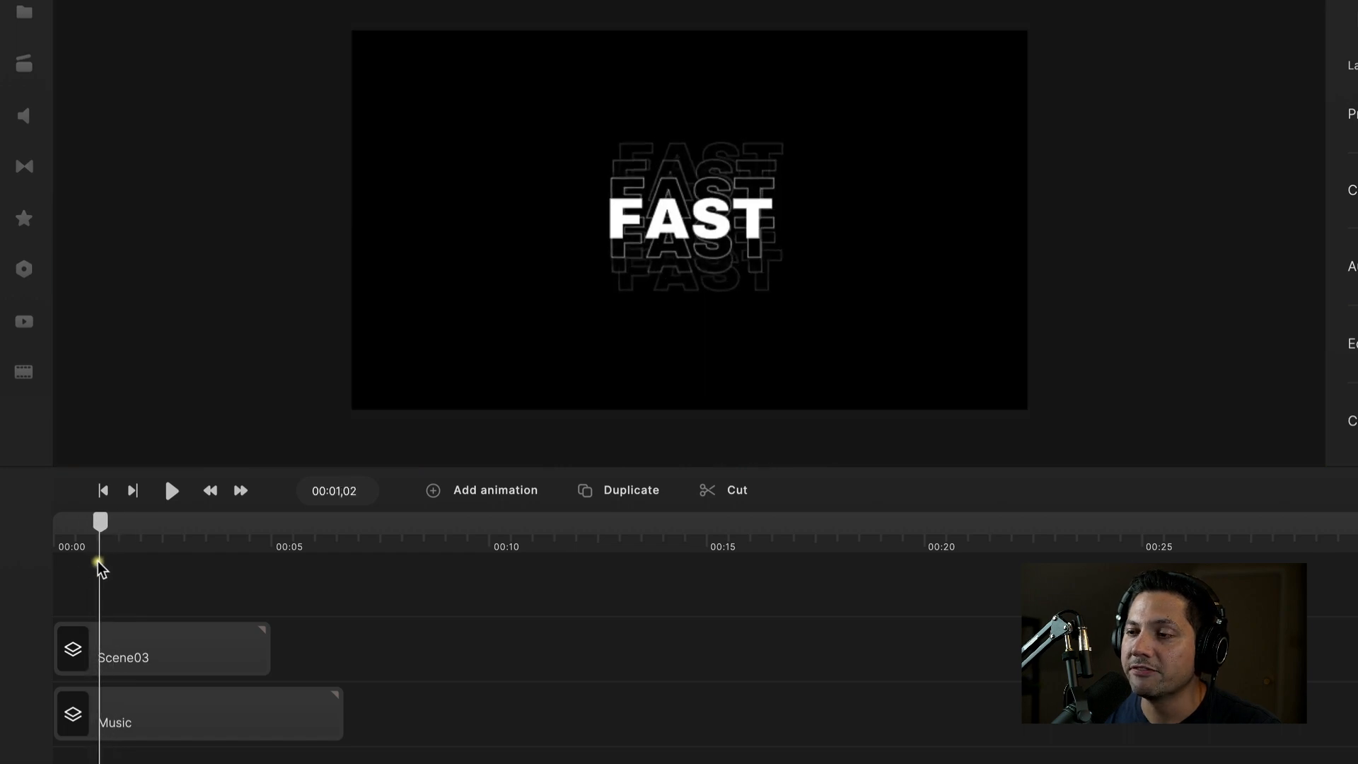
{"action": "left_click", "coordinate": [98, 563]}
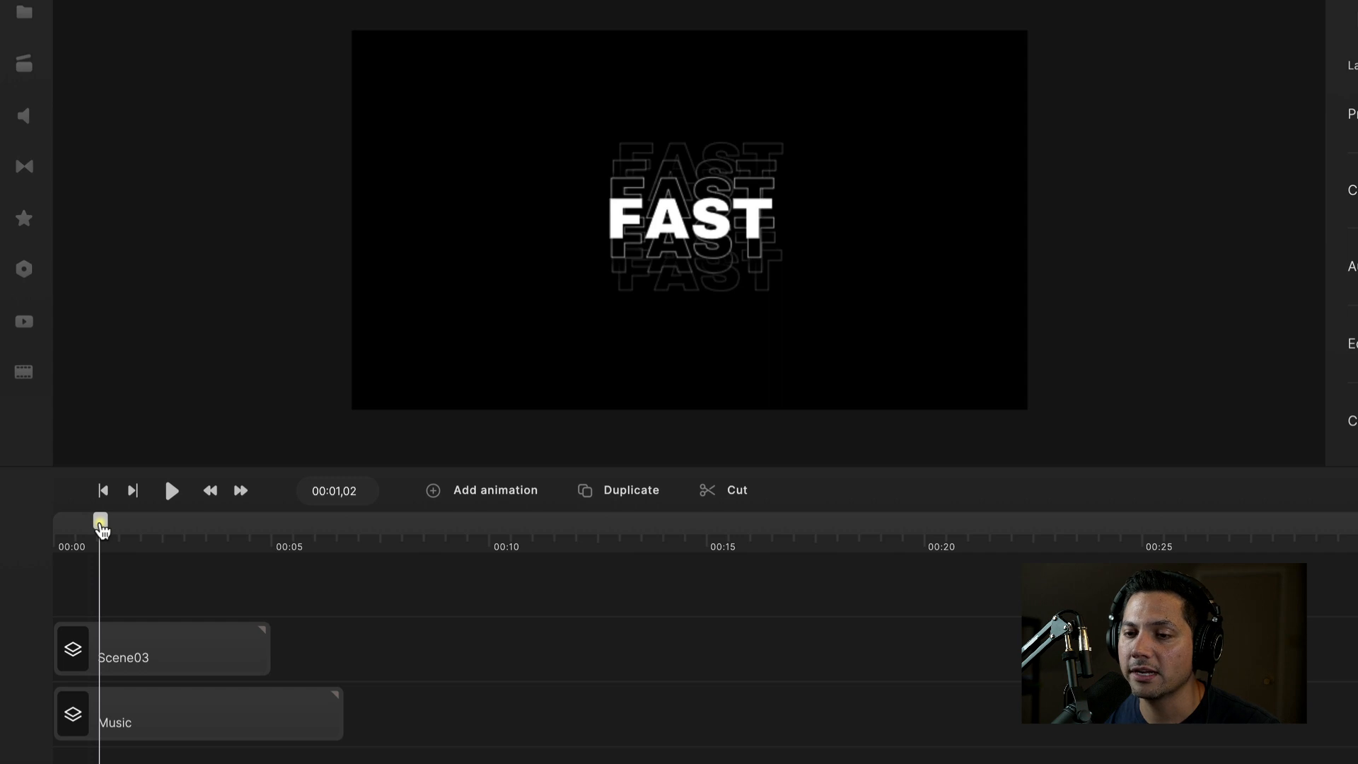
{"action": "left_click_drag", "start_coordinate": [101, 522], "coordinate": [249, 521]}
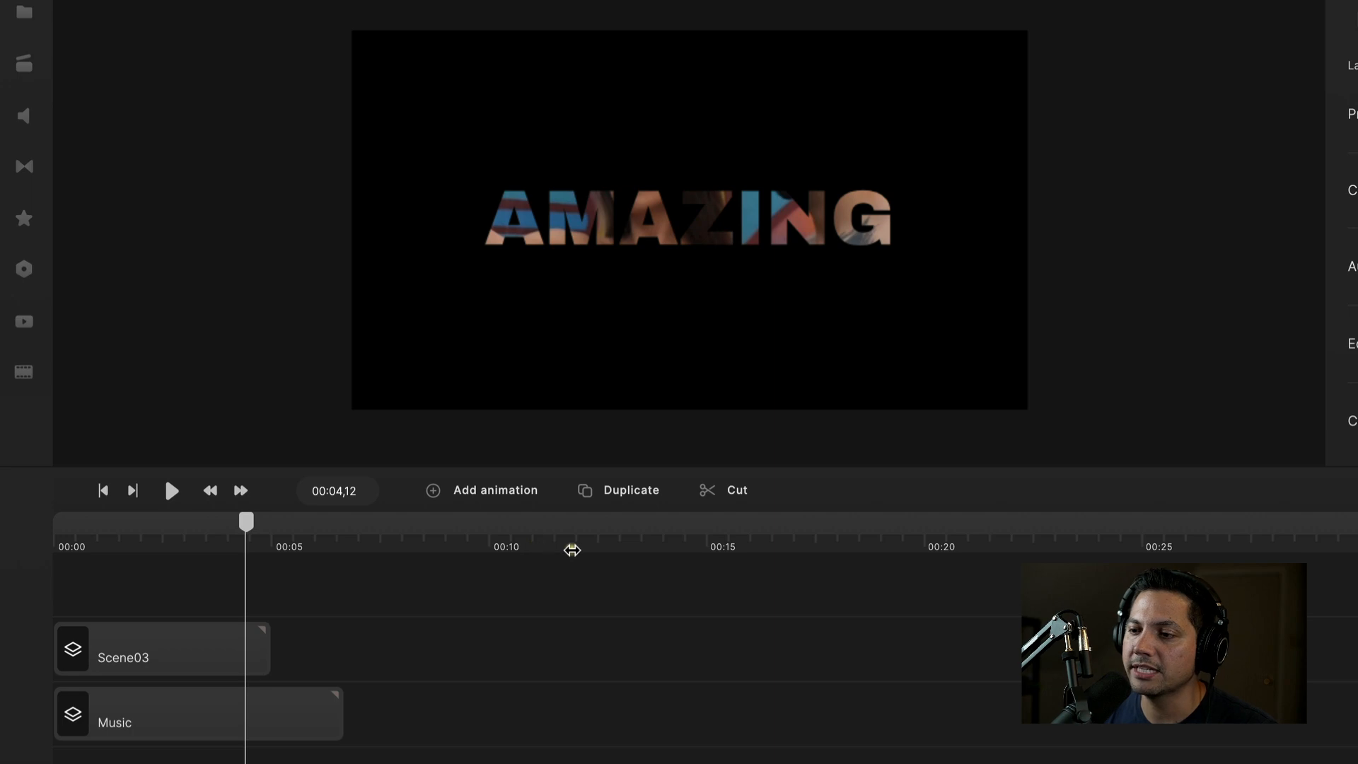
Add a text element reading "FAST" at 00:12,09 on the empty part of the timeline.
{"action": "left_click", "coordinate": [572, 549]}
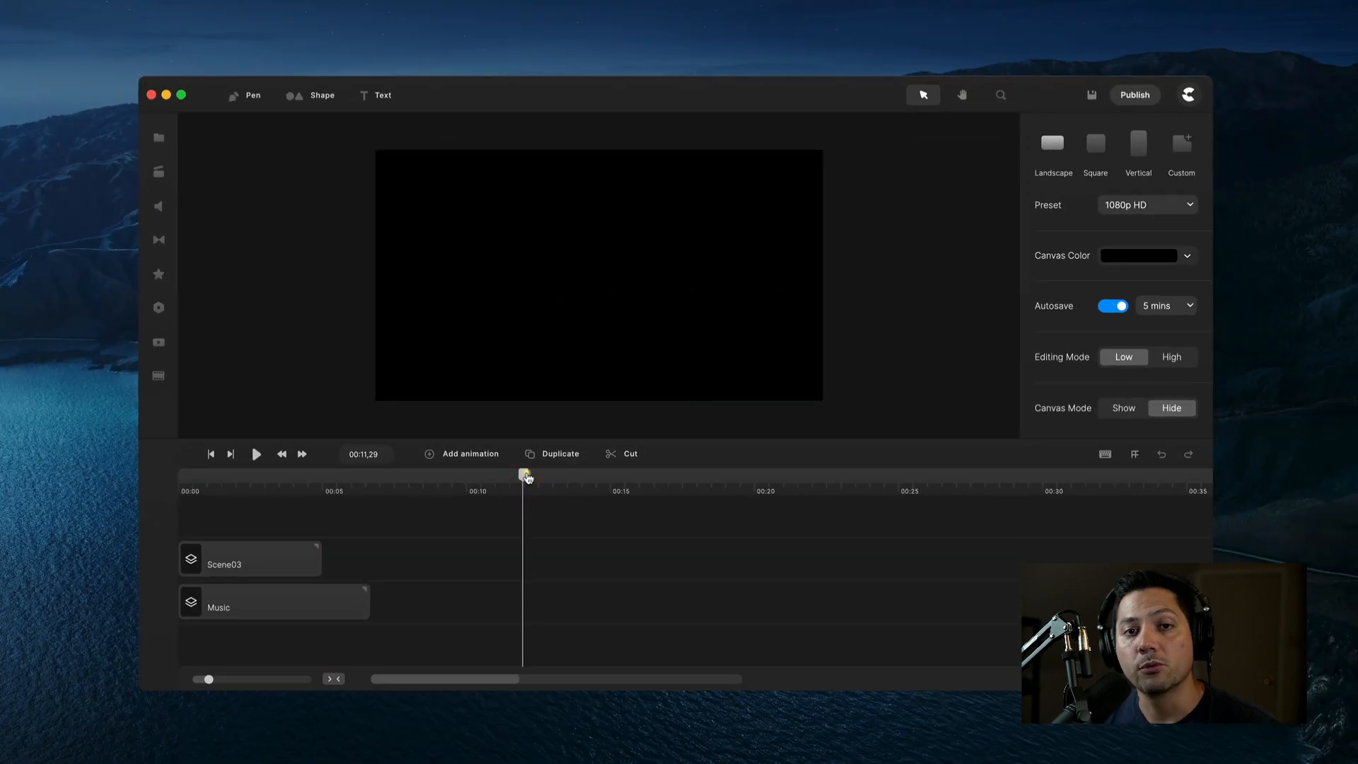
{"action": "left_click_drag", "start_coordinate": [526, 481], "coordinate": [533, 476]}
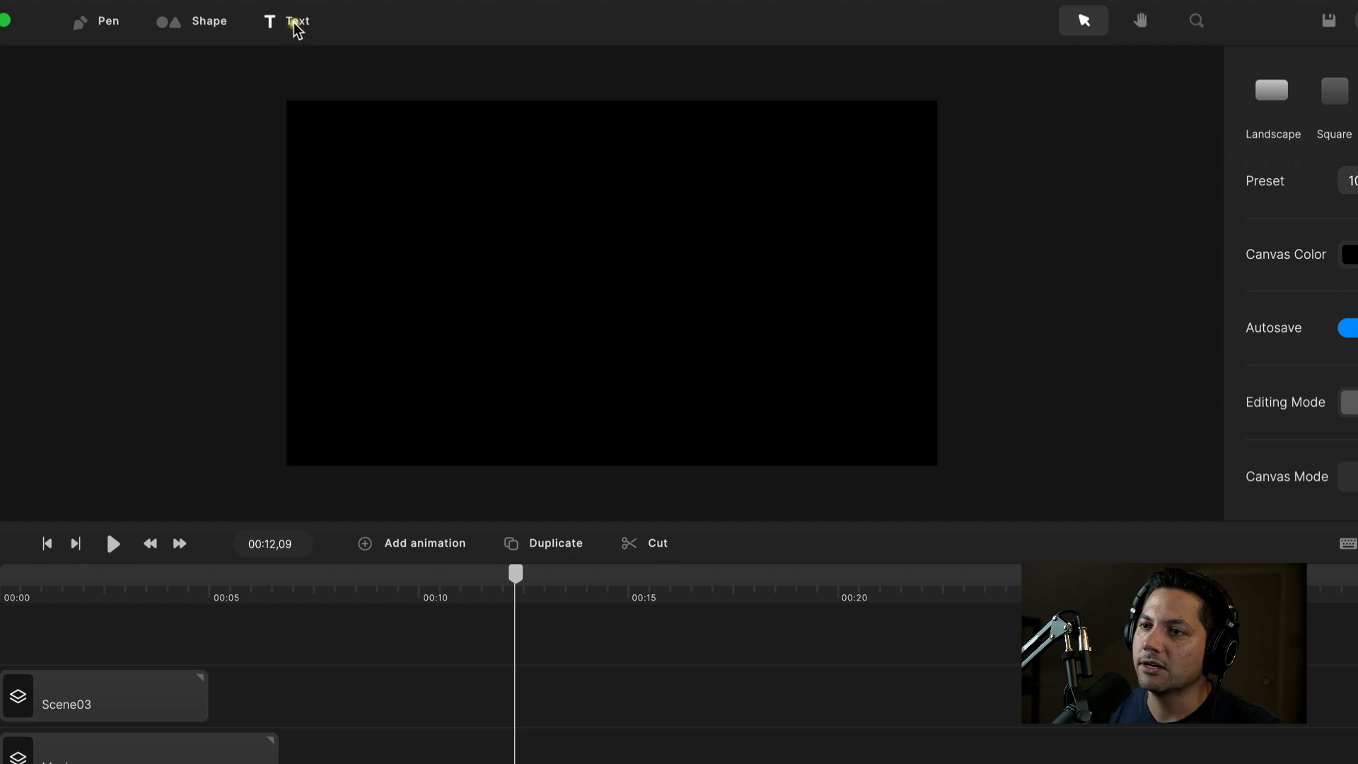
{"action": "left_click", "coordinate": [297, 21]}
{"action": "left_click", "coordinate": [610, 287]}
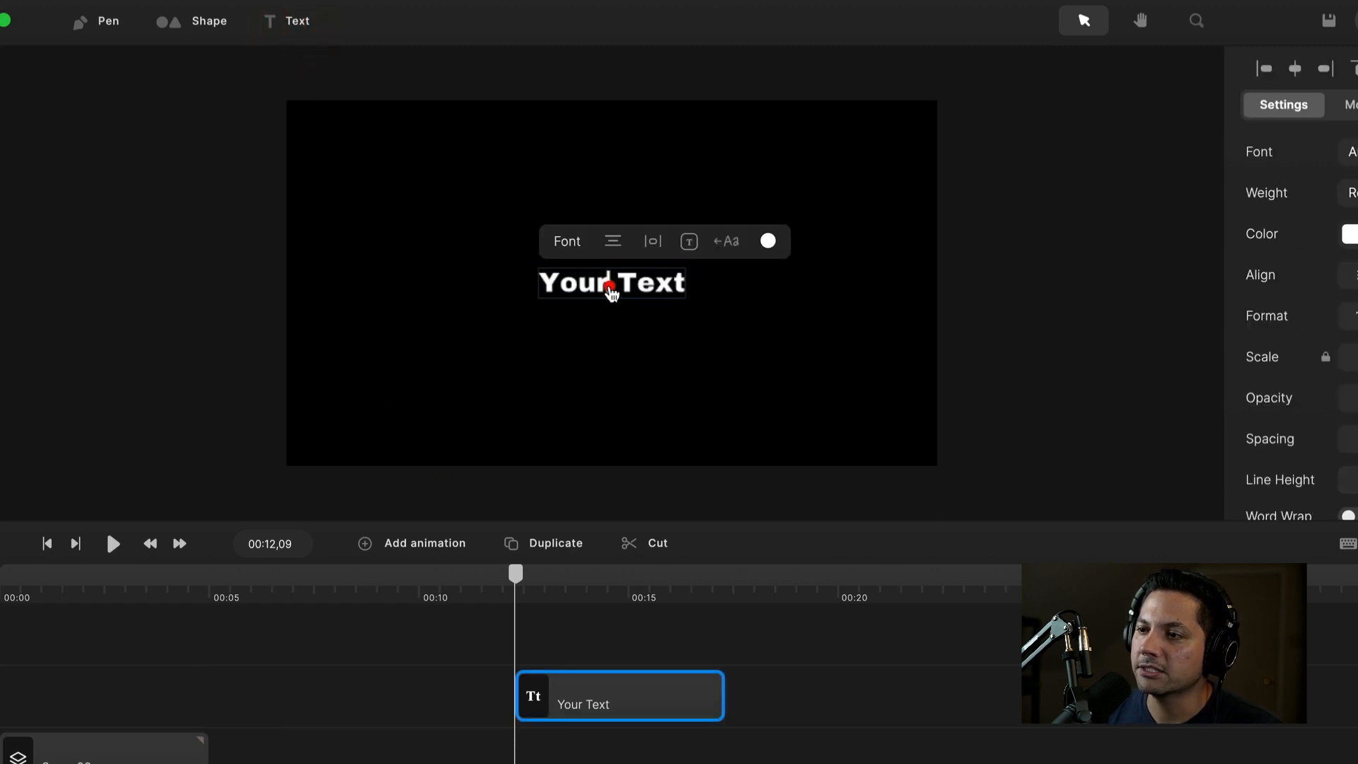
{"action": "double_click", "coordinate": [611, 288]}
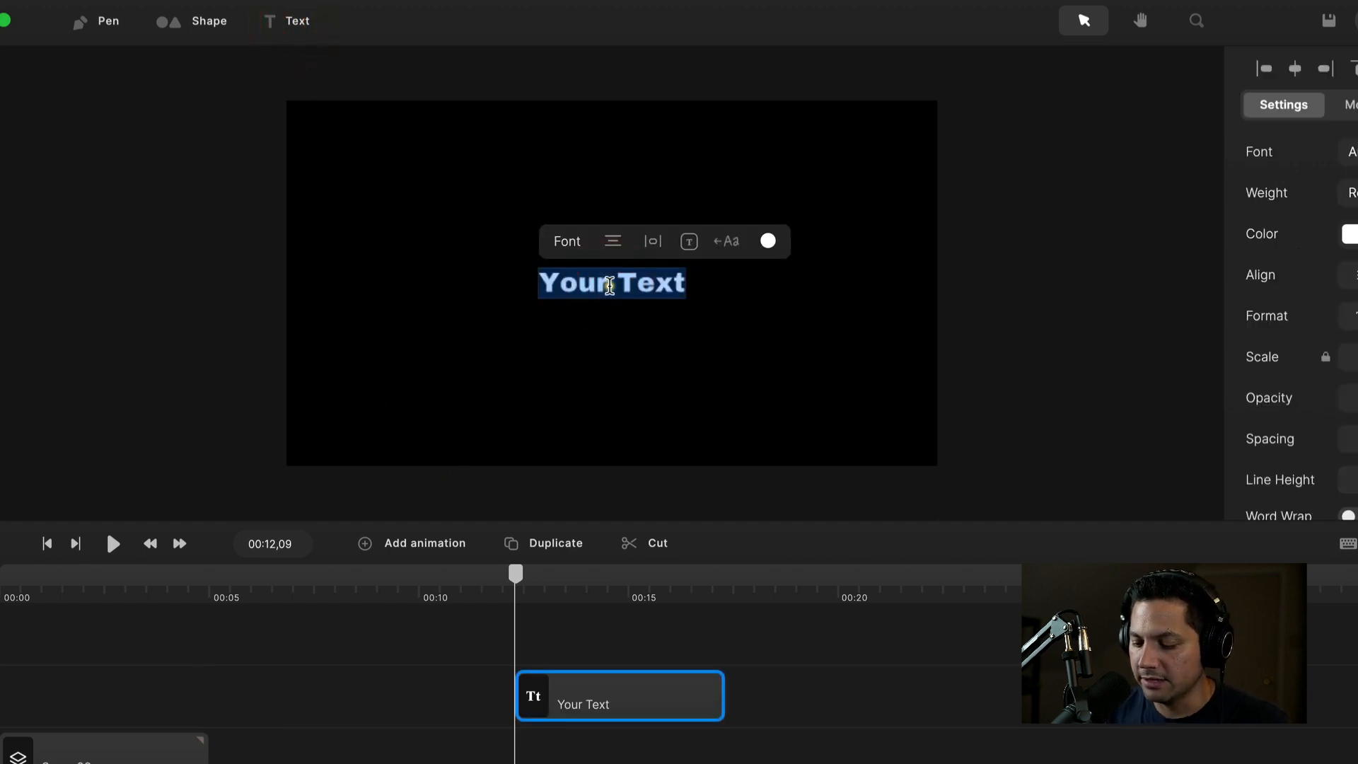
{"action": "type", "text": "FAST"}
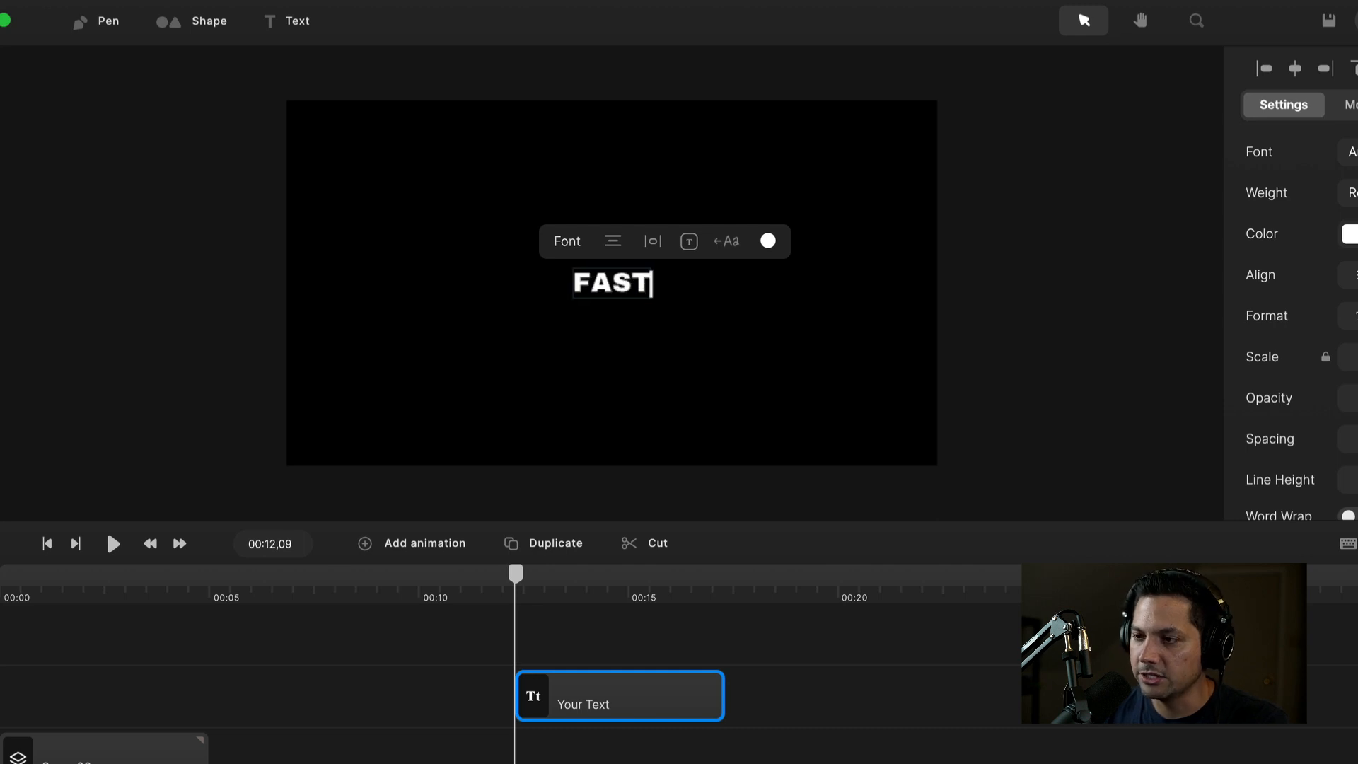
{"action": "left_click", "coordinate": [604, 625]}
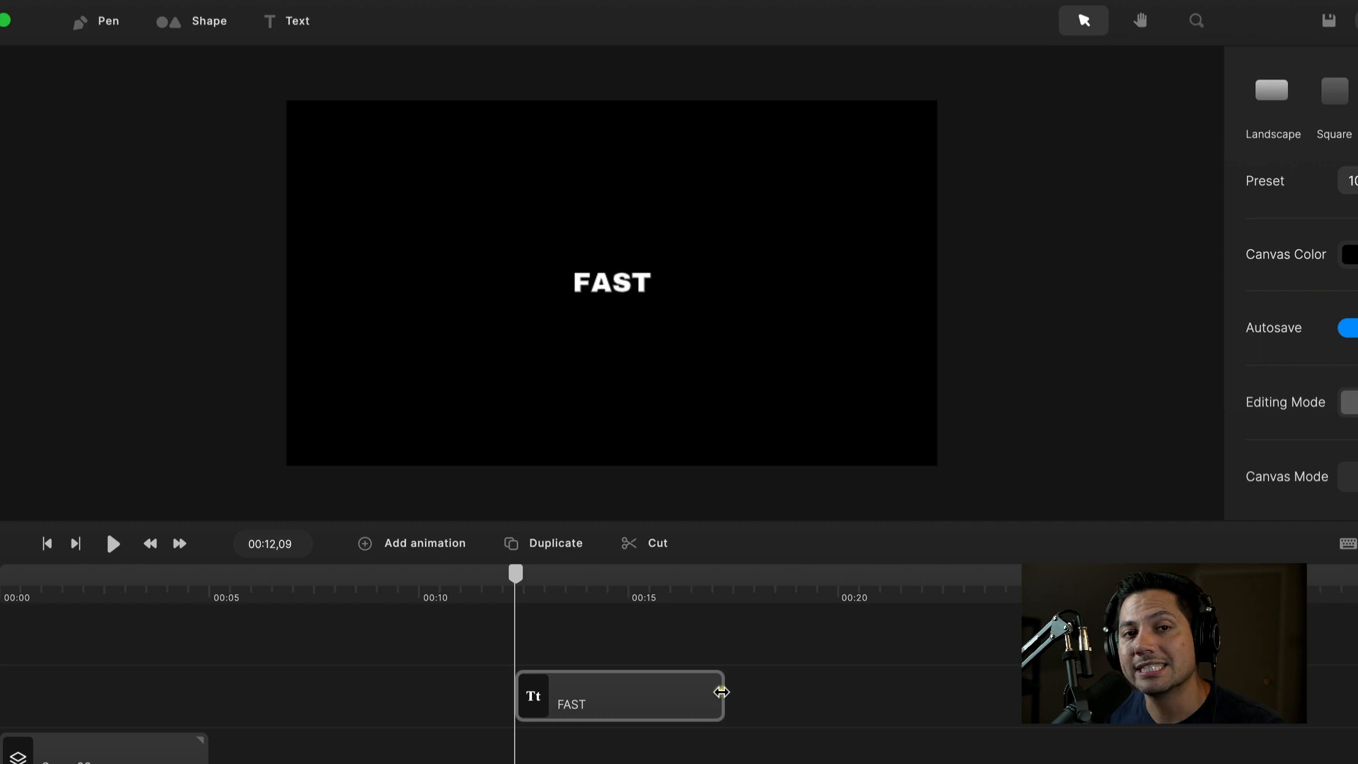
Set the scale of the FAST text to 206%.
{"action": "left_click", "coordinate": [451, 681]}
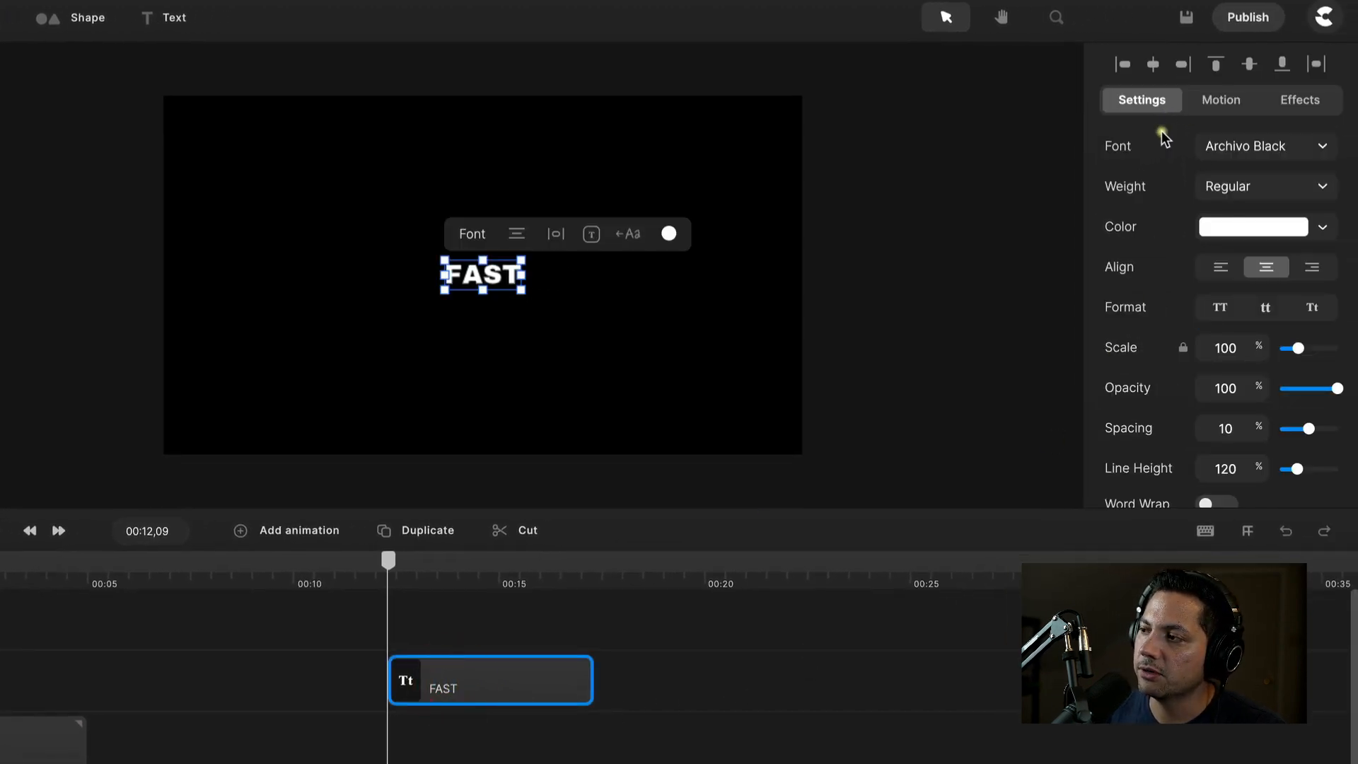
{"action": "left_click", "coordinate": [1237, 348]}
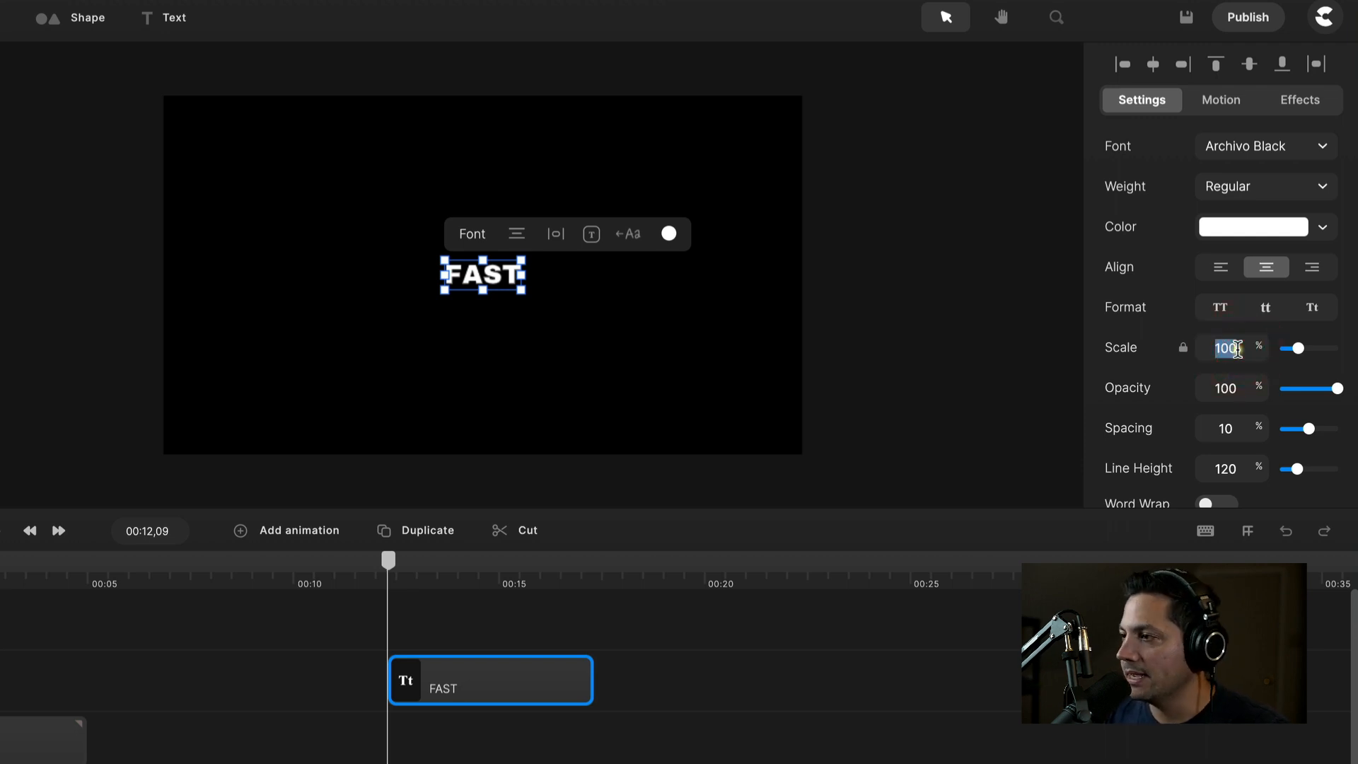
{"action": "type", "text": "206"}
{"action": "key", "text": "Return"}
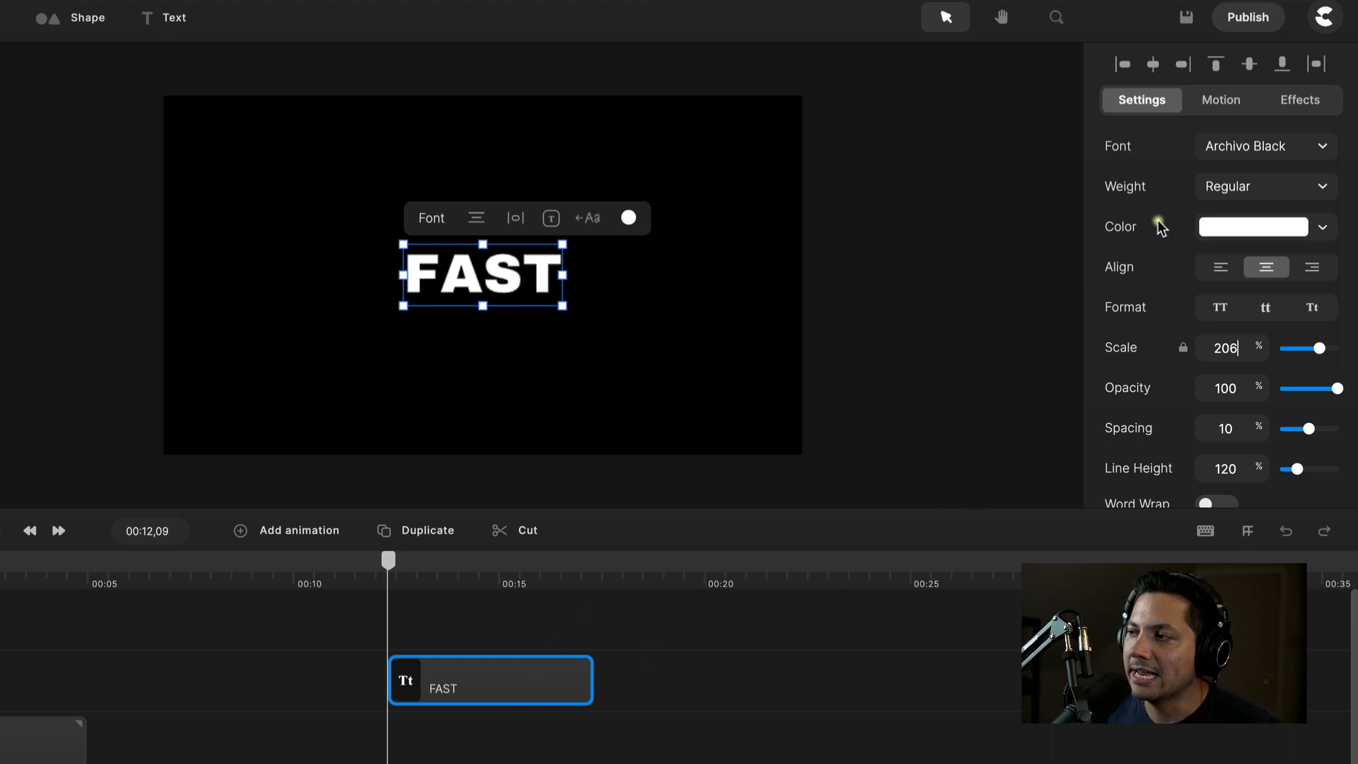
Apply the Fade In entrance motion to the FAST text and preview it.
{"action": "left_click", "coordinate": [1220, 101]}
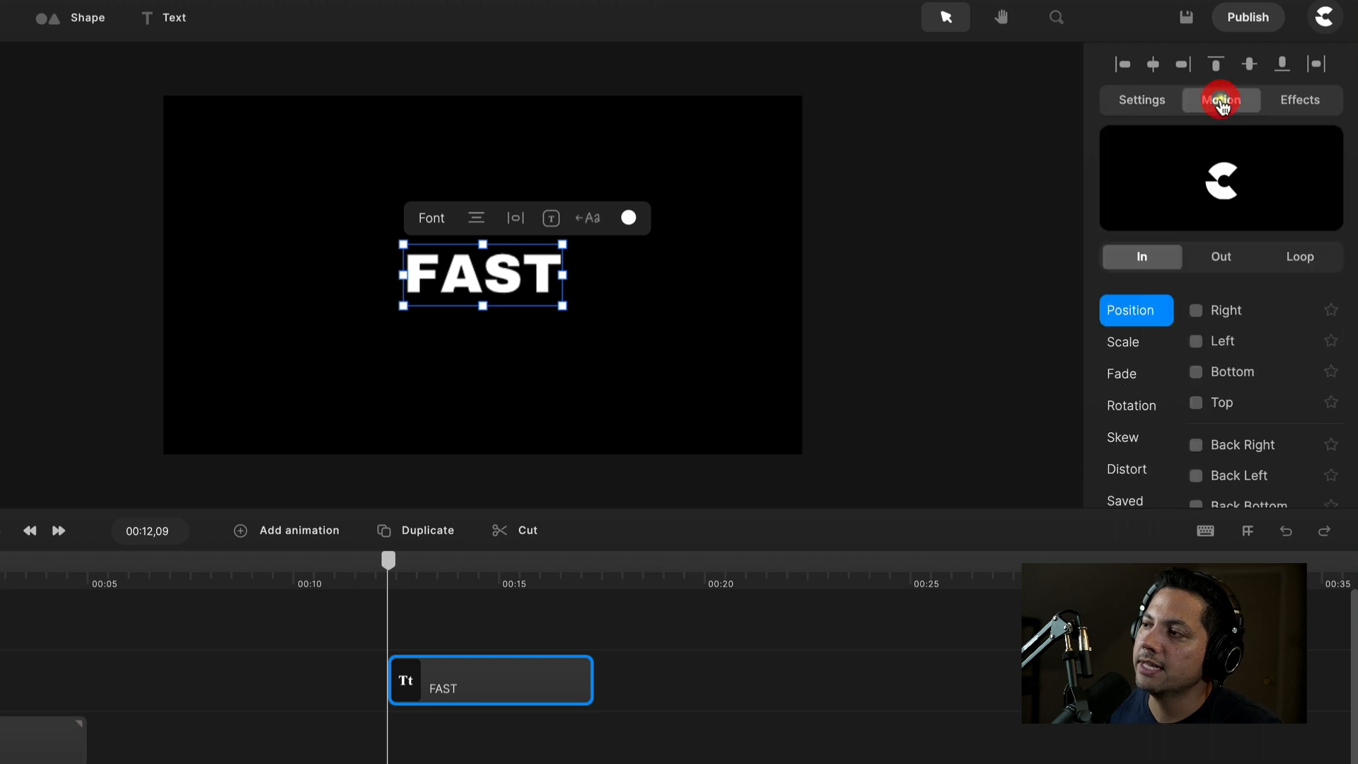
{"action": "left_click", "coordinate": [1124, 374]}
{"action": "left_click", "coordinate": [1196, 311]}
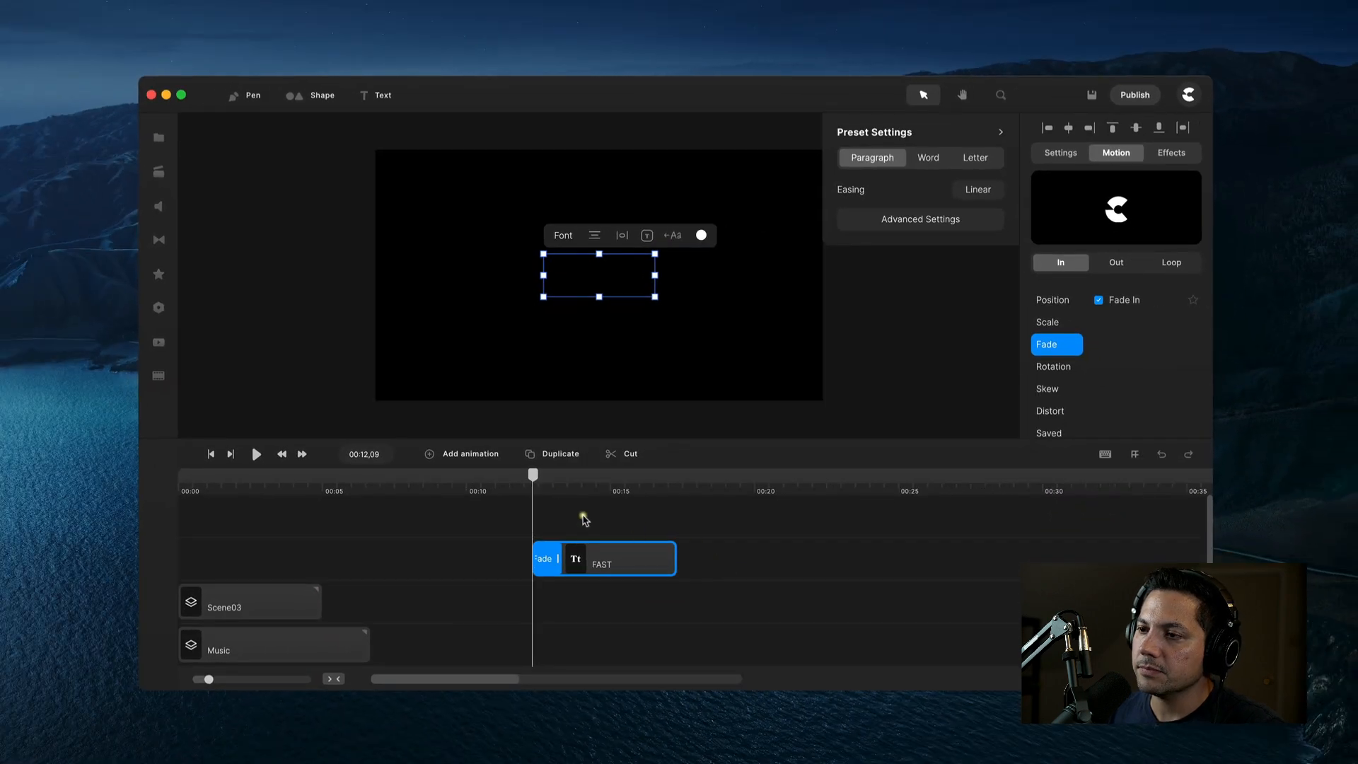
{"action": "left_click", "coordinate": [255, 456]}
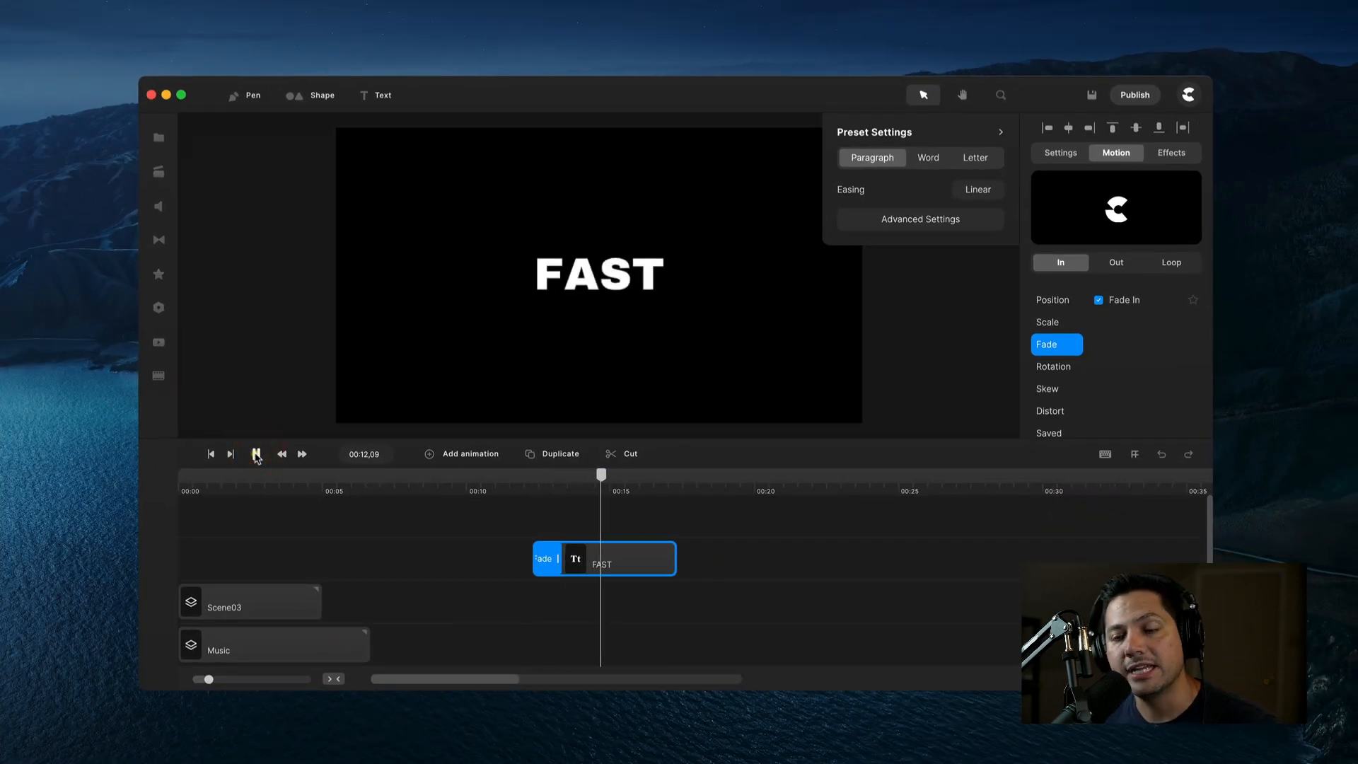
{"action": "left_click", "coordinate": [256, 456]}
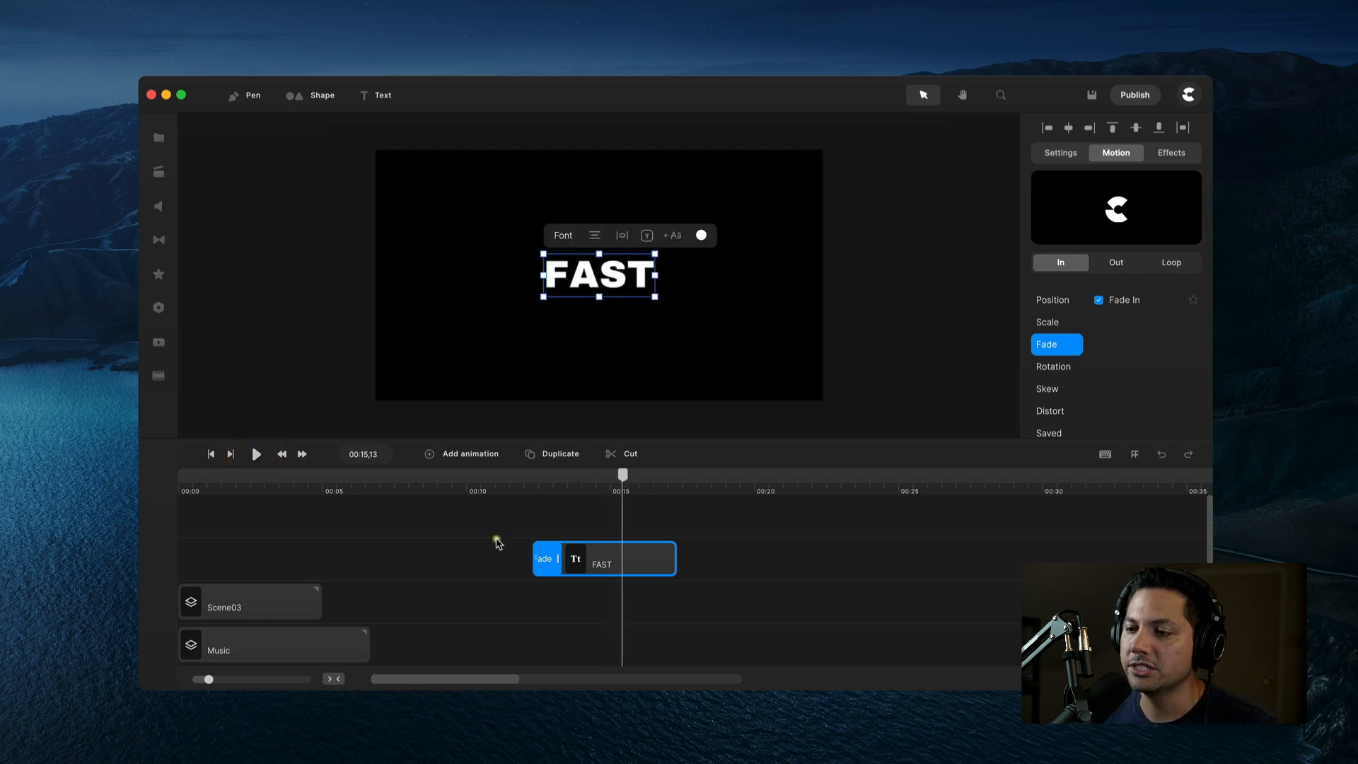
Make the fade-in animate by letter with a 90% letter offset, and play it back from 00:12,09.
{"action": "left_click", "coordinate": [545, 564]}
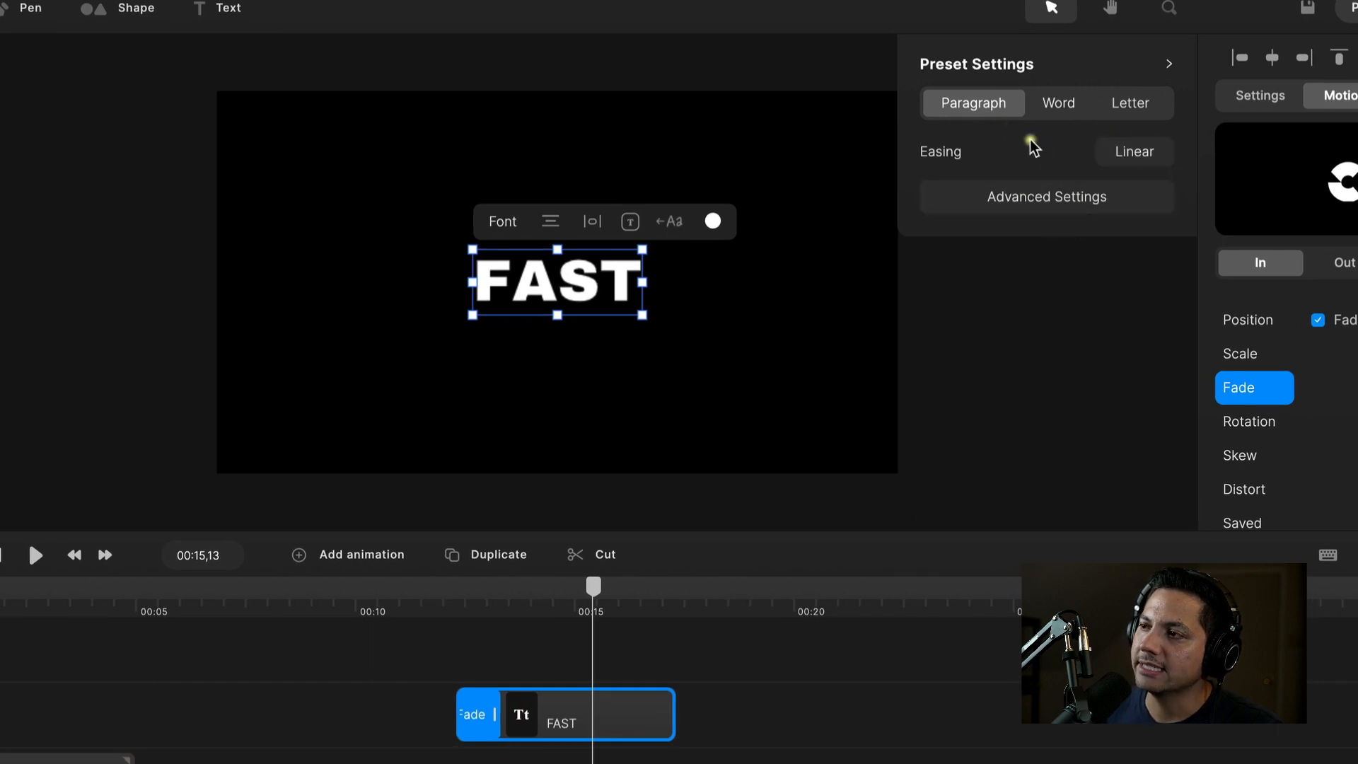
{"action": "left_click", "coordinate": [1130, 107]}
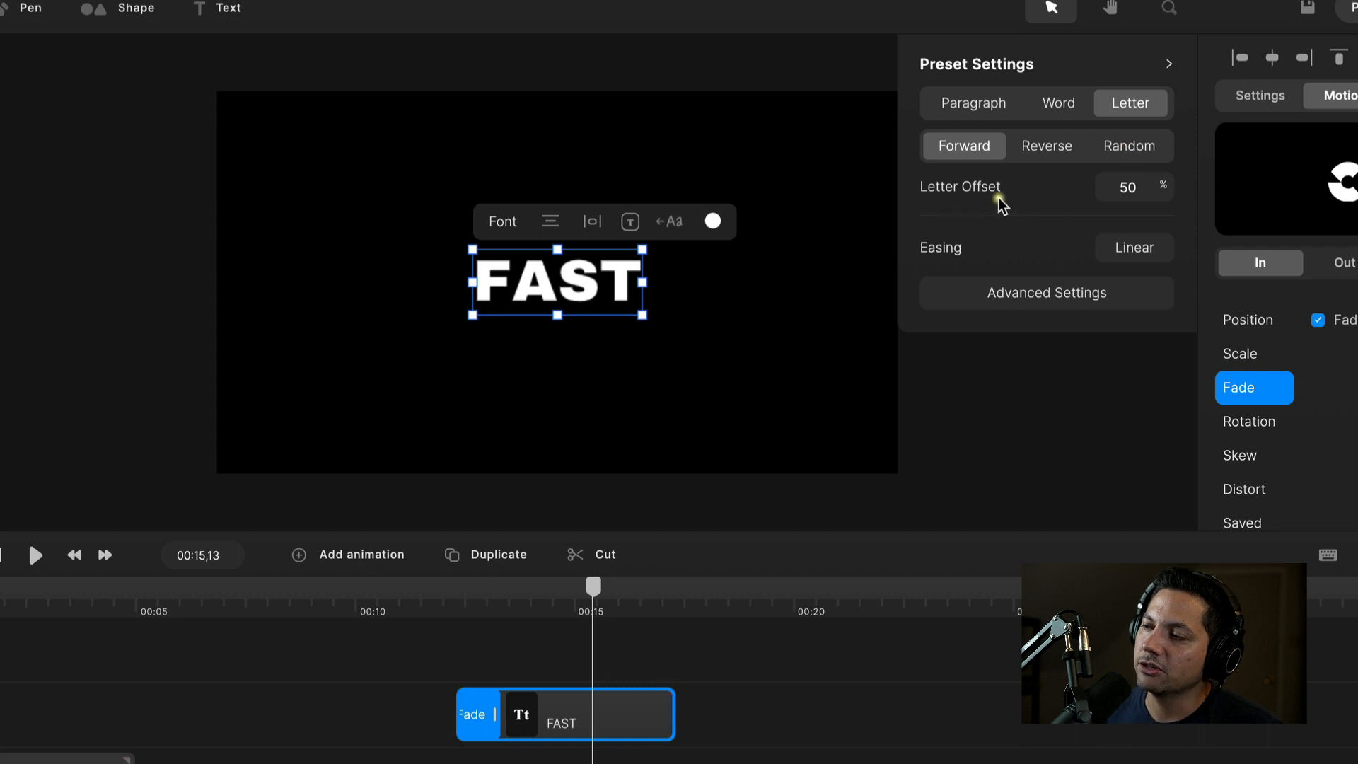
{"action": "left_click", "coordinate": [1134, 191]}
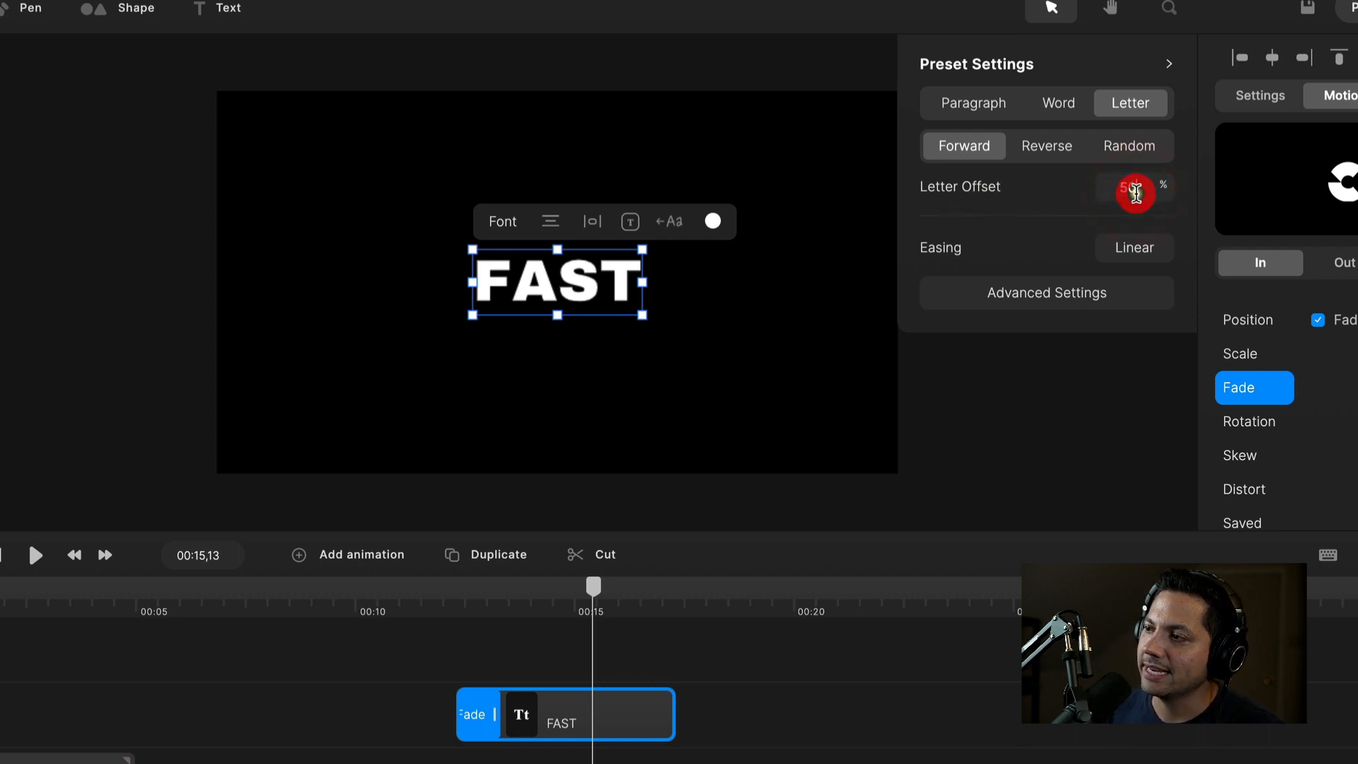
{"action": "left_click", "coordinate": [1091, 185]}
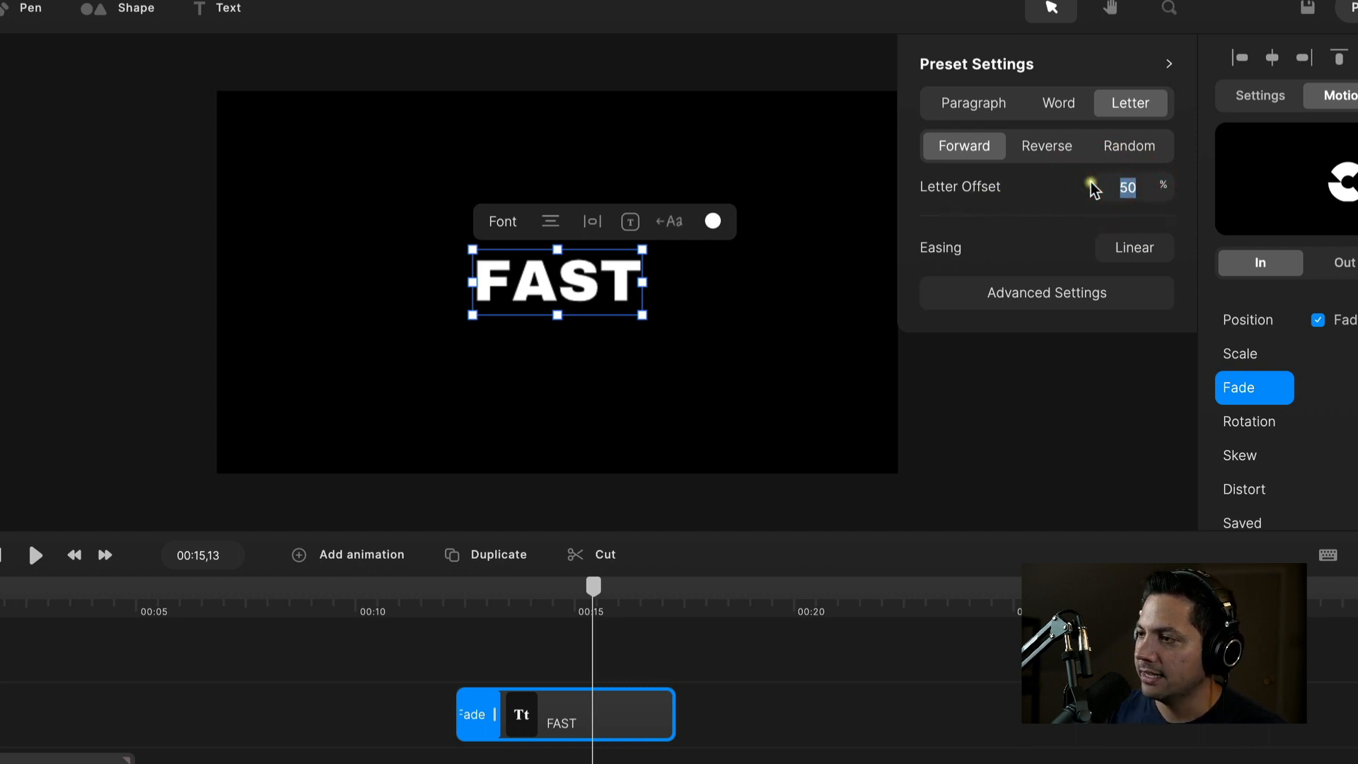
{"action": "type", "text": "90"}
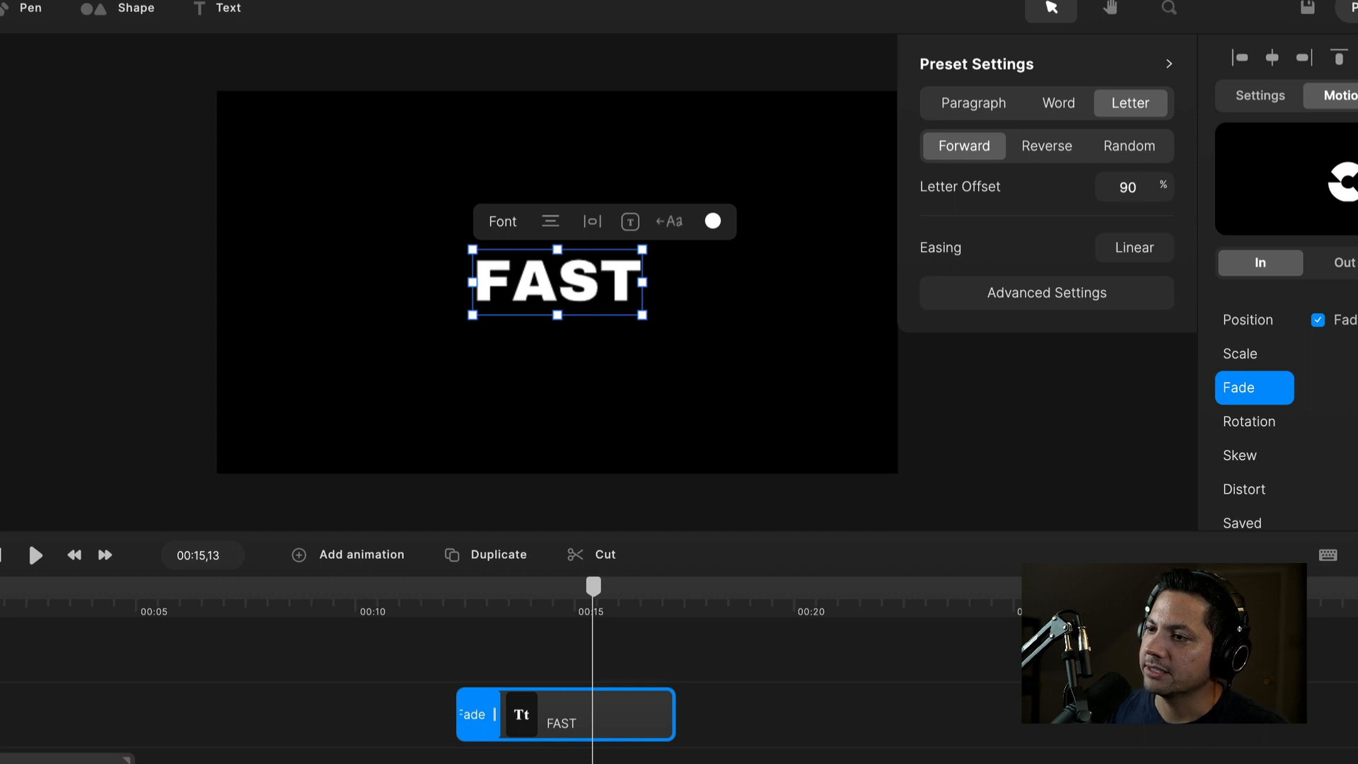
{"action": "left_click", "coordinate": [1054, 205]}
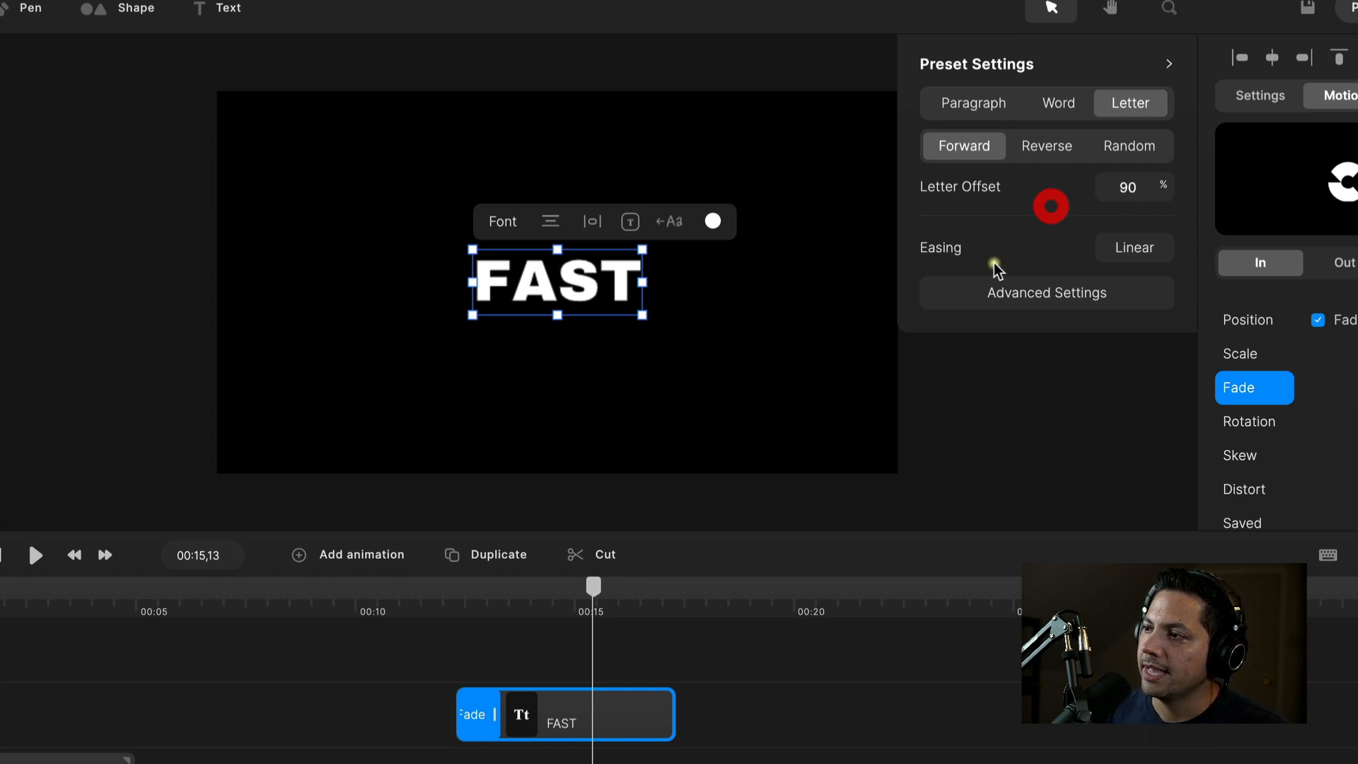
{"action": "left_click", "coordinate": [455, 597]}
{"action": "key", "text": "space"}
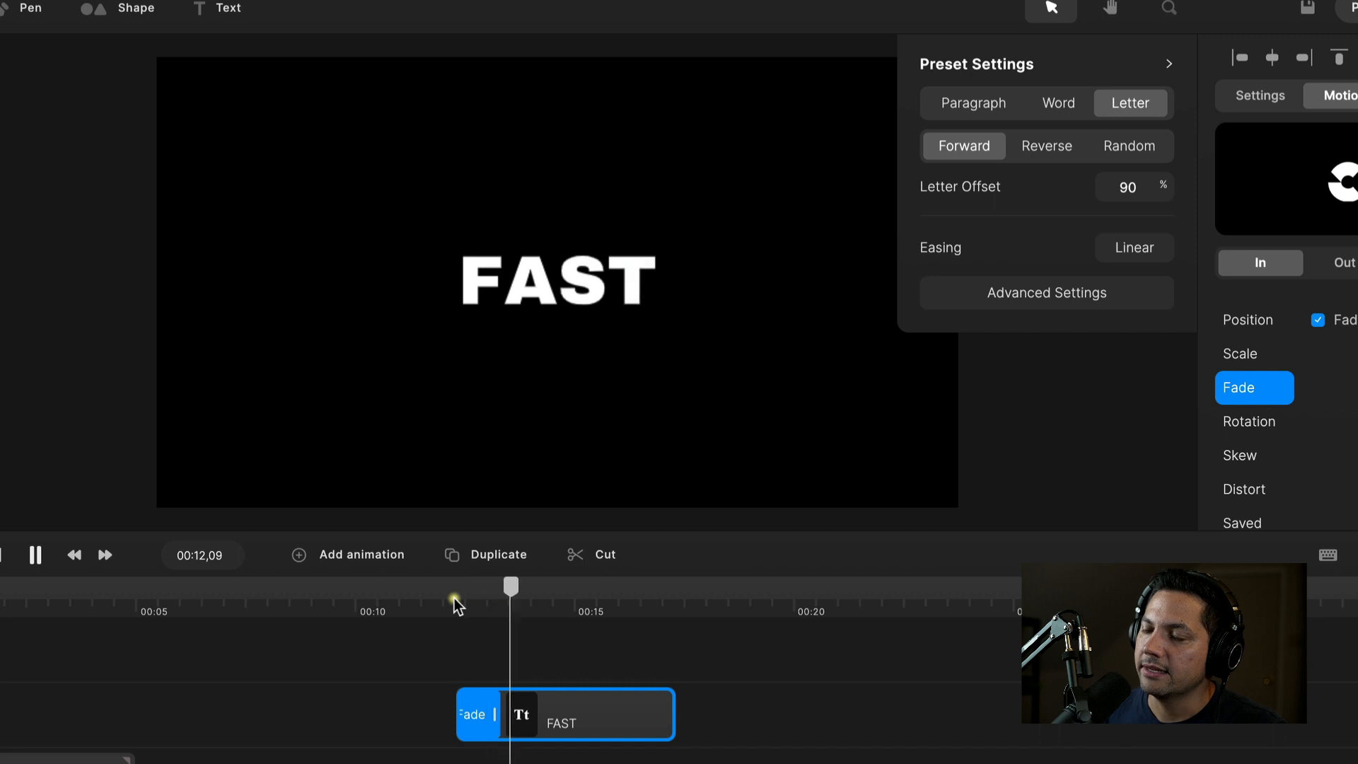
{"action": "key", "text": "space"}
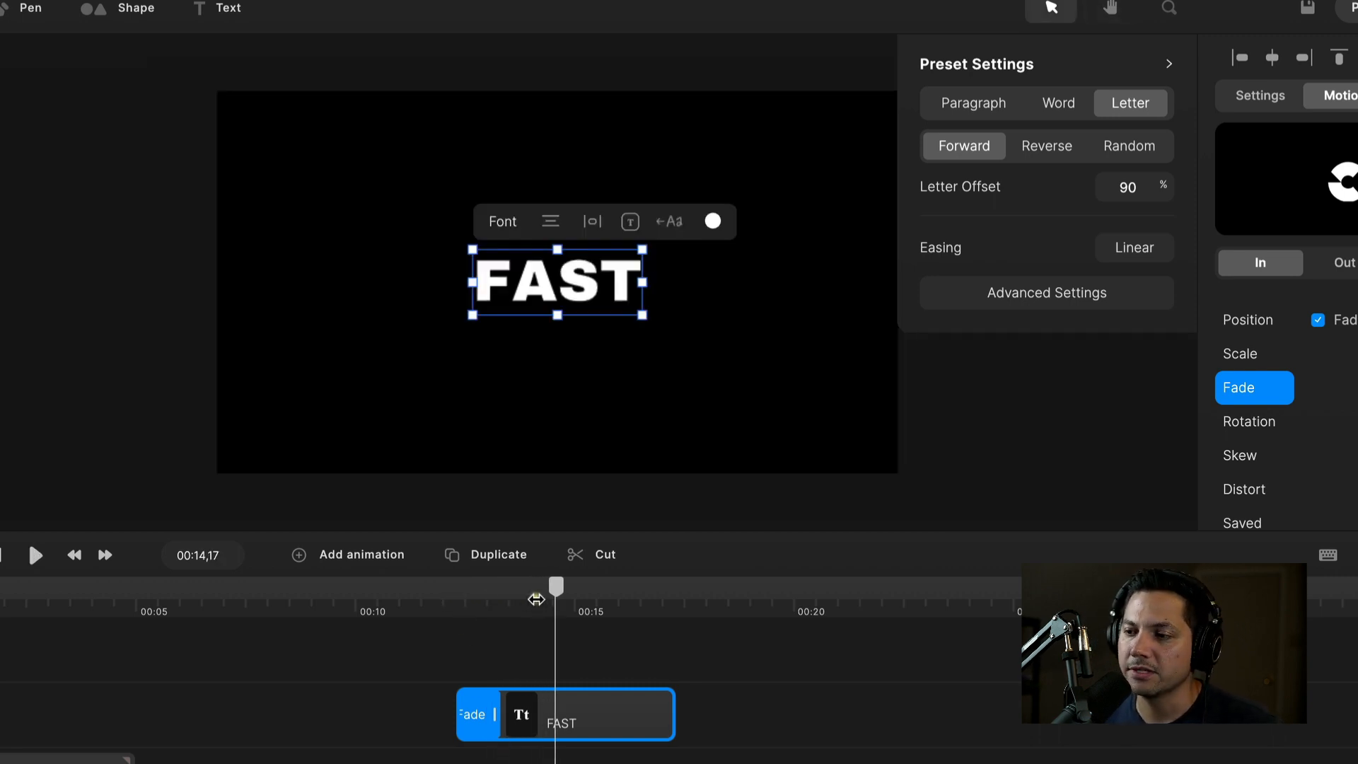
With the playhead at 00:13,22, group the FAST text layer and rename the group "Main Text".
{"action": "left_click_drag", "start_coordinate": [556, 587], "coordinate": [527, 628]}
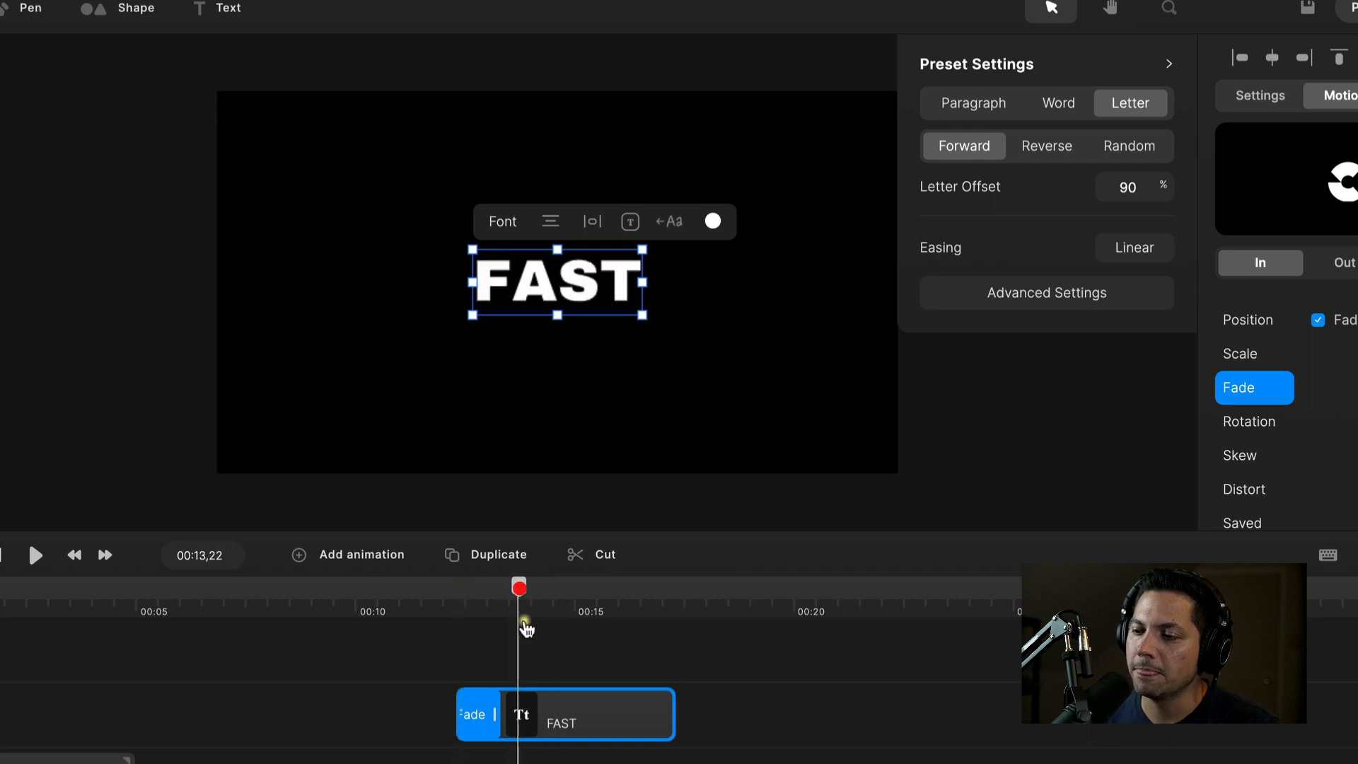
{"action": "right_click", "coordinate": [577, 716]}
{"action": "left_click", "coordinate": [633, 612]}
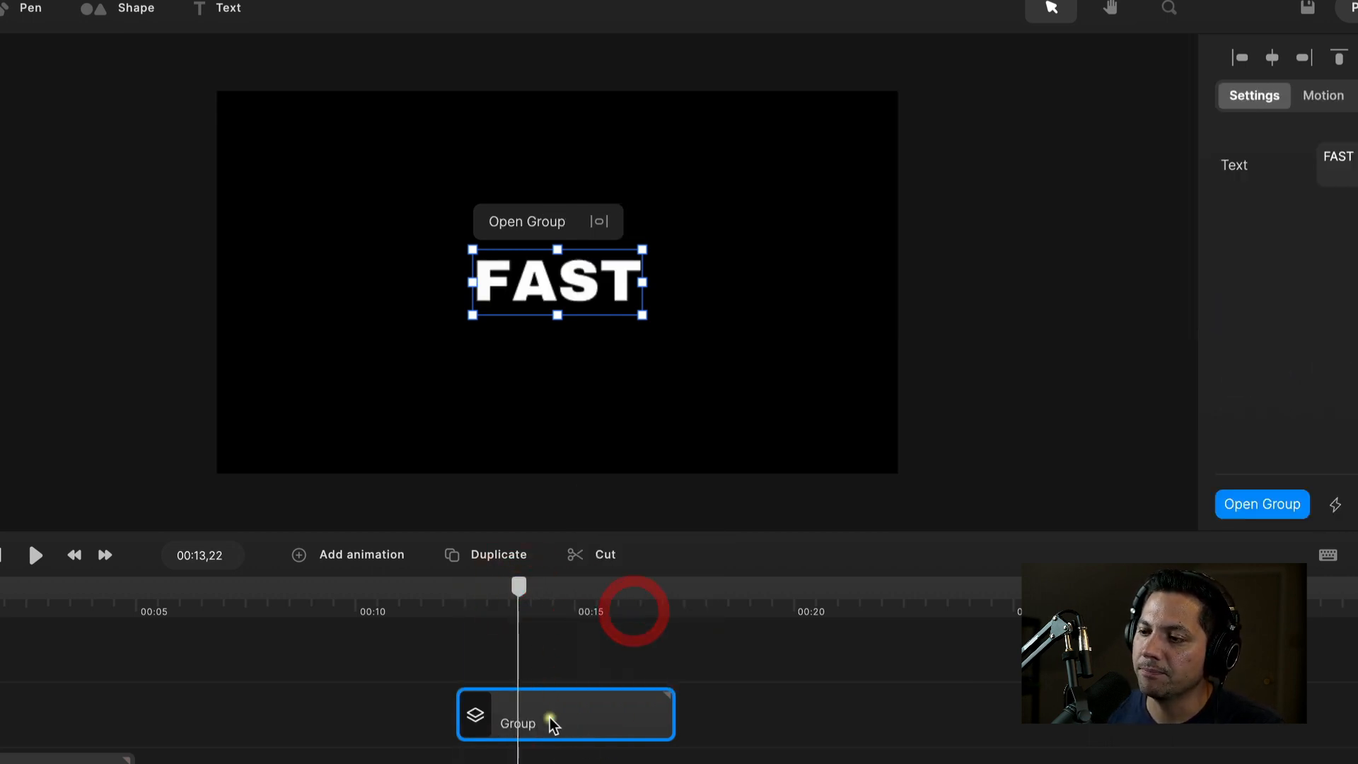
{"action": "right_click", "coordinate": [552, 723]}
{"action": "left_click", "coordinate": [587, 443]}
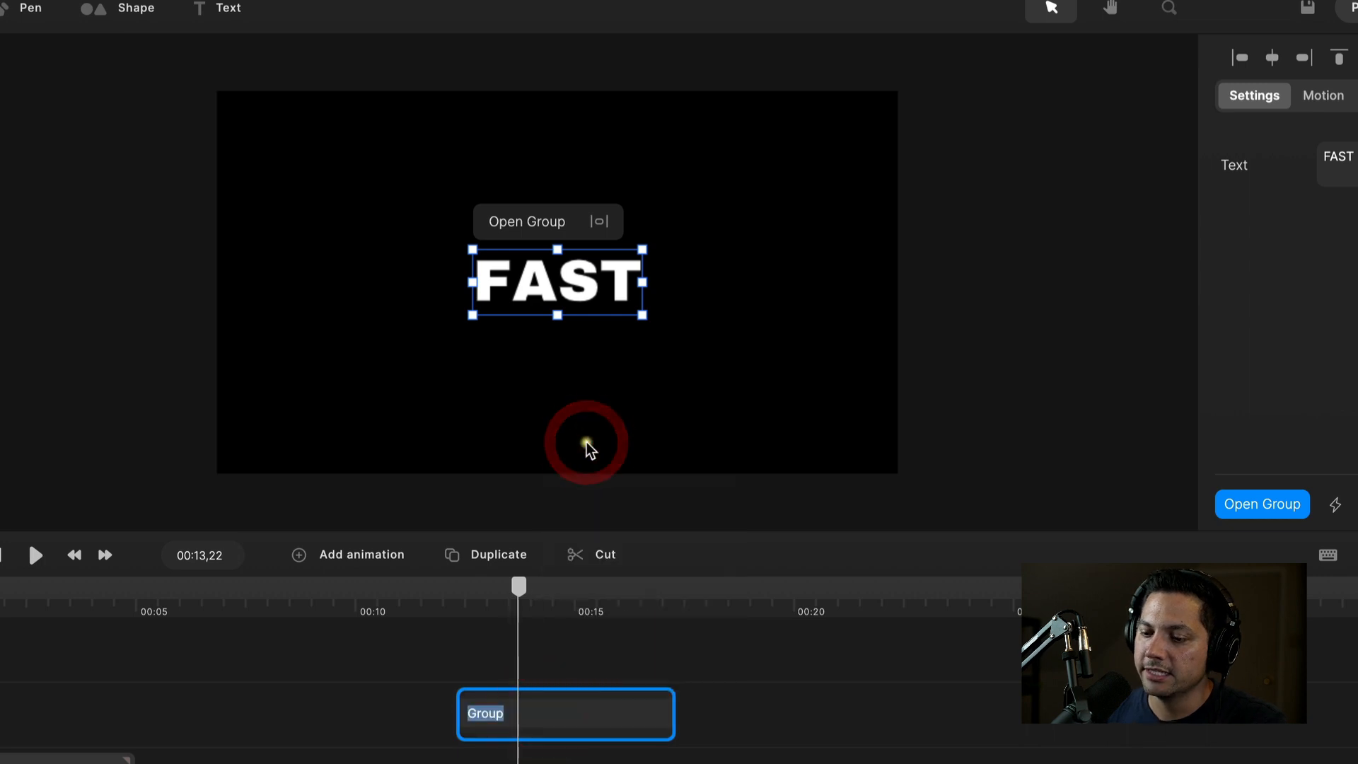
{"action": "type", "text": "Main Text"}
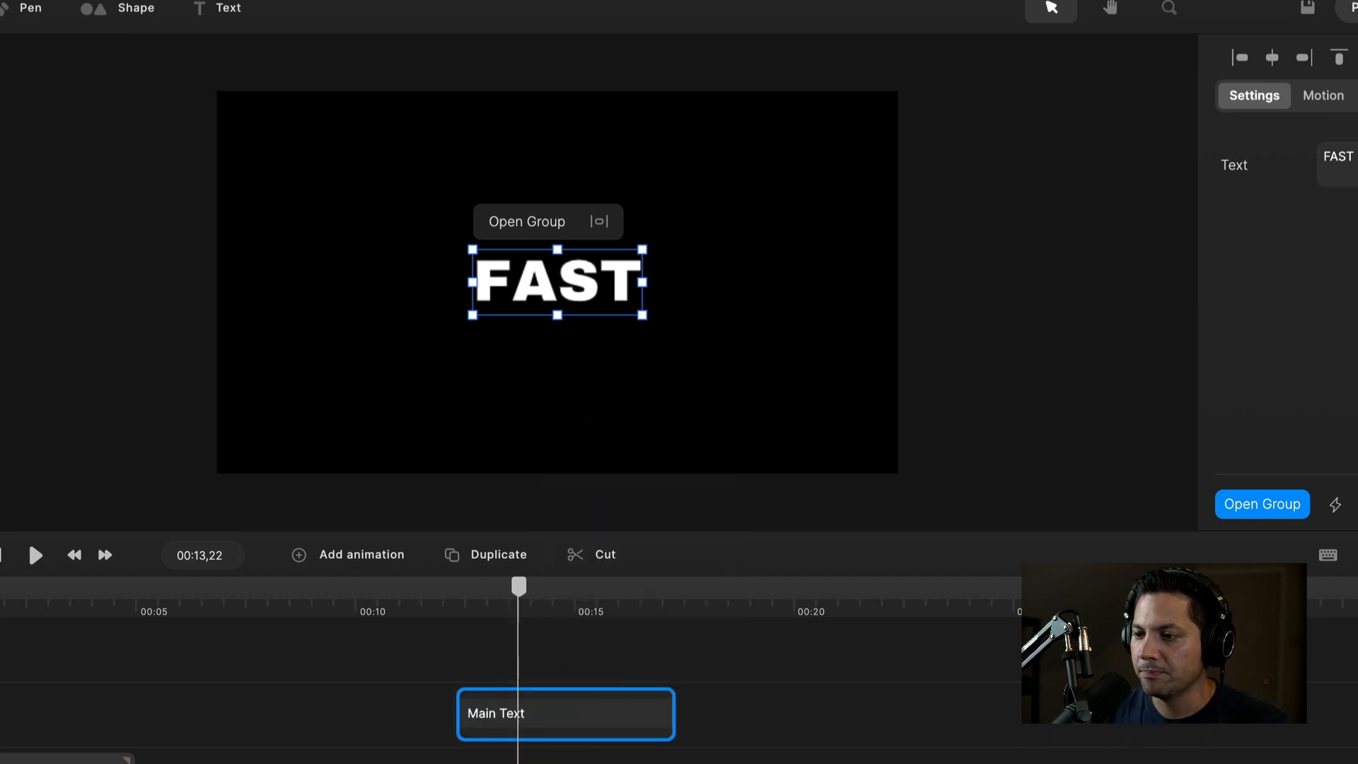
{"action": "key", "text": "Return"}
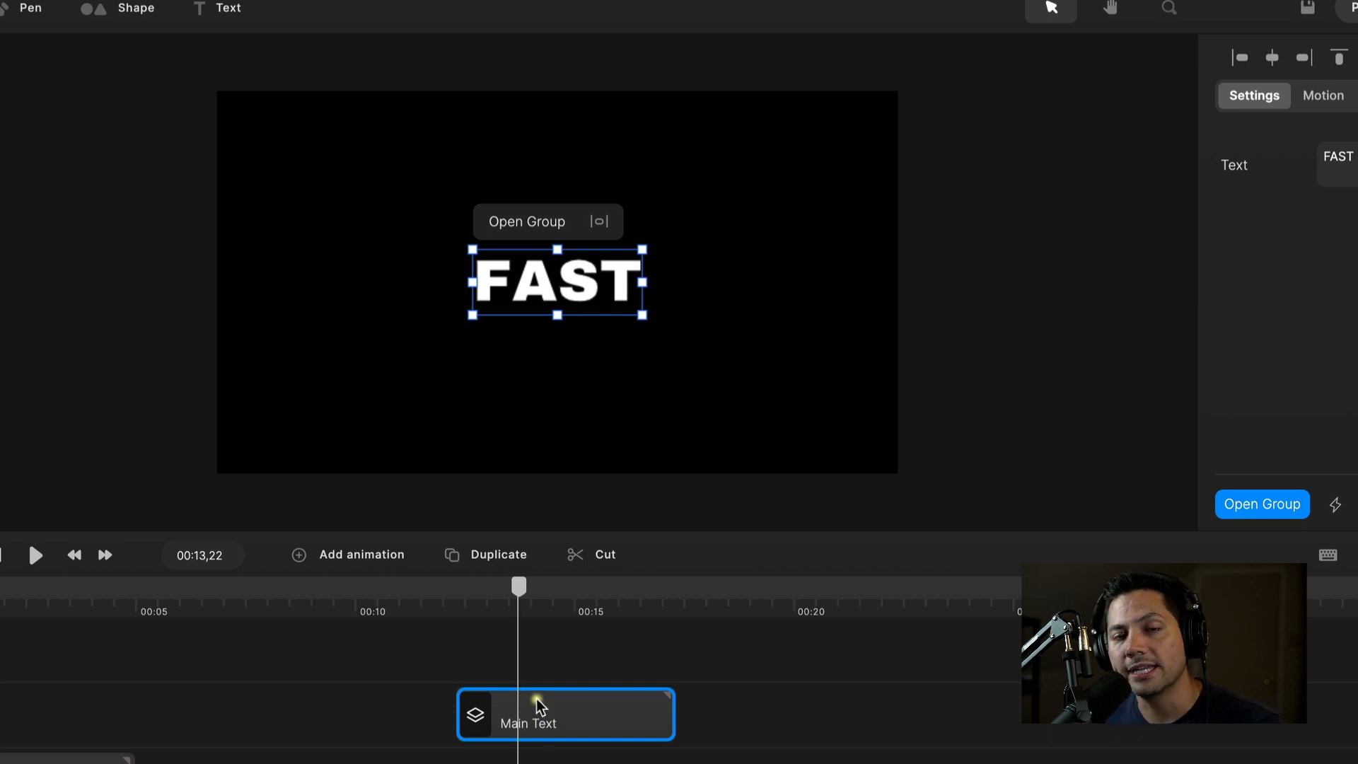
Duplicate the Main Text group and rename the lower of the two layers "Upper Text 1".
{"action": "left_click", "coordinate": [488, 555]}
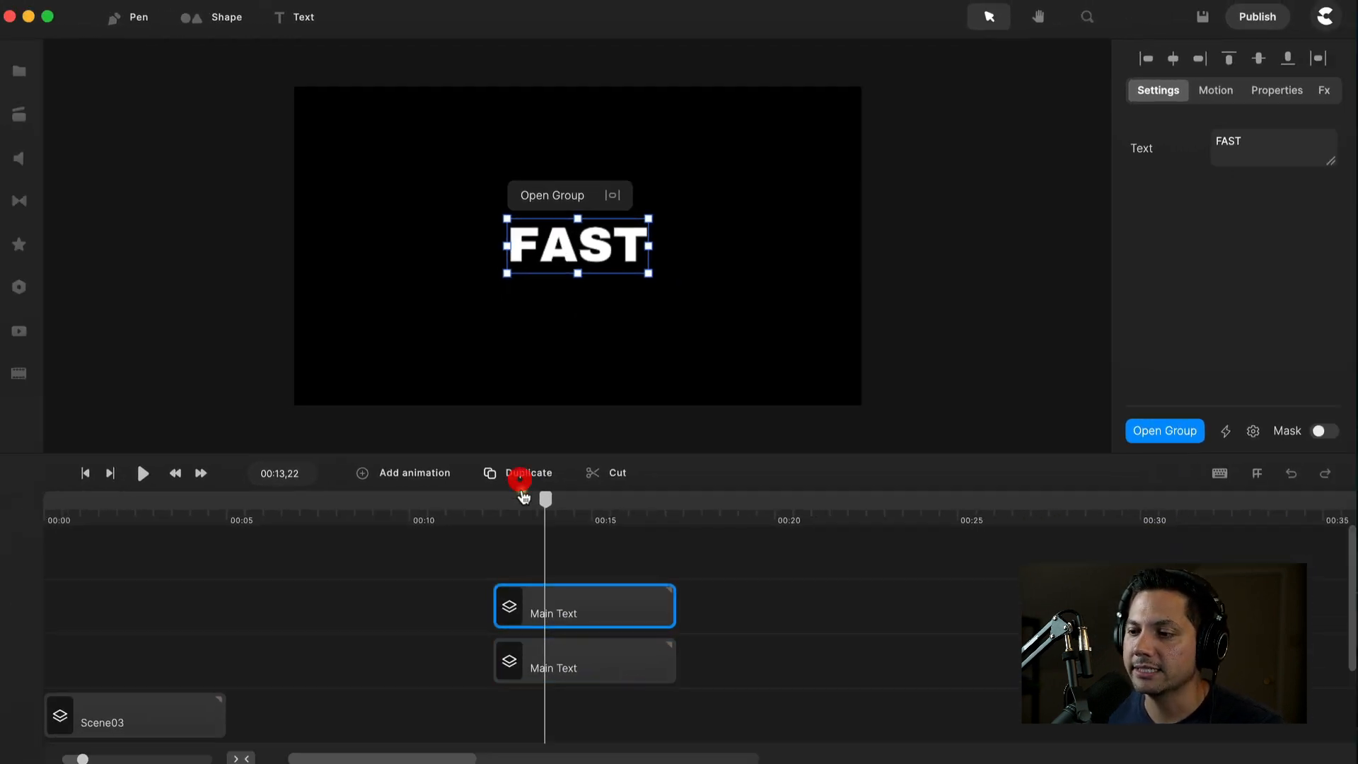
{"action": "left_click", "coordinate": [576, 666]}
{"action": "right_click", "coordinate": [585, 664]}
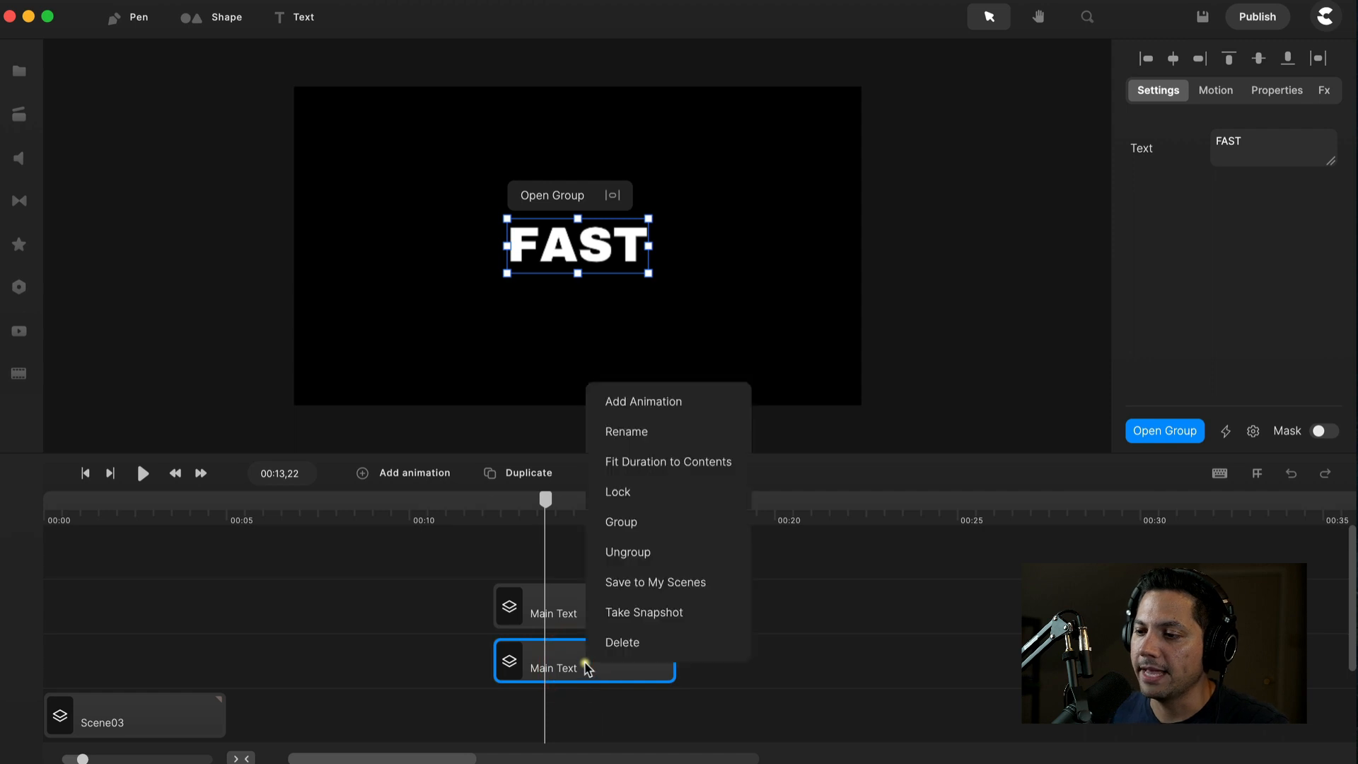
{"action": "left_click", "coordinate": [651, 432]}
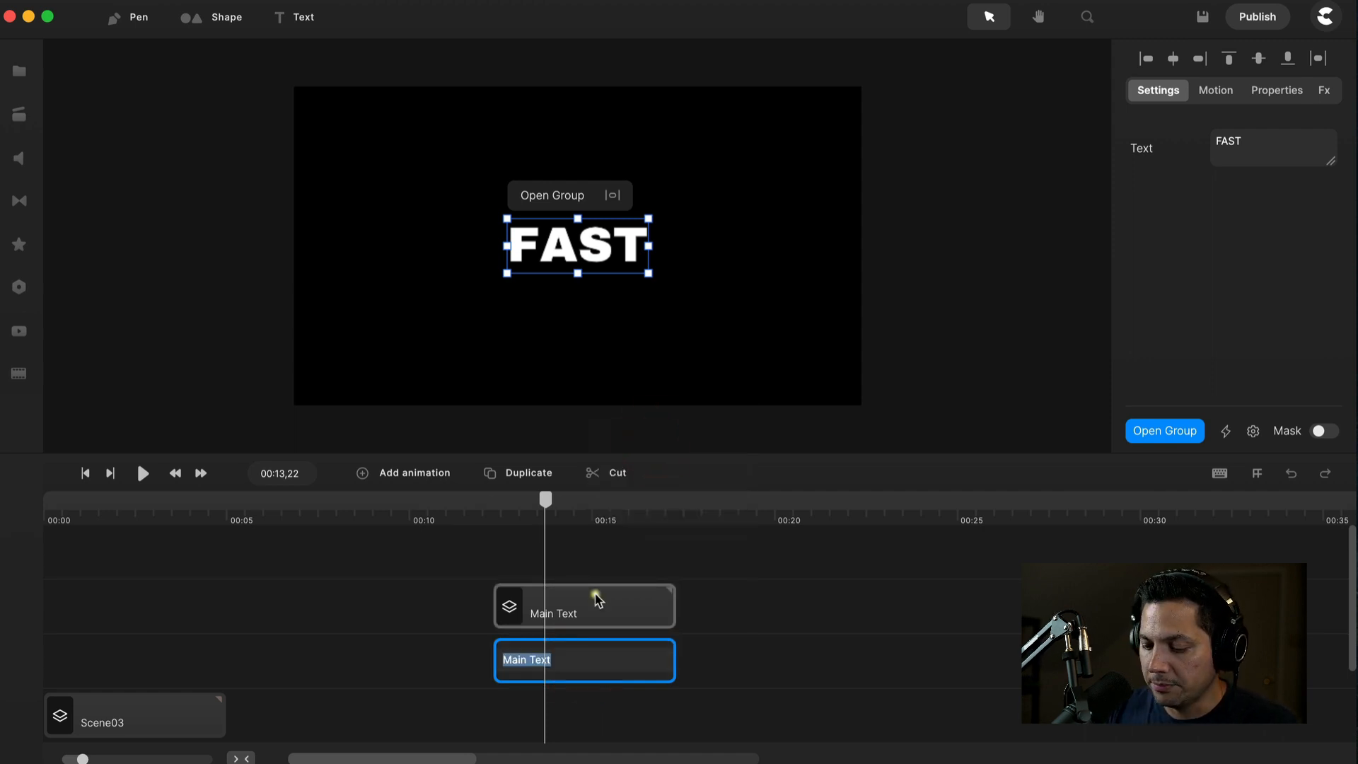
{"action": "type", "text": "Upper"}
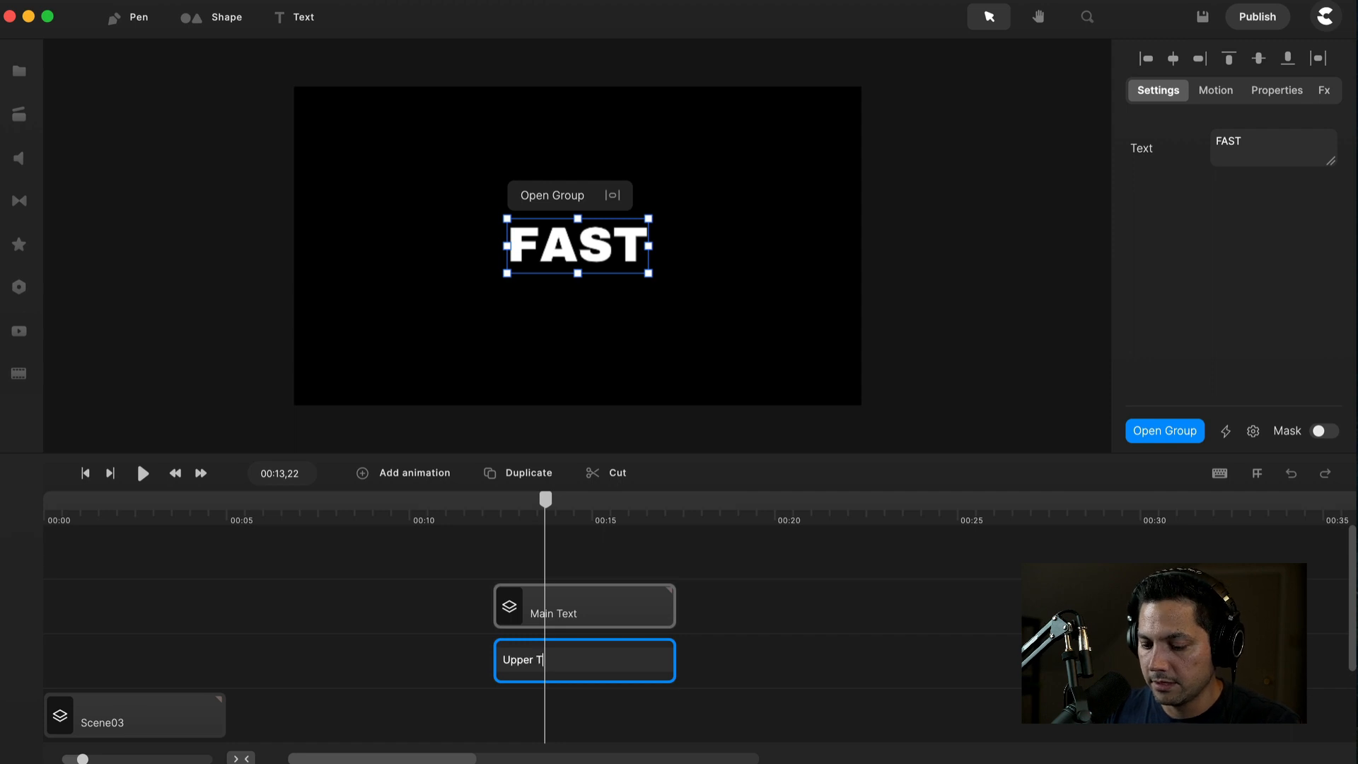
{"action": "key", "text": "Return"}
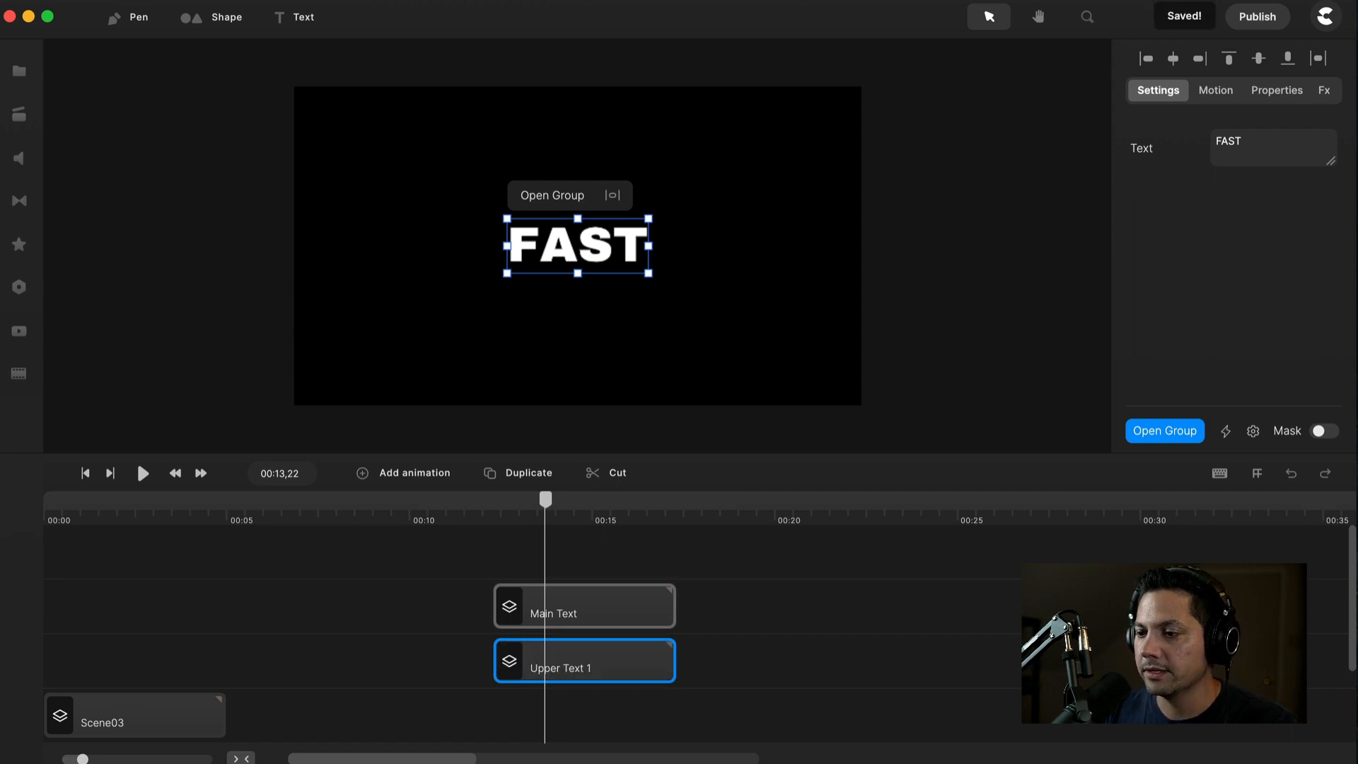
Open the Upper Text 1 group and set the FAST text's fill color to black, 000000.
{"action": "double_click", "coordinate": [585, 667]}
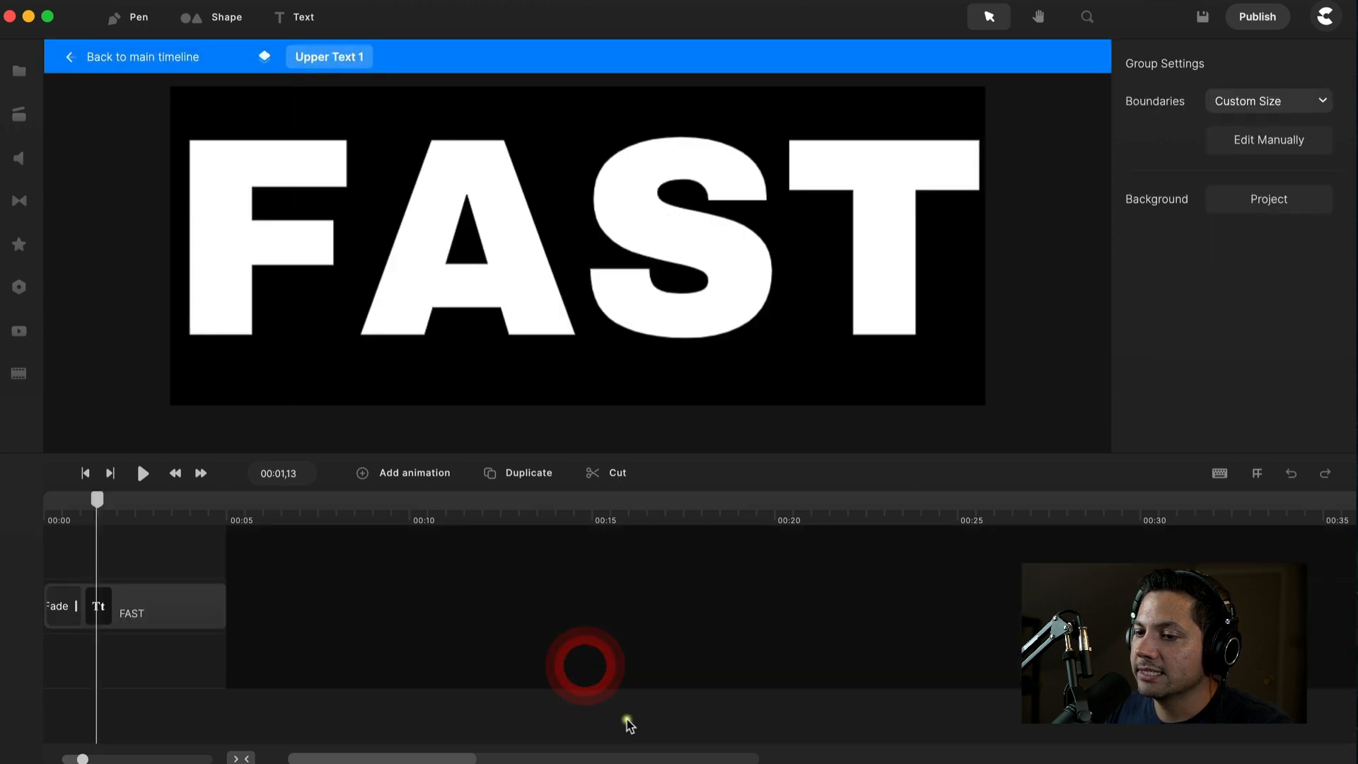
{"action": "left_click", "coordinate": [145, 618]}
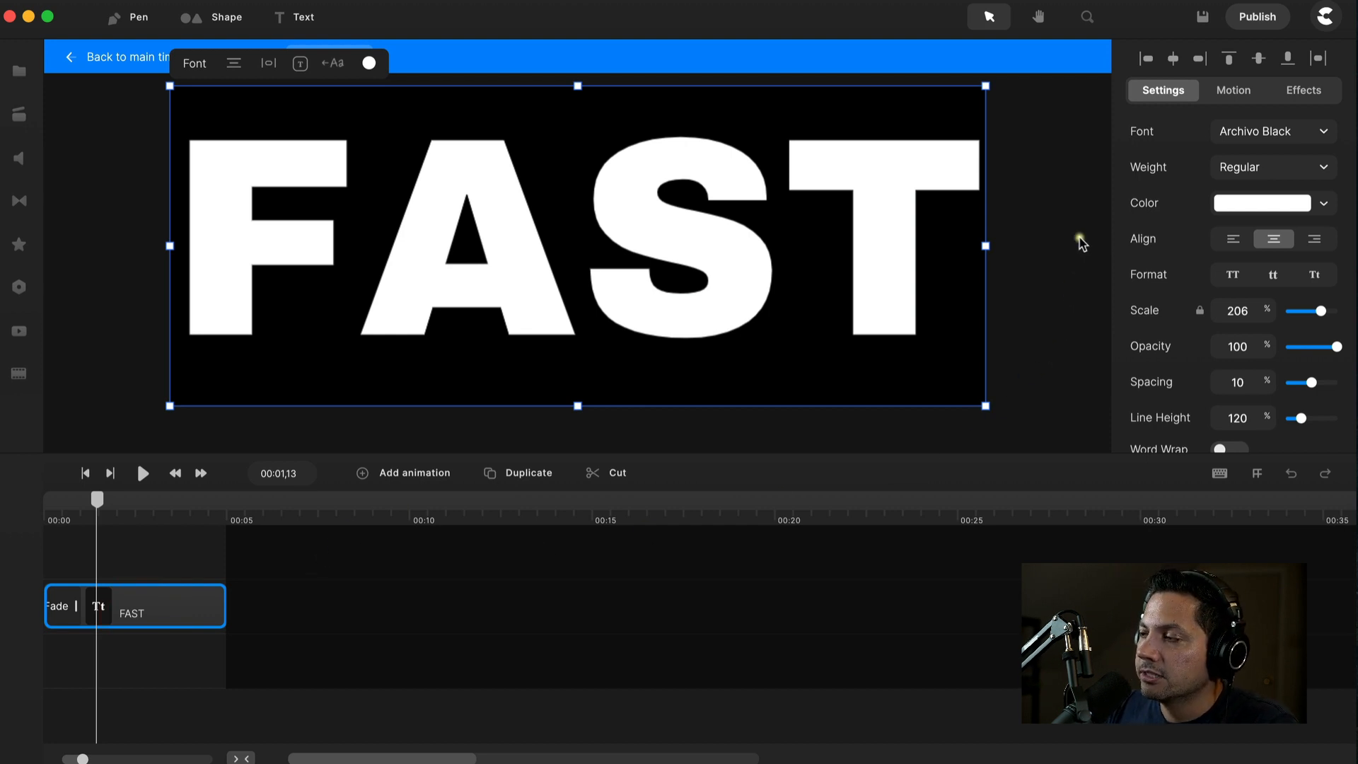
{"action": "left_click", "coordinate": [1322, 206]}
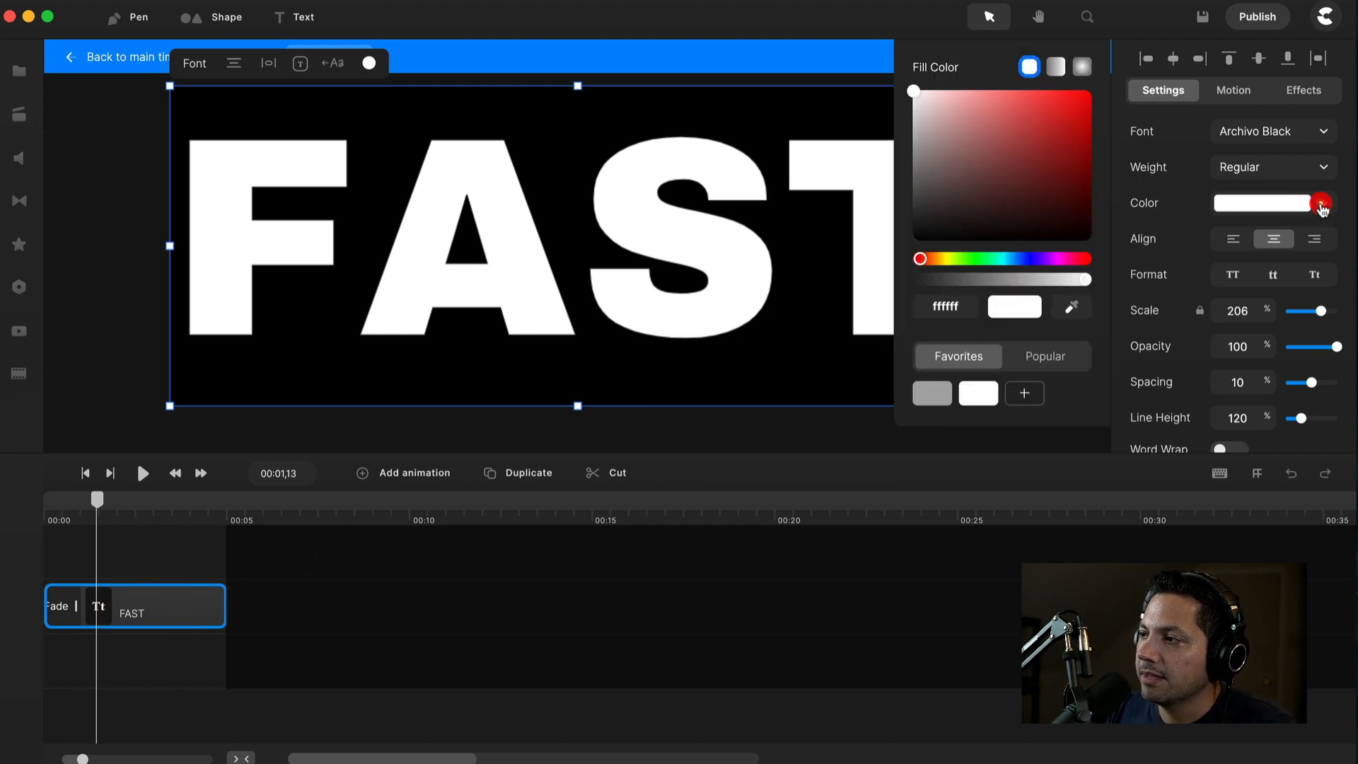
{"action": "left_click_drag", "start_coordinate": [1031, 182], "coordinate": [1123, 265]}
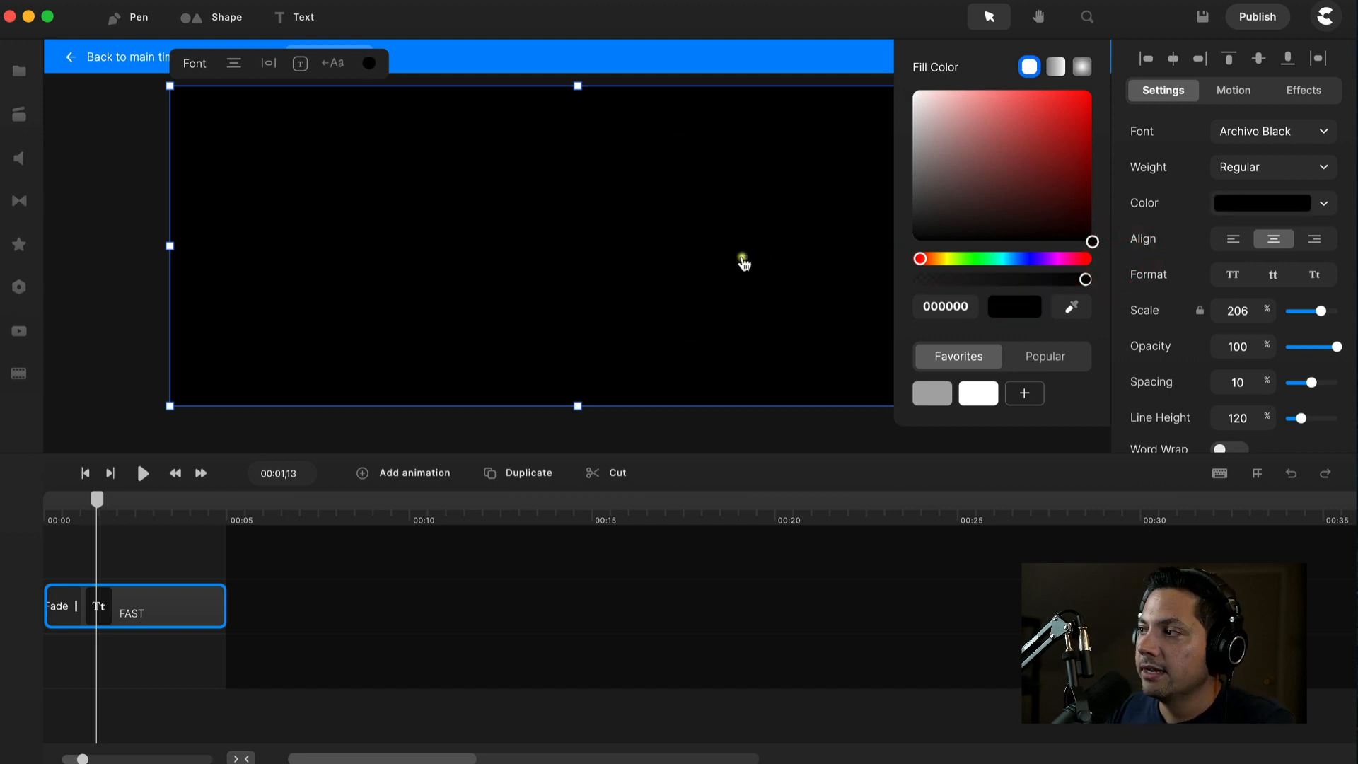
Give the FAST text a white (ffffff) border with a width of 2 px.
{"action": "scroll", "coordinate": [1195, 373], "scroll_direction": "down", "scroll_amount": 5}
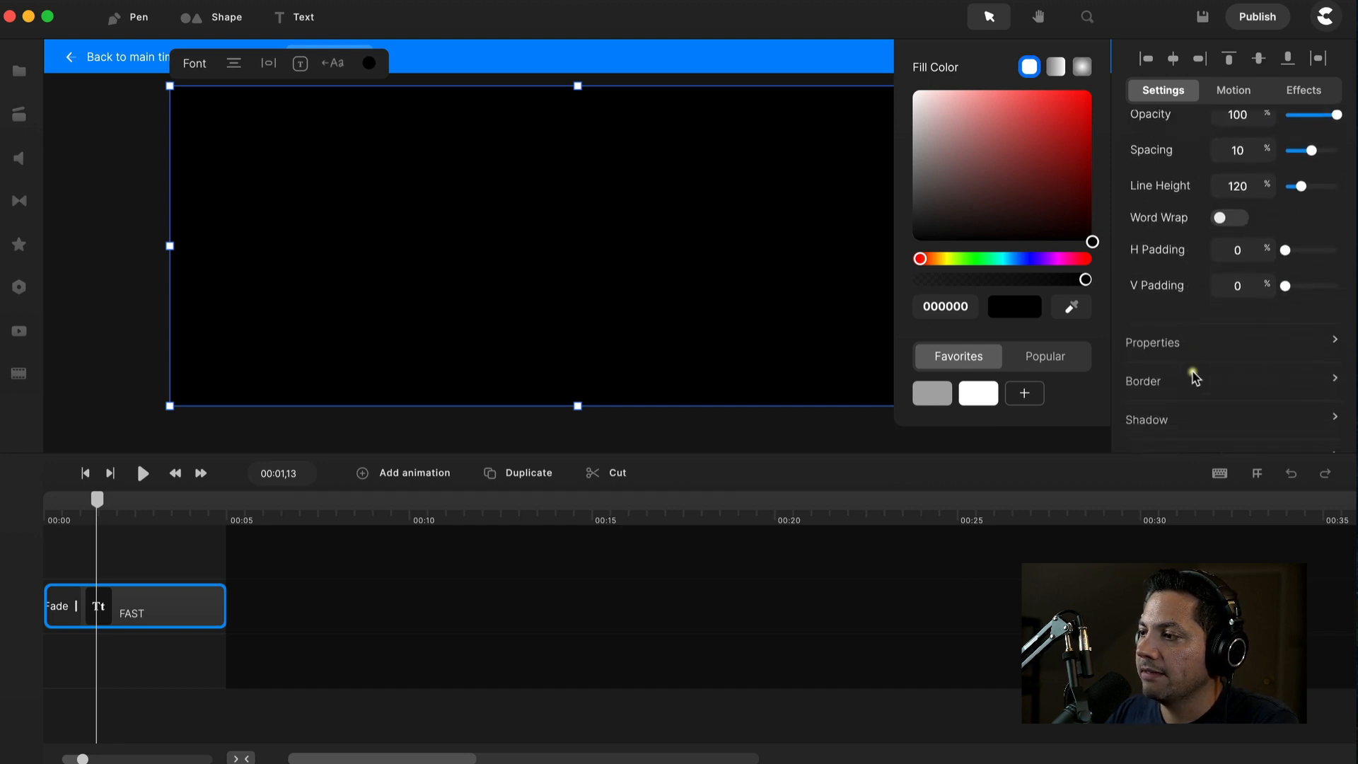
{"action": "left_click", "coordinate": [1158, 297]}
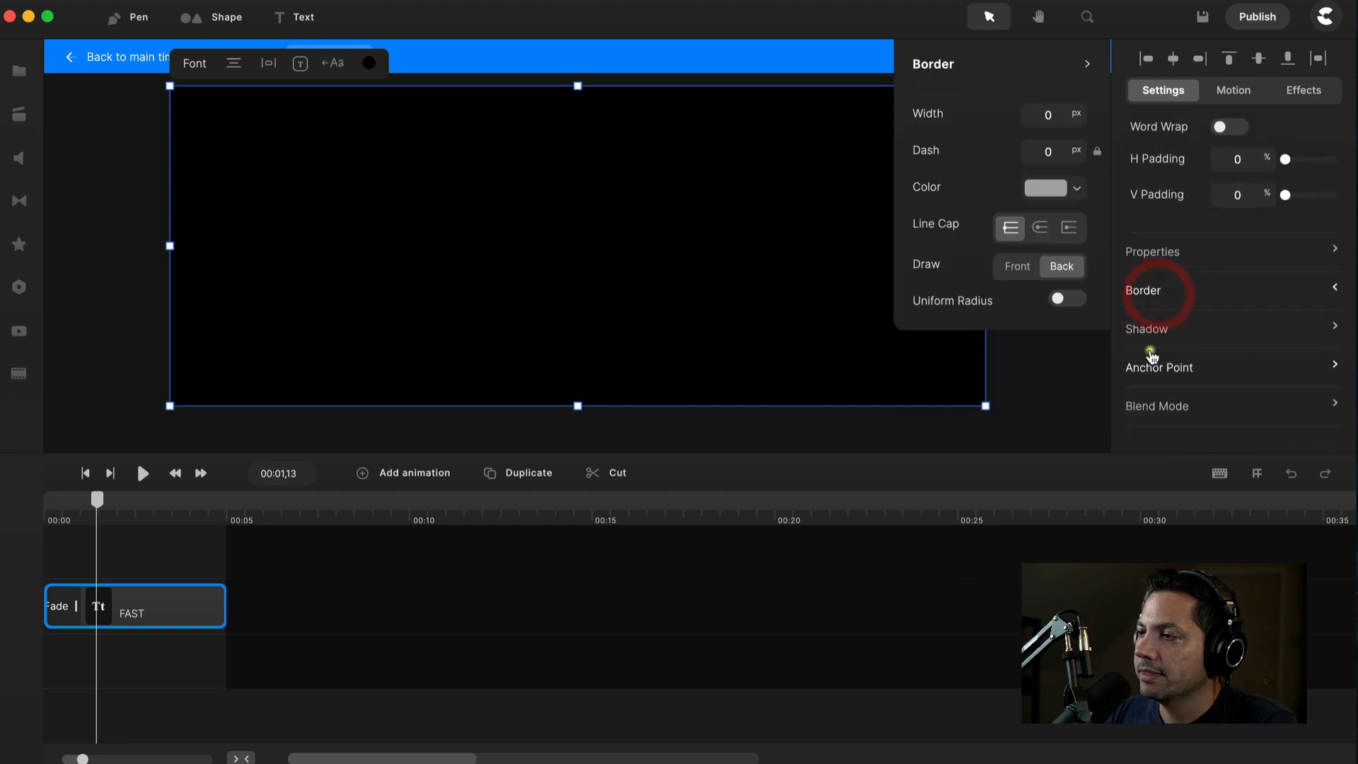
{"action": "left_click", "coordinate": [1073, 192]}
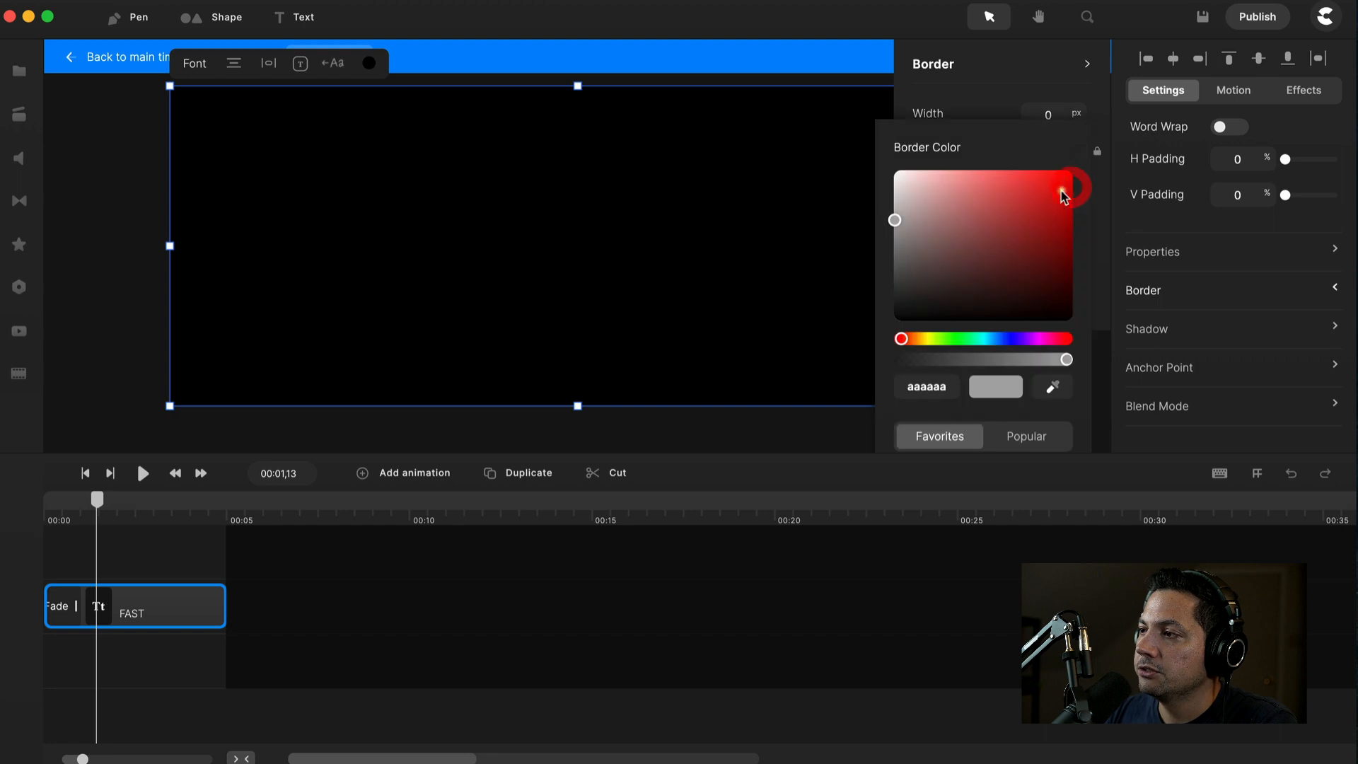
{"action": "left_click_drag", "start_coordinate": [1060, 191], "coordinate": [863, 158]}
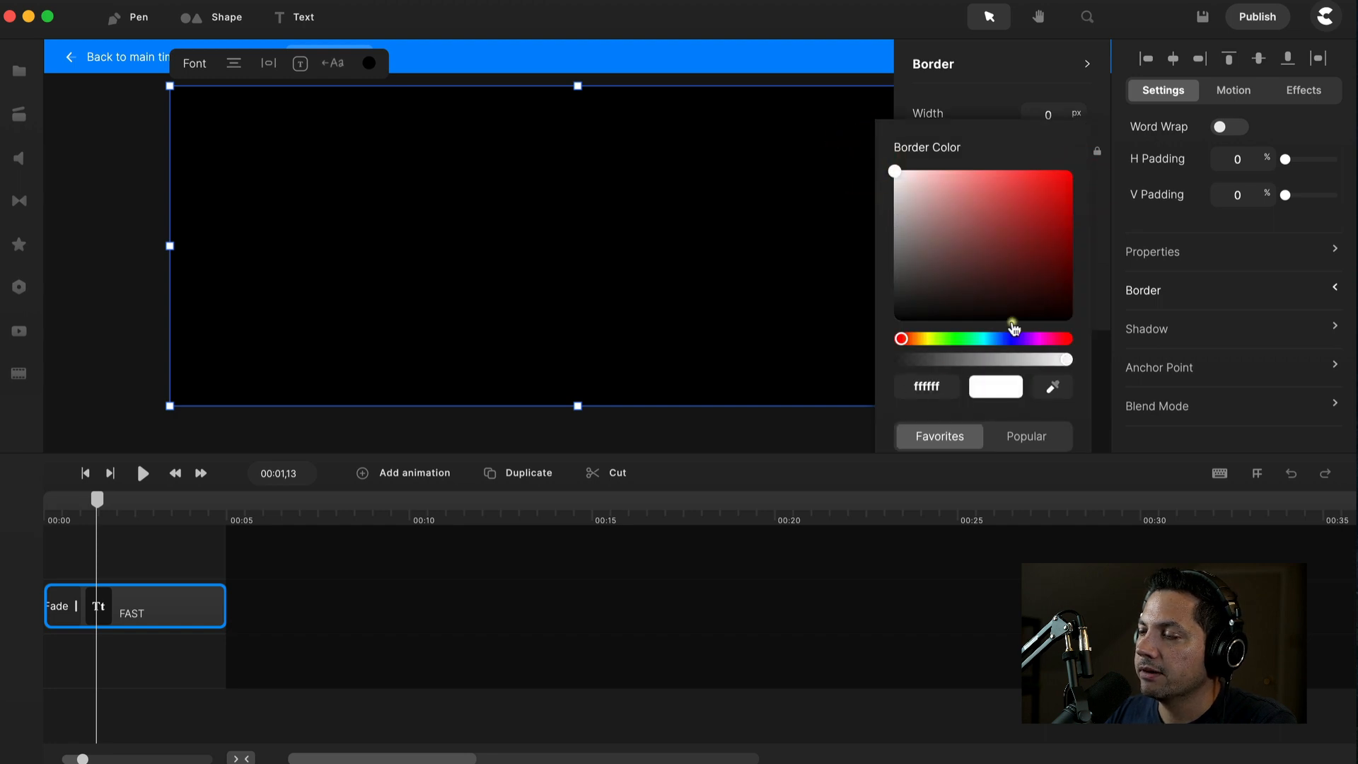
{"action": "left_click", "coordinate": [993, 109]}
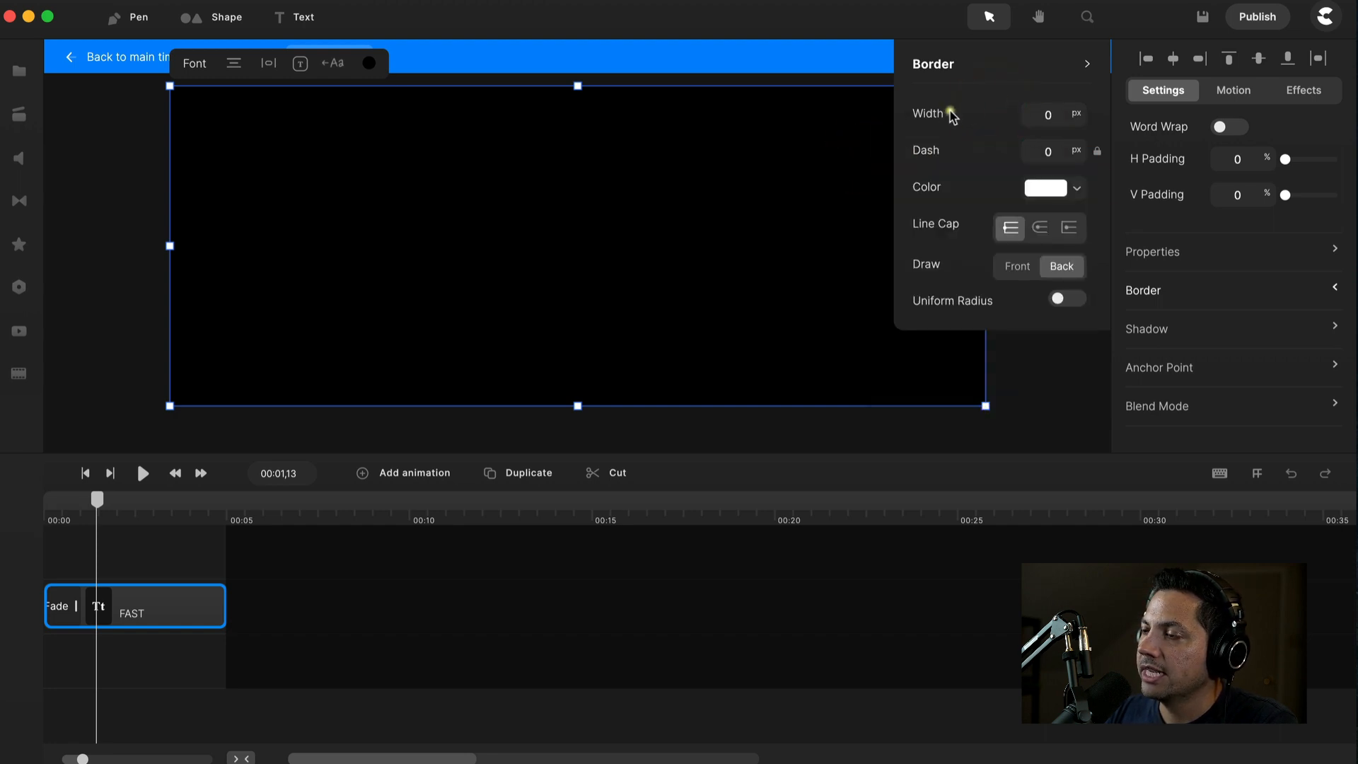
{"action": "left_click", "coordinate": [1043, 114]}
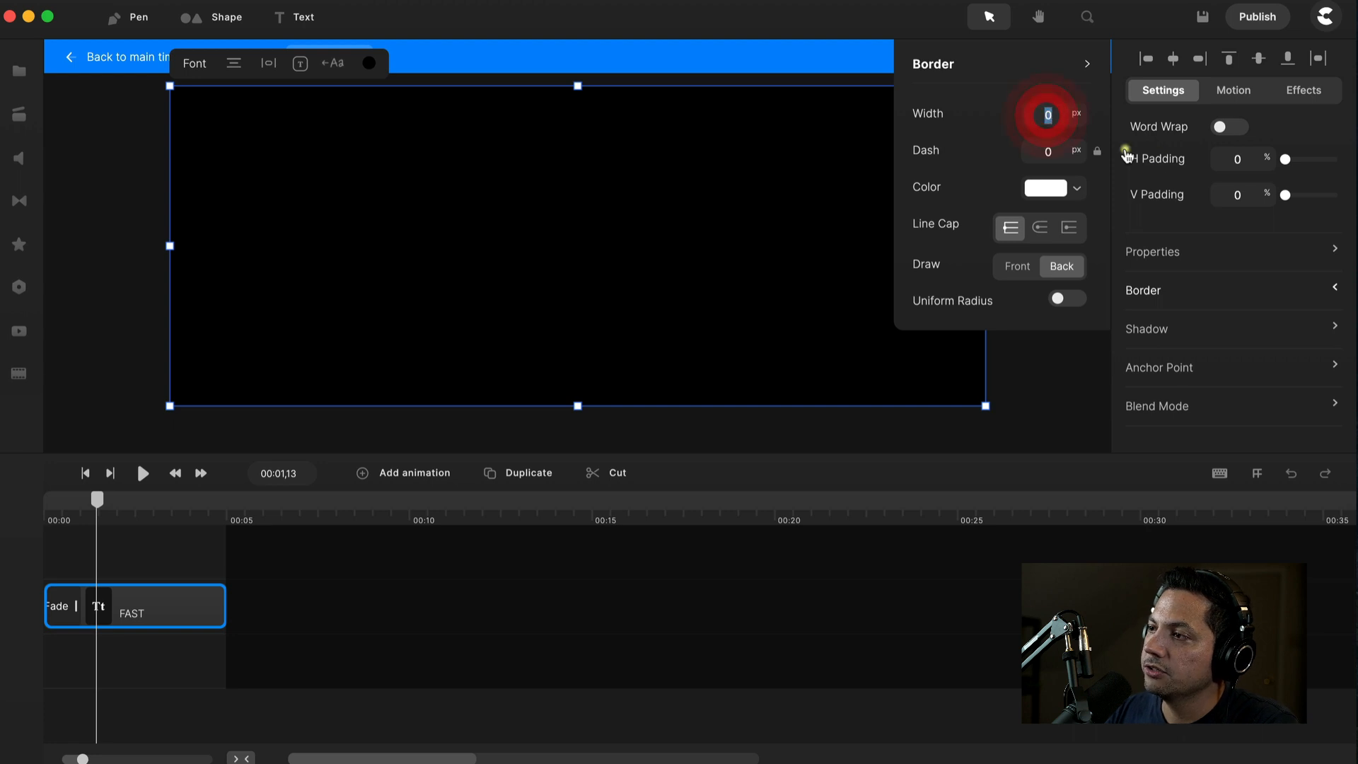
{"action": "key", "text": "Return"}
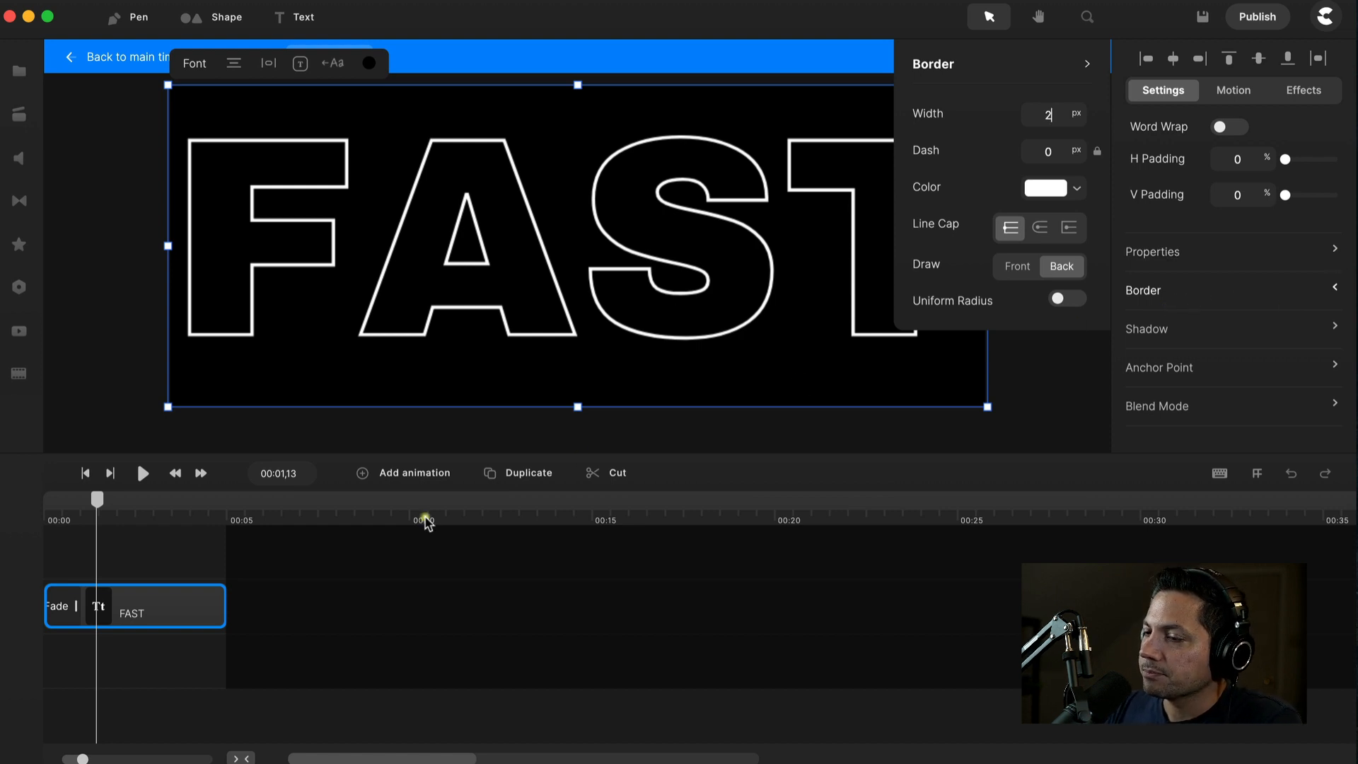
Set the letter offset of the FAST text's Fade In motion to 50% and return the playhead to 00:00,00.
{"action": "left_click", "coordinate": [152, 546]}
{"action": "left_click", "coordinate": [99, 606]}
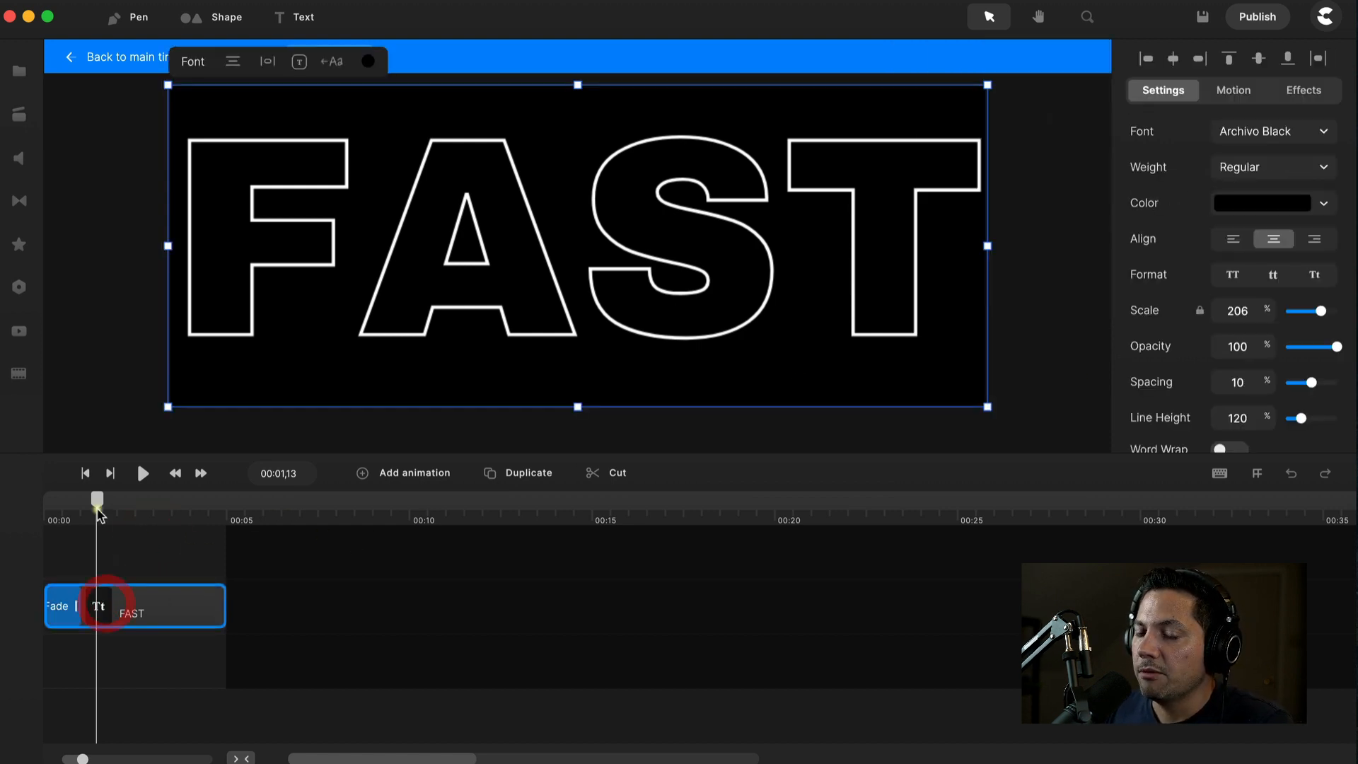
{"action": "left_click_drag", "start_coordinate": [97, 500], "coordinate": [56, 500]}
{"action": "left_click", "coordinate": [1230, 89]}
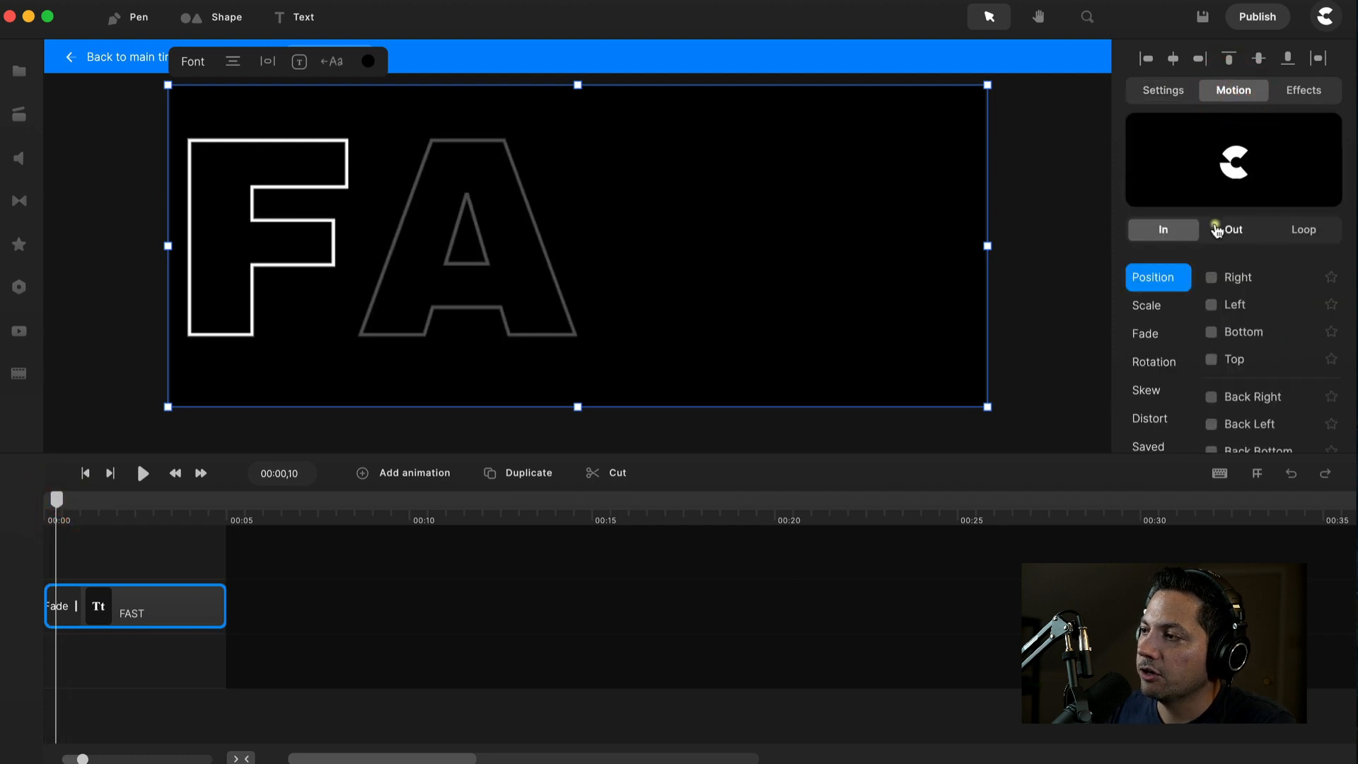
{"action": "left_click", "coordinate": [1163, 330]}
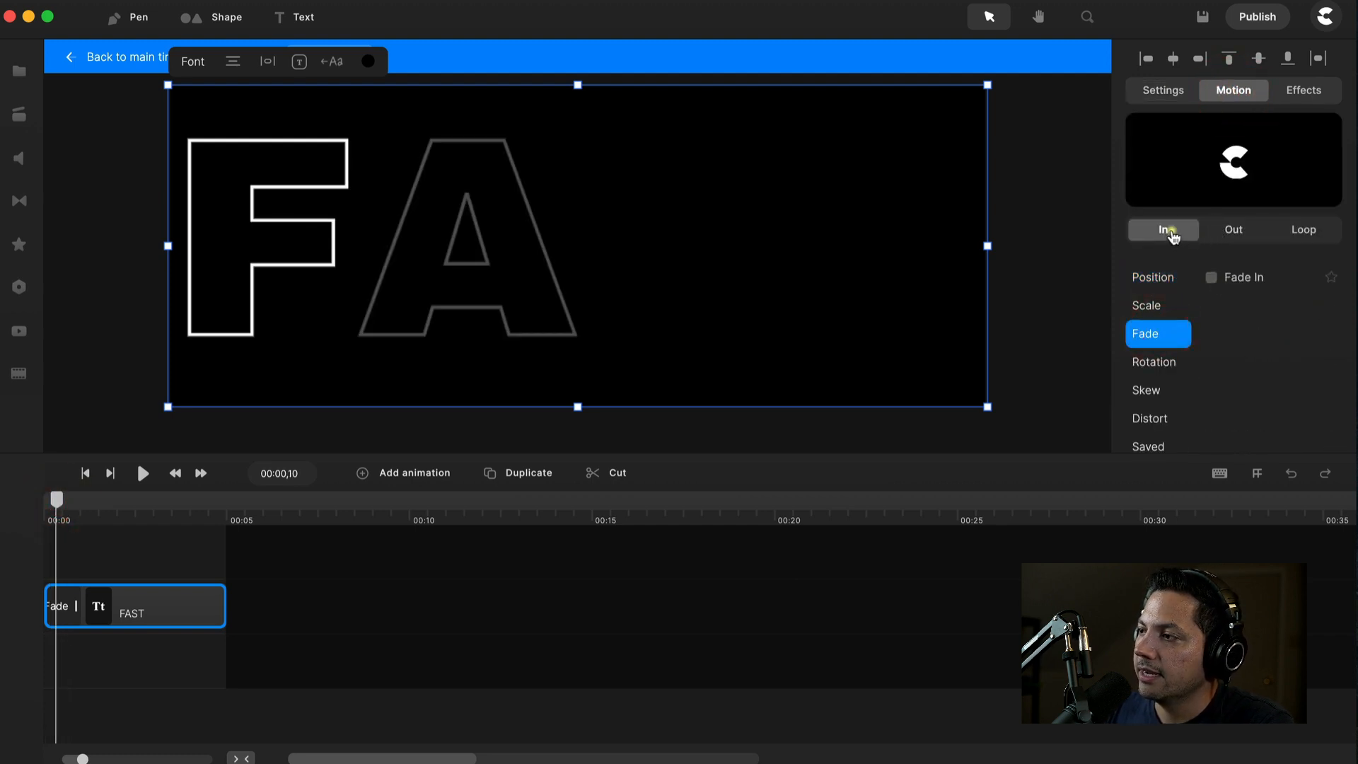
{"action": "left_click", "coordinate": [61, 605]}
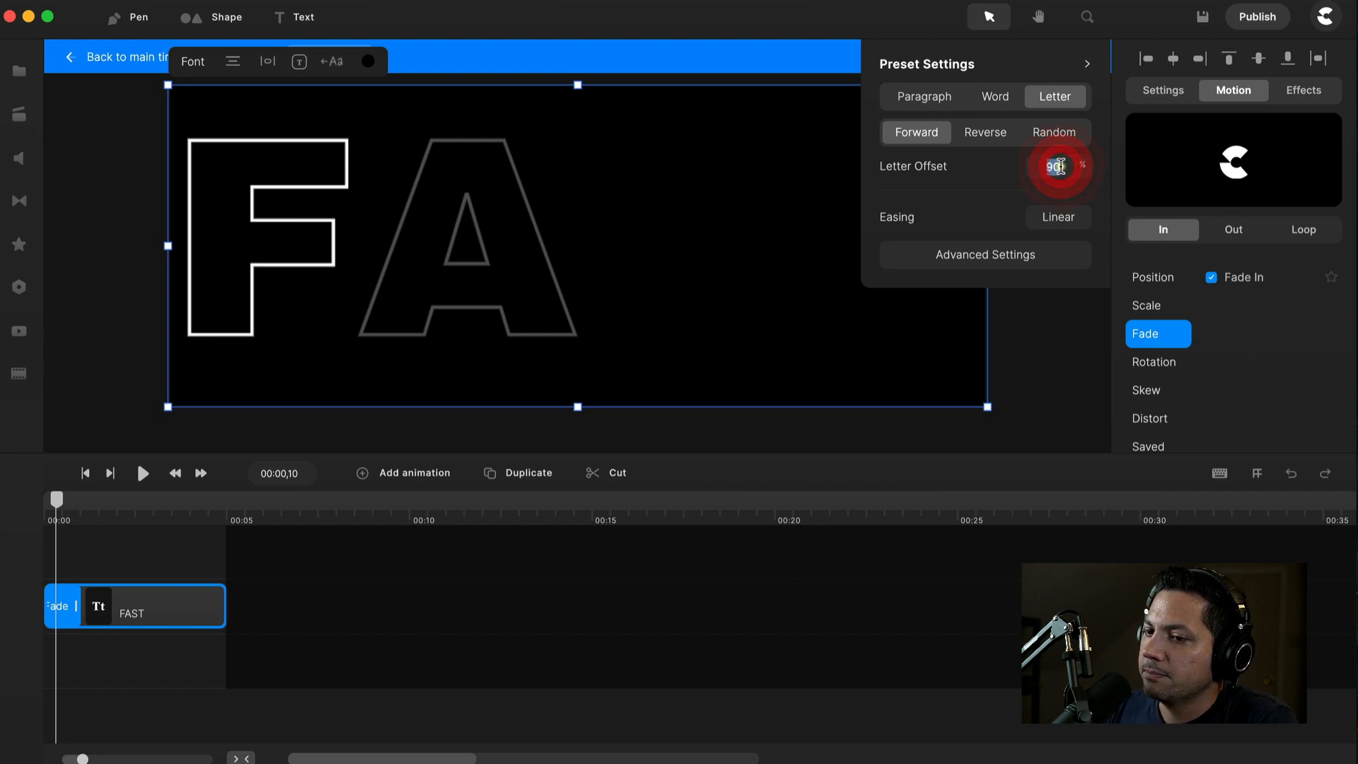
{"action": "type", "text": "50"}
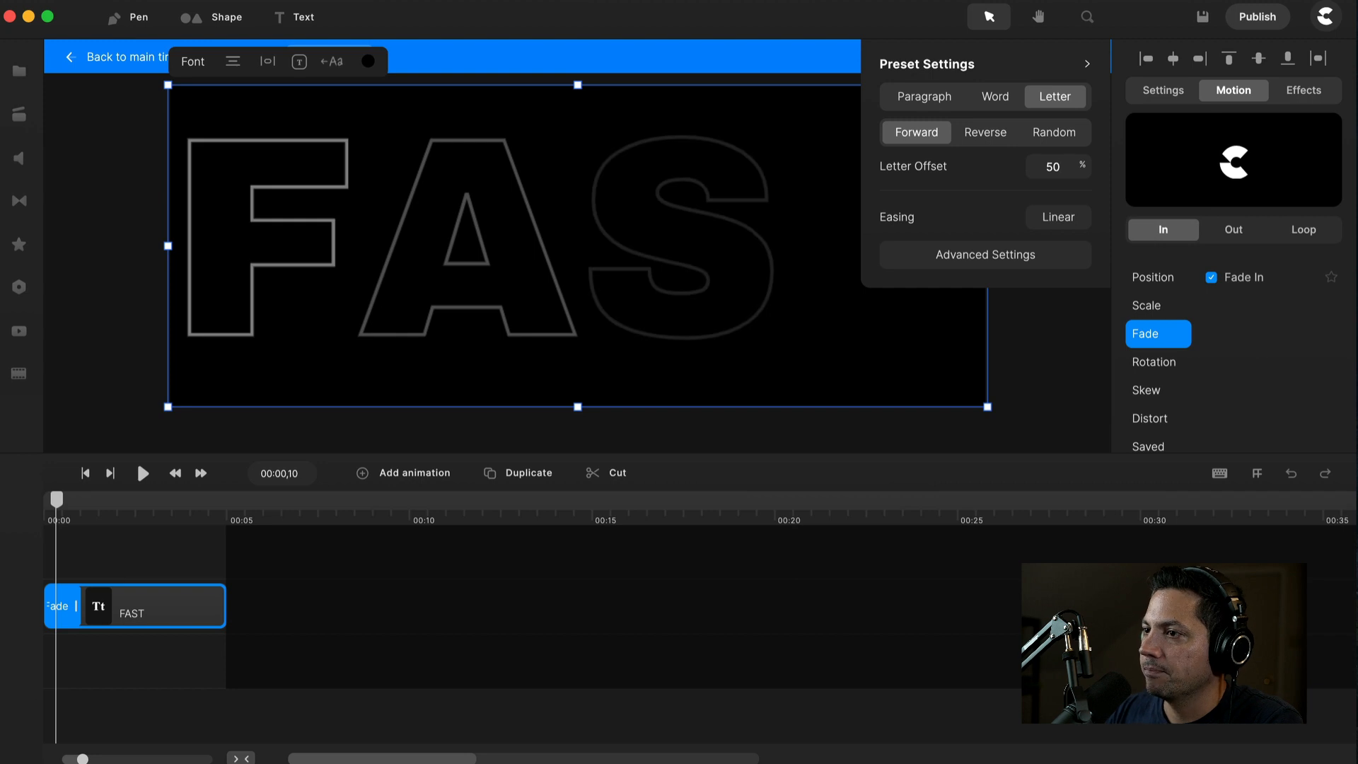
{"action": "left_click_drag", "start_coordinate": [70, 503], "coordinate": [44, 502]}
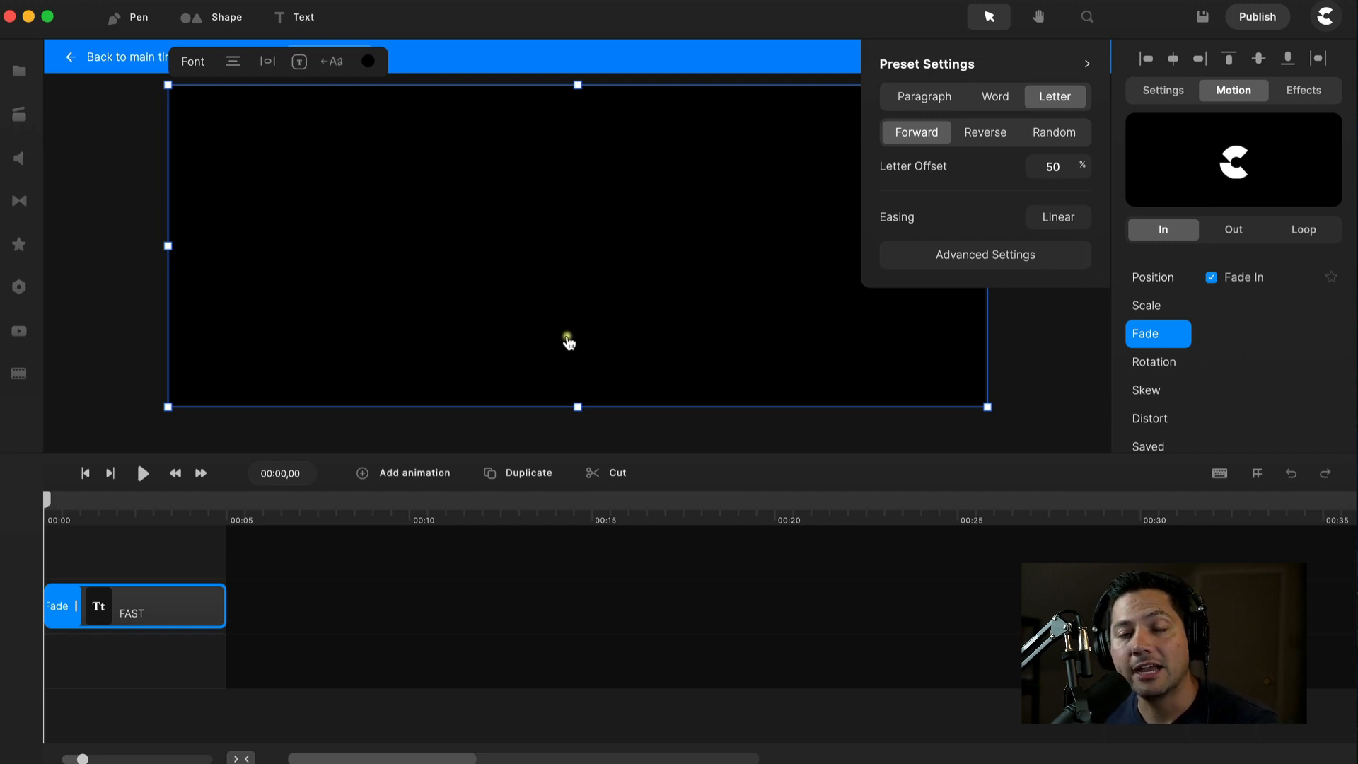
Return to the main timeline, move the playhead to 00:13,07 and add a Position animation to the Upper Text 1 group.
{"action": "left_click", "coordinate": [99, 58]}
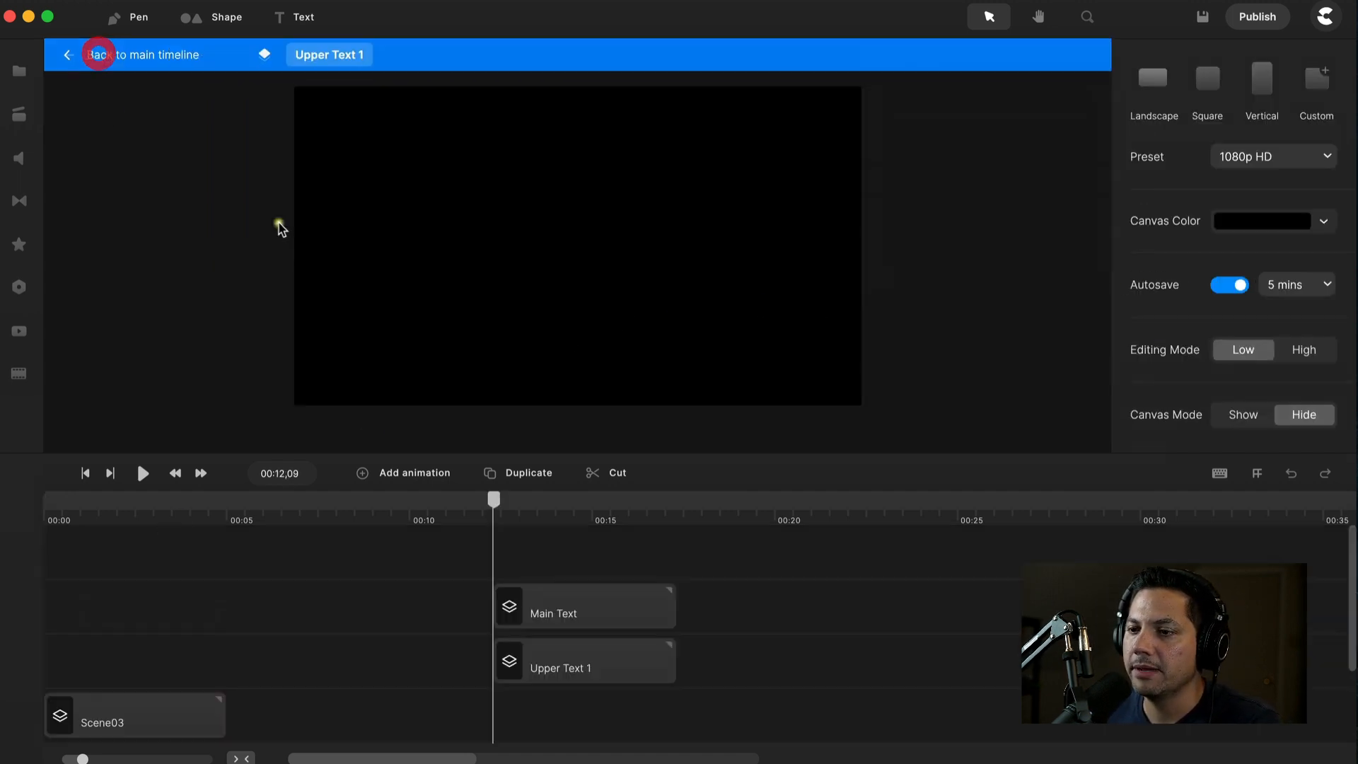
{"action": "left_click", "coordinate": [555, 669]}
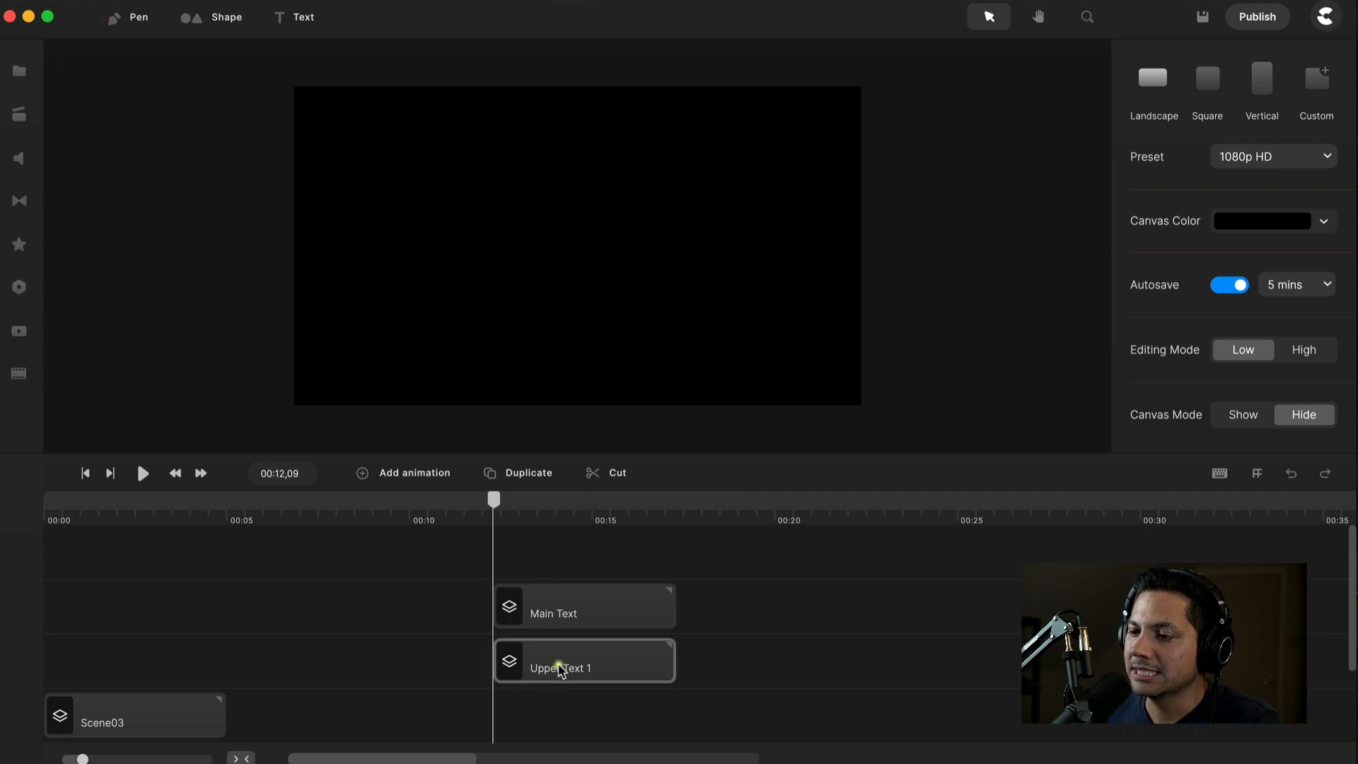
{"action": "left_click", "coordinate": [558, 667]}
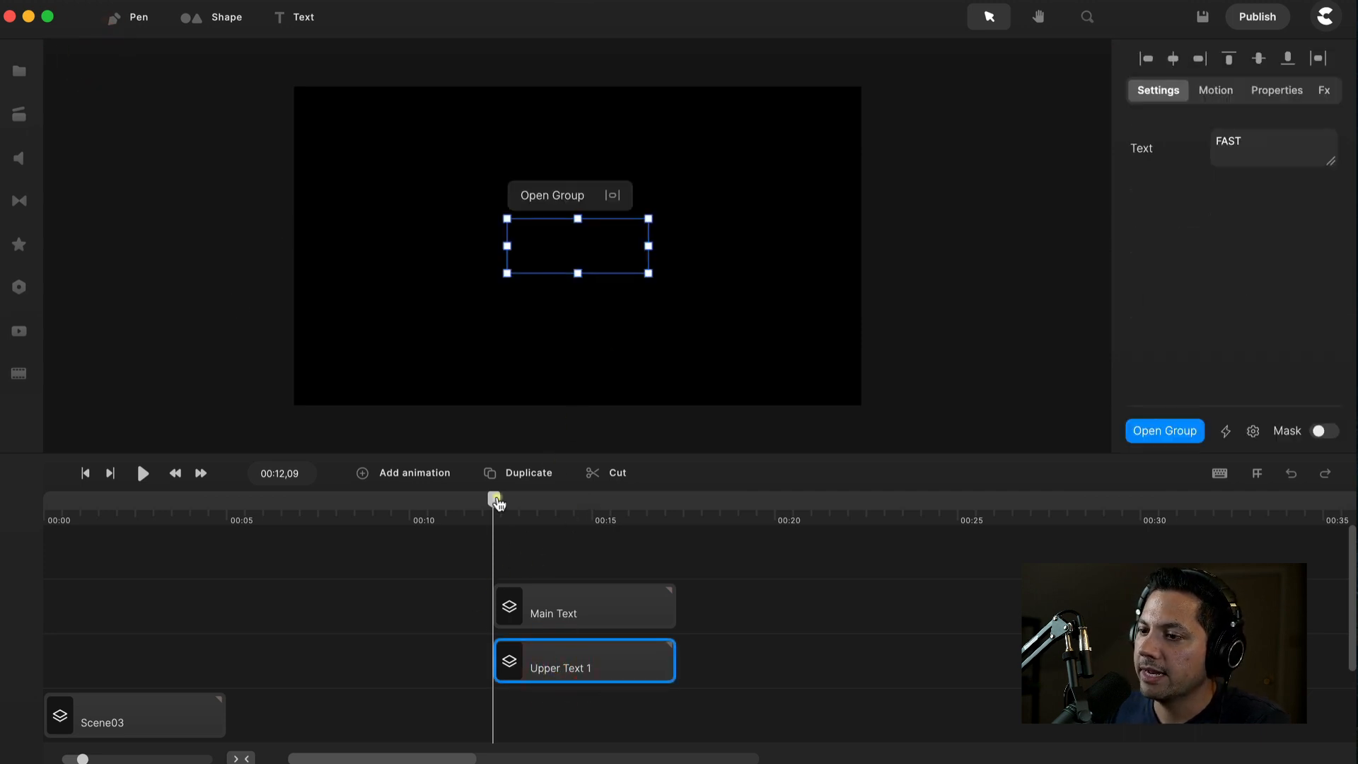
{"action": "left_click_drag", "start_coordinate": [495, 500], "coordinate": [532, 510]}
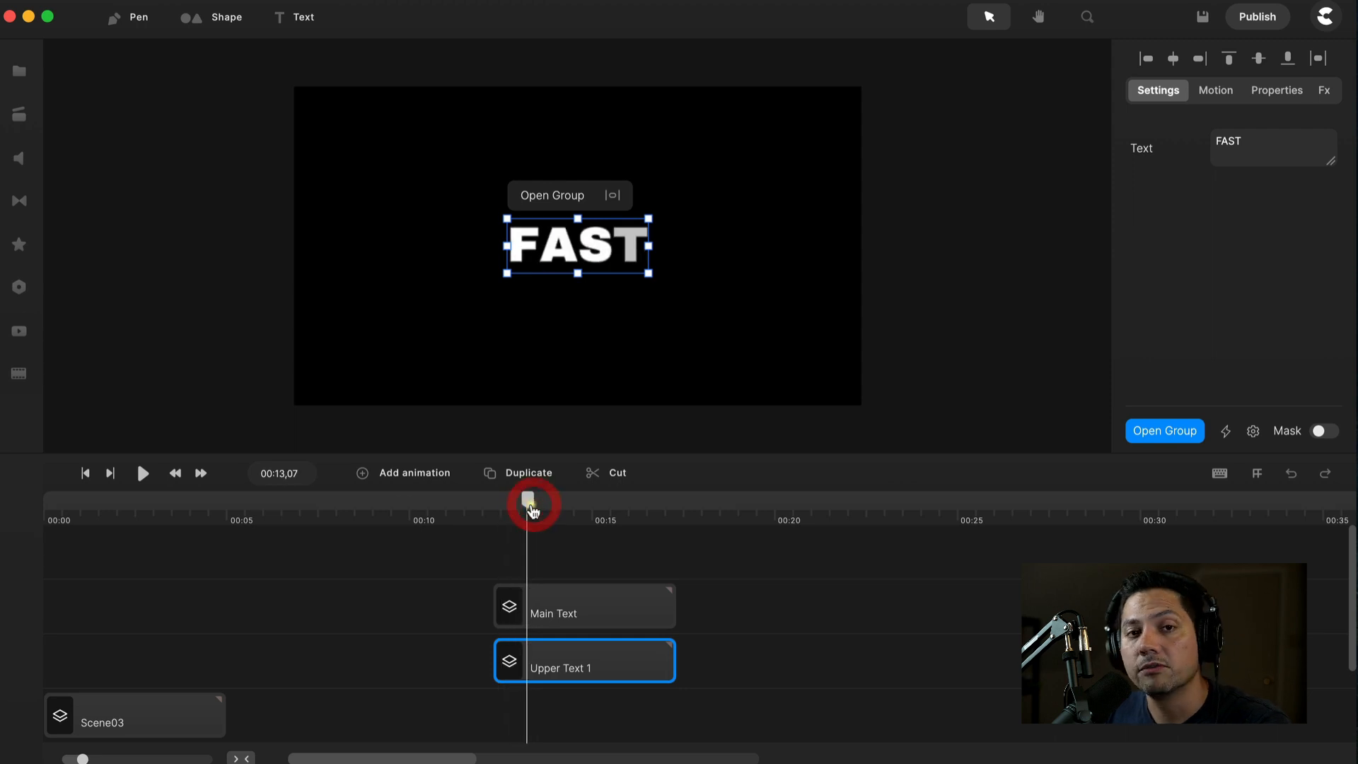
{"action": "right_click", "coordinate": [538, 658]}
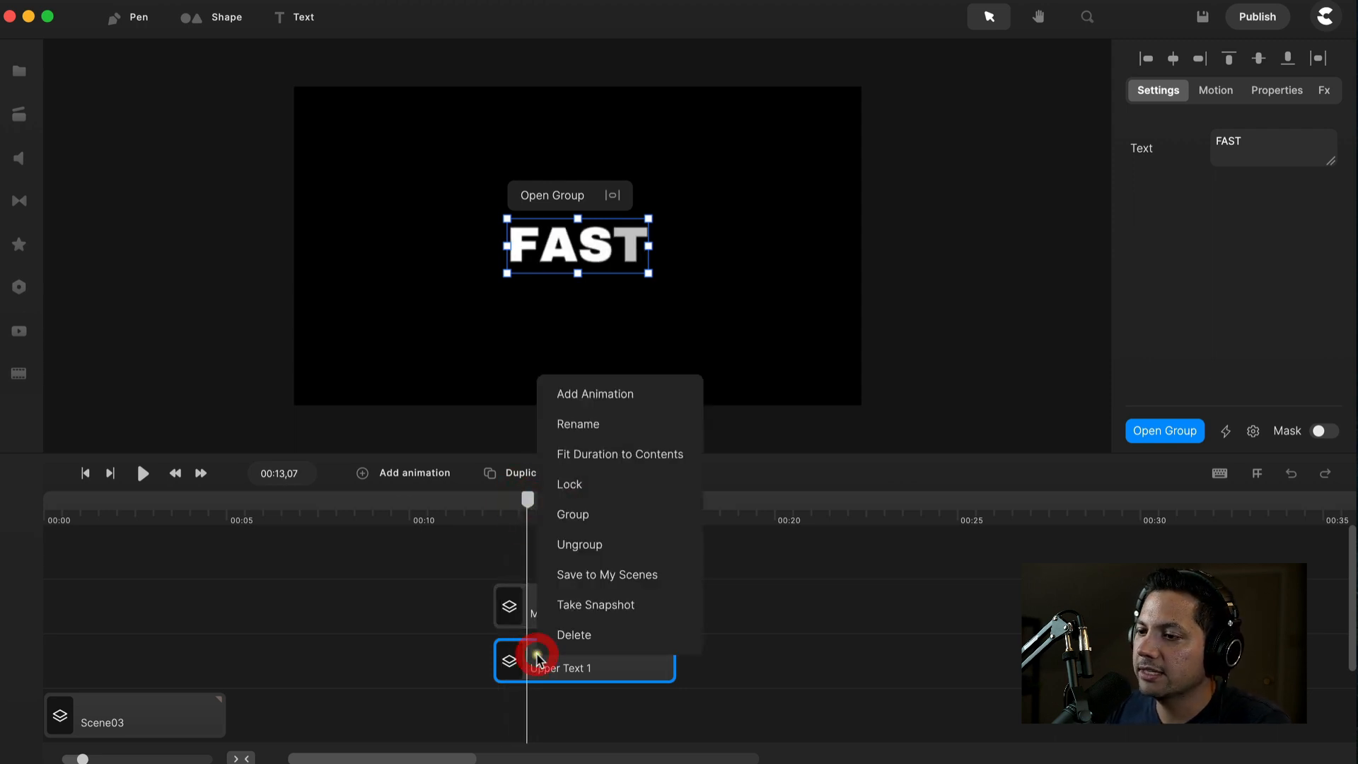
{"action": "left_click", "coordinate": [609, 401]}
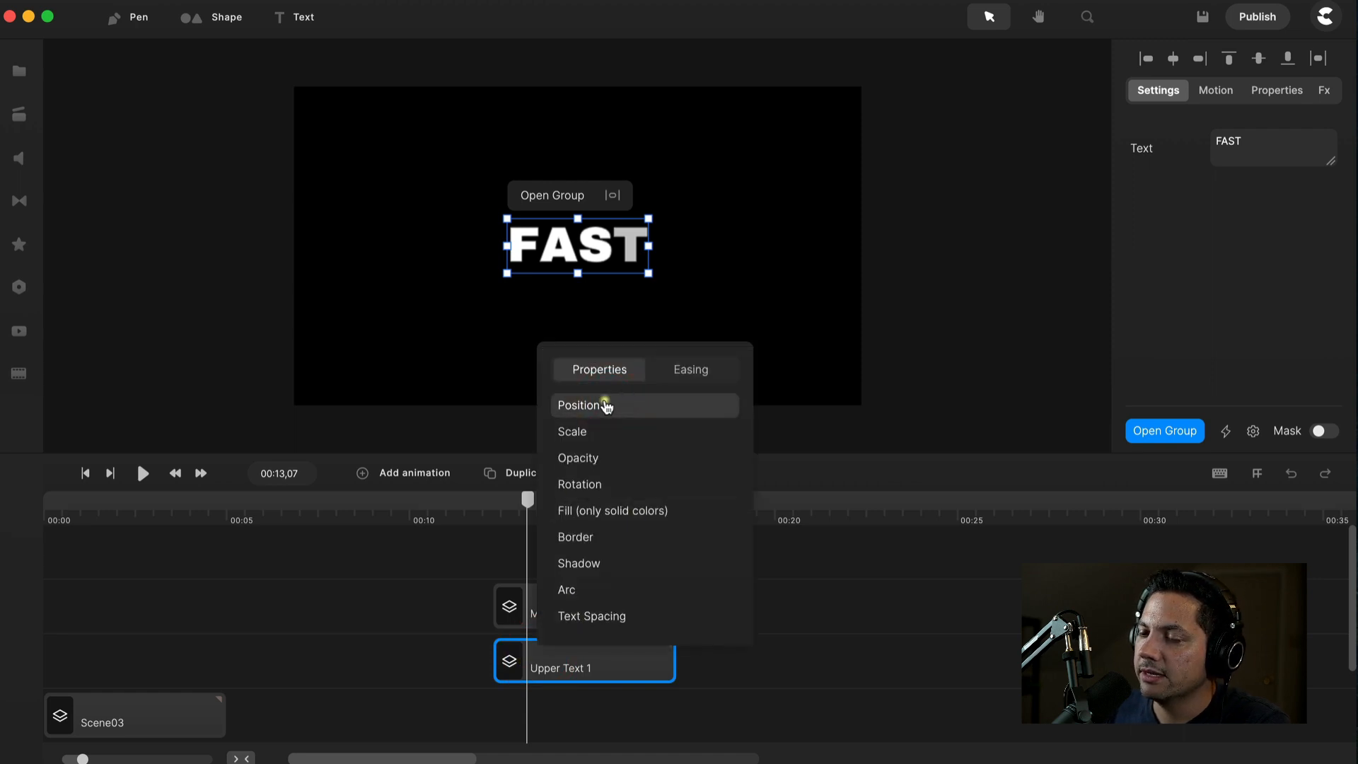
{"action": "left_click", "coordinate": [604, 404]}
{"action": "left_click", "coordinate": [773, 683]}
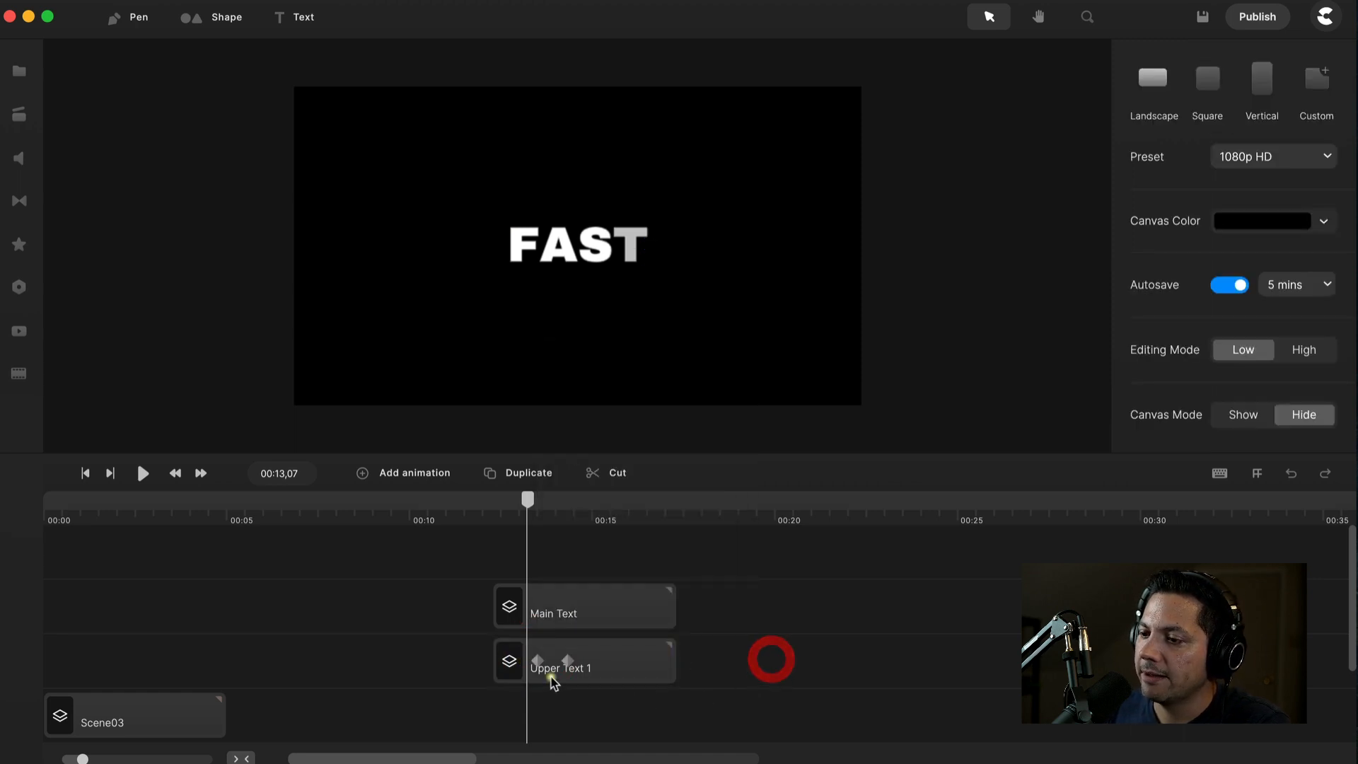
Check the X and Y position values at the first position keyframe of Upper Text 1.
{"action": "left_click", "coordinate": [539, 665]}
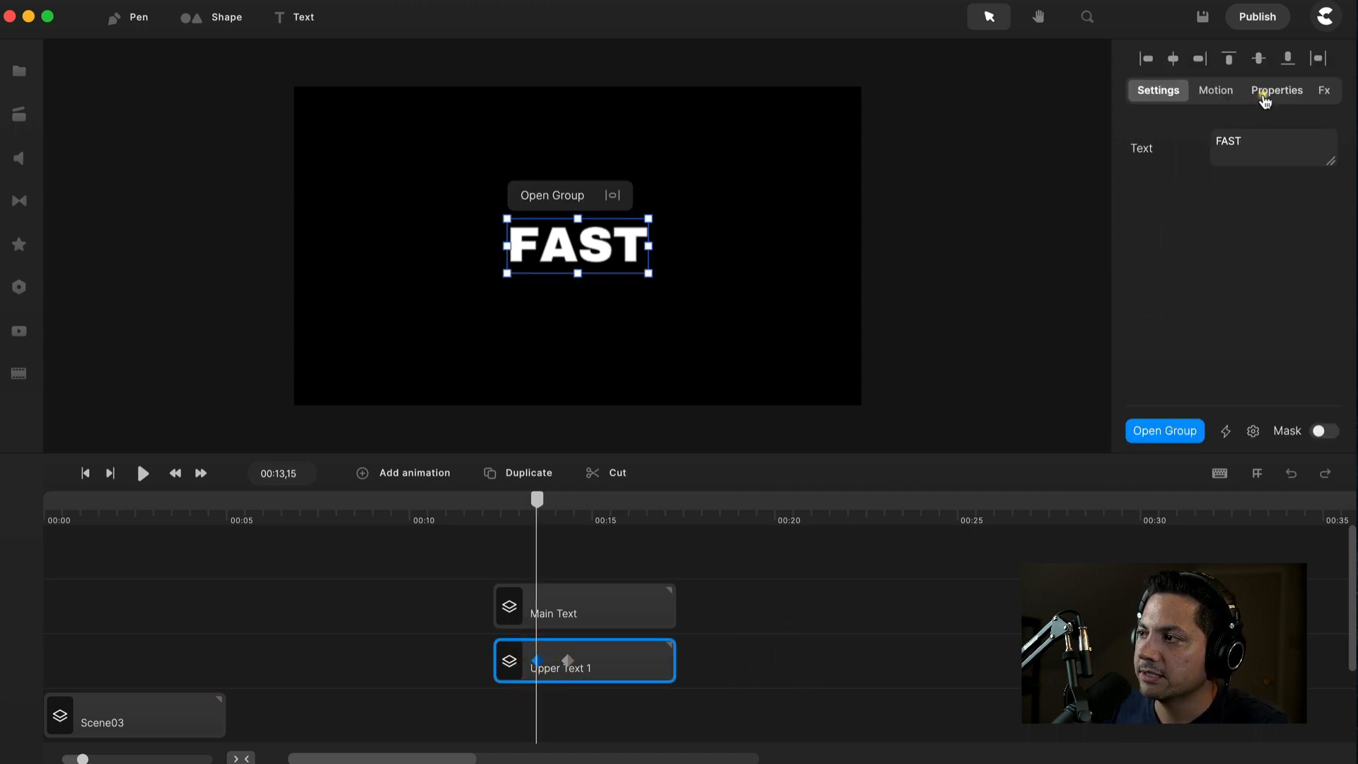
{"action": "left_click", "coordinate": [1261, 103]}
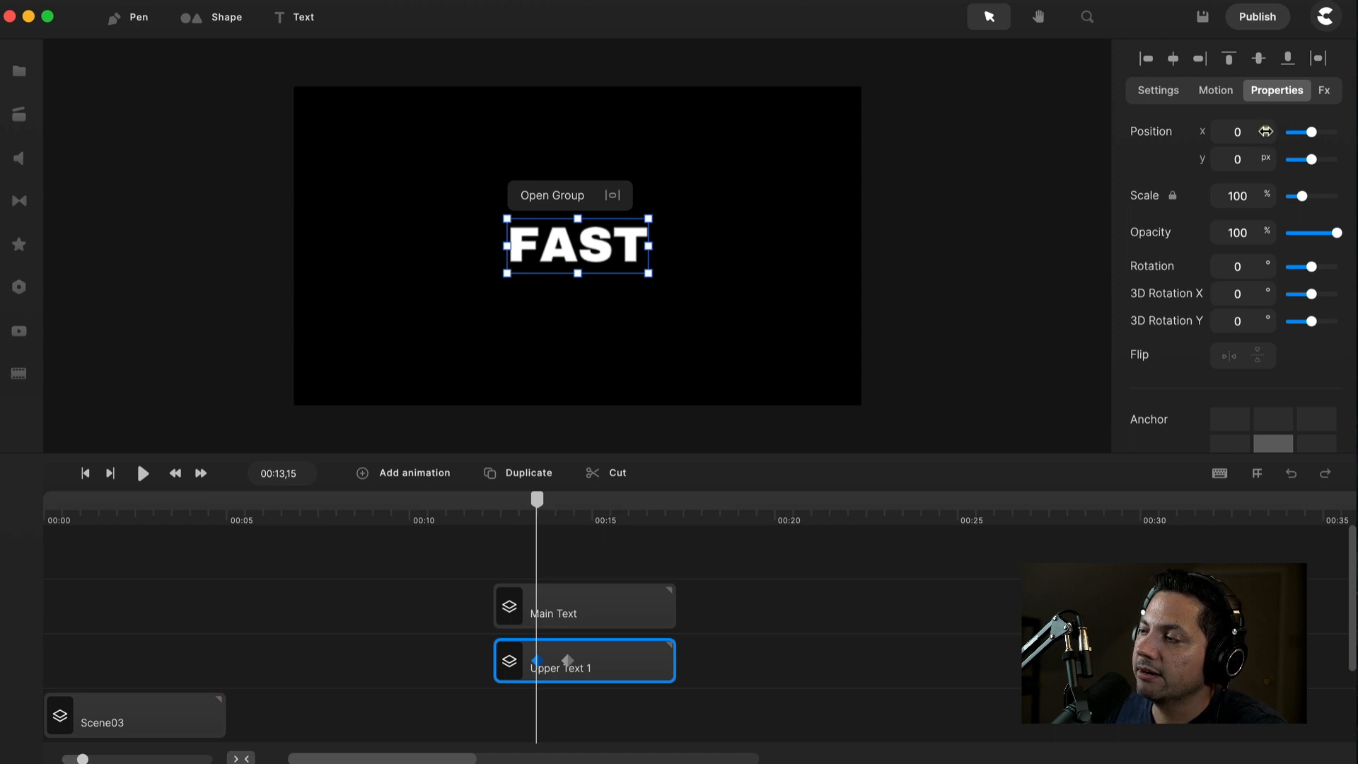
{"action": "left_click_drag", "start_coordinate": [1265, 131], "coordinate": [1265, 131]}
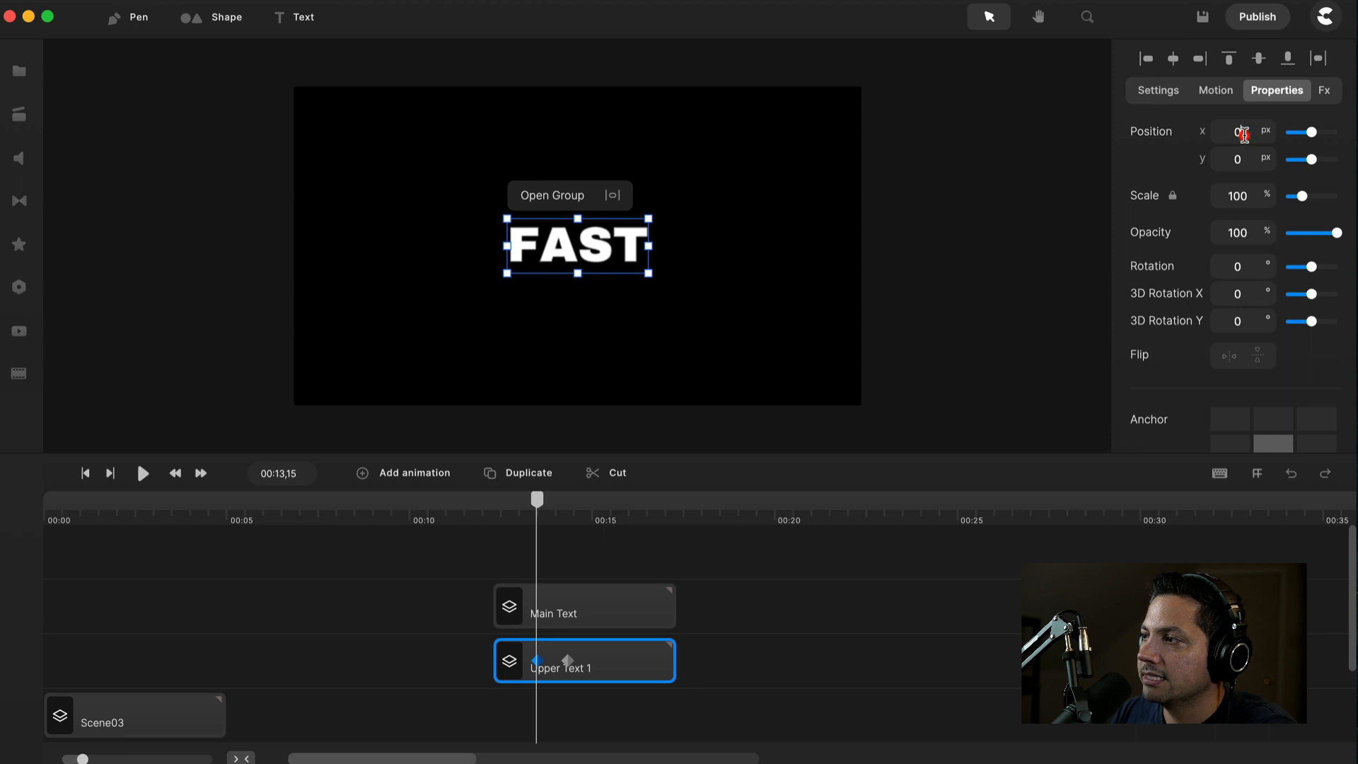
{"action": "left_click", "coordinate": [1243, 134]}
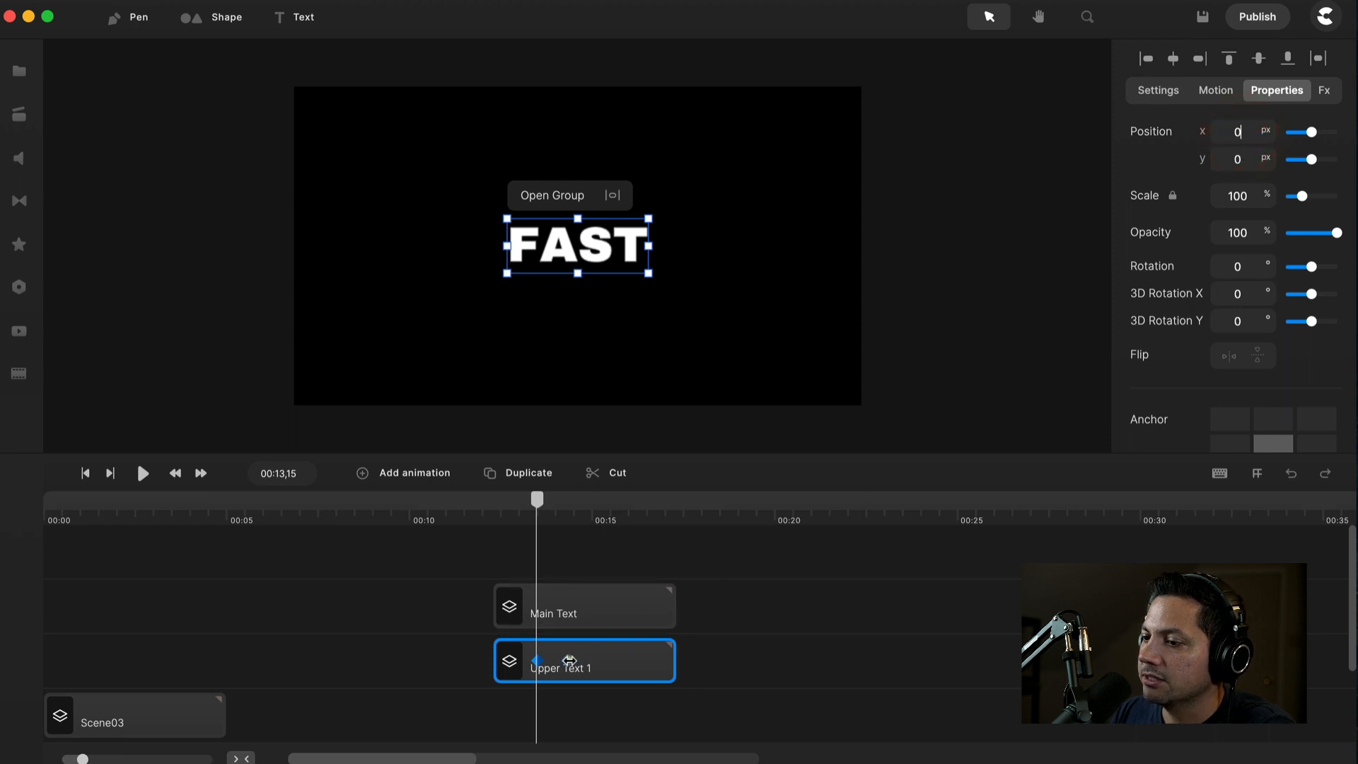
Set the second keyframe's position to X 4 px and Y -60 px, and shift both keyframes to the start of the Upper Text 1 layer.
{"action": "left_click", "coordinate": [569, 659]}
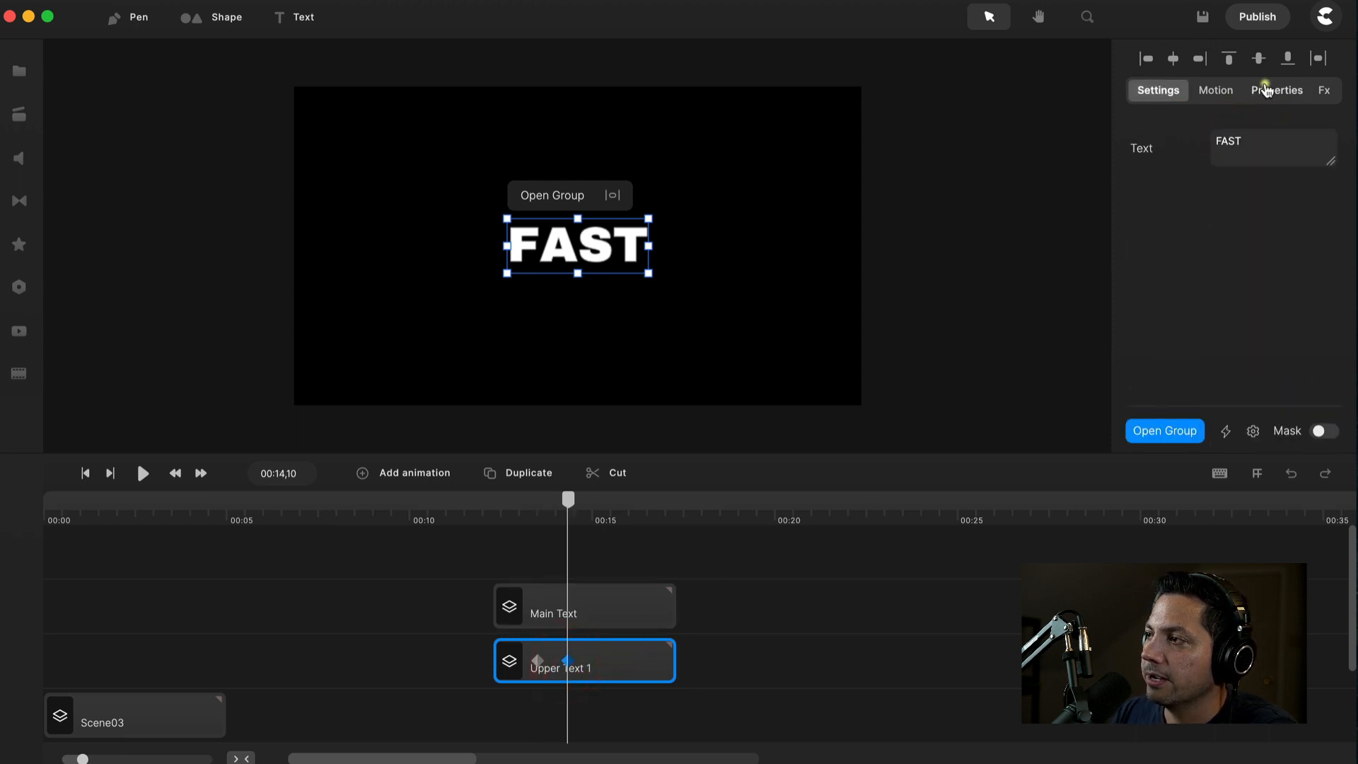
{"action": "left_click", "coordinate": [1265, 90]}
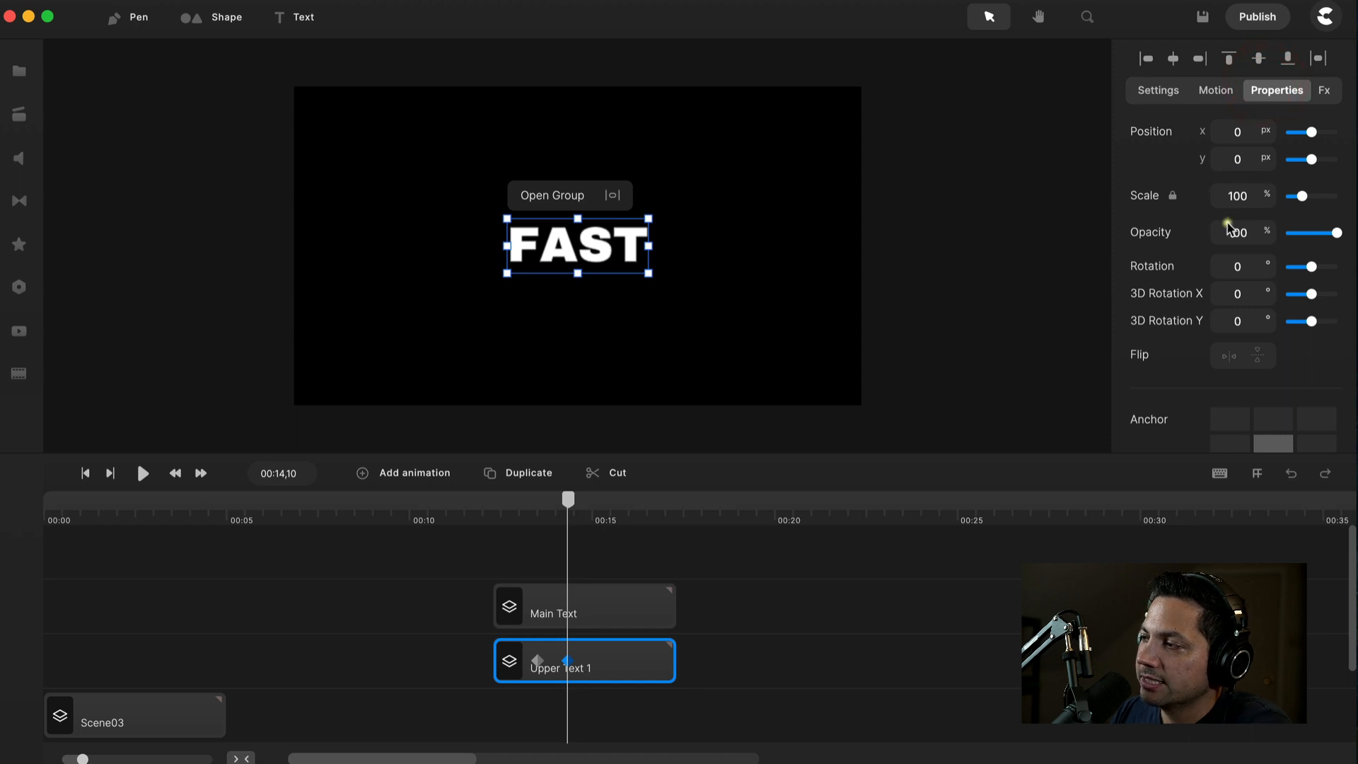
{"action": "double_click", "coordinate": [1238, 132]}
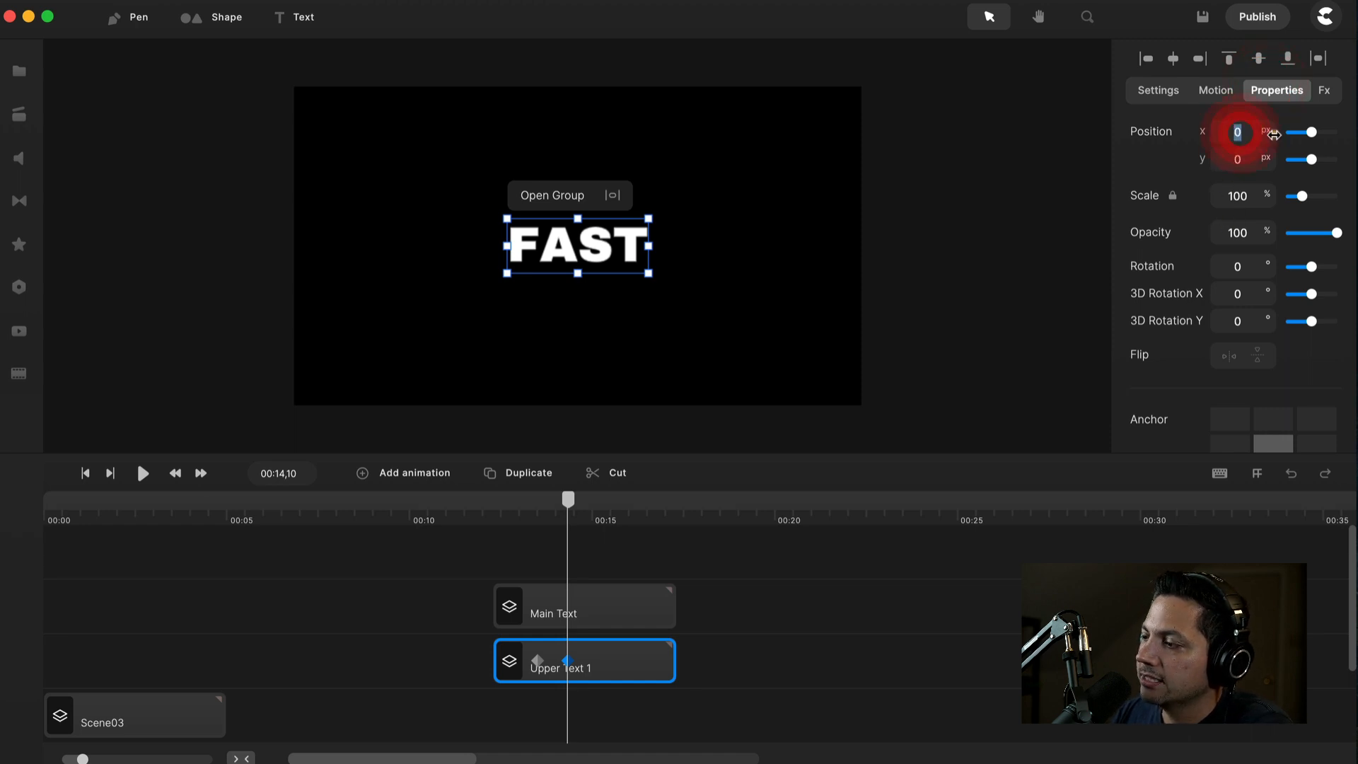
{"action": "type", "text": "4"}
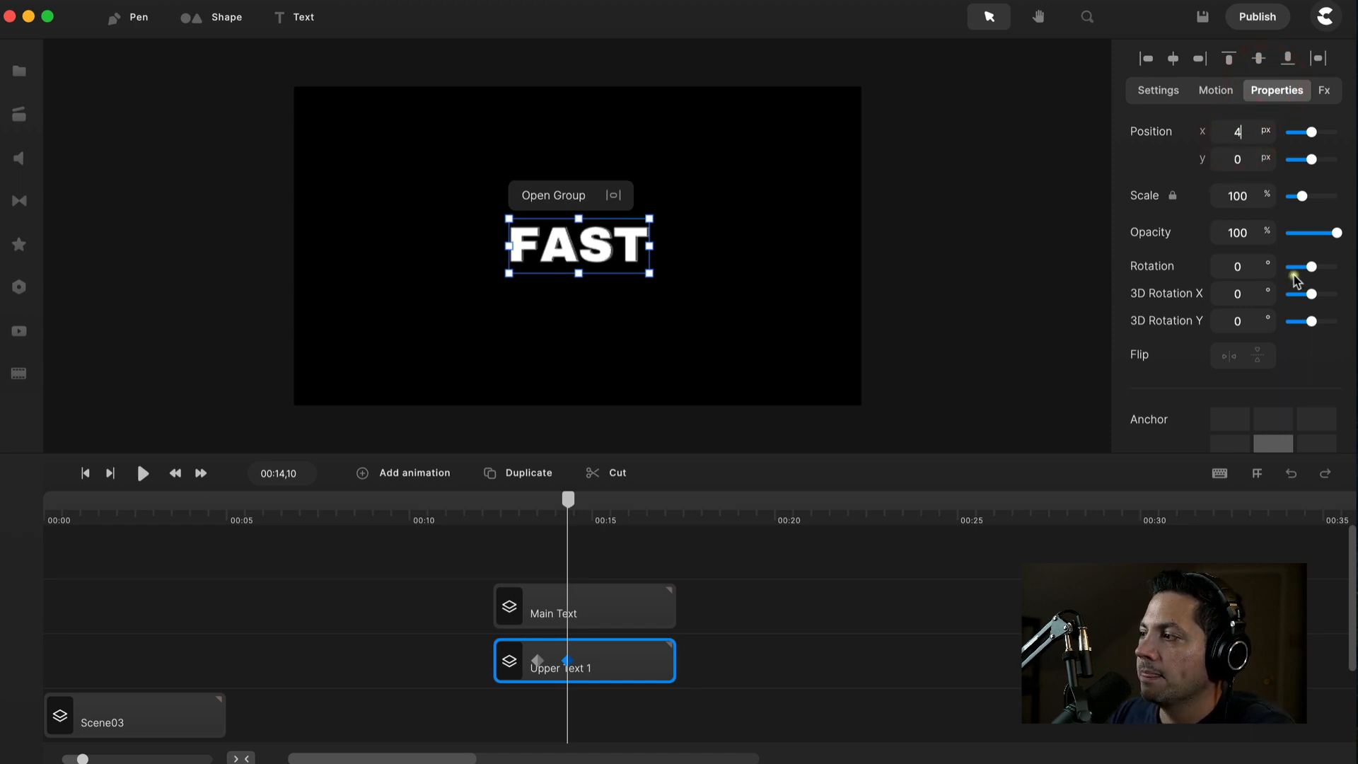
{"action": "double_click", "coordinate": [1241, 155]}
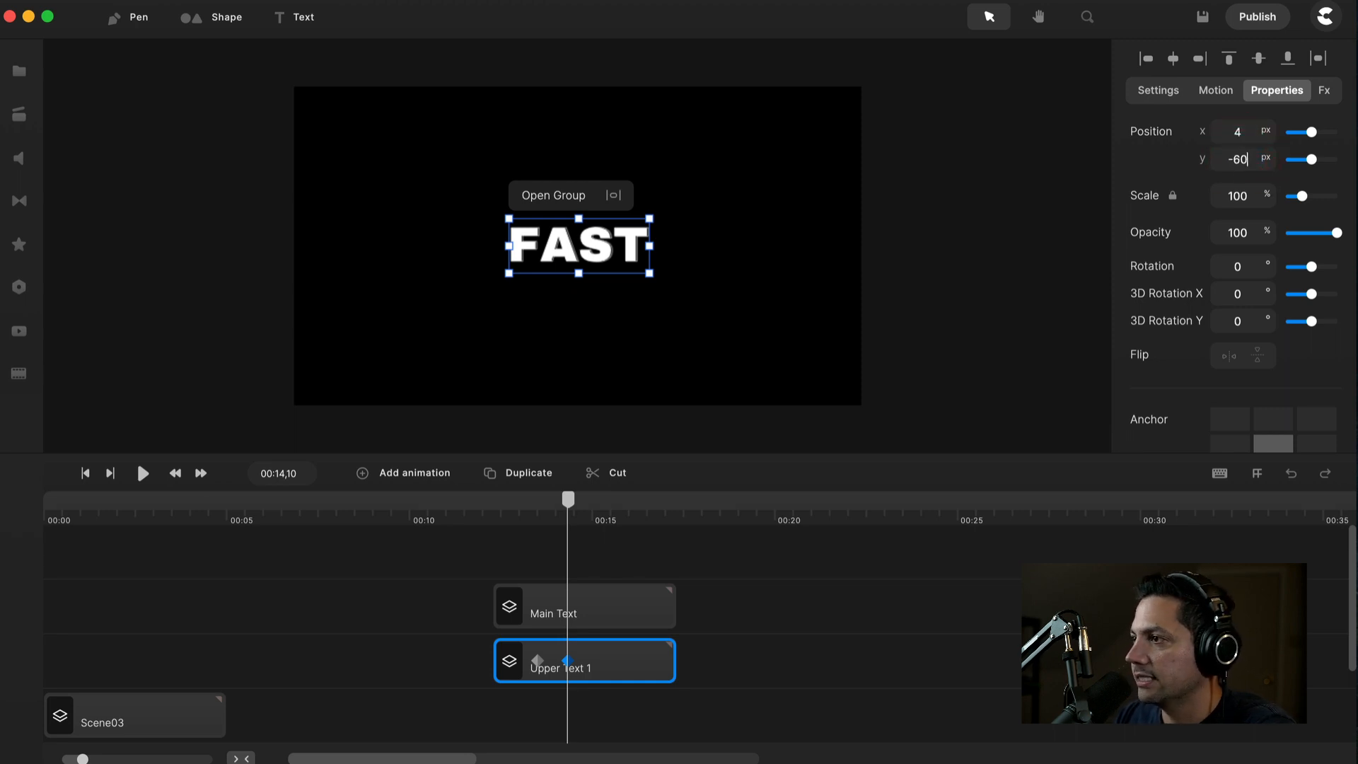
{"action": "type", "text": "-60"}
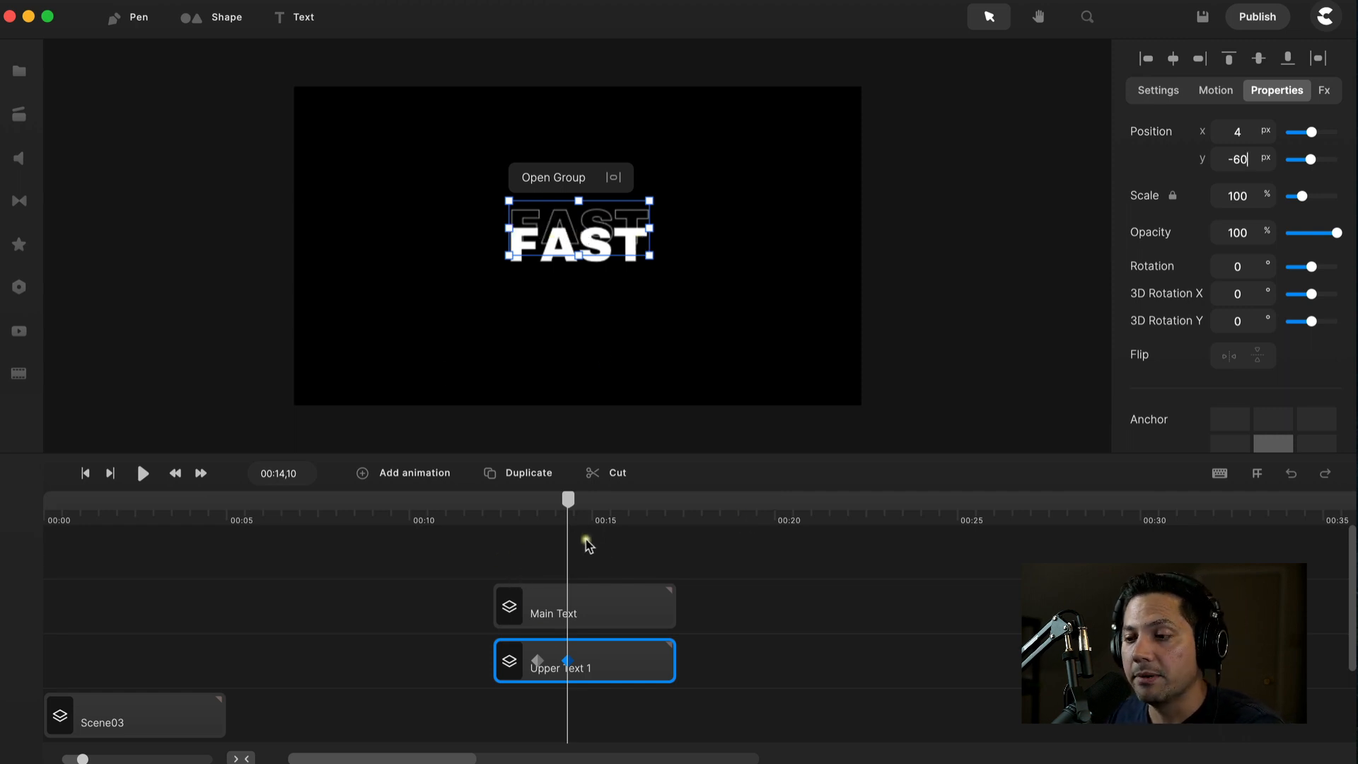
{"action": "left_click_drag", "start_coordinate": [556, 667], "coordinate": [520, 673]}
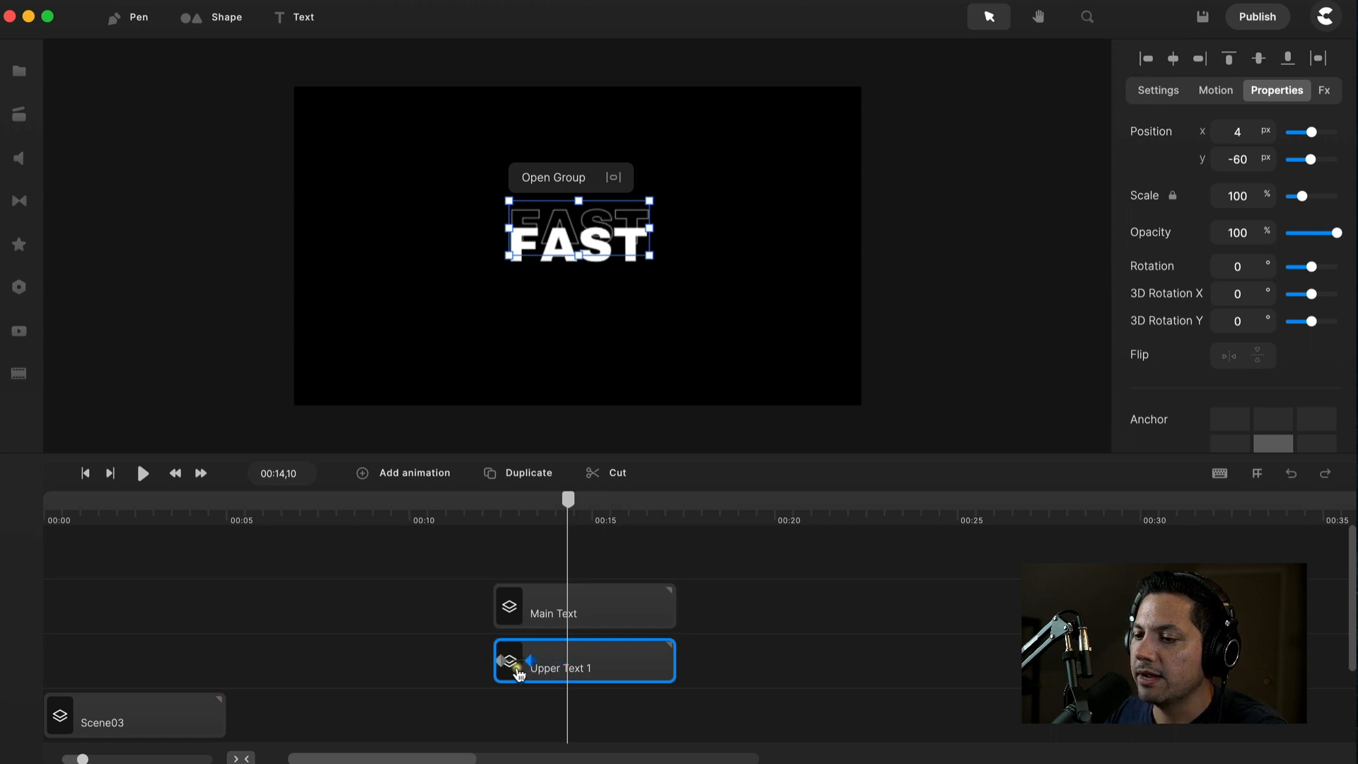
Play the Upper Text 1 position animation from the start of its layer to preview the movement, and clear the selection.
{"action": "left_click", "coordinate": [516, 667]}
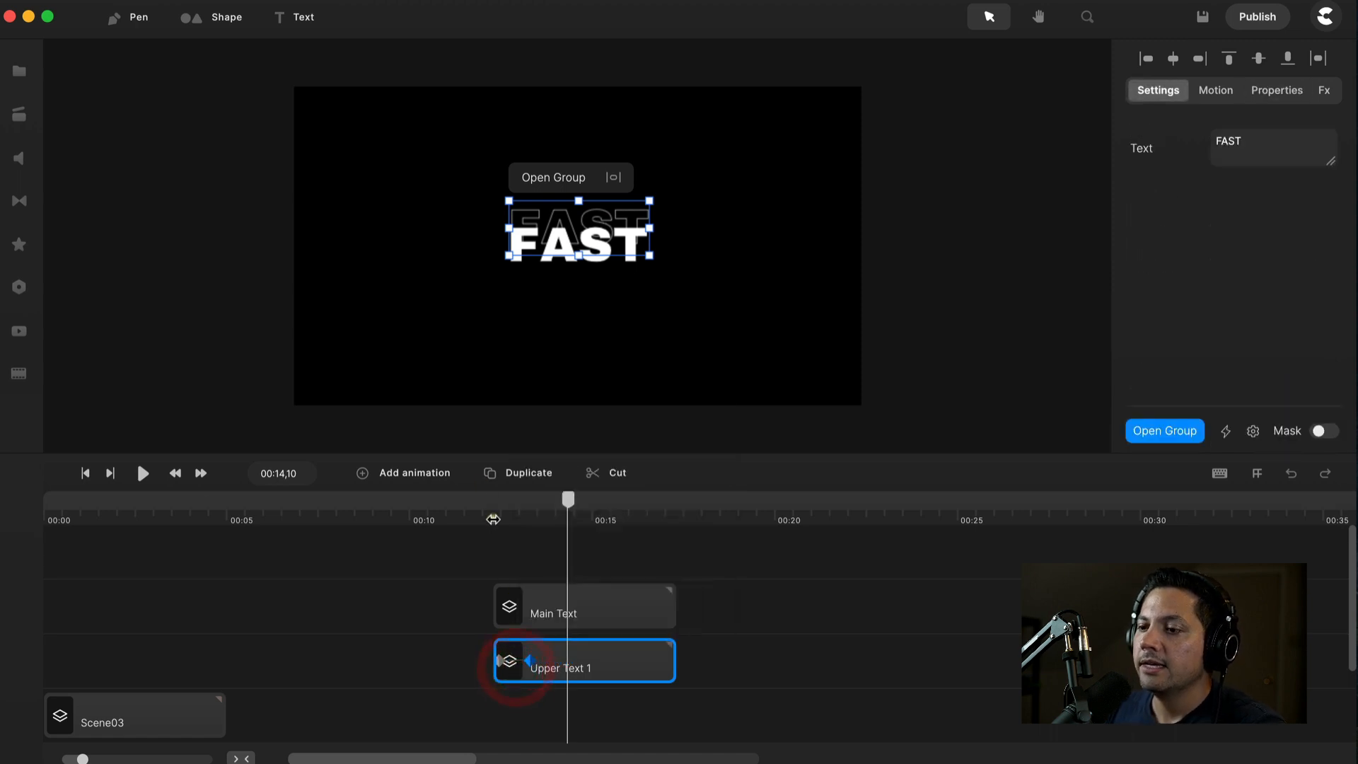
{"action": "left_click", "coordinate": [493, 519]}
{"action": "key", "text": "space"}
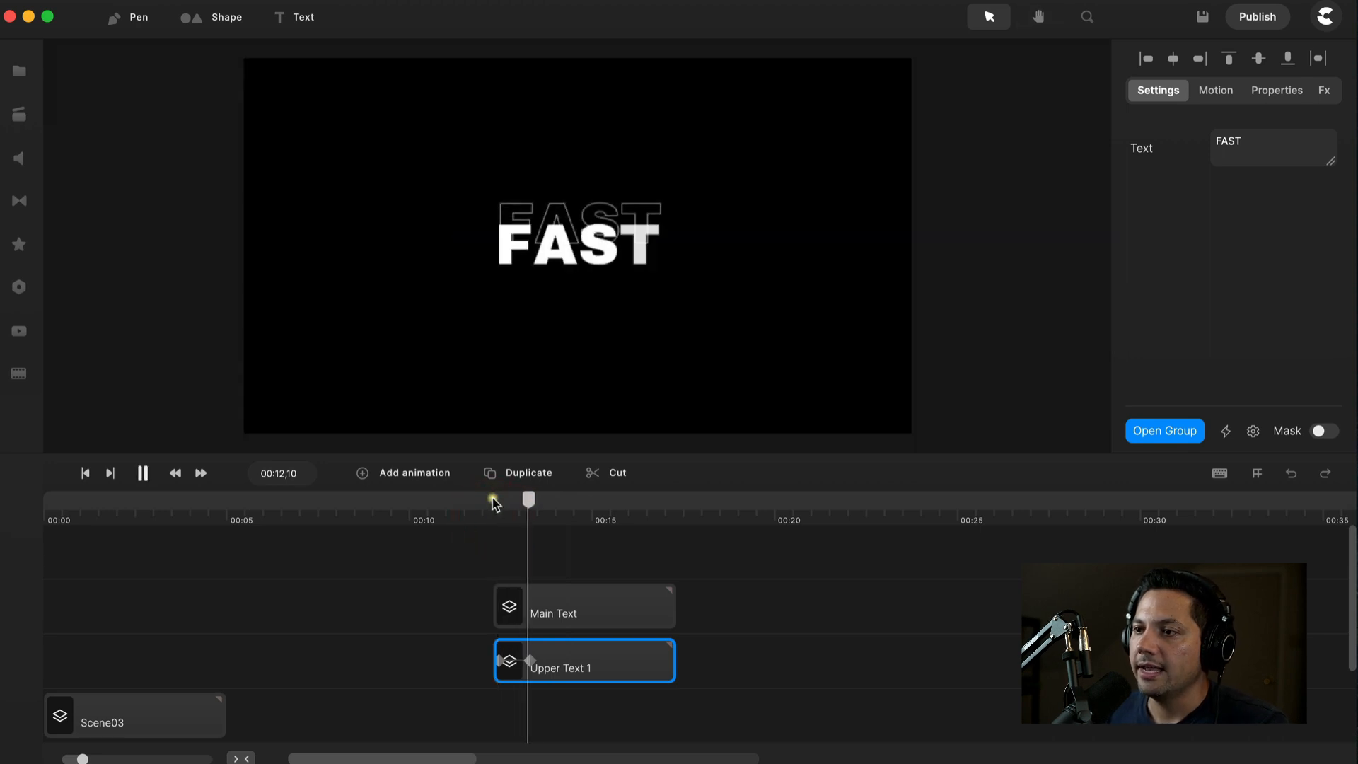
{"action": "key", "text": "space"}
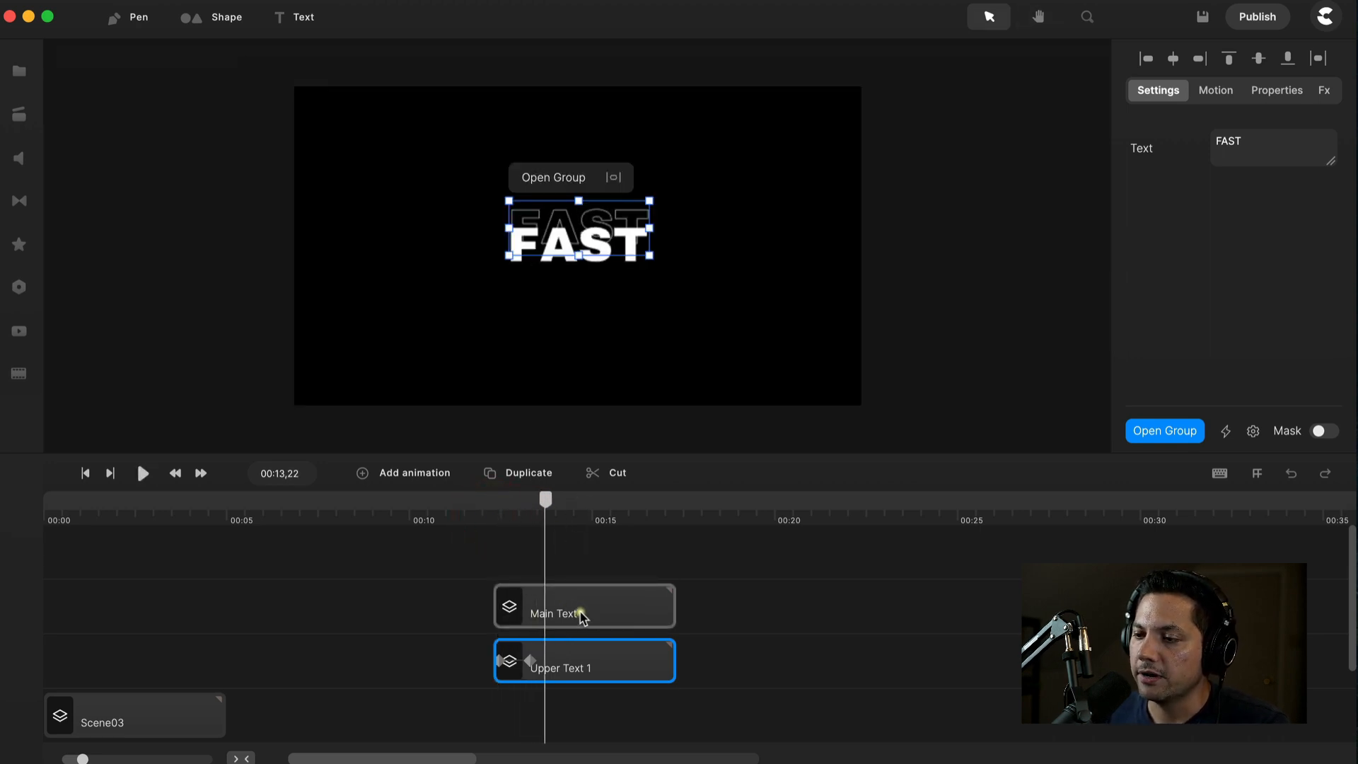
{"action": "left_click", "coordinate": [520, 663]}
{"action": "left_click", "coordinate": [823, 575]}
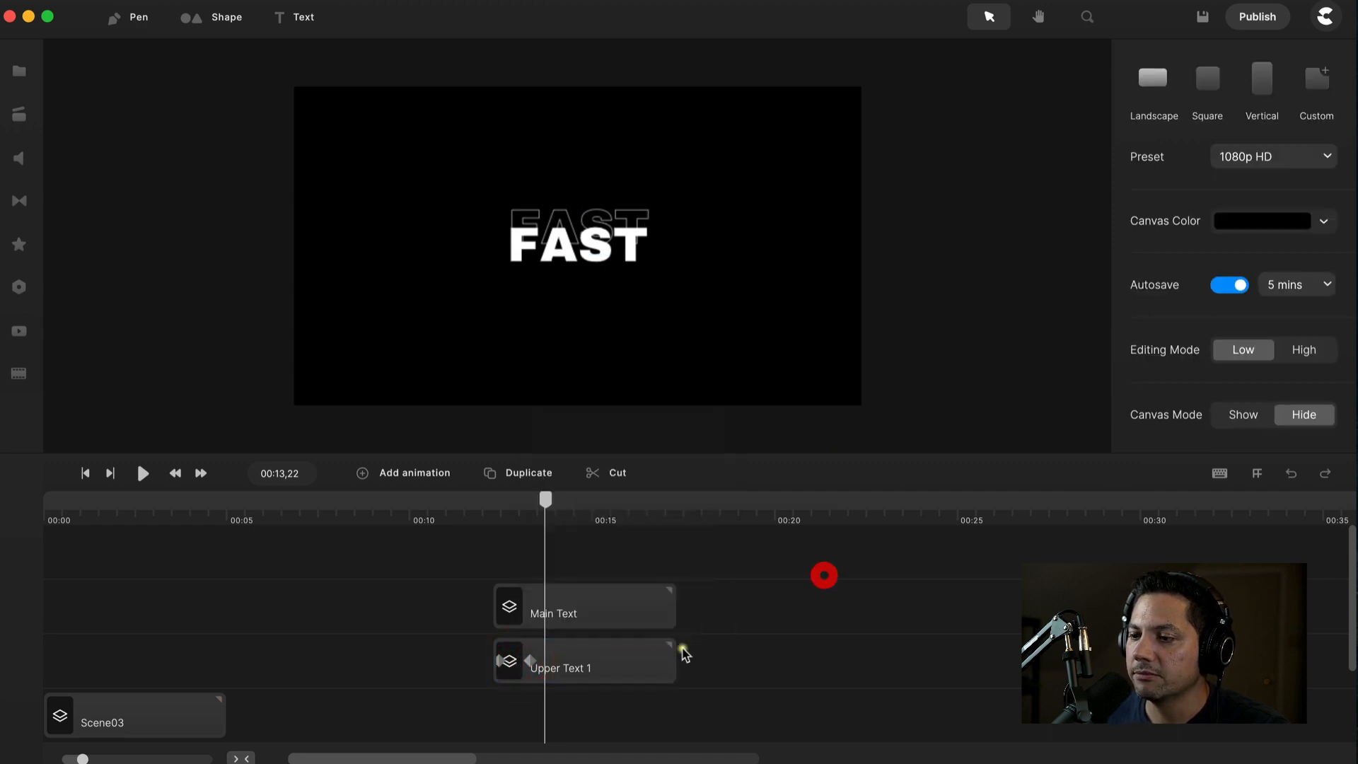
Duplicate the Upper Text 1 group and rename the lower copy Upper Text 2.
{"action": "left_click", "coordinate": [579, 668]}
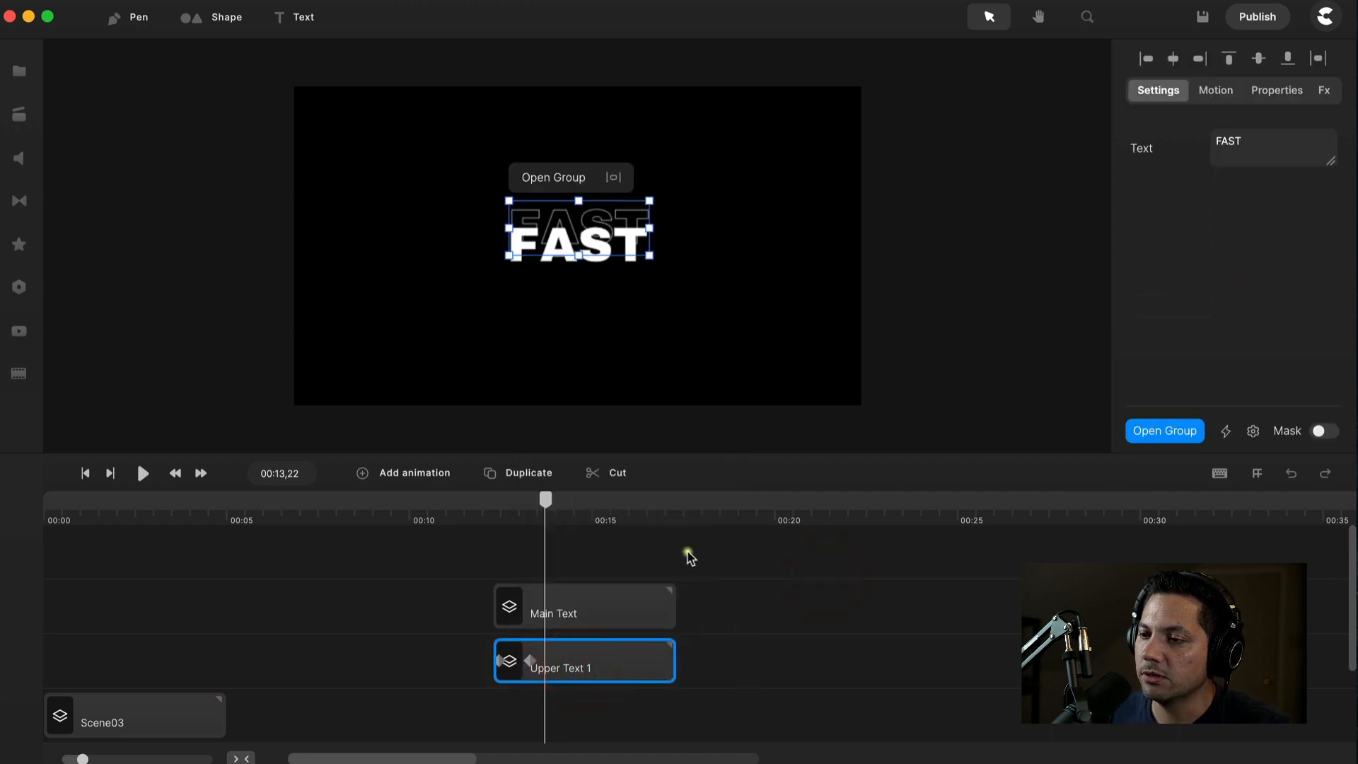
{"action": "left_click", "coordinate": [528, 473]}
{"action": "scroll", "coordinate": [790, 669], "scroll_direction": "down", "scroll_amount": 2}
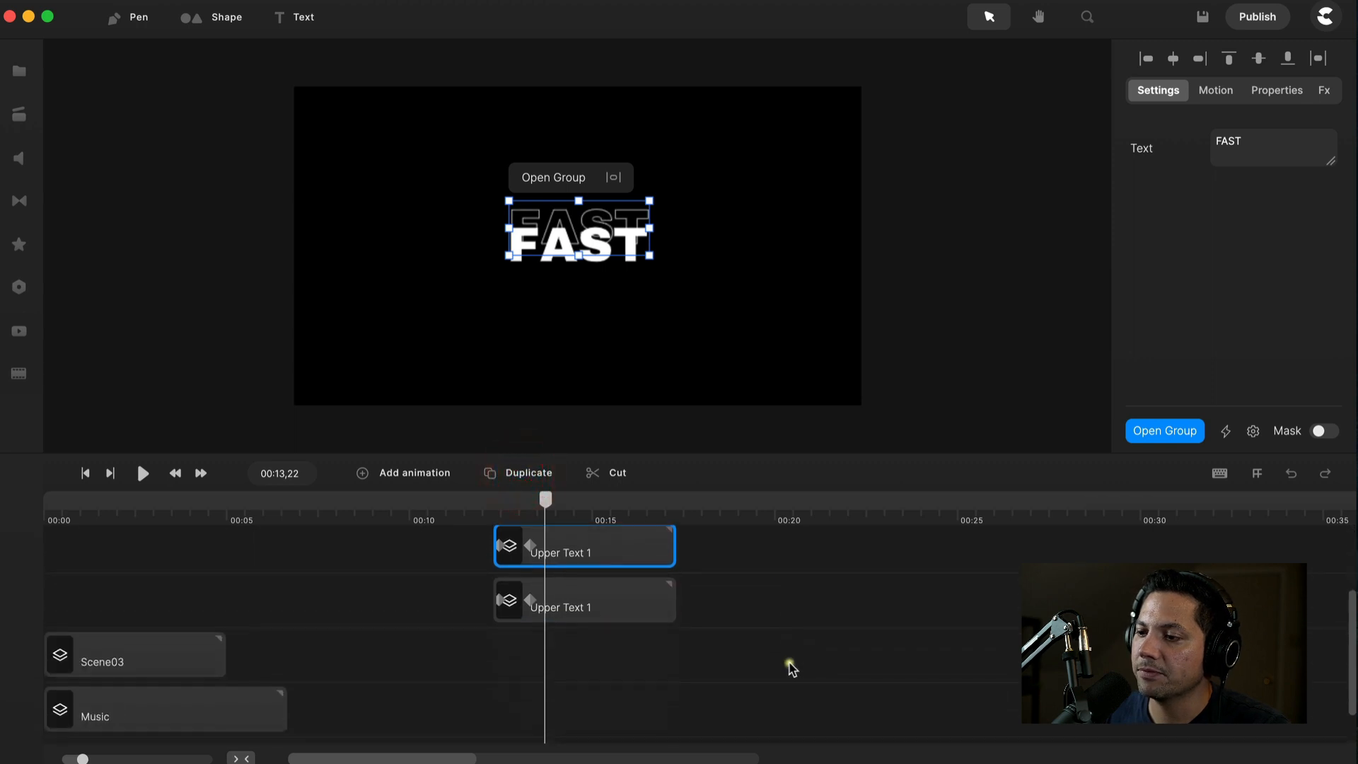
{"action": "right_click", "coordinate": [576, 617]}
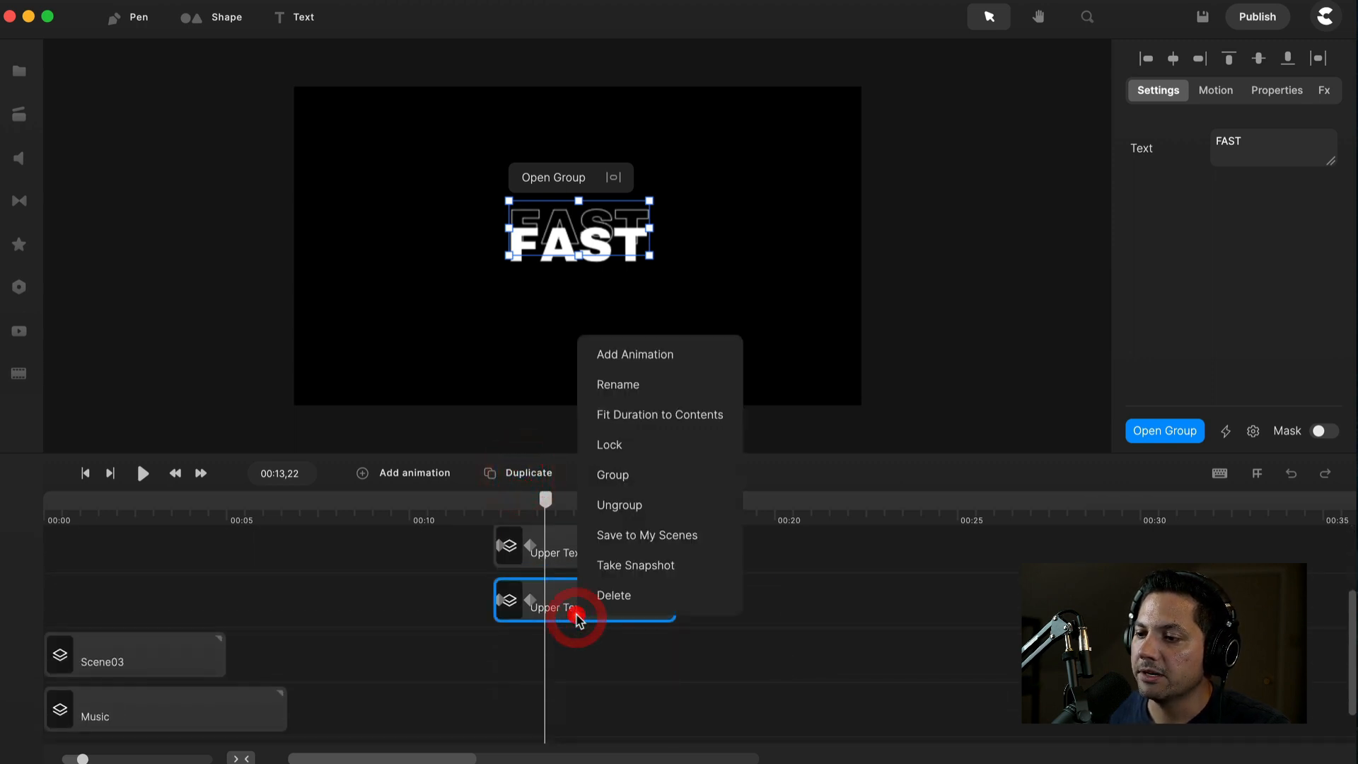
{"action": "left_click", "coordinate": [641, 384]}
{"action": "left_click", "coordinate": [590, 599]}
{"action": "key", "text": "BackSpace"}
{"action": "key", "text": "BackSpace"}
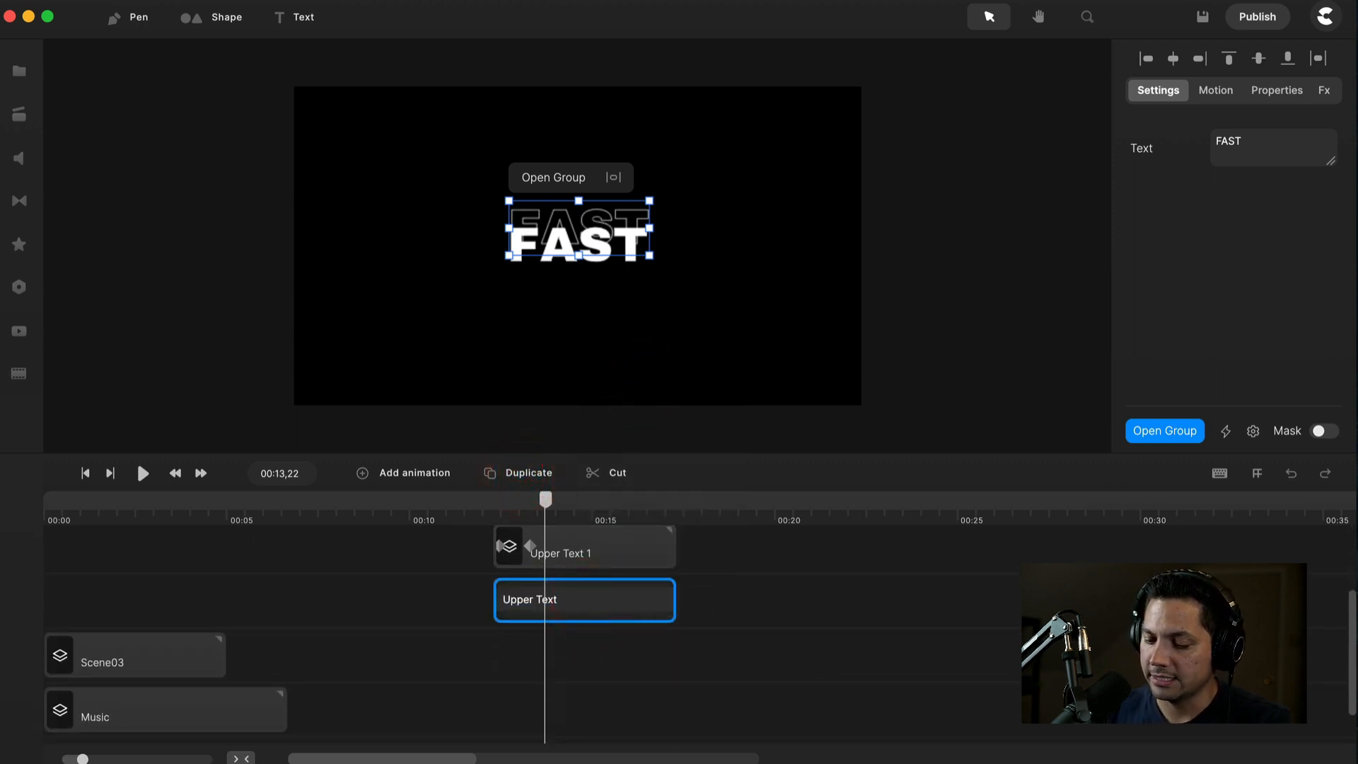
{"action": "key", "text": "Return"}
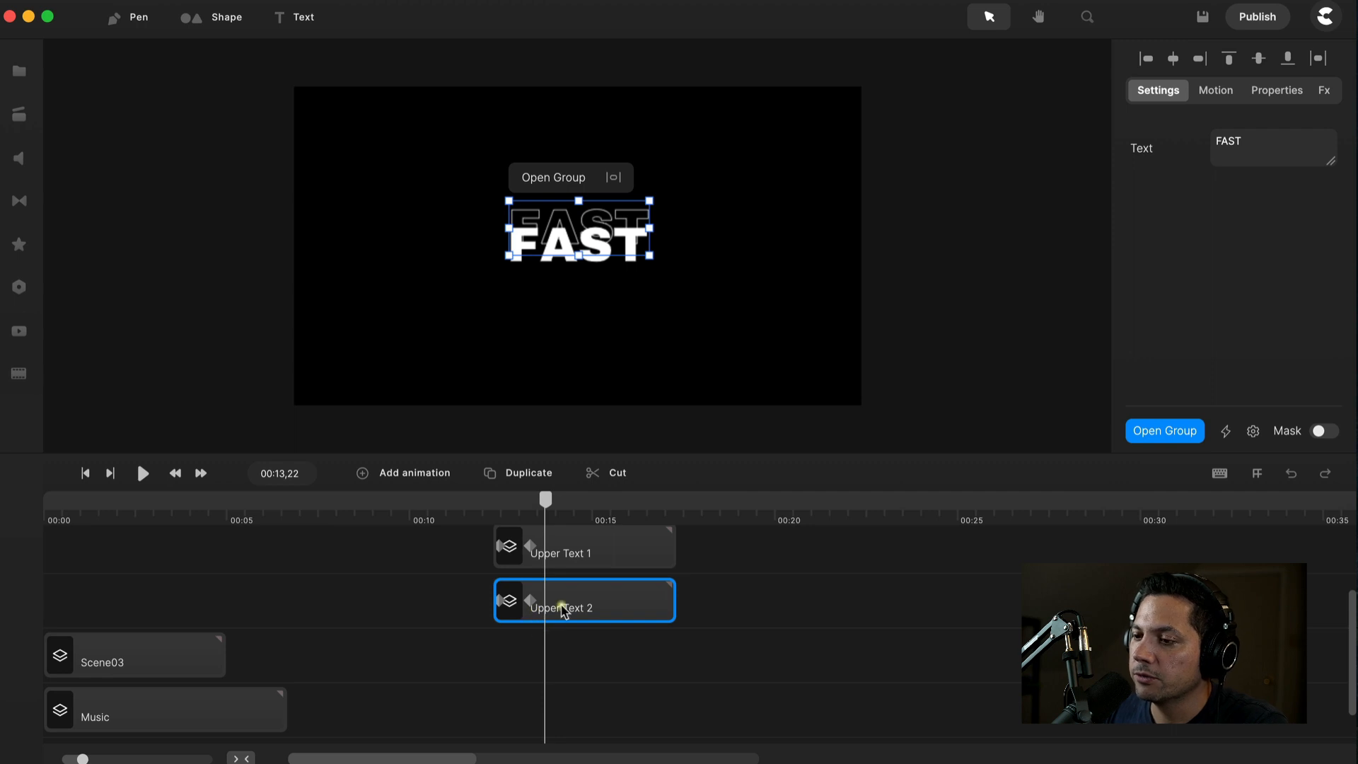
Set the opacity of the Upper Text 2 group to 50%.
{"action": "left_click", "coordinate": [564, 607]}
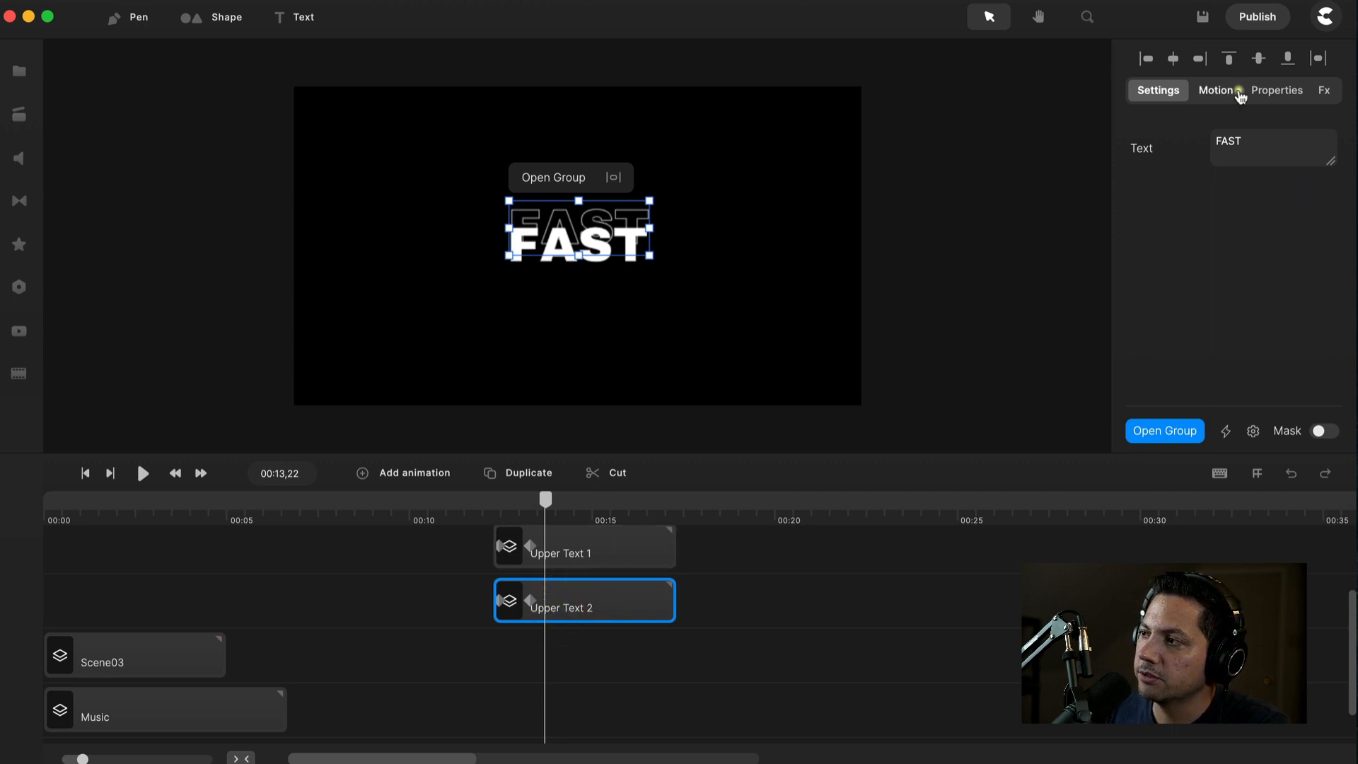
{"action": "left_click", "coordinate": [1273, 90]}
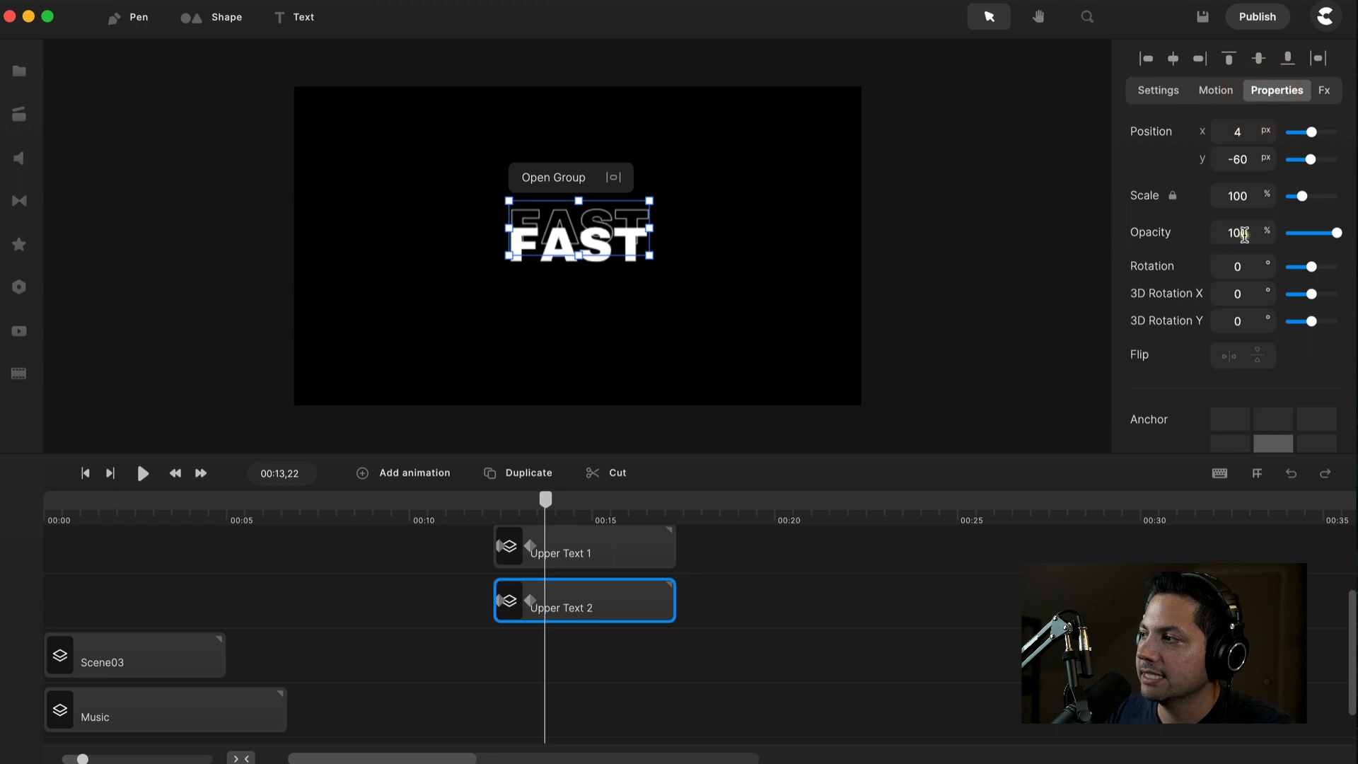
{"action": "left_click", "coordinate": [1244, 234]}
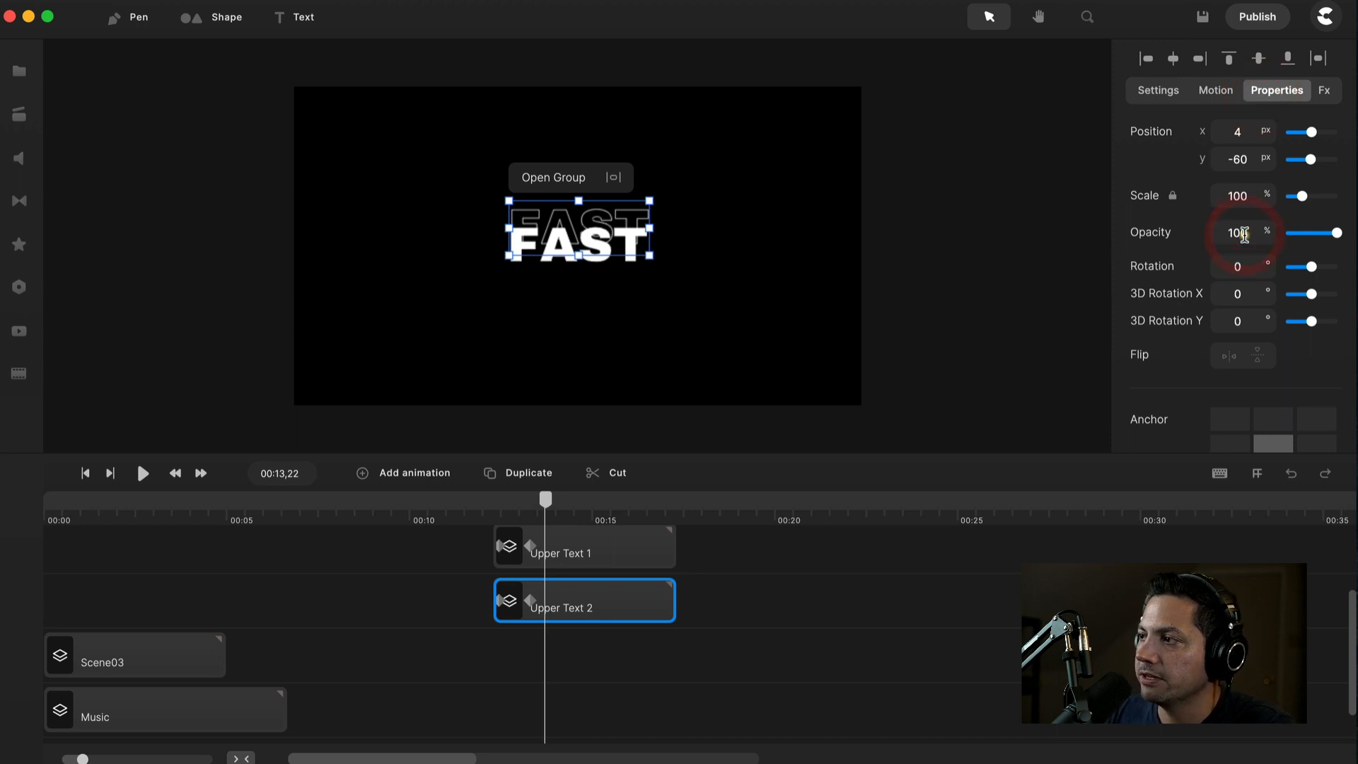
{"action": "double_click", "coordinate": [1244, 234]}
{"action": "type", "text": "50"}
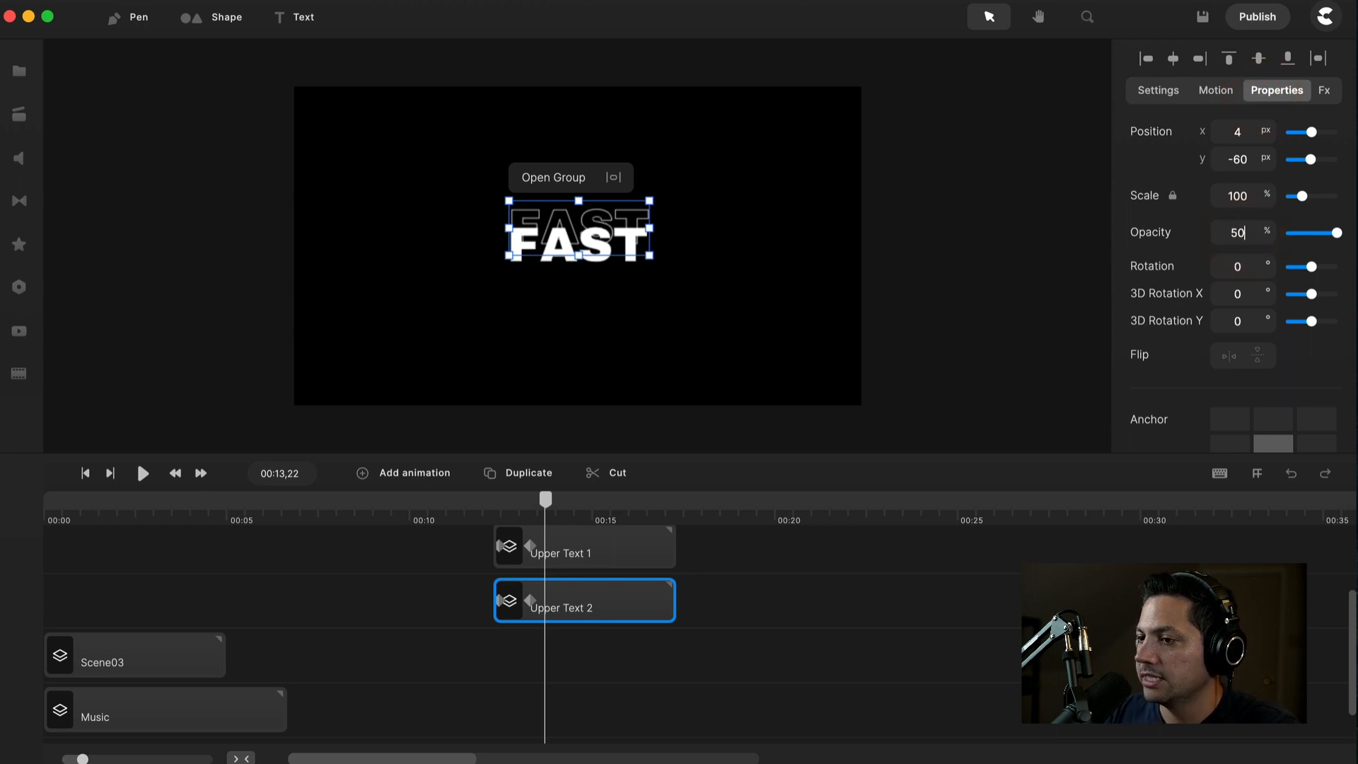
{"action": "left_click", "coordinate": [1194, 249]}
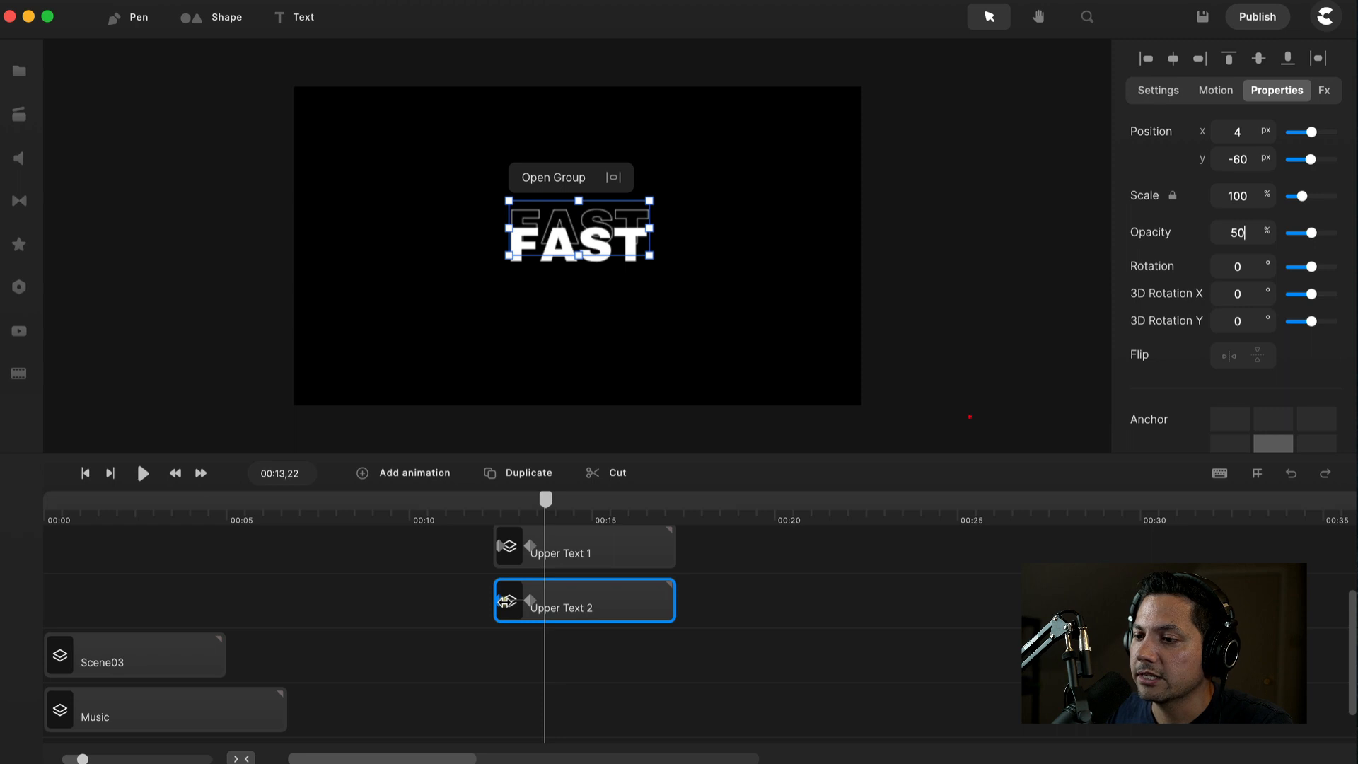
Set the position at the first keyframe of Upper Text 2 to X 0 px and Y -60 px.
{"action": "left_click", "coordinate": [507, 602]}
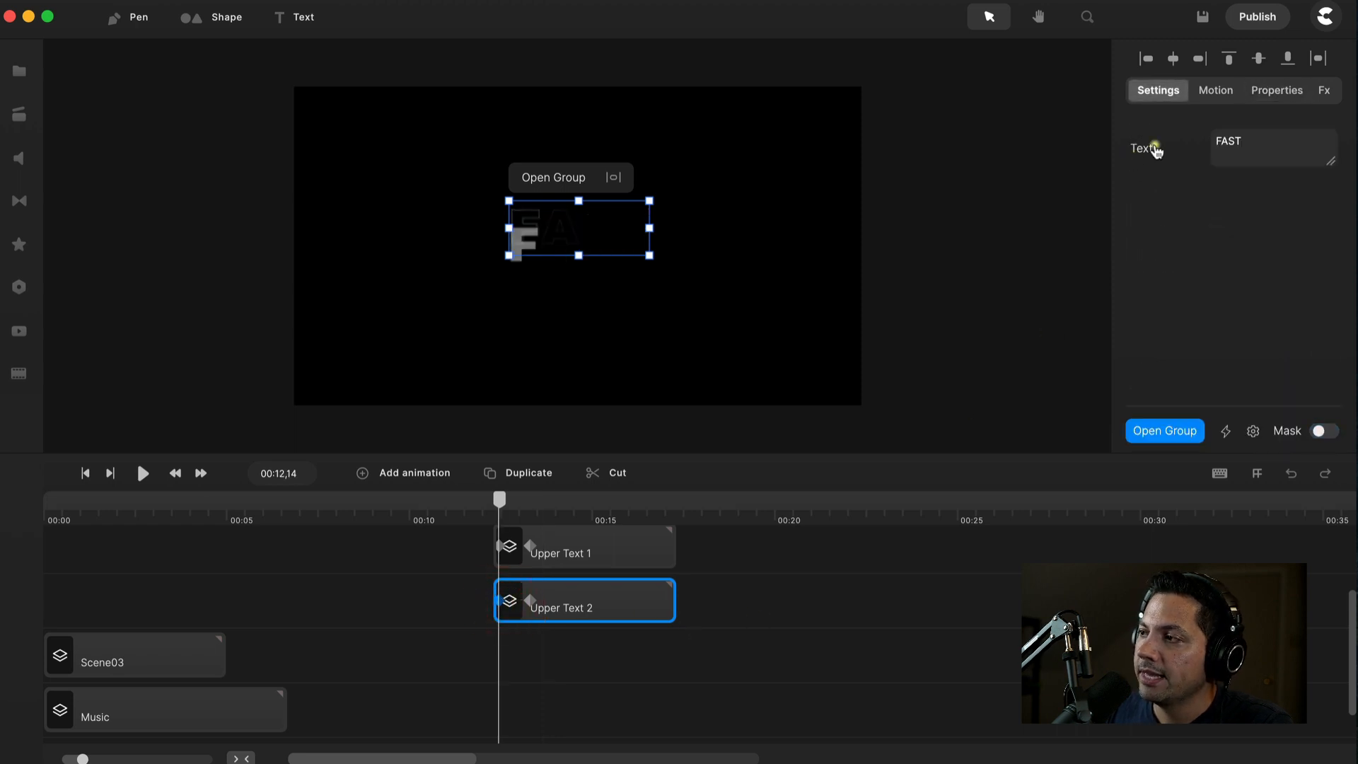
{"action": "left_click", "coordinate": [1278, 90]}
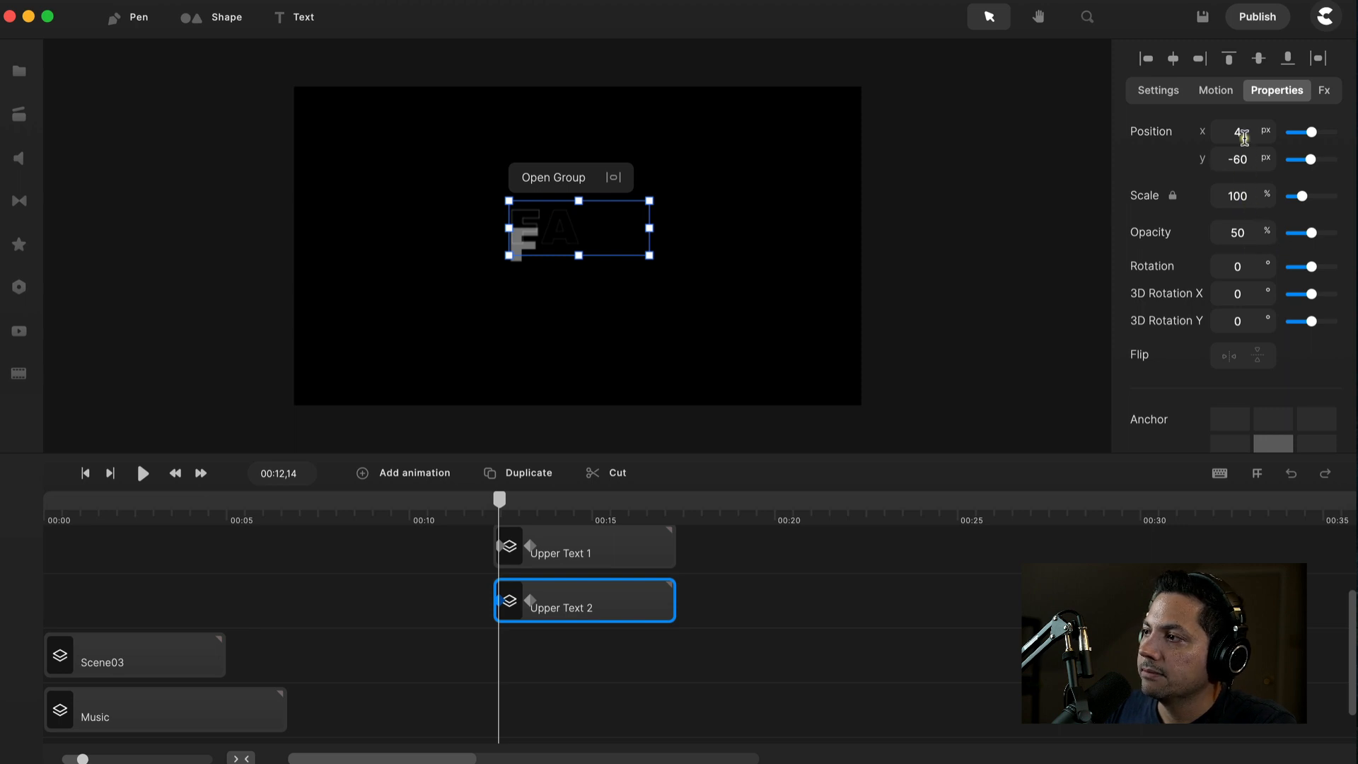
{"action": "double_click", "coordinate": [1243, 135]}
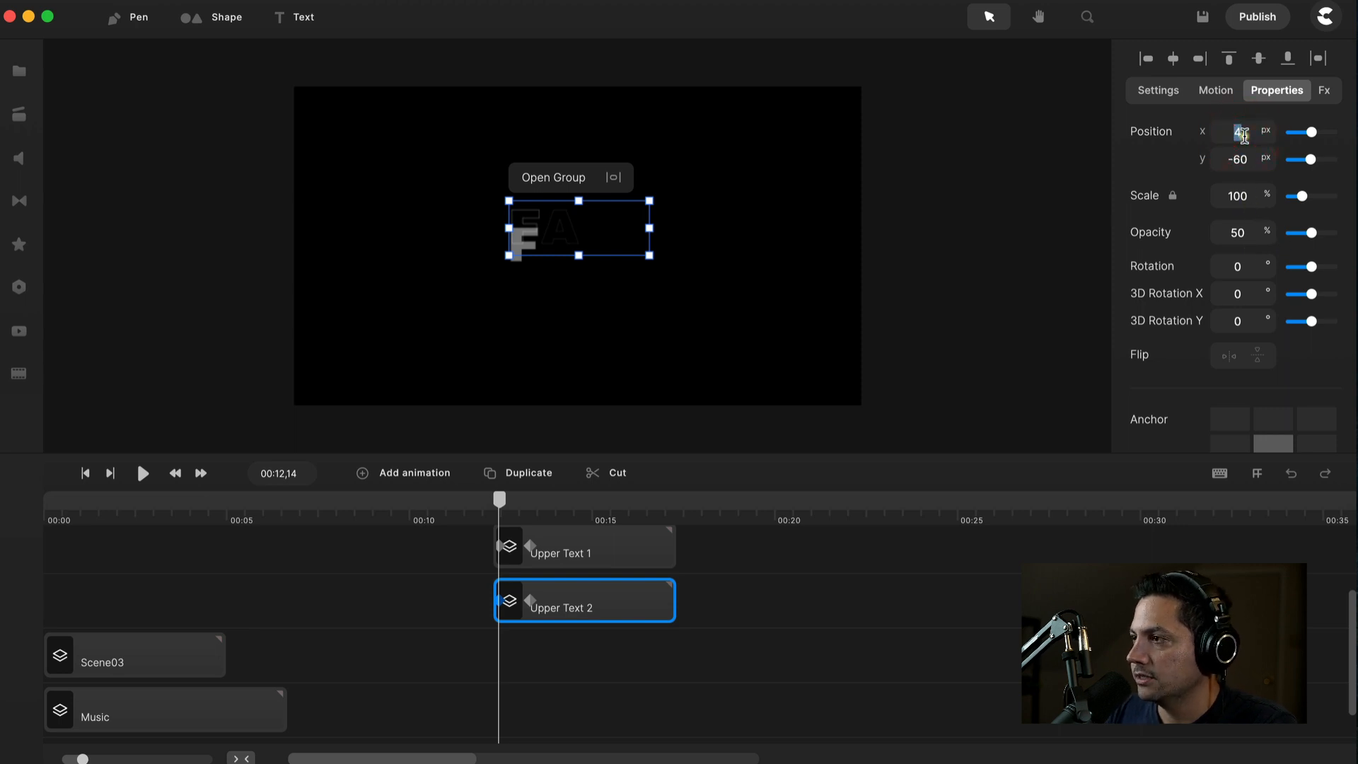
{"action": "type", "text": "0"}
{"action": "key", "text": "Return"}
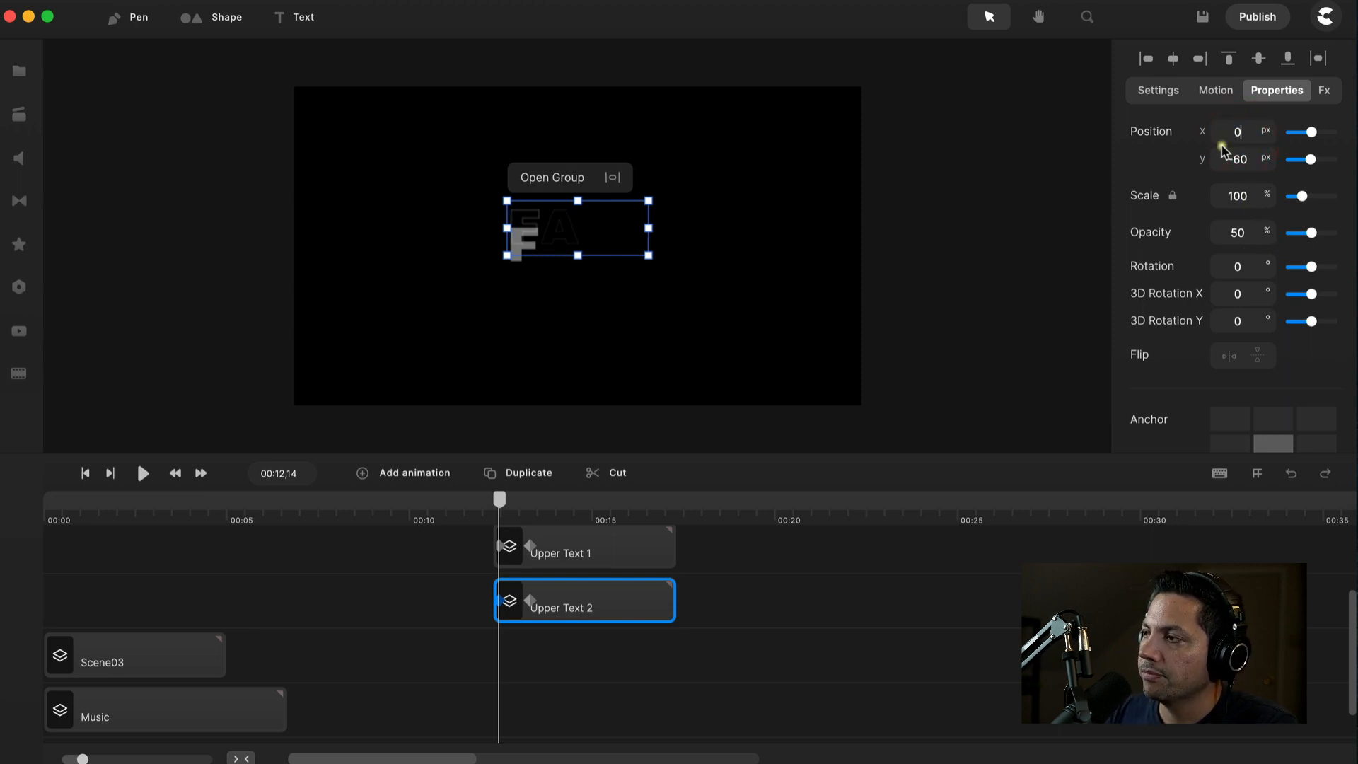
{"action": "double_click", "coordinate": [1245, 153]}
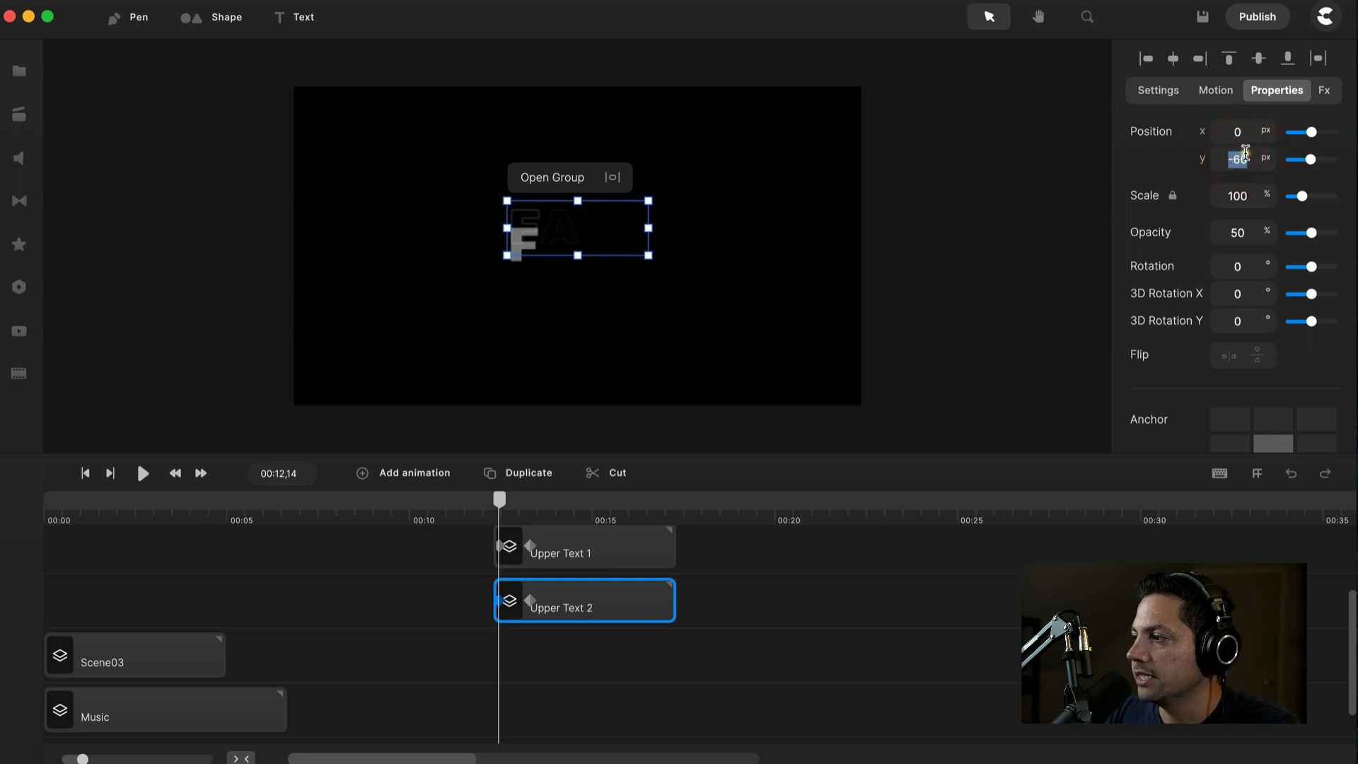
{"action": "type", "text": "-"}
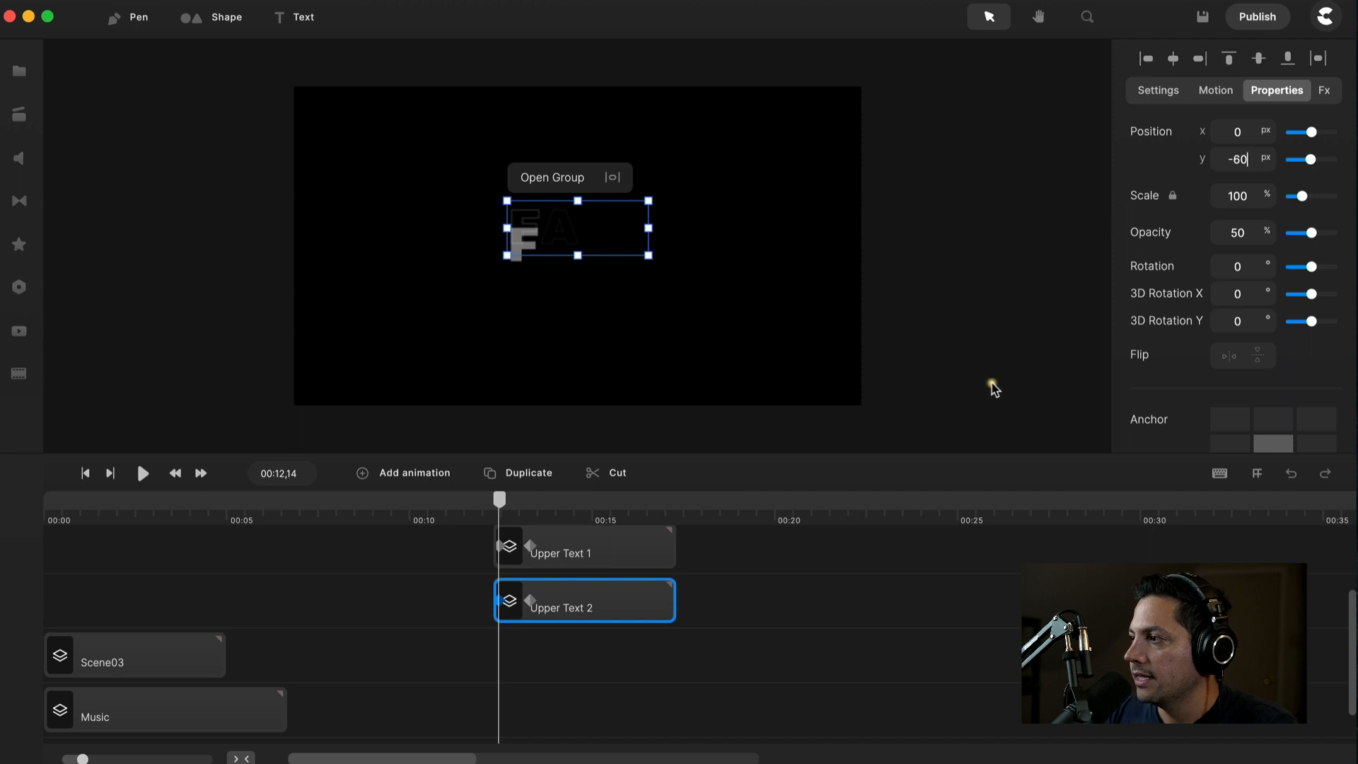
Set the position at the second keyframe of Upper Text 2 to X 10 px and Y -110 px.
{"action": "left_click", "coordinate": [528, 602]}
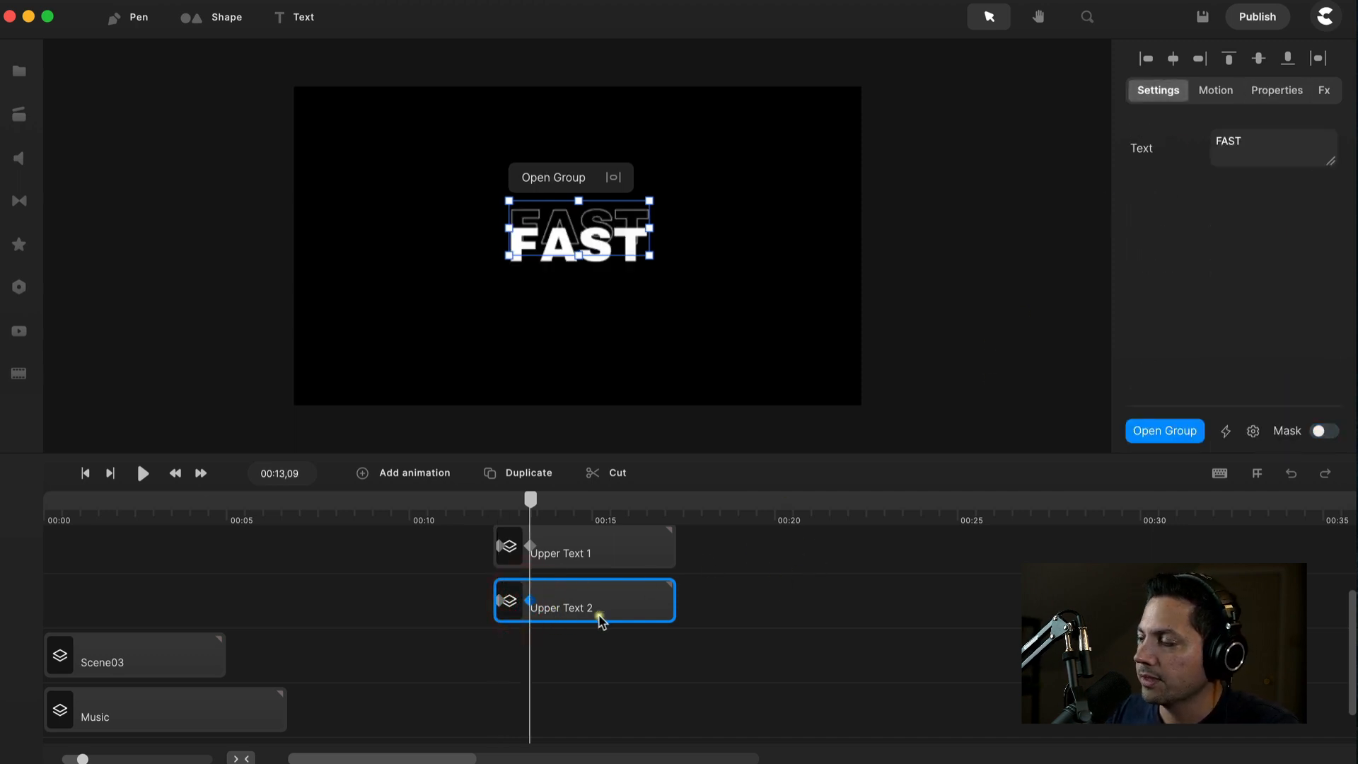
{"action": "left_click", "coordinate": [1298, 94]}
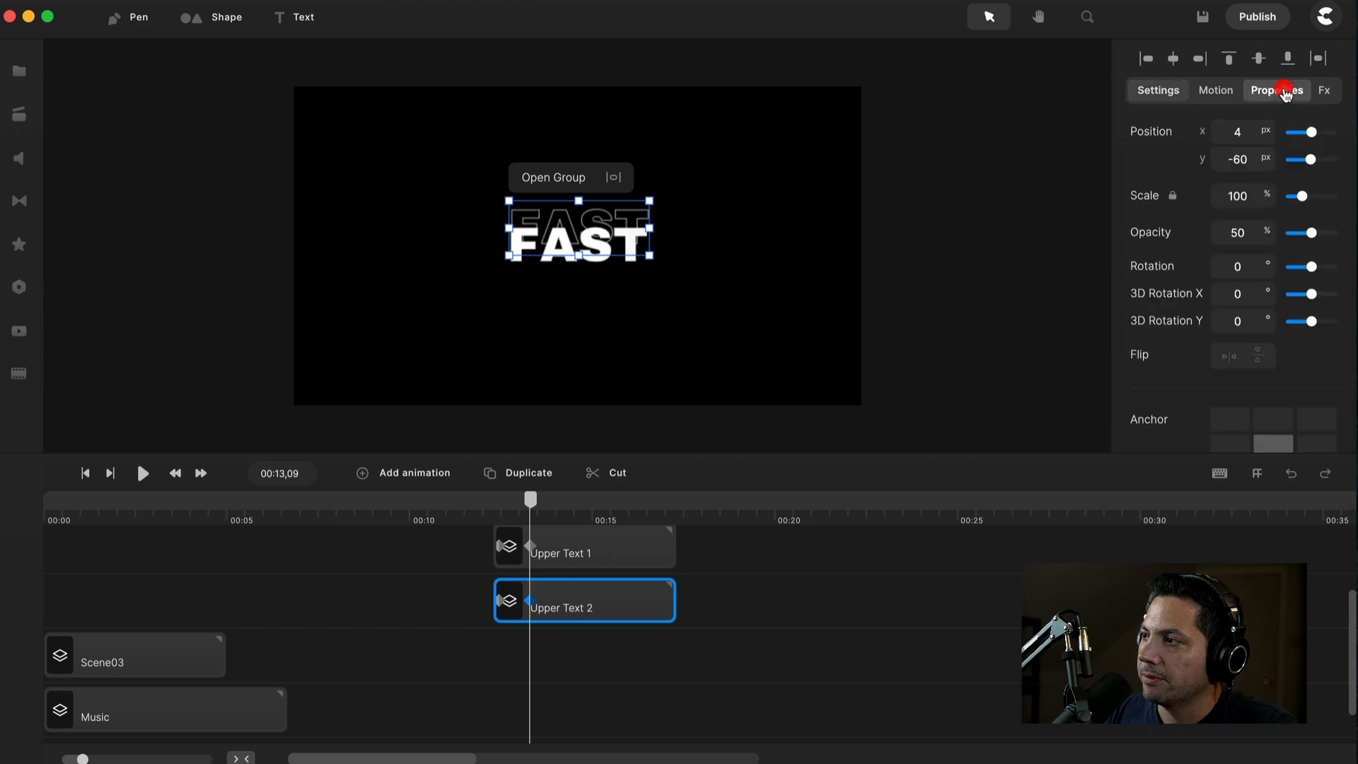
{"action": "left_click", "coordinate": [1251, 133]}
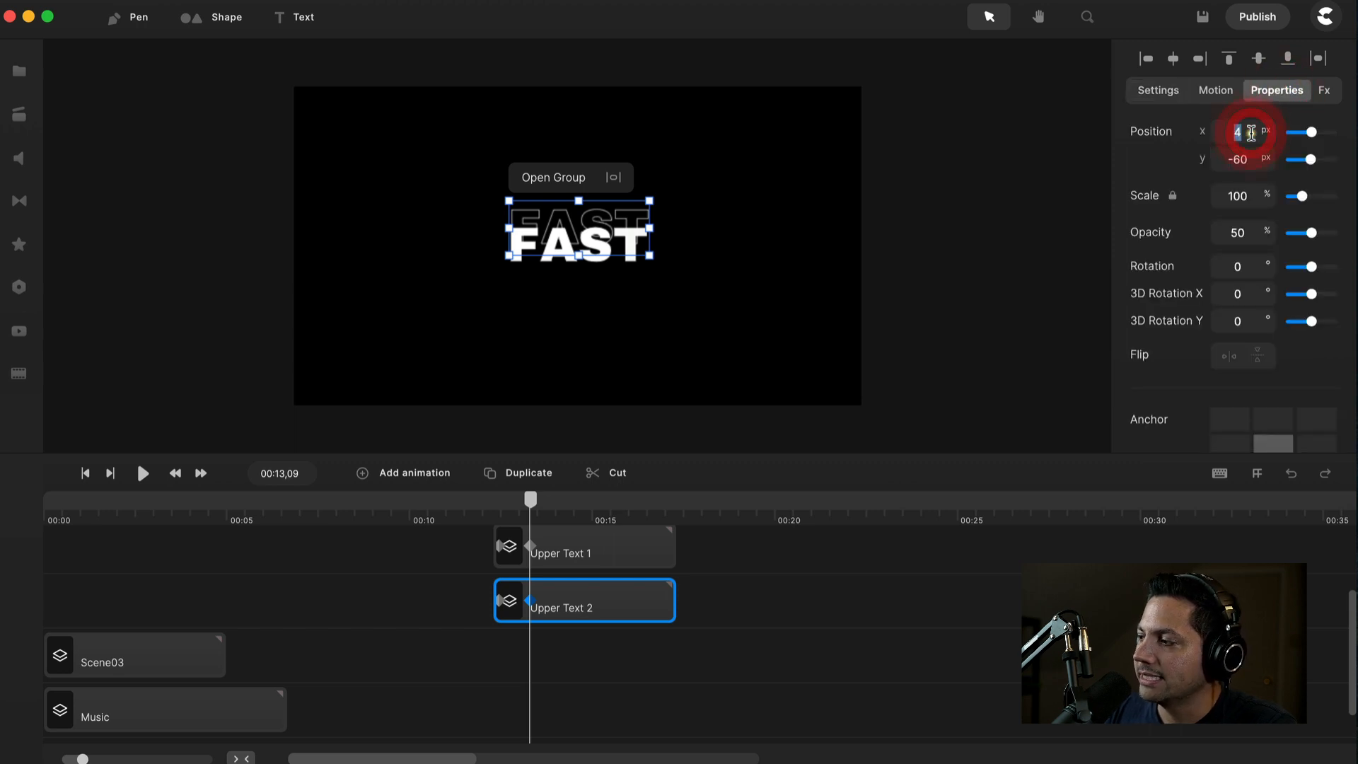
{"action": "type", "text": "10"}
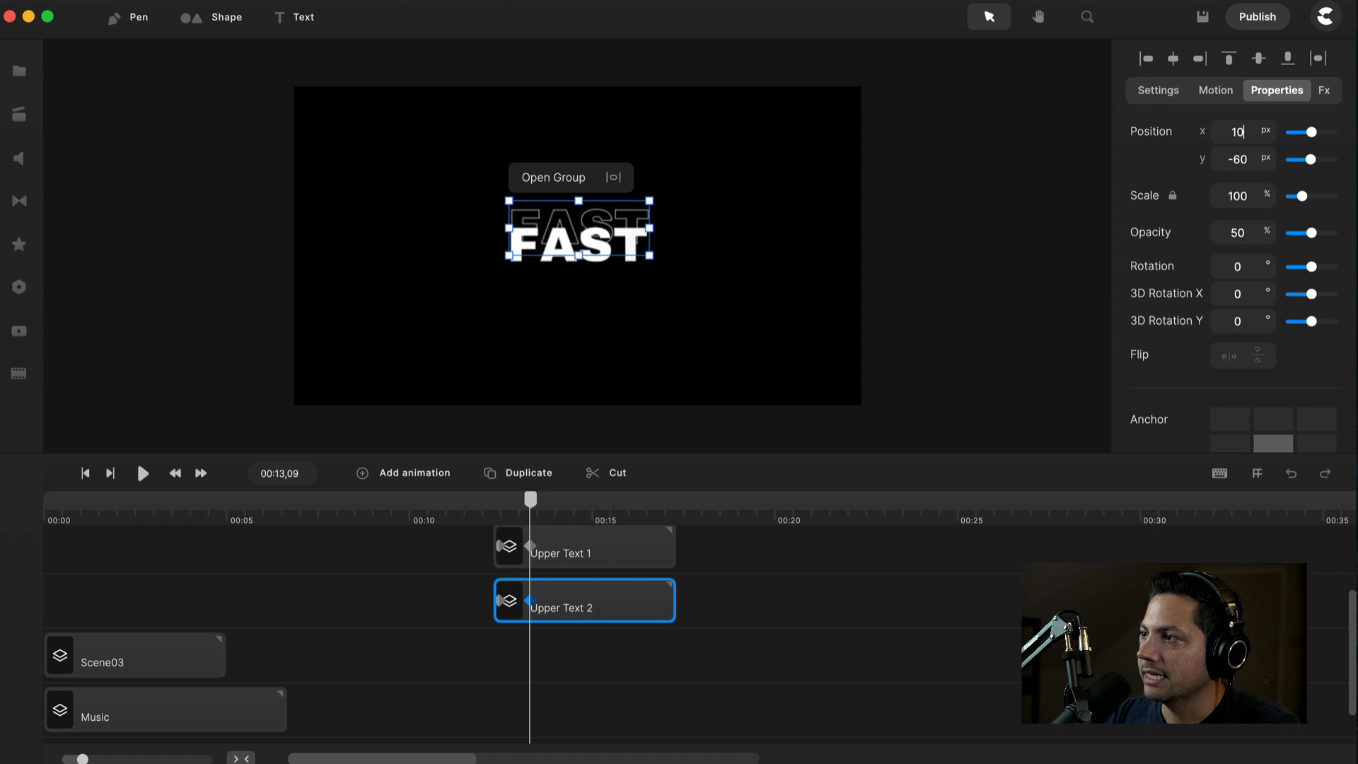
{"action": "key", "text": "Return"}
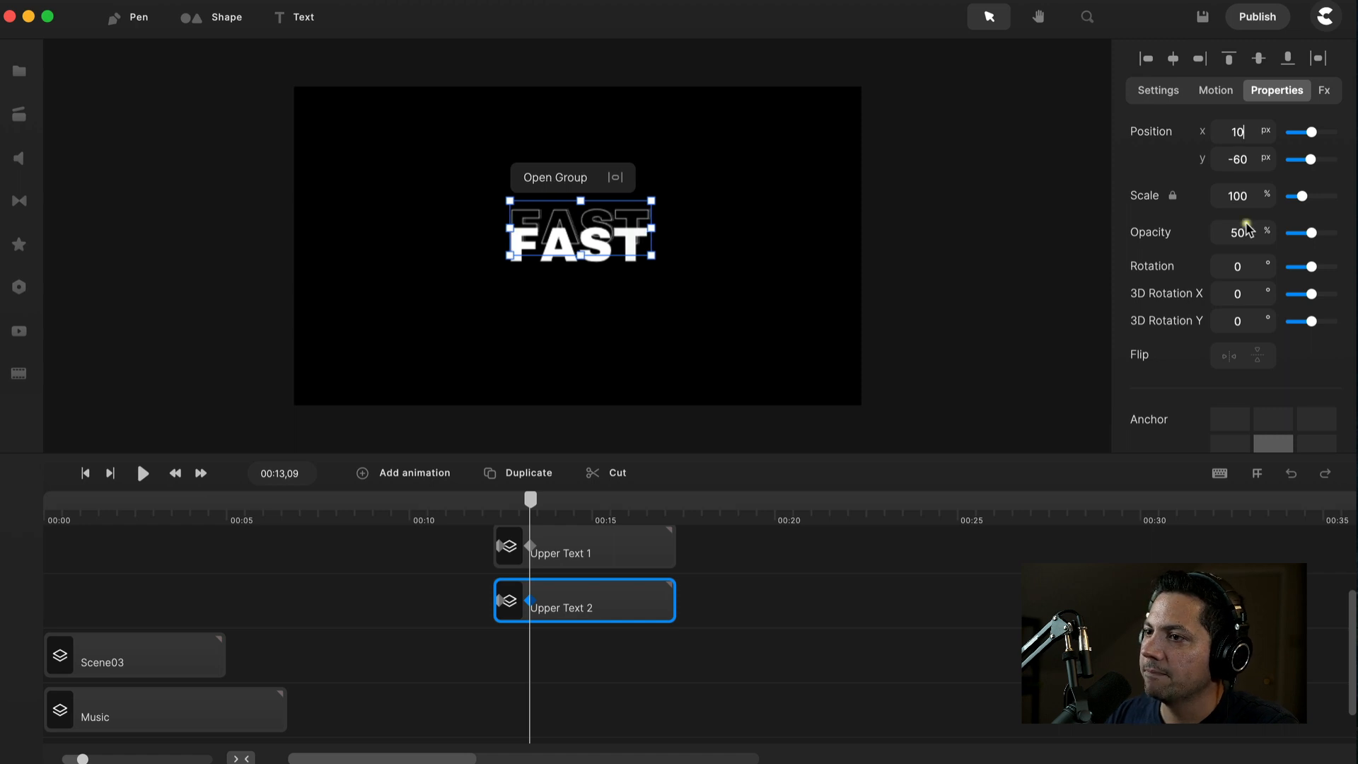
{"action": "left_click", "coordinate": [1250, 158]}
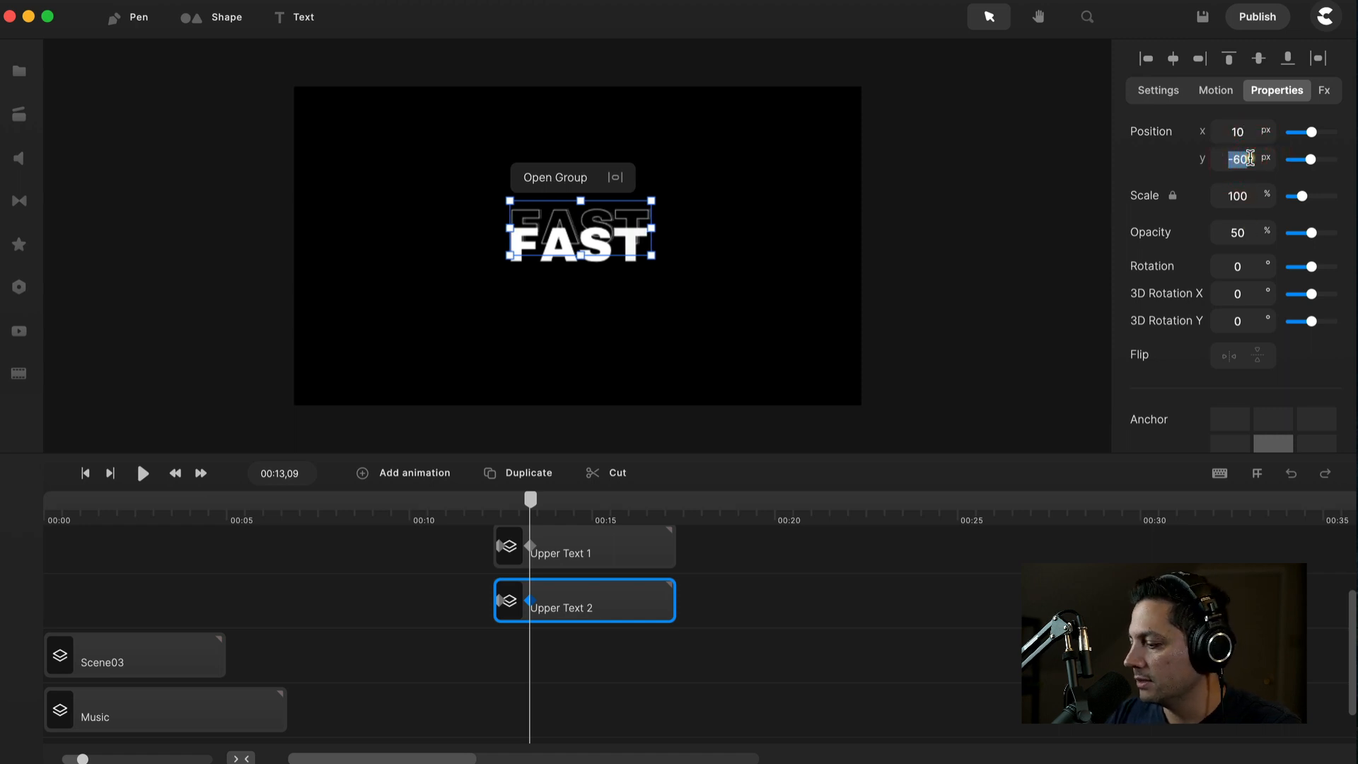
{"action": "type", "text": "-"}
{"action": "key", "text": "Return"}
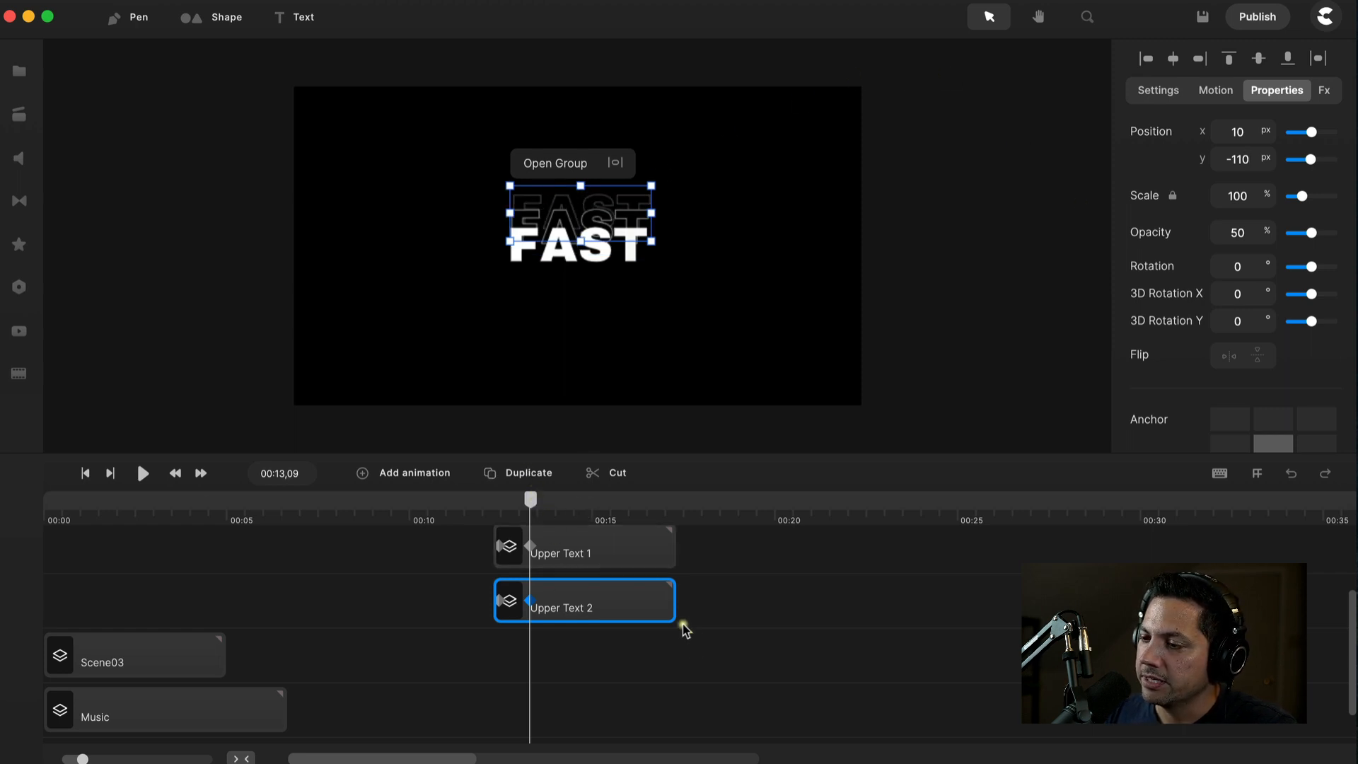
Duplicate the Upper Text 2 group and rename the lower copy Upper Text 3.
{"action": "scroll", "coordinate": [590, 606], "scroll_direction": "up", "scroll_amount": 2}
{"action": "scroll", "coordinate": [588, 601], "scroll_direction": "up", "scroll_amount": 1}
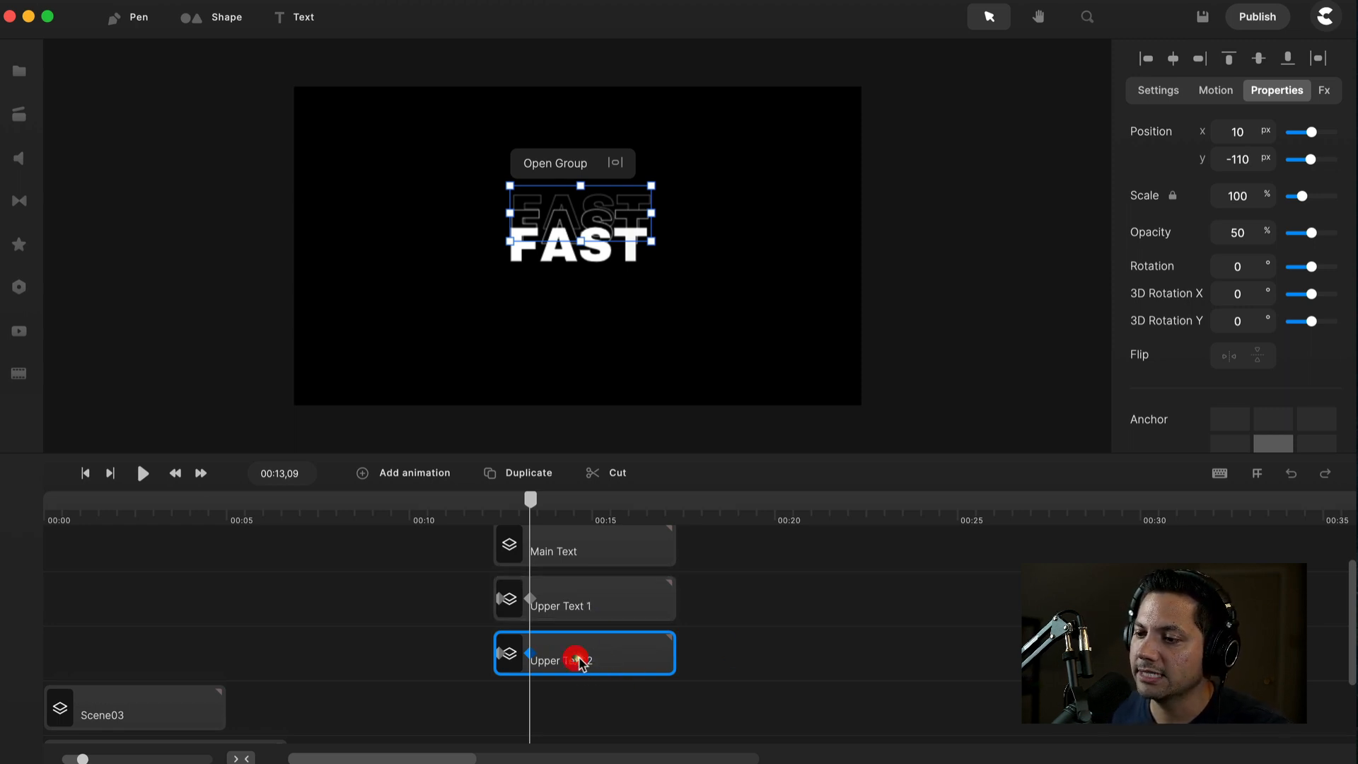
{"action": "left_click", "coordinate": [531, 476]}
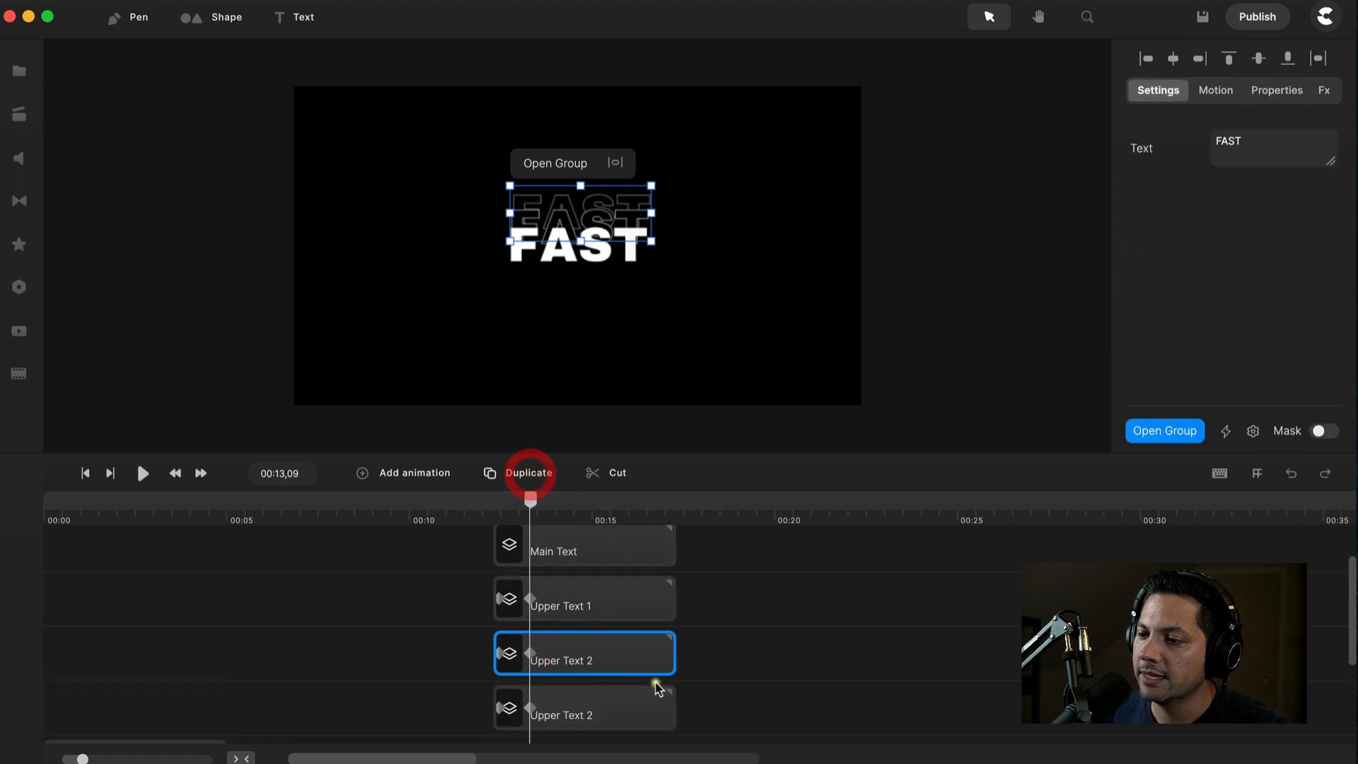
{"action": "left_click", "coordinate": [606, 715]}
{"action": "right_click", "coordinate": [557, 711]}
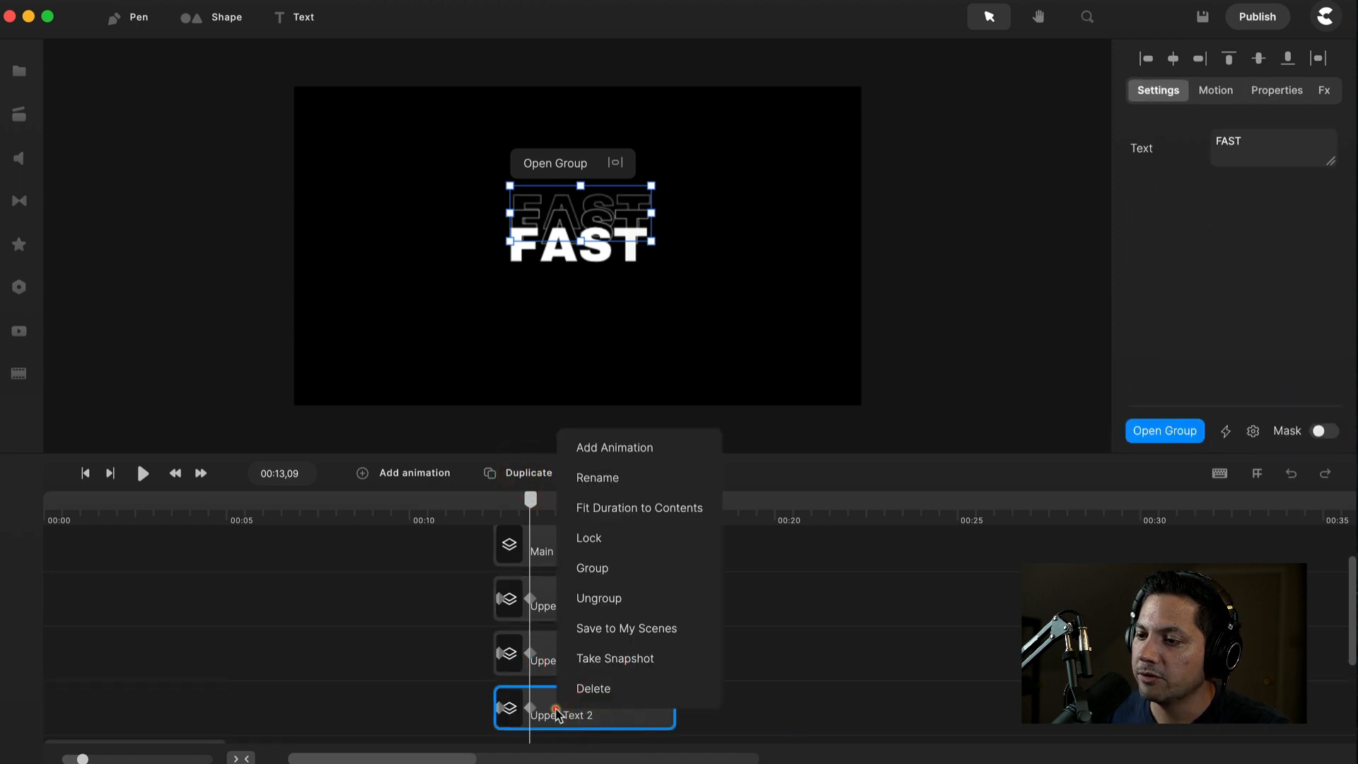
{"action": "left_click", "coordinate": [594, 478]}
{"action": "left_click", "coordinate": [605, 703]}
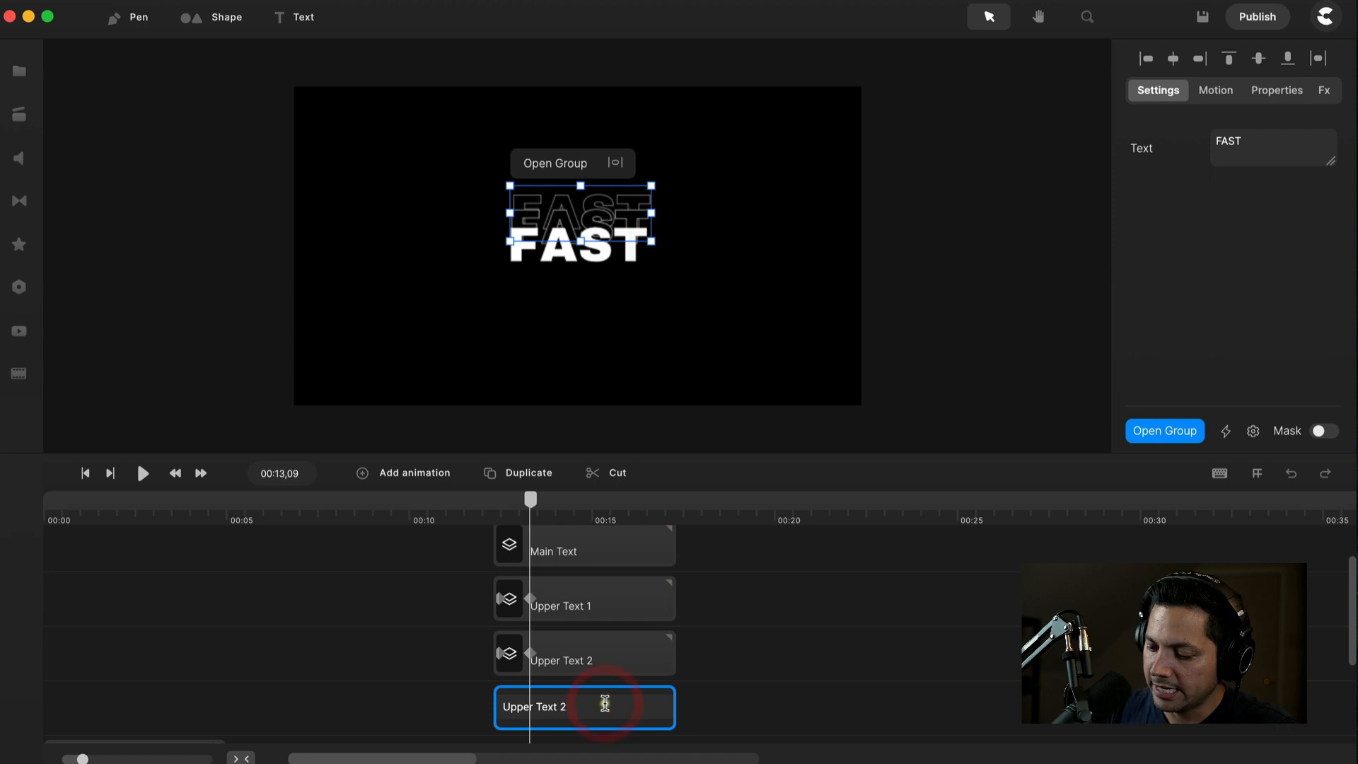
{"action": "type", "text": "3"}
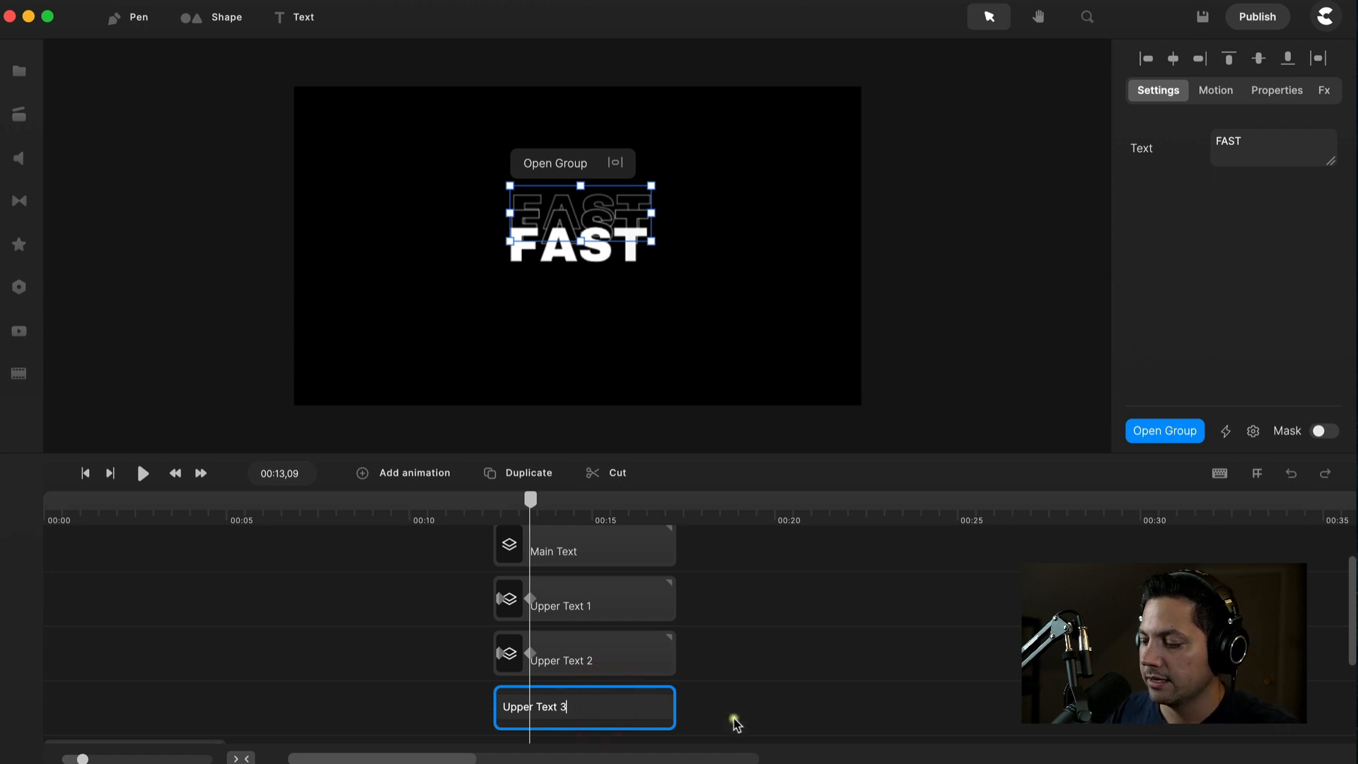
{"action": "key", "text": "Return"}
Set the opacity of the Upper Text 3 group to 30%.
{"action": "scroll", "coordinate": [704, 691], "scroll_direction": "down", "scroll_amount": 1}
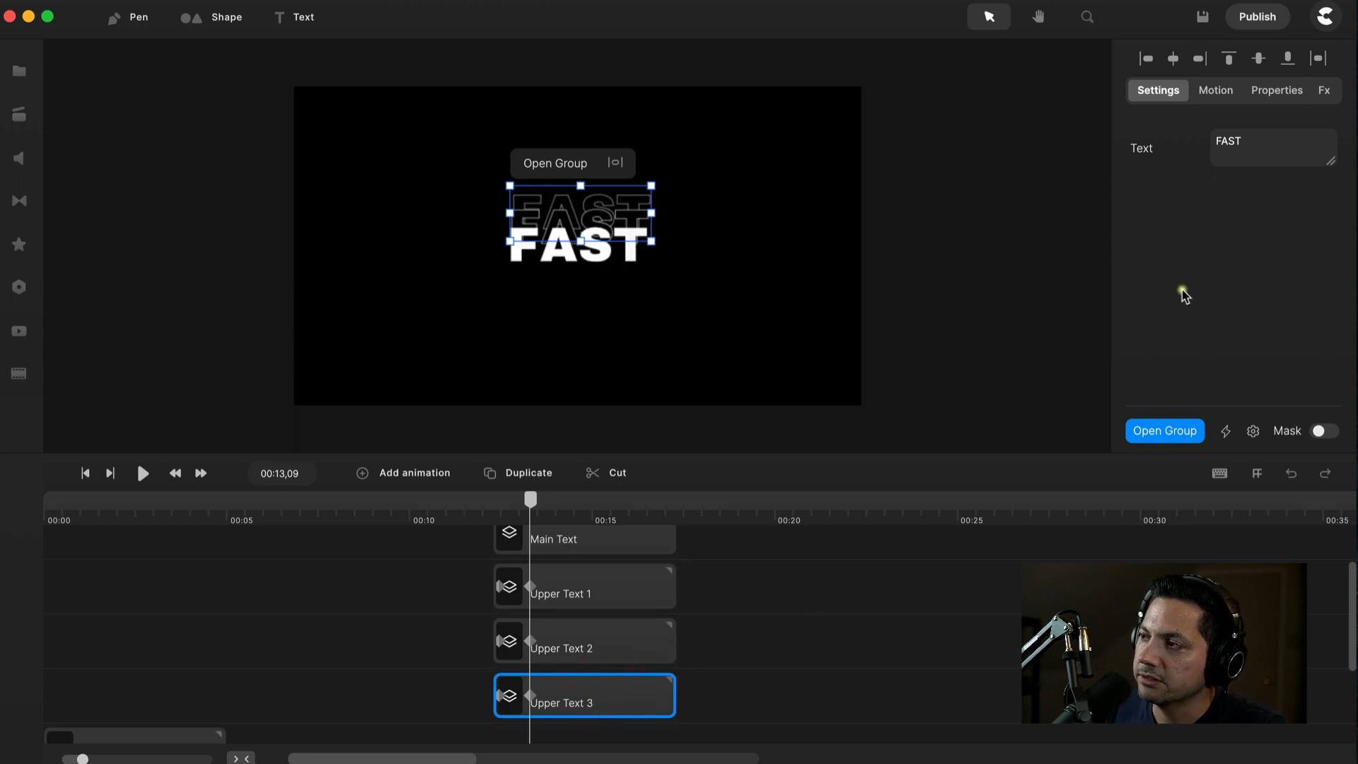
{"action": "left_click", "coordinate": [1271, 90]}
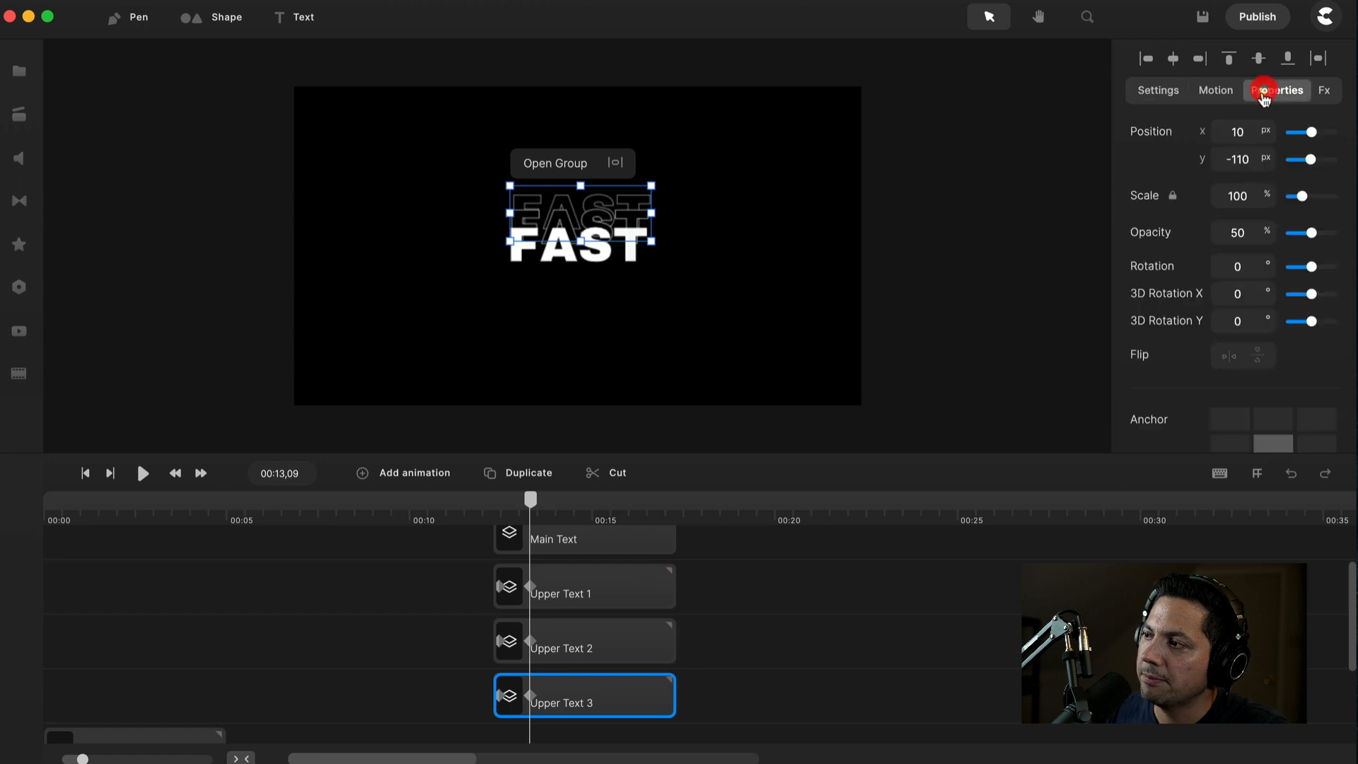
{"action": "double_click", "coordinate": [1241, 233]}
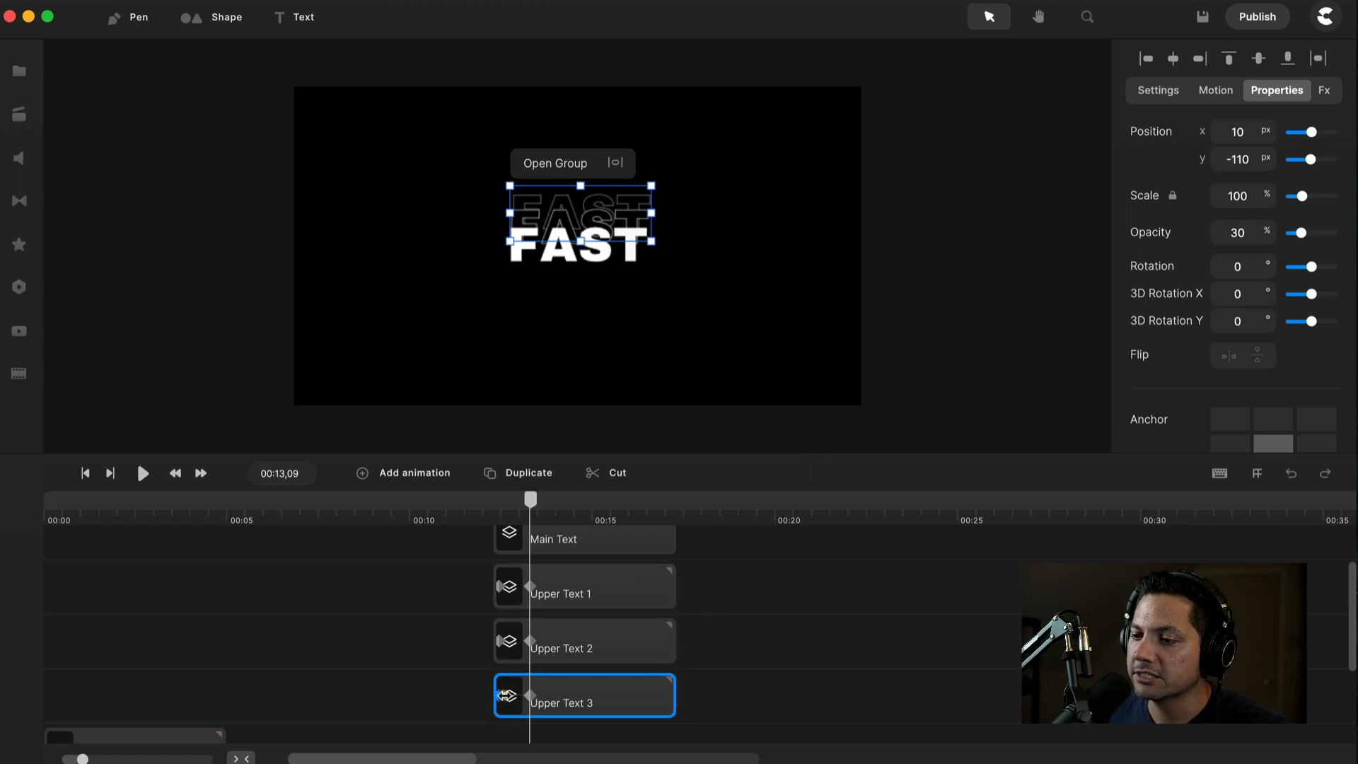
Set the position at the first keyframe of Upper Text 3 to X 0 px and Y -60 px.
{"action": "left_click", "coordinate": [505, 695]}
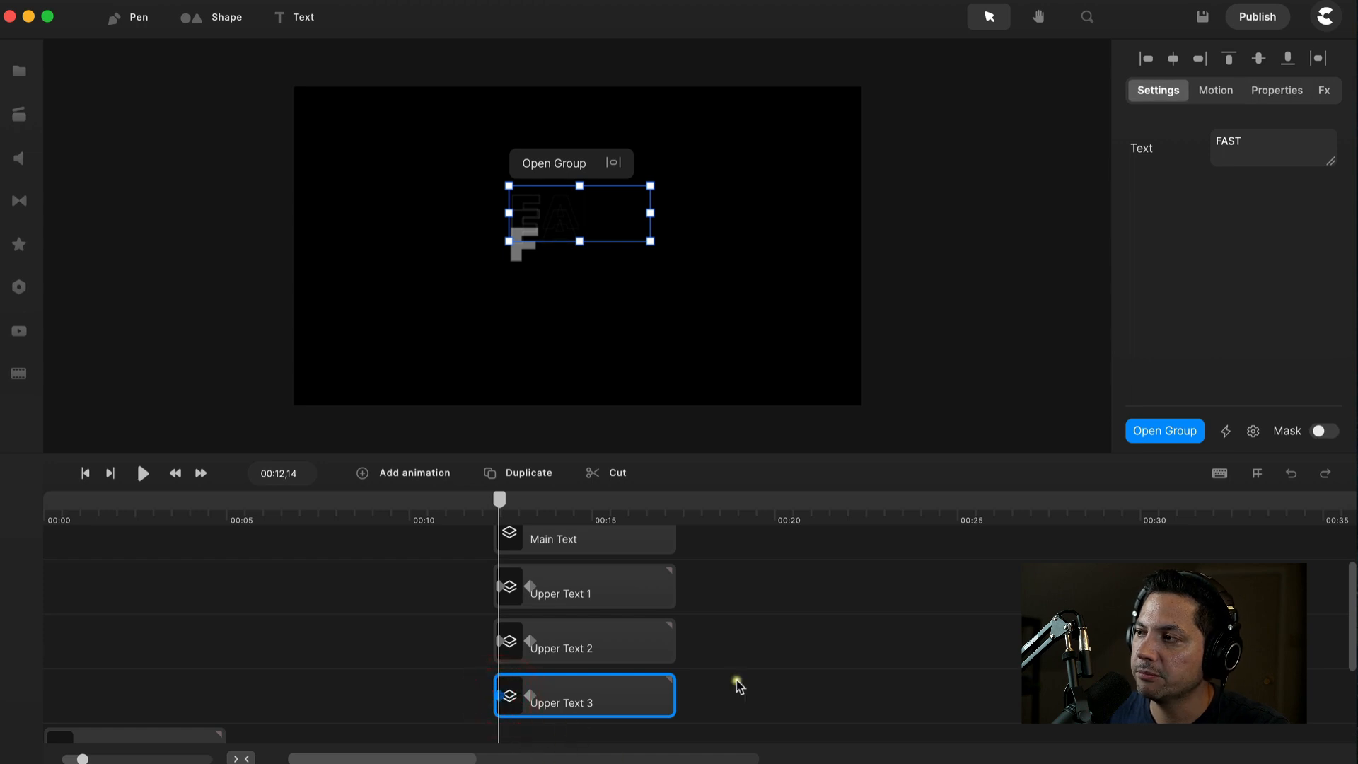
{"action": "left_click", "coordinate": [1256, 90]}
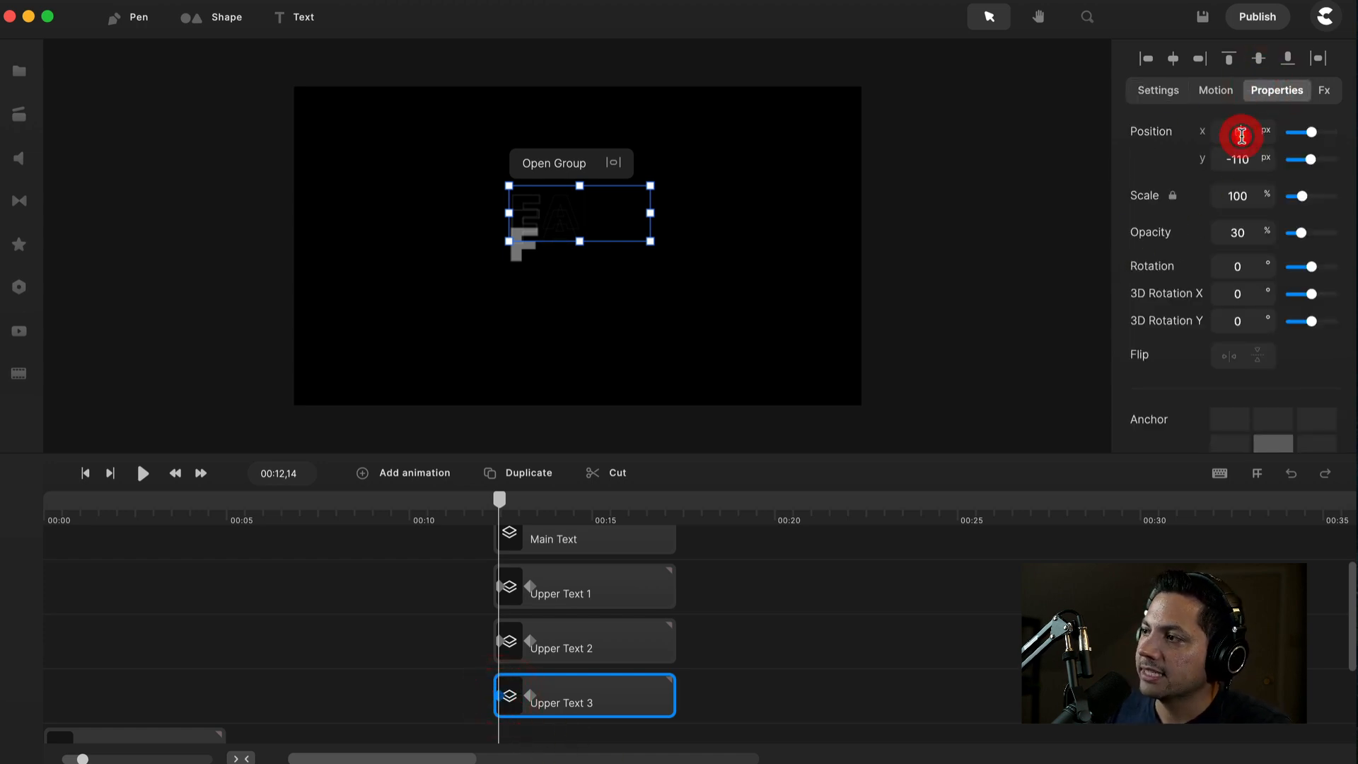
{"action": "type", "text": "0"}
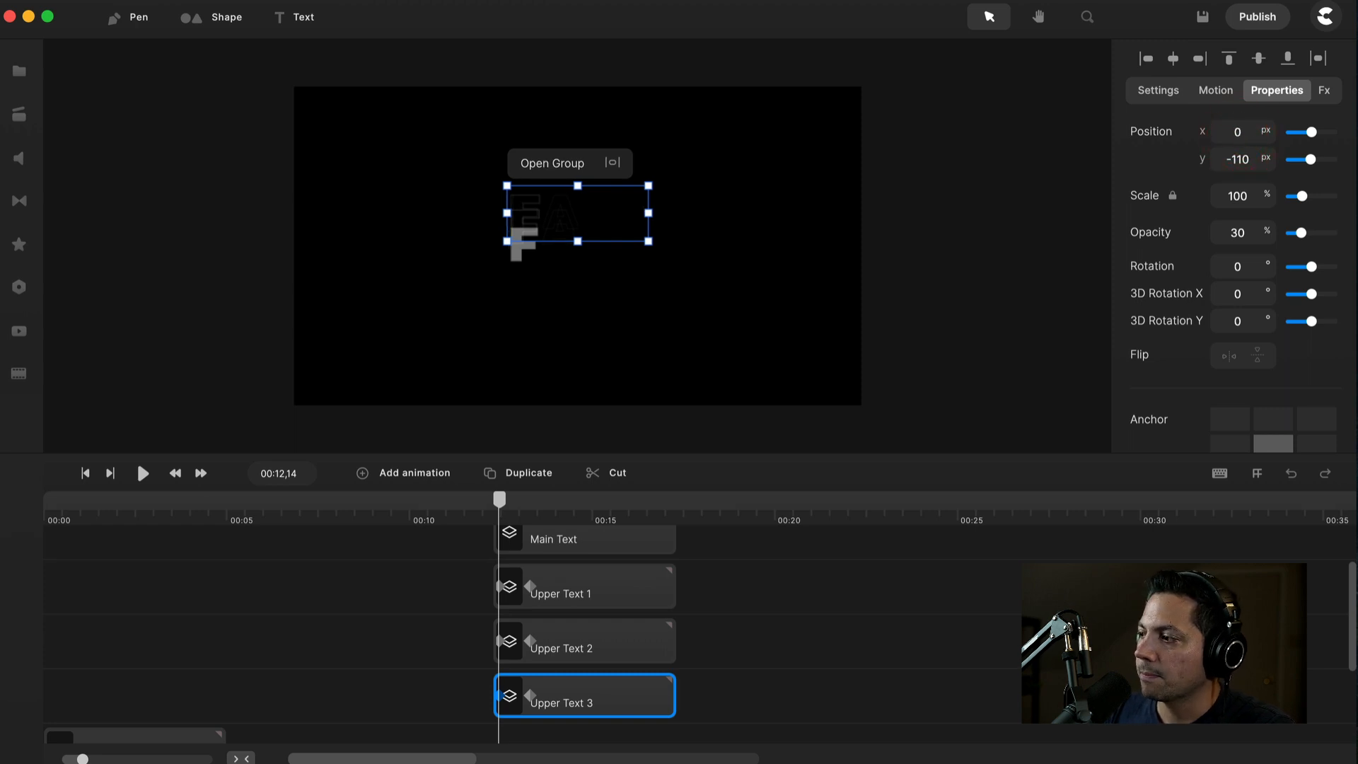
{"action": "left_click", "coordinate": [1252, 162]}
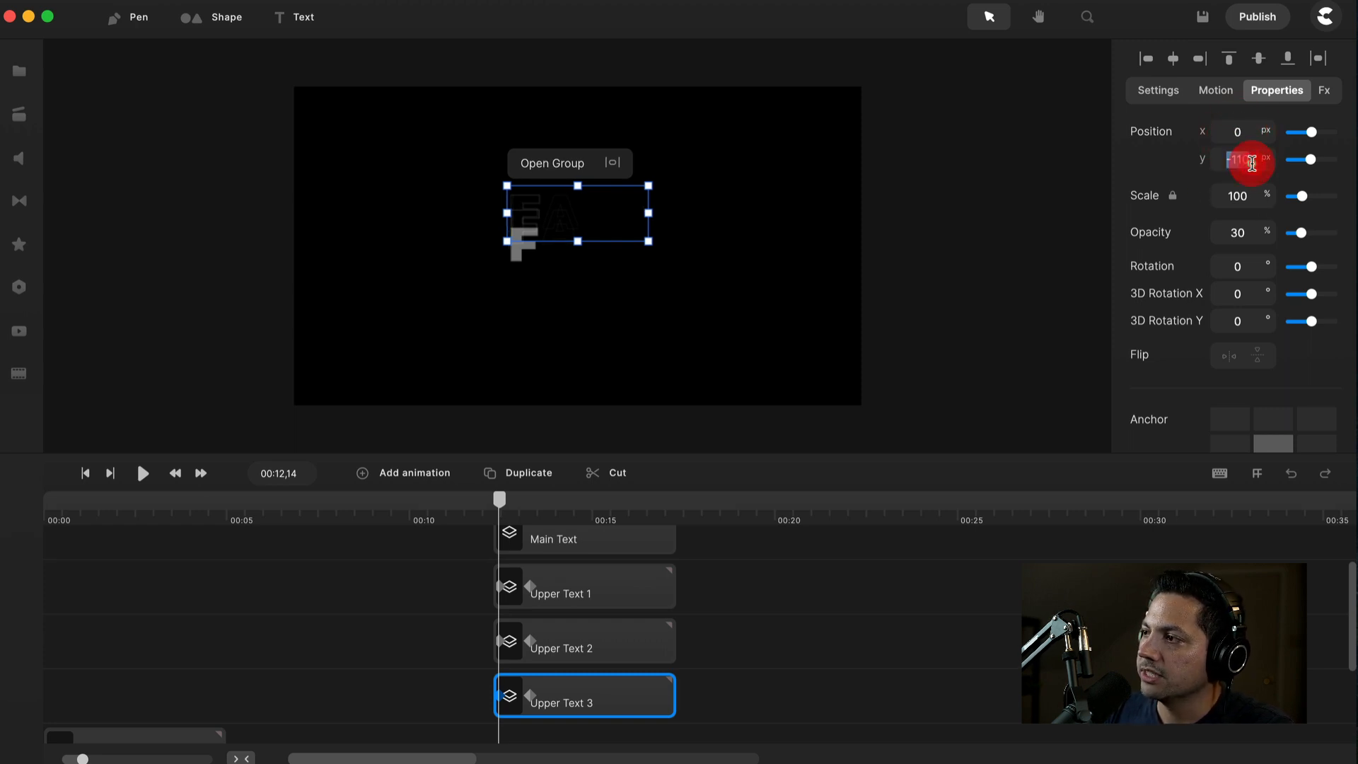
{"action": "type", "text": "-60"}
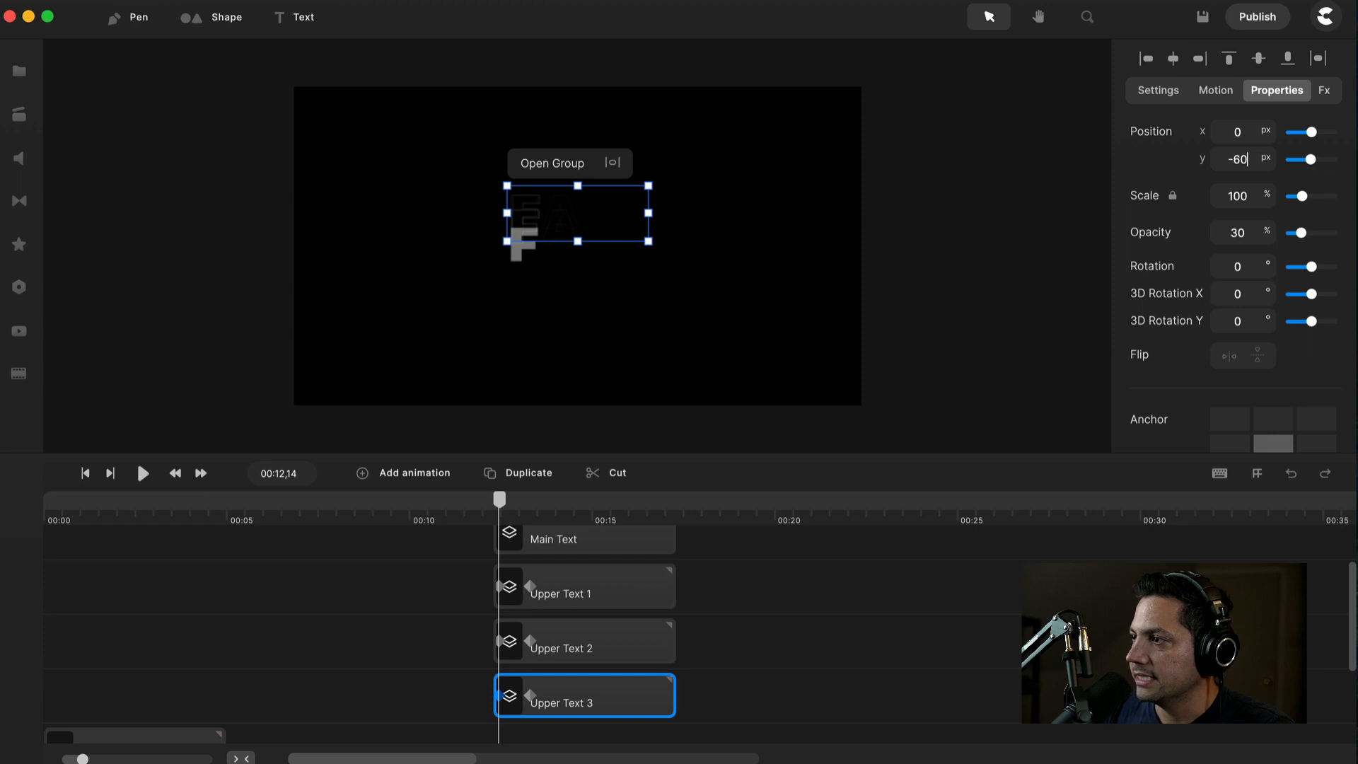
{"action": "key", "text": "Return"}
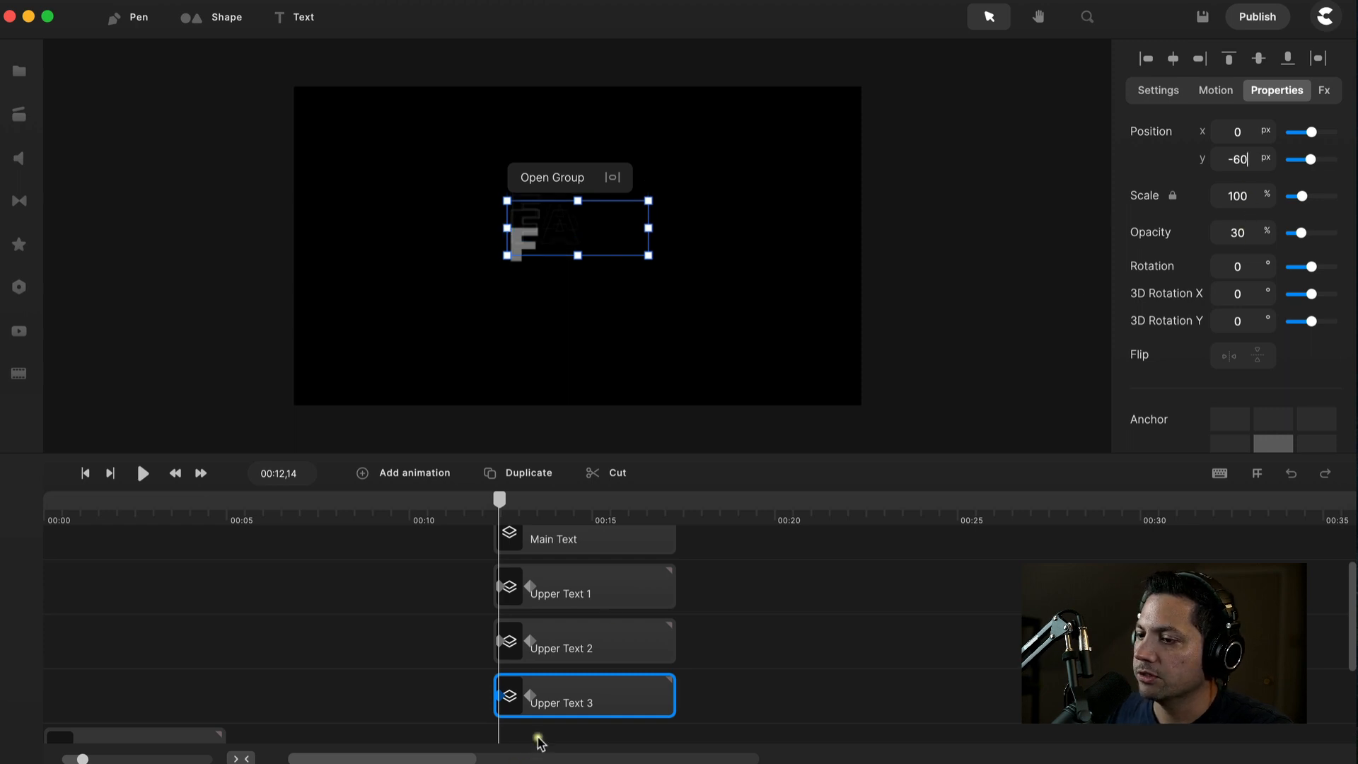
Set the position at the second keyframe of Upper Text 3 to X 30 px and Y -160 px.
{"action": "left_click", "coordinate": [530, 700]}
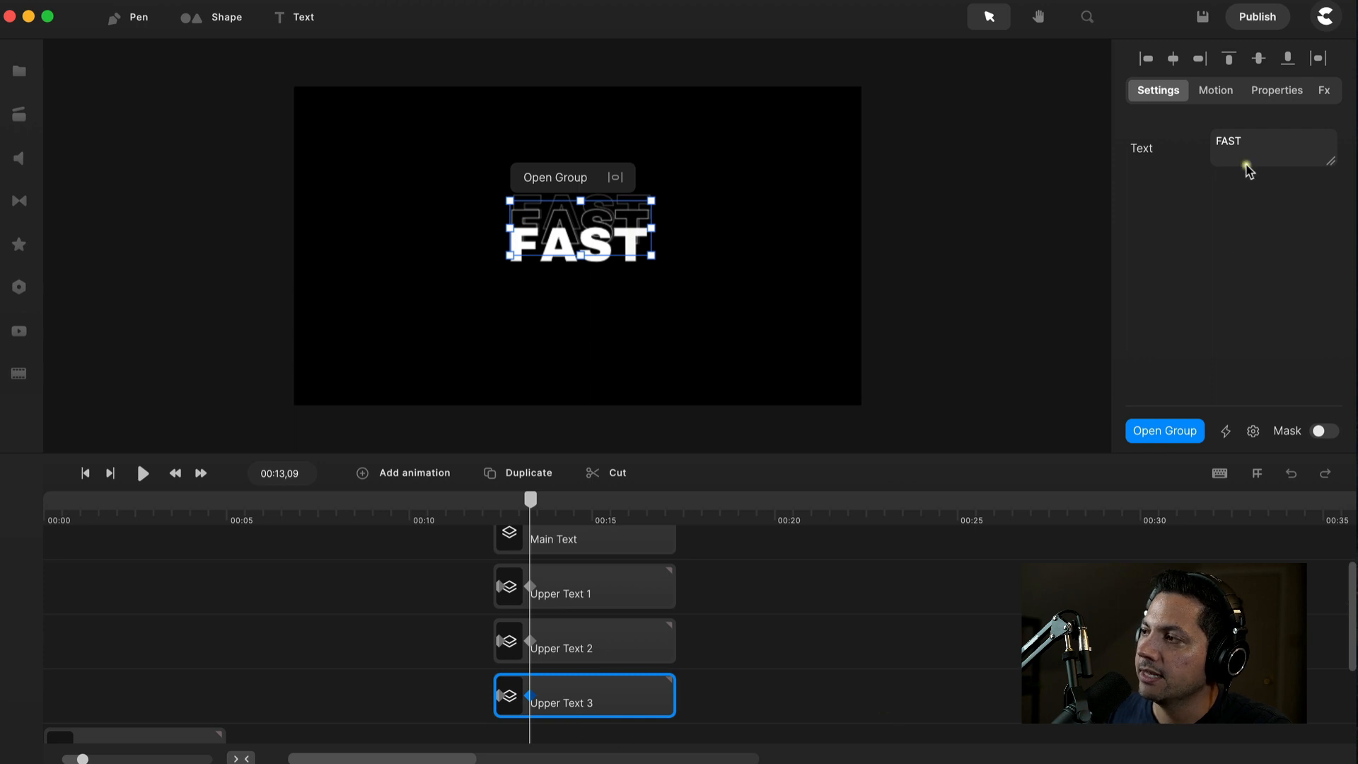
{"action": "left_click", "coordinate": [1273, 92]}
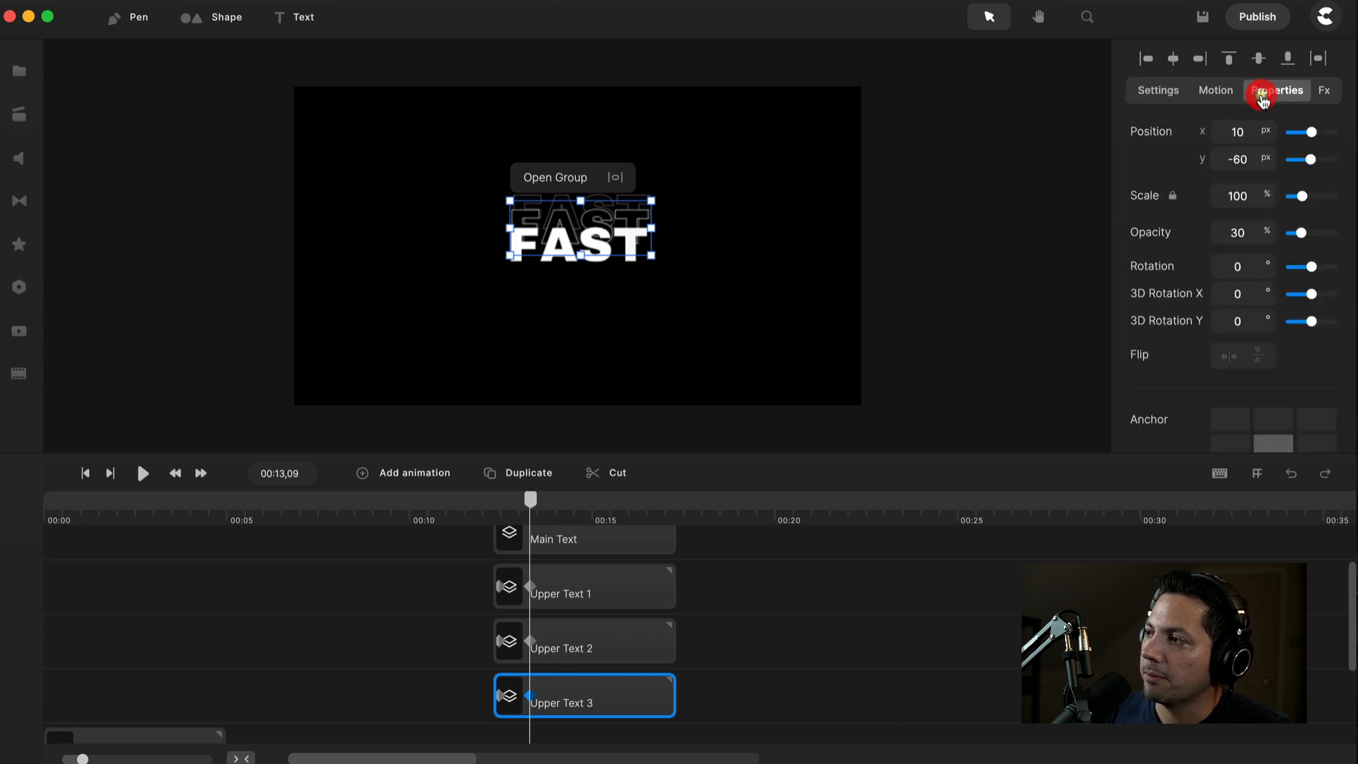
{"action": "double_click", "coordinate": [1243, 131]}
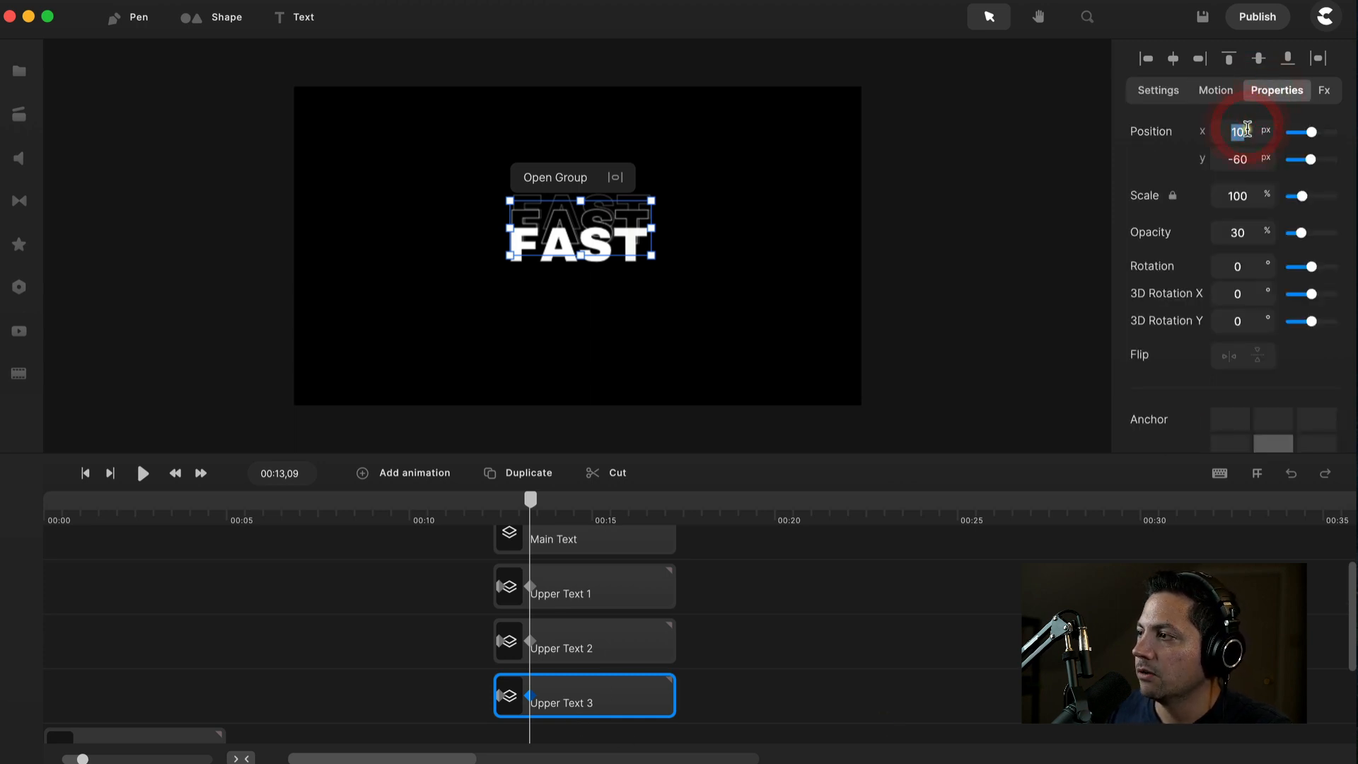
{"action": "type", "text": "30"}
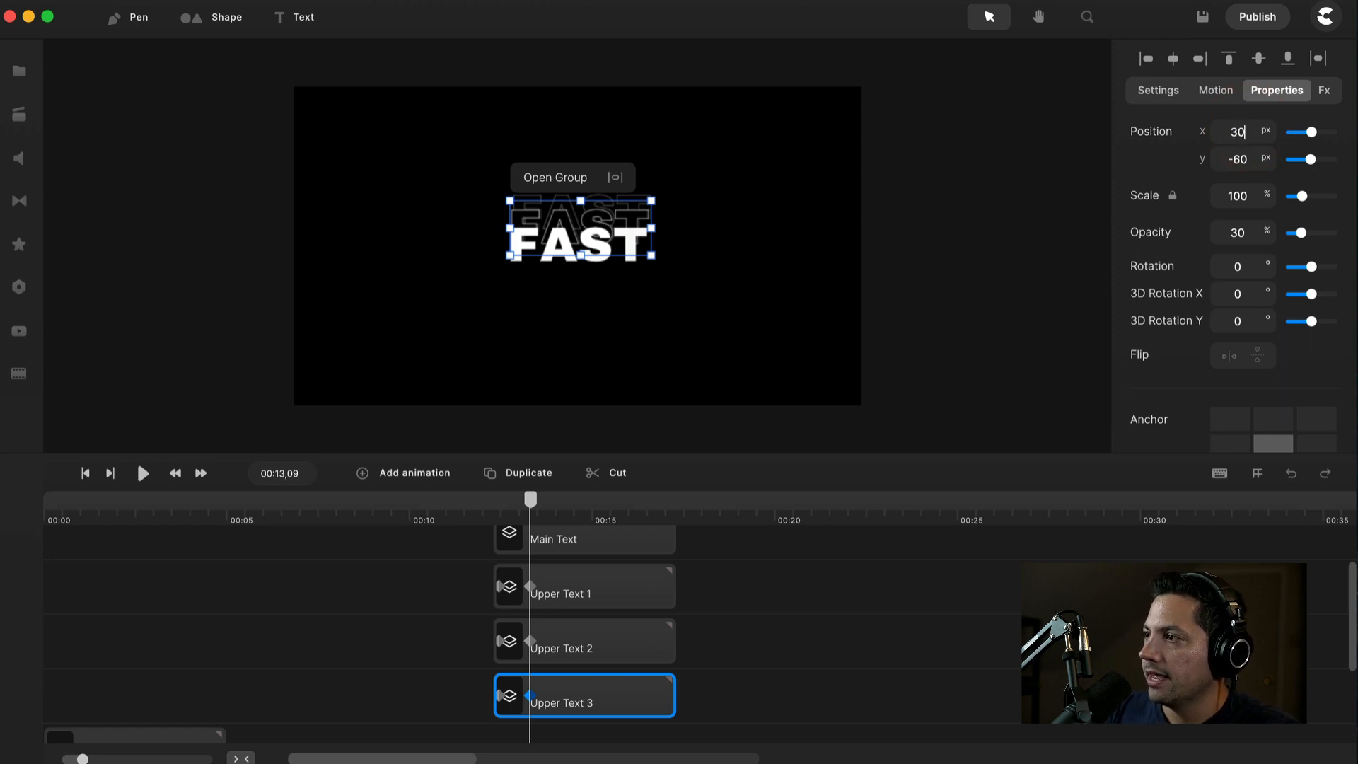
{"action": "key", "text": "Return"}
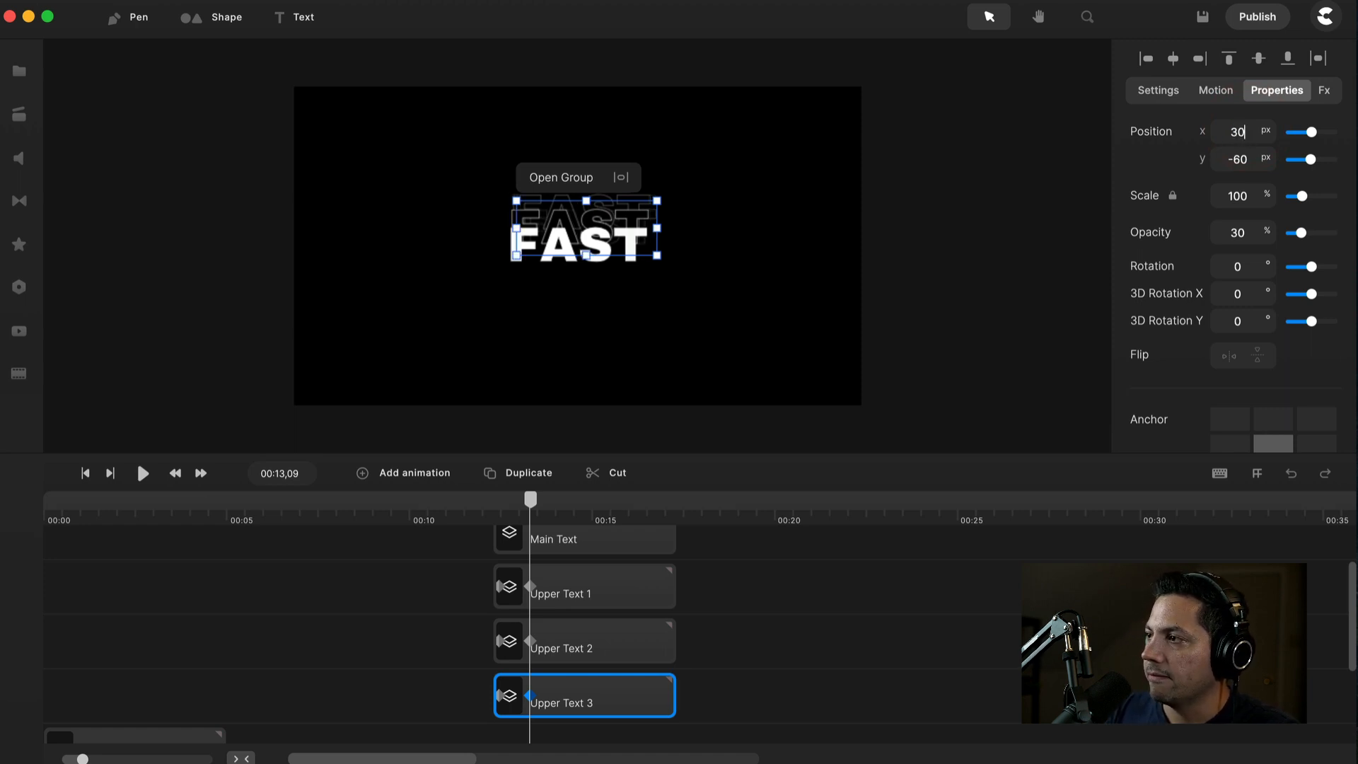
{"action": "double_click", "coordinate": [1249, 164]}
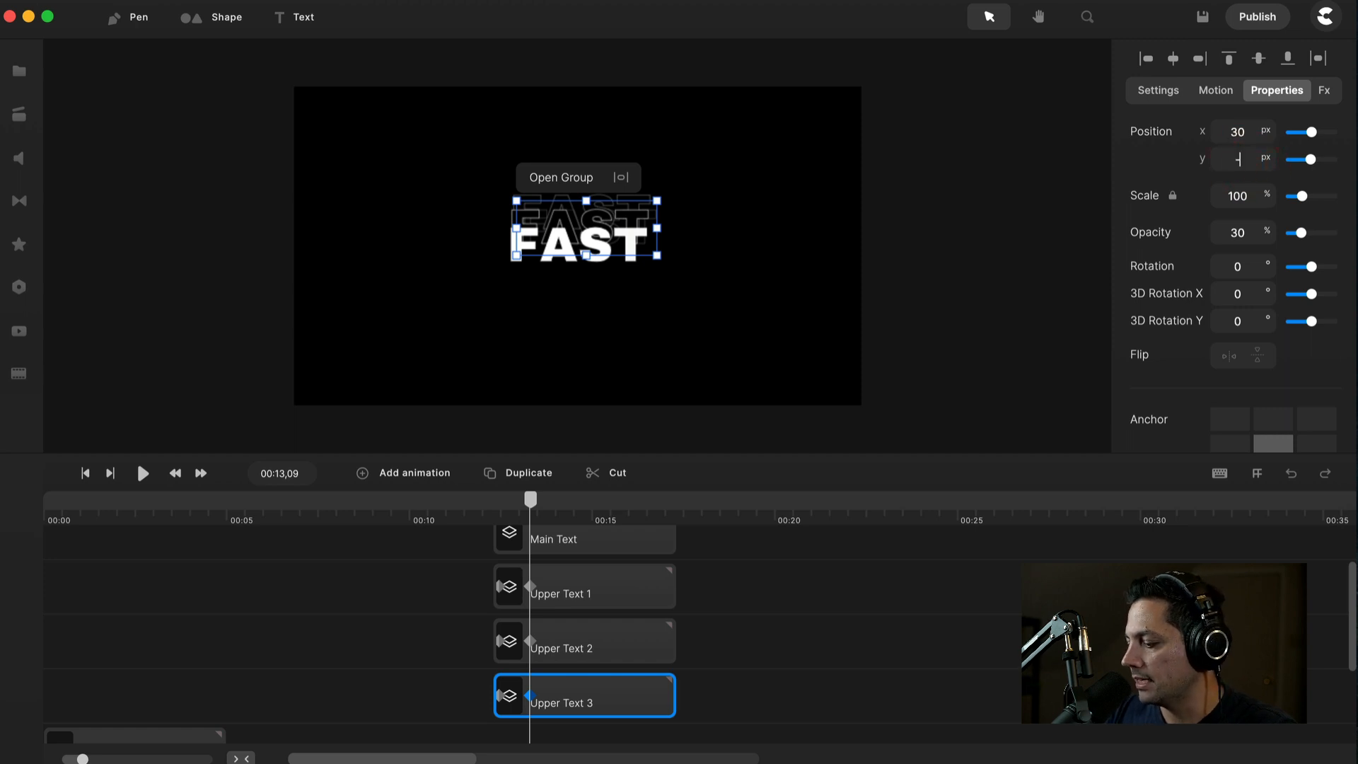
{"action": "key", "text": "Return"}
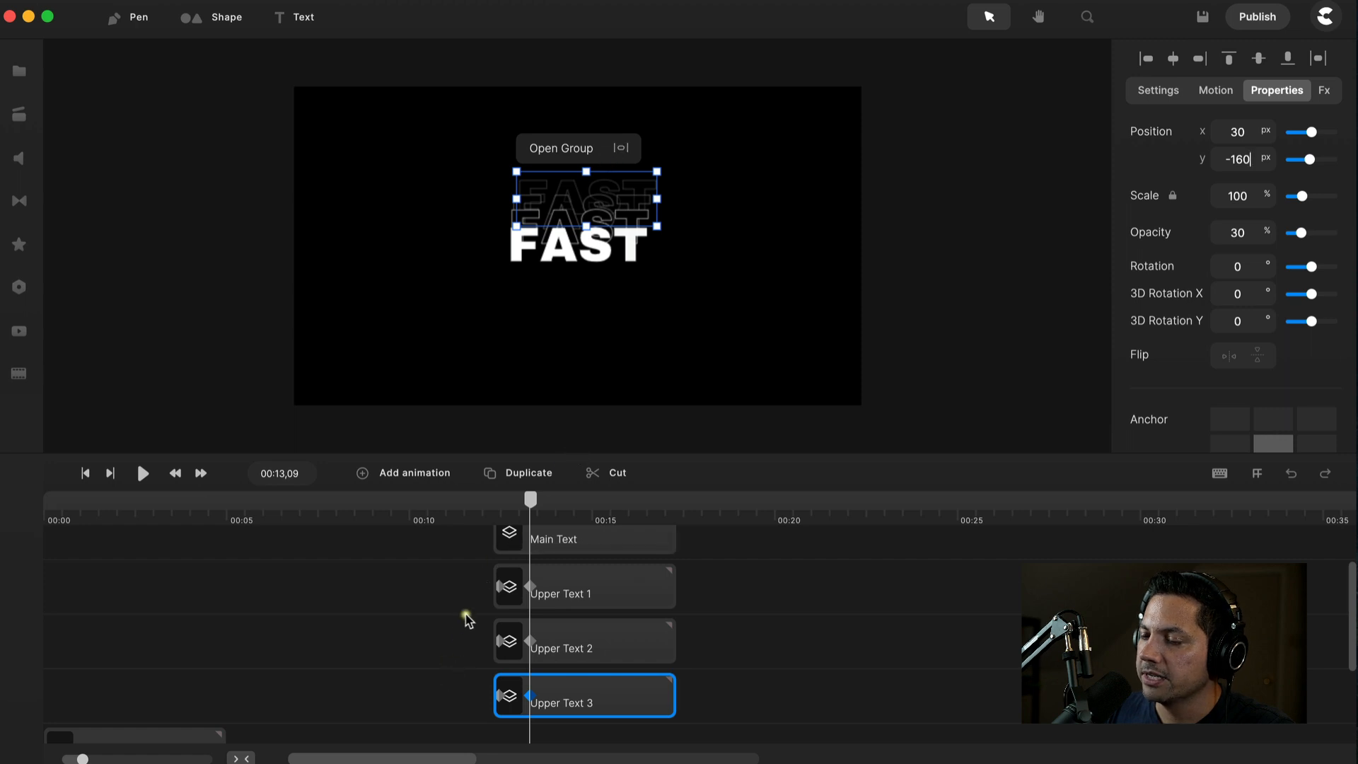
Play back the scene from its start to check the movement of the three upper text groups.
{"action": "left_click", "coordinate": [494, 508]}
{"action": "key", "text": "space"}
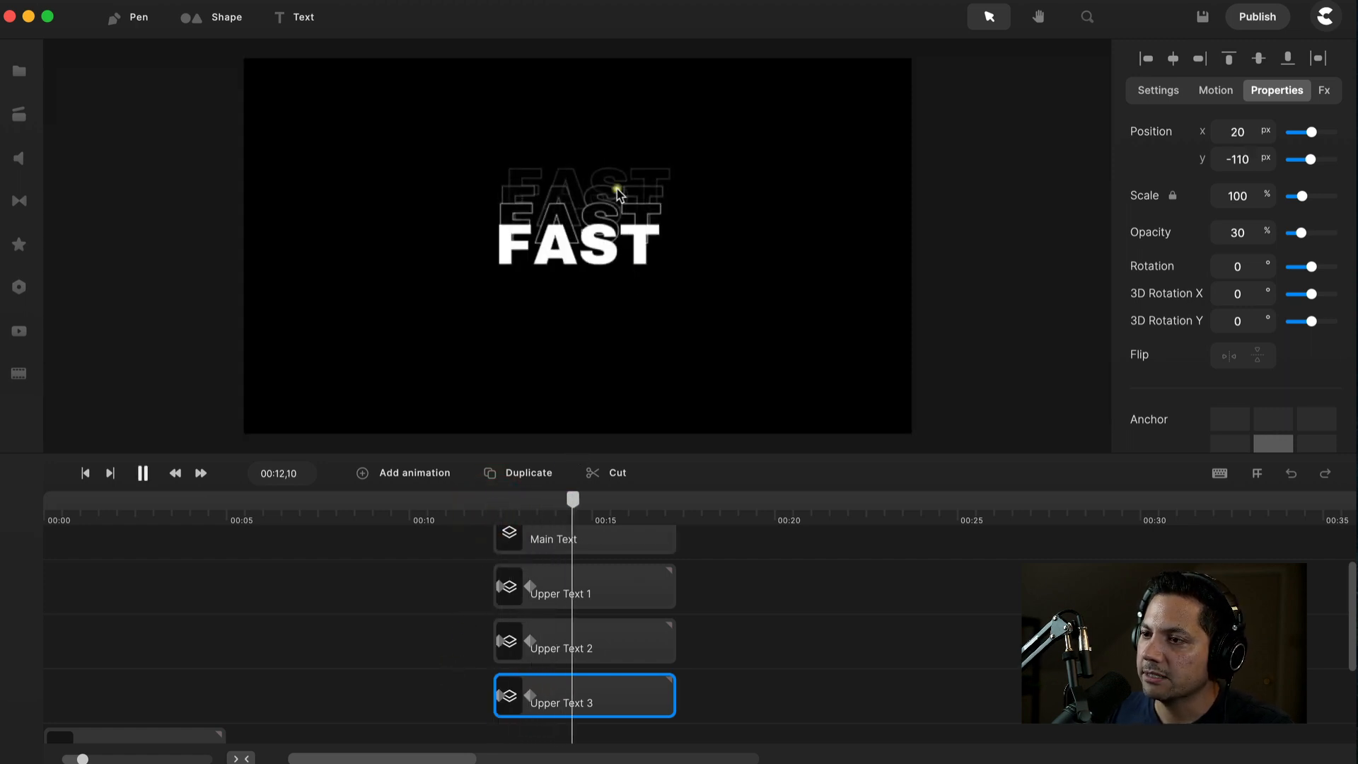
{"action": "key", "text": "space"}
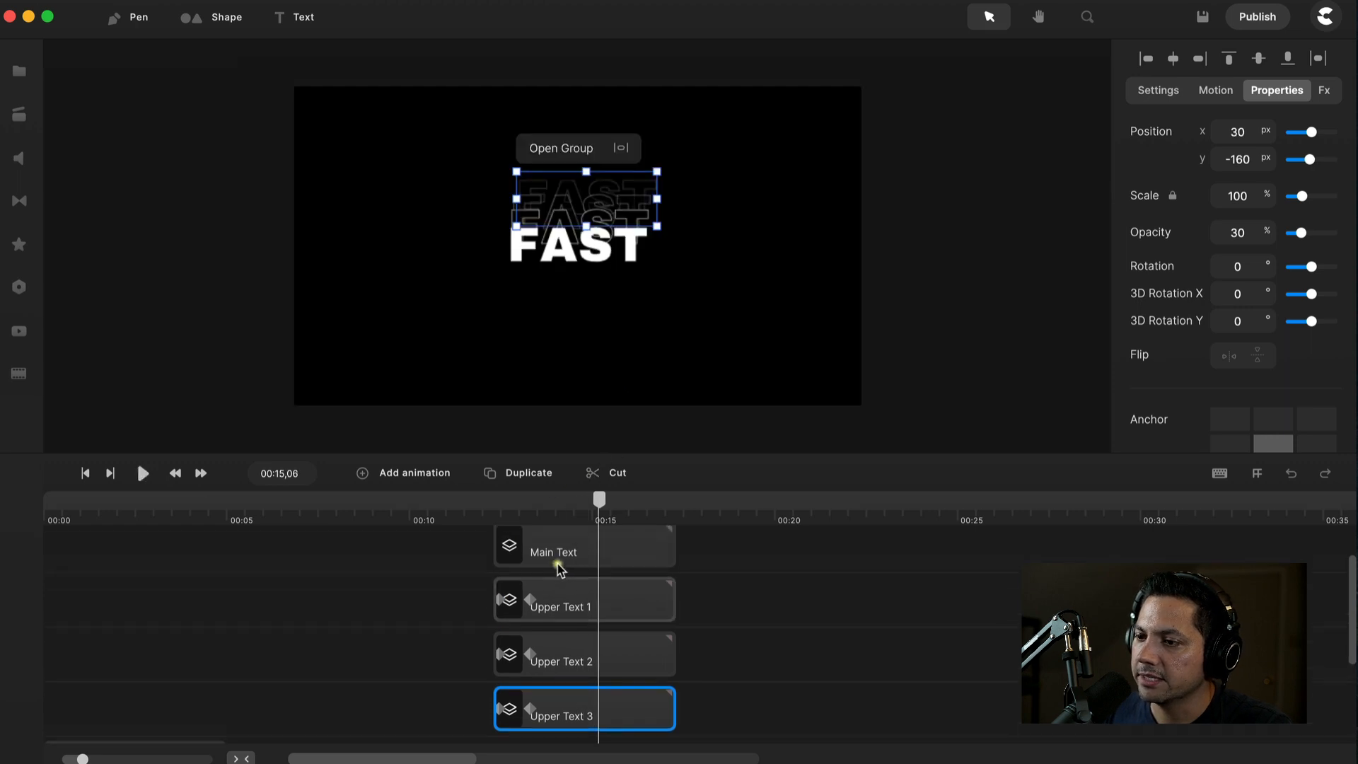
Shorten the fade-in animation of the FAST text inside the Main Text group and return to the main timeline.
{"action": "scroll", "coordinate": [558, 565], "scroll_direction": "up", "scroll_amount": 1}
{"action": "left_click", "coordinate": [498, 517]}
{"action": "left_click", "coordinate": [509, 558]}
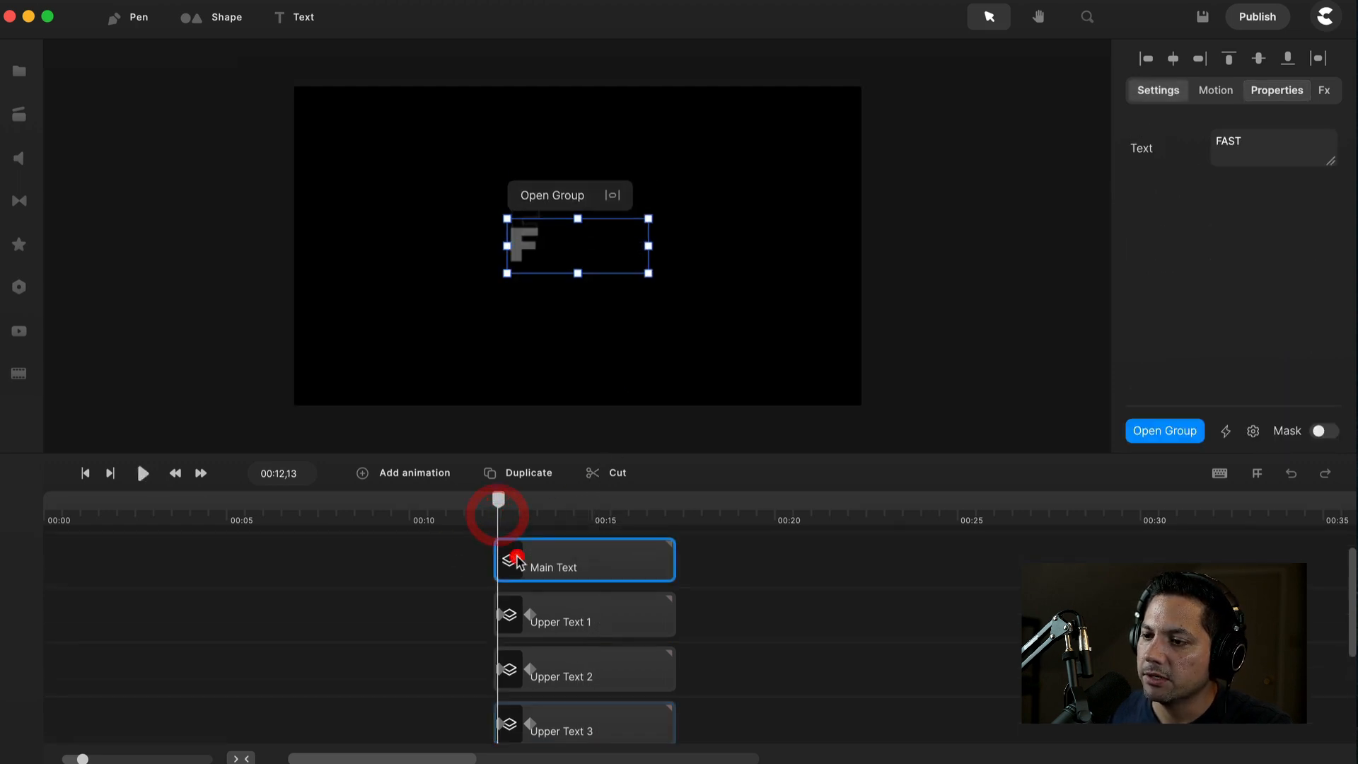
{"action": "double_click", "coordinate": [515, 556]}
{"action": "left_click_drag", "start_coordinate": [77, 606], "coordinate": [61, 610]}
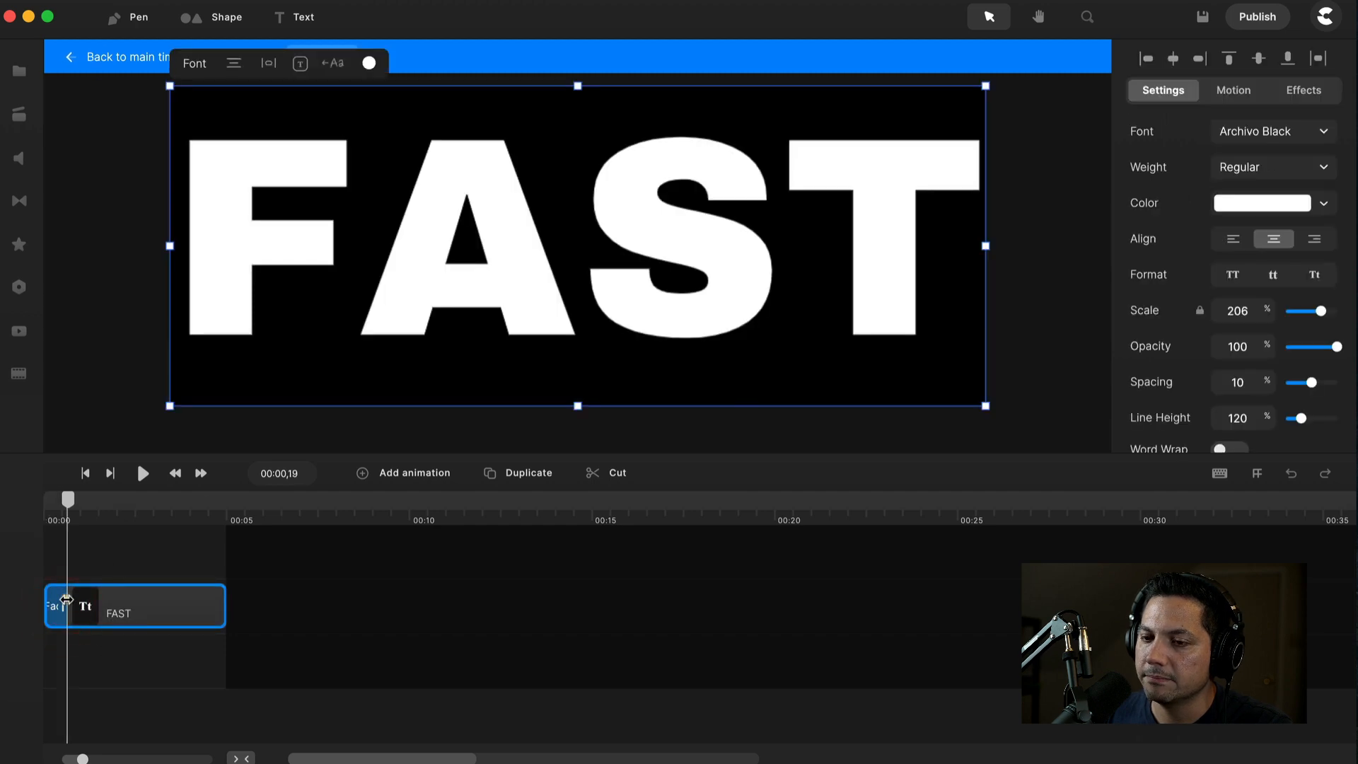
{"action": "left_click", "coordinate": [67, 605]}
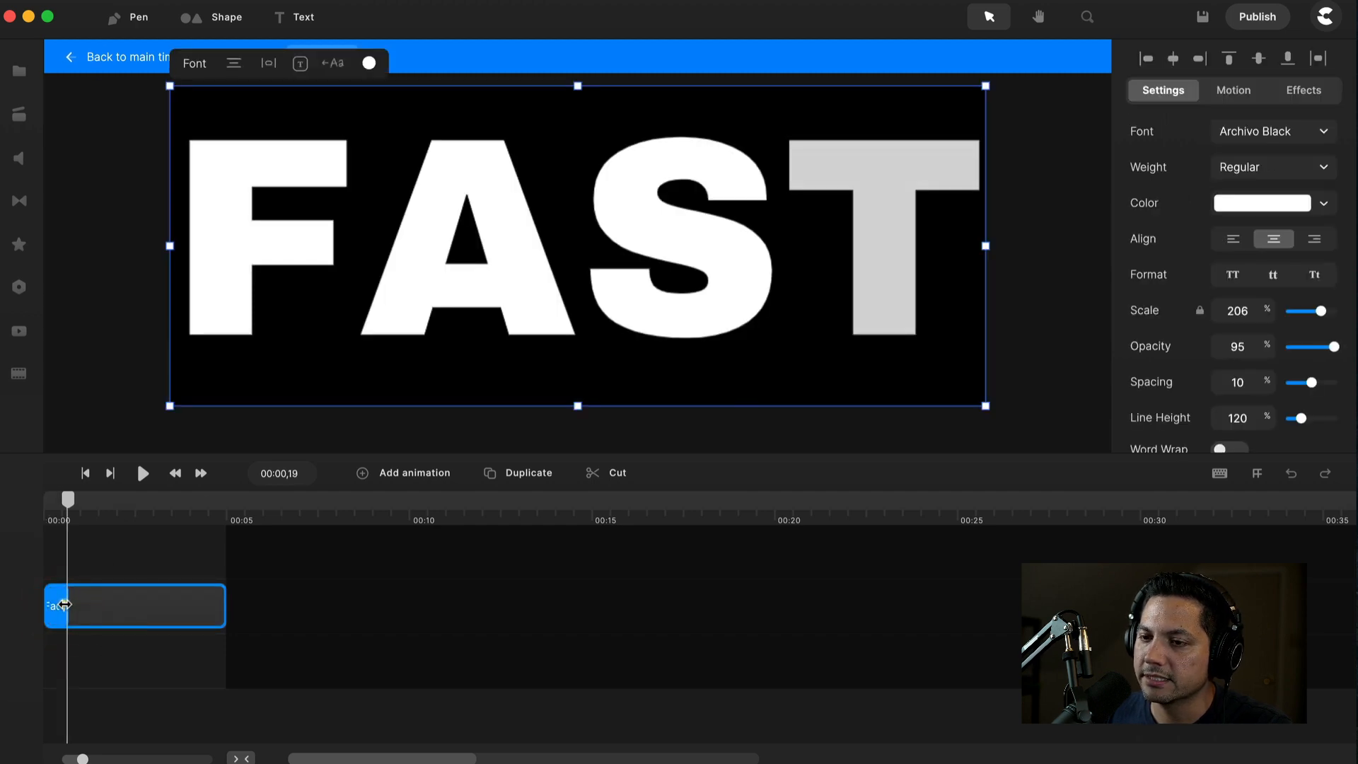
{"action": "left_click", "coordinate": [61, 605]}
{"action": "left_click", "coordinate": [74, 55]}
Replay the scene from just before the Main Text group to review the fade-in timing.
{"action": "left_click", "coordinate": [493, 498]}
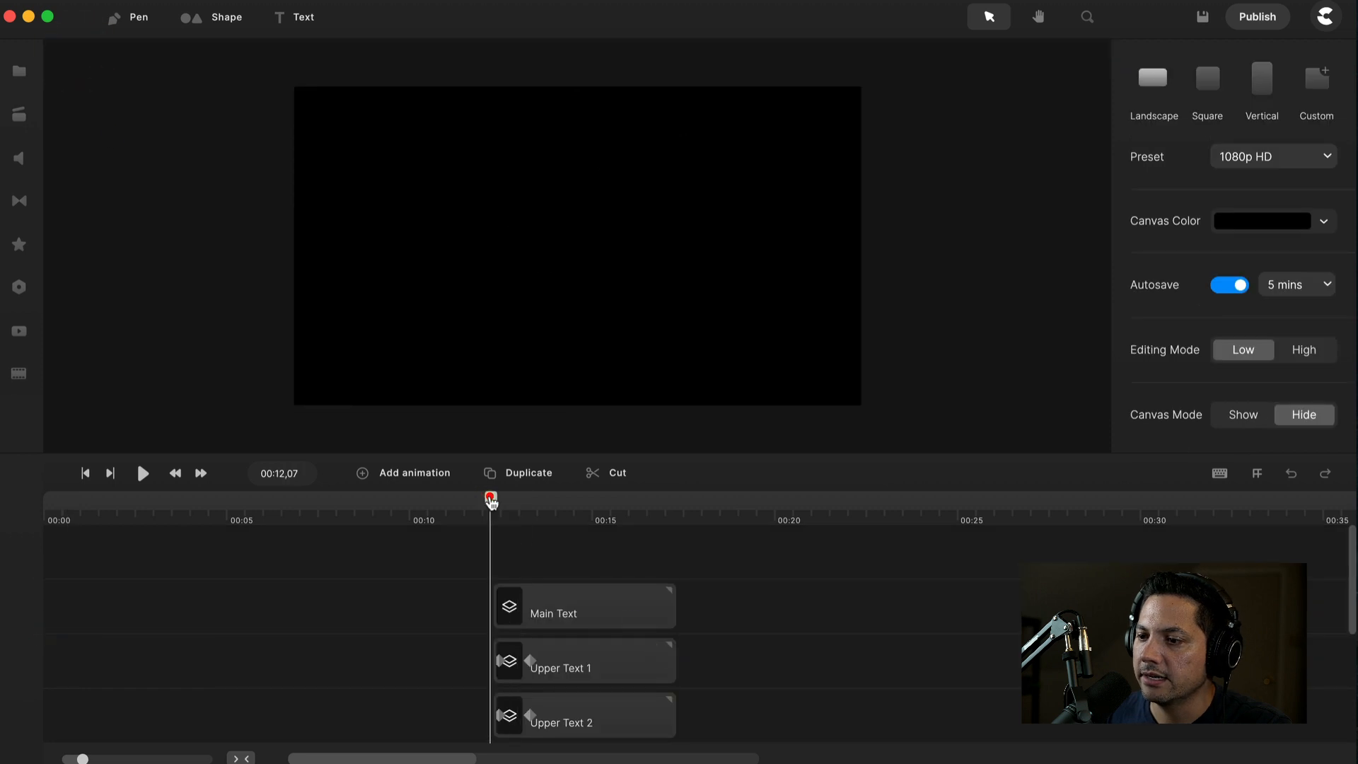
{"action": "key", "text": "space"}
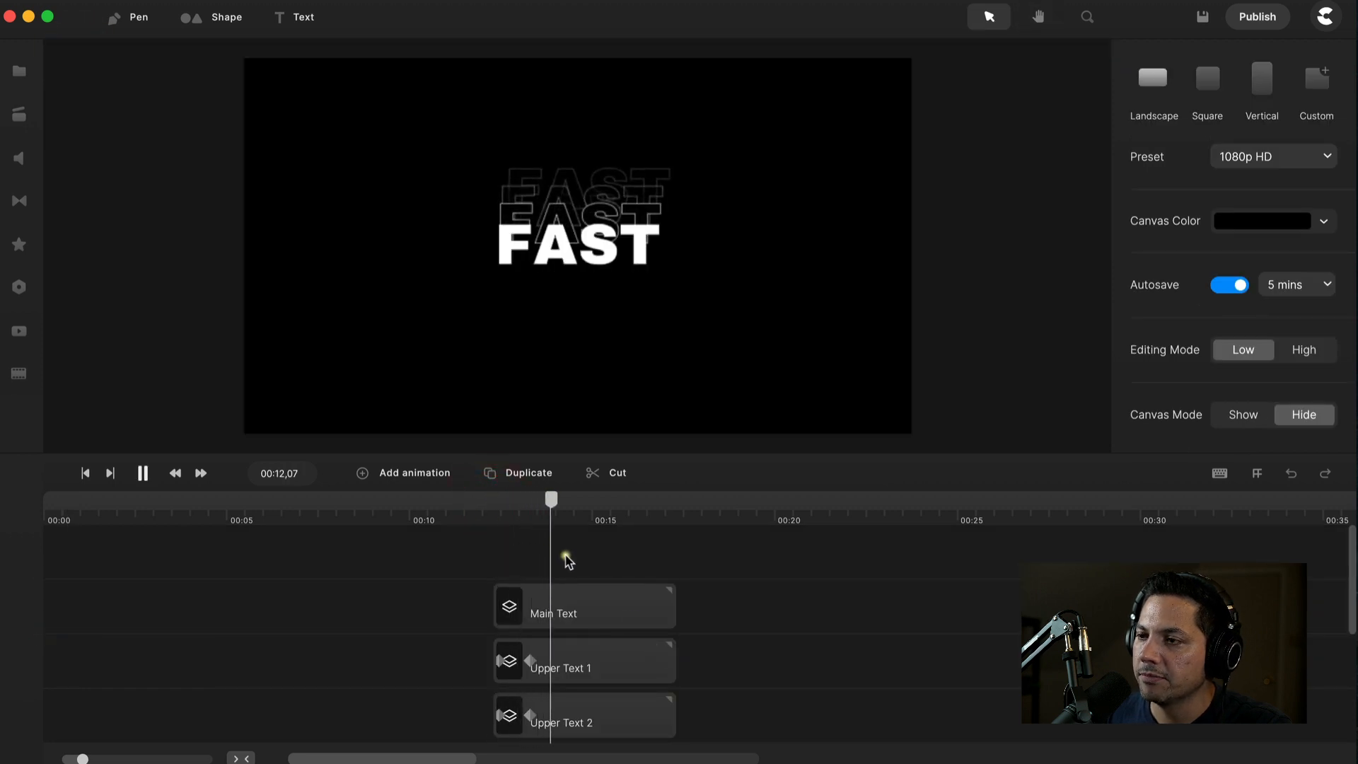
{"action": "left_click", "coordinate": [514, 661]}
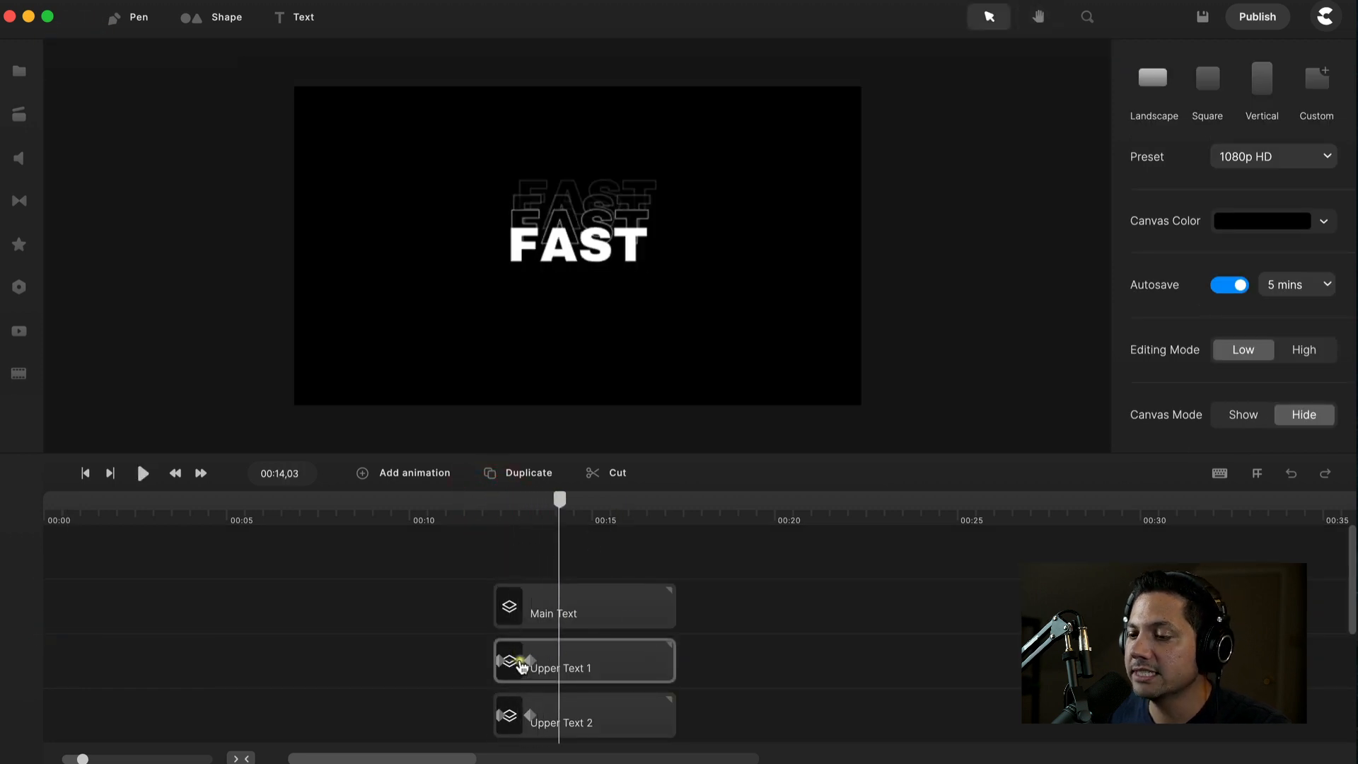
{"action": "left_click", "coordinate": [651, 727]}
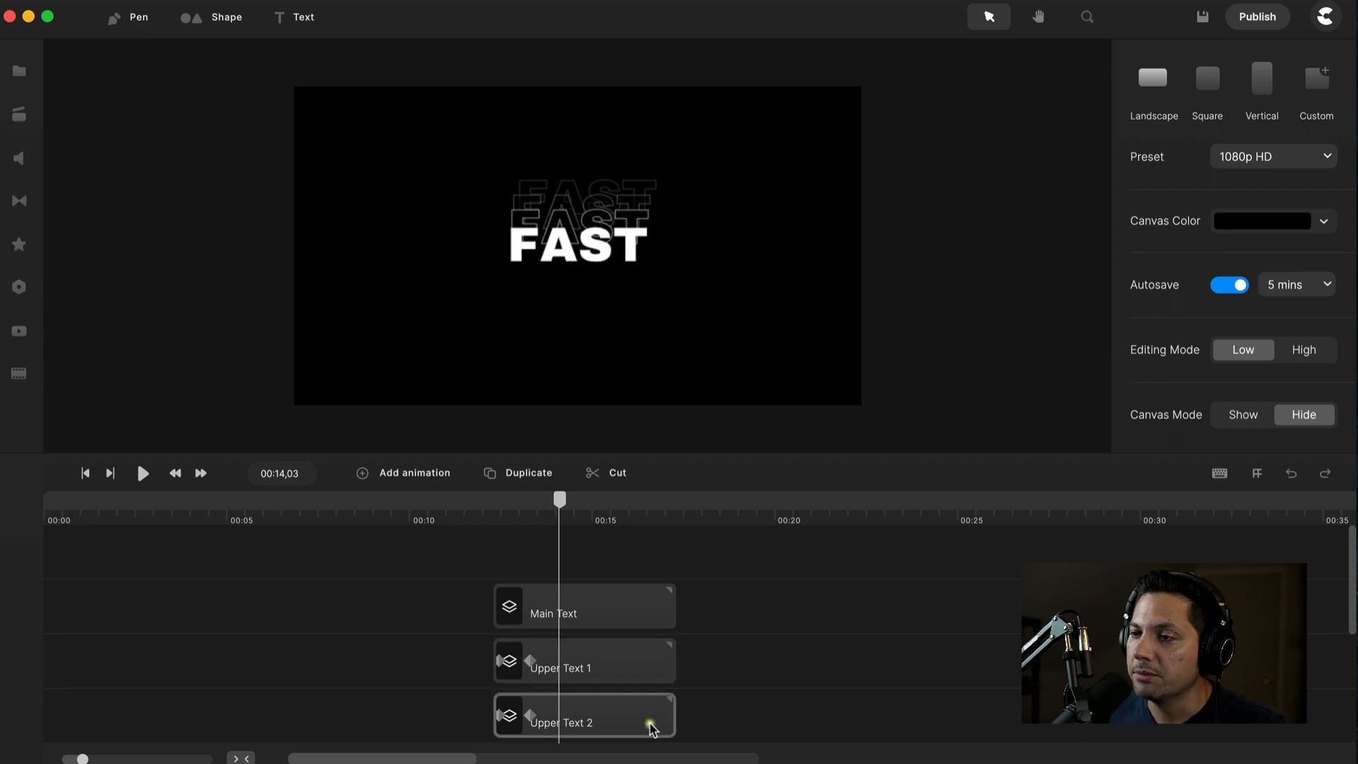
{"action": "left_click", "coordinate": [562, 668]}
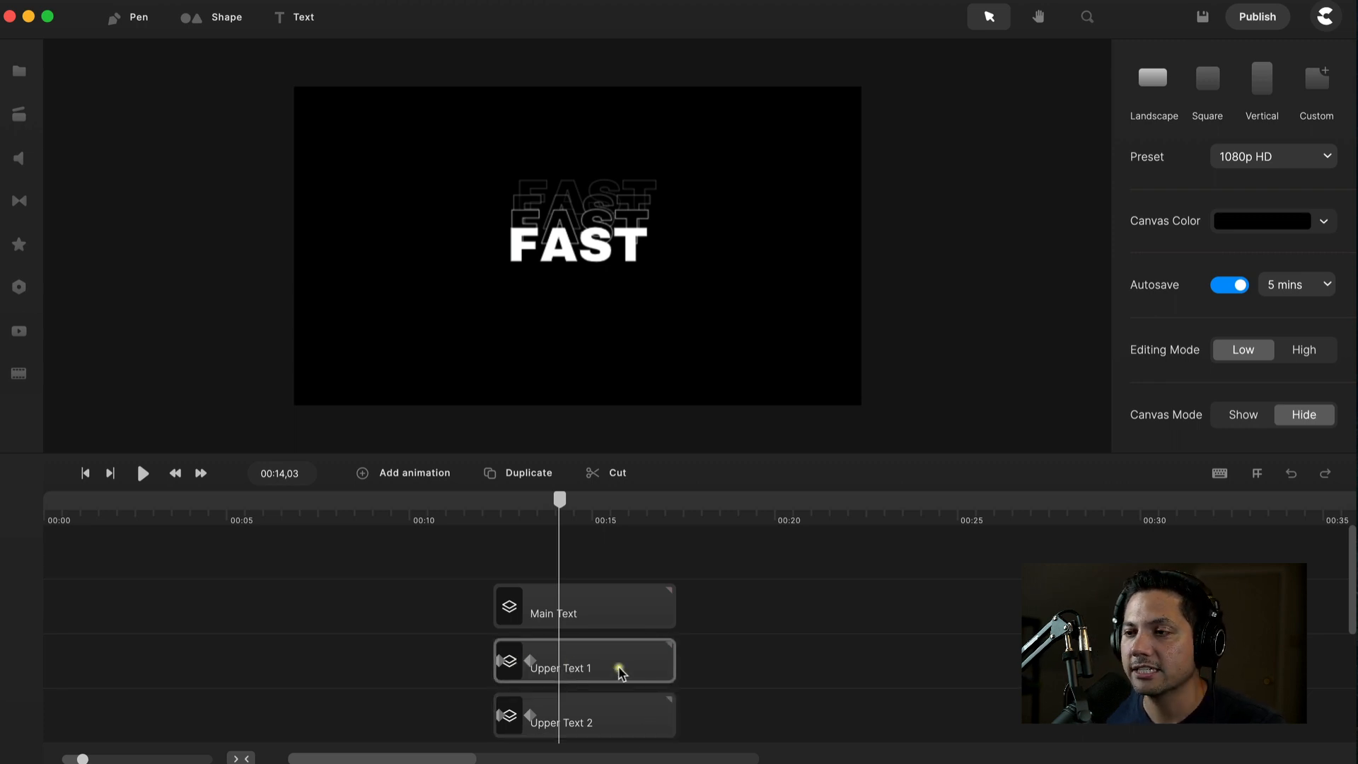
Duplicate the Upper Text 3 group and rename the lower copy Lower Text 1.
{"action": "scroll", "coordinate": [668, 662], "scroll_direction": "down", "scroll_amount": 2}
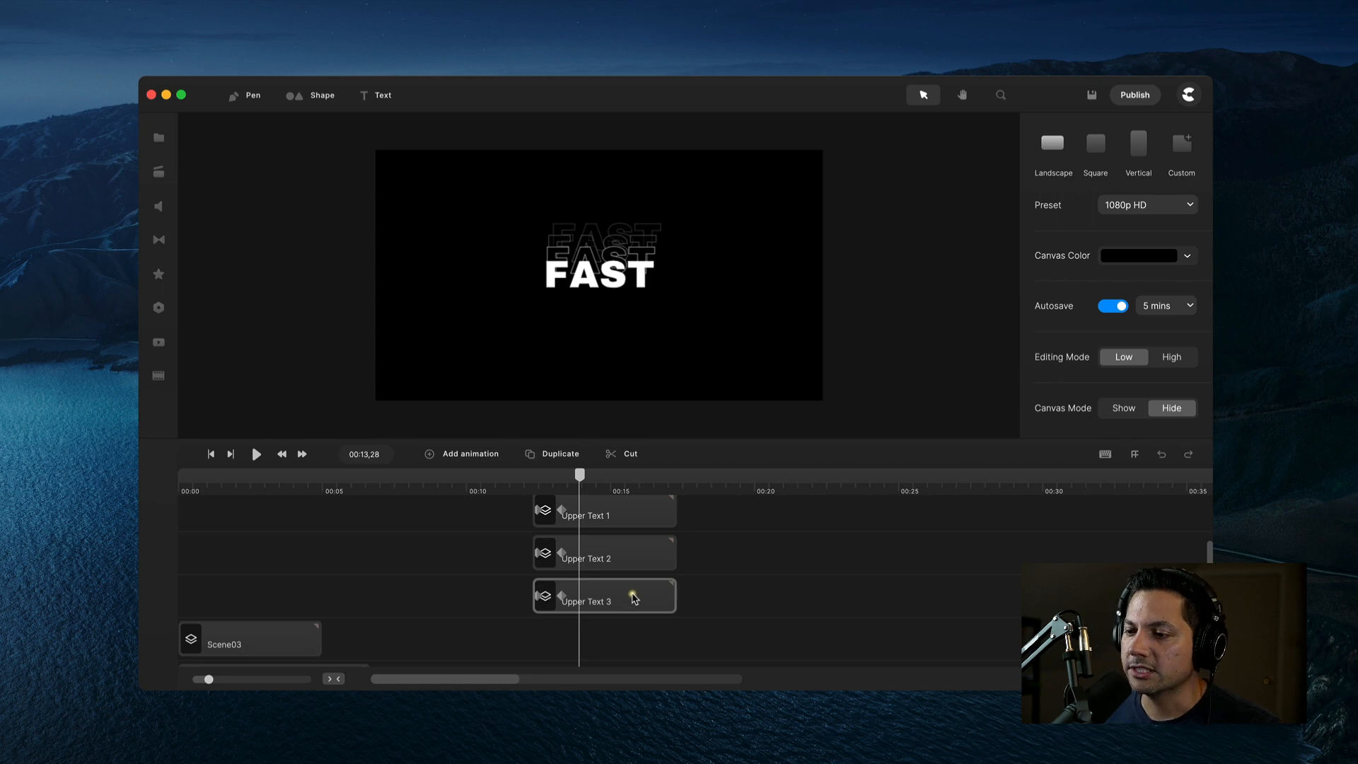
{"action": "left_click", "coordinate": [626, 601]}
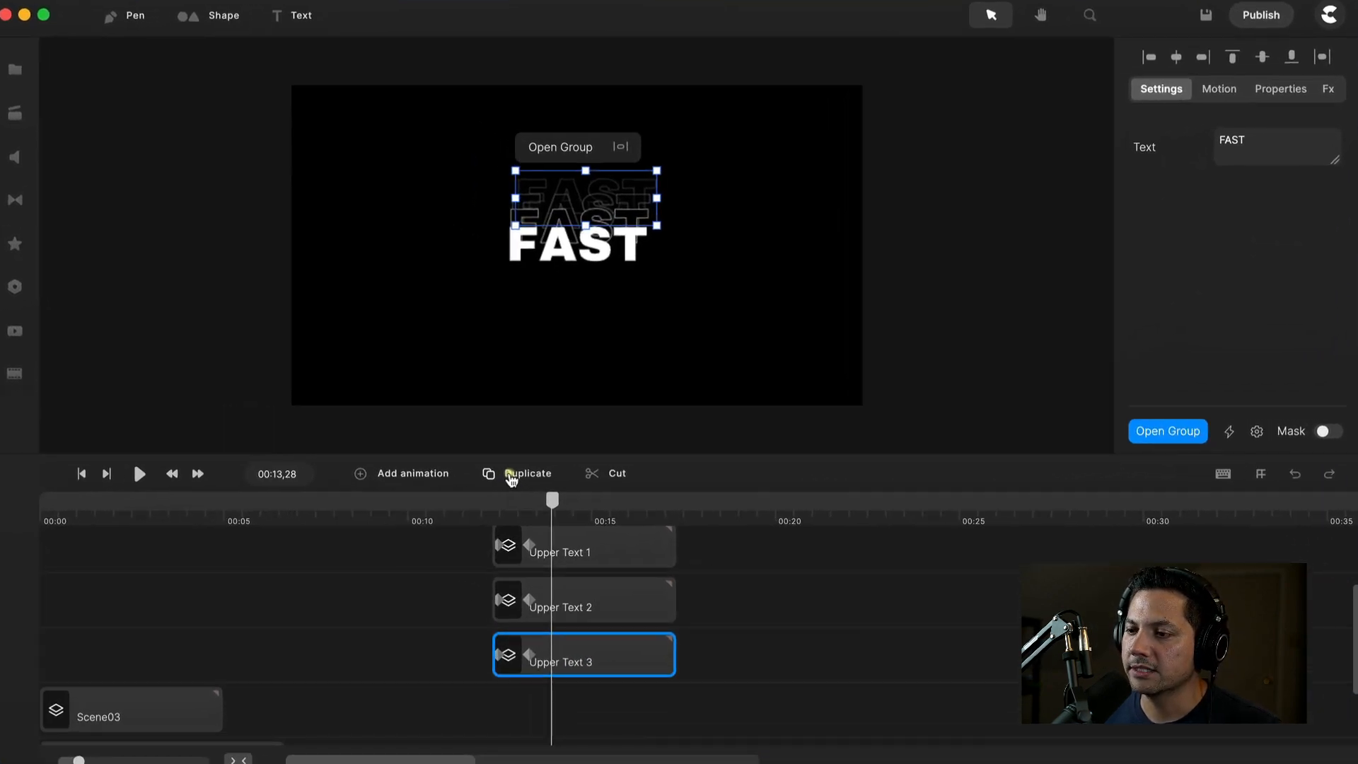
{"action": "left_click", "coordinate": [530, 454]}
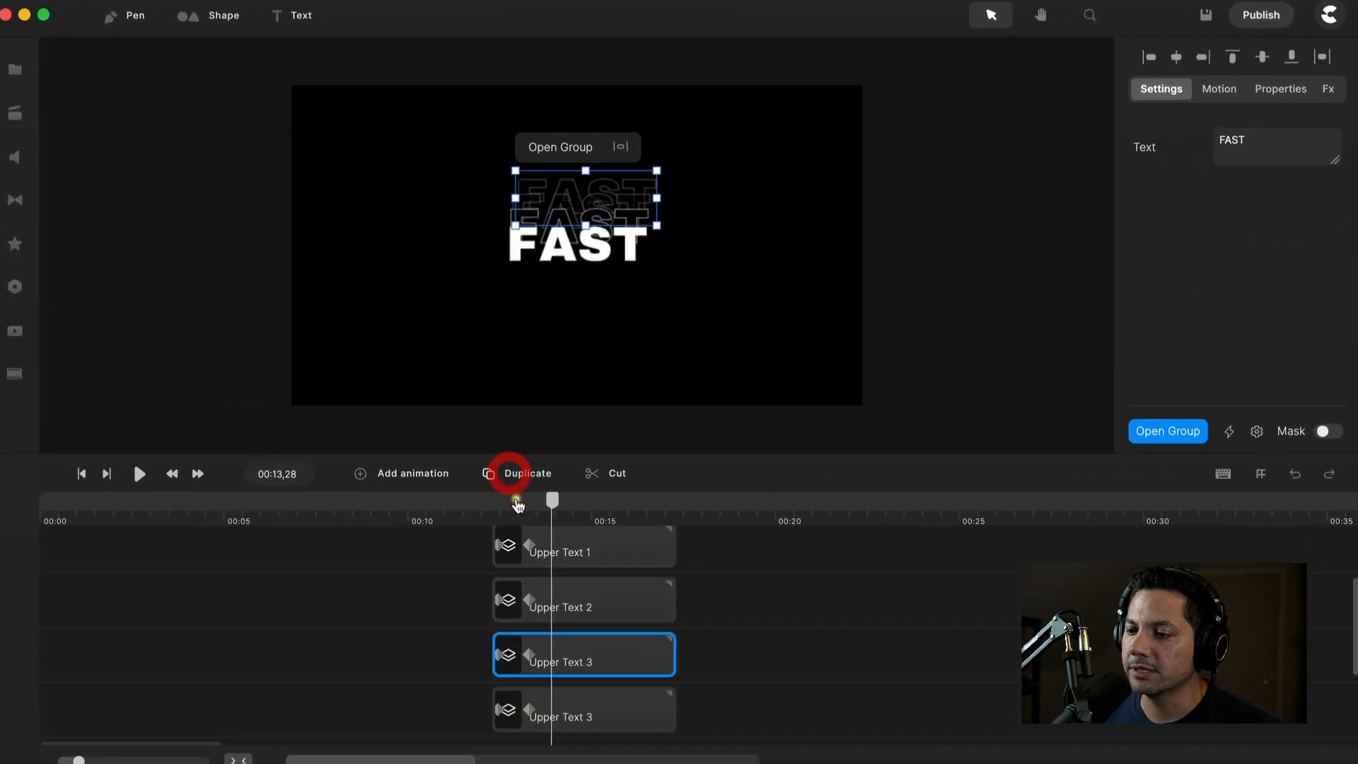
{"action": "left_click", "coordinate": [576, 722]}
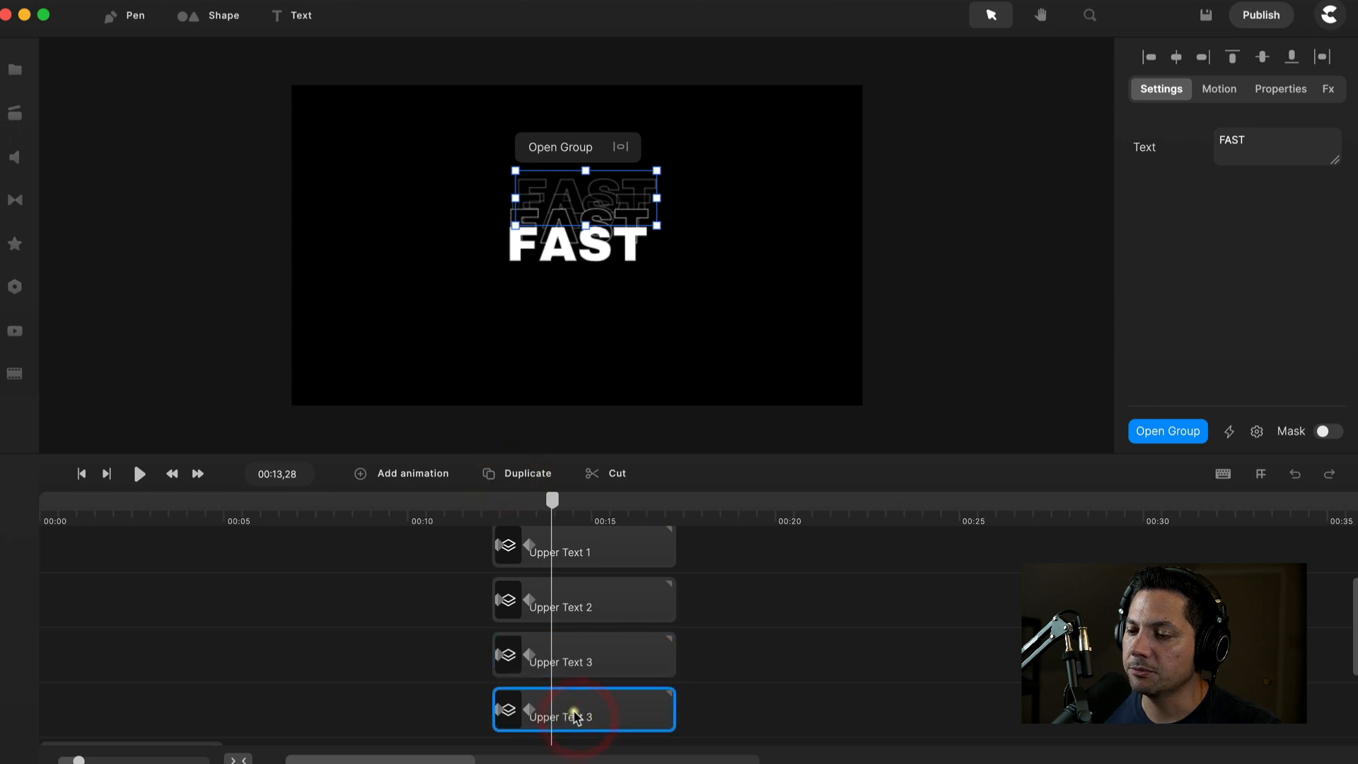
{"action": "right_click", "coordinate": [580, 716]}
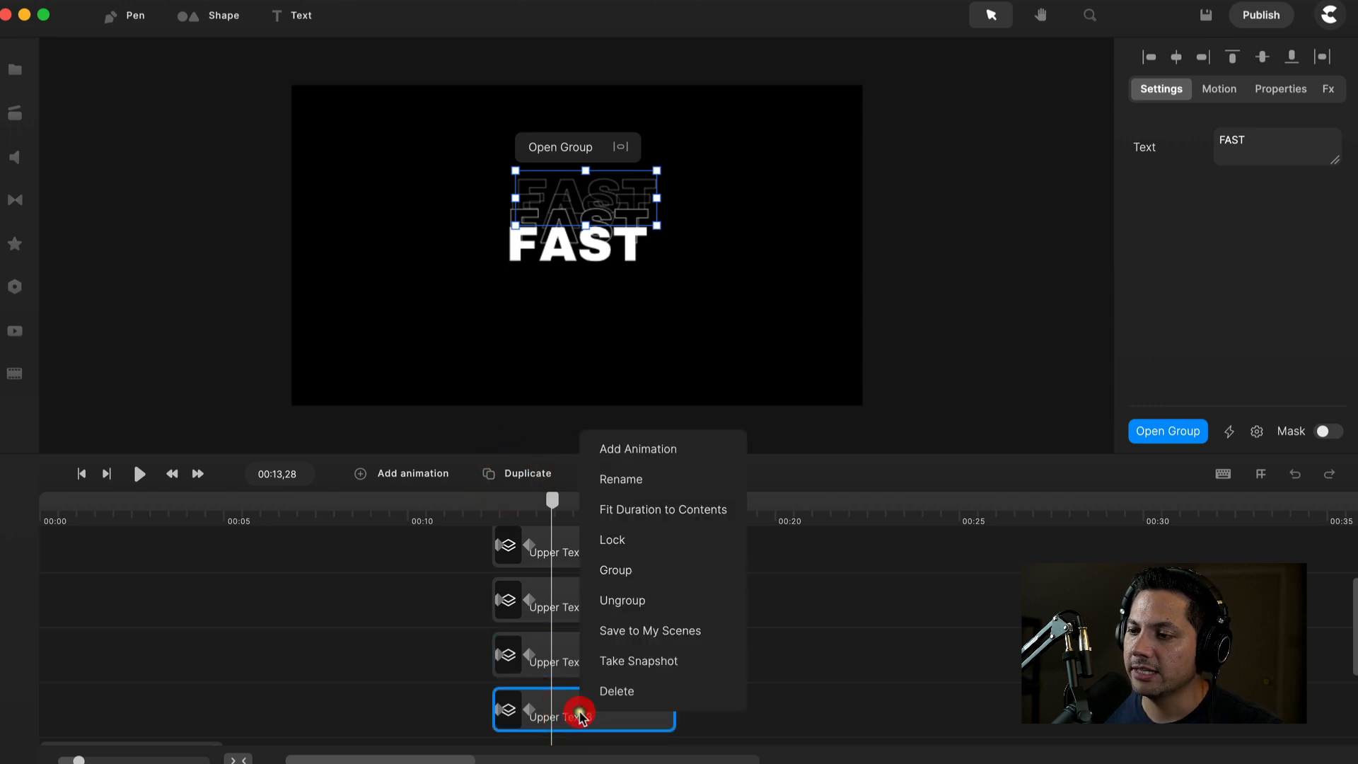
{"action": "left_click", "coordinate": [630, 487]}
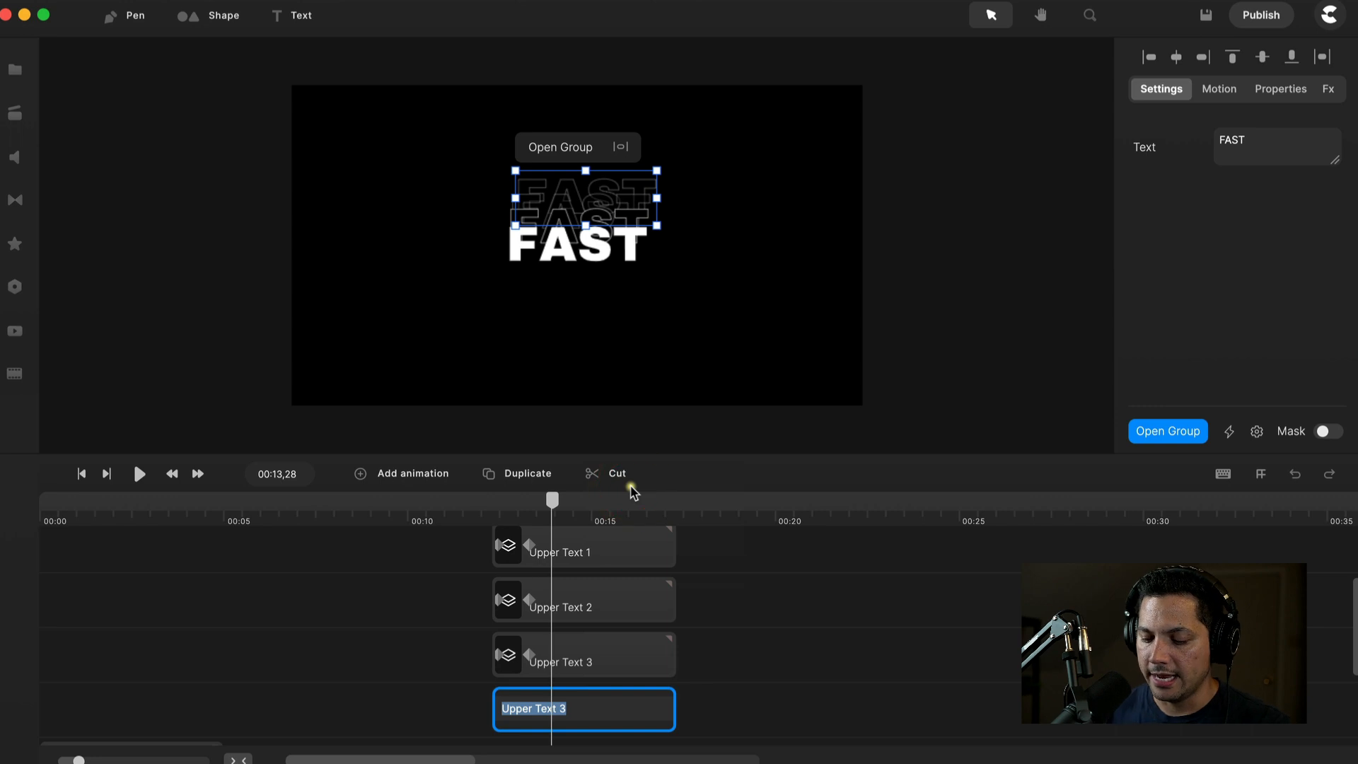
{"action": "type", "text": "Low"}
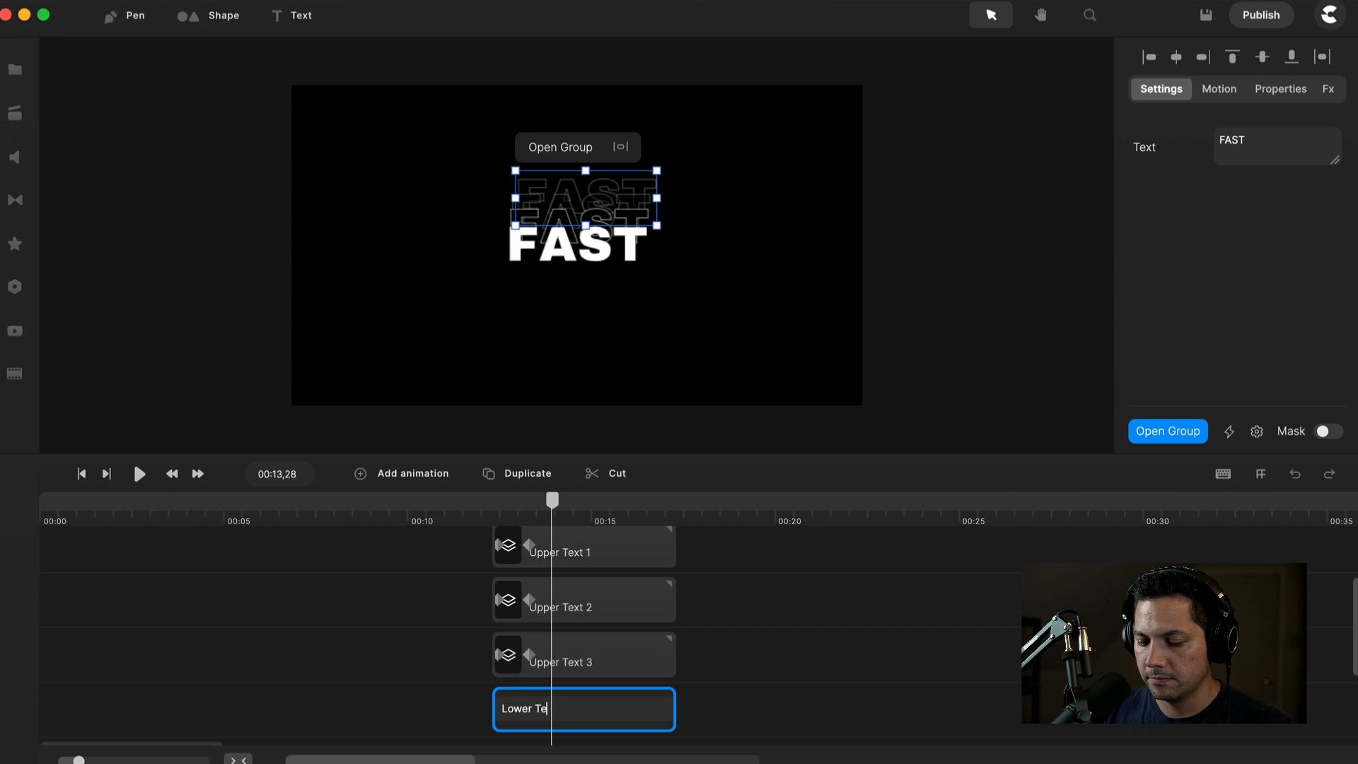
{"action": "key", "text": "Return"}
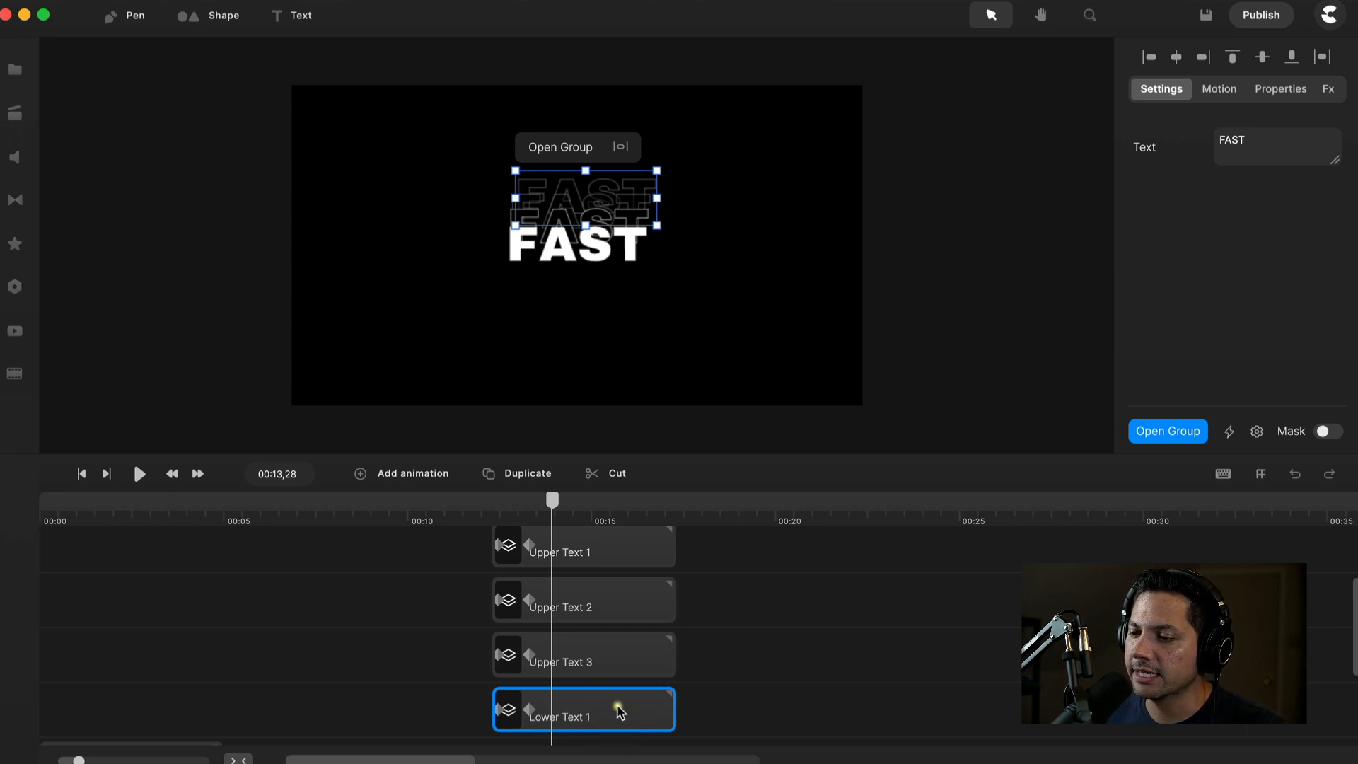
Set the opacity of the Lower Text 1 group to 100%.
{"action": "left_click", "coordinate": [1271, 92]}
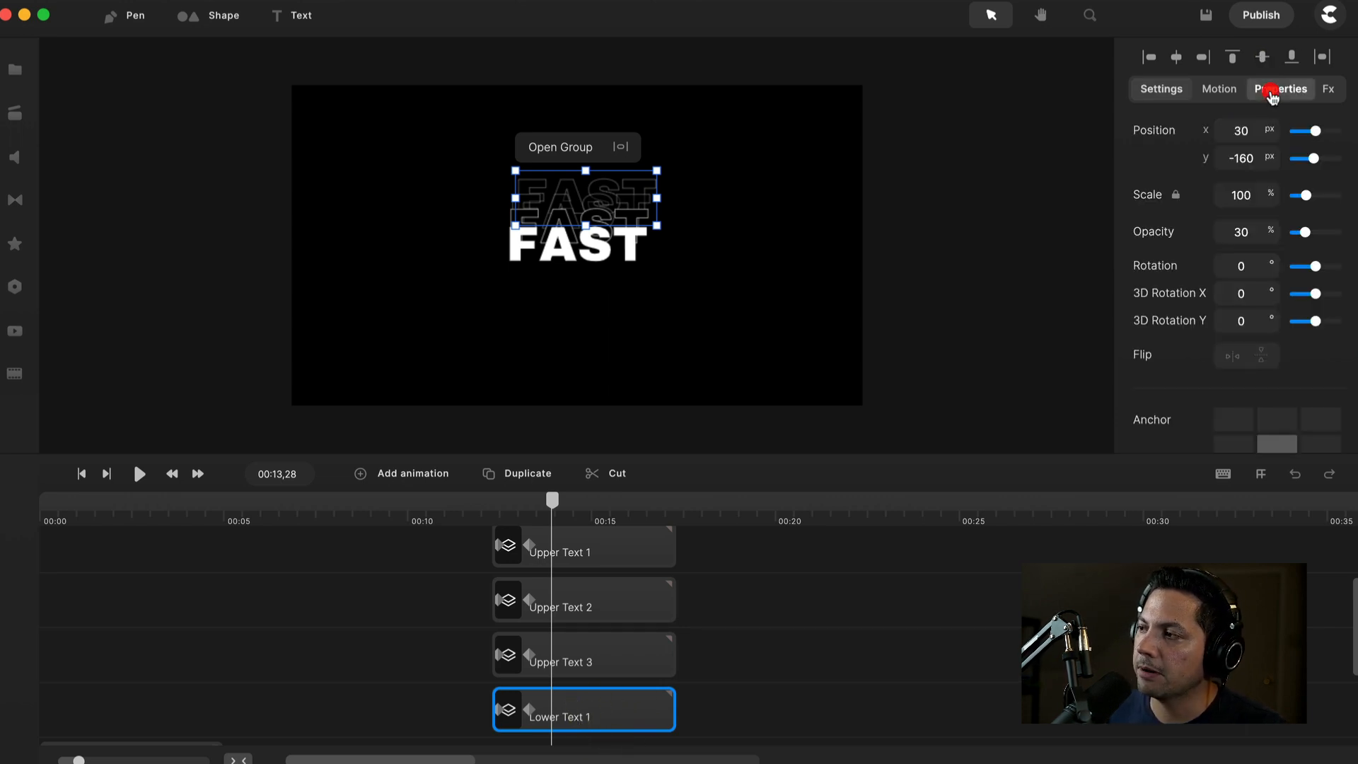
{"action": "double_click", "coordinate": [1248, 232]}
{"action": "type", "text": "100"}
{"action": "key", "text": "Return"}
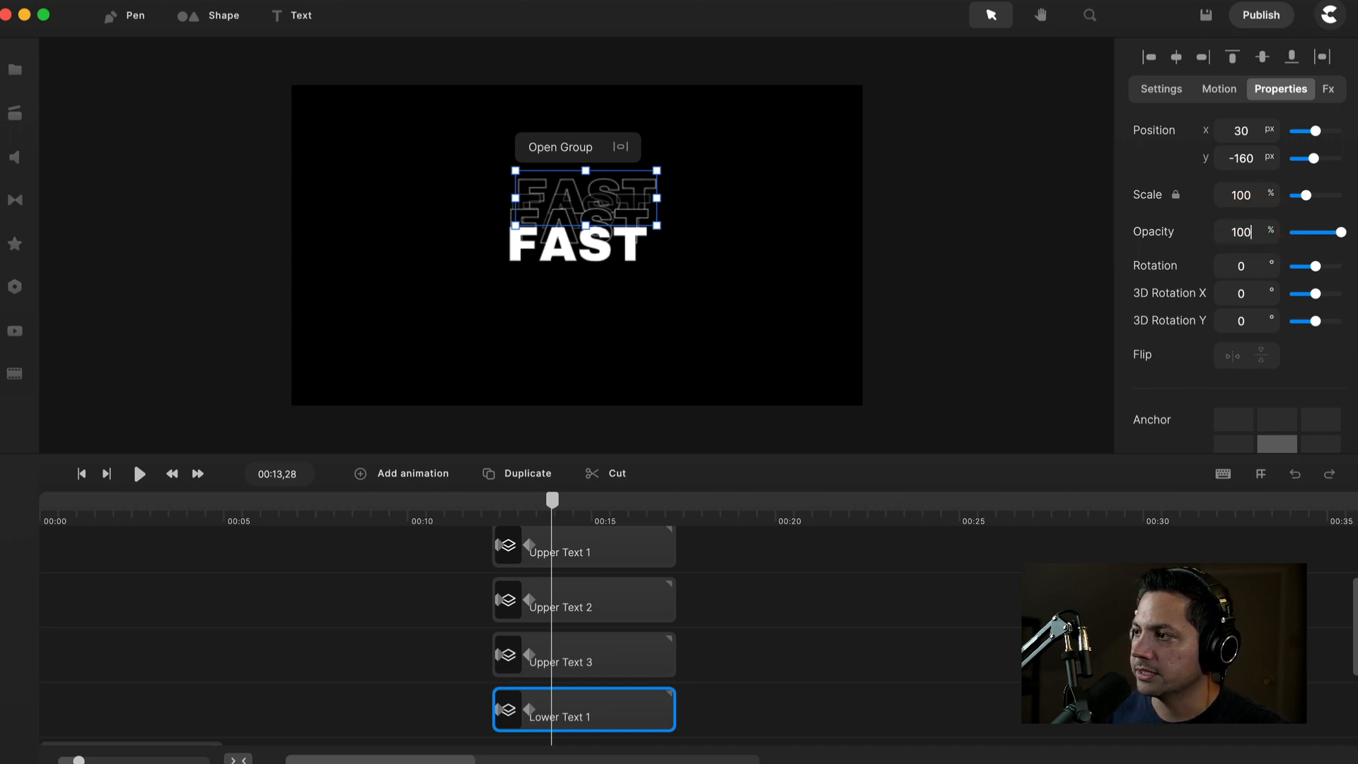
{"action": "left_click", "coordinate": [1178, 382]}
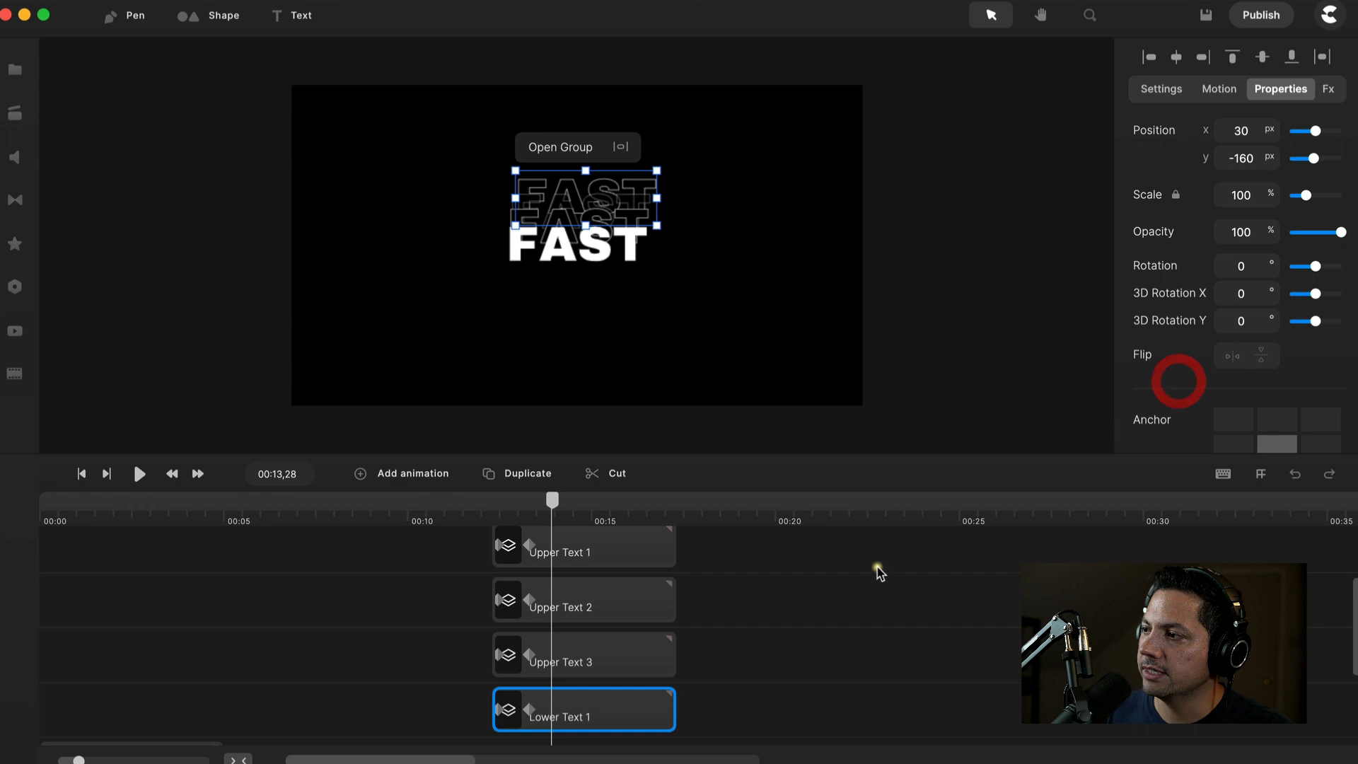
Set the starting position keyframe of the Lower Text 1 group to x 0 px and y 0 px.
{"action": "left_click", "coordinate": [504, 709]}
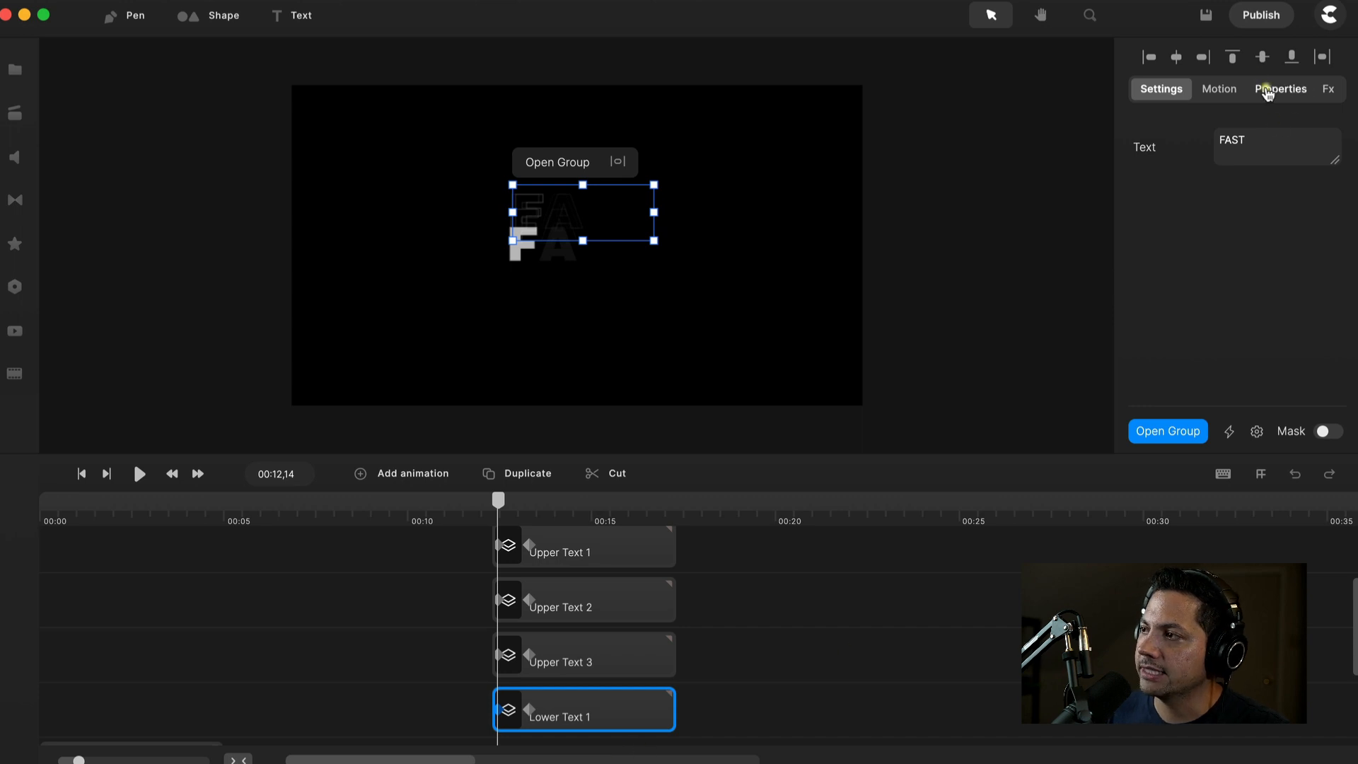
{"action": "left_click", "coordinate": [1267, 90]}
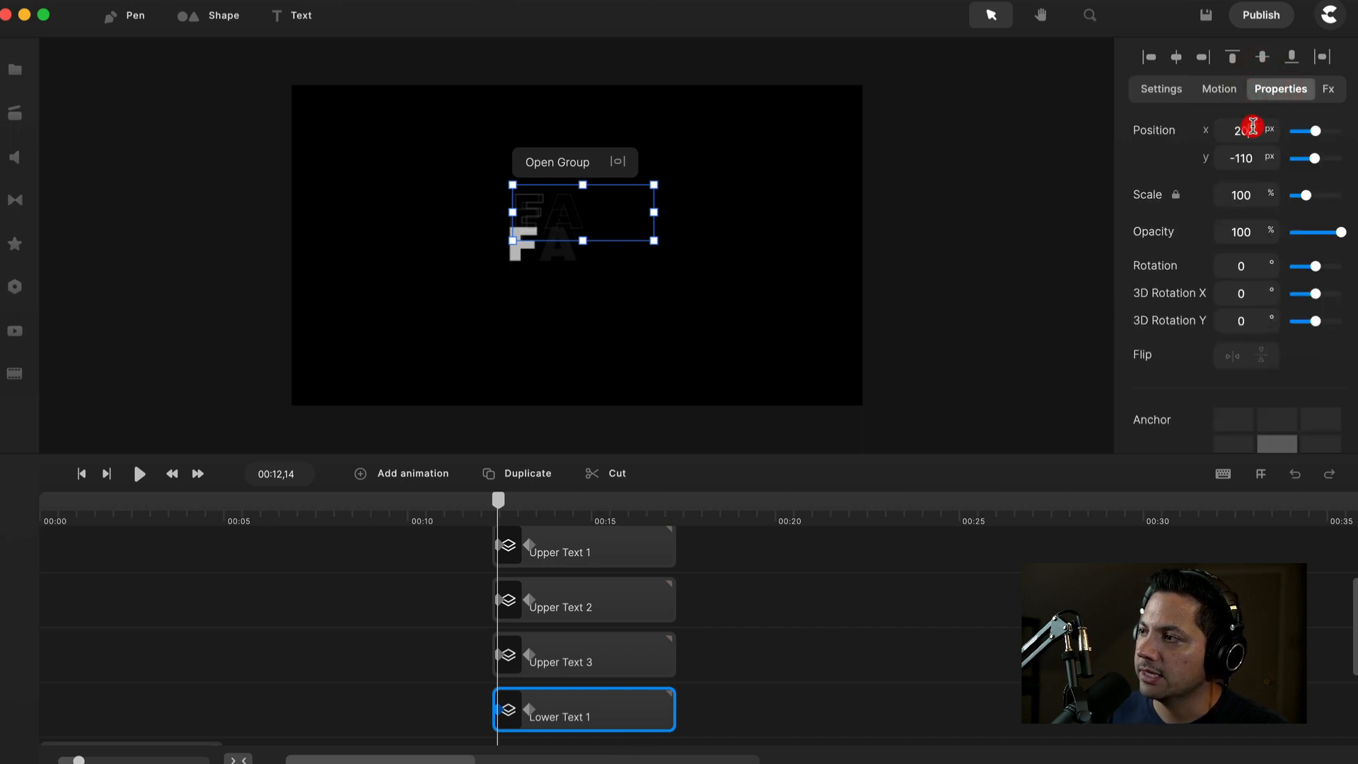
{"action": "left_click_drag", "start_coordinate": [1250, 127], "coordinate": [1228, 128]}
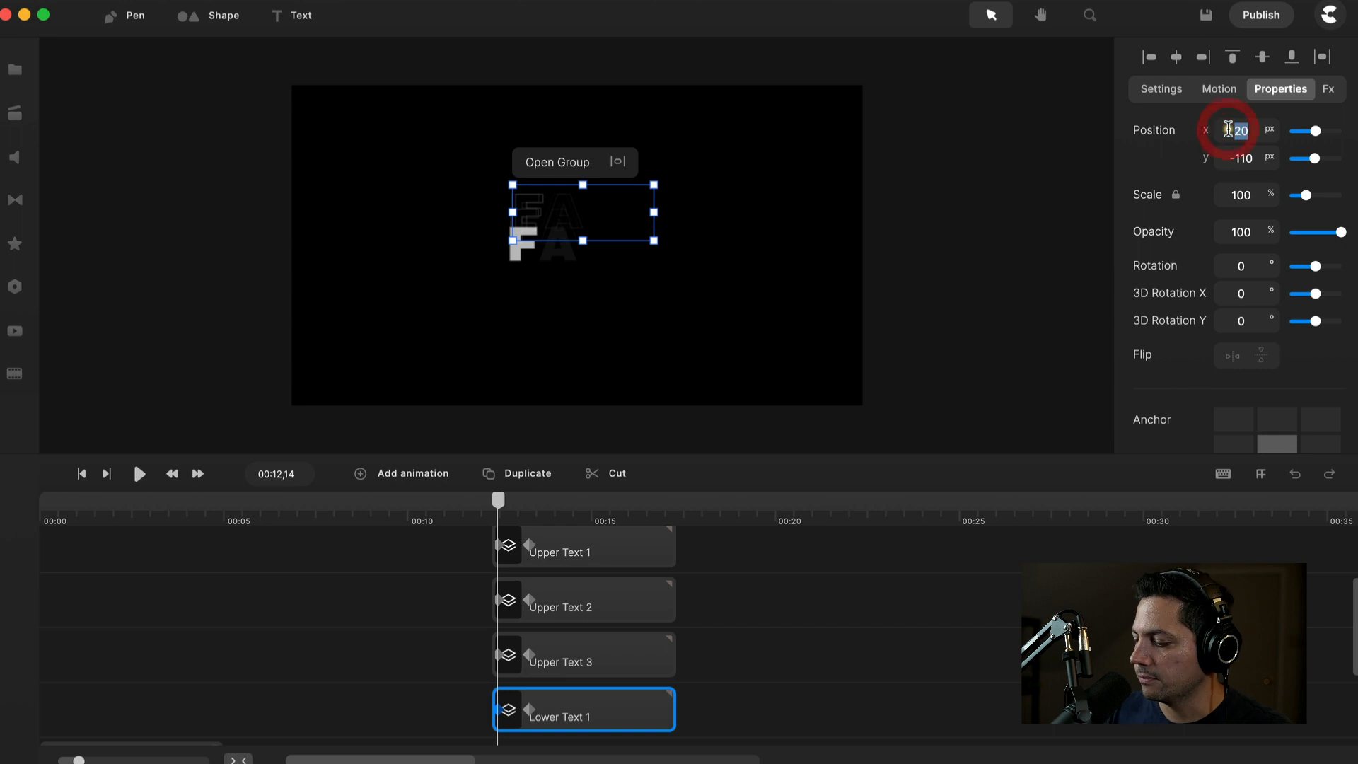
{"action": "type", "text": "0"}
{"action": "key", "text": "Return"}
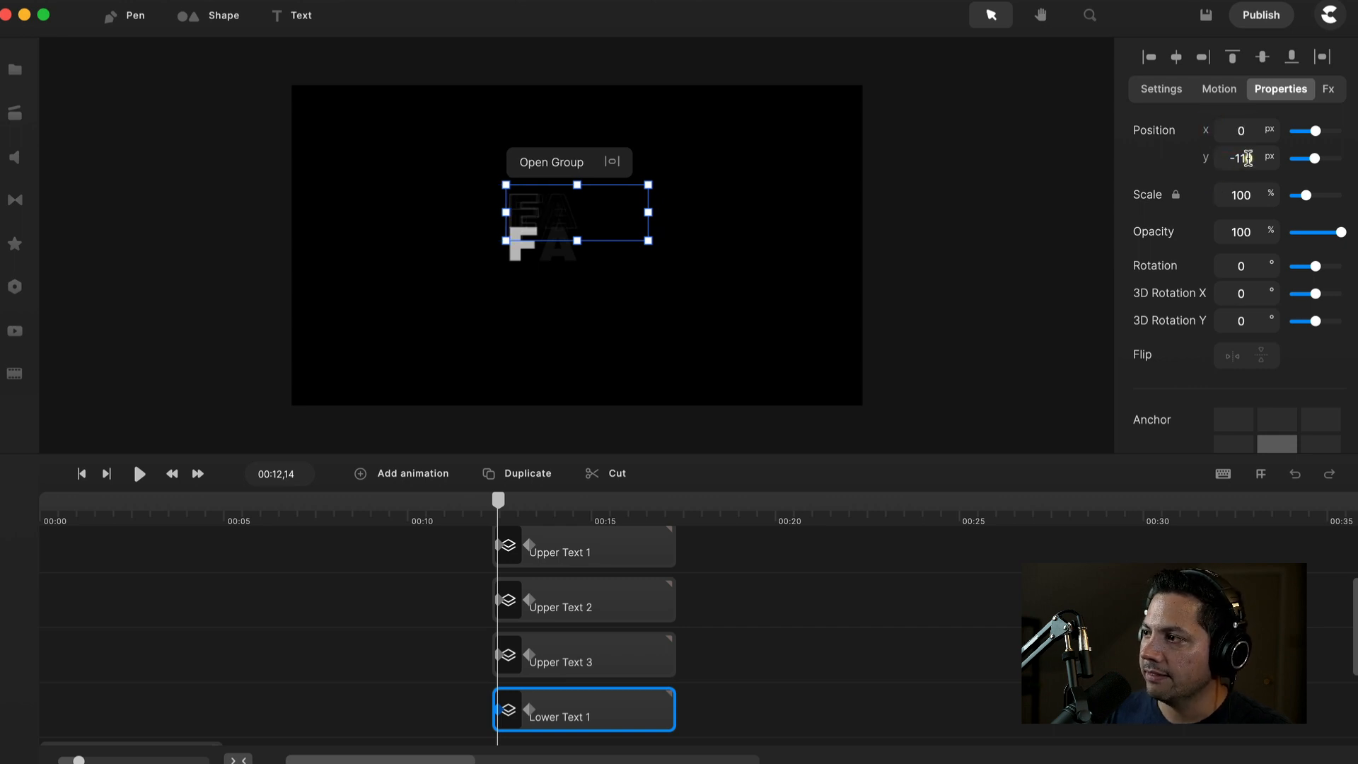
{"action": "double_click", "coordinate": [1247, 158]}
{"action": "type", "text": "0"}
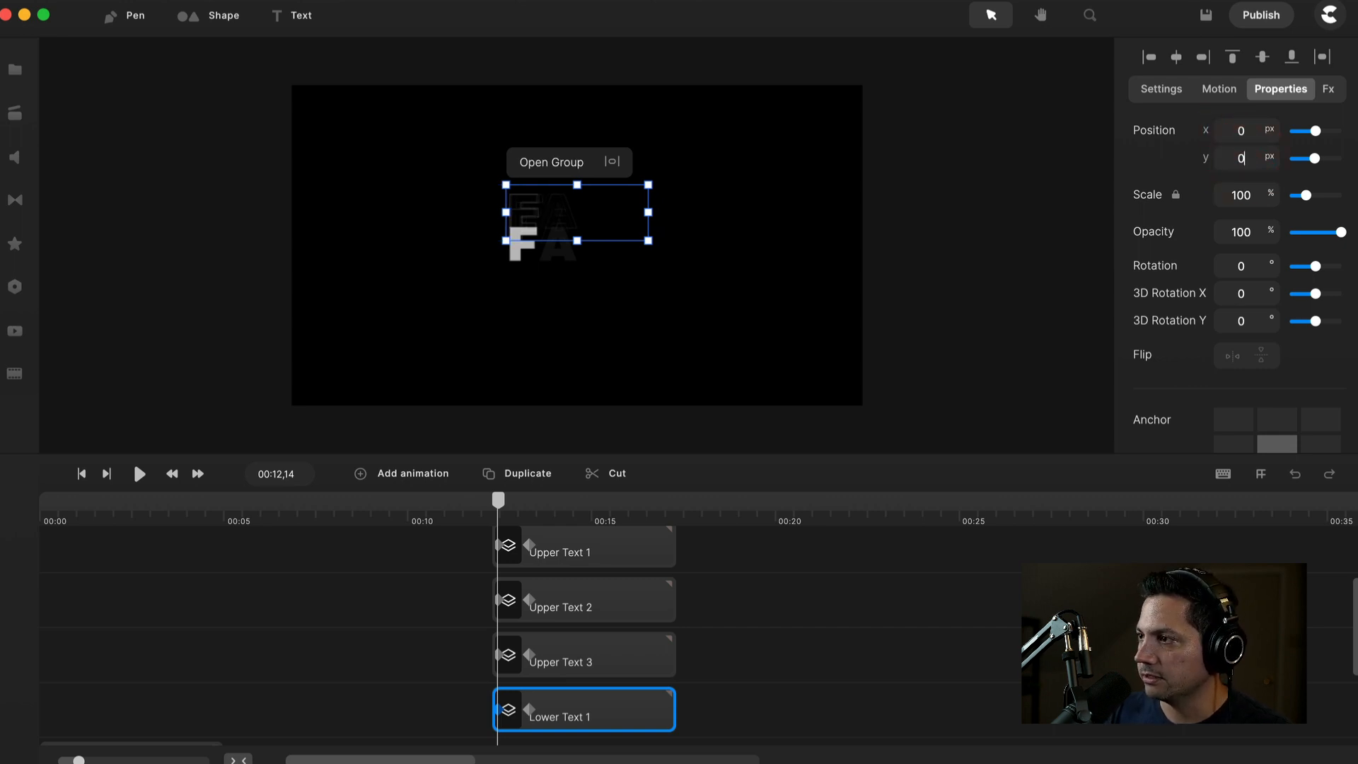
{"action": "key", "text": "Return"}
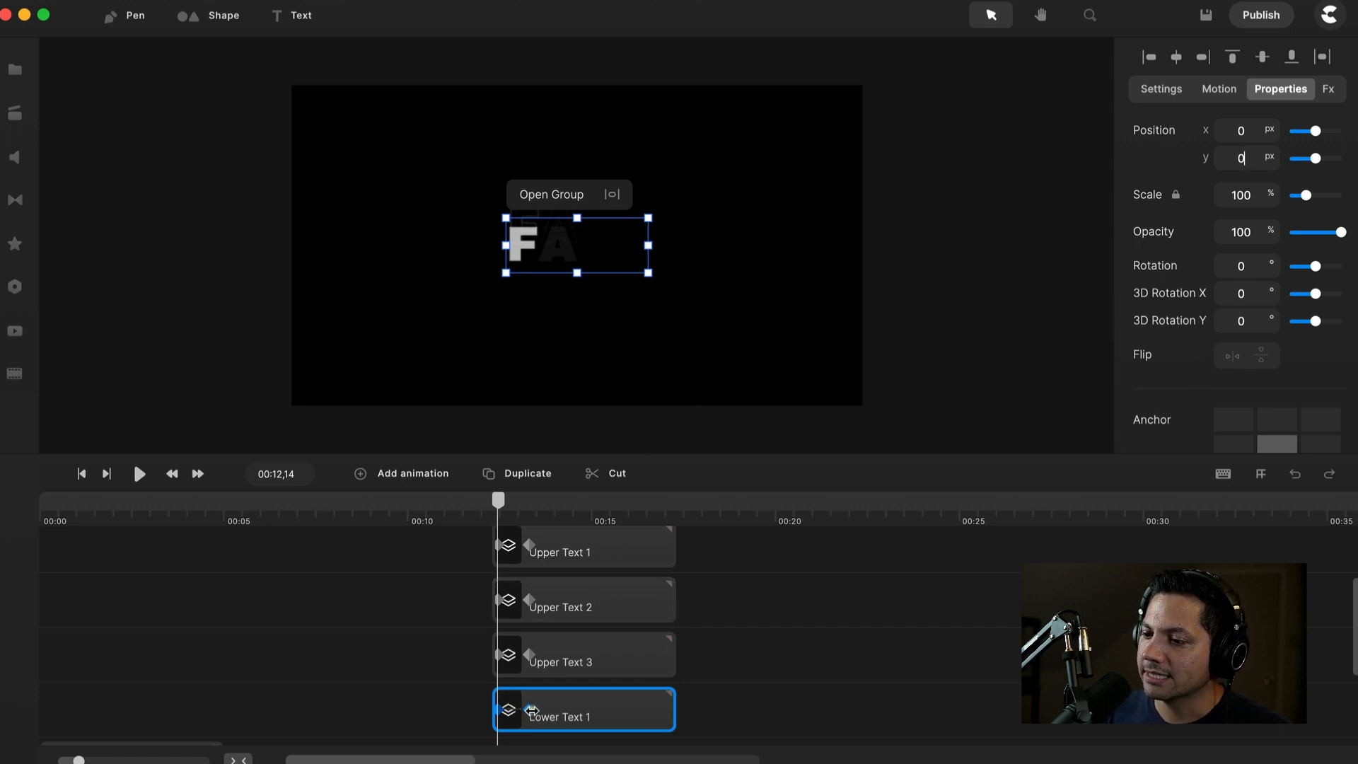
Set the ending position keyframe of the Lower Text 1 group to x 5 px and y 60 px.
{"action": "left_click", "coordinate": [530, 709]}
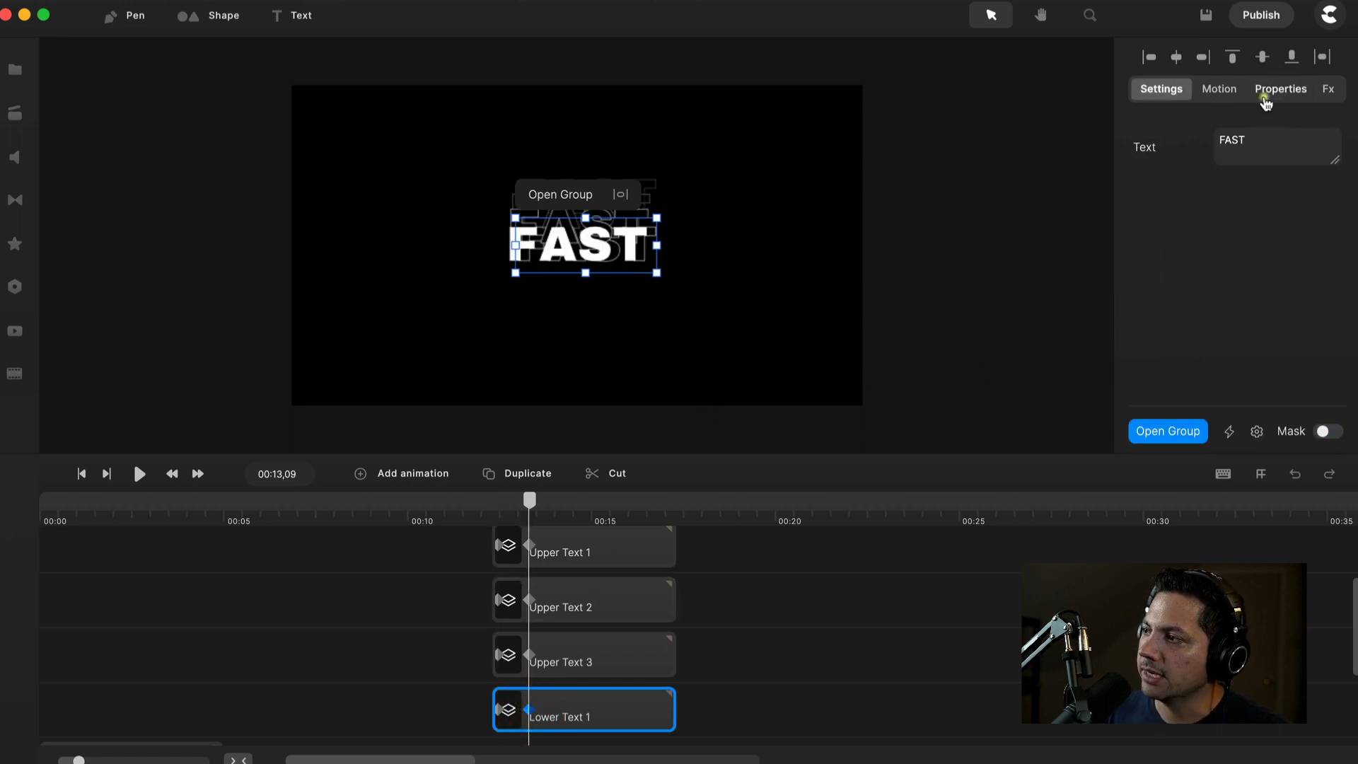
{"action": "left_click", "coordinate": [1267, 90]}
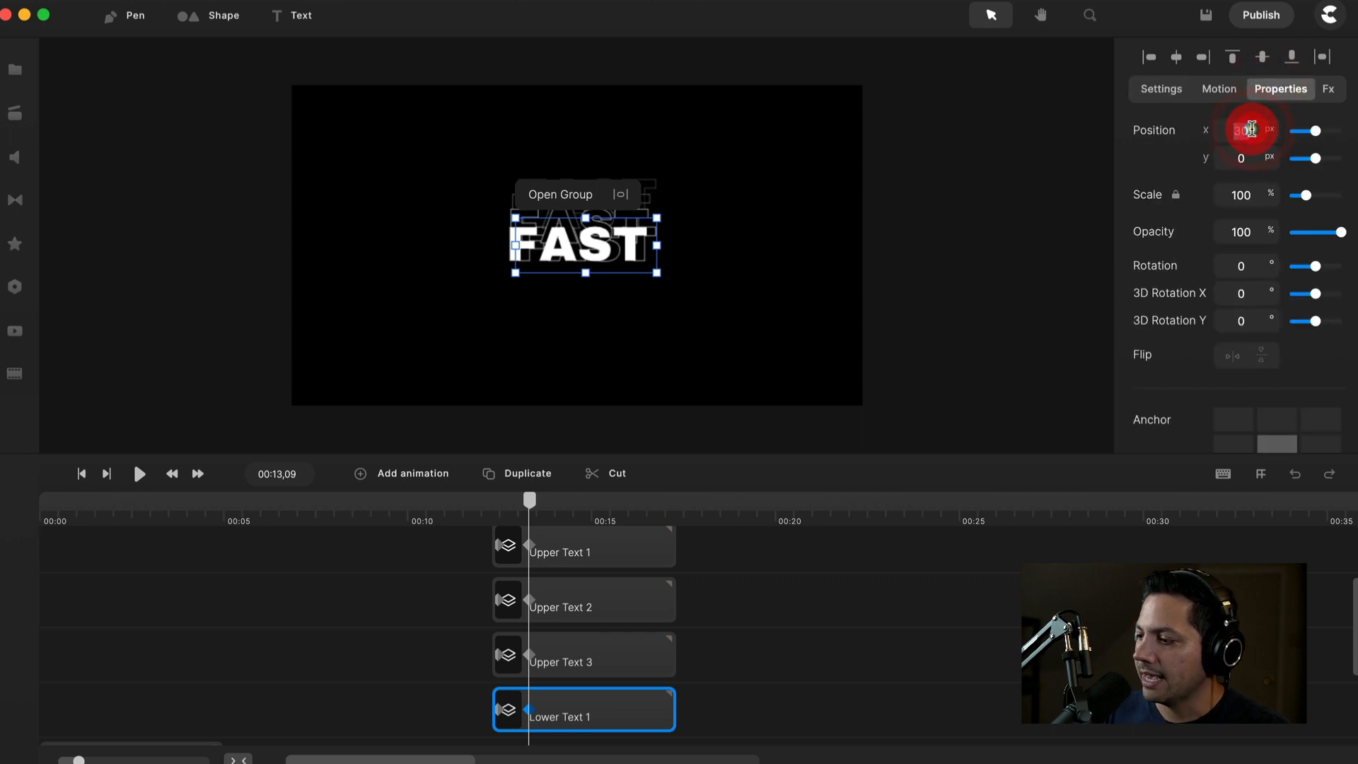
{"action": "double_click", "coordinate": [1250, 129]}
{"action": "type", "text": "5"}
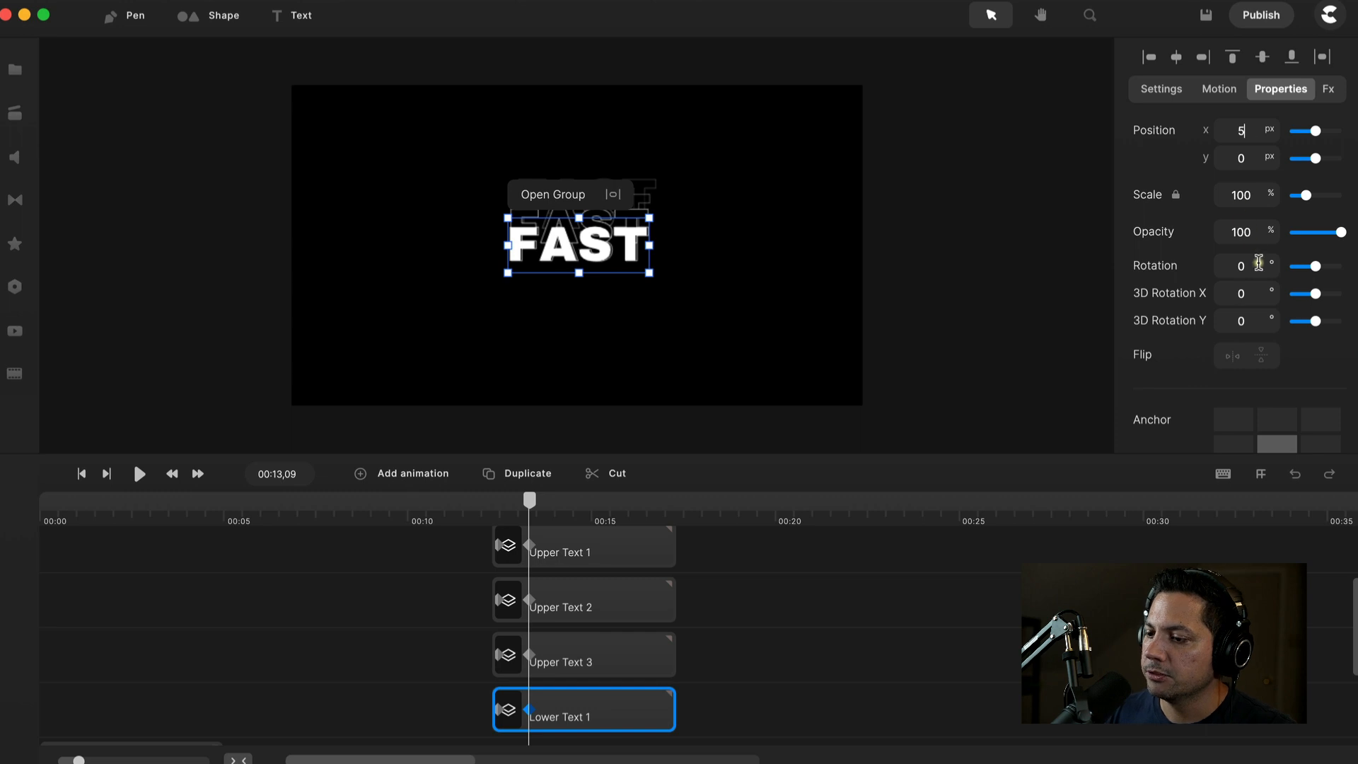
{"action": "left_click", "coordinate": [1229, 162]}
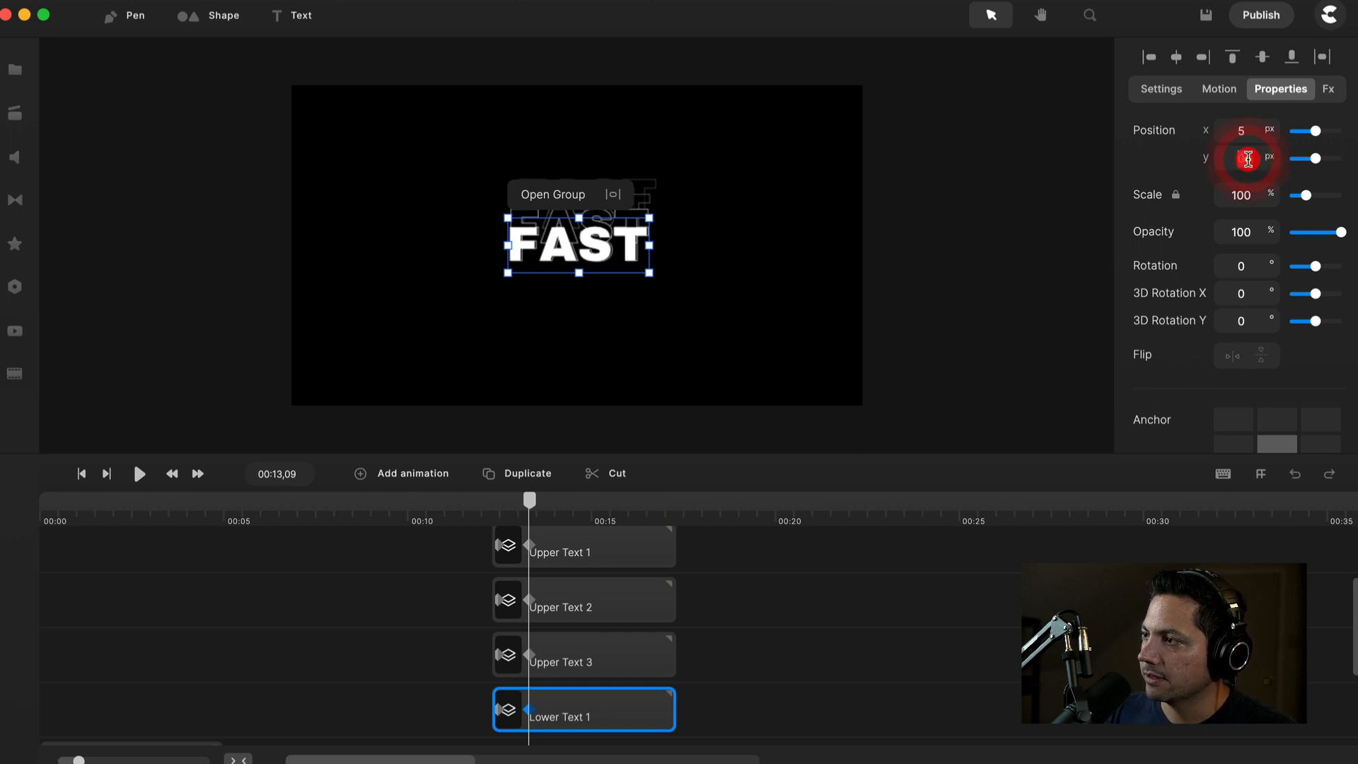
{"action": "double_click", "coordinate": [1247, 159]}
{"action": "type", "text": "60"}
{"action": "key", "text": "Return"}
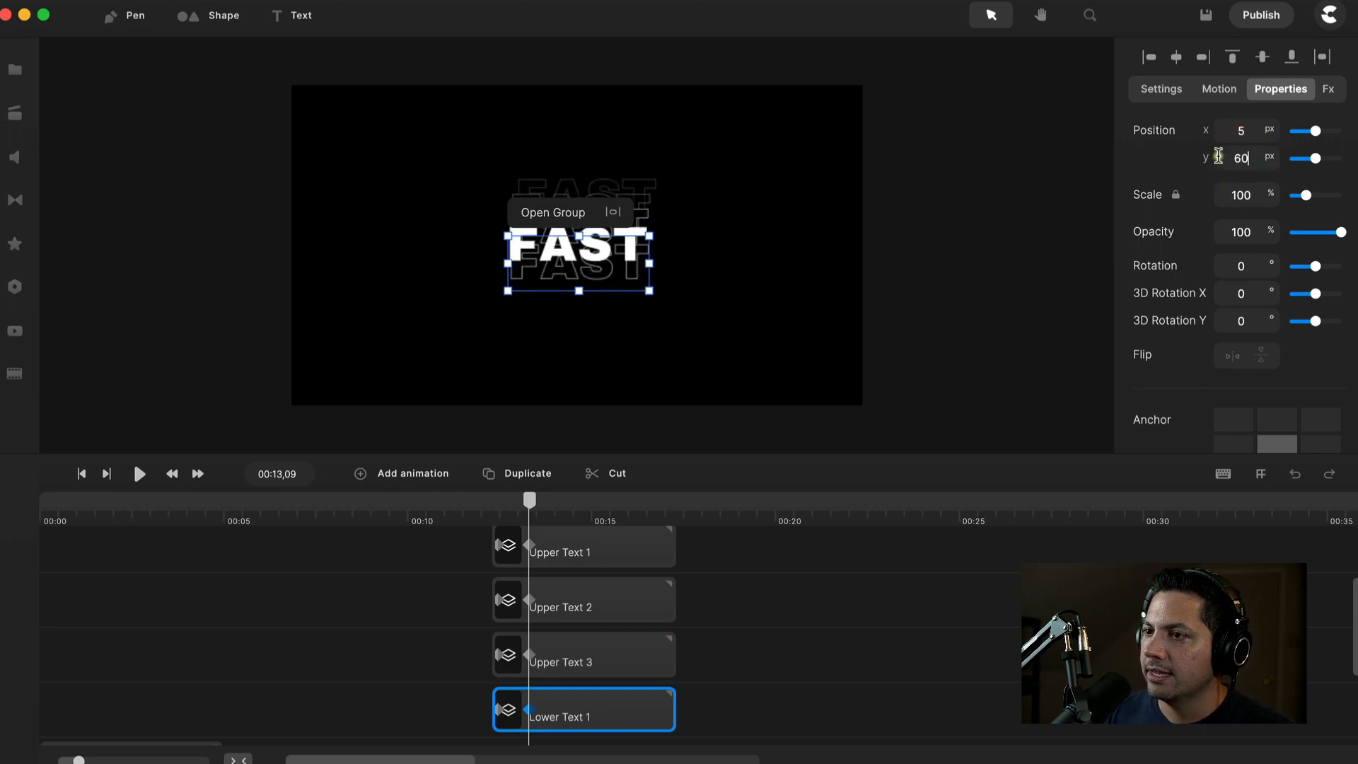
Return to the starting keyframe of Lower Text 1 and reset its position to x 0 px and y 0 px.
{"action": "left_click_drag", "start_coordinate": [530, 500], "coordinate": [513, 508]}
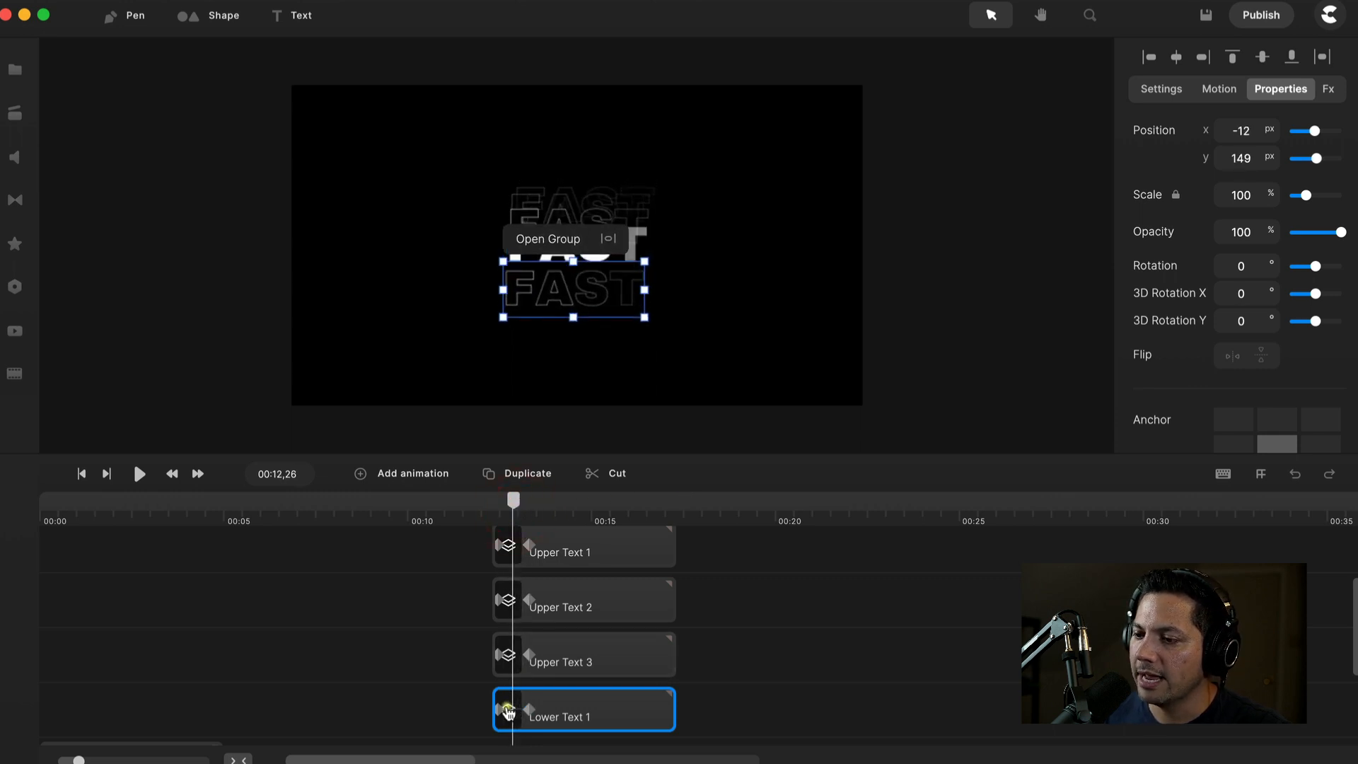
{"action": "left_click", "coordinate": [503, 712]}
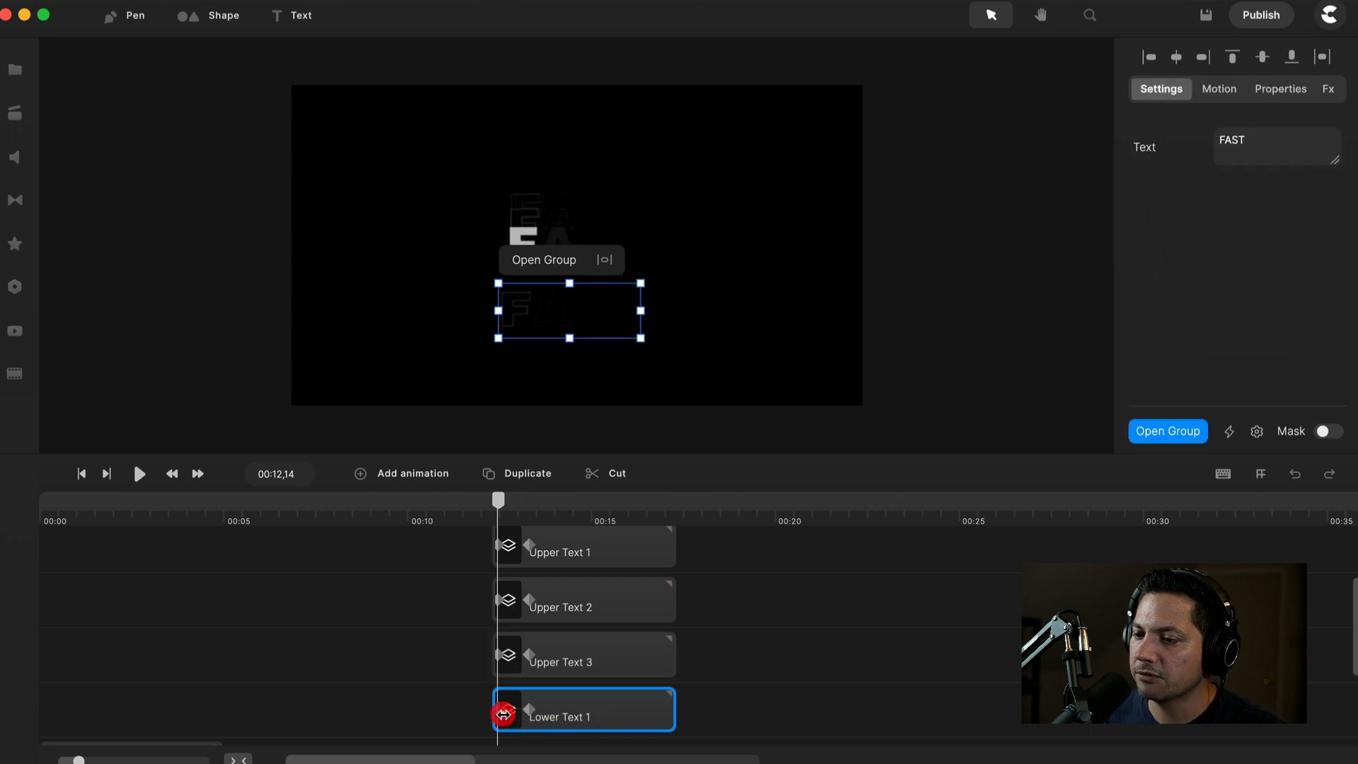
{"action": "left_click", "coordinate": [1259, 91]}
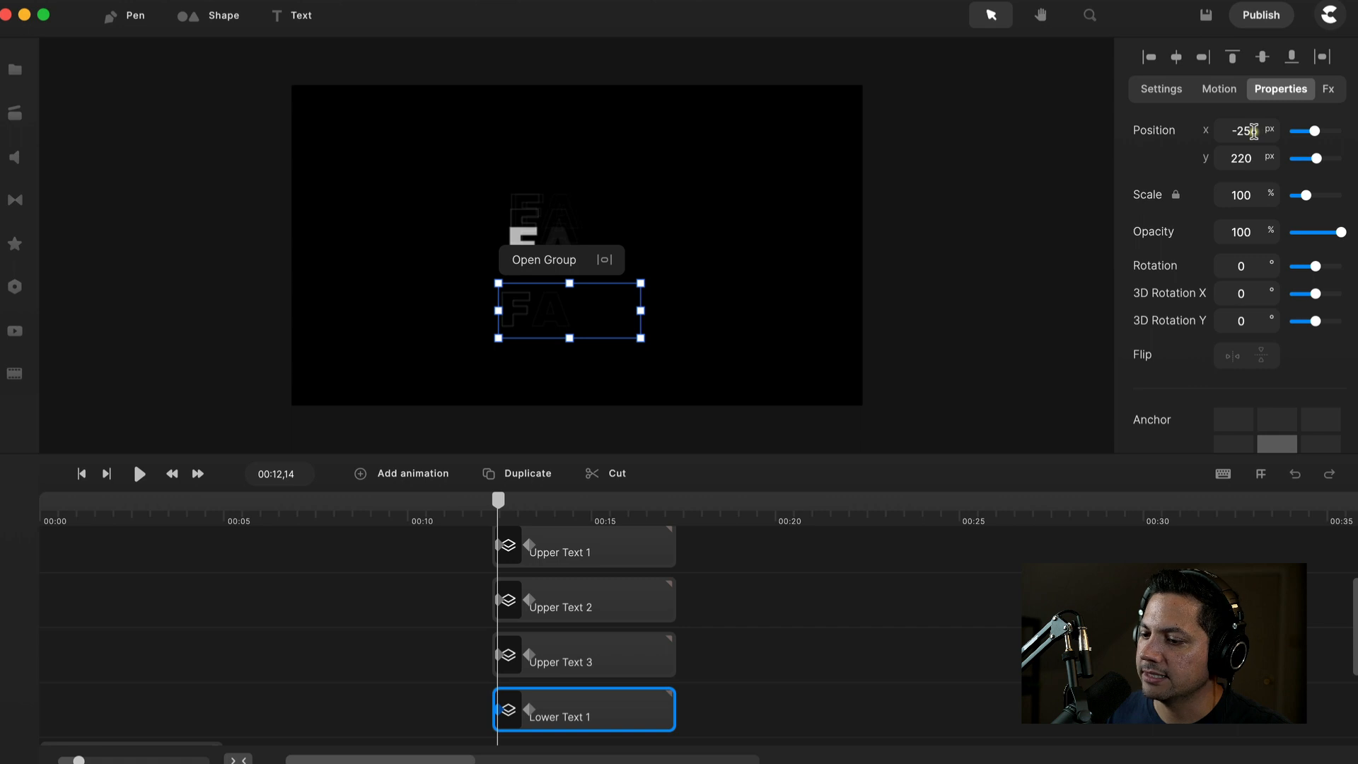
{"action": "double_click", "coordinate": [1253, 131]}
{"action": "type", "text": "0"}
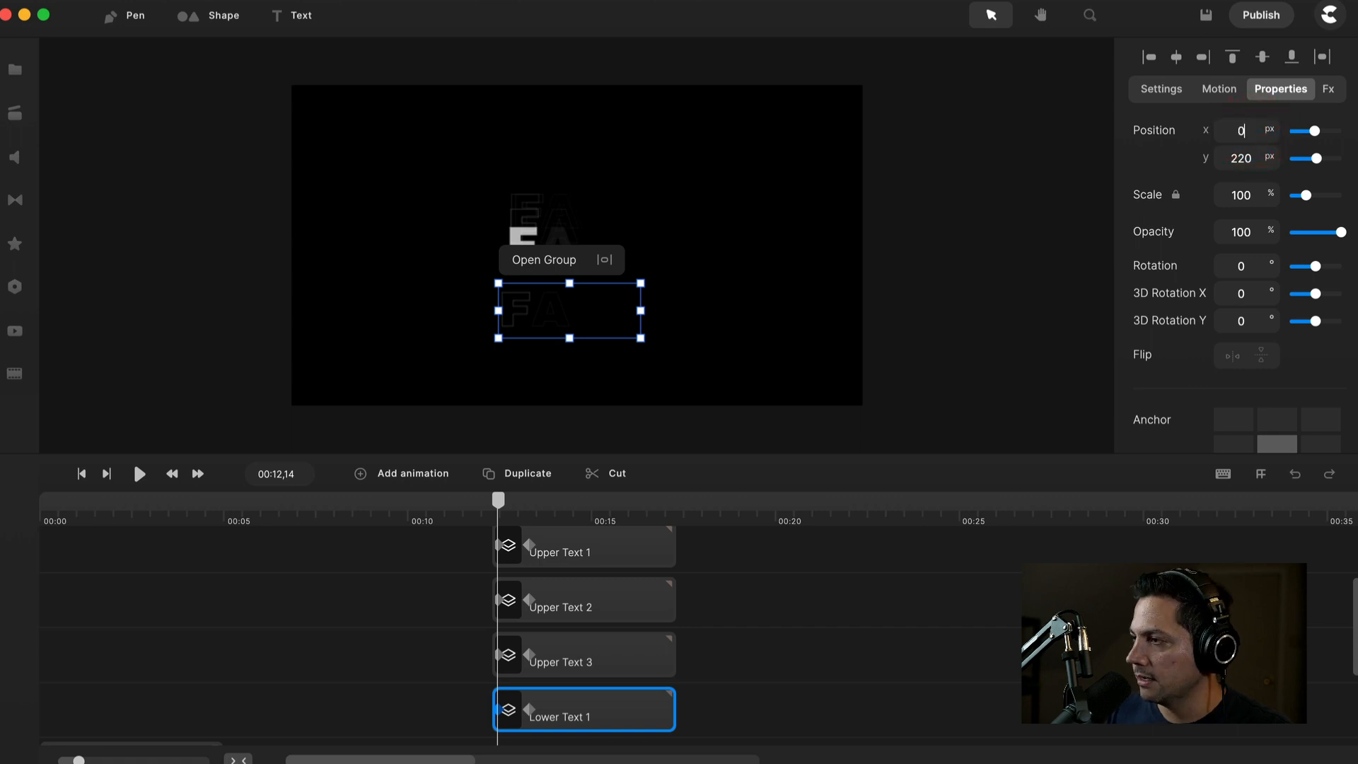
{"action": "key", "text": "Return"}
{"action": "double_click", "coordinate": [1248, 155]}
{"action": "type", "text": "0"}
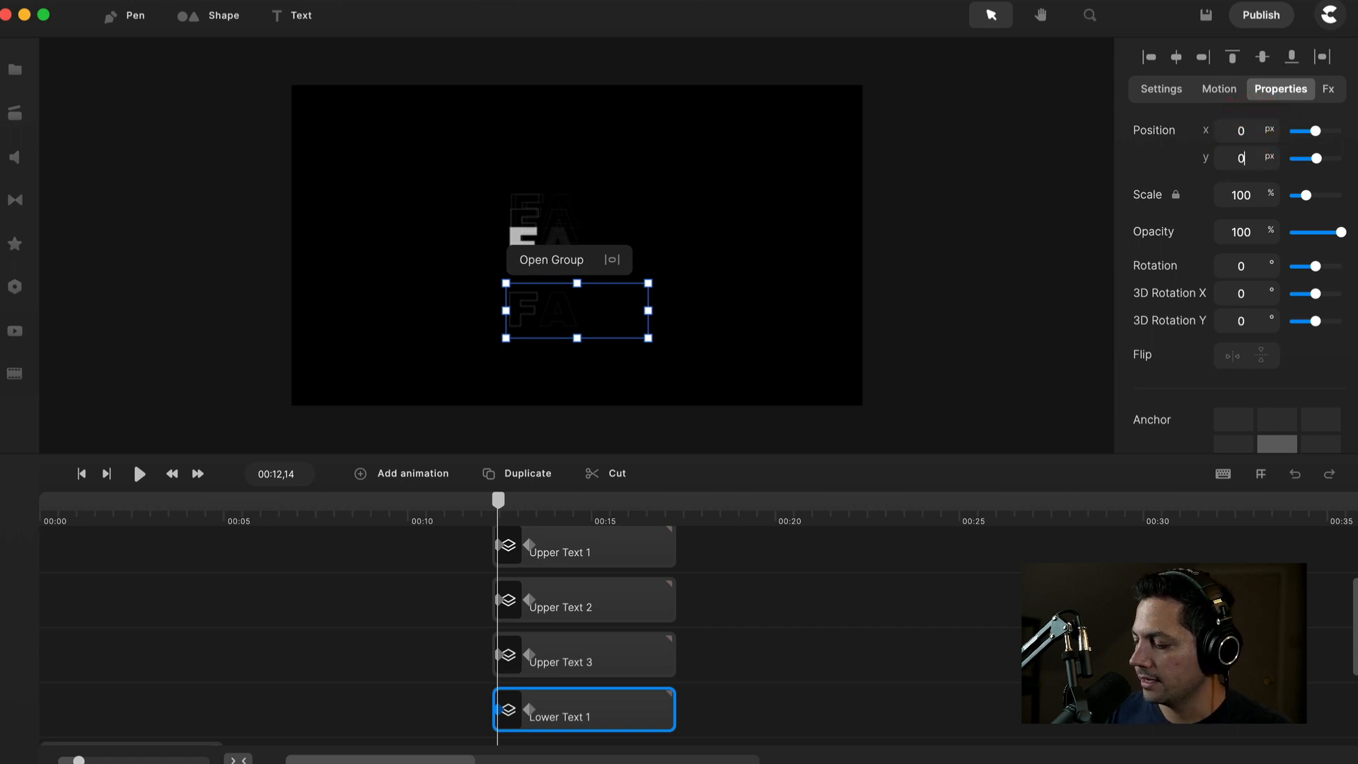
{"action": "key", "text": "Return"}
Play the scene from the start of the Lower Text 1 group to review its downward movement.
{"action": "mouse_move", "coordinate": [500, 501]}
{"action": "left_mouse_down"}
{"action": "mouse_move", "coordinate": [528, 504]}
{"action": "mouse_move", "coordinate": [503, 507]}
{"action": "left_mouse_up"}
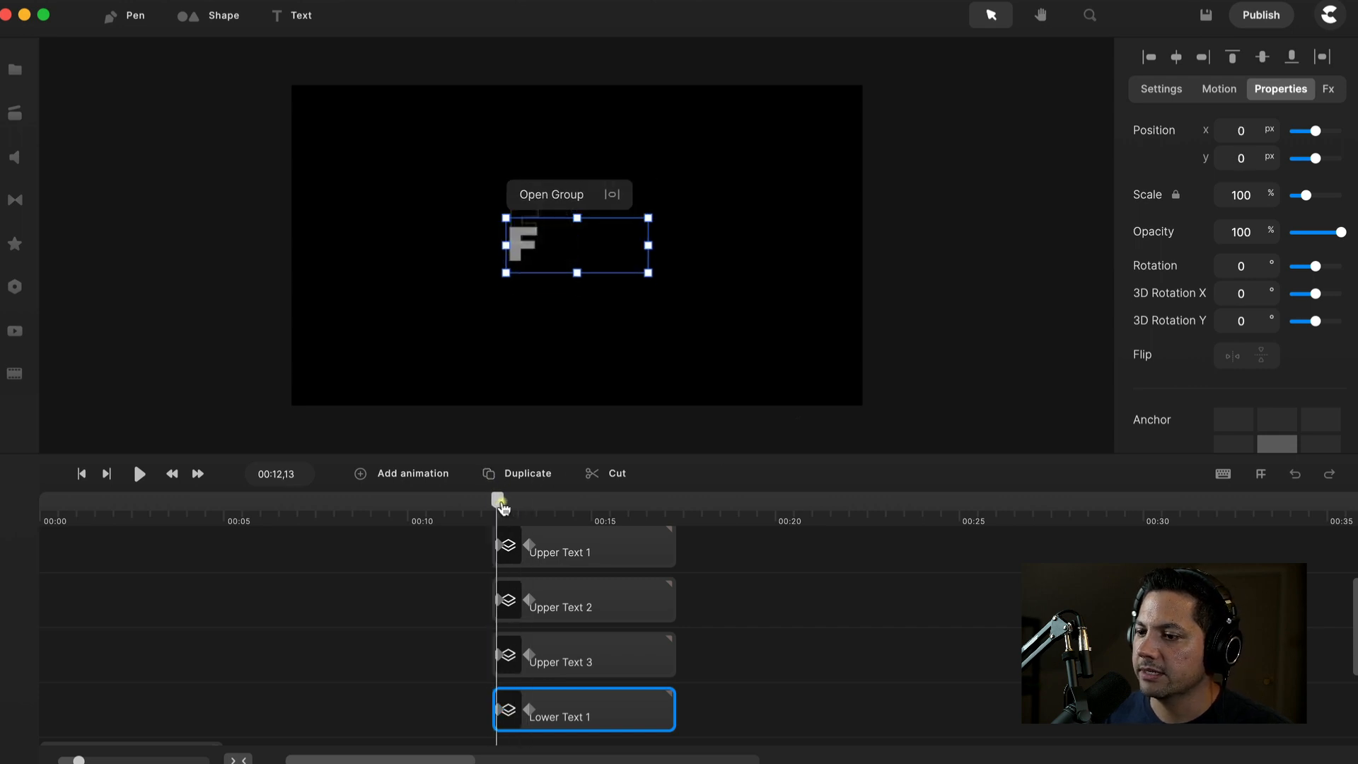
{"action": "key", "text": "space"}
{"action": "key", "text": "space"}
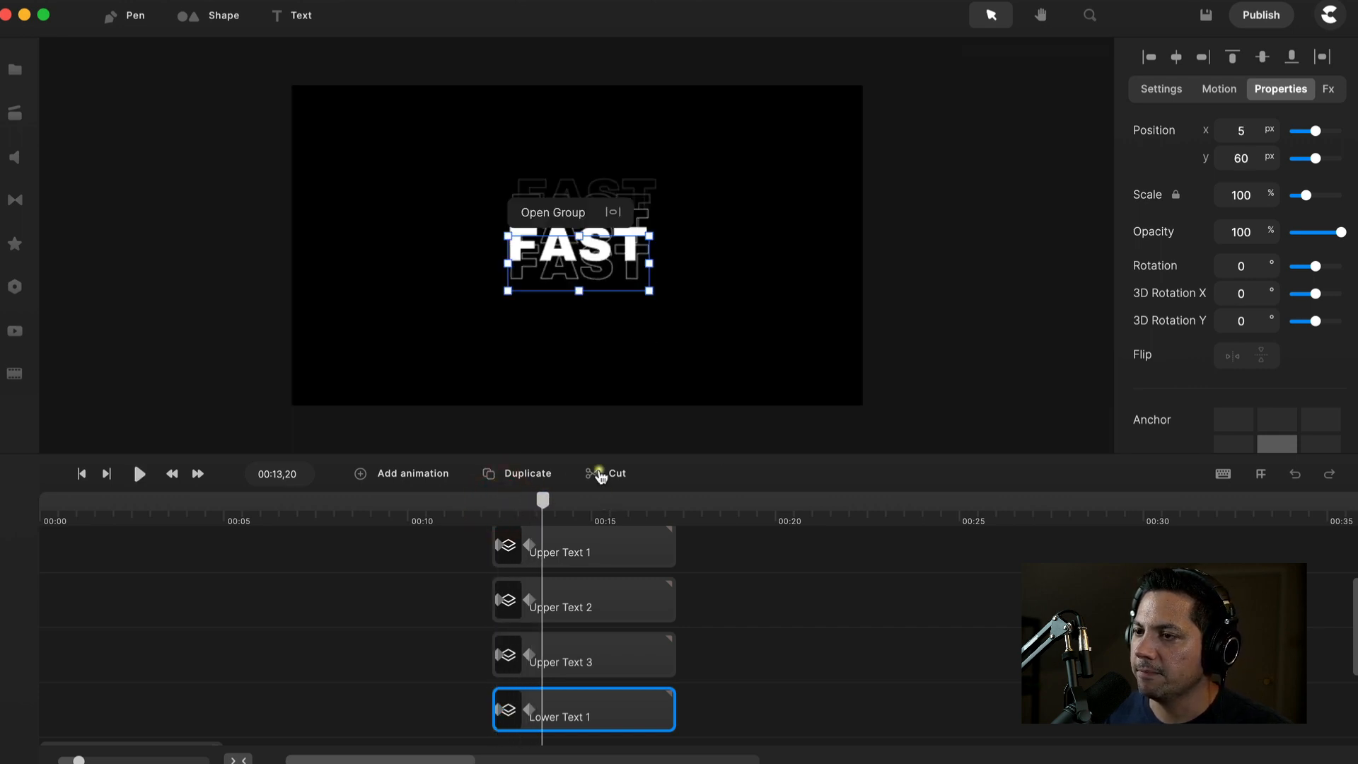
Duplicate the Lower Text 1 group and rename the lower copy Lower Text 2.
{"action": "scroll", "coordinate": [581, 663], "scroll_direction": "down", "scroll_amount": 1}
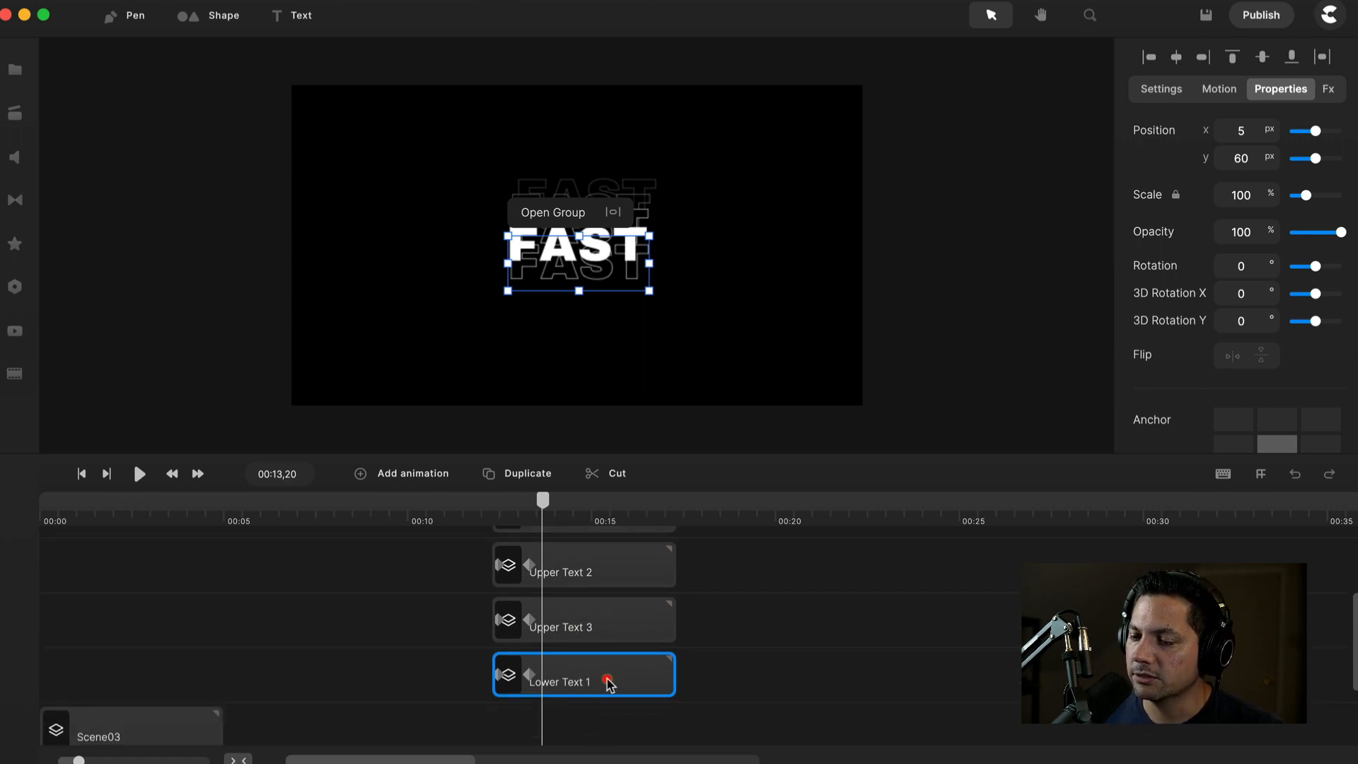
{"action": "left_click", "coordinate": [530, 472]}
{"action": "scroll", "coordinate": [693, 707], "scroll_direction": "down", "scroll_amount": 2}
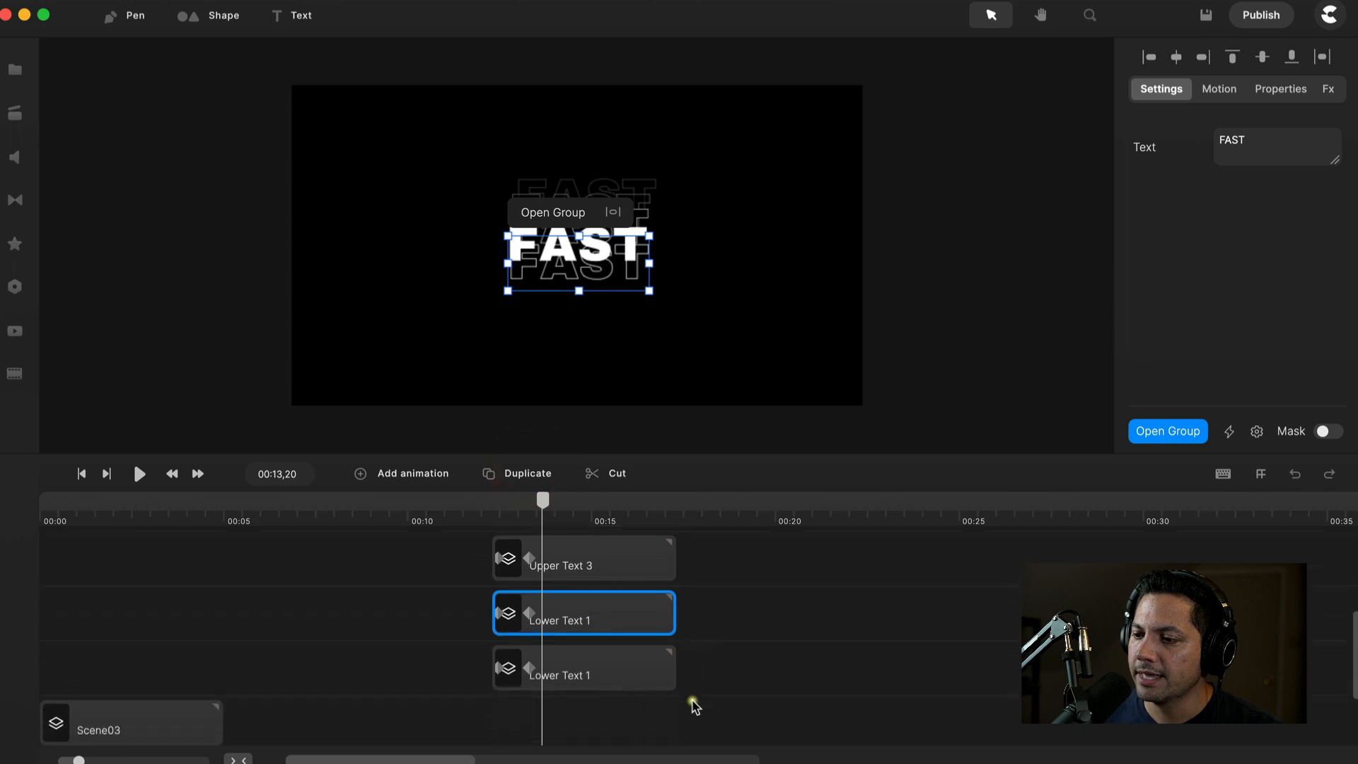
{"action": "left_click", "coordinate": [572, 680]}
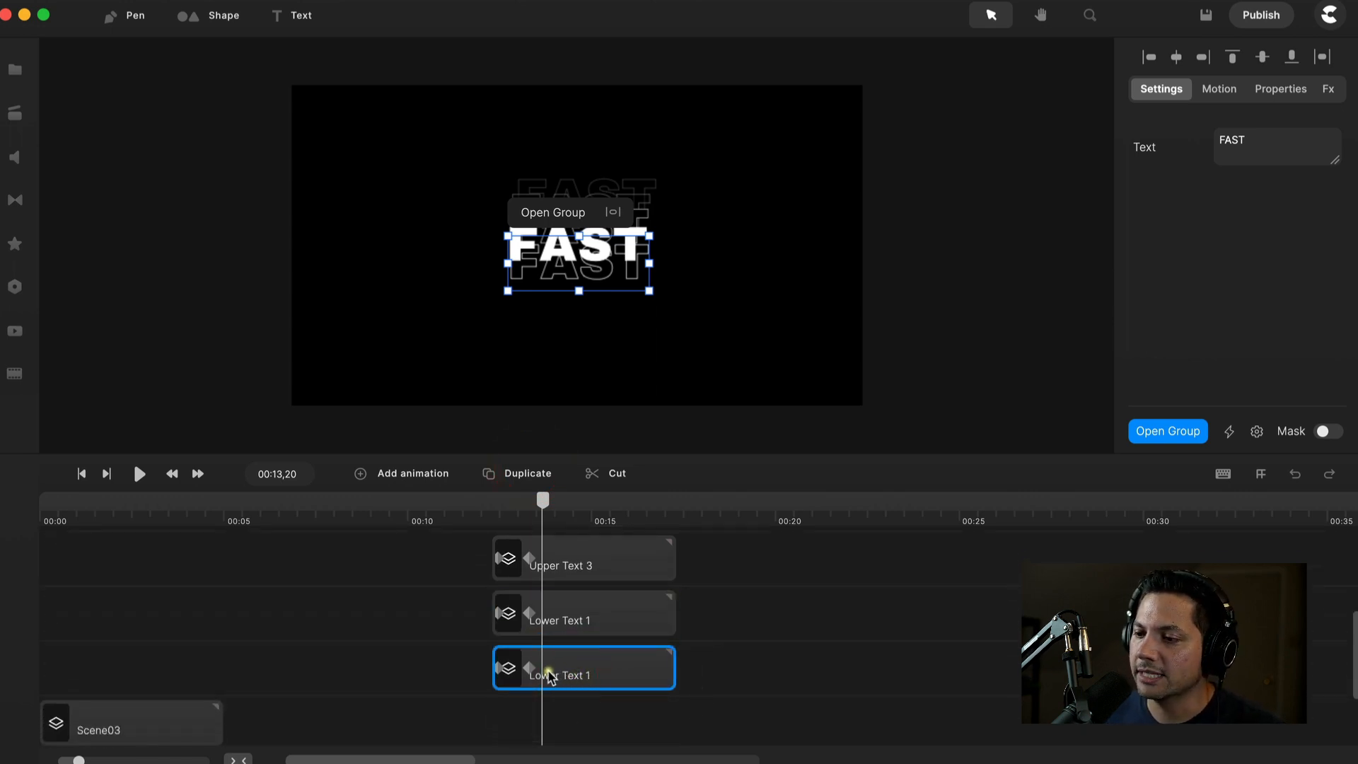
{"action": "right_click", "coordinate": [608, 678]}
{"action": "left_click", "coordinate": [668, 444]}
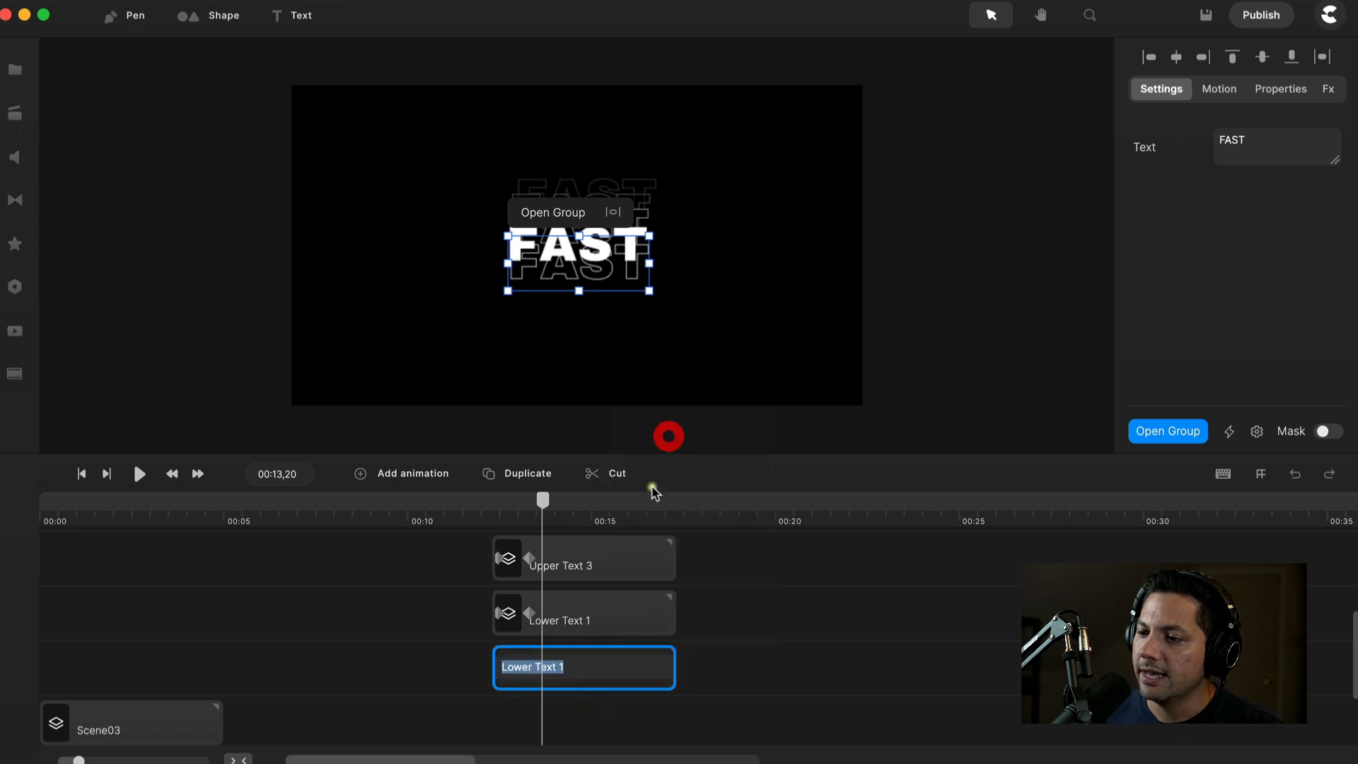
{"action": "left_click", "coordinate": [589, 668]}
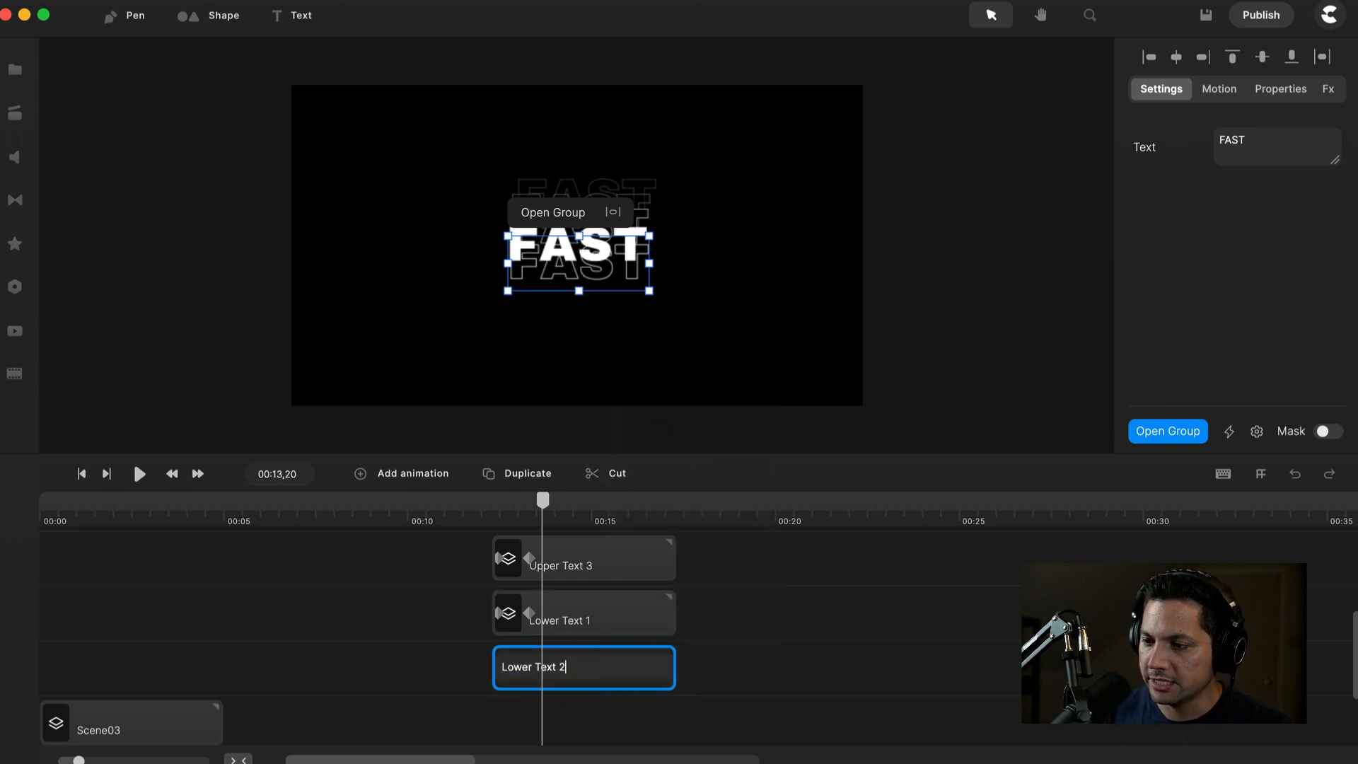
{"action": "key", "text": "Return"}
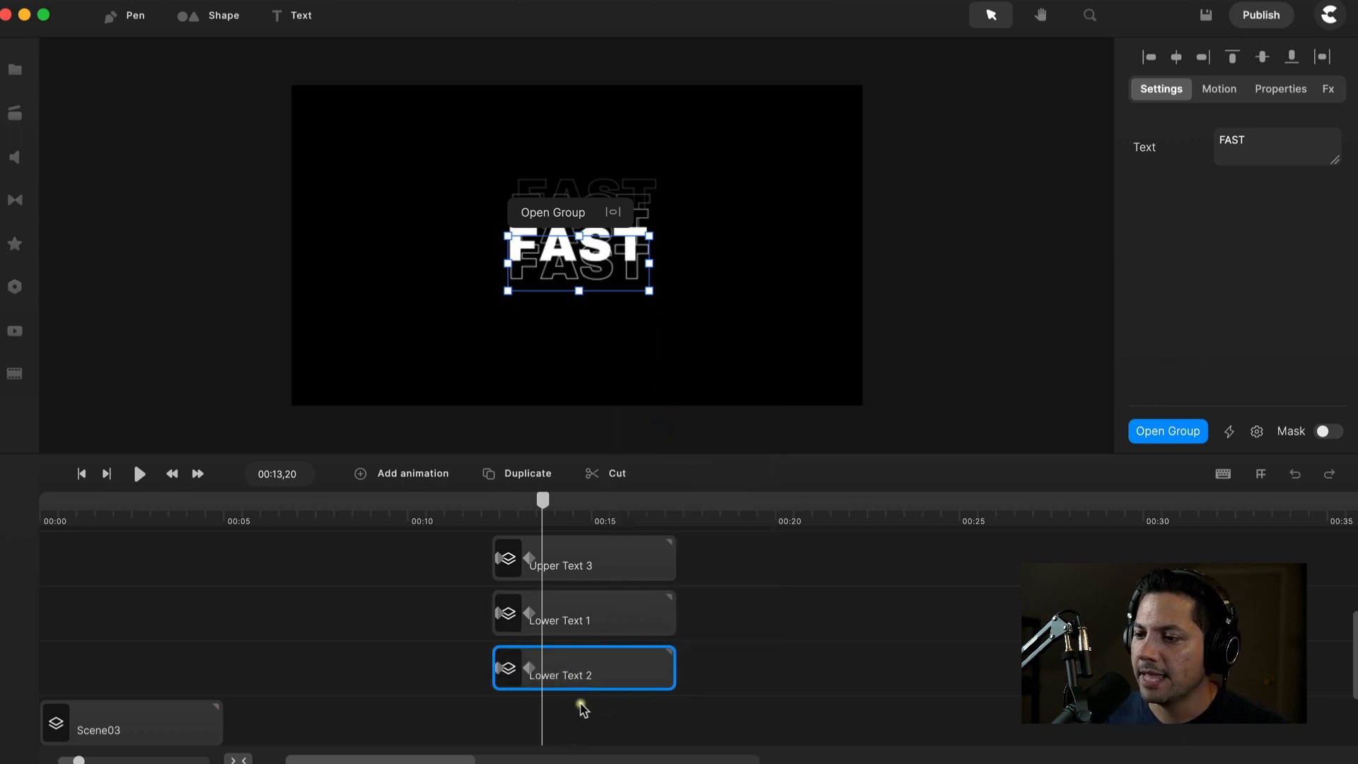
Set the opacity of the Lower Text 2 group to 50%.
{"action": "left_click", "coordinate": [1278, 89]}
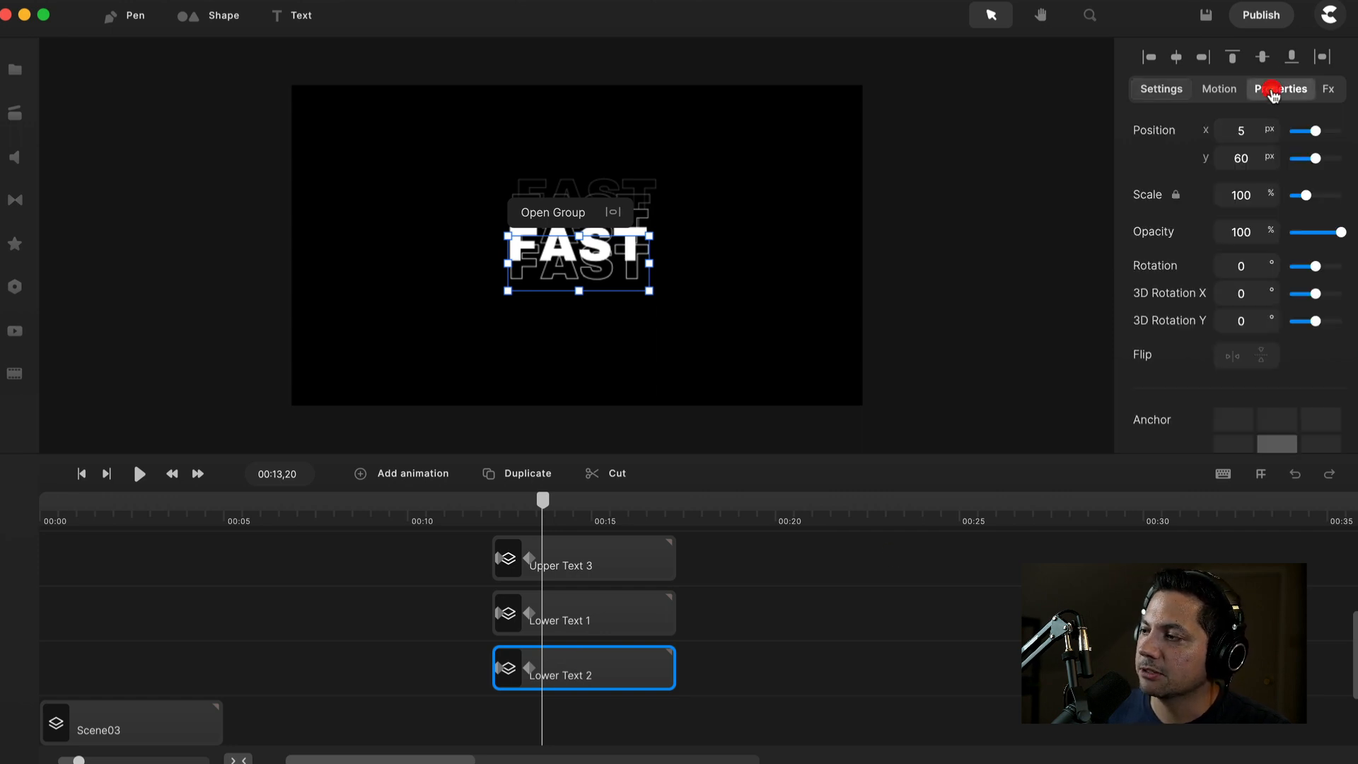
{"action": "double_click", "coordinate": [1244, 234]}
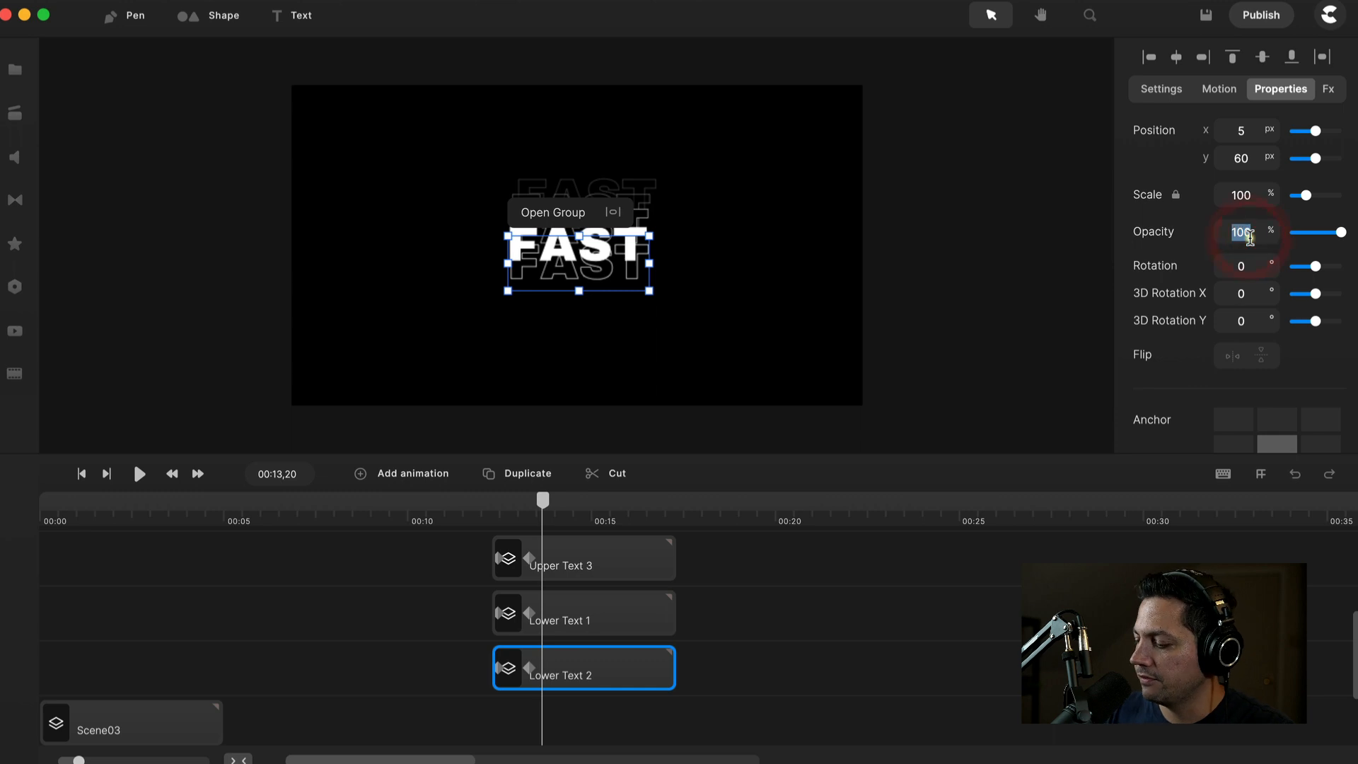
{"action": "type", "text": "50"}
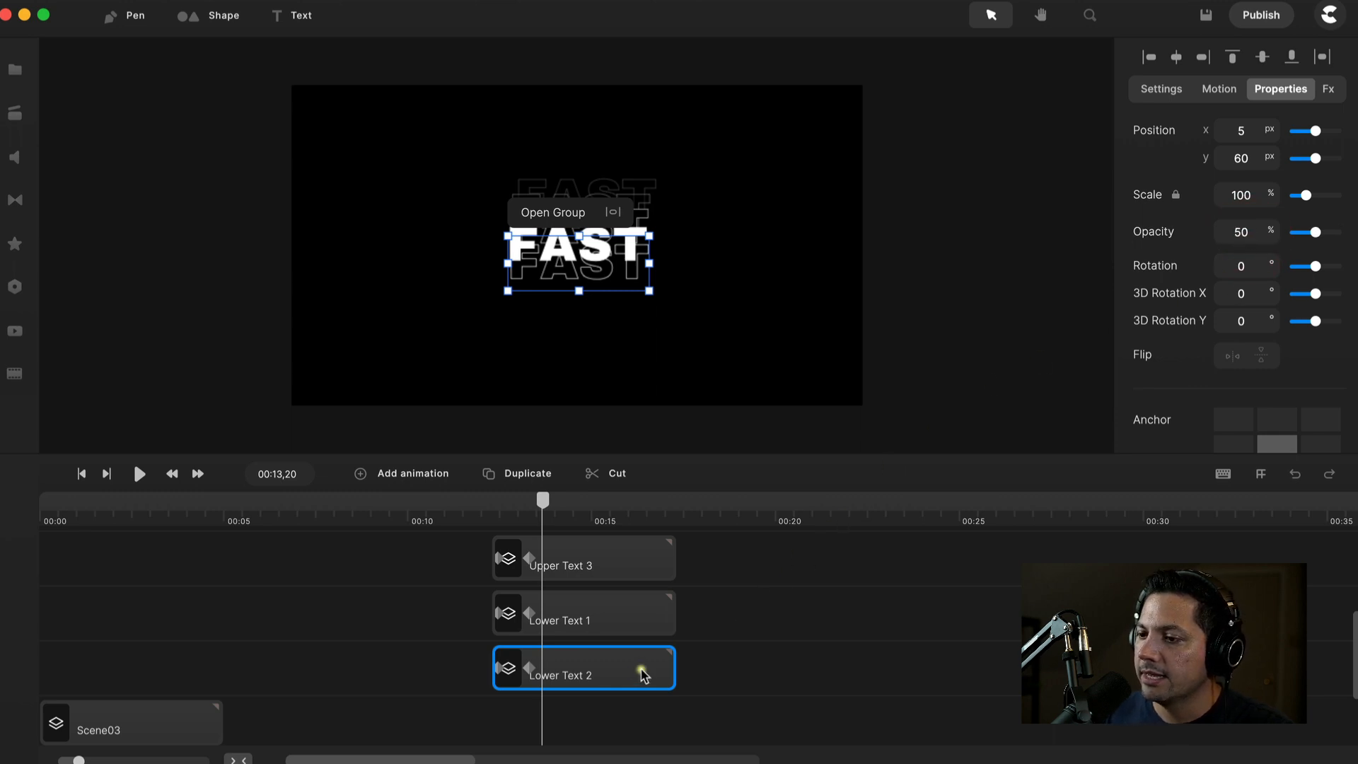
Set the starting position keyframe of the Lower Text 2 group to x 0 px and y 60 px.
{"action": "left_click", "coordinate": [504, 668]}
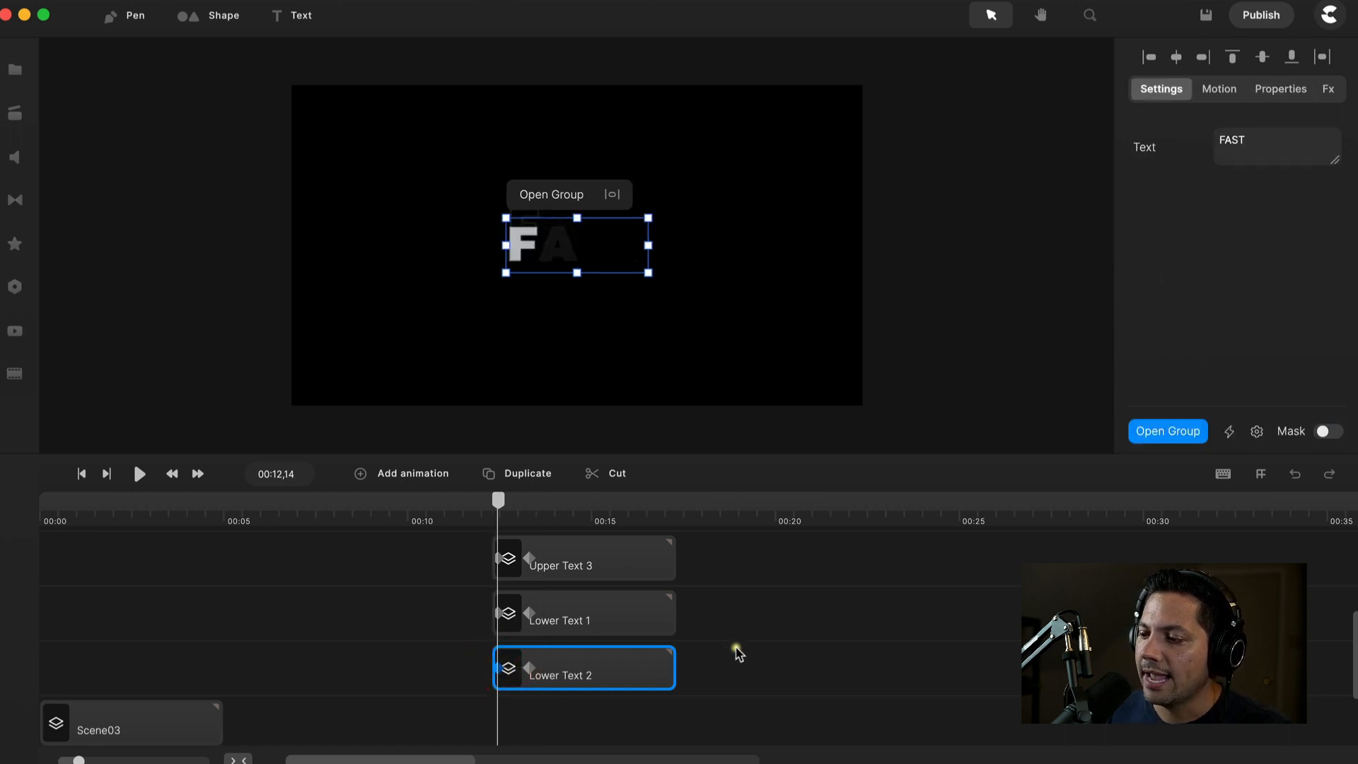
{"action": "left_click", "coordinate": [1278, 87]}
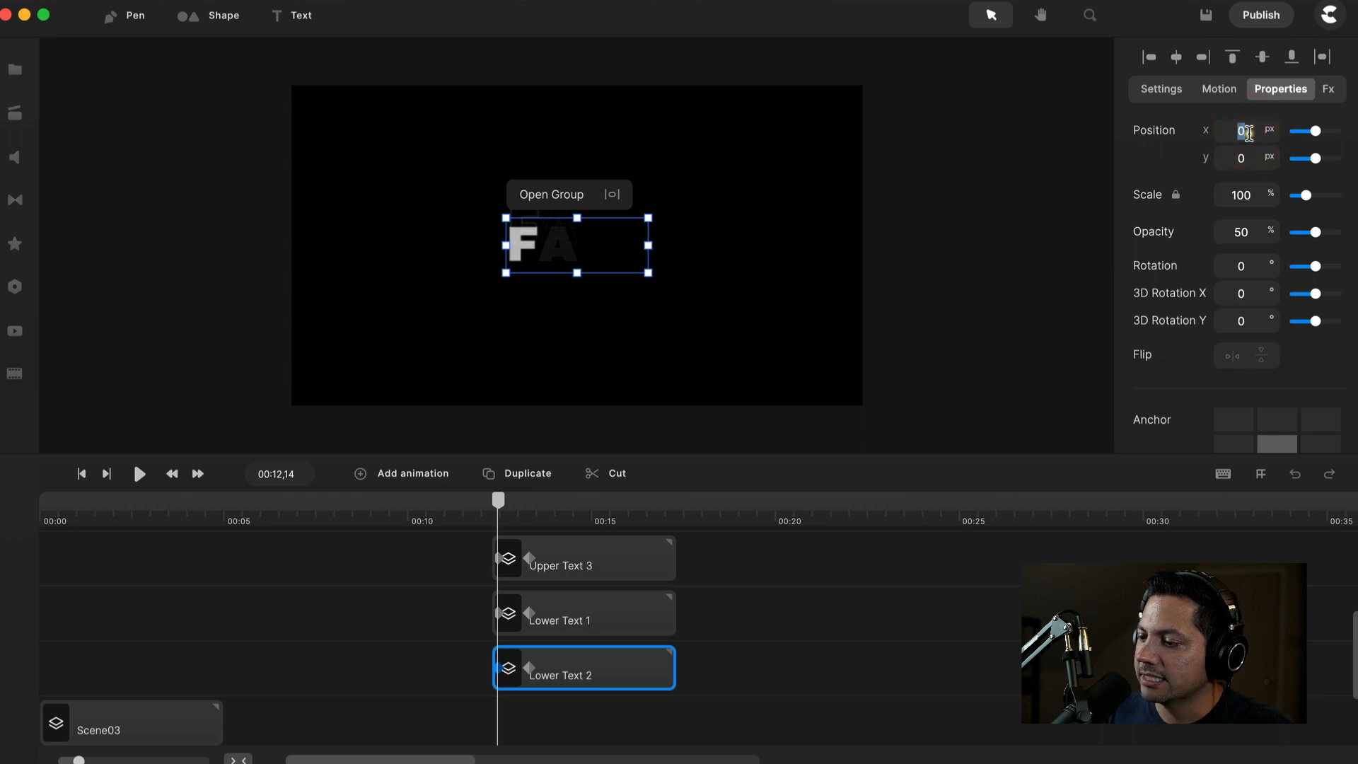
{"action": "type", "text": "0"}
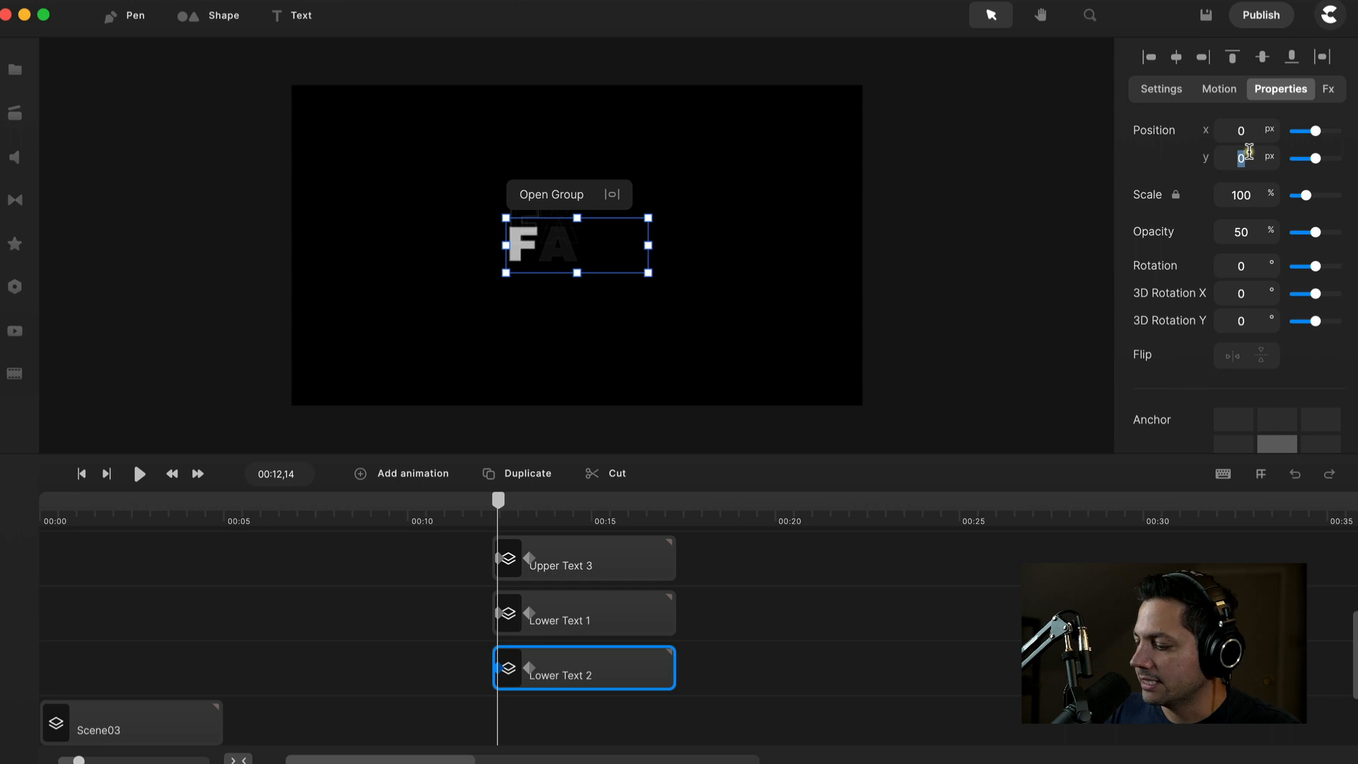
{"action": "type", "text": "60"}
{"action": "key", "text": "Return"}
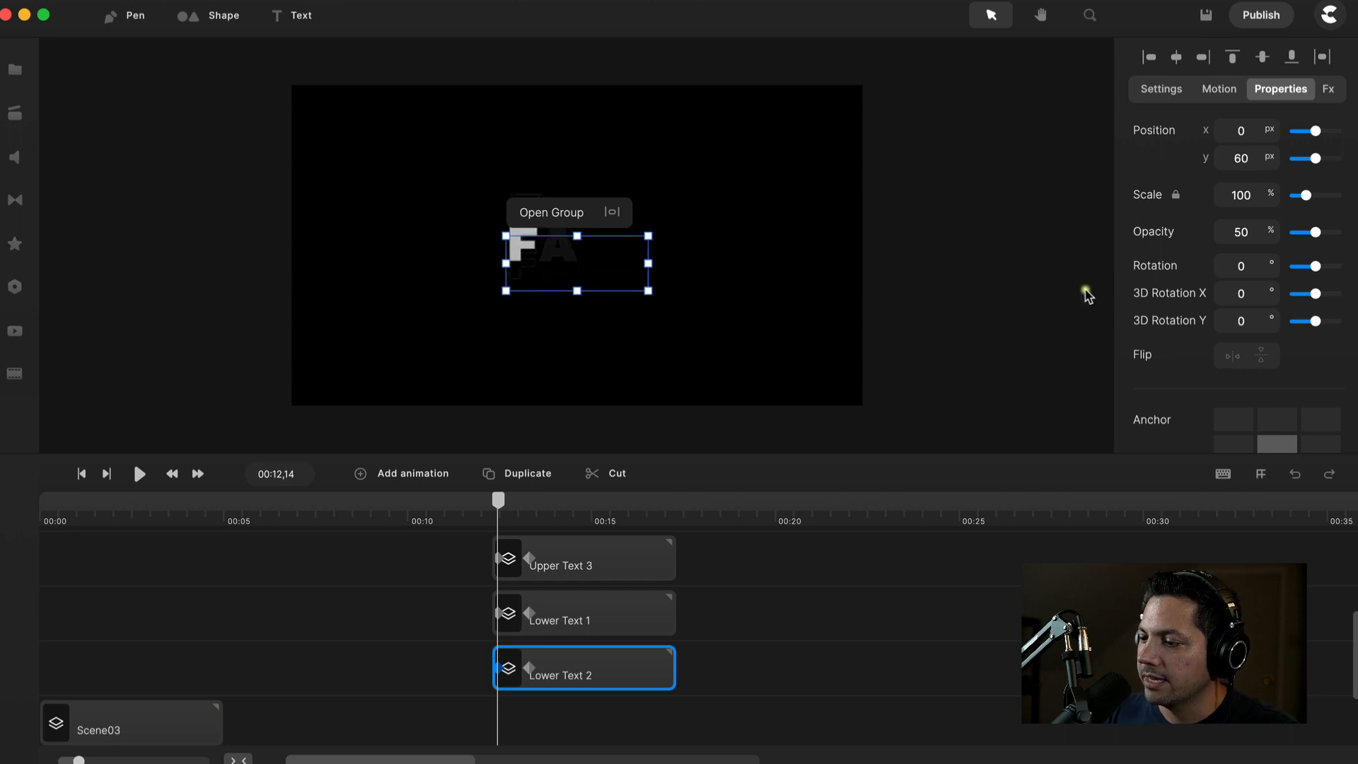
Set the ending position keyframe of the Lower Text 2 group to x 10 px and y 110 px.
{"action": "left_click", "coordinate": [532, 669]}
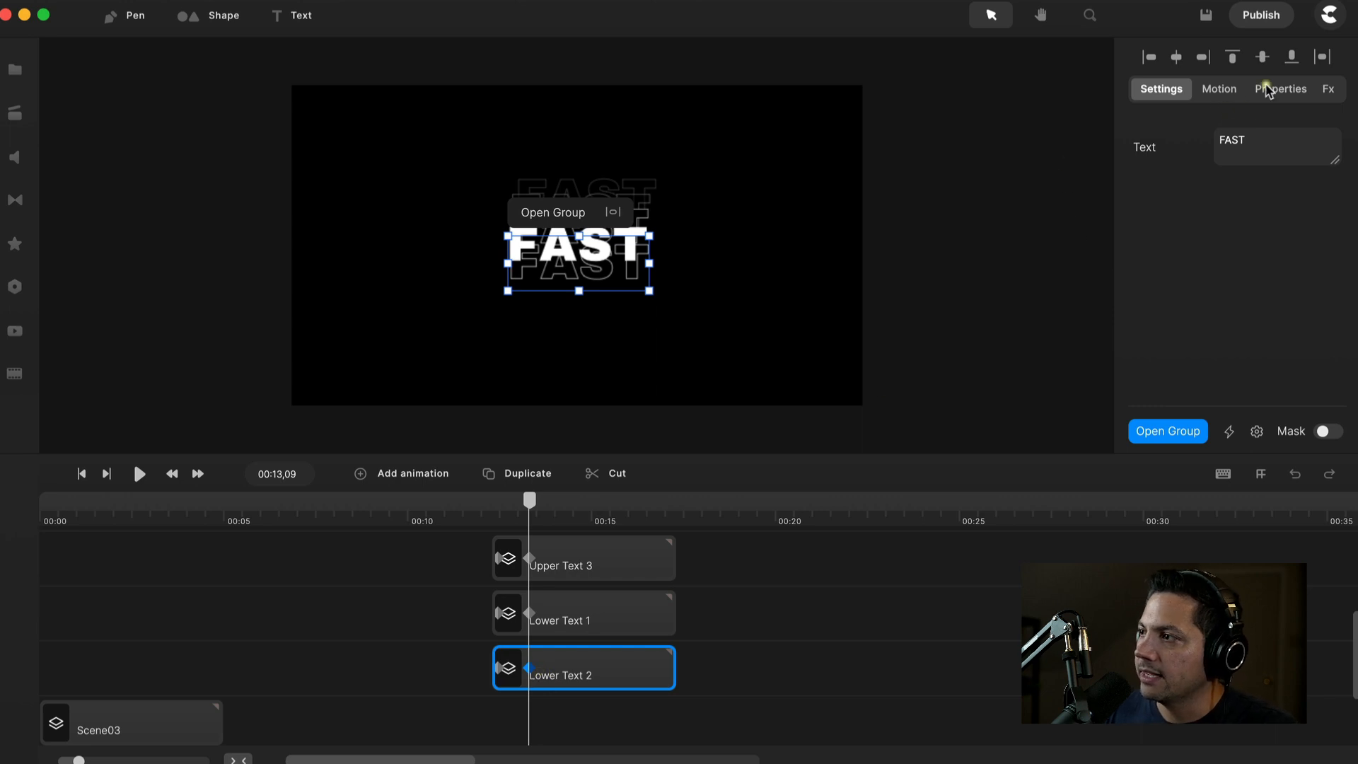
{"action": "left_click", "coordinate": [1283, 85]}
{"action": "left_click", "coordinate": [1247, 134]}
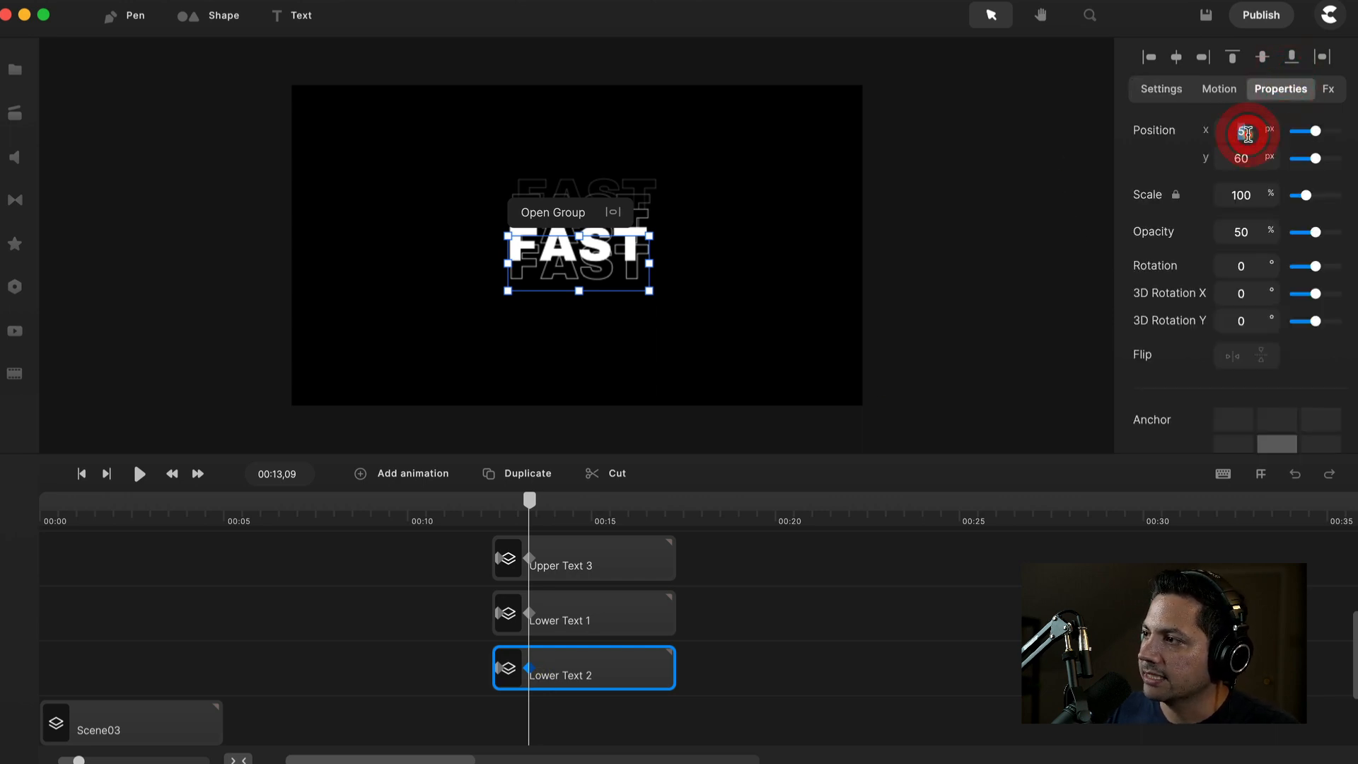
{"action": "key", "text": "Return"}
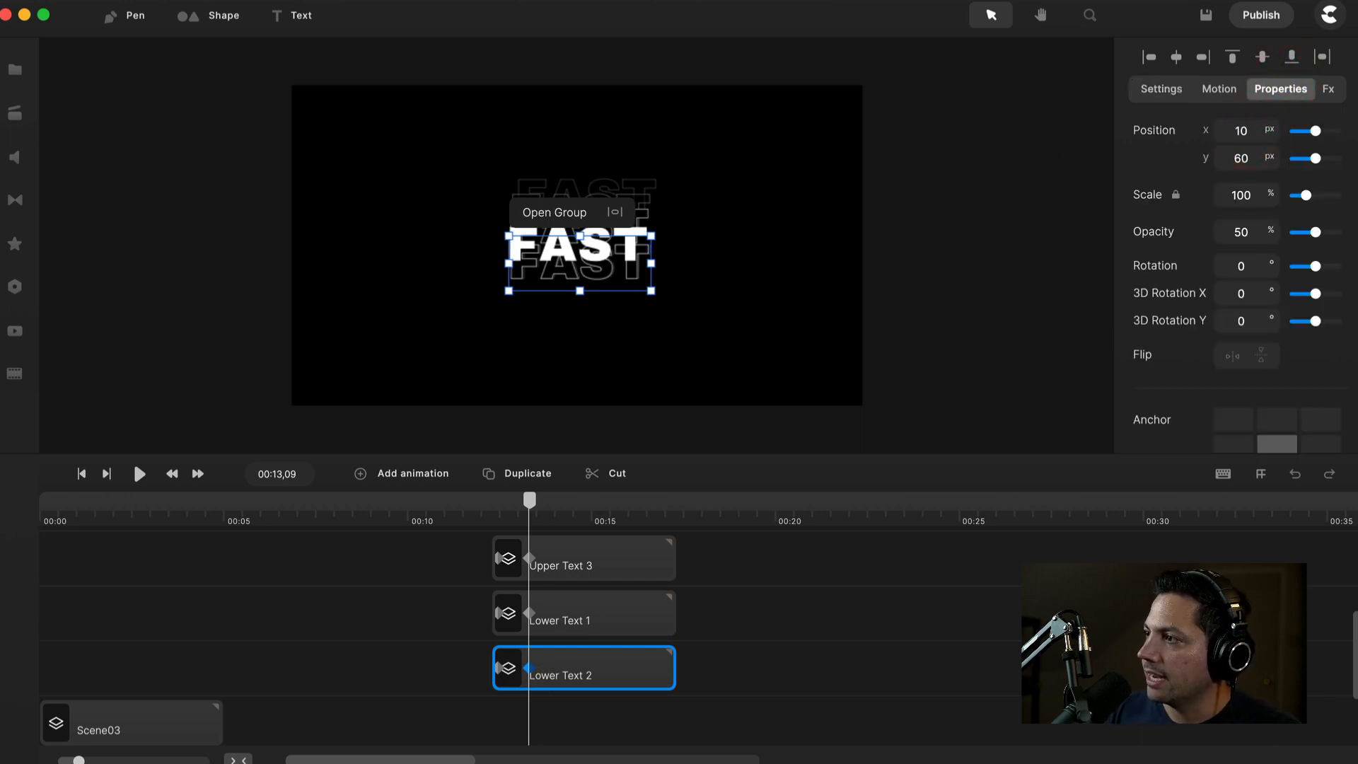
{"action": "left_click", "coordinate": [1251, 154]}
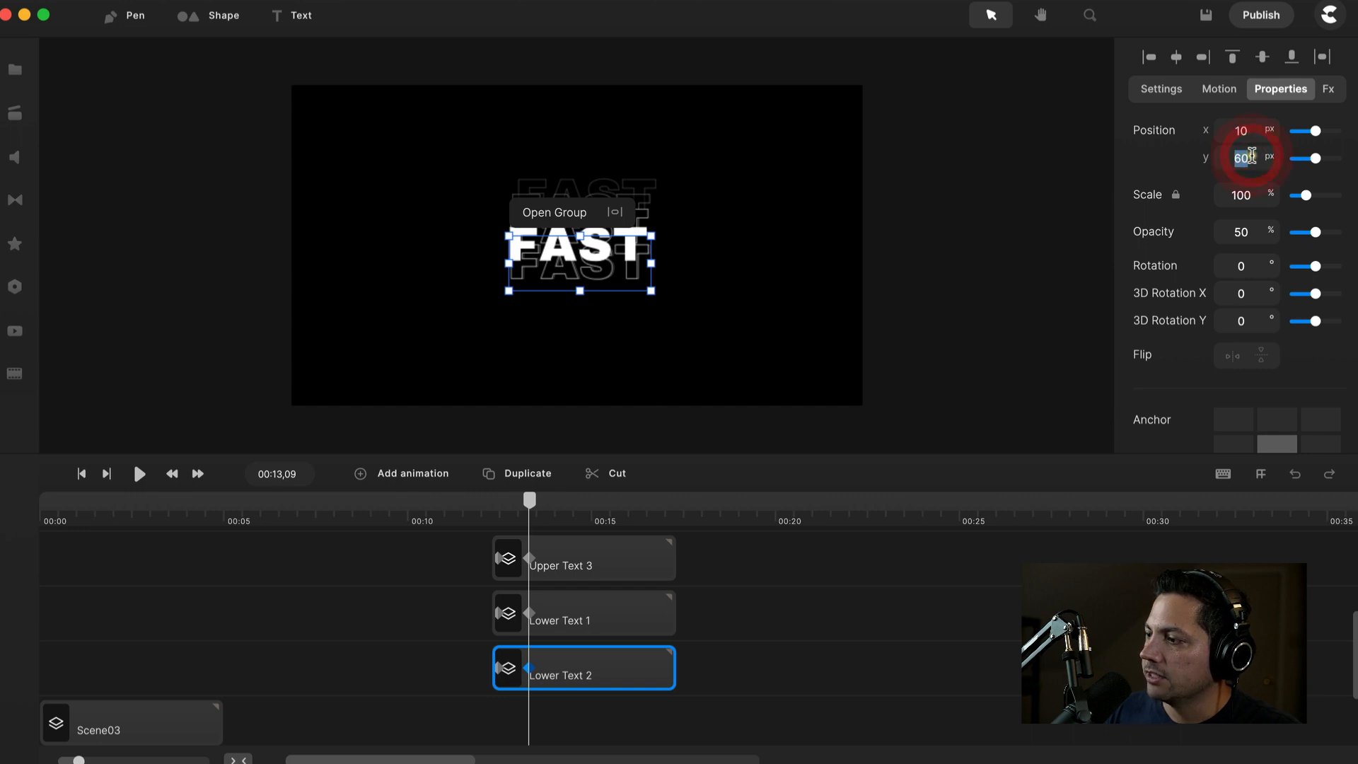
{"action": "type", "text": "110"}
{"action": "key", "text": "Return"}
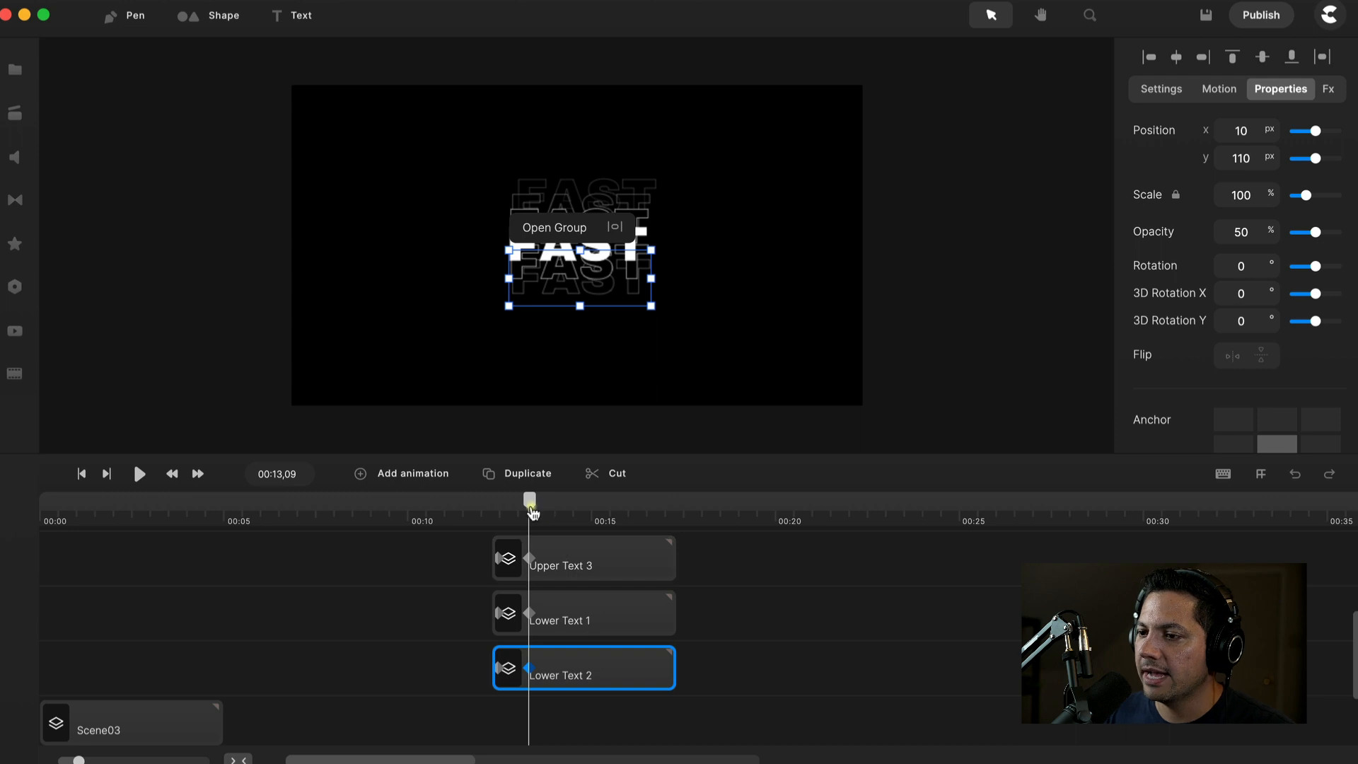
Duplicate the Lower Text 2 group and rename the lower copy Lower Text 3.
{"action": "mouse_move", "coordinate": [530, 503]}
{"action": "left_mouse_down"}
{"action": "mouse_move", "coordinate": [495, 511]}
{"action": "mouse_move", "coordinate": [532, 512]}
{"action": "mouse_move", "coordinate": [495, 518]}
{"action": "mouse_move", "coordinate": [529, 523]}
{"action": "mouse_move", "coordinate": [484, 520]}
{"action": "mouse_move", "coordinate": [541, 523]}
{"action": "left_mouse_up"}
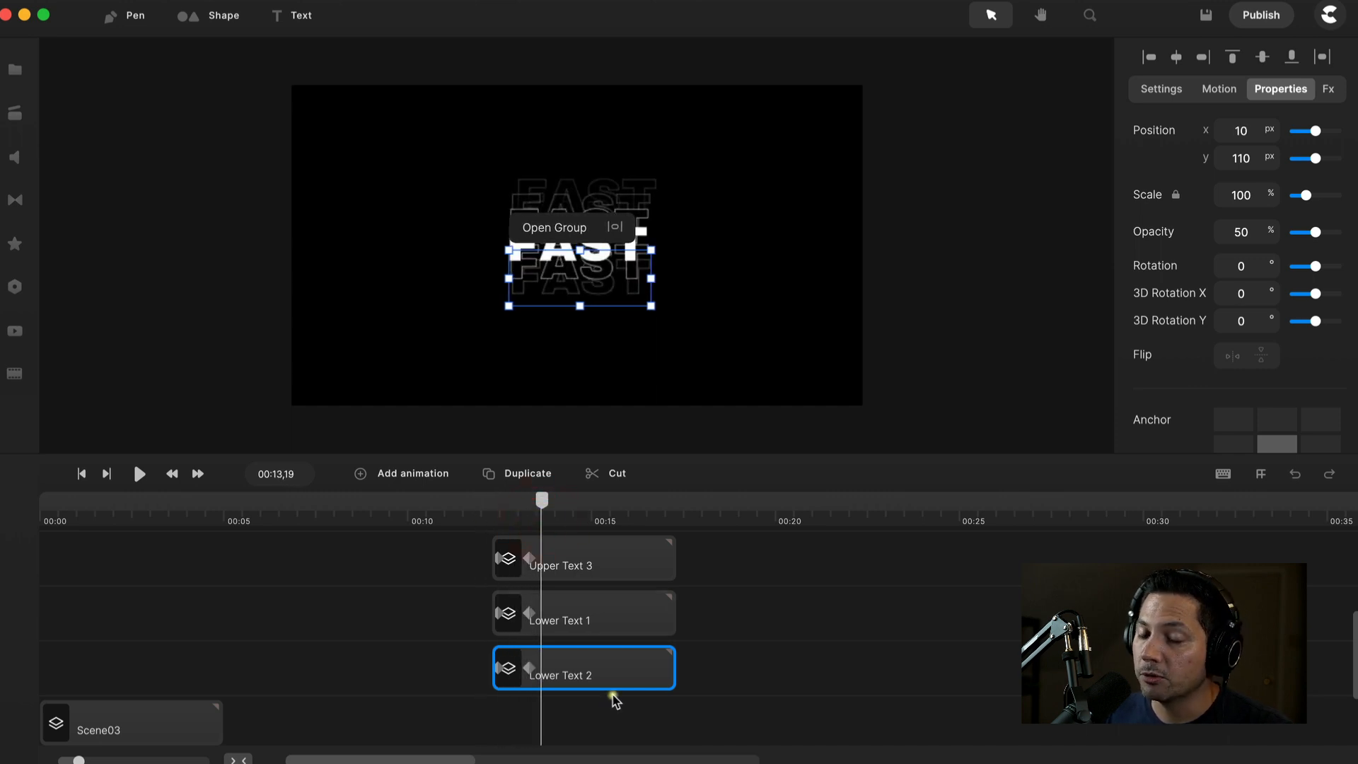
{"action": "left_click", "coordinate": [530, 476]}
{"action": "left_click", "coordinate": [571, 730]}
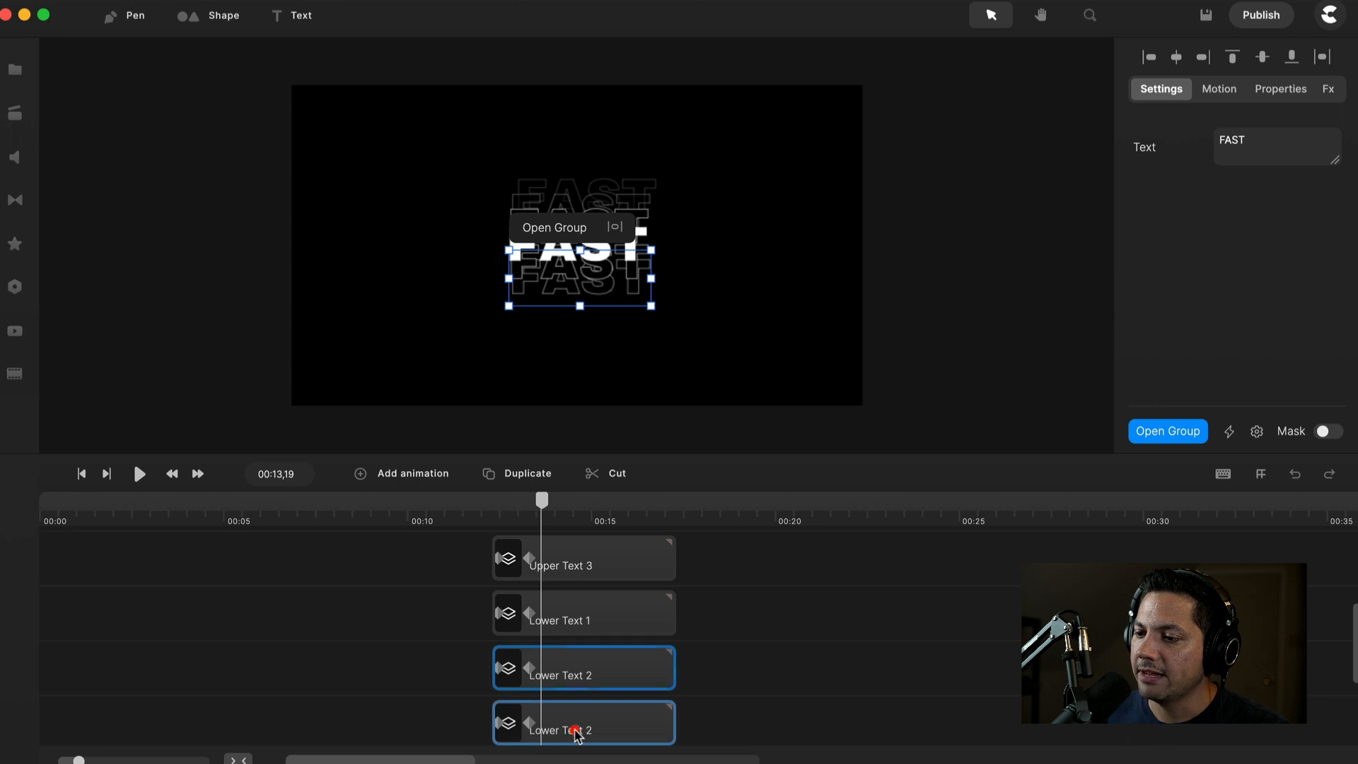
{"action": "right_click", "coordinate": [575, 730]}
{"action": "left_click", "coordinate": [635, 497]}
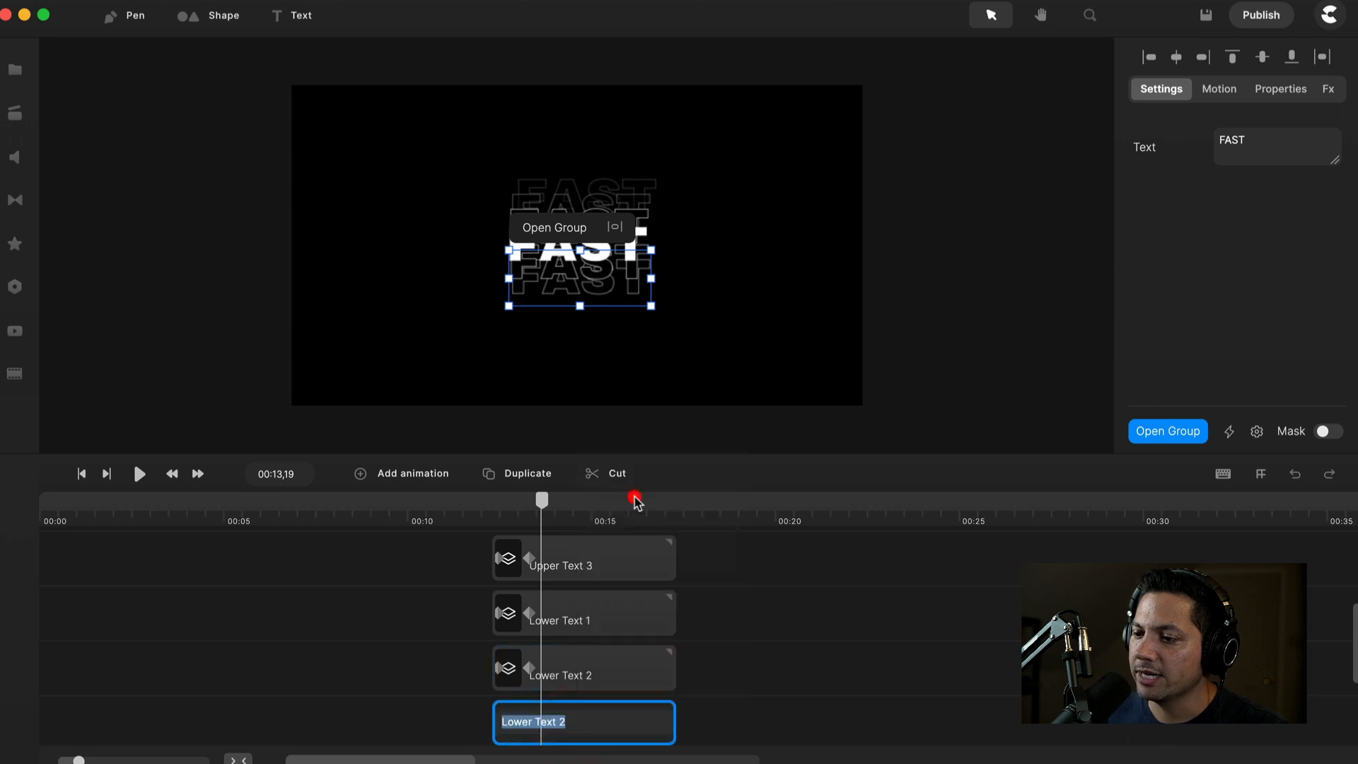
{"action": "left_click", "coordinate": [589, 725]}
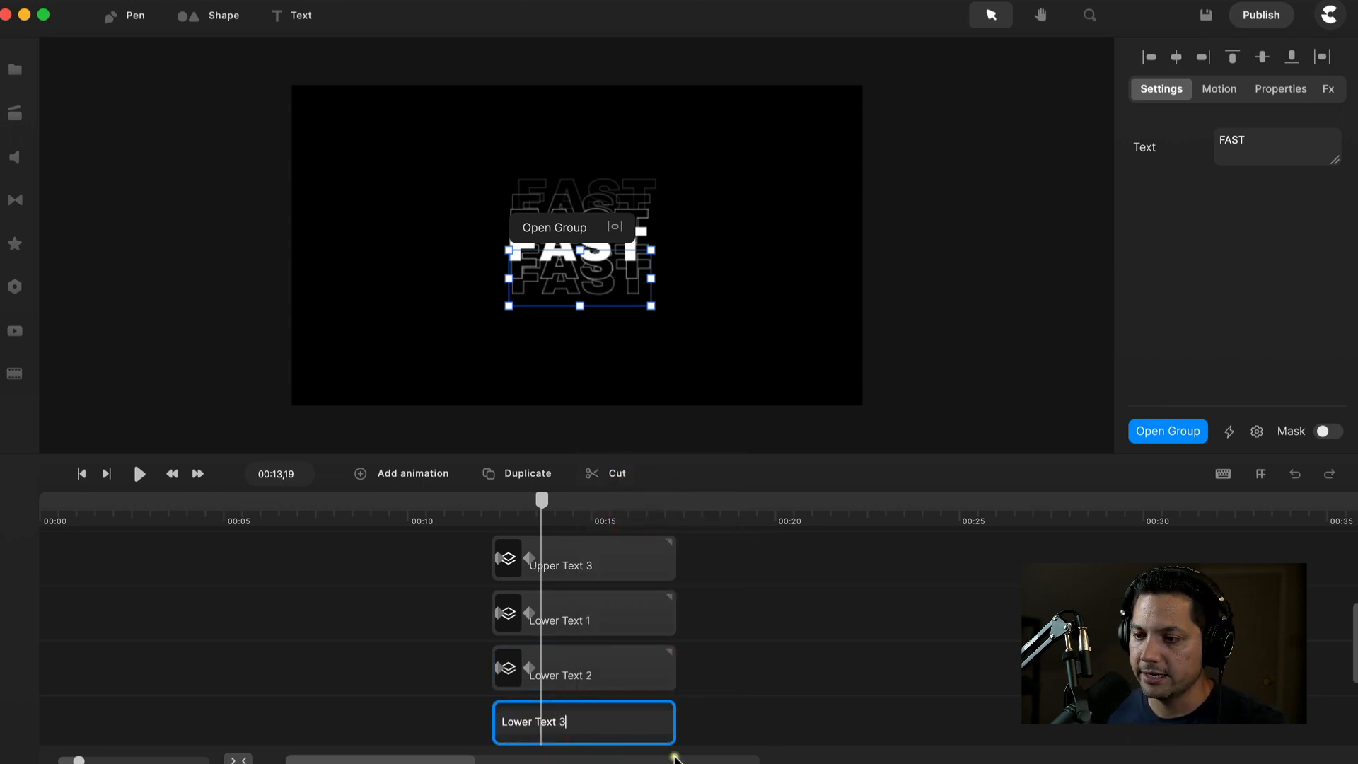
{"action": "type", "text": "3"}
{"action": "left_click", "coordinate": [703, 718]}
Set the opacity of the Lower Text 3 group to 30%.
{"action": "scroll", "coordinate": [594, 727], "scroll_direction": "down", "scroll_amount": 1}
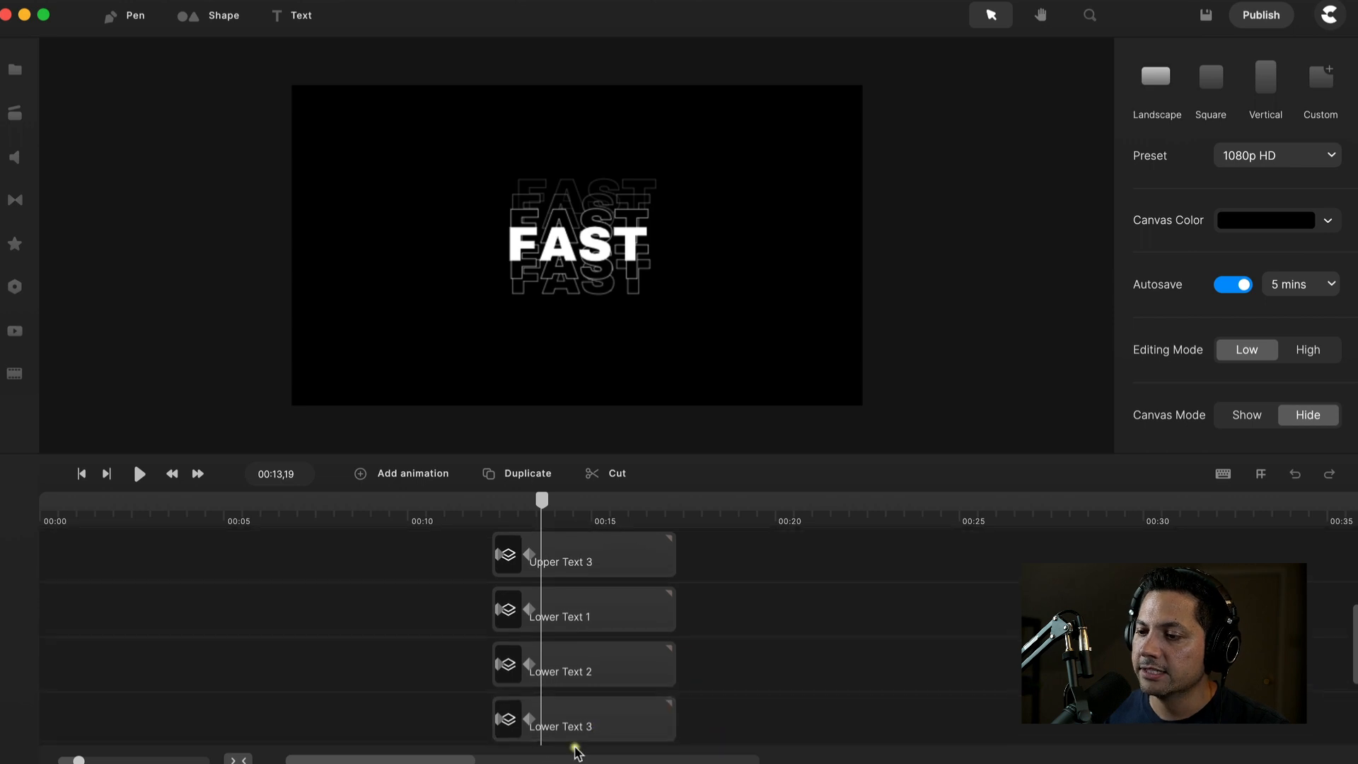
{"action": "left_click", "coordinate": [591, 720]}
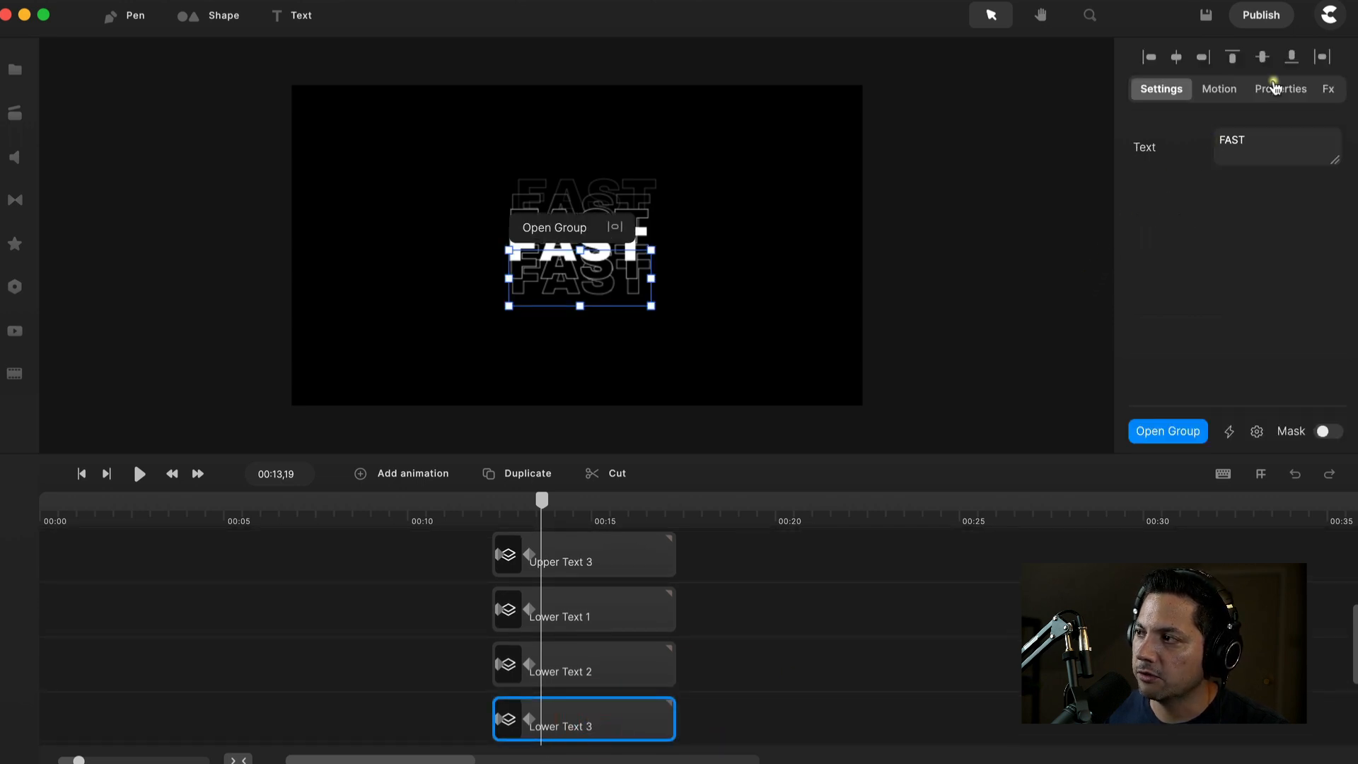
{"action": "left_click", "coordinate": [1277, 88]}
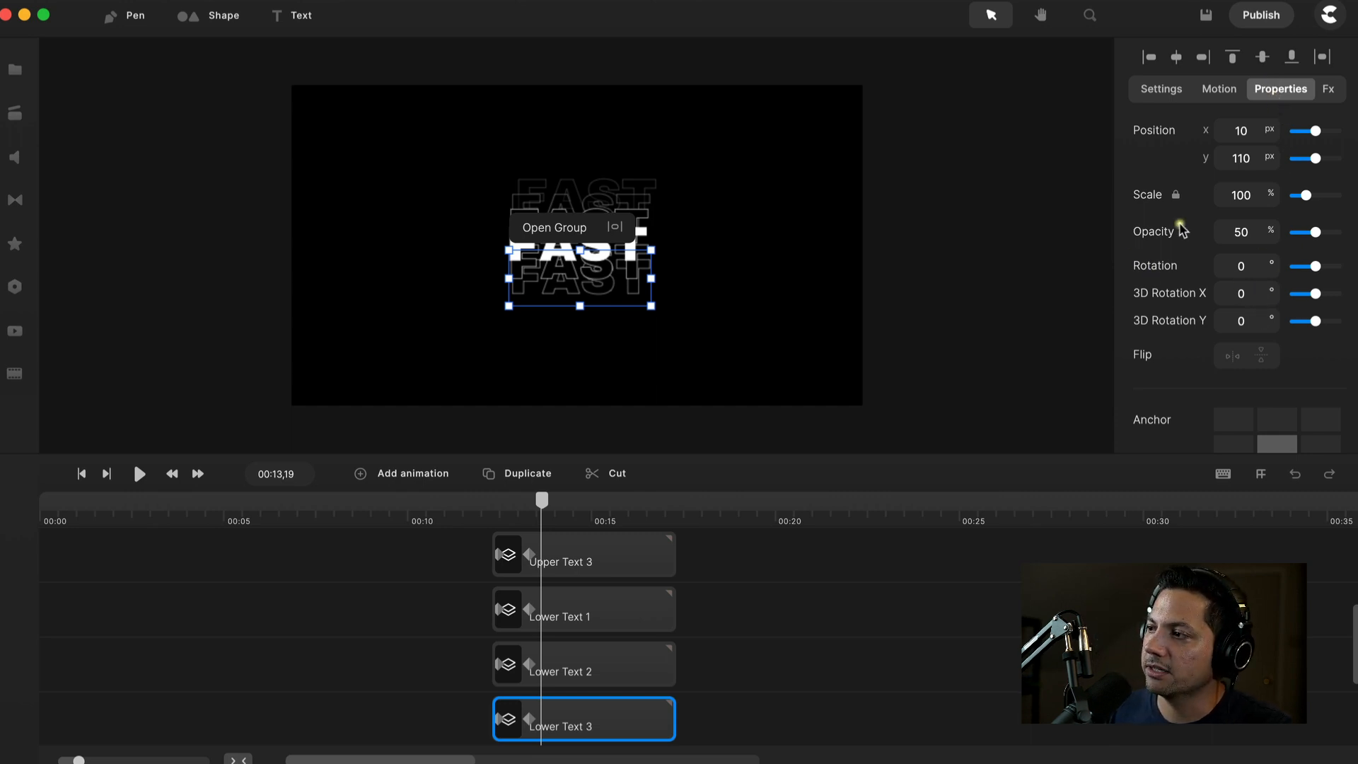
{"action": "left_click", "coordinate": [1246, 228]}
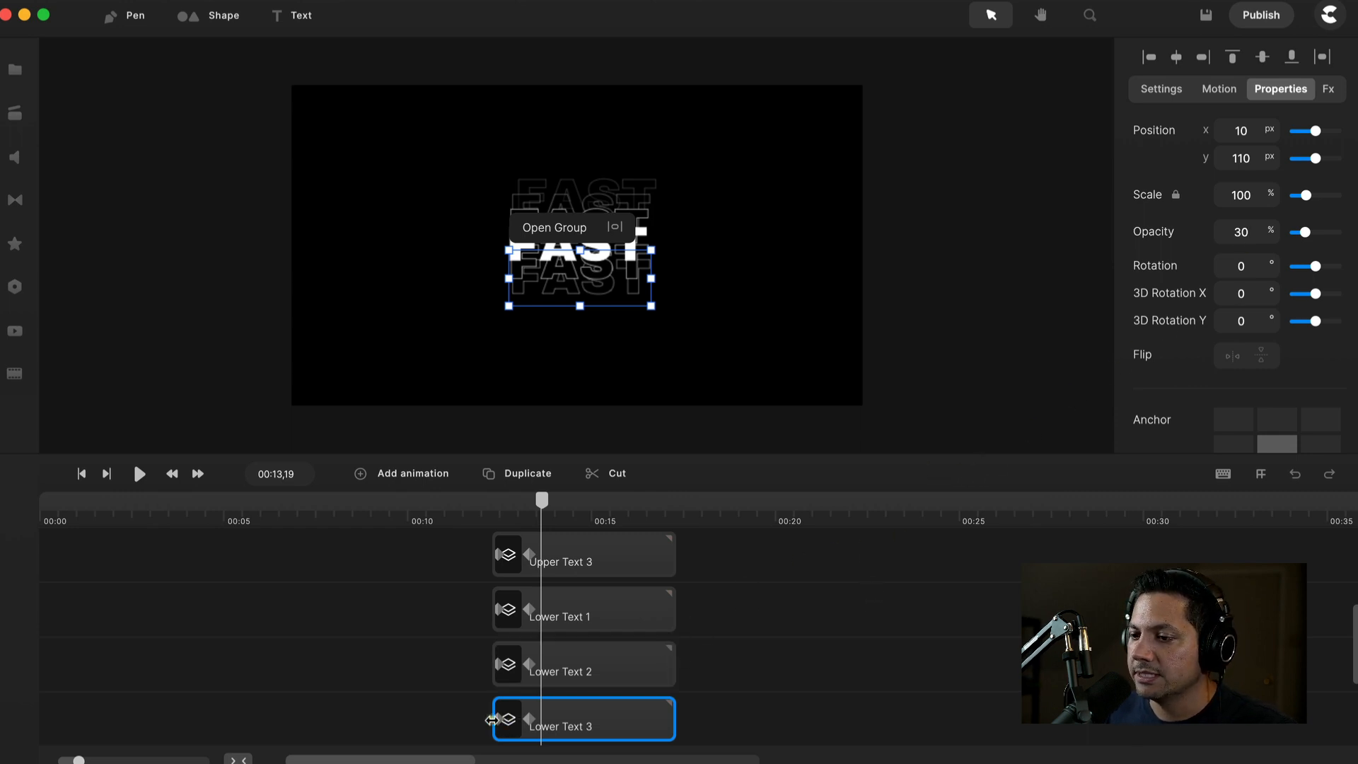
Set the starting position keyframe of the Lower Text 3 group to x 0 px and y 60 px.
{"action": "left_click", "coordinate": [504, 720]}
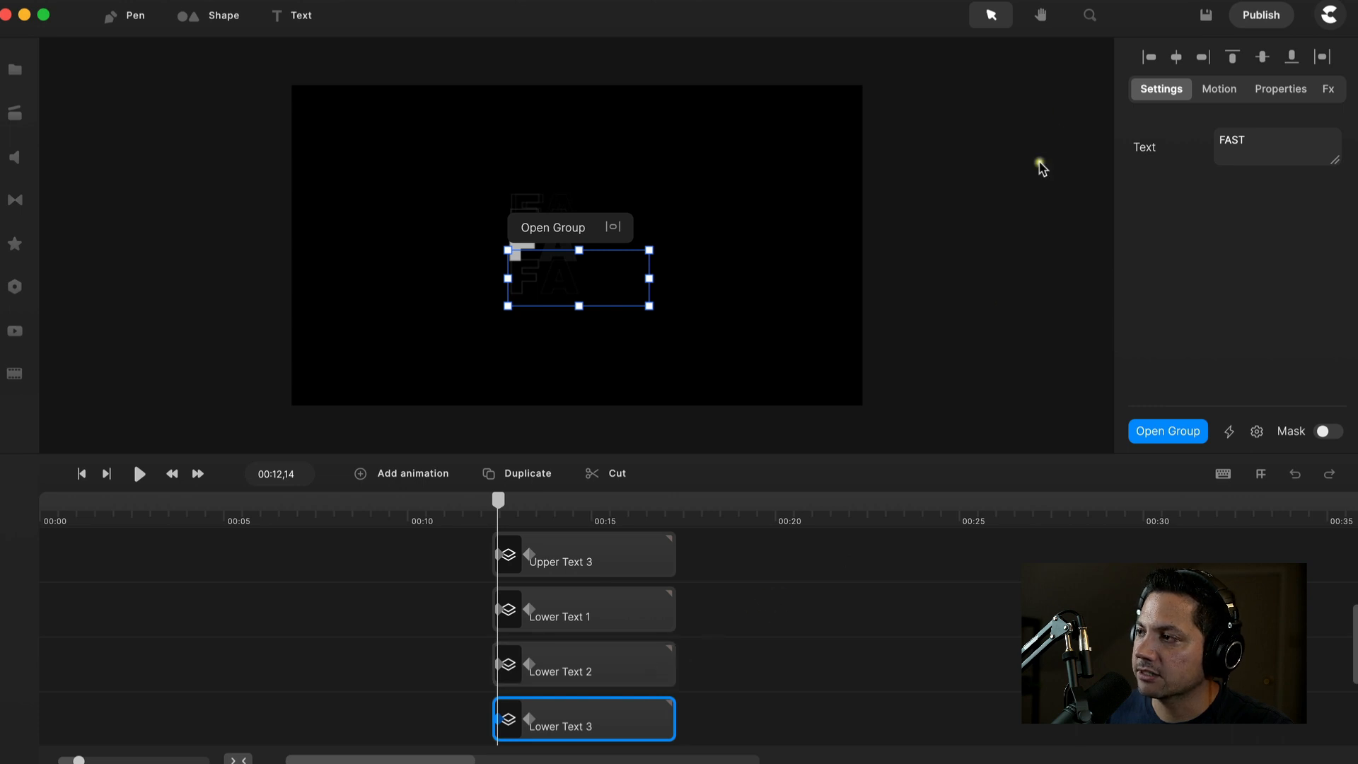
{"action": "left_click", "coordinate": [1272, 86]}
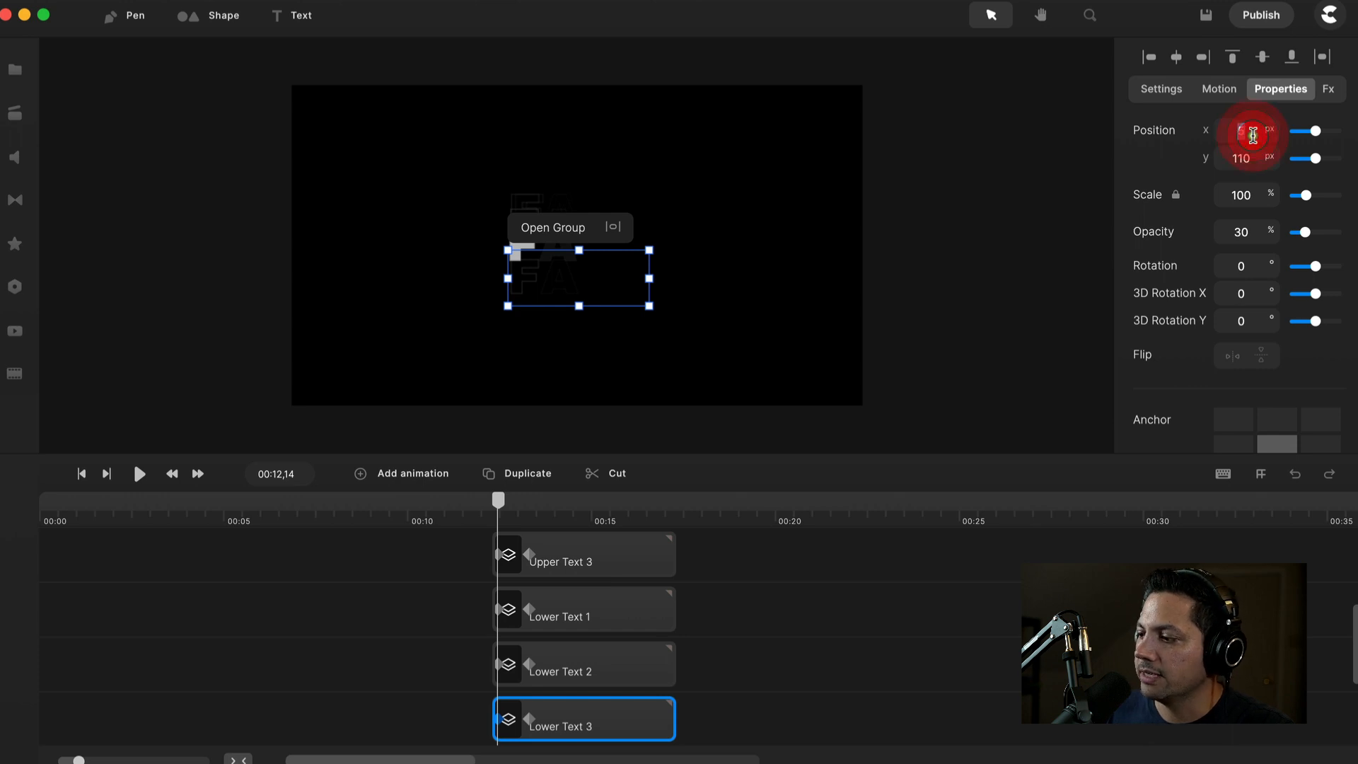
{"action": "double_click", "coordinate": [1253, 135]}
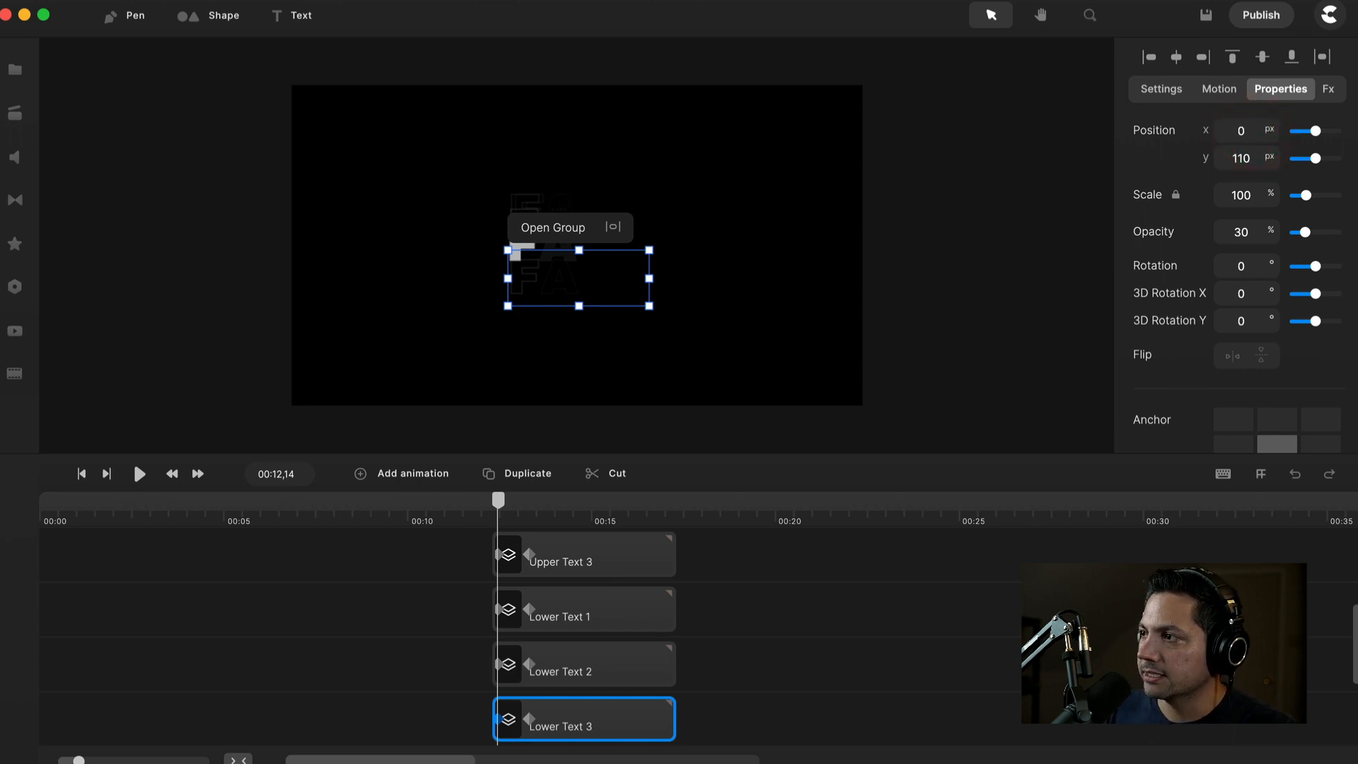
{"action": "type", "text": "0"}
{"action": "double_click", "coordinate": [1249, 147]}
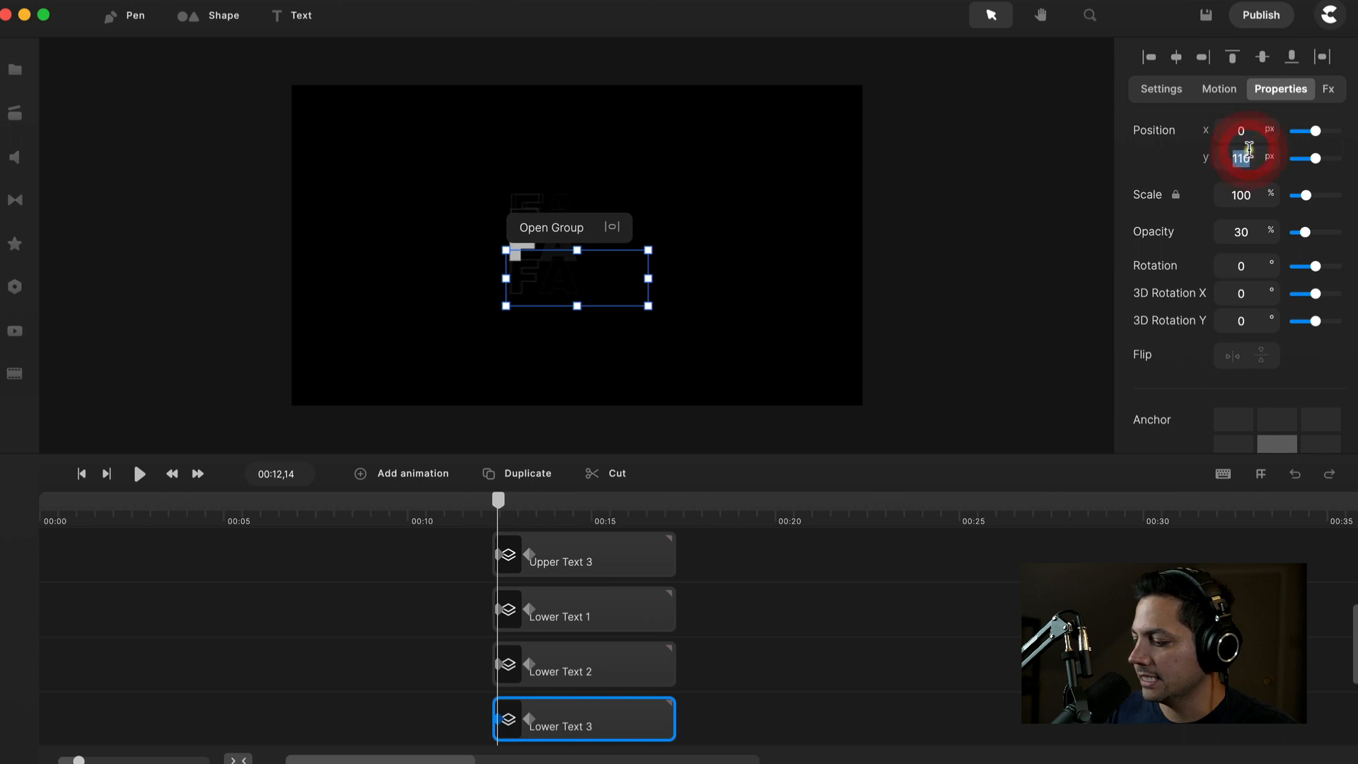
{"action": "key", "text": "Return"}
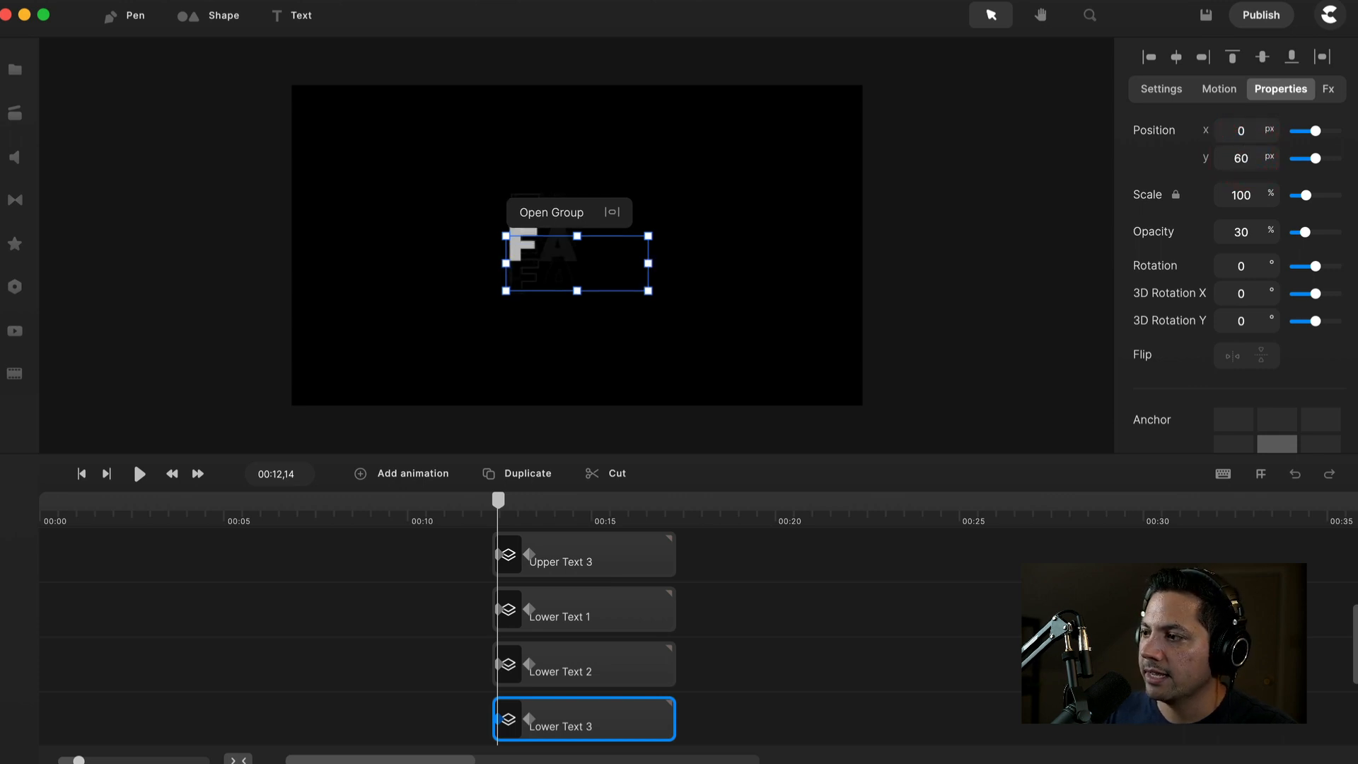
Set the ending position keyframe of the Lower Text 3 group to x 30 px and y 160 px.
{"action": "left_click", "coordinate": [527, 718]}
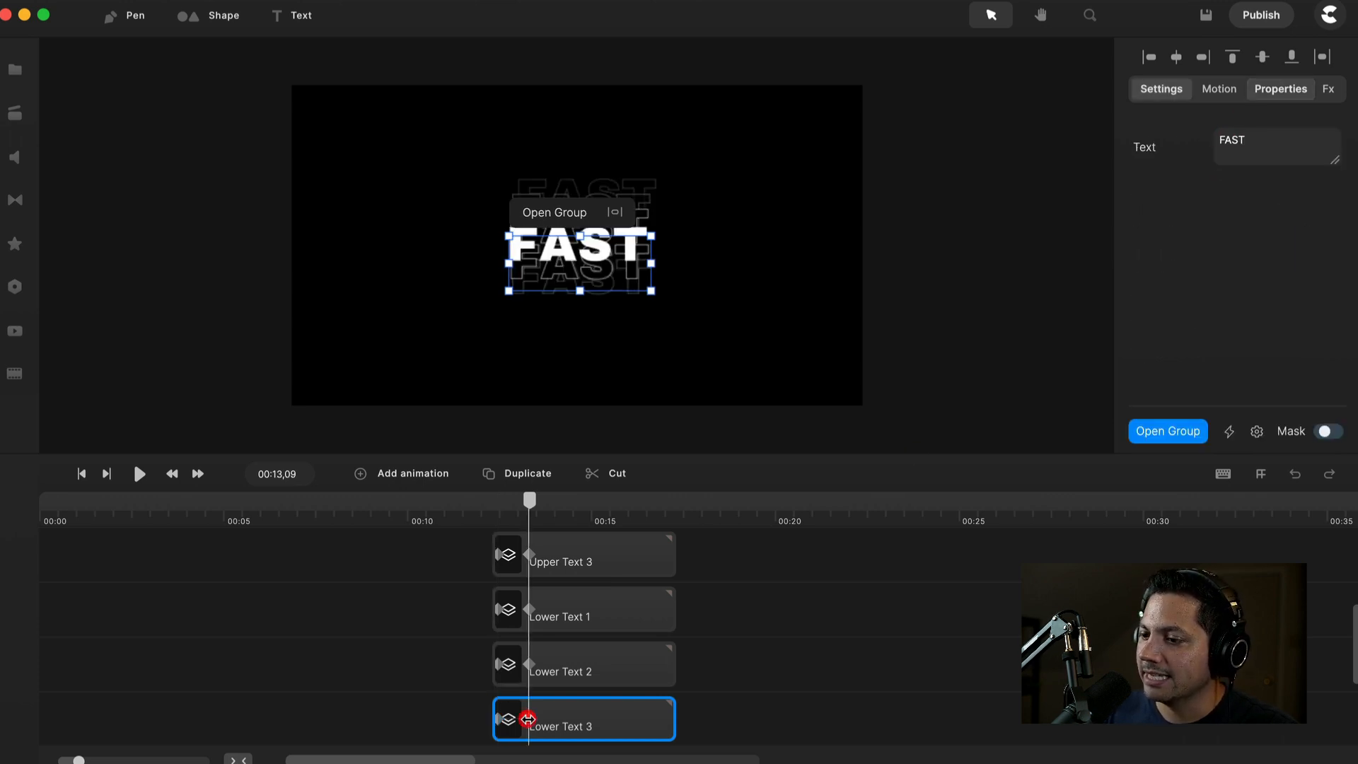
{"action": "left_click", "coordinate": [1263, 89]}
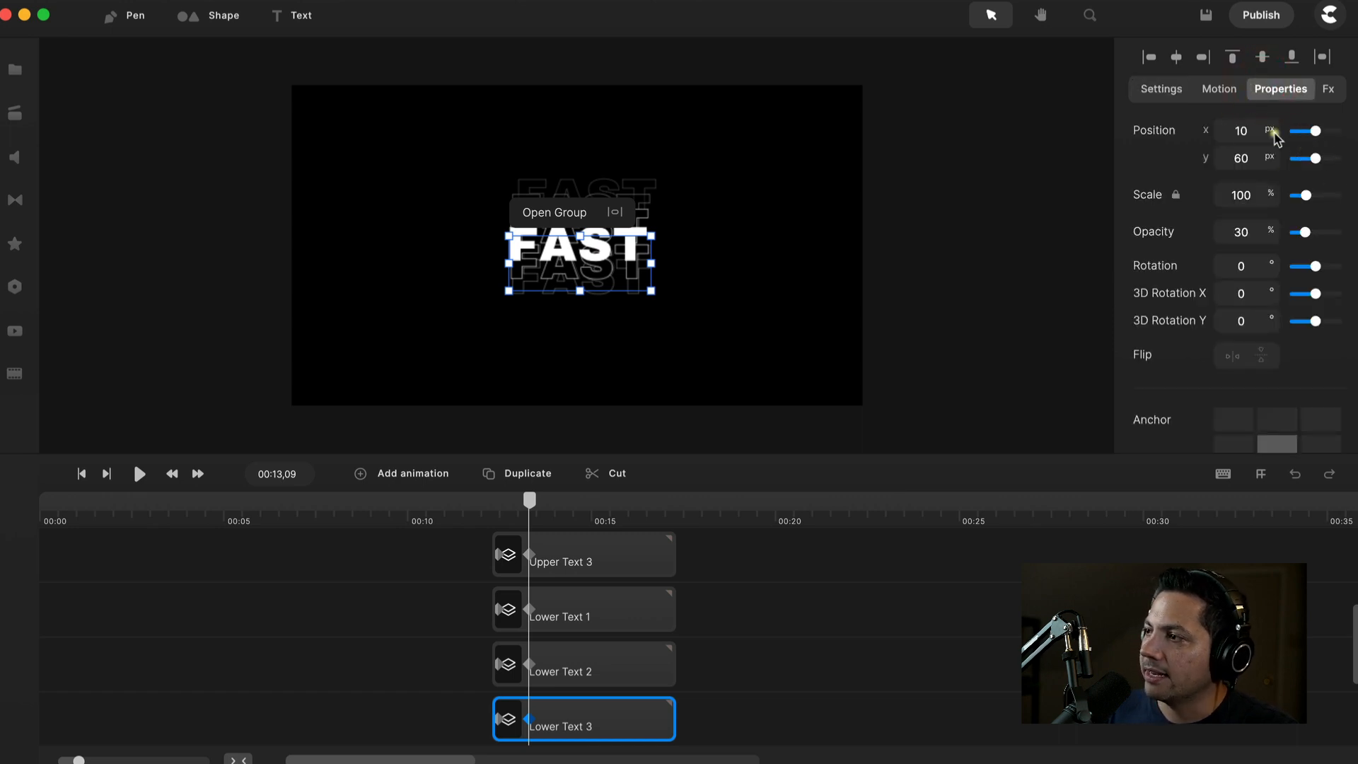
{"action": "double_click", "coordinate": [1251, 129]}
{"action": "type", "text": "30"}
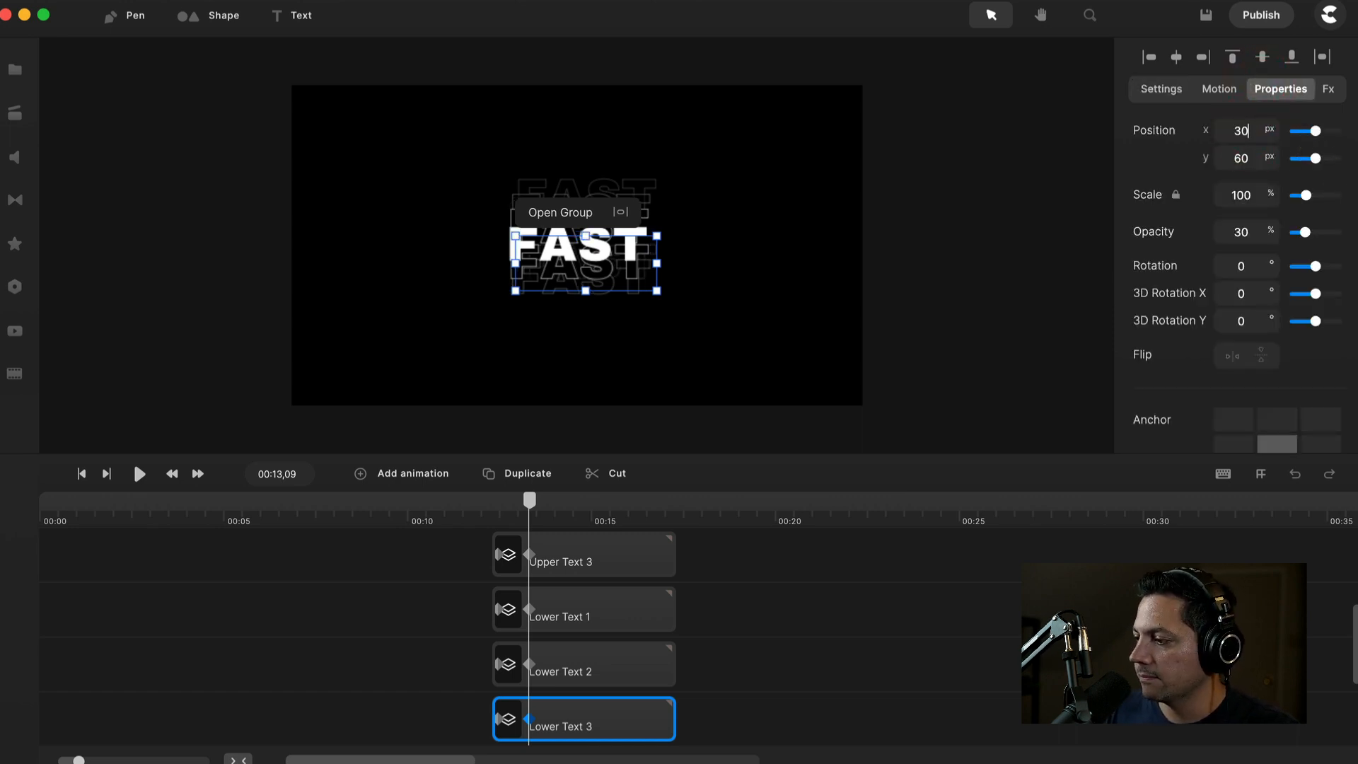
{"action": "double_click", "coordinate": [1244, 158]}
{"action": "type", "text": "160"}
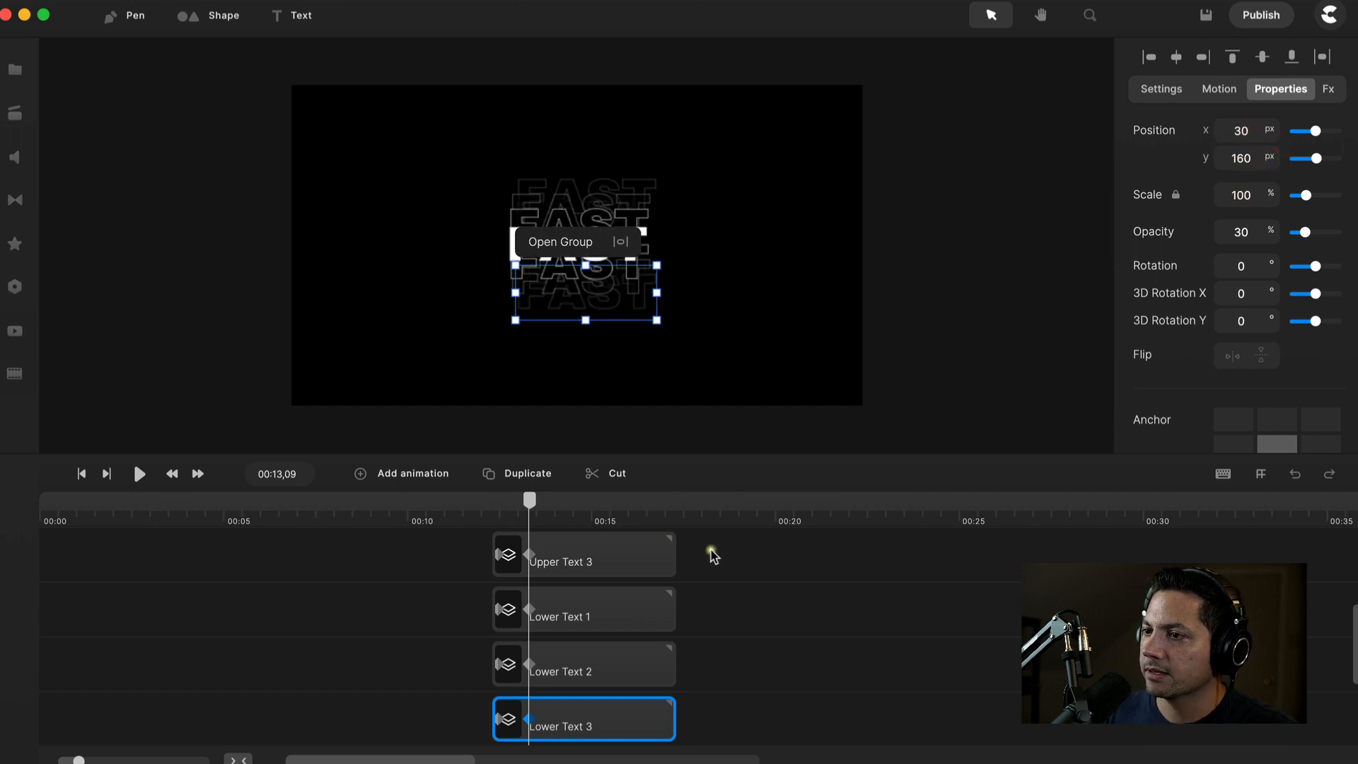
Play the scene from the start of the text groups to review the stacked FAST animation above and below the main text.
{"action": "left_click", "coordinate": [512, 508]}
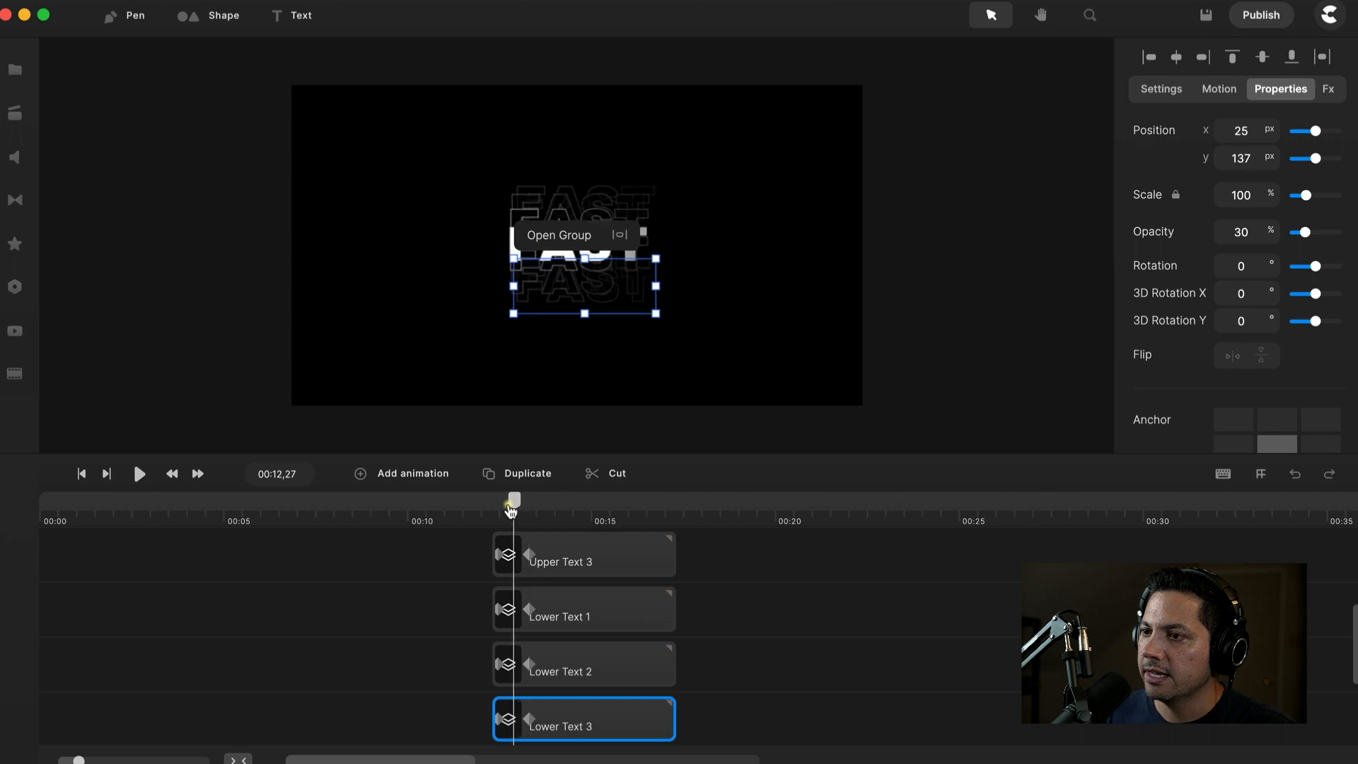
{"action": "left_click_drag", "start_coordinate": [511, 508], "coordinate": [493, 512]}
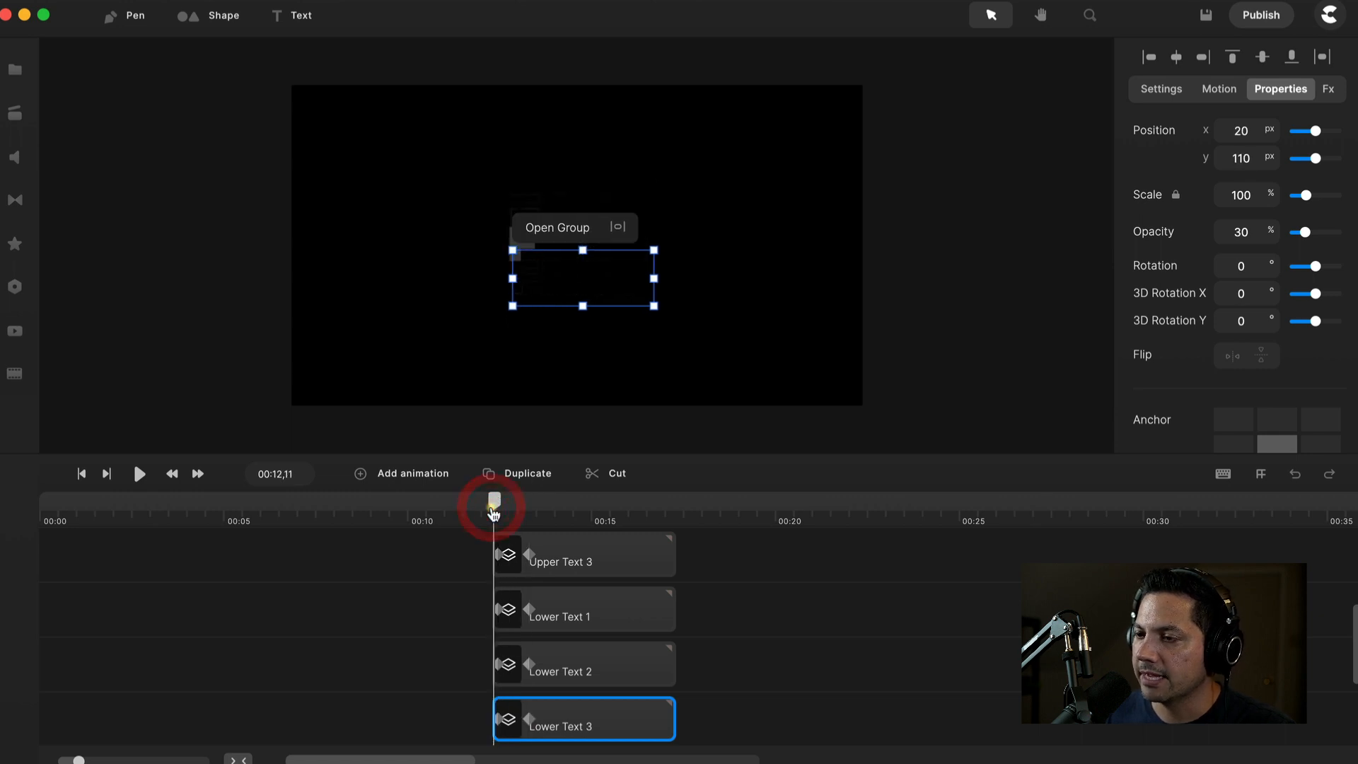
{"action": "key", "text": "space"}
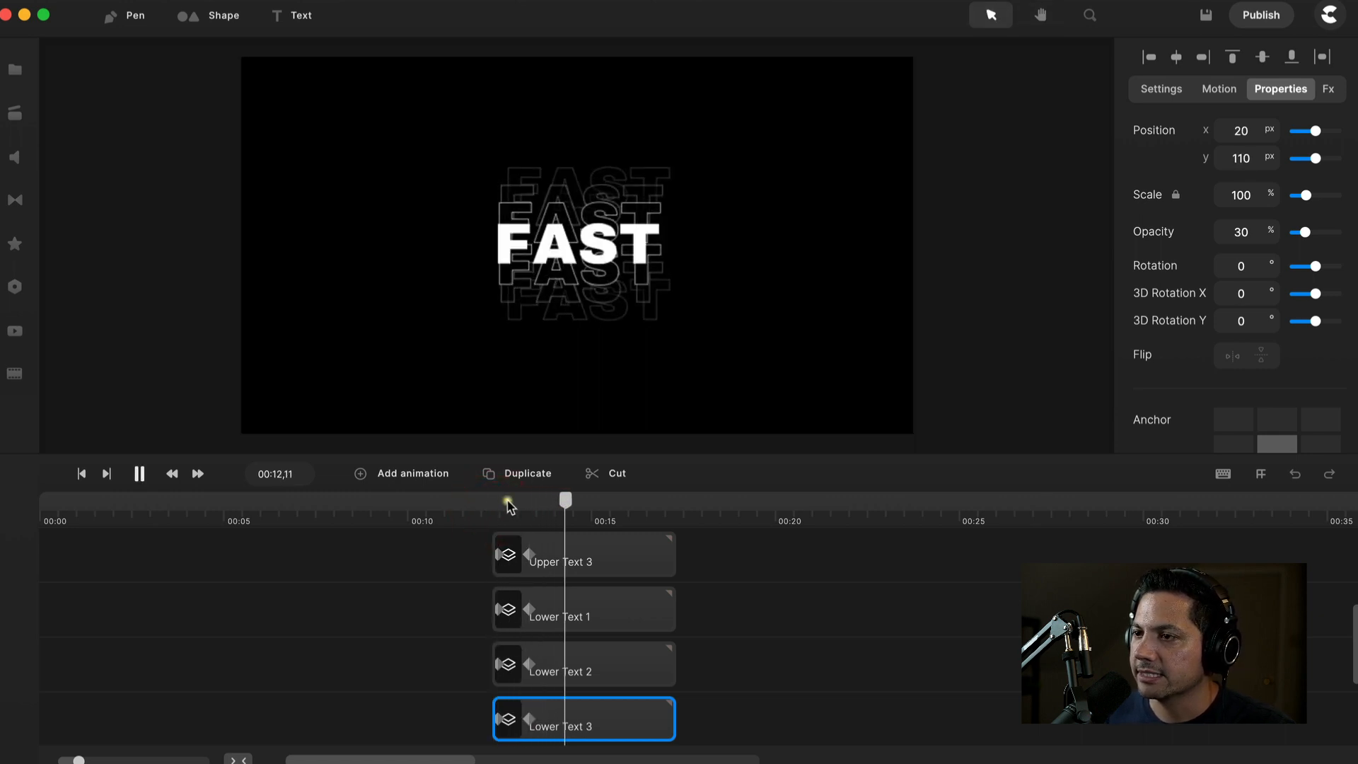
{"action": "key", "text": "space"}
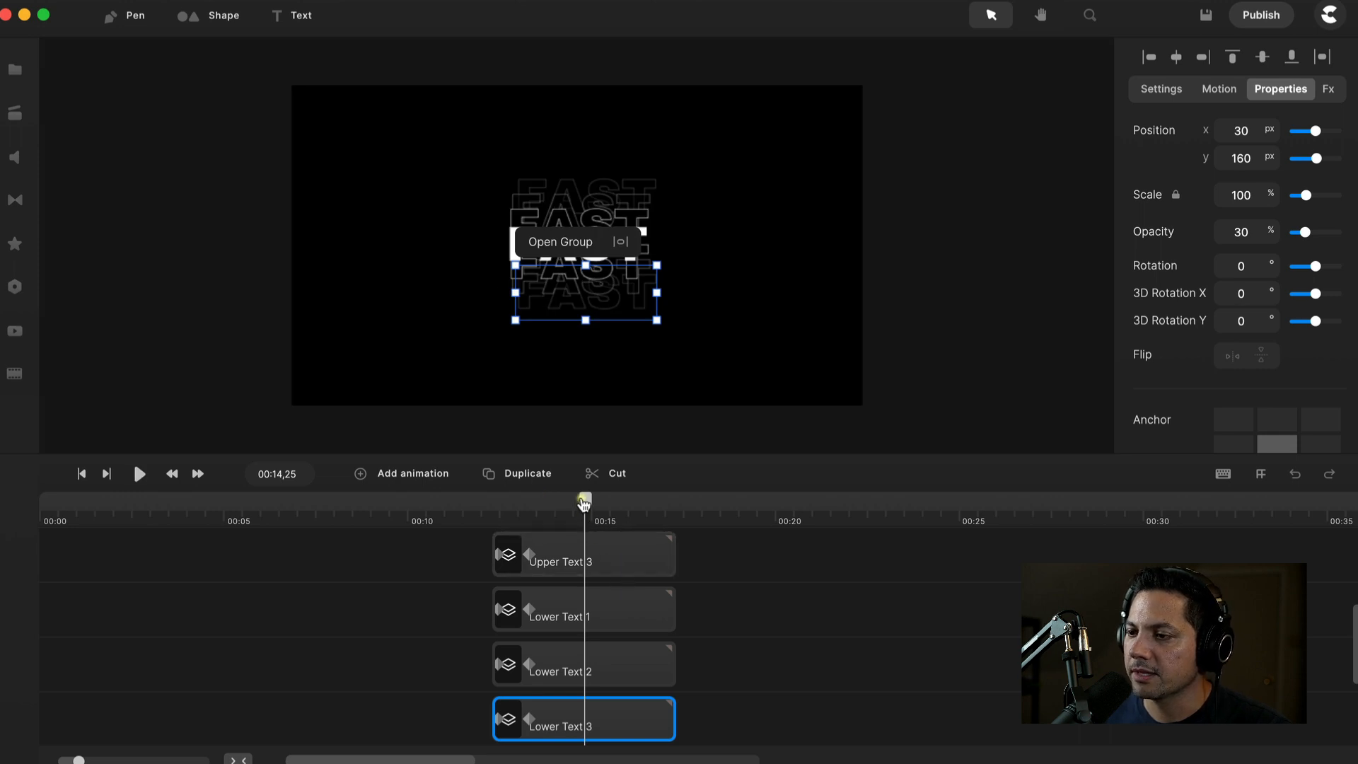
{"action": "left_click_drag", "start_coordinate": [583, 504], "coordinate": [532, 517]}
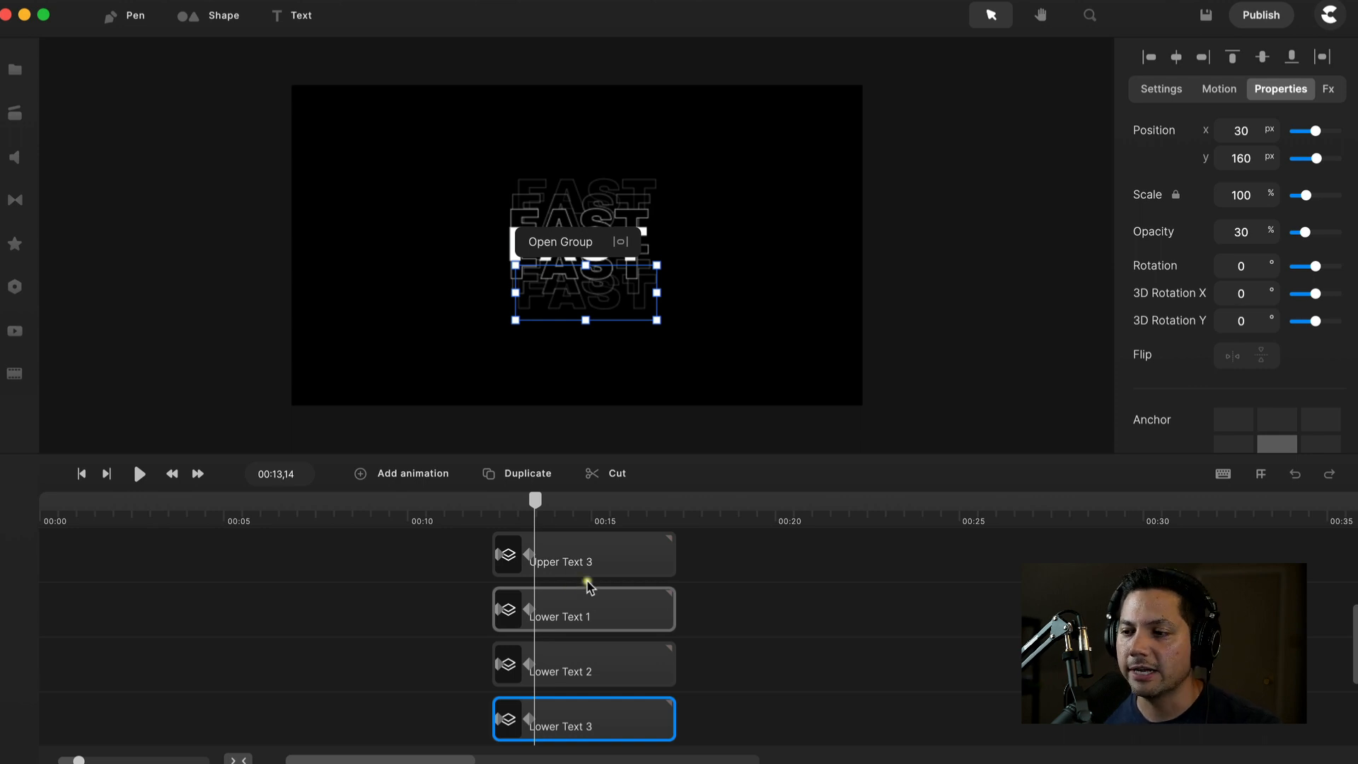
Group the Main Text, Upper Text 1 to 3 and Lower Text 1 to 3 elements together.
{"action": "scroll", "coordinate": [588, 586], "scroll_direction": "up", "scroll_amount": 5}
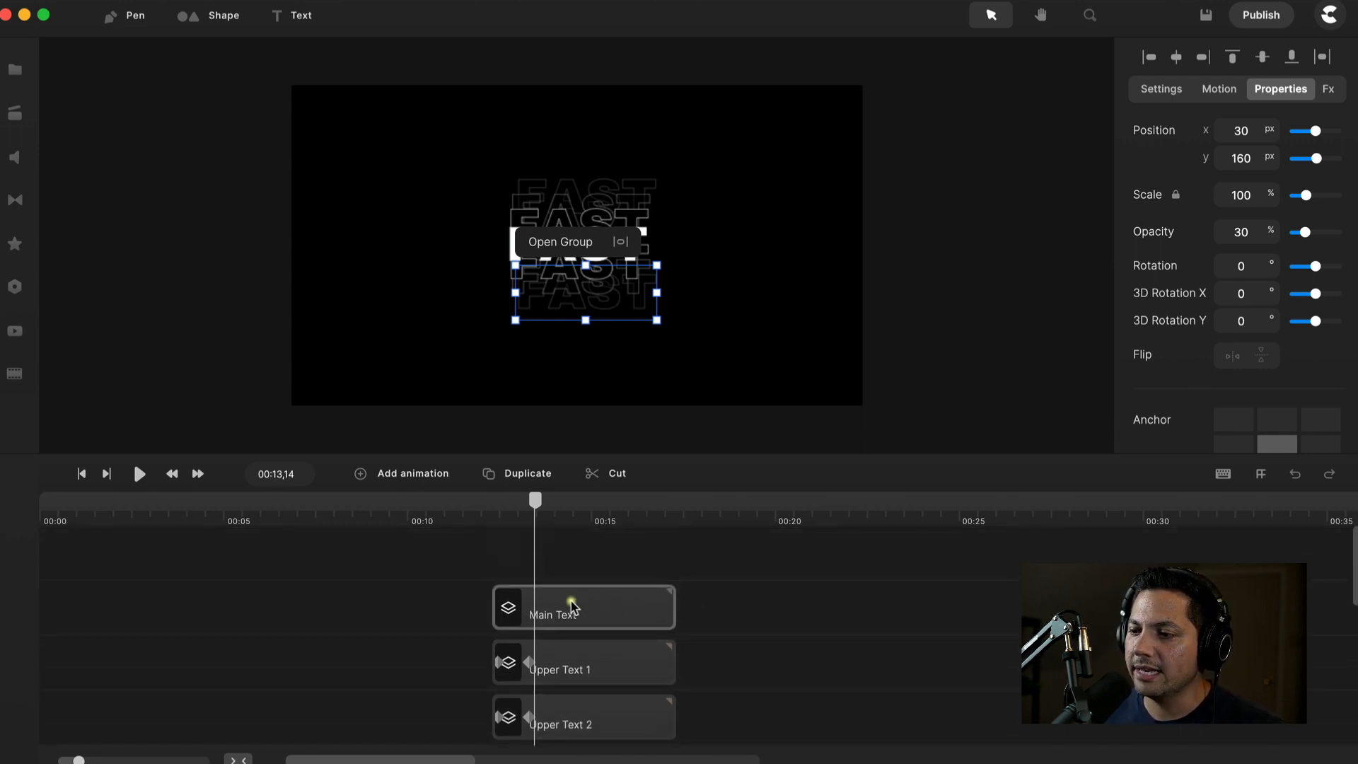
{"action": "left_click", "coordinate": [572, 605]}
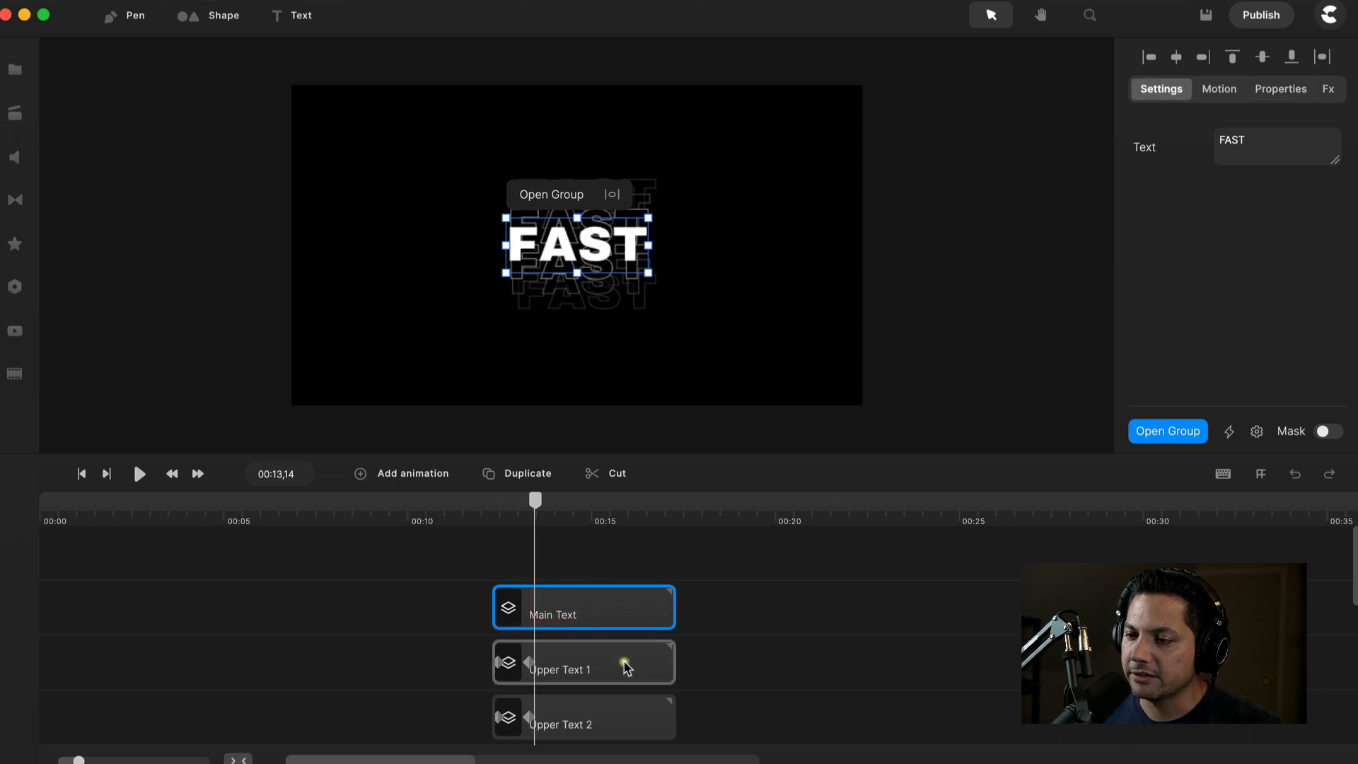
{"action": "scroll", "coordinate": [622, 660], "scroll_direction": "down", "scroll_amount": 6}
{"action": "scroll", "coordinate": [602, 640], "scroll_direction": "up", "scroll_amount": 6}
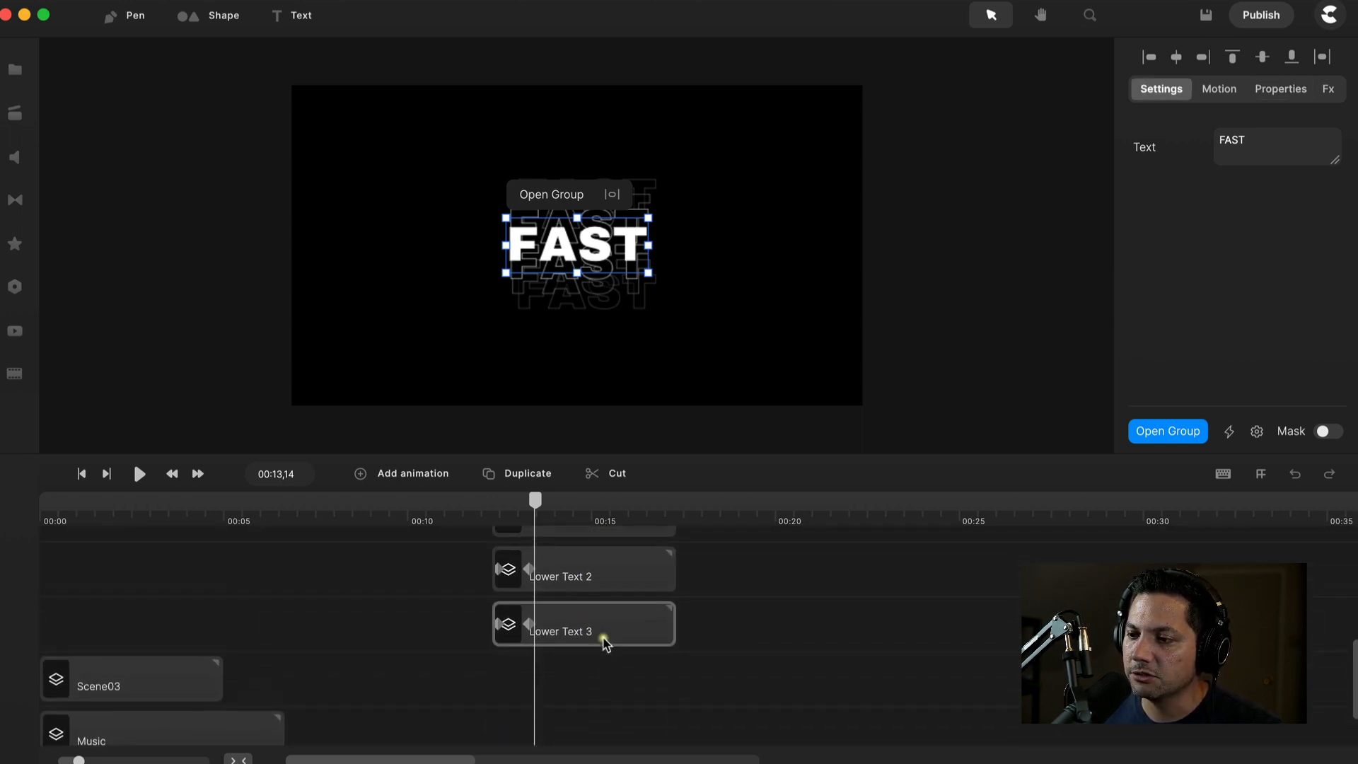
{"action": "left_click_drag", "start_coordinate": [717, 600], "coordinate": [663, 719]}
{"action": "scroll", "coordinate": [582, 704], "scroll_direction": "down", "scroll_amount": 3}
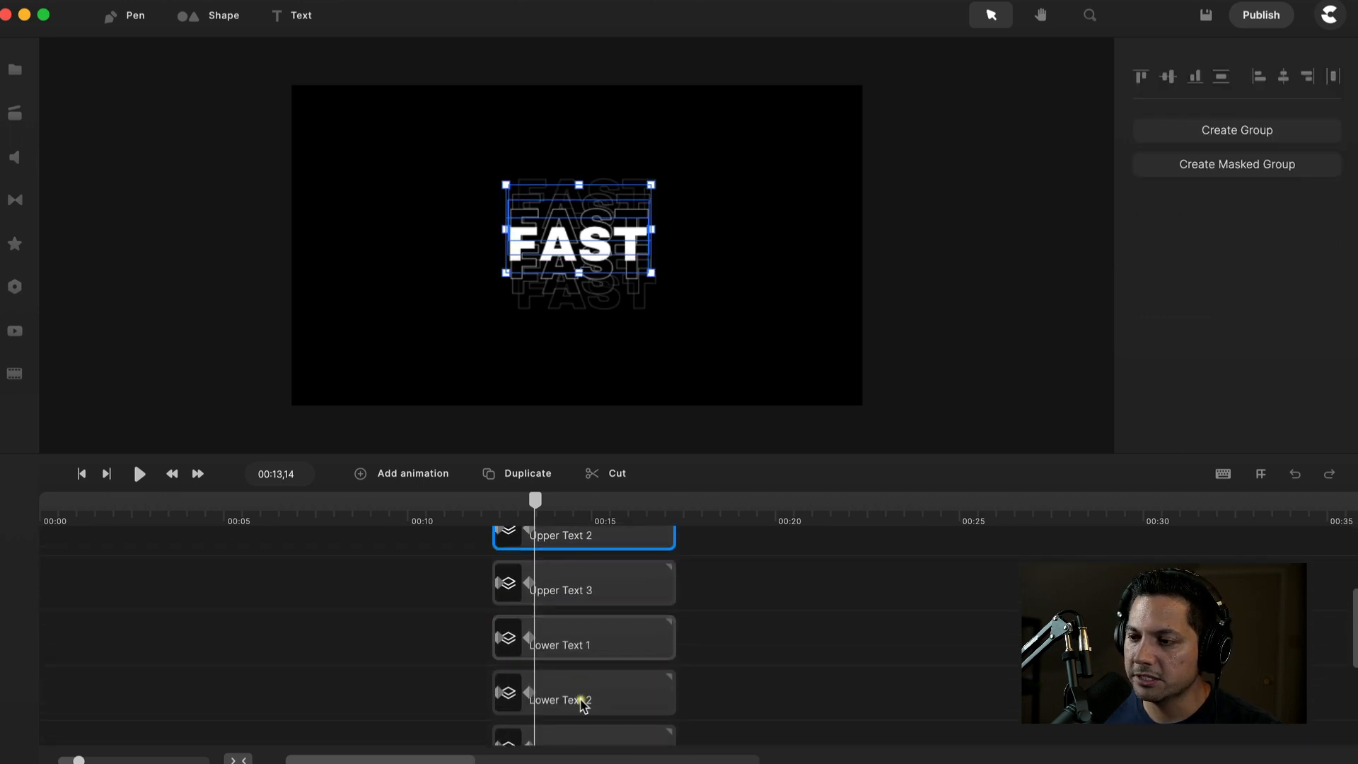
{"action": "left_click", "coordinate": [578, 562], "text": "shift"}
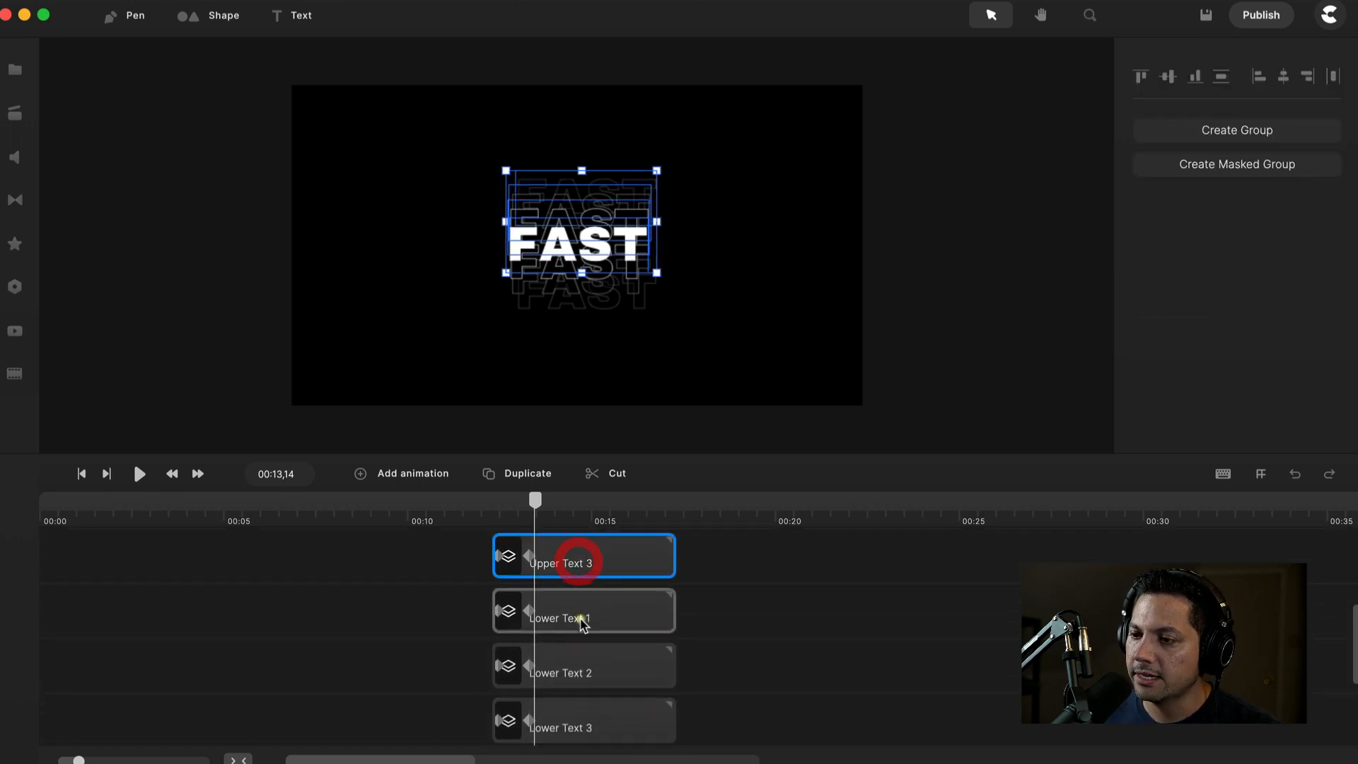
{"action": "left_click", "coordinate": [576, 618], "text": "shift"}
{"action": "left_click", "coordinate": [577, 665], "text": "shift"}
{"action": "left_click", "coordinate": [577, 716], "text": "shift"}
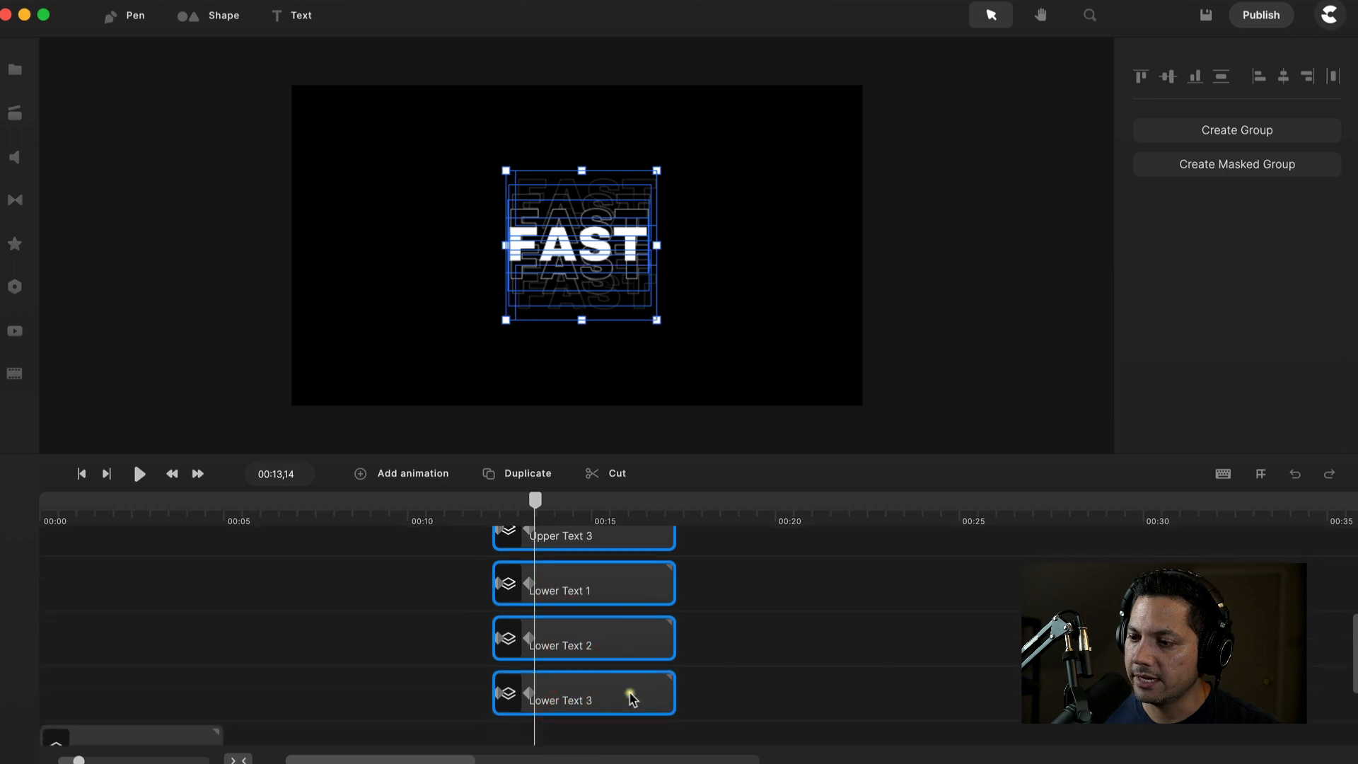
{"action": "scroll", "coordinate": [630, 697], "scroll_direction": "up", "scroll_amount": 3}
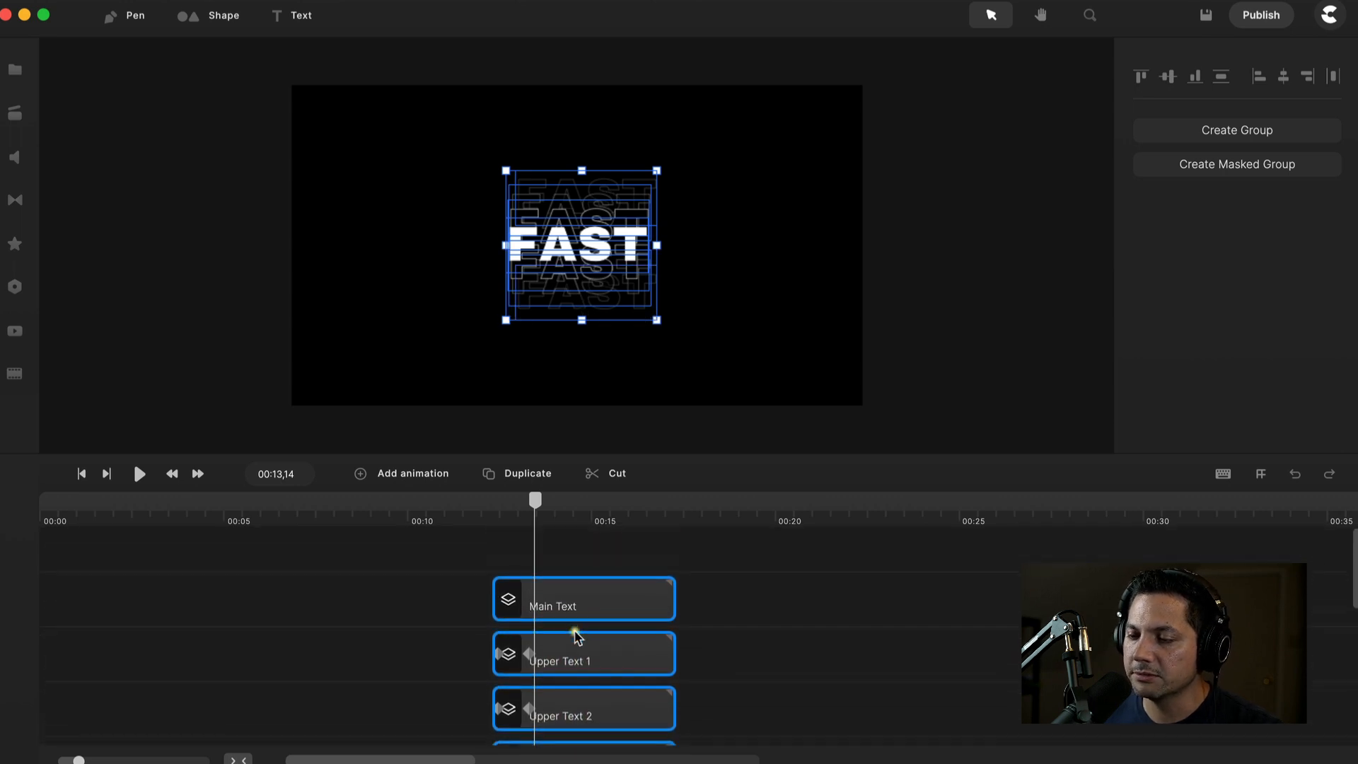
{"action": "right_click", "coordinate": [575, 607]}
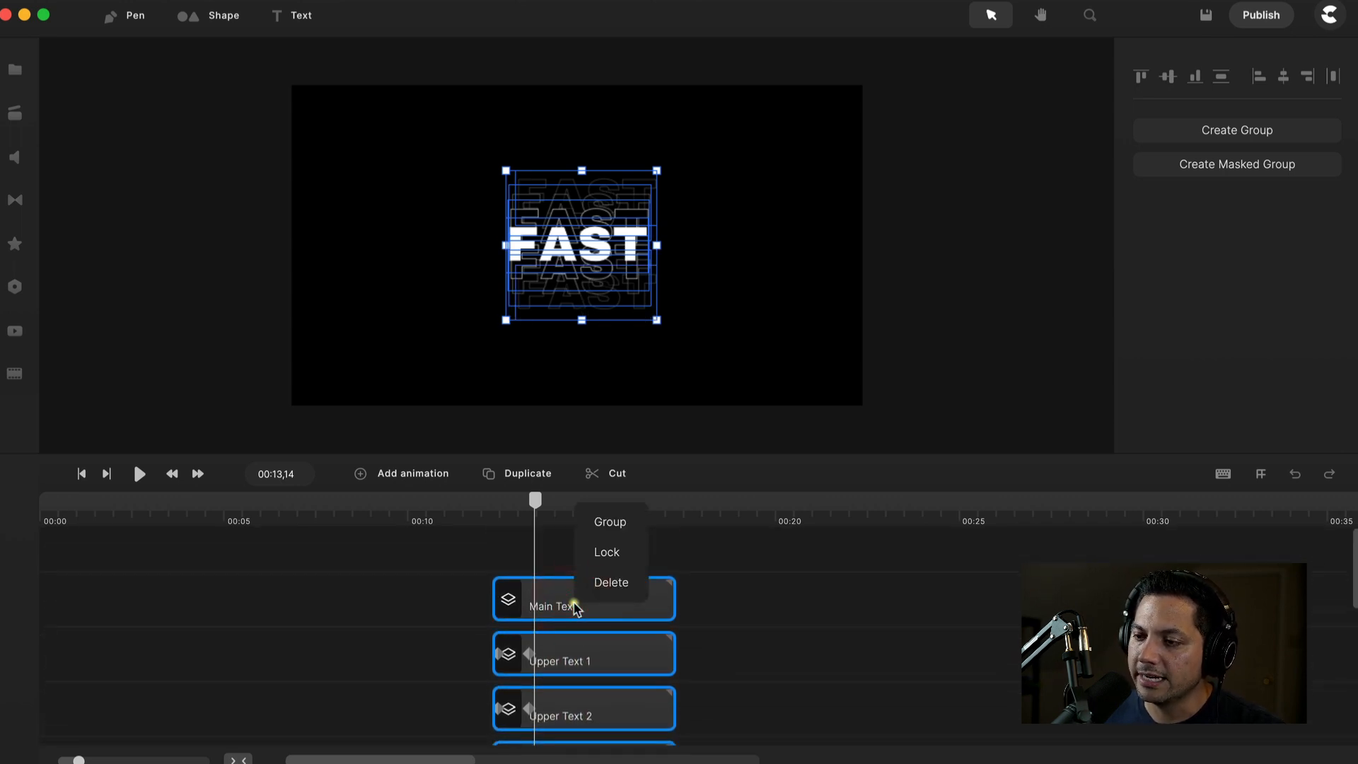
Group the selected FAST text layers and rename the group as Text Group.
{"action": "left_click", "coordinate": [608, 523]}
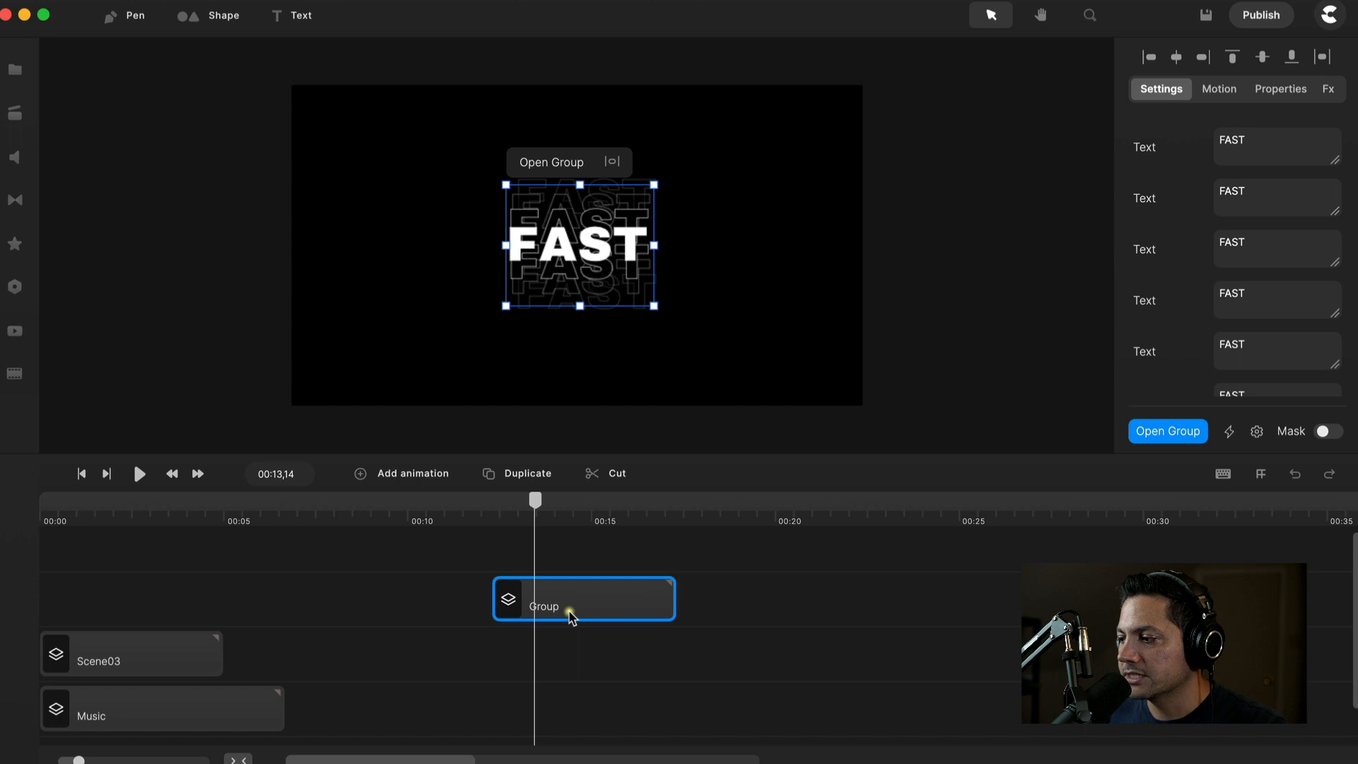
{"action": "right_click", "coordinate": [570, 611]}
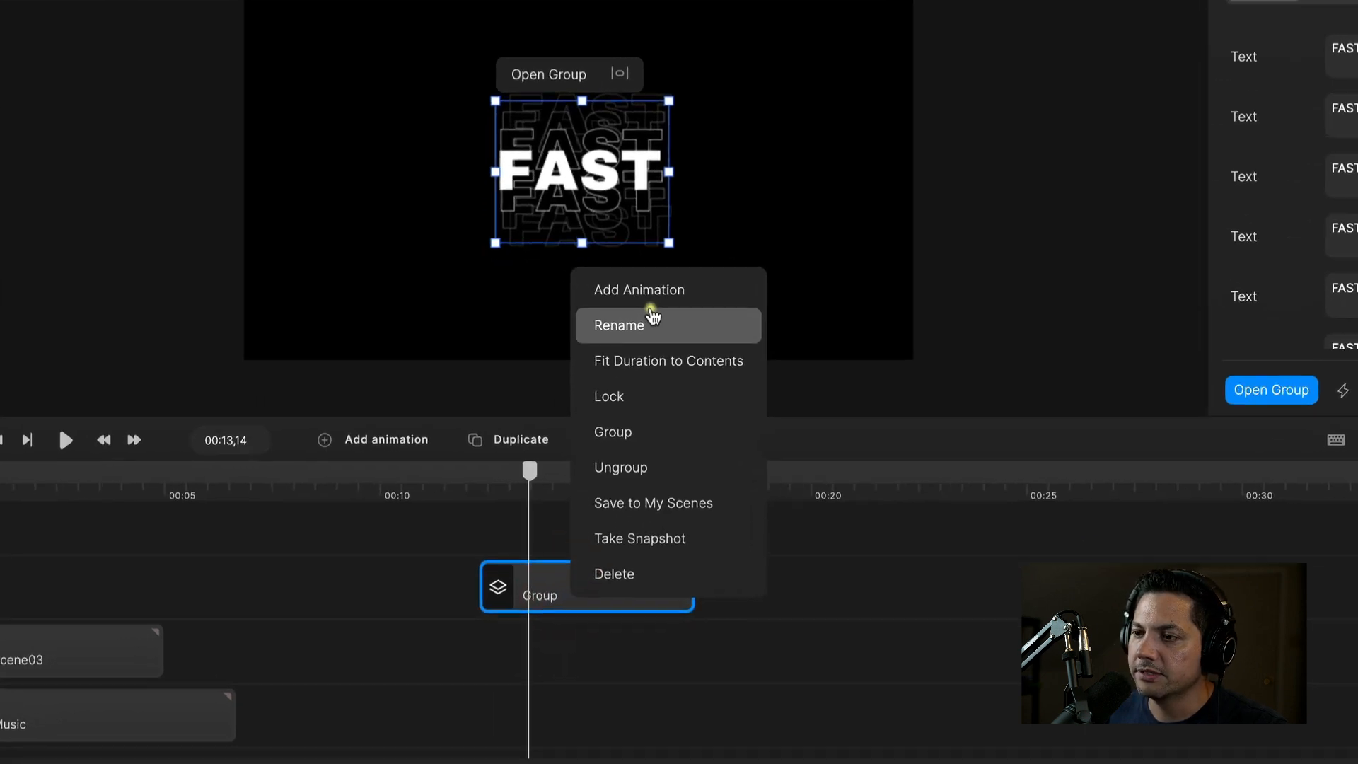
{"action": "left_click", "coordinate": [651, 317]}
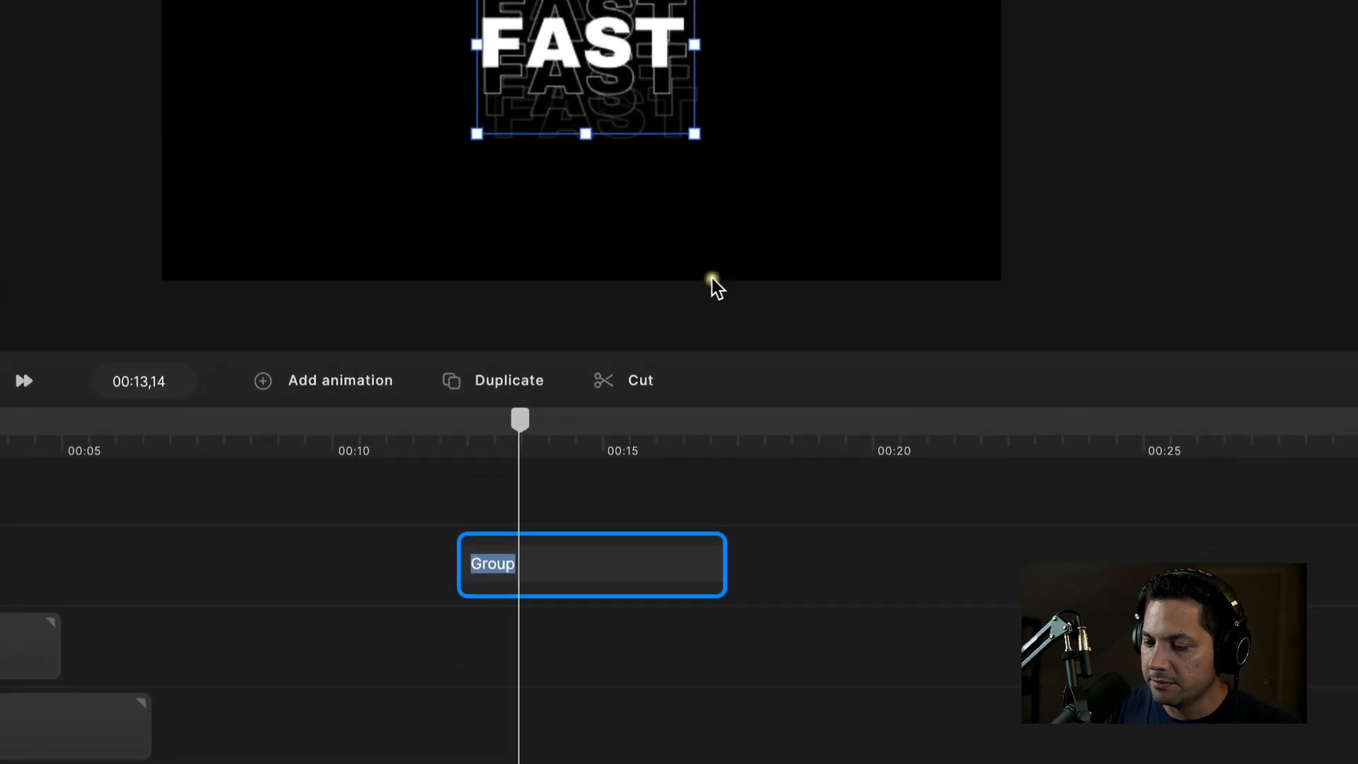
{"action": "type", "text": "Text"}
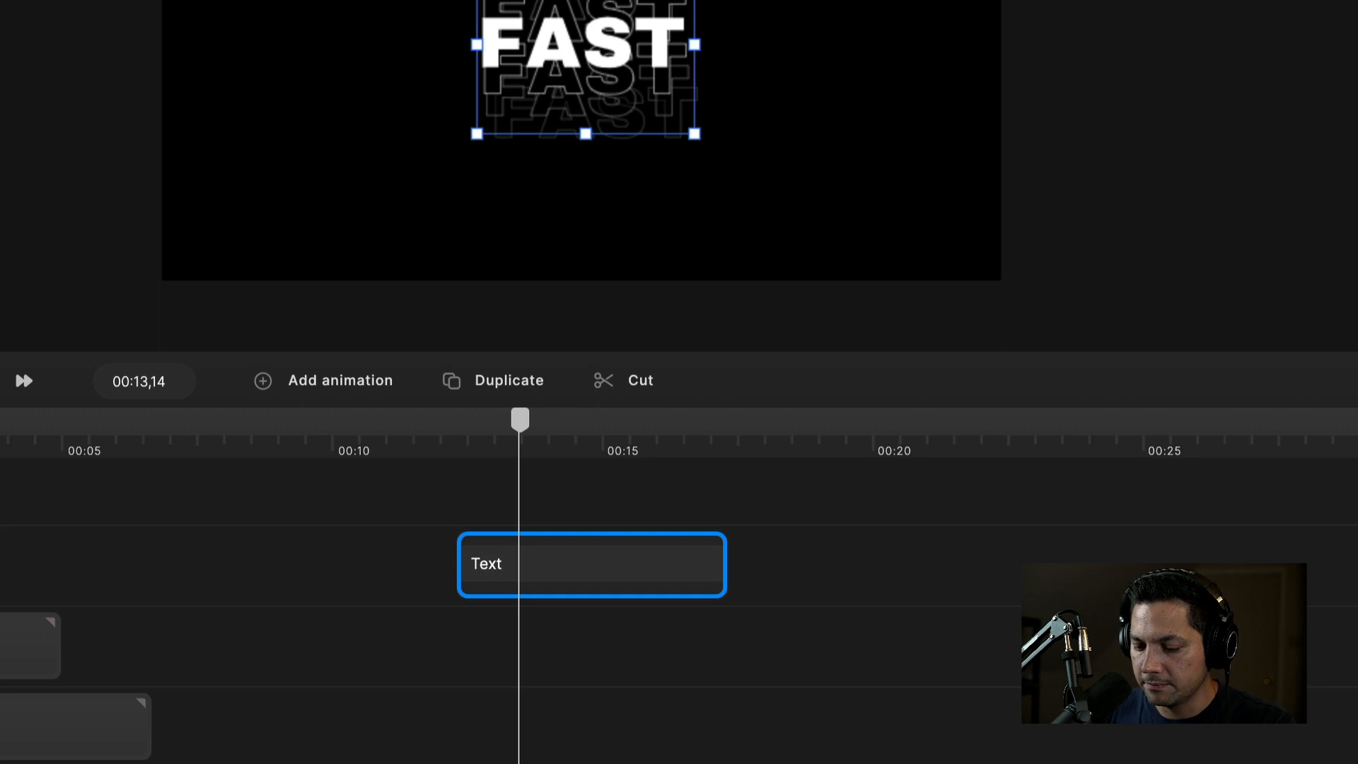
{"action": "key", "text": "Return"}
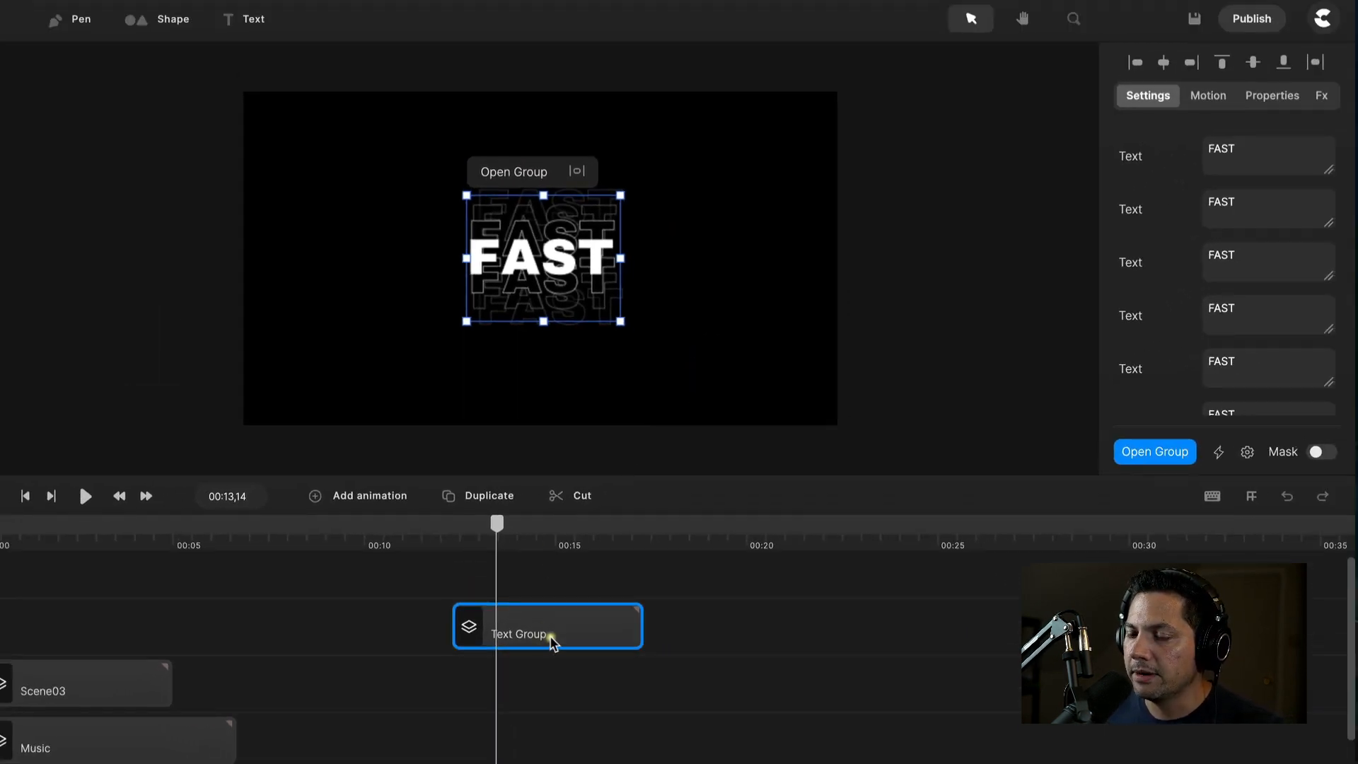
Add a Position animation to Text Group and move its keyframes to the beginning of the clip.
{"action": "mouse_move", "coordinate": [498, 524]}
{"action": "left_mouse_down"}
{"action": "mouse_move", "coordinate": [549, 530]}
{"action": "mouse_move", "coordinate": [470, 545]}
{"action": "mouse_move", "coordinate": [498, 543]}
{"action": "left_mouse_up"}
{"action": "right_click", "coordinate": [524, 616]}
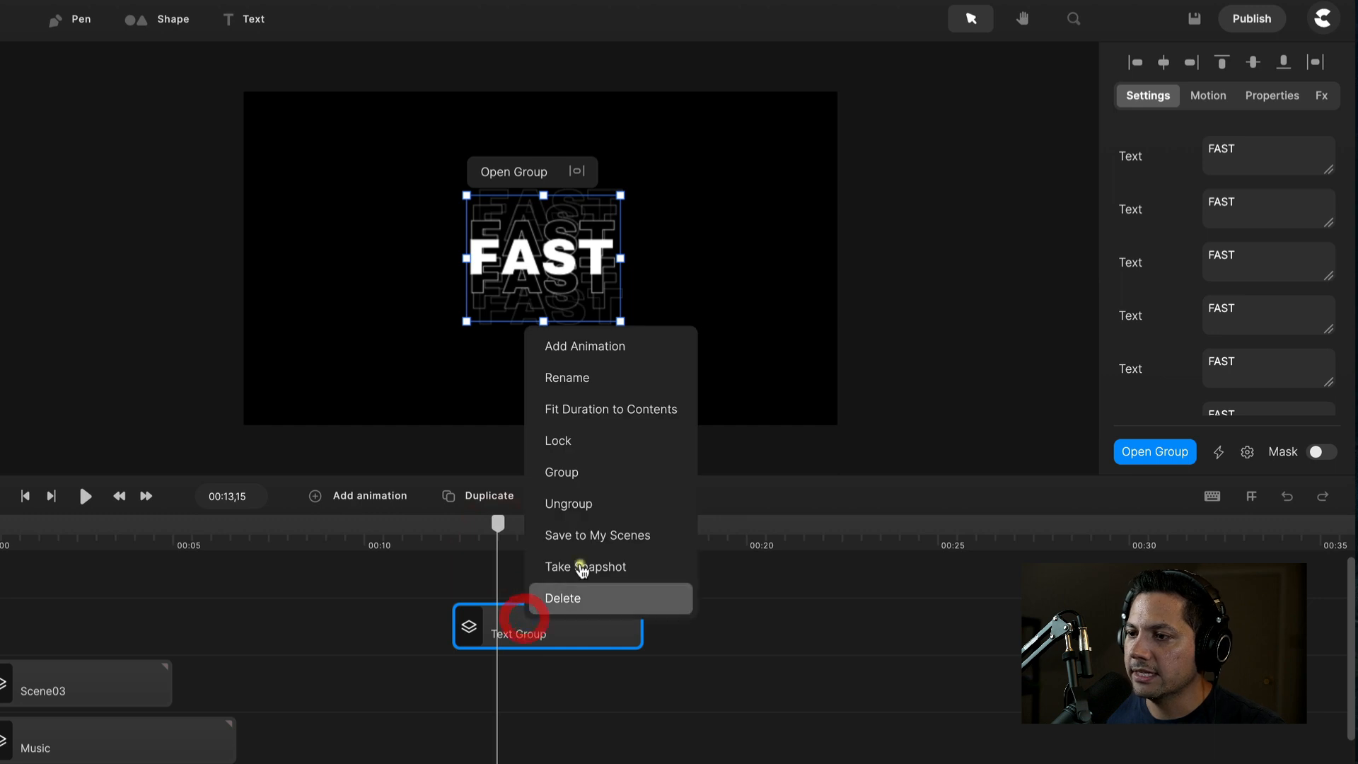
{"action": "left_click", "coordinate": [586, 348]}
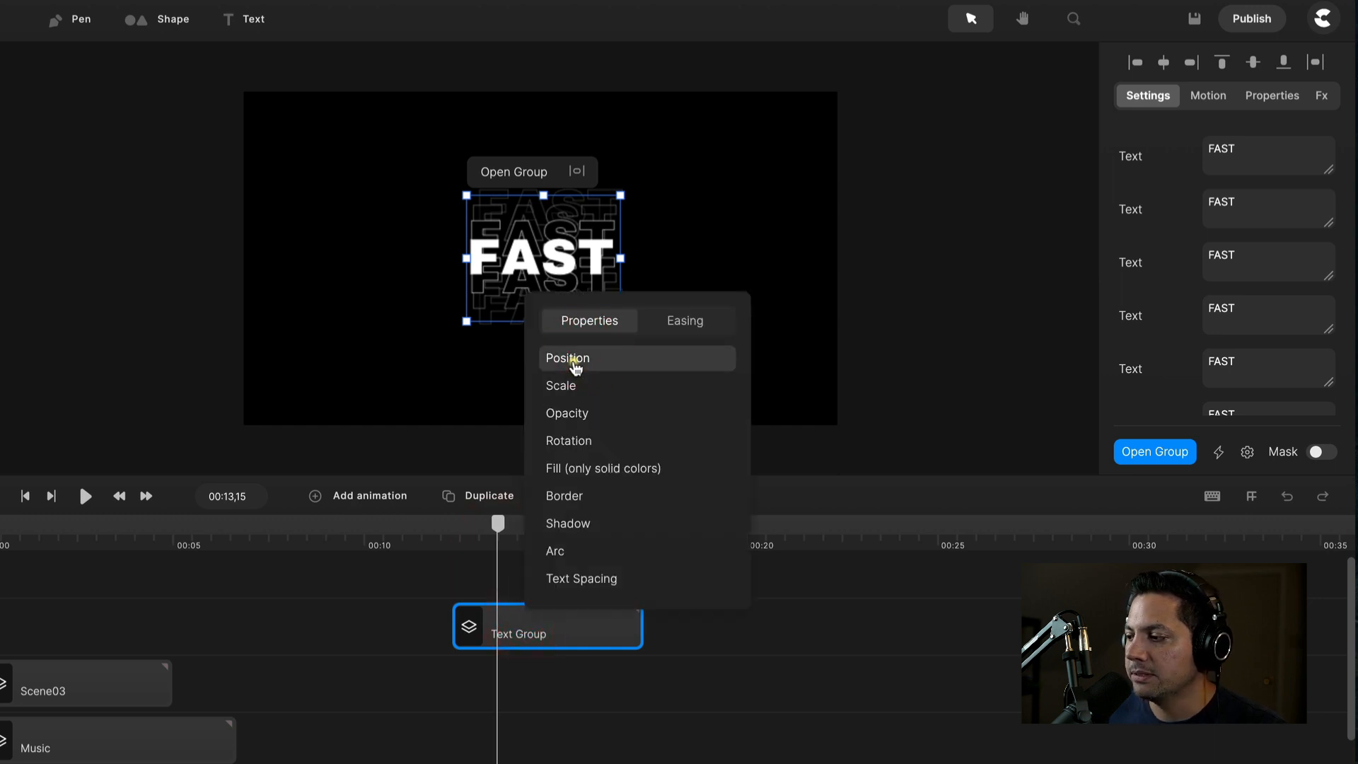
{"action": "left_click", "coordinate": [574, 358]}
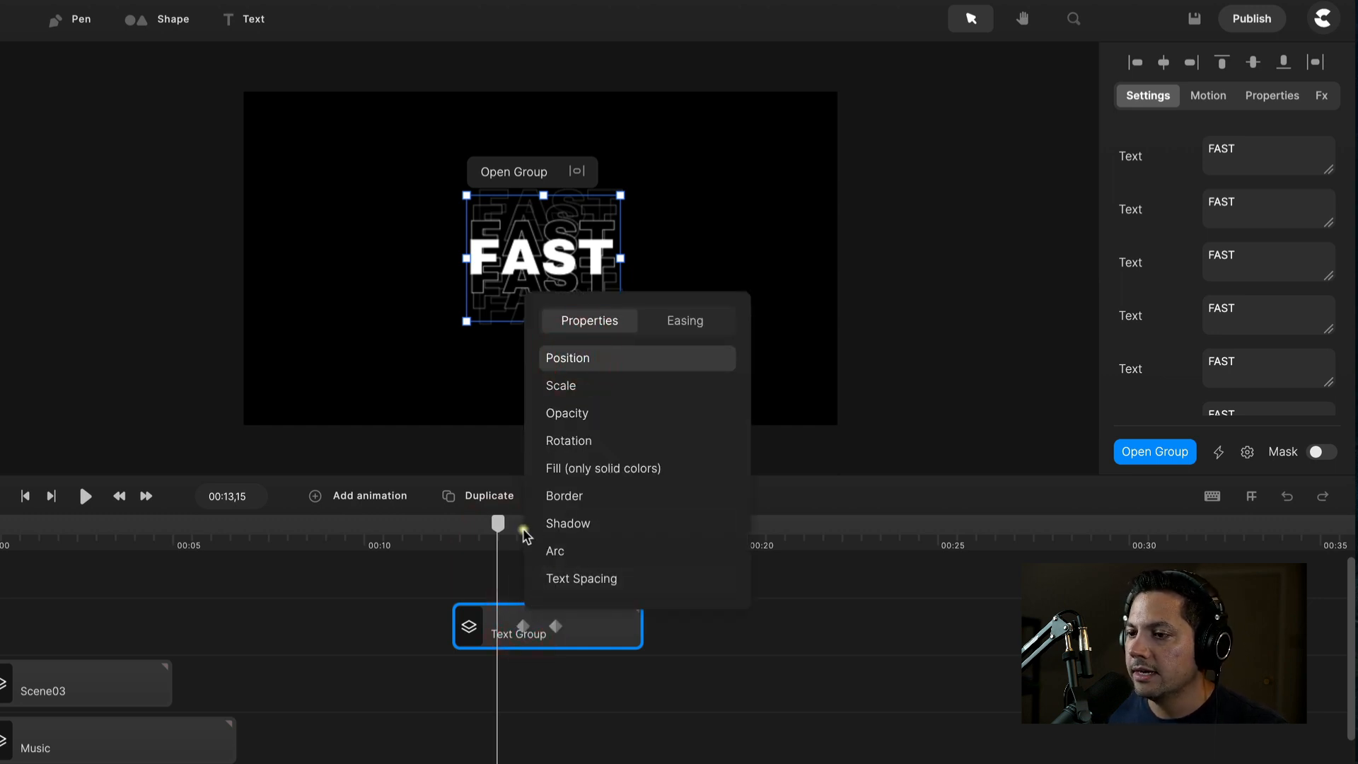
{"action": "left_click_drag", "start_coordinate": [500, 527], "coordinate": [481, 535]}
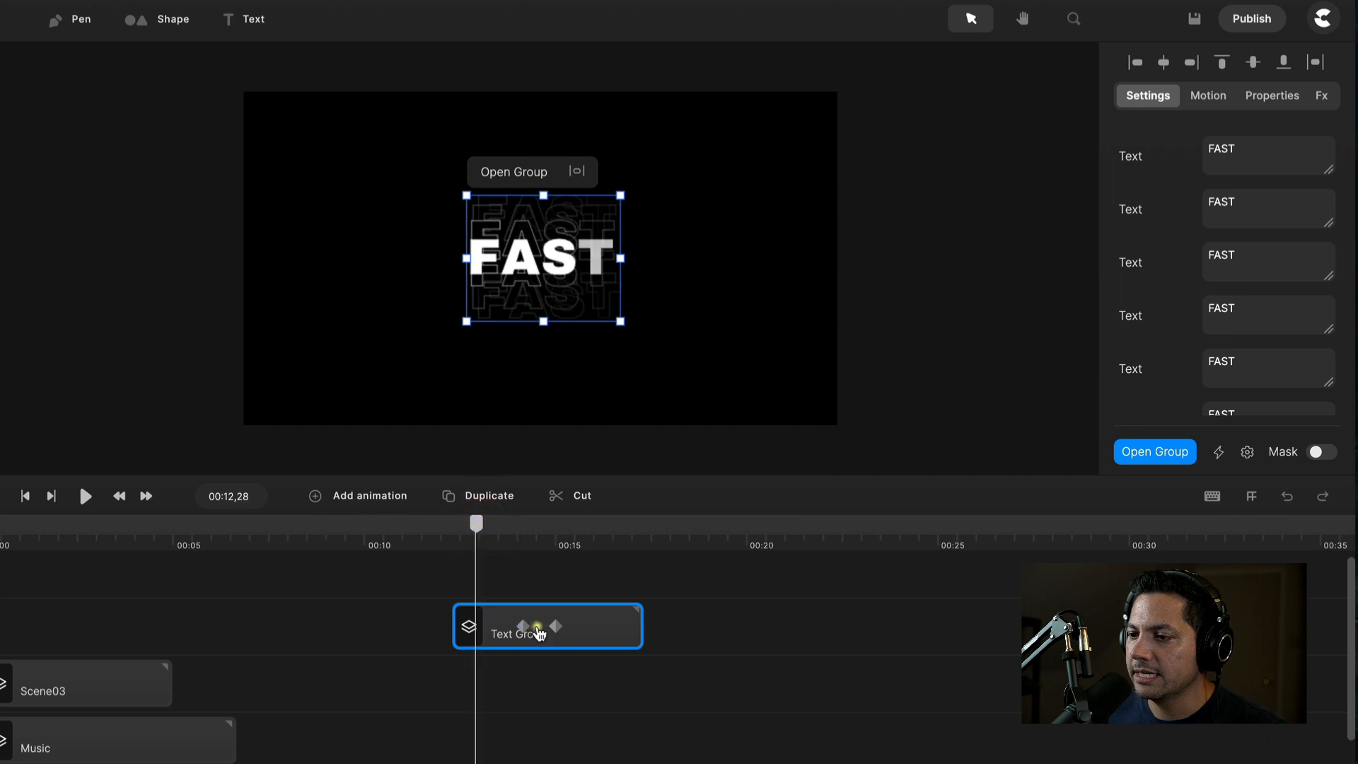
{"action": "left_click_drag", "start_coordinate": [537, 627], "coordinate": [479, 635]}
{"action": "left_click", "coordinate": [480, 635]}
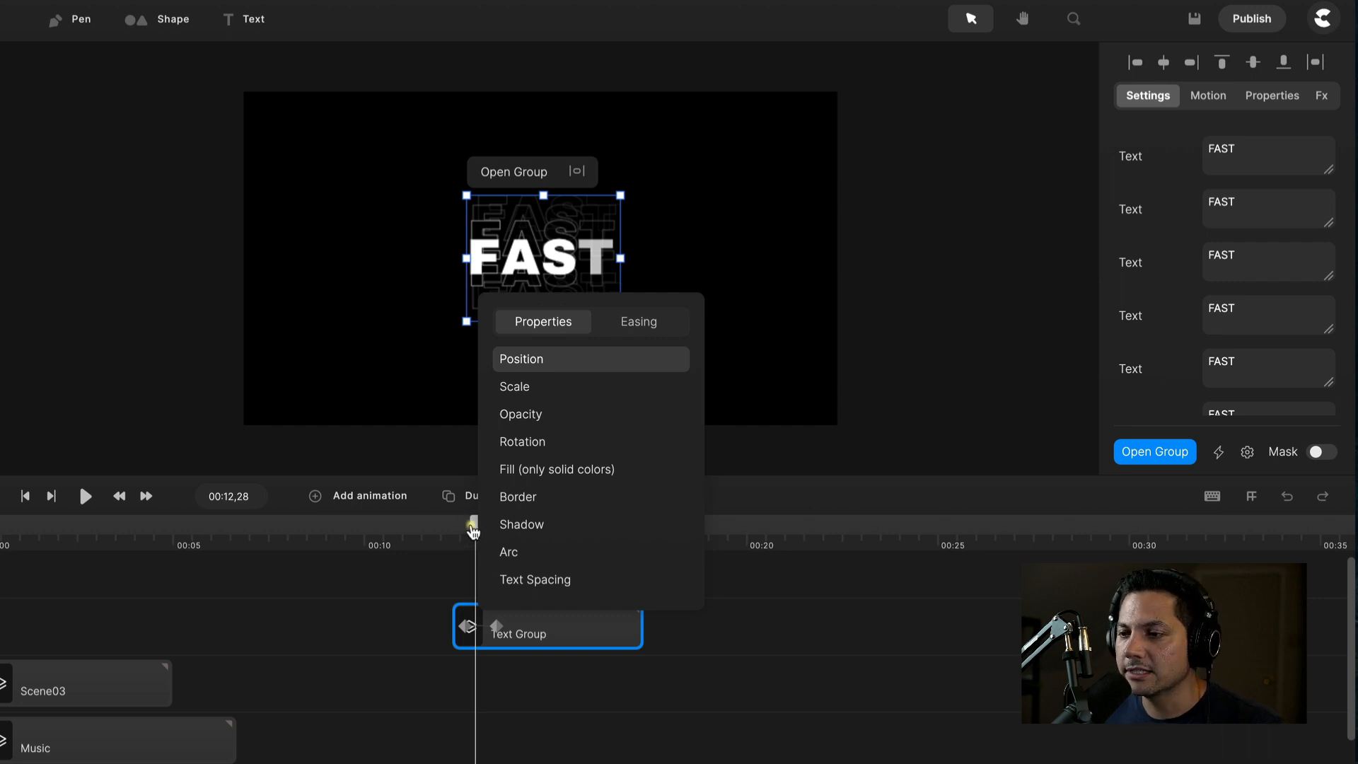
{"action": "left_click", "coordinate": [472, 530]}
Set the x position at Text Group's first position keyframe to 60 px.
{"action": "left_click_drag", "start_coordinate": [472, 530], "coordinate": [464, 532]}
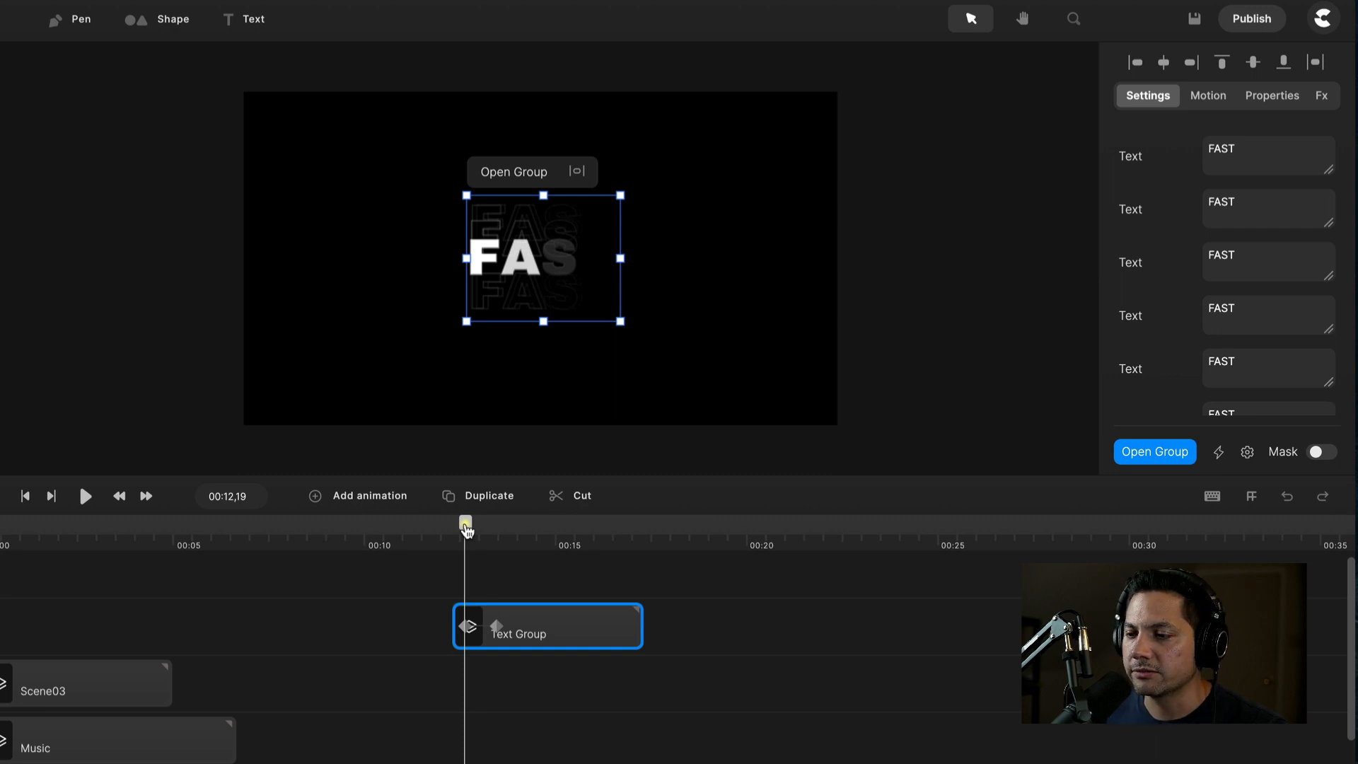
{"action": "left_click", "coordinate": [466, 627]}
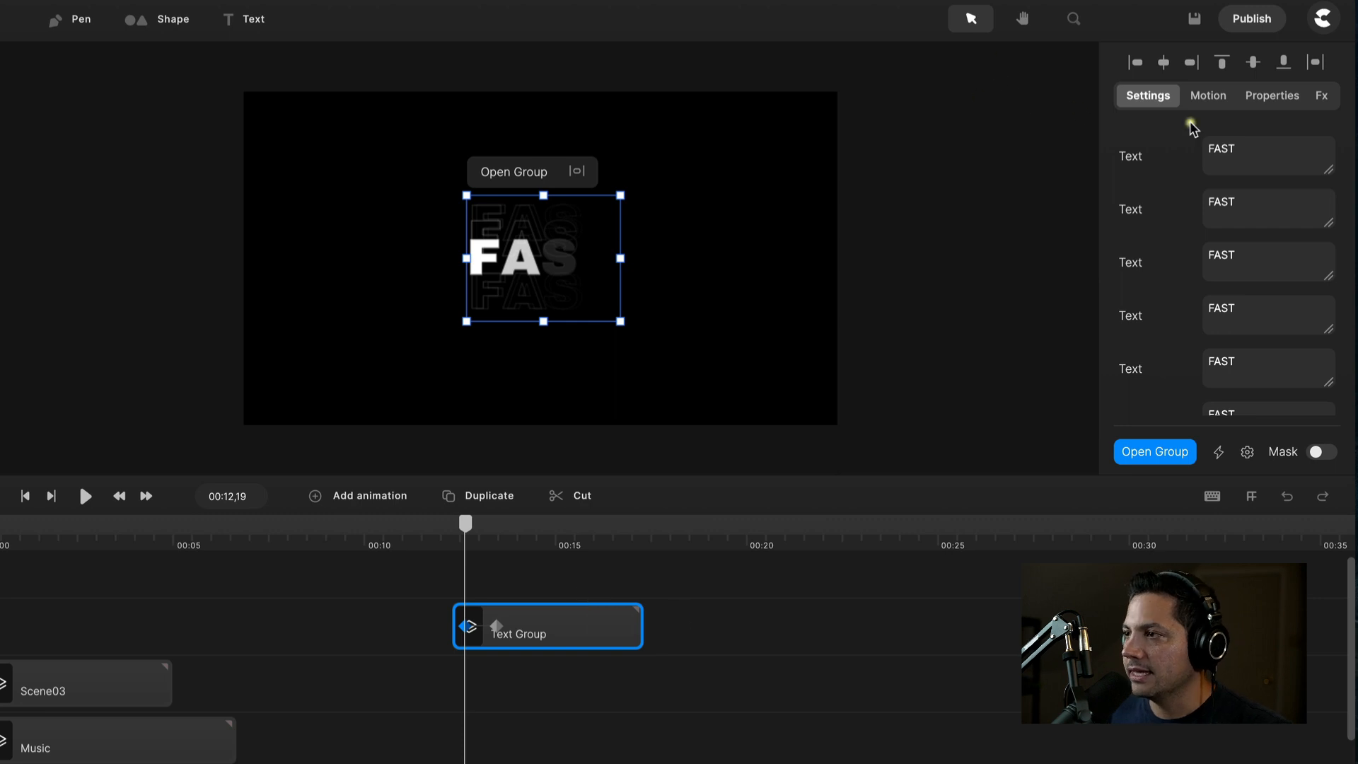
{"action": "left_click", "coordinate": [1252, 97]}
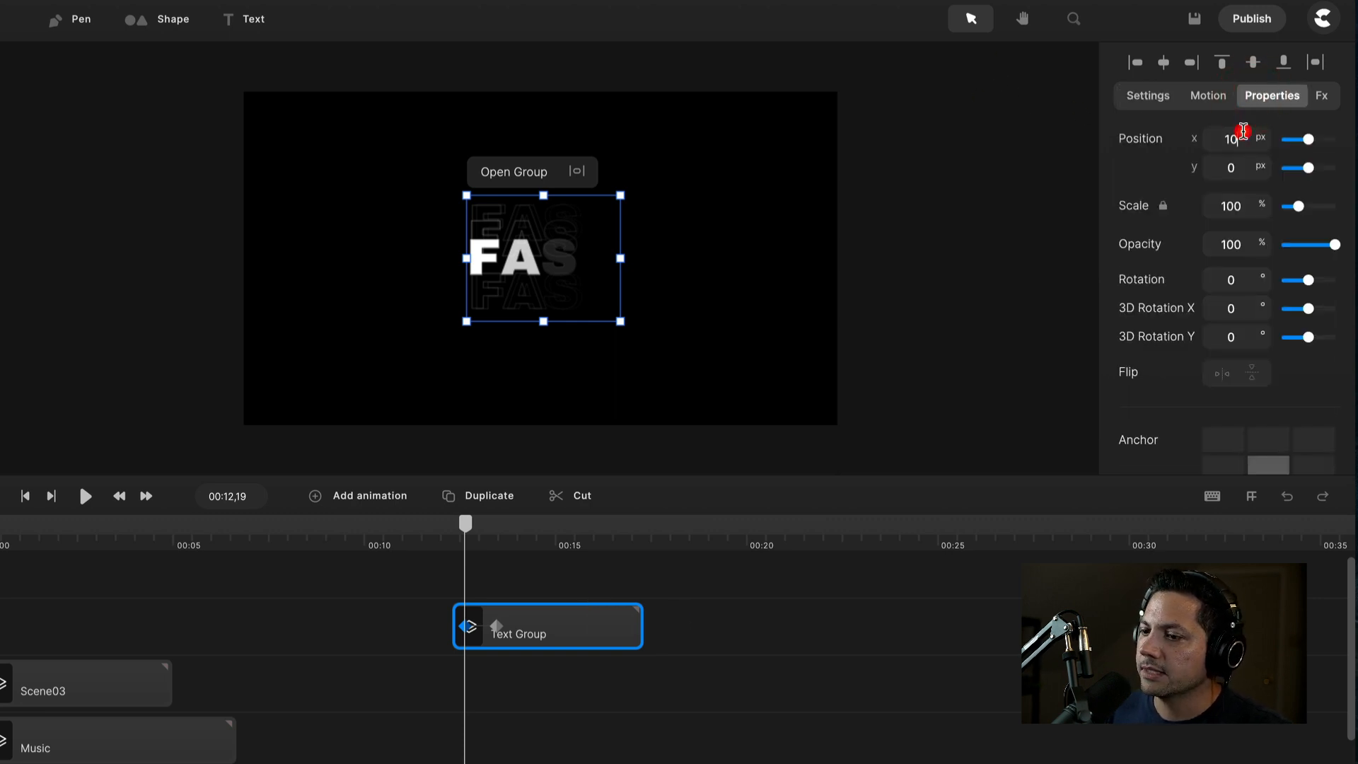
{"action": "double_click", "coordinate": [1243, 132]}
{"action": "type", "text": "60"}
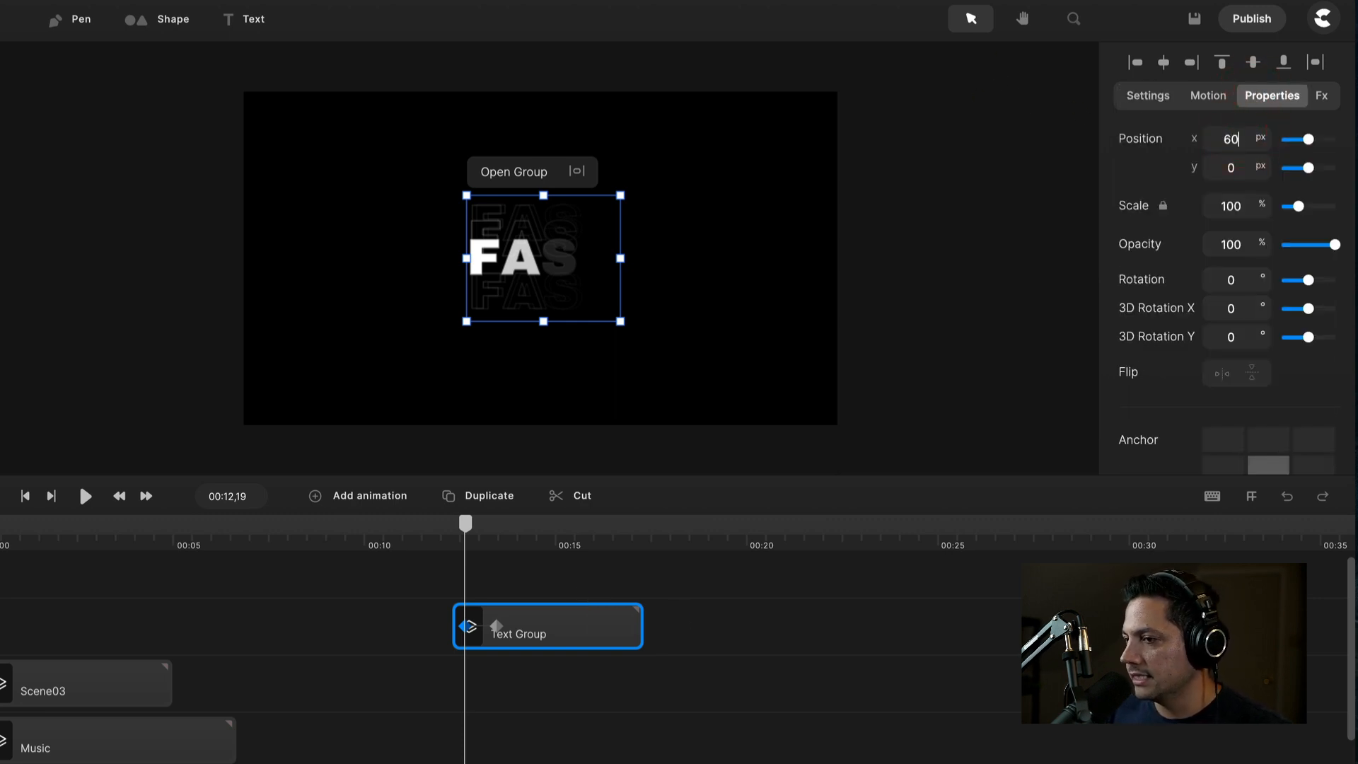
{"action": "key", "text": "Return"}
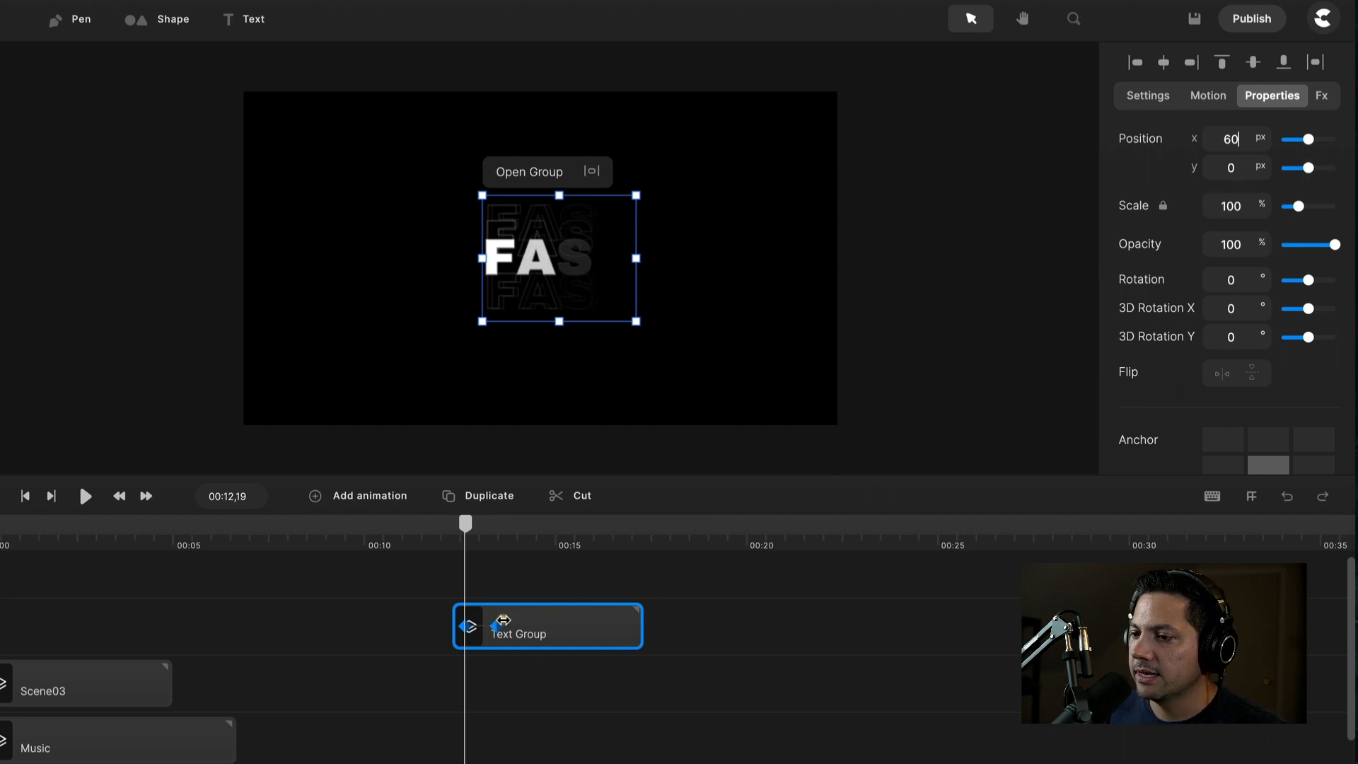
Set the position at Text Group's second keyframe to x 0 px and y 0 px.
{"action": "left_click", "coordinate": [497, 625]}
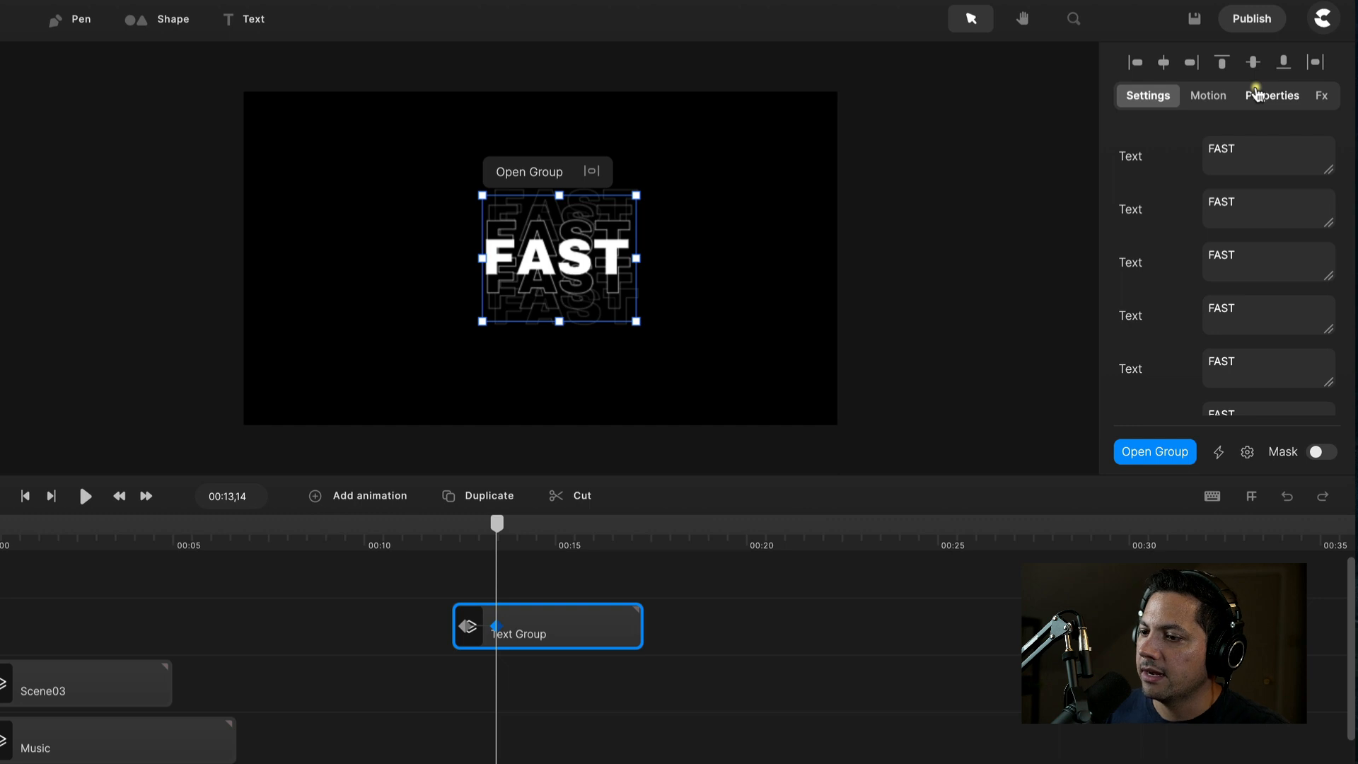
{"action": "left_click", "coordinate": [1260, 98]}
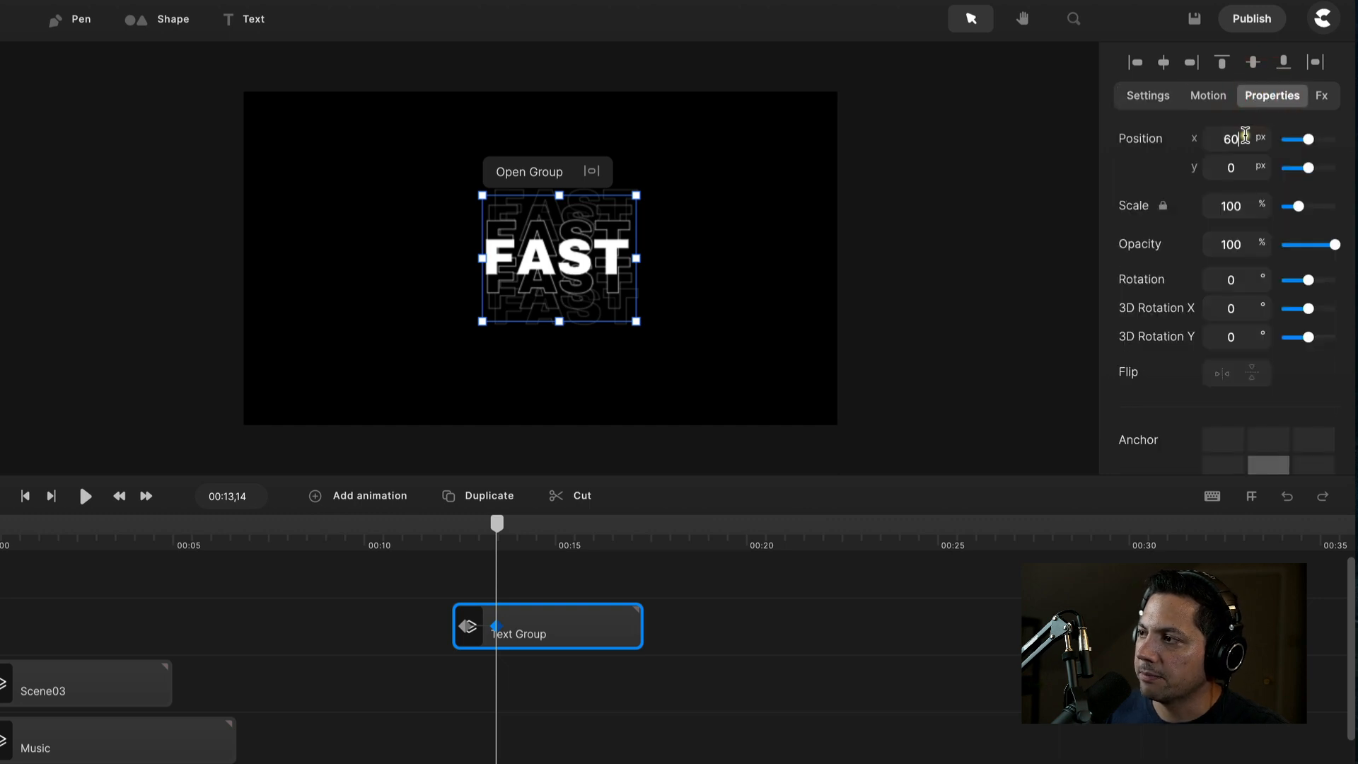
{"action": "left_click", "coordinate": [1238, 137]}
{"action": "type", "text": "0"}
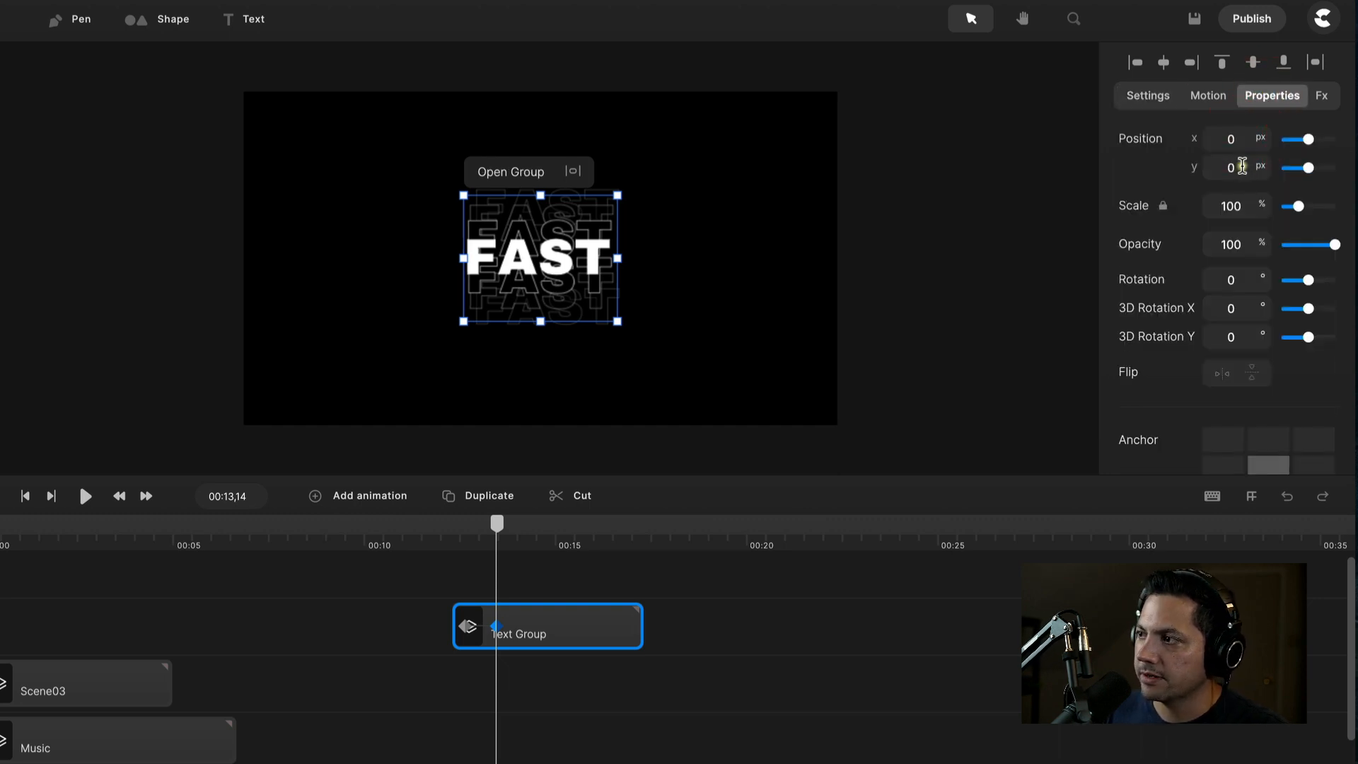
{"action": "double_click", "coordinate": [1240, 166]}
{"action": "type", "text": "0"}
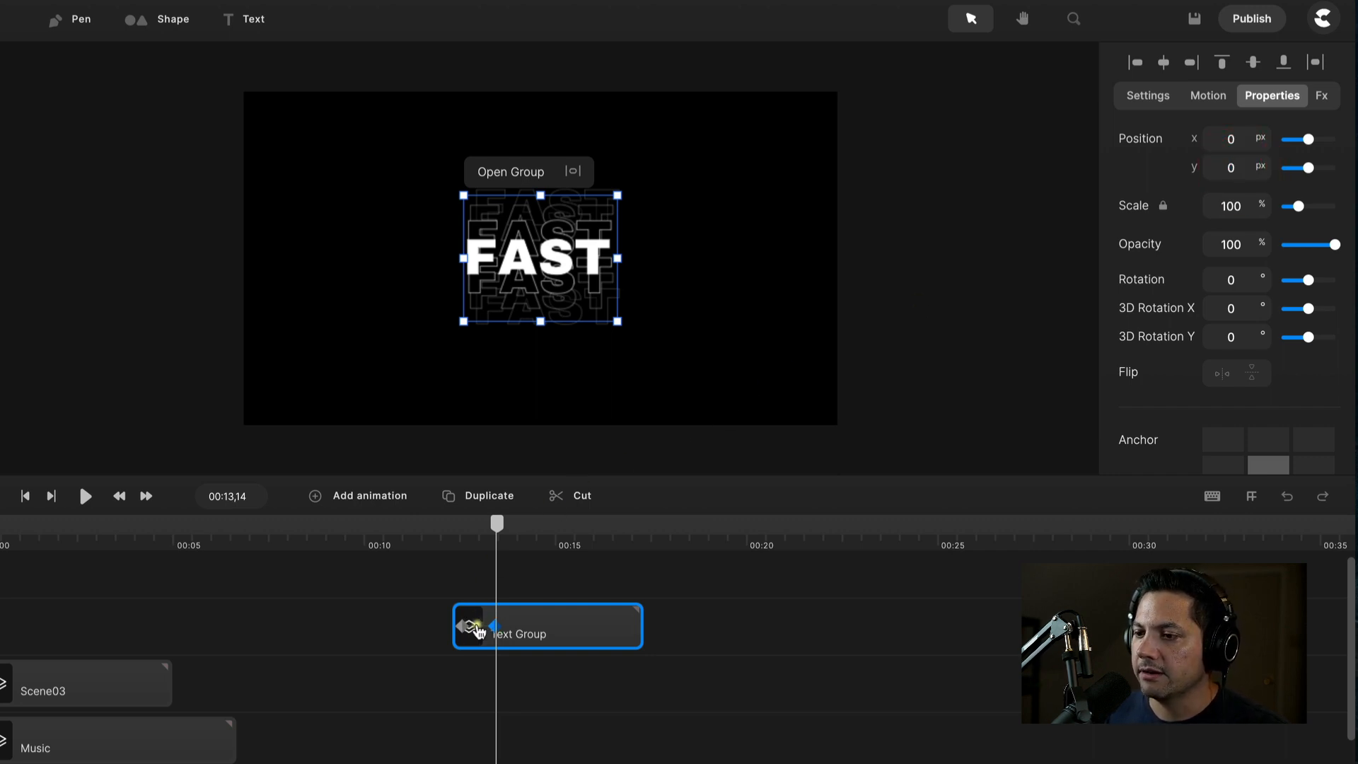
Shift Text Group's position animation slightly earlier and play it back from 00:12,10.
{"action": "left_click", "coordinate": [470, 628]}
{"action": "left_click", "coordinate": [453, 541]}
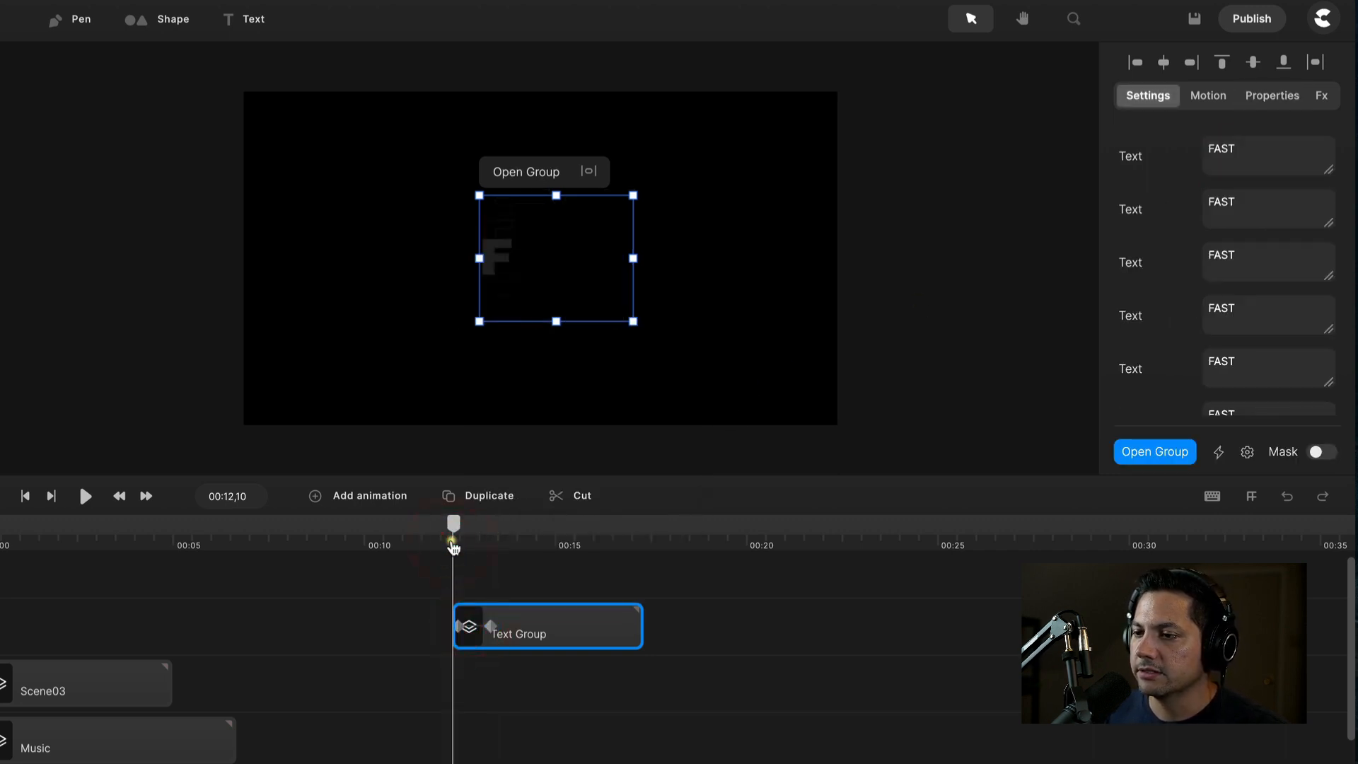
{"action": "key", "text": "space"}
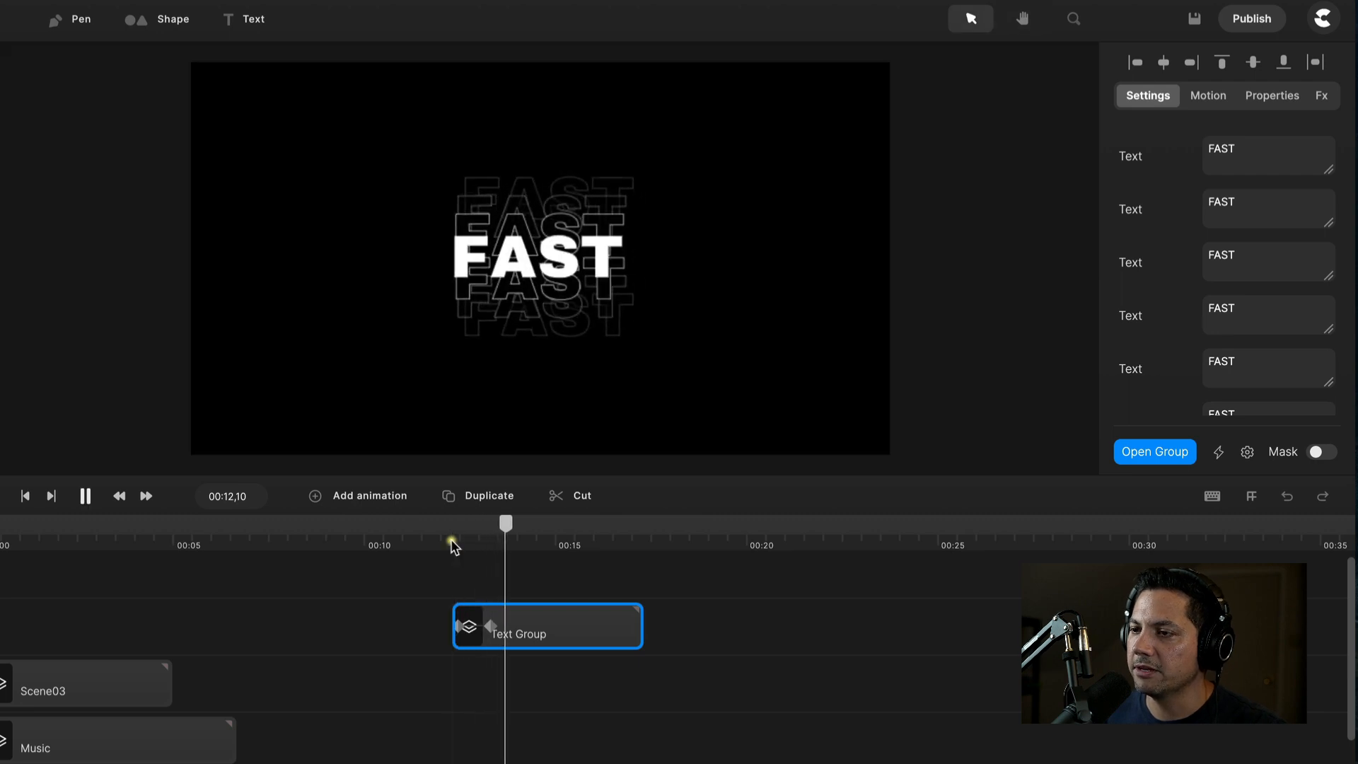
{"action": "key", "text": "space"}
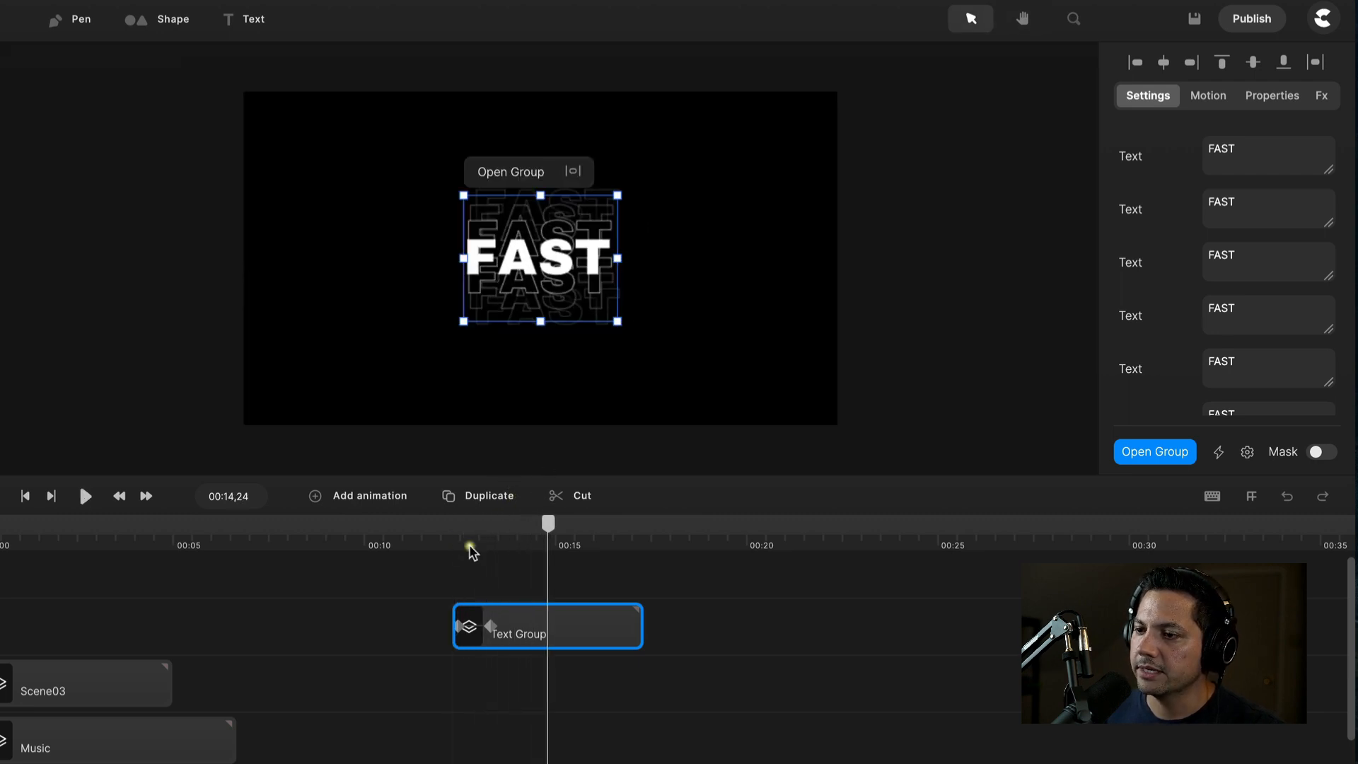
Duplicate the Music clip and place the copy below Text Group, aligned with that group's start.
{"action": "left_click", "coordinate": [112, 738]}
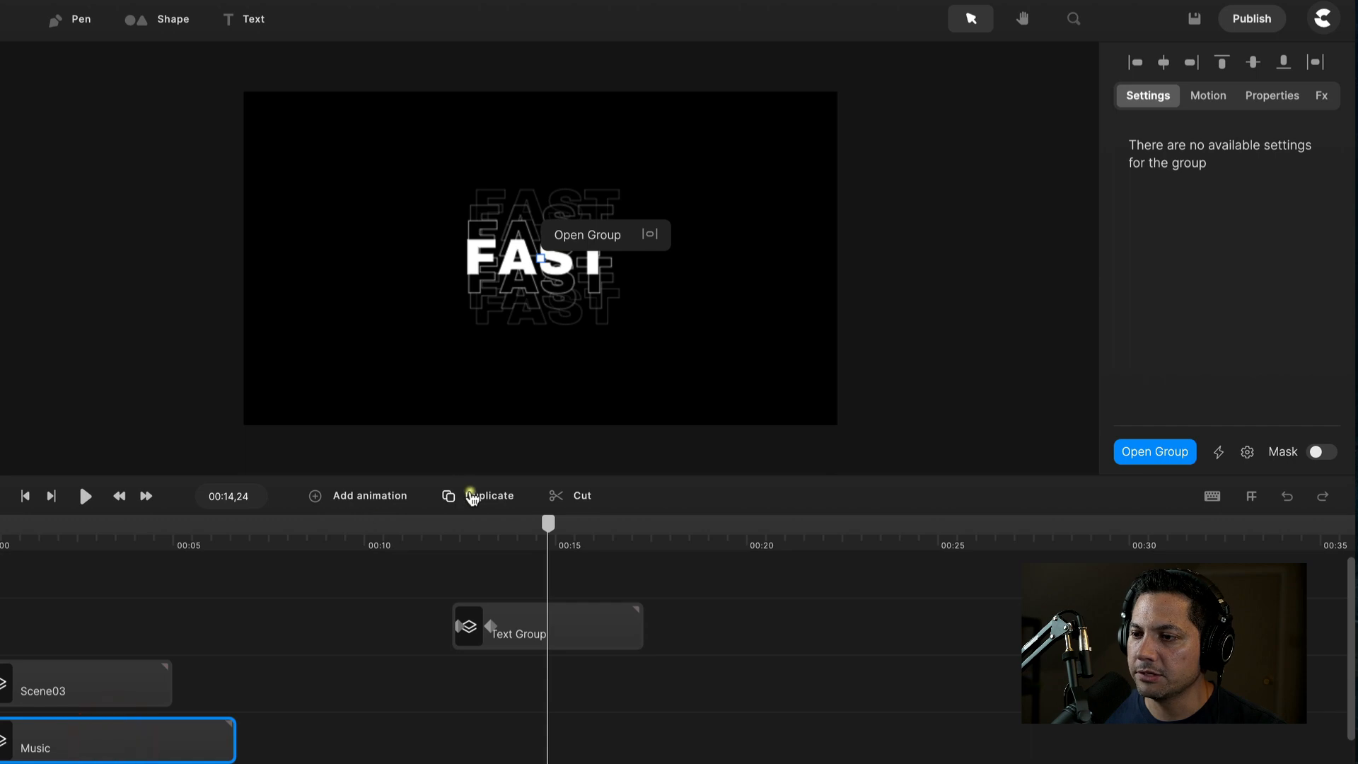
{"action": "scroll", "coordinate": [309, 743], "scroll_direction": "down", "scroll_amount": 3}
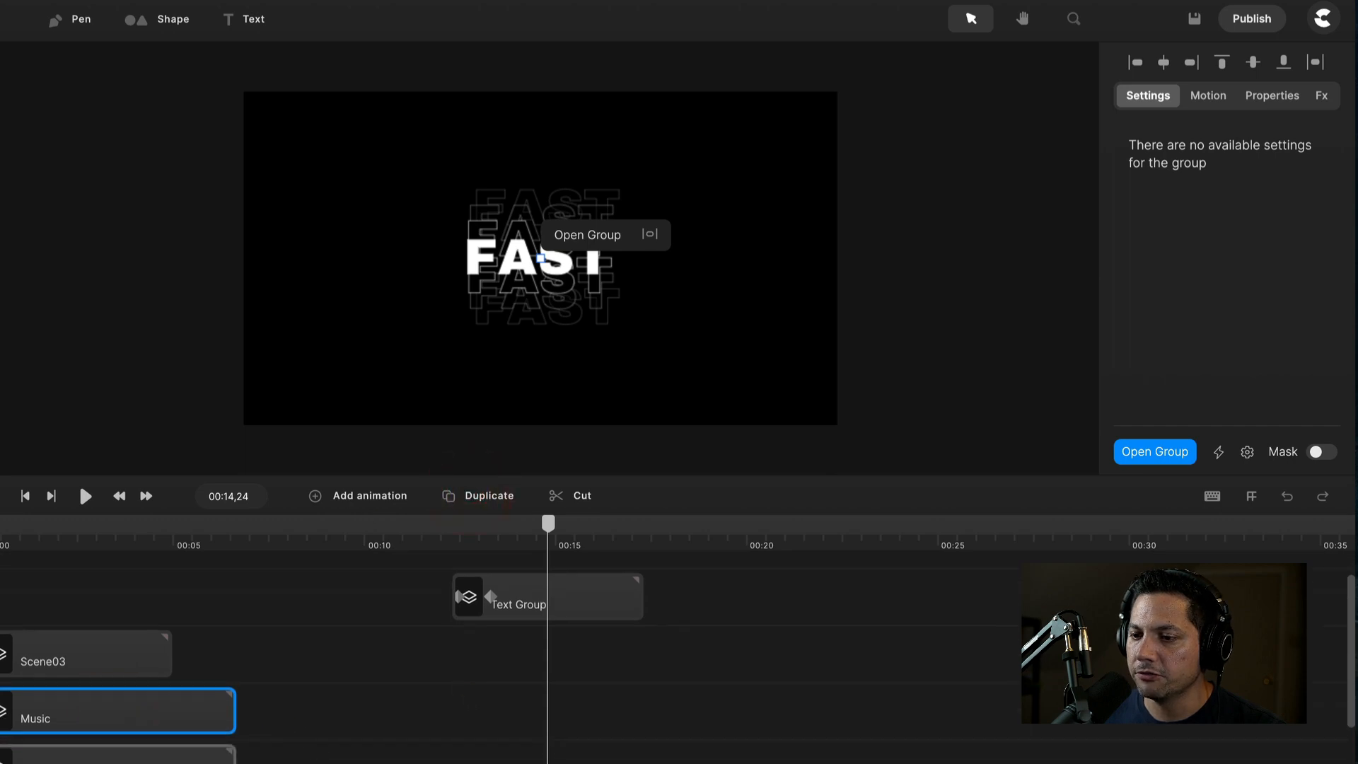
{"action": "left_click_drag", "start_coordinate": [178, 754], "coordinate": [421, 763]}
{"action": "left_click_drag", "start_coordinate": [503, 656], "coordinate": [658, 551]}
{"action": "scroll", "coordinate": [658, 551], "scroll_direction": "up", "scroll_amount": 2}
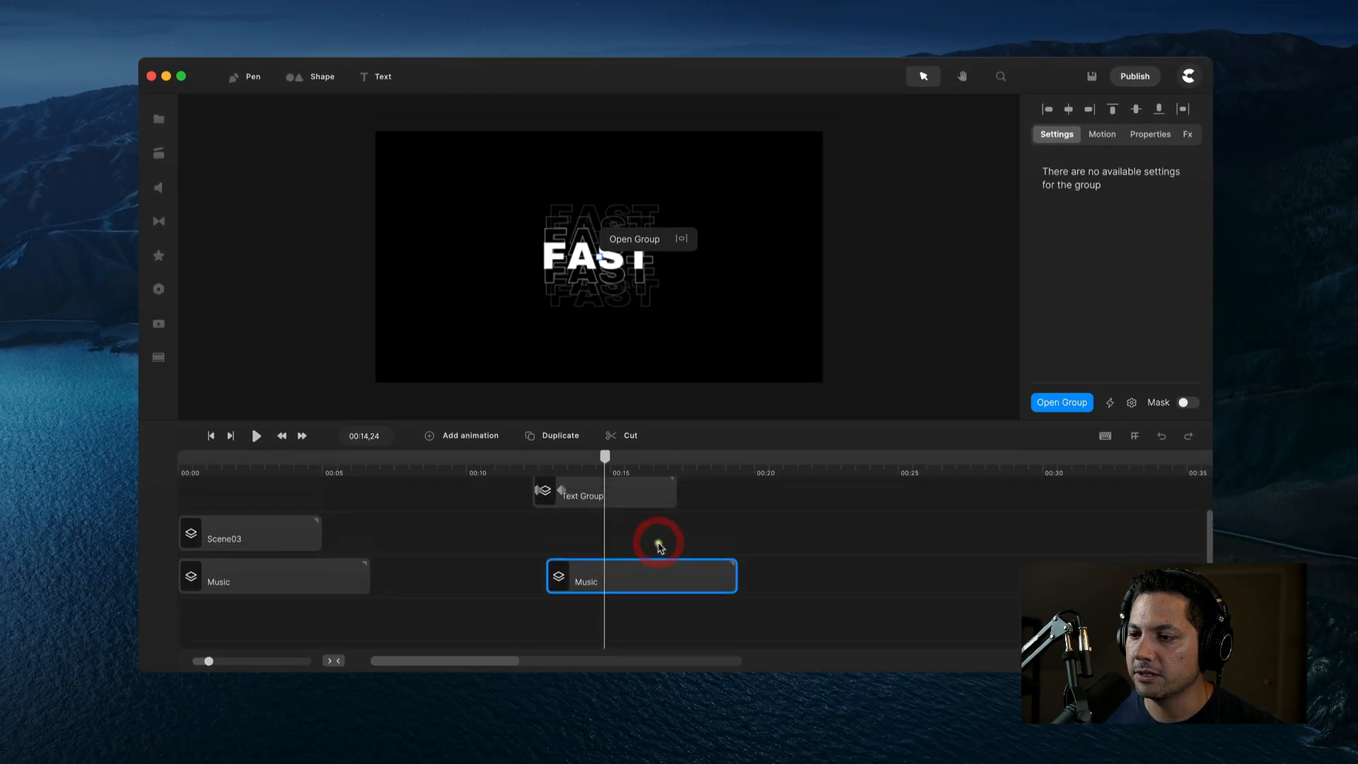
{"action": "left_click_drag", "start_coordinate": [637, 629], "coordinate": [624, 630]}
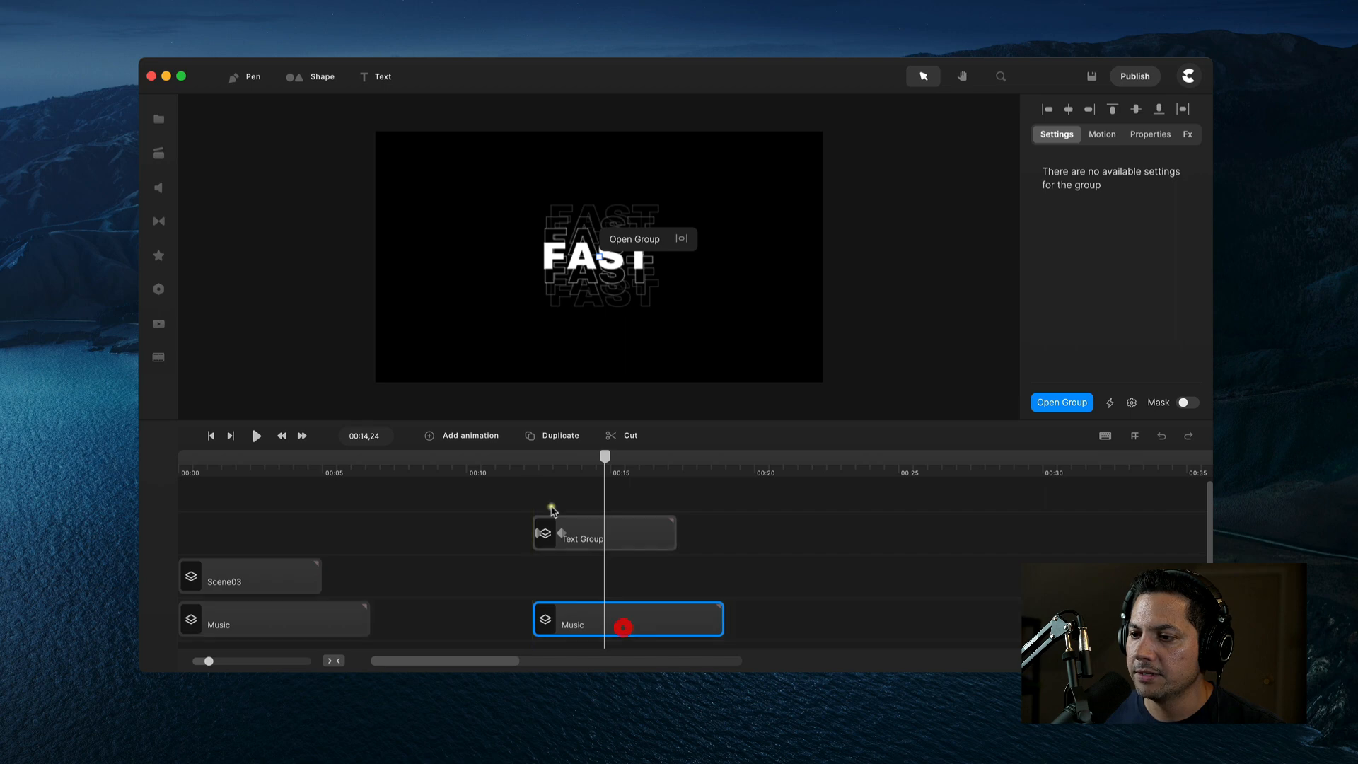
Play the FAST text animation together with its music from 00:12,11.
{"action": "left_click", "coordinate": [535, 470]}
{"action": "key", "text": "space"}
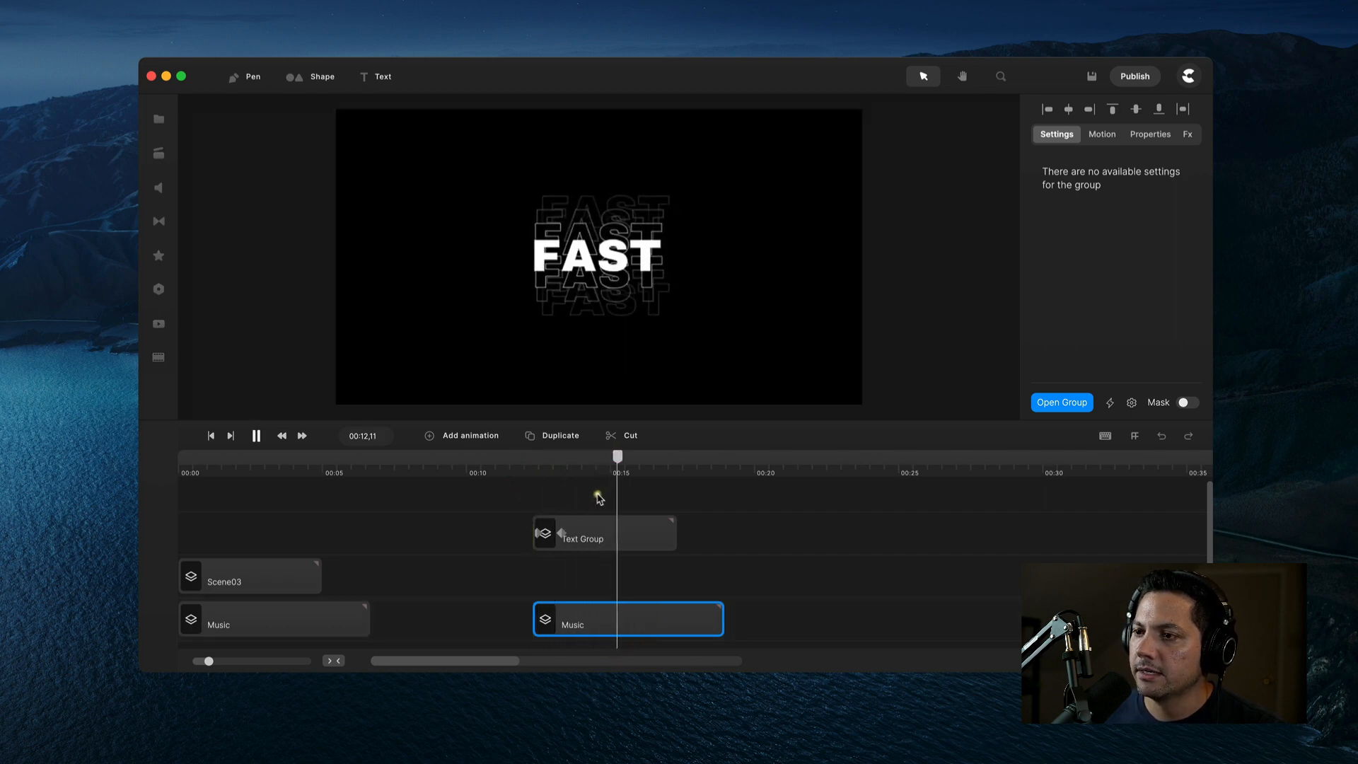
{"action": "key", "text": "space"}
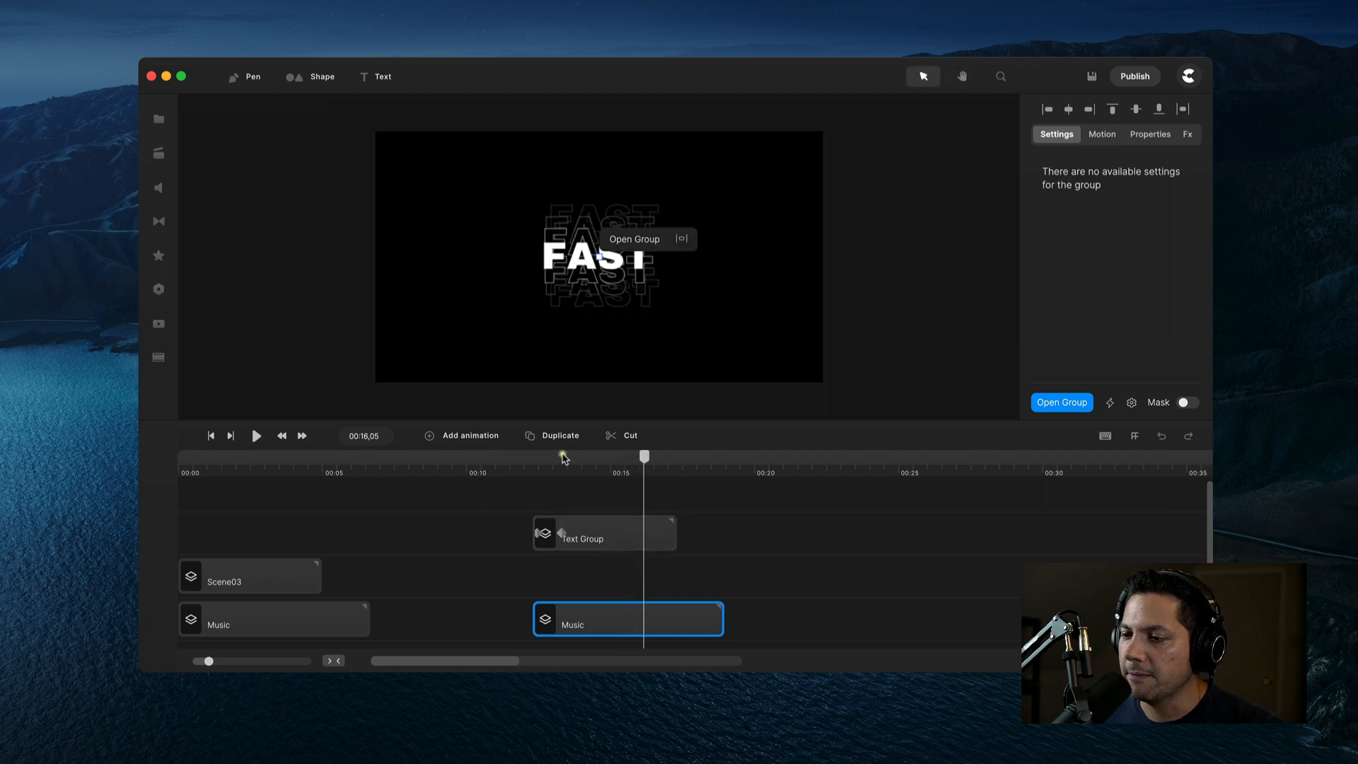
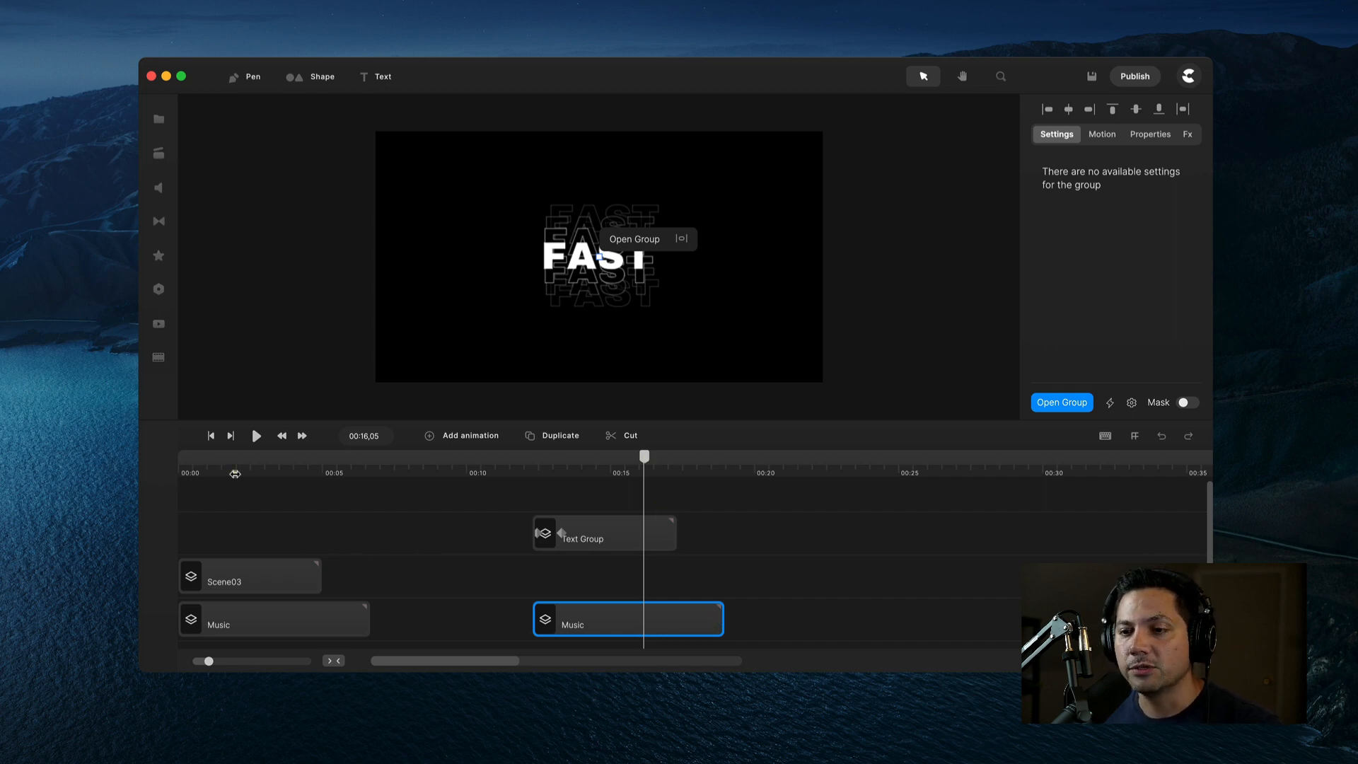
Play the AMAZING scene from 00:01,10 and examine its media-filled text around 00:04,08.
{"action": "mouse_move", "coordinate": [235, 473]}
{"action": "left_mouse_down"}
{"action": "mouse_move", "coordinate": [252, 464]}
{"action": "mouse_move", "coordinate": [219, 468]}
{"action": "left_mouse_up"}
{"action": "key", "text": "space"}
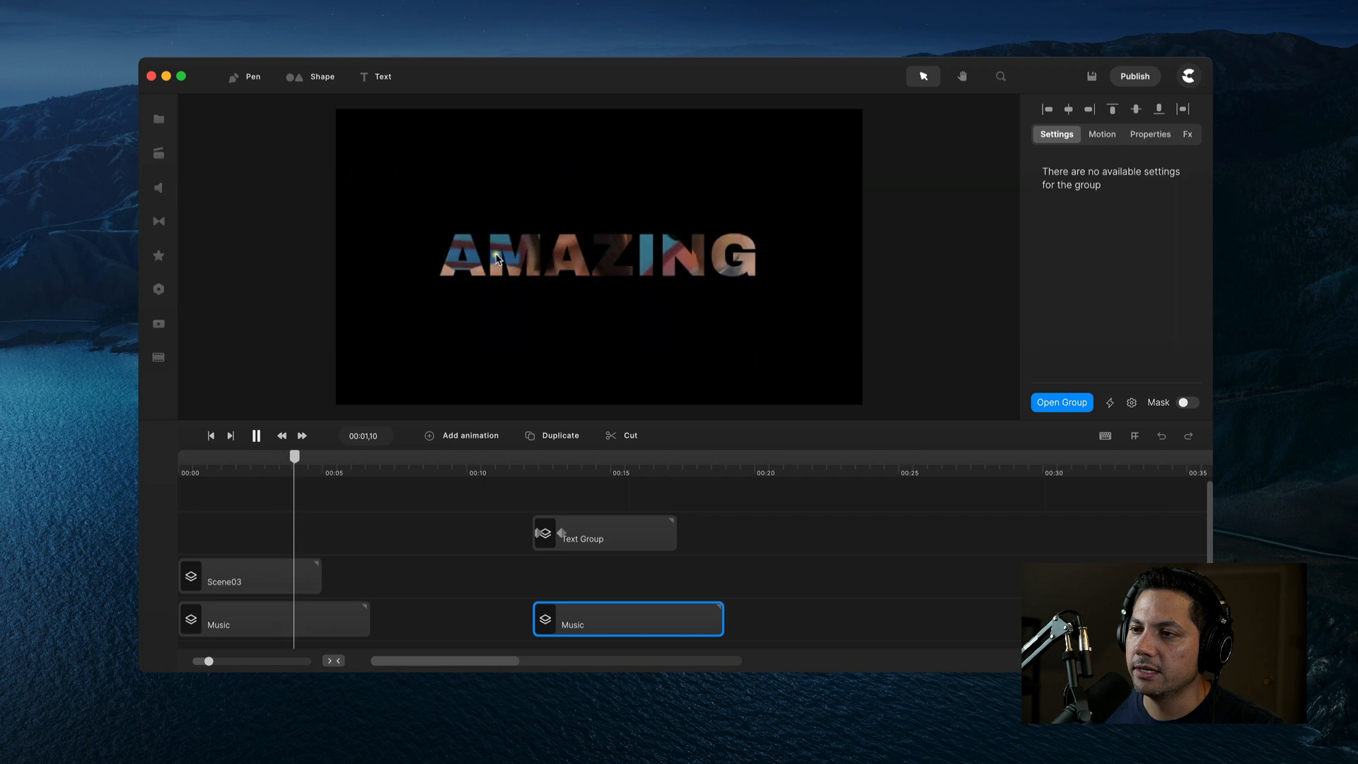
{"action": "key", "text": "space"}
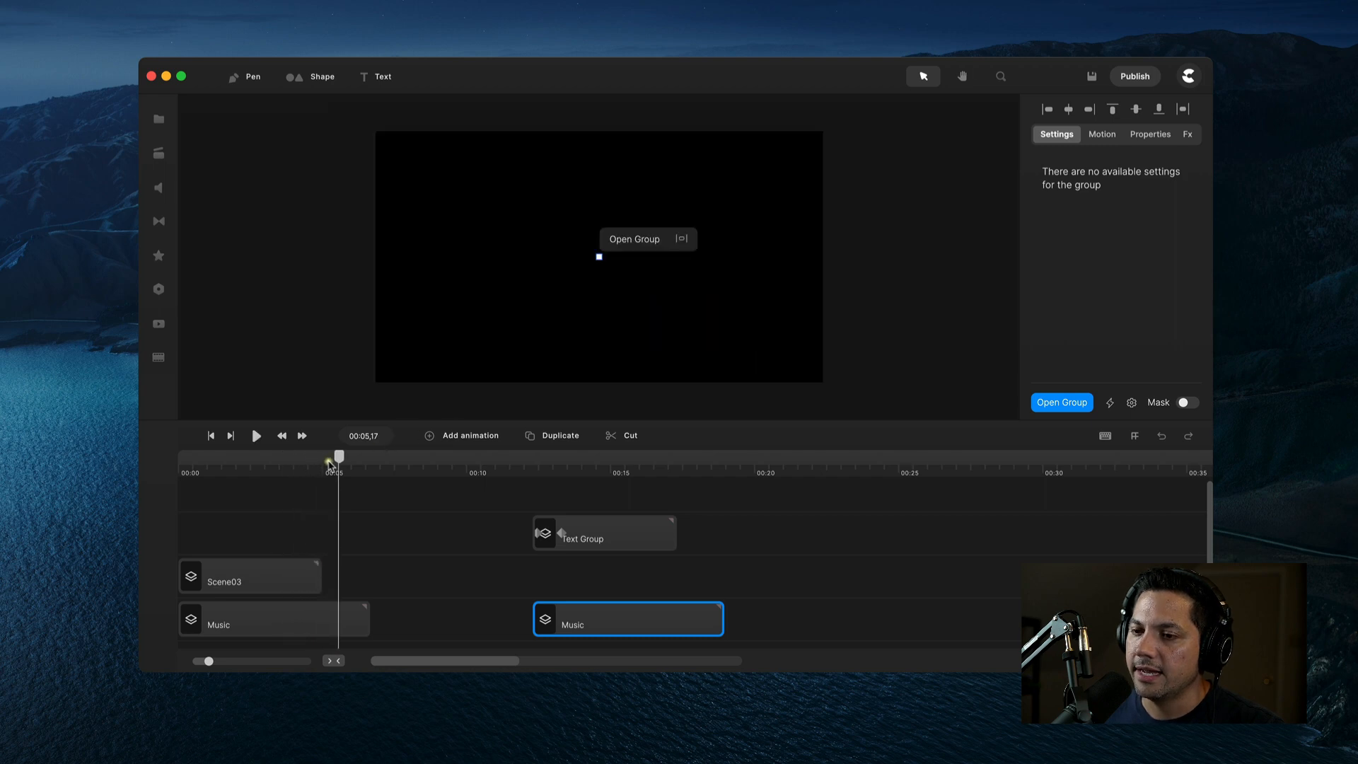
{"action": "left_click_drag", "start_coordinate": [333, 464], "coordinate": [297, 486]}
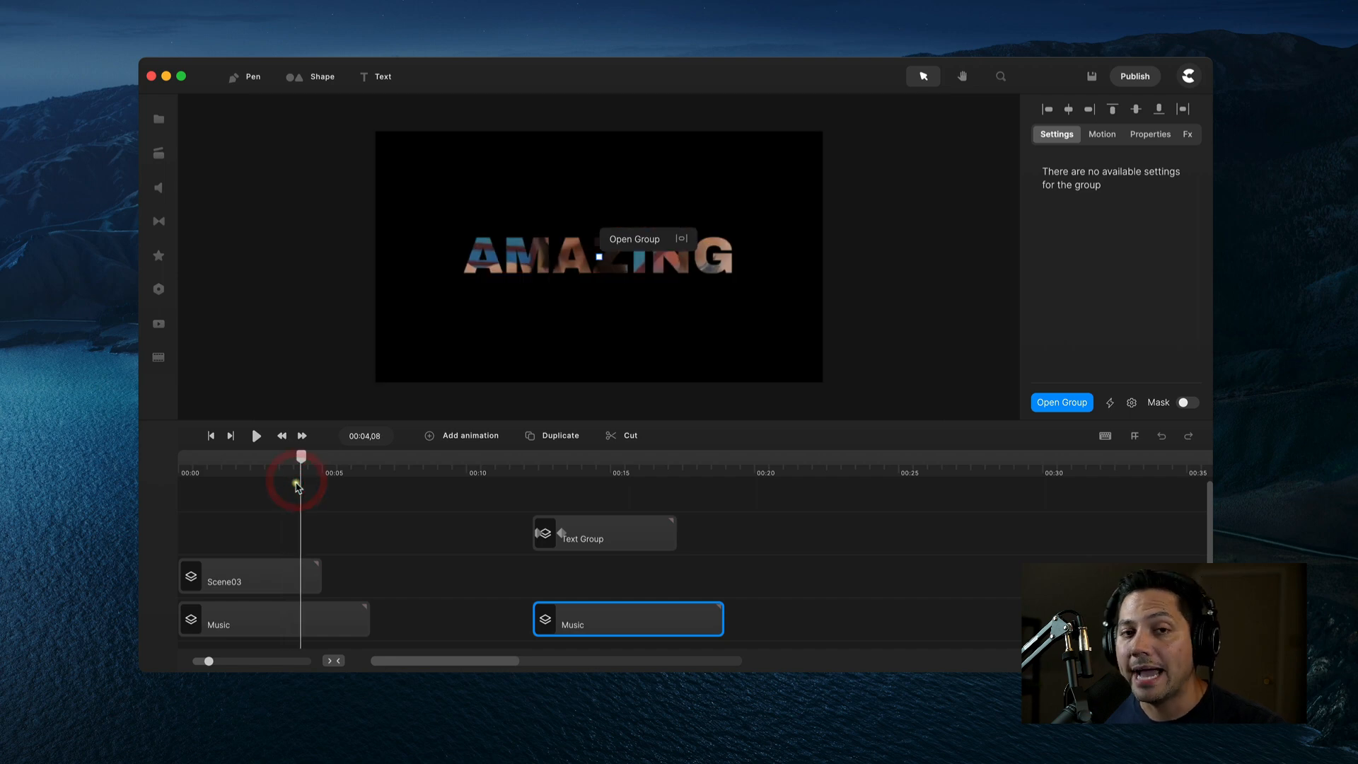
Add the project-media video of the couple by the graffiti wall at 00:21,28 and move it onto Text Group's track.
{"action": "left_click", "coordinate": [794, 474]}
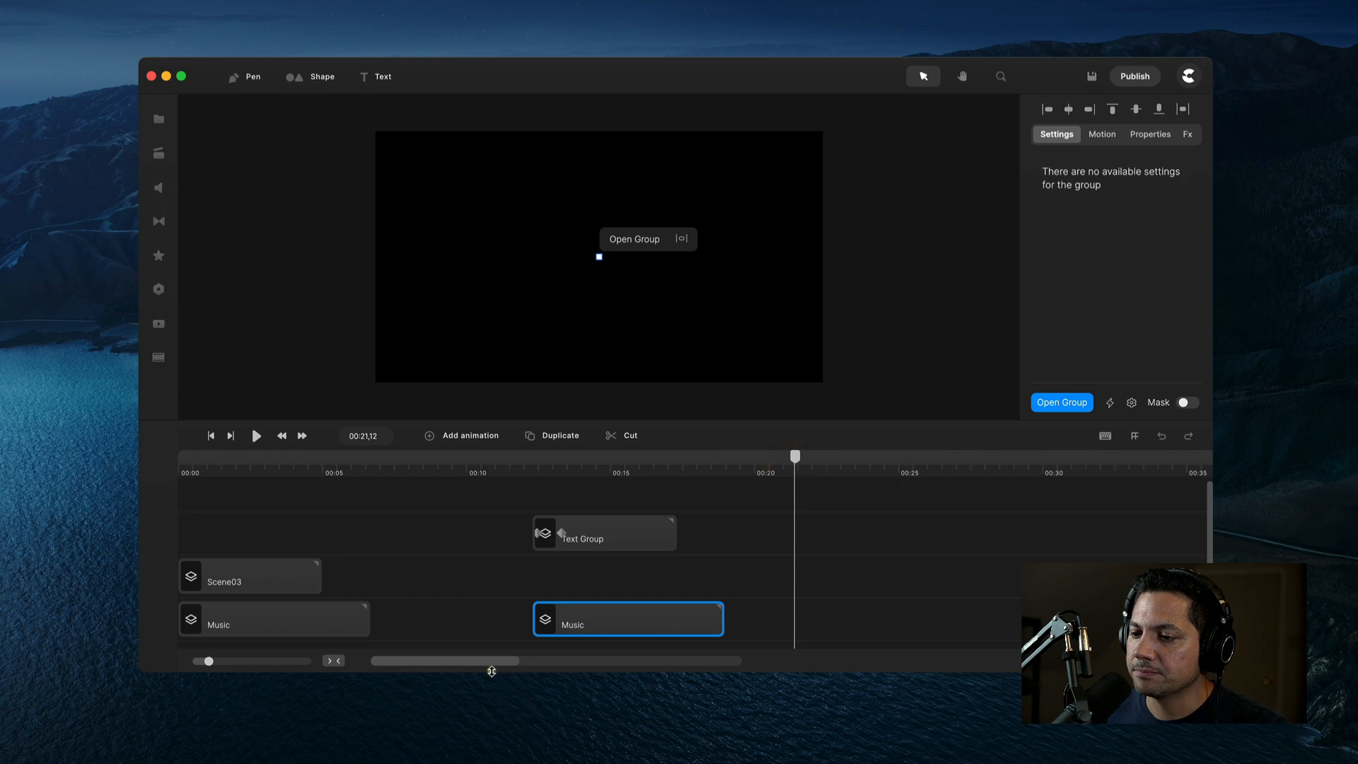
{"action": "left_click_drag", "start_coordinate": [491, 664], "coordinate": [581, 656]}
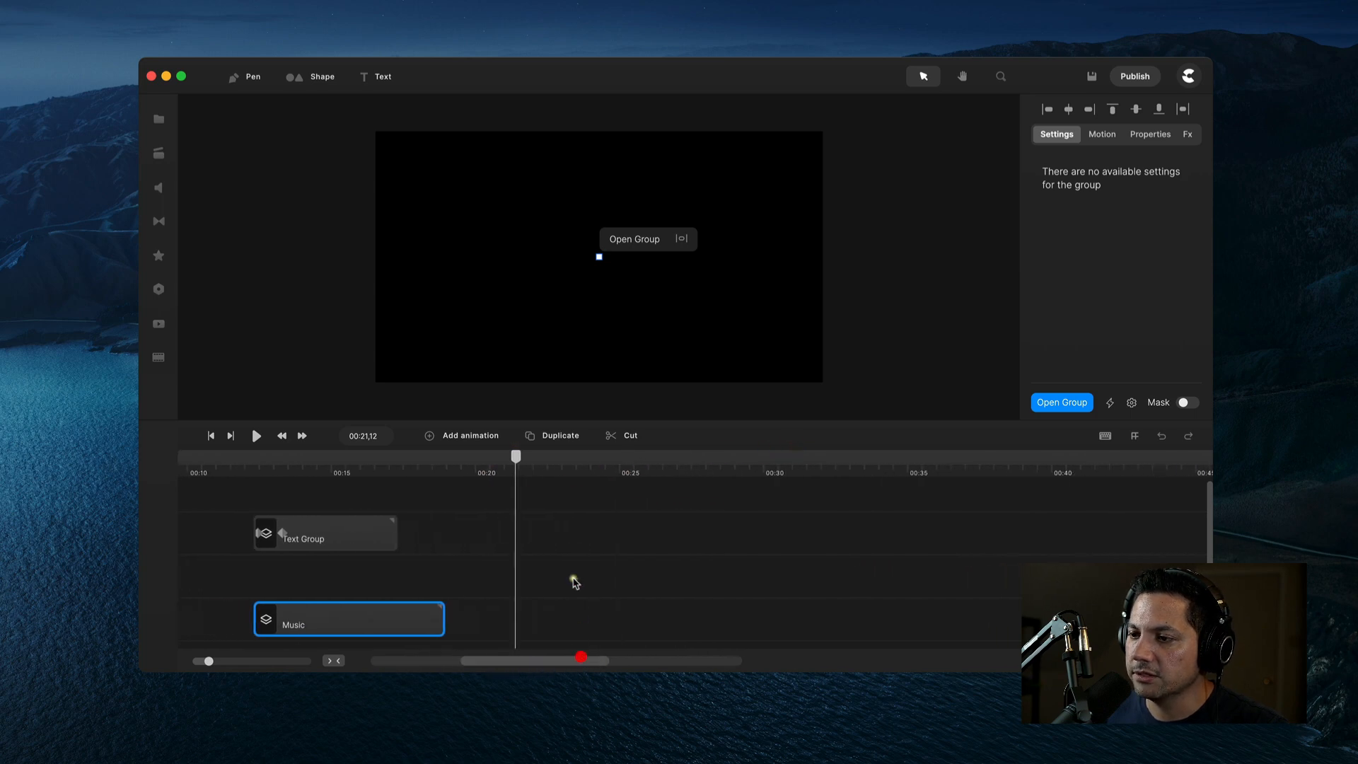
{"action": "left_click_drag", "start_coordinate": [515, 456], "coordinate": [529, 456]}
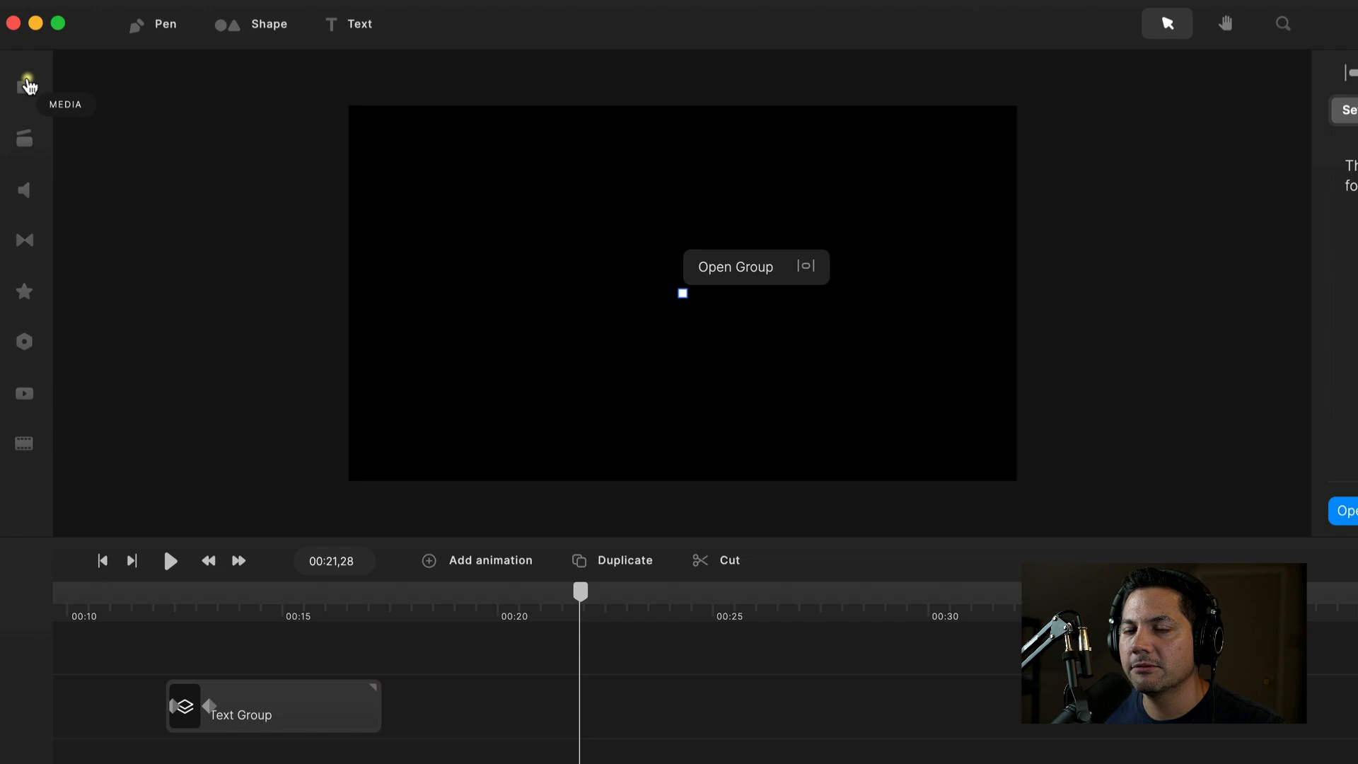
{"action": "left_click", "coordinate": [159, 118]}
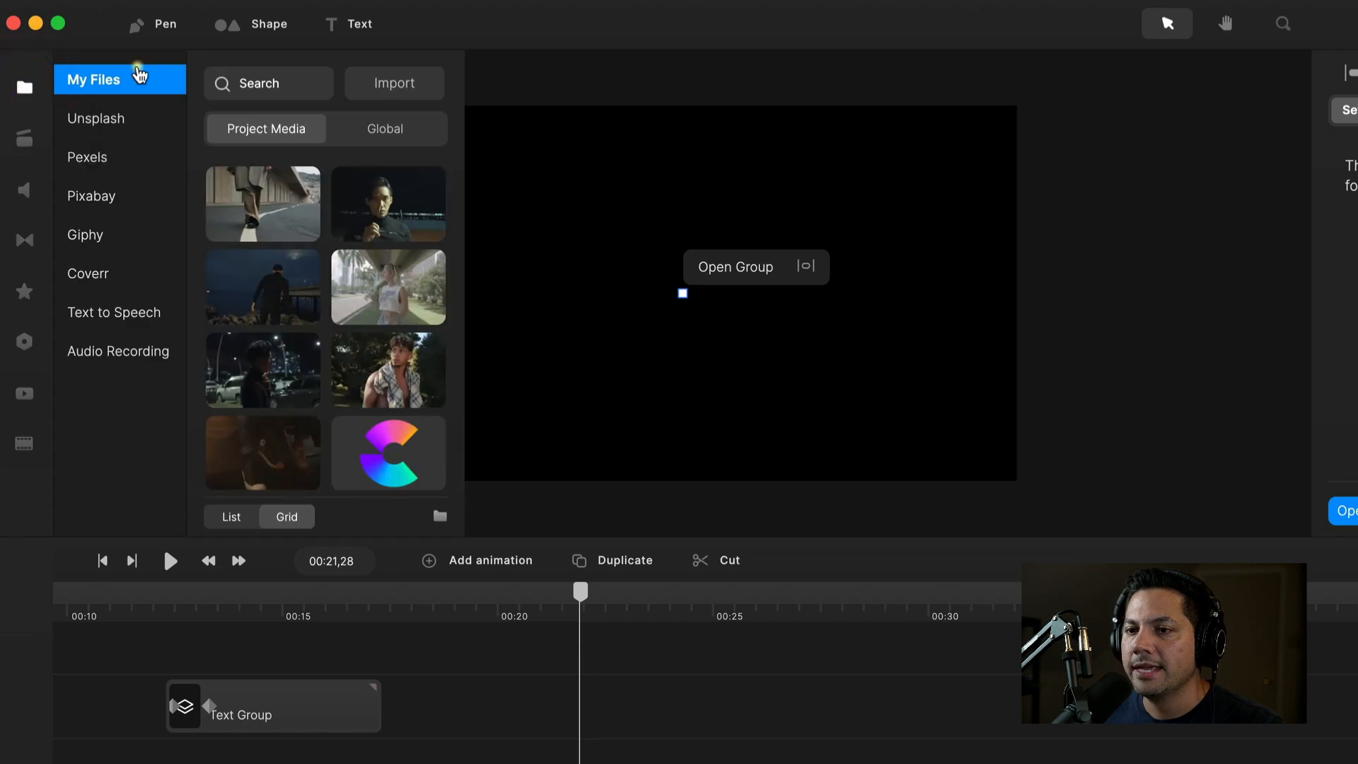
{"action": "scroll", "coordinate": [267, 375], "scroll_direction": "down", "scroll_amount": 4}
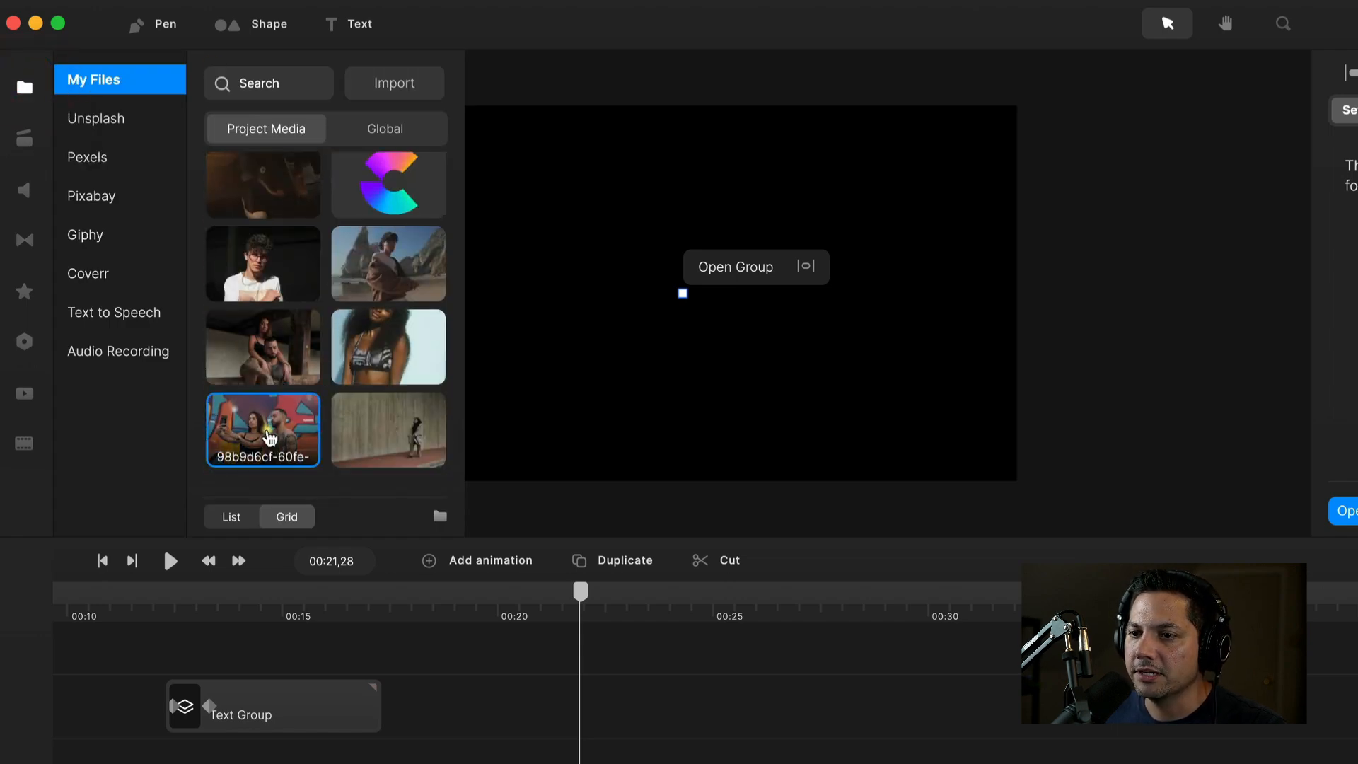
{"action": "left_click_drag", "start_coordinate": [265, 429], "coordinate": [677, 356]}
{"action": "left_click", "coordinate": [24, 87]}
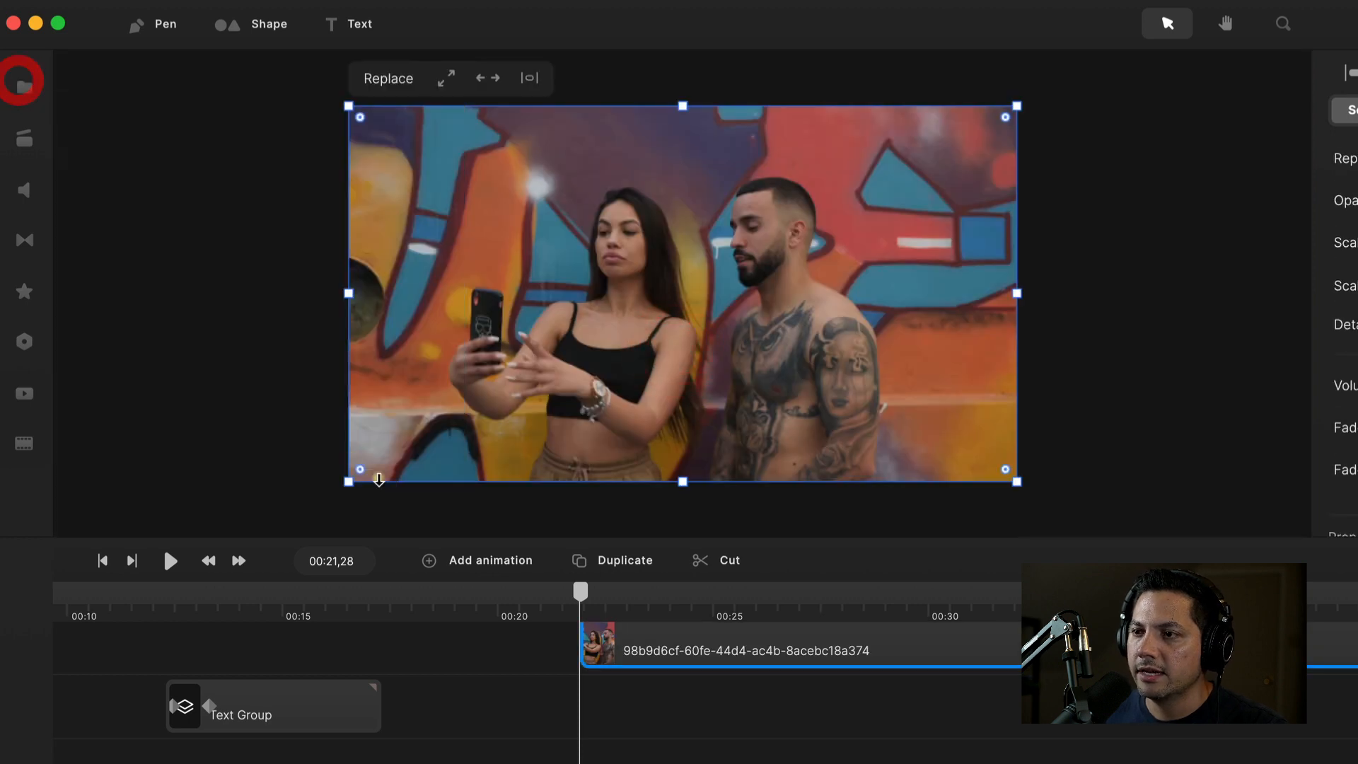
{"action": "left_click_drag", "start_coordinate": [694, 649], "coordinate": [693, 714]}
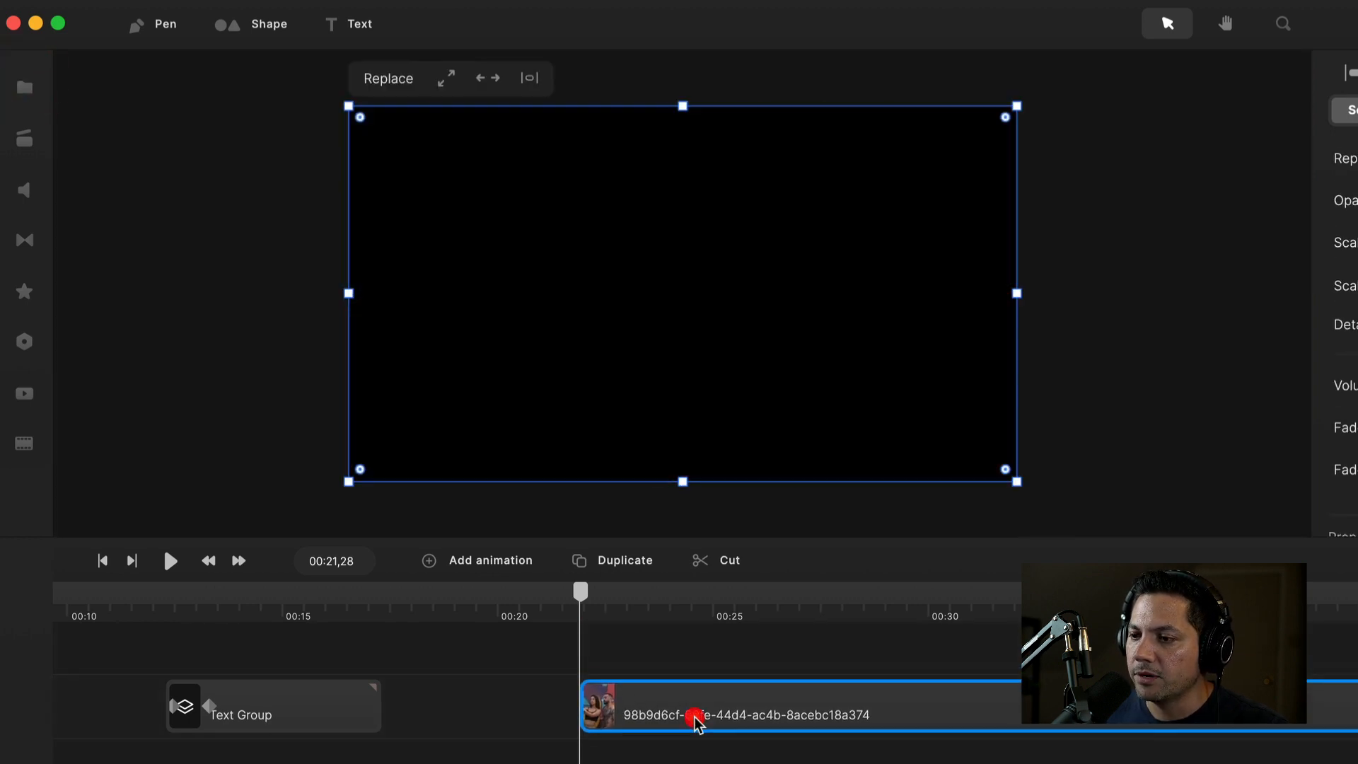
Add a text layer reading AMAZING over the video and align its start with the video clip's start.
{"action": "left_click_drag", "start_coordinate": [580, 591], "coordinate": [609, 593]}
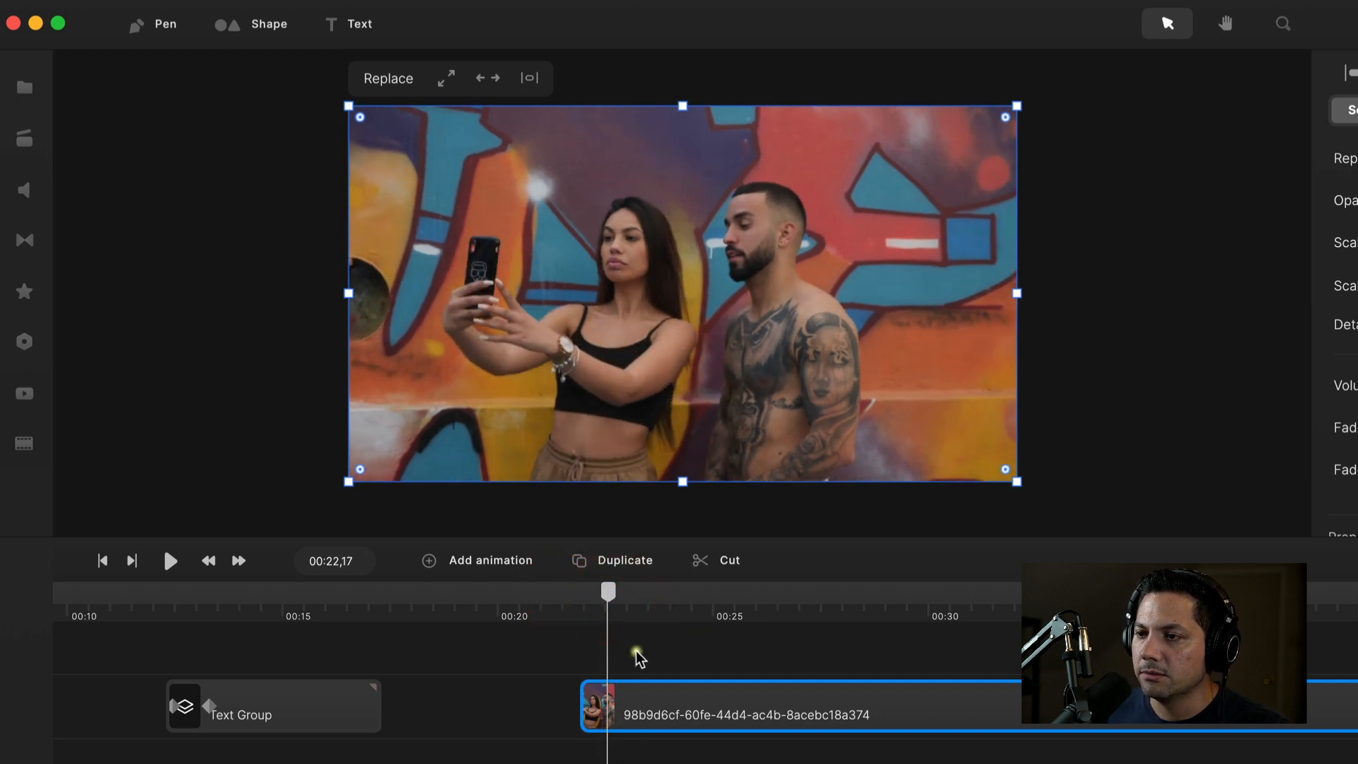
{"action": "left_click", "coordinate": [346, 24]}
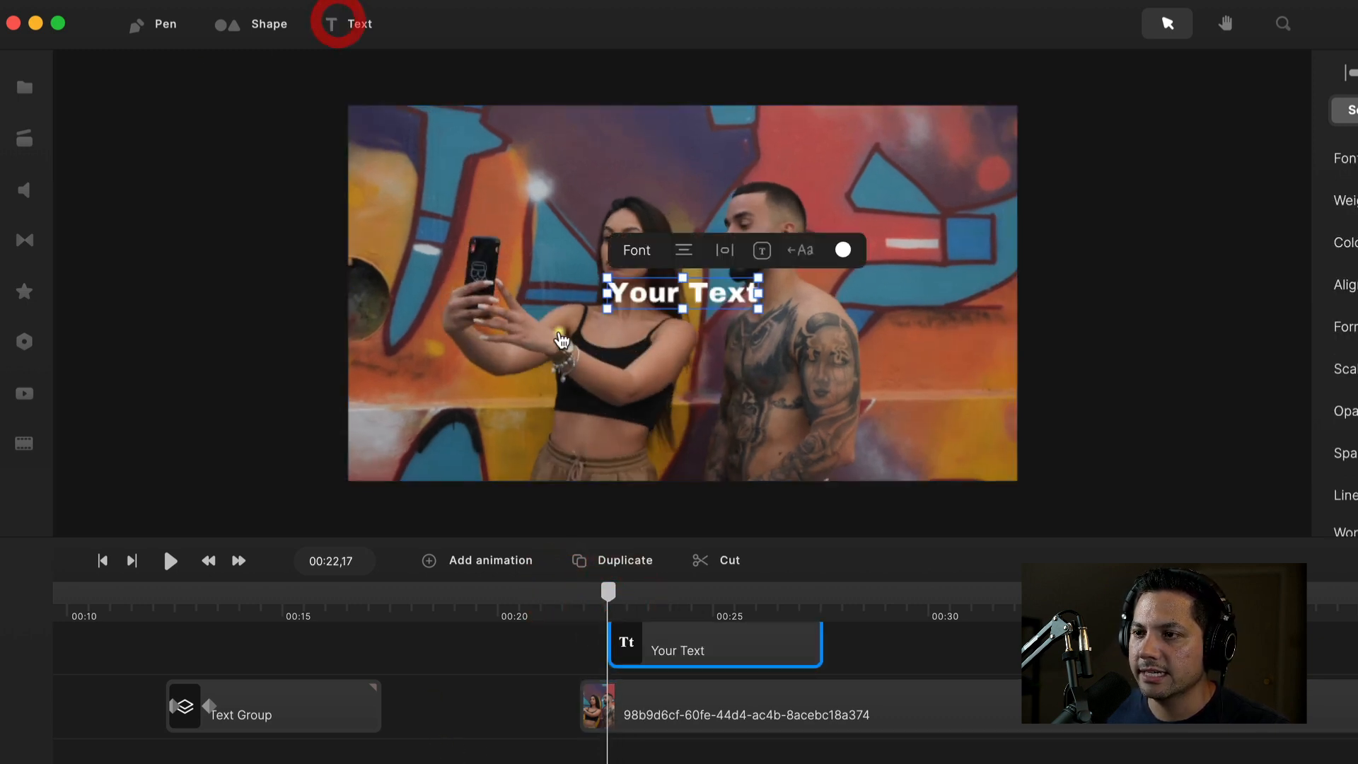
{"action": "double_click", "coordinate": [667, 300]}
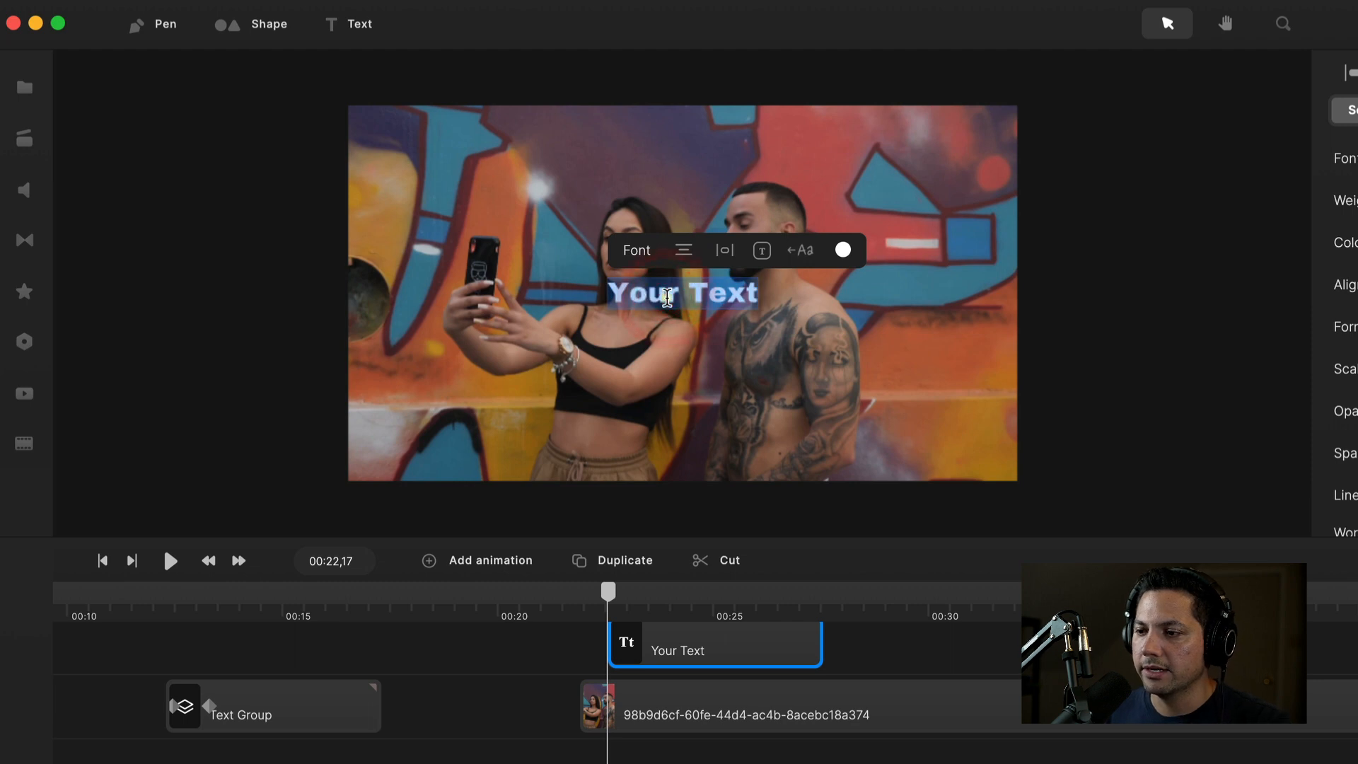
{"action": "type", "text": "AM"}
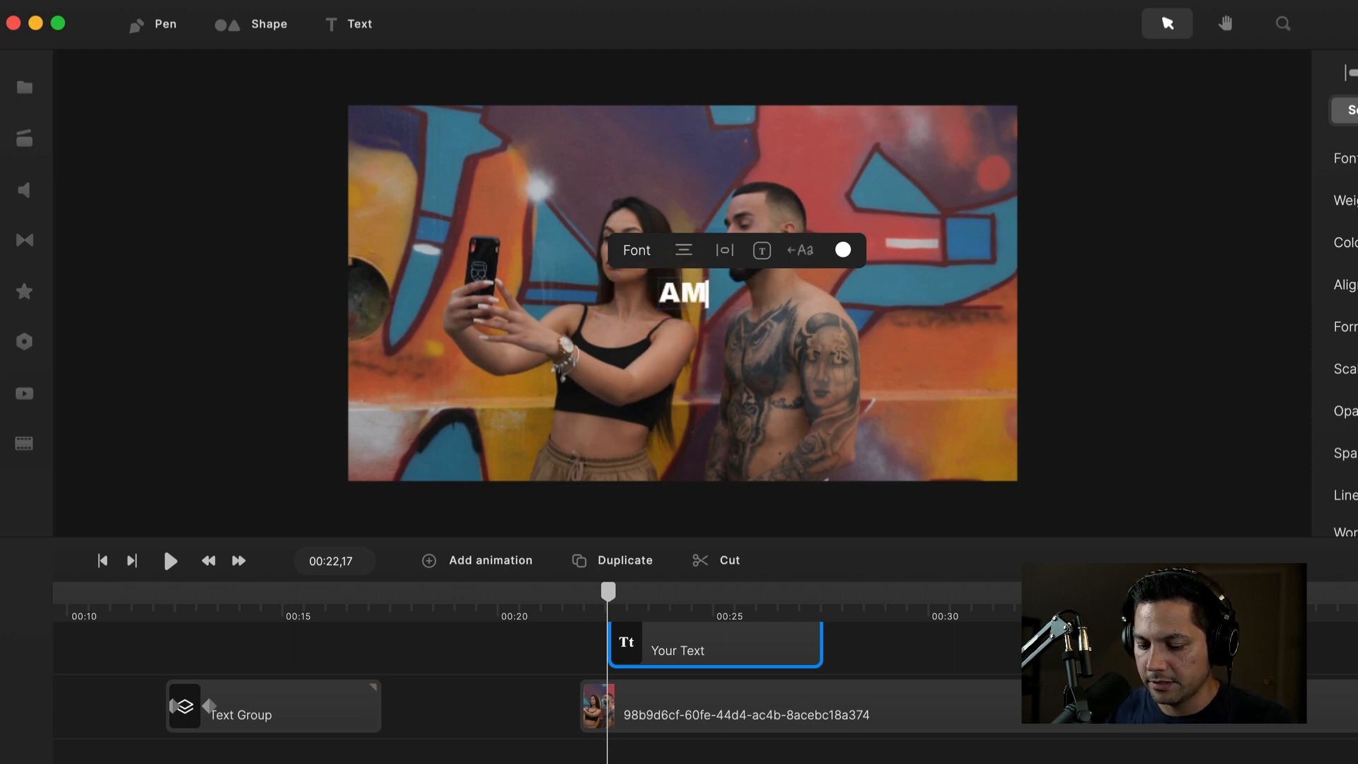
{"action": "type", "text": "AZING"}
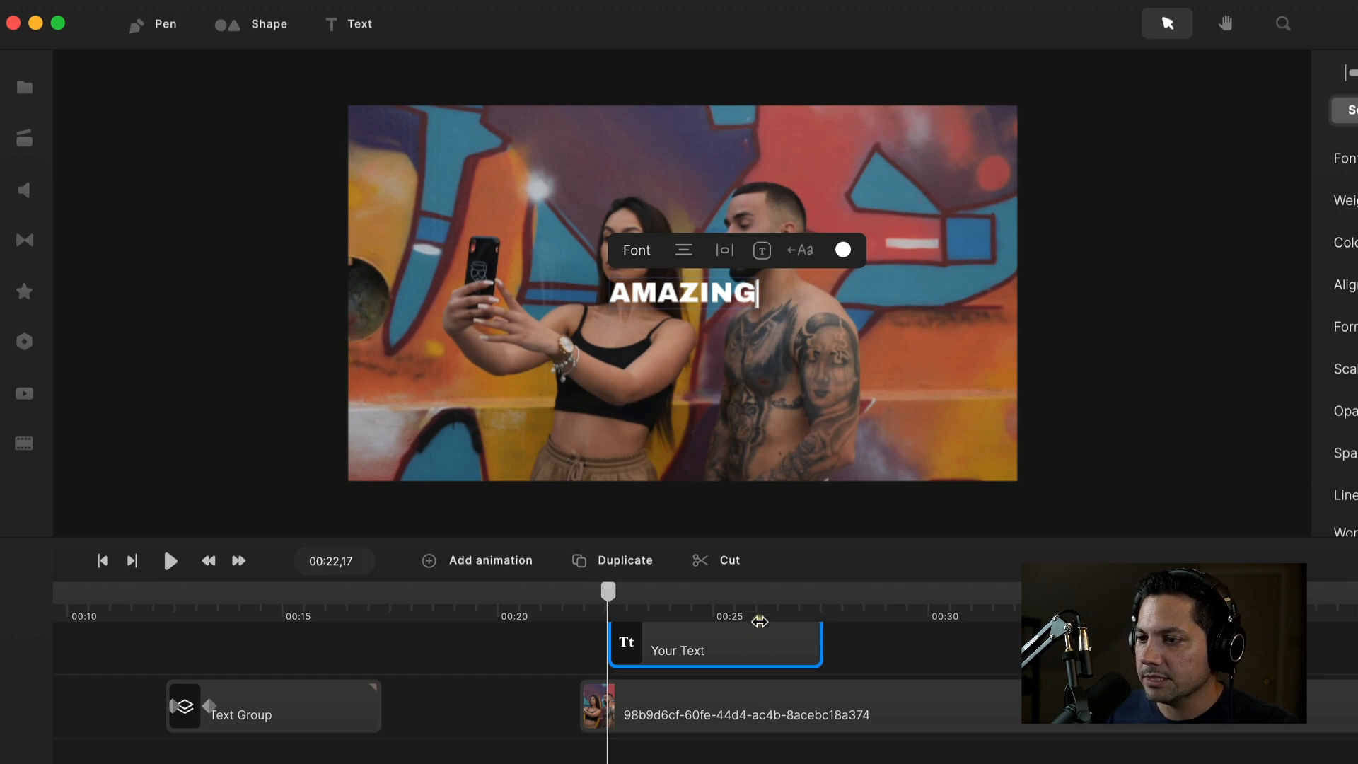
{"action": "left_click", "coordinate": [758, 642]}
{"action": "left_click_drag", "start_coordinate": [759, 645], "coordinate": [744, 648]}
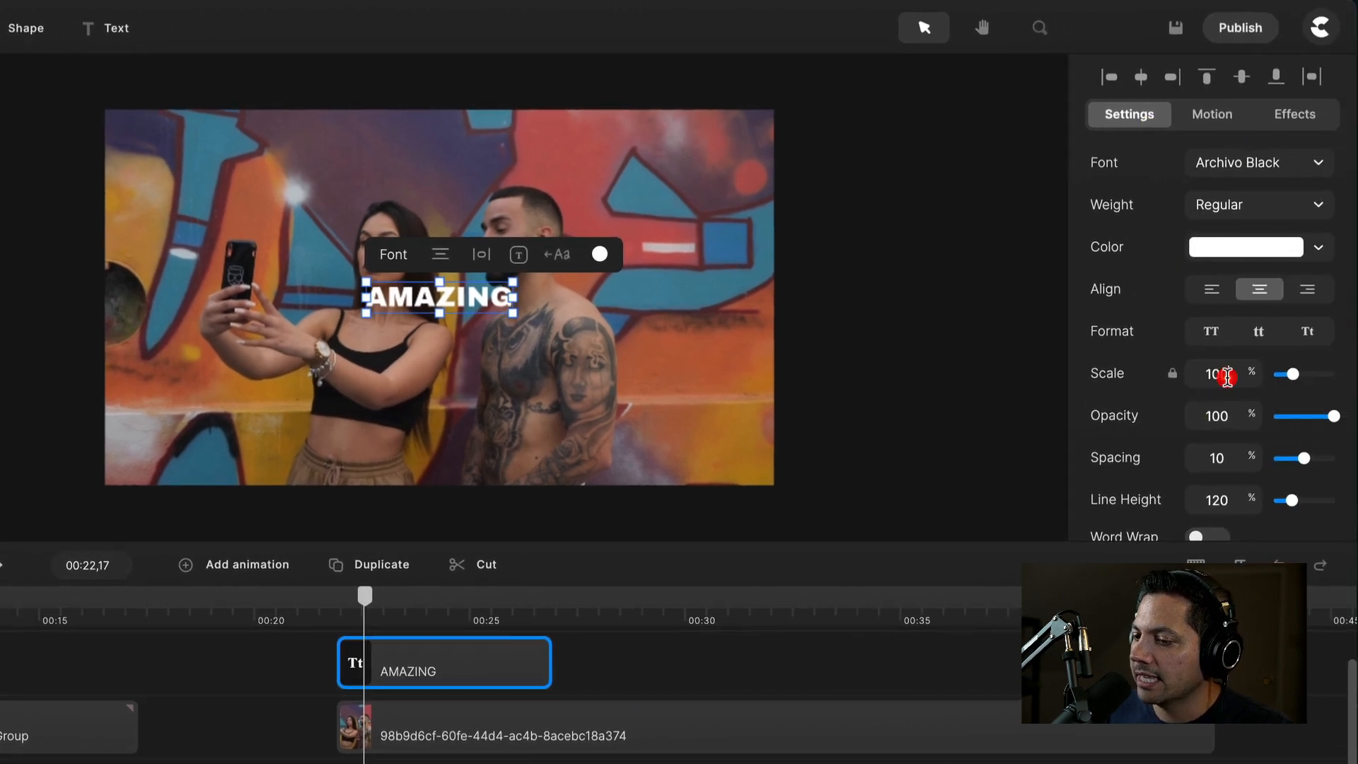
Set the AMAZING text's scale to 179%.
{"action": "double_click", "coordinate": [1226, 375]}
{"action": "type", "text": "179"}
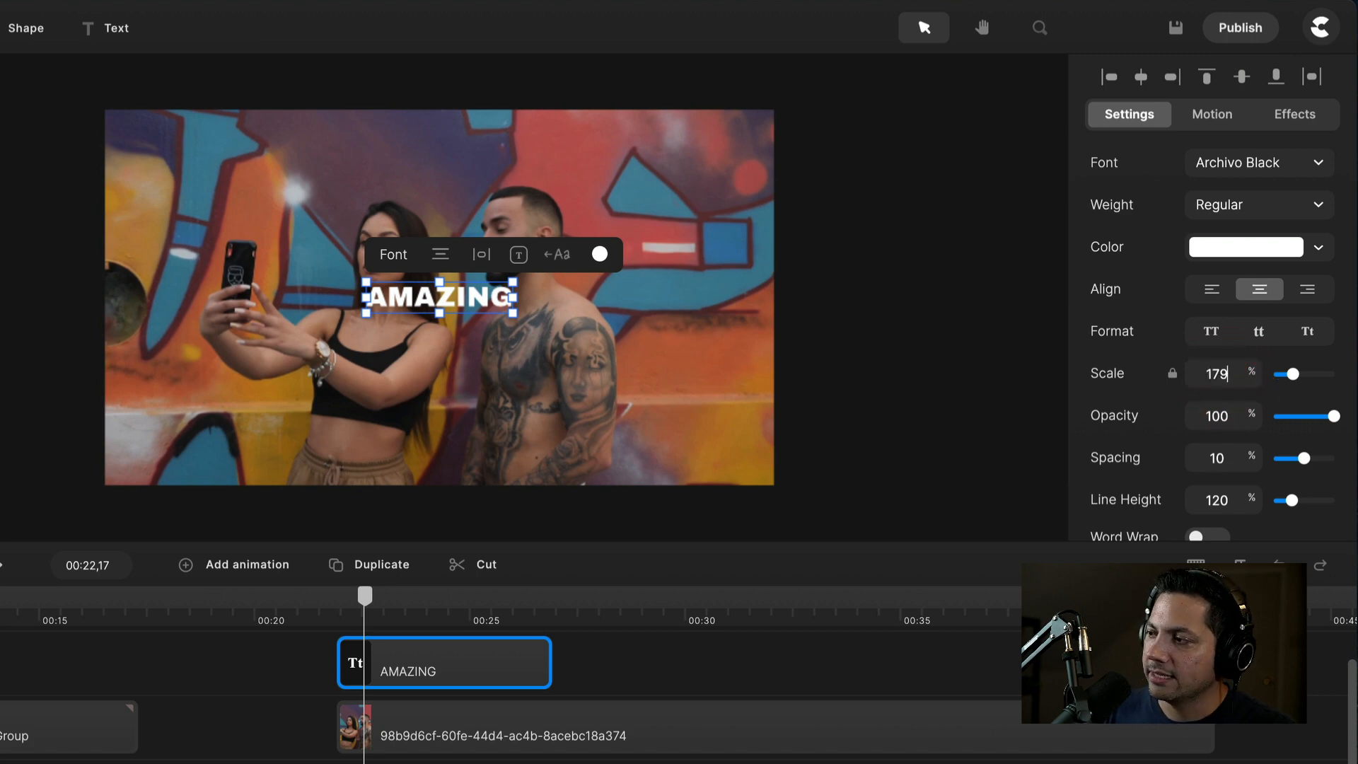
{"action": "key", "text": "Return"}
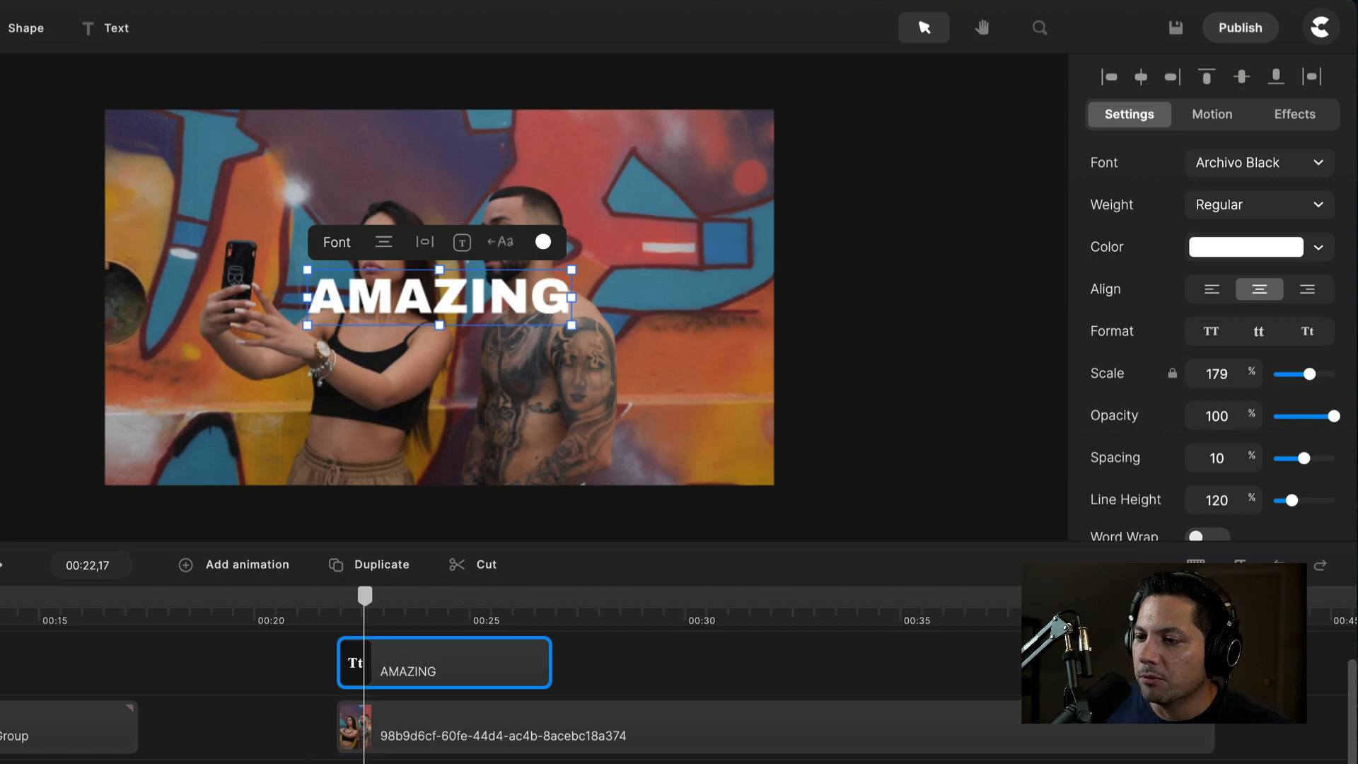
Add a Text Spacing animation to the AMAZING clip and move it to the beginning of the clip.
{"action": "right_click", "coordinate": [402, 661]}
{"action": "left_click", "coordinate": [488, 462]}
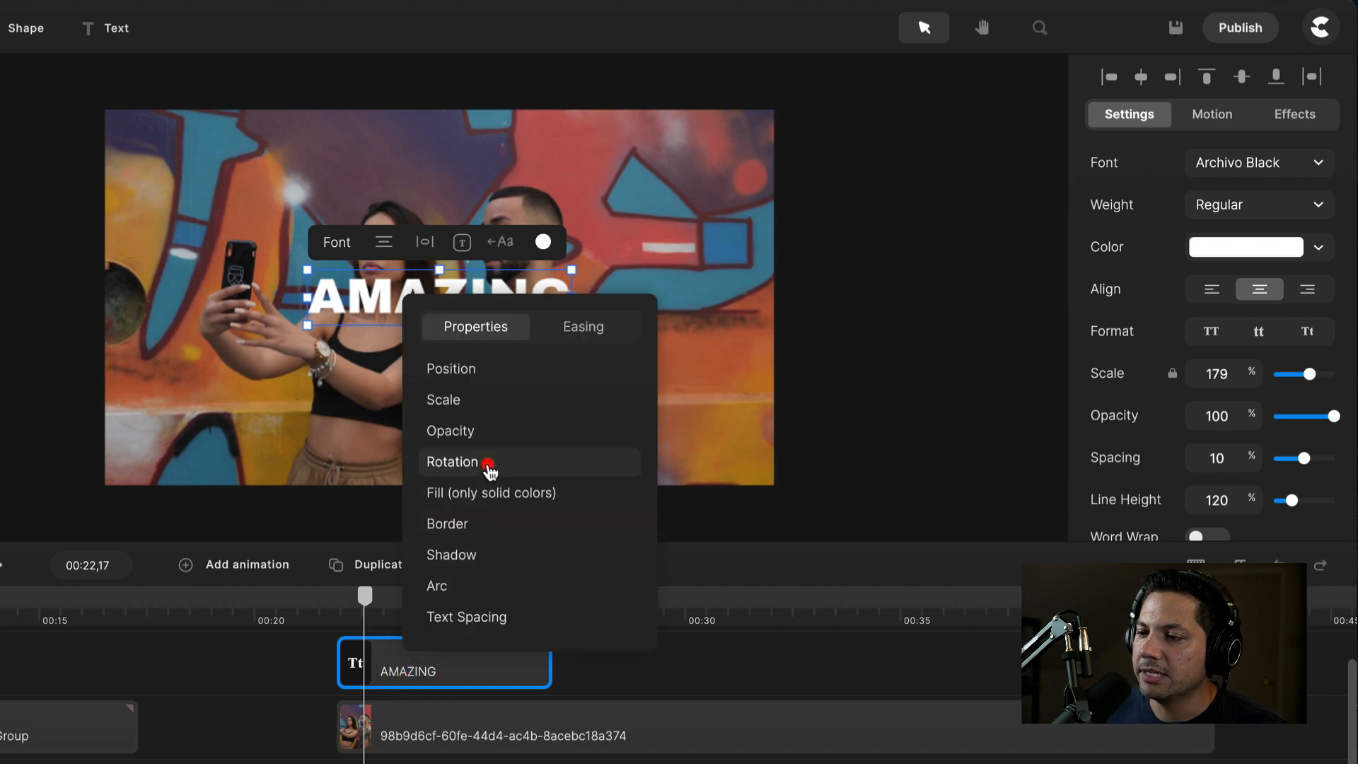
{"action": "left_click", "coordinate": [483, 619]}
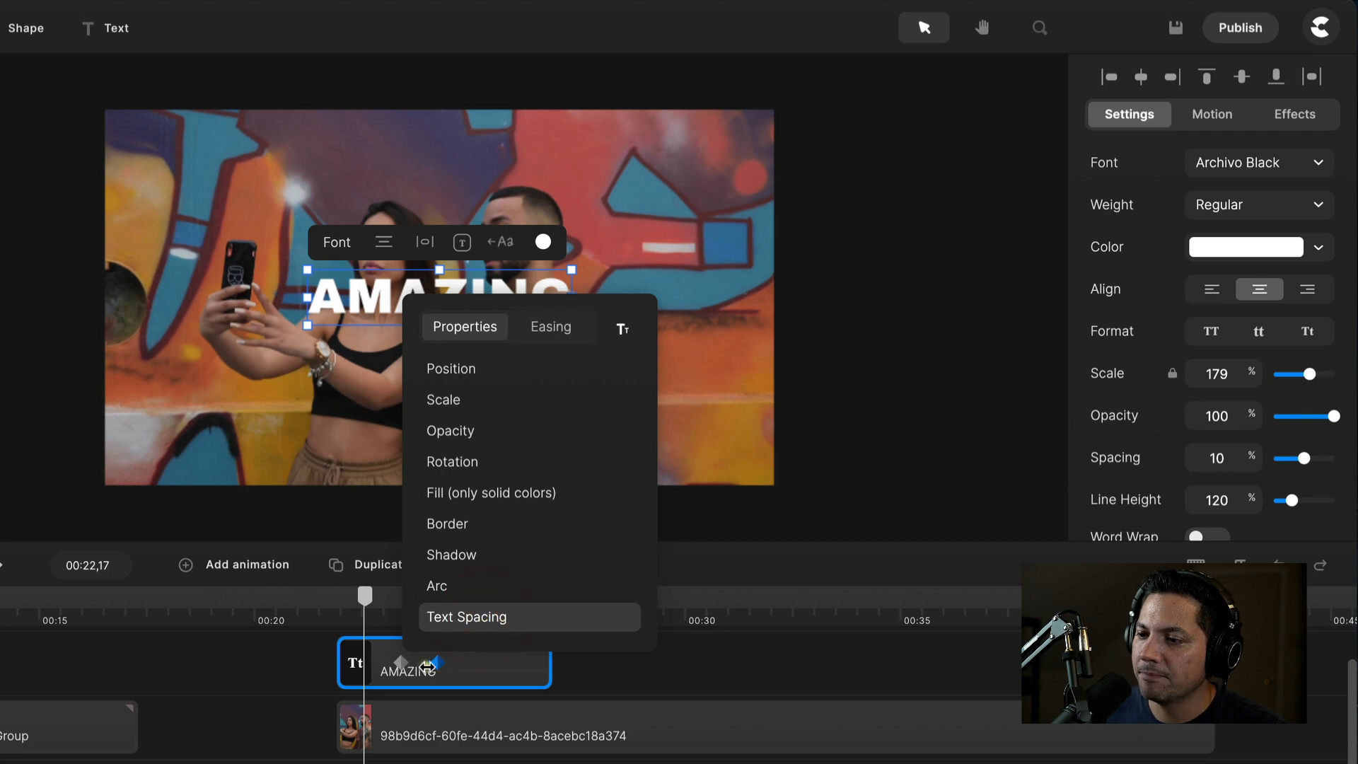
{"action": "left_click_drag", "start_coordinate": [423, 672], "coordinate": [367, 667]}
{"action": "left_click", "coordinate": [354, 660]}
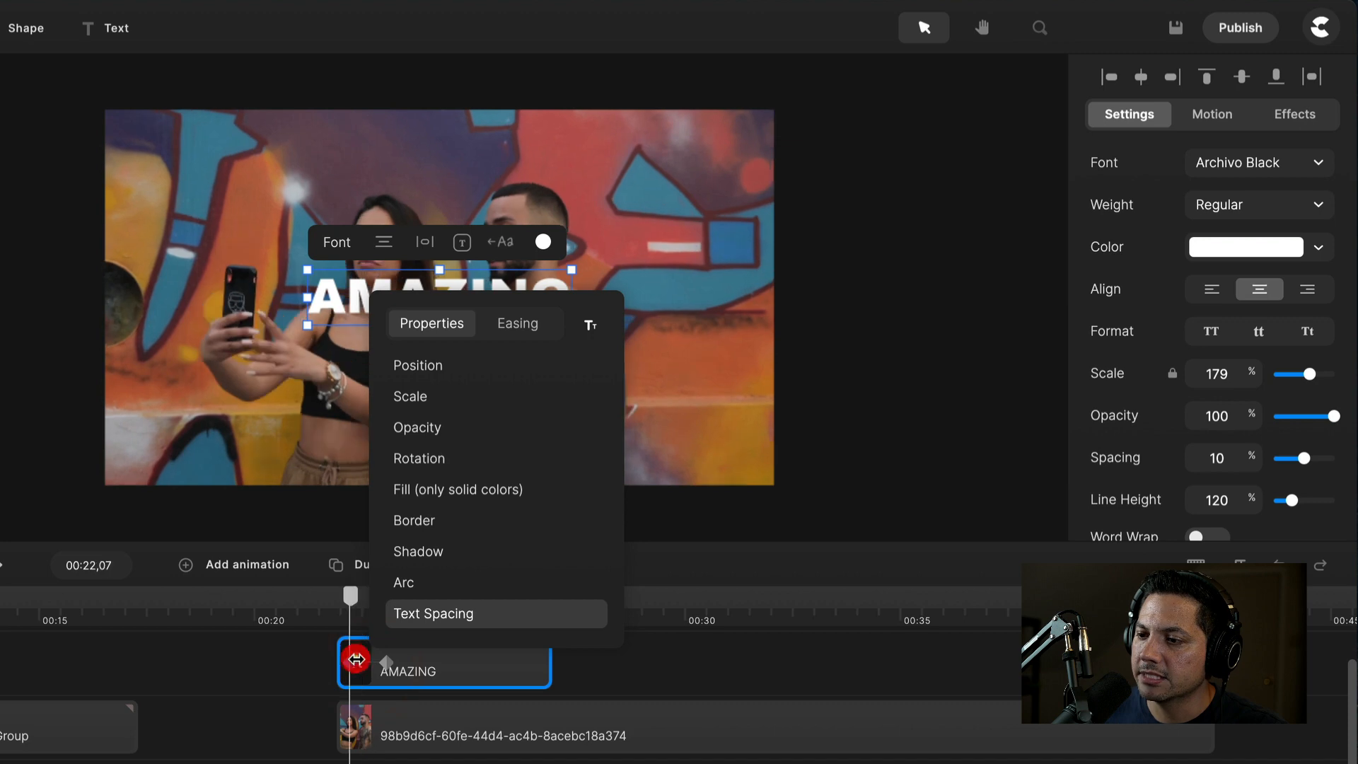
{"action": "left_click", "coordinate": [642, 664]}
Set the AMAZING text's spacing to 1000% at the animation's first keyframe and 10% at the second.
{"action": "left_click", "coordinate": [353, 660]}
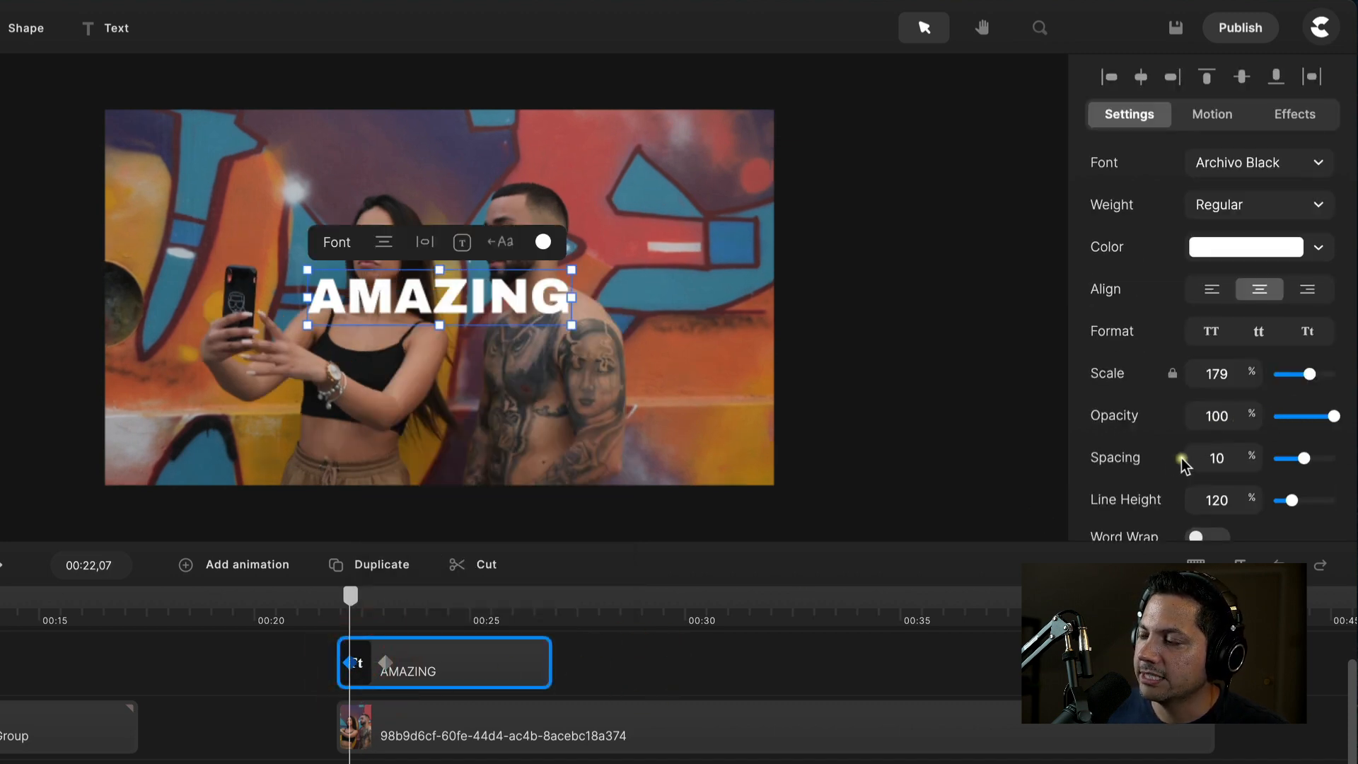
{"action": "double_click", "coordinate": [1226, 461]}
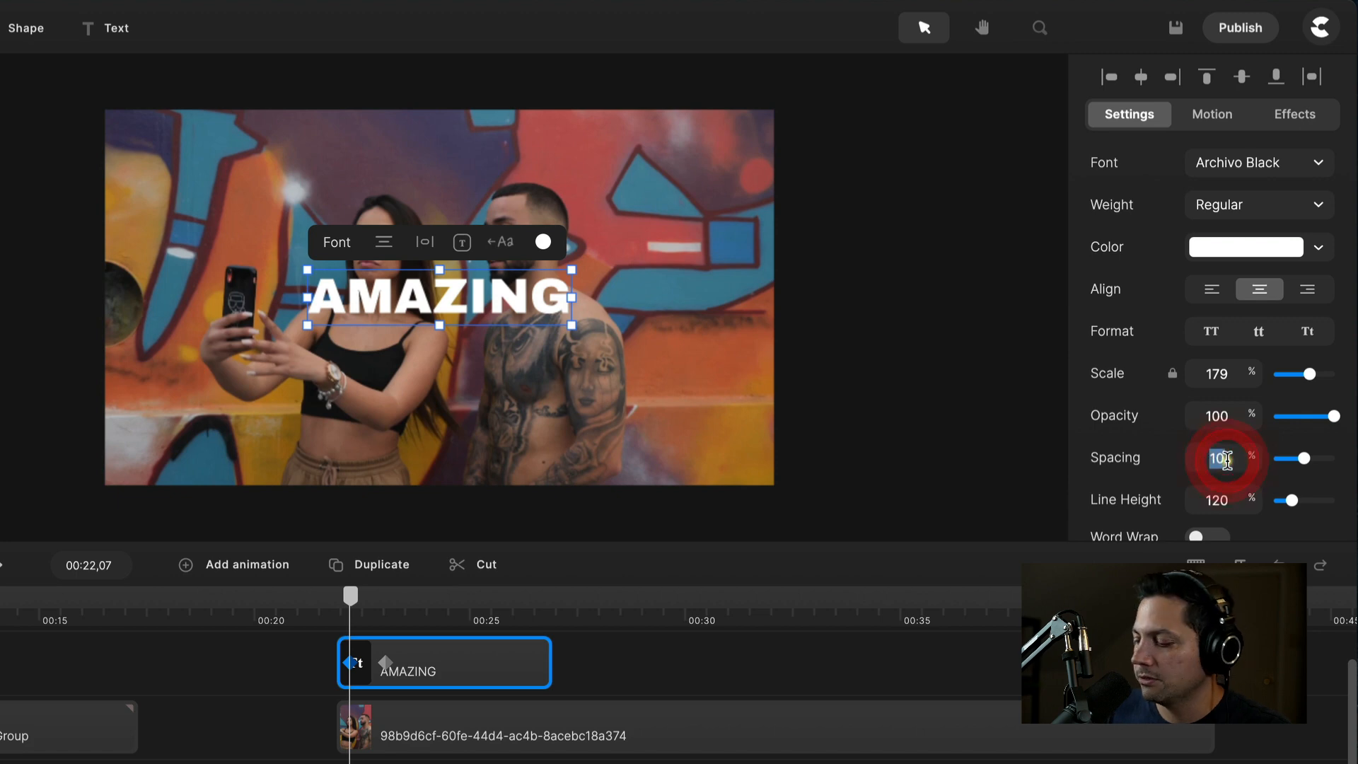
{"action": "type", "text": "1000"}
{"action": "key", "text": "Return"}
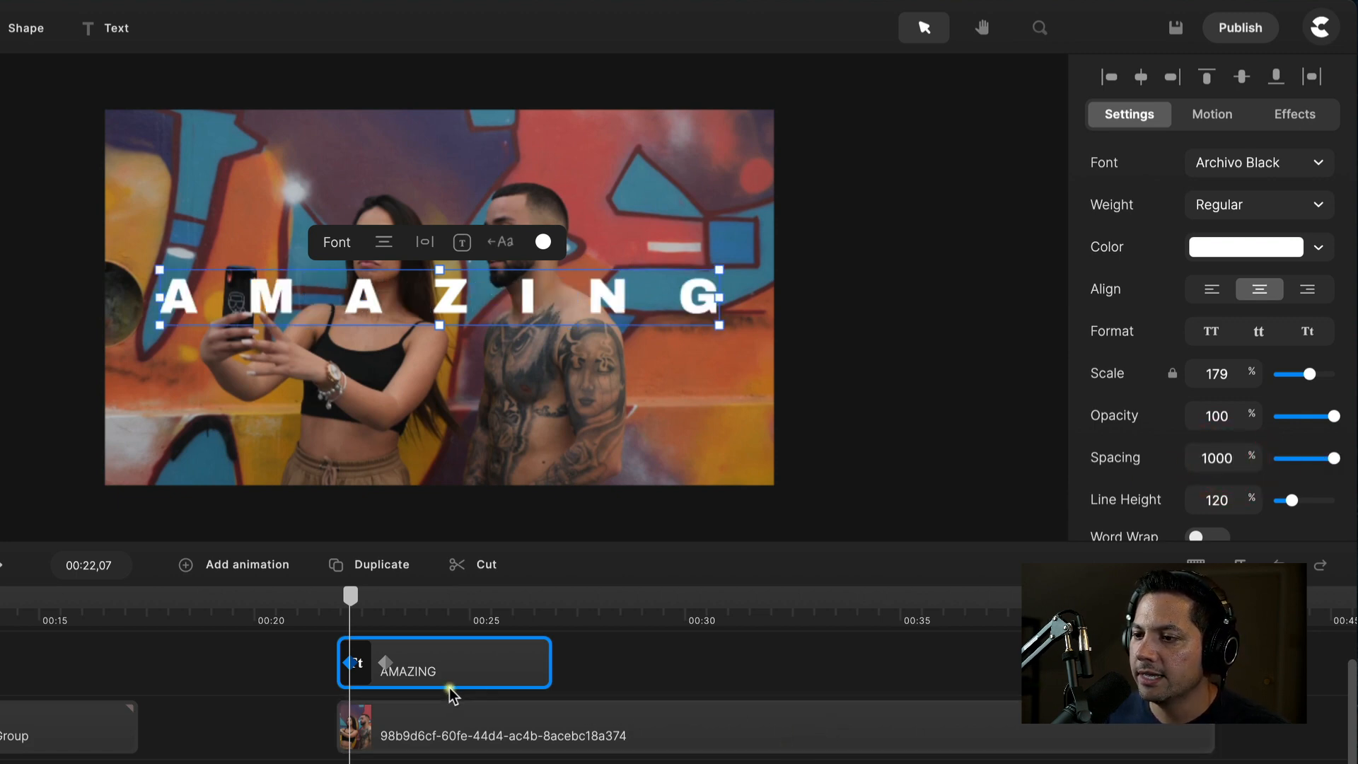
{"action": "left_click", "coordinate": [389, 663]}
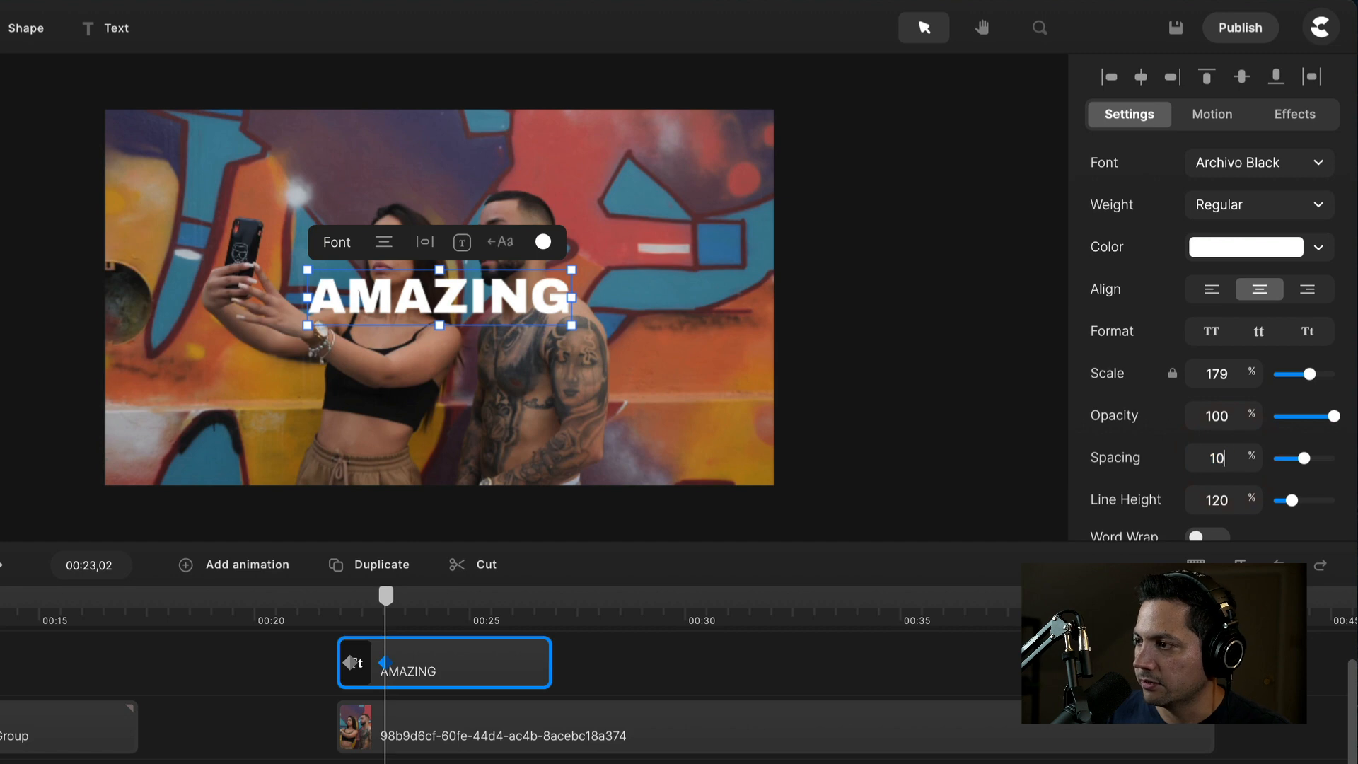
Play the AMAZING text spacing animation from 00:22,00.
{"action": "left_click", "coordinate": [340, 603]}
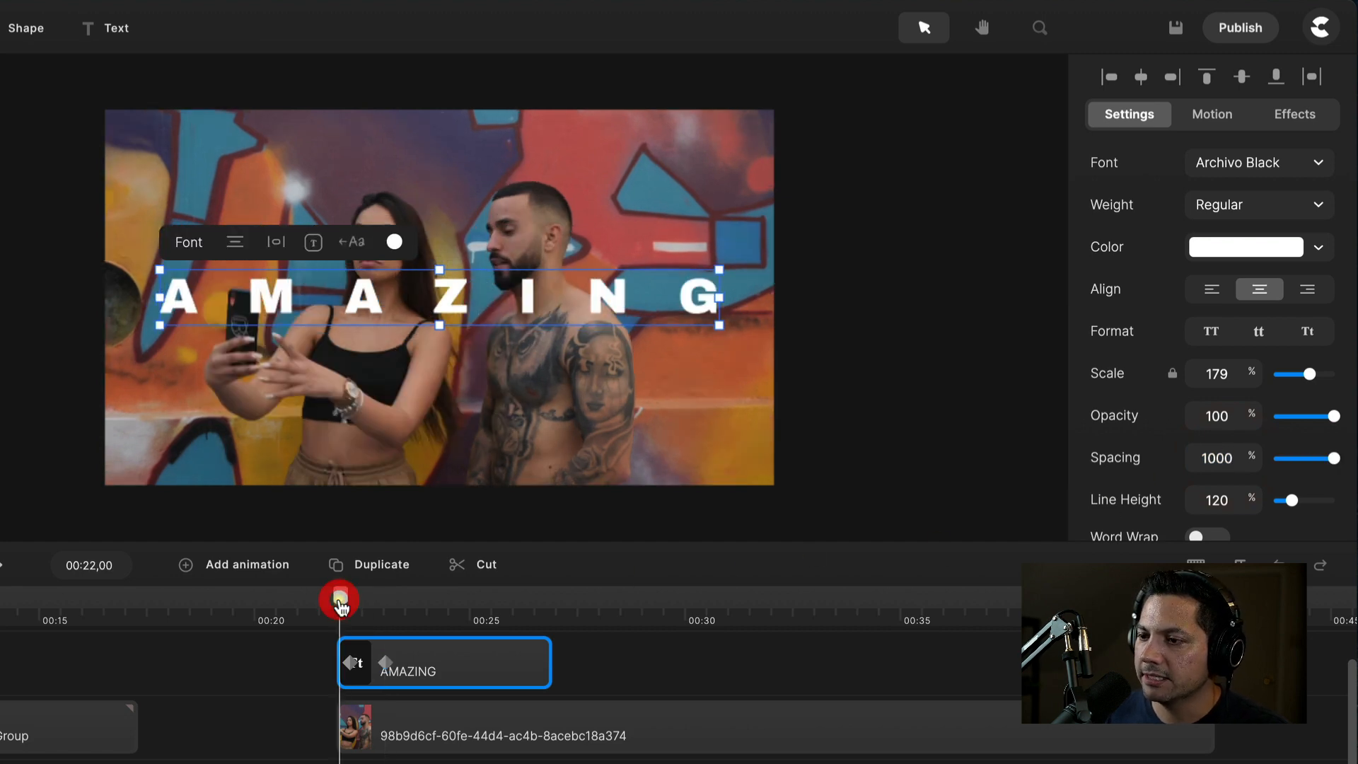
{"action": "key", "text": "space"}
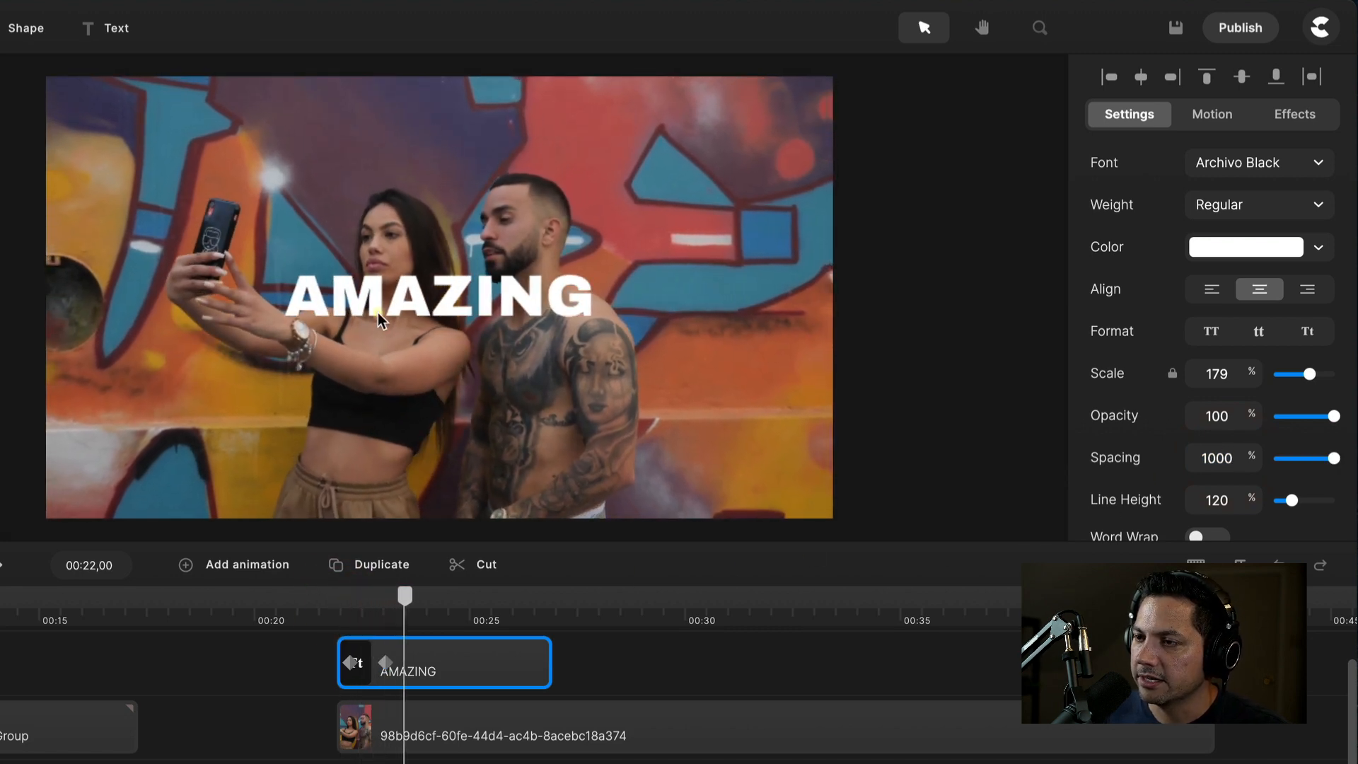
{"action": "key", "text": "space"}
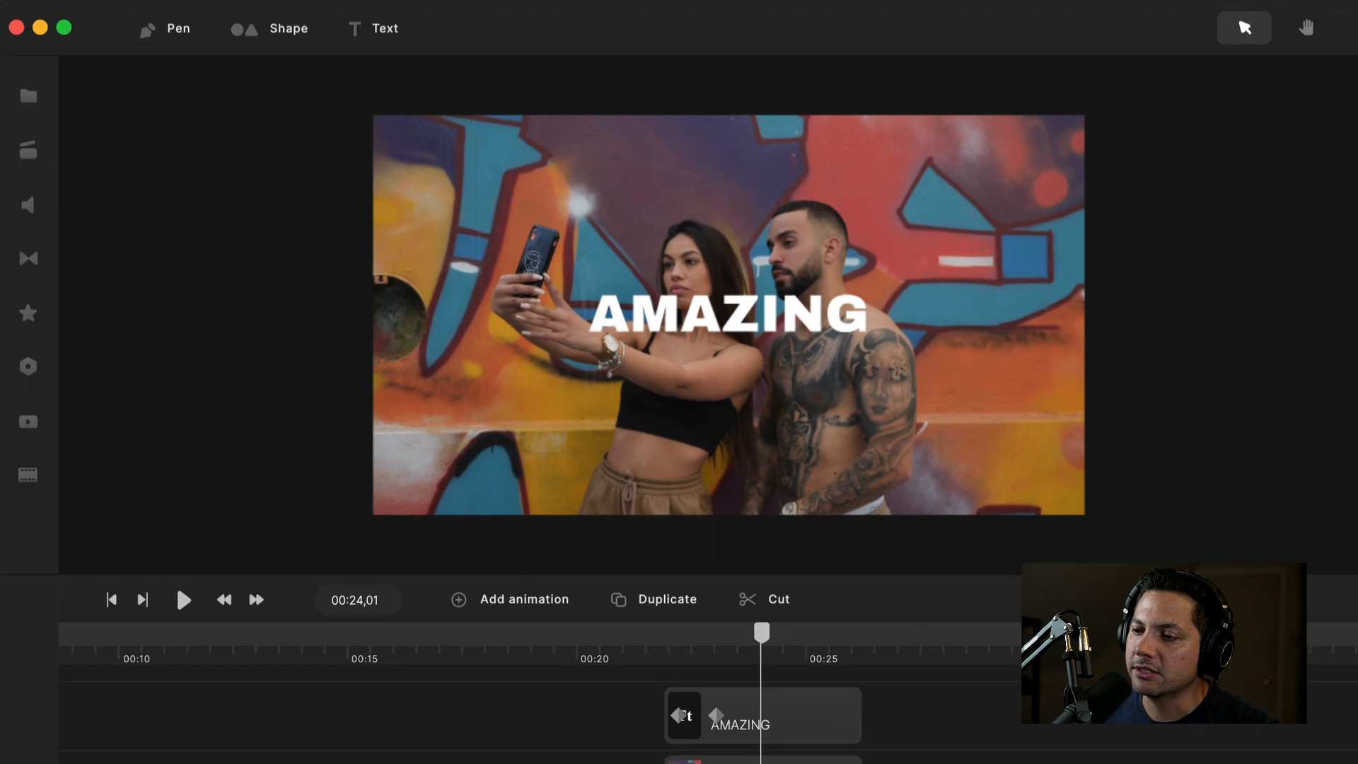
Add a rectangle shape at 00:24,01 above the AMAZING clip and fill it with black (000000).
{"action": "left_click", "coordinate": [252, 31]}
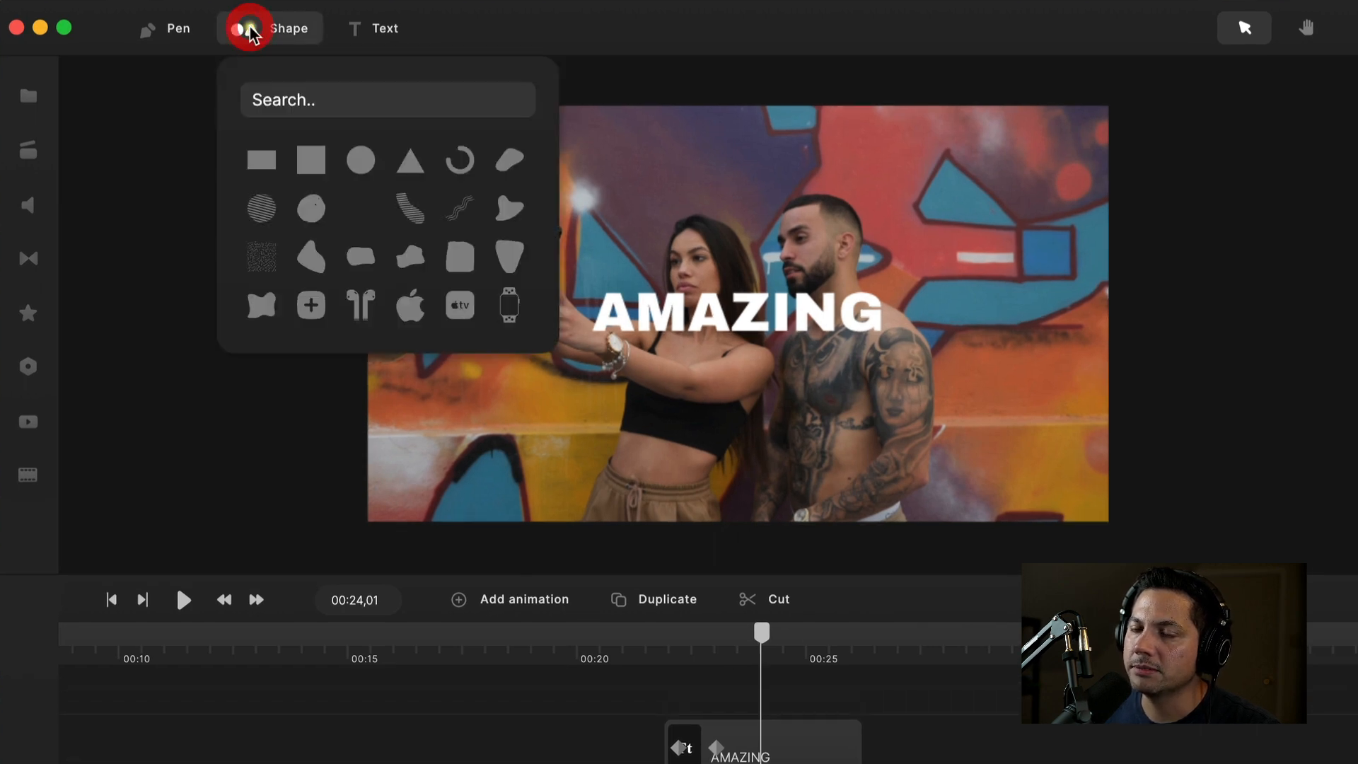
{"action": "left_click", "coordinate": [262, 162]}
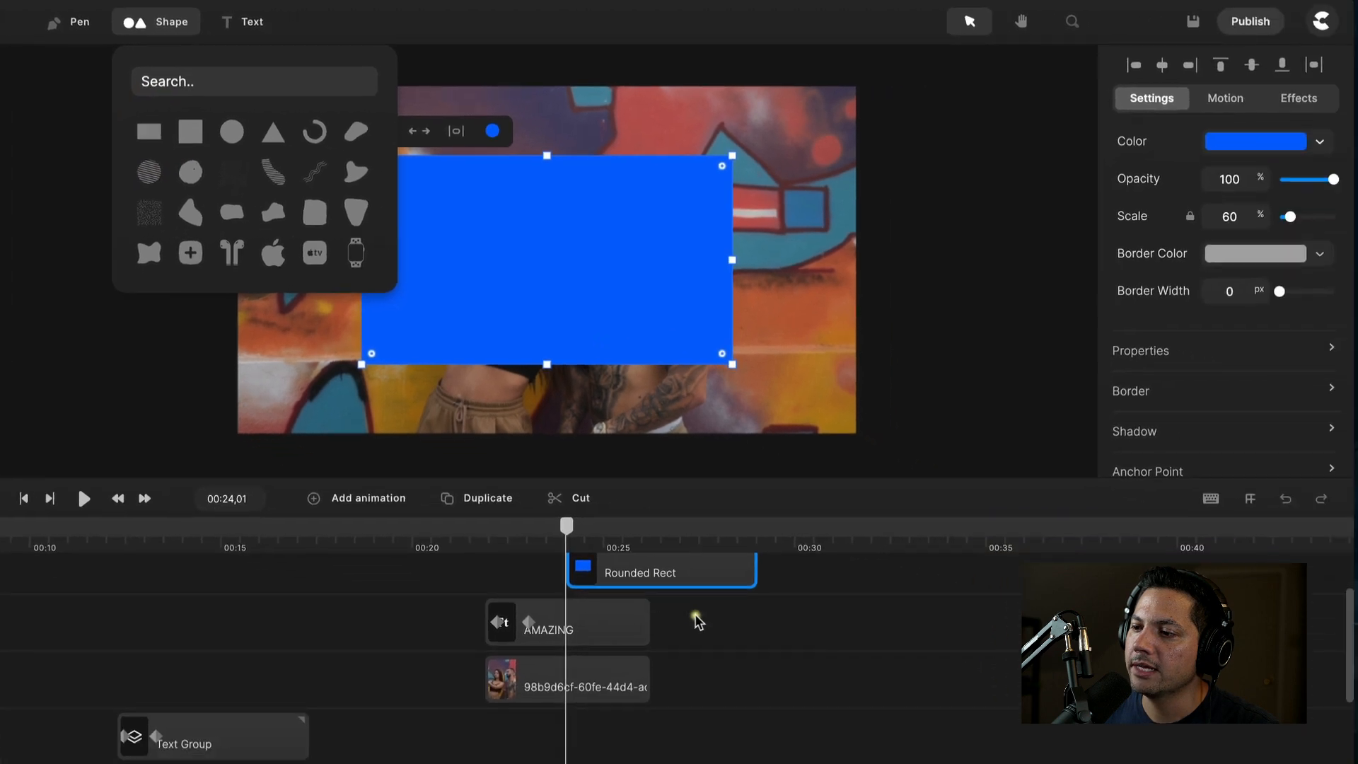
{"action": "left_click", "coordinate": [917, 746]}
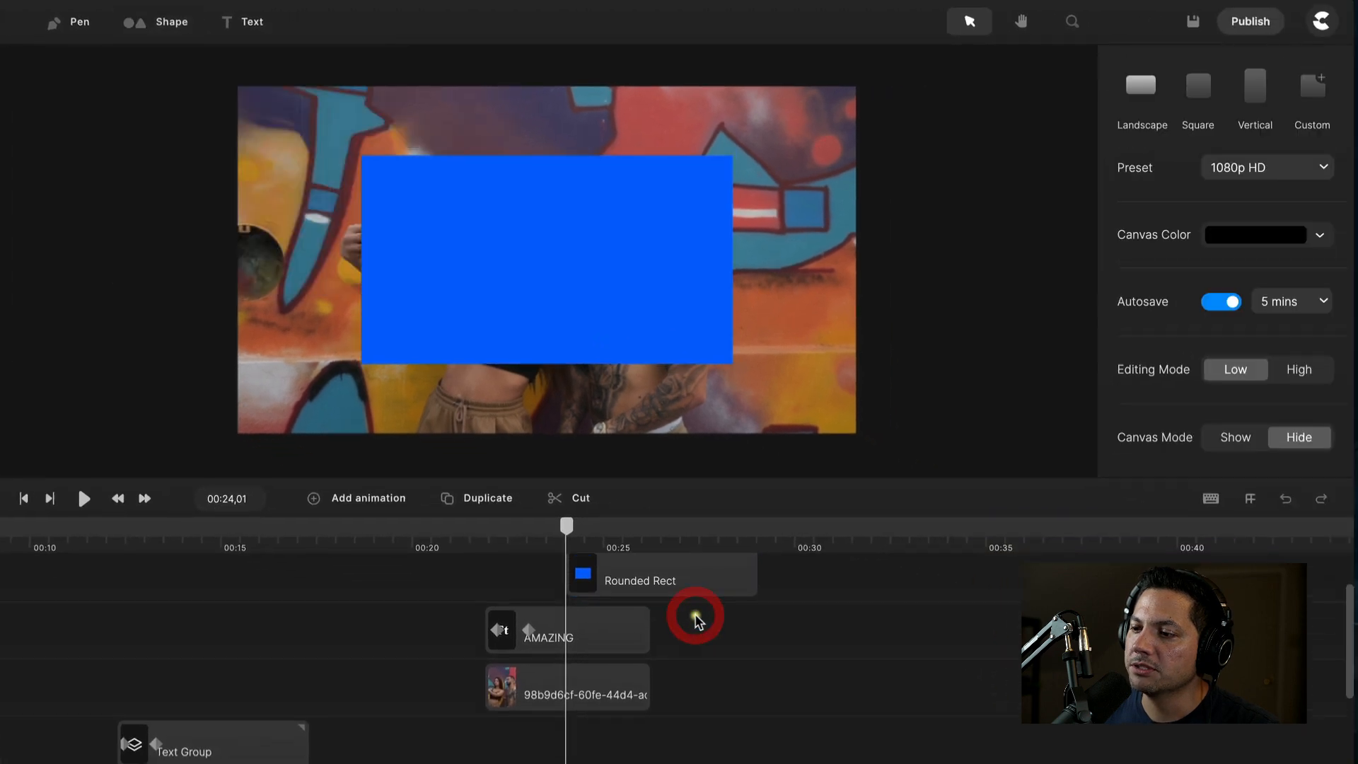
{"action": "scroll", "coordinate": [695, 615], "scroll_direction": "up", "scroll_amount": 2}
{"action": "left_click", "coordinate": [645, 644]}
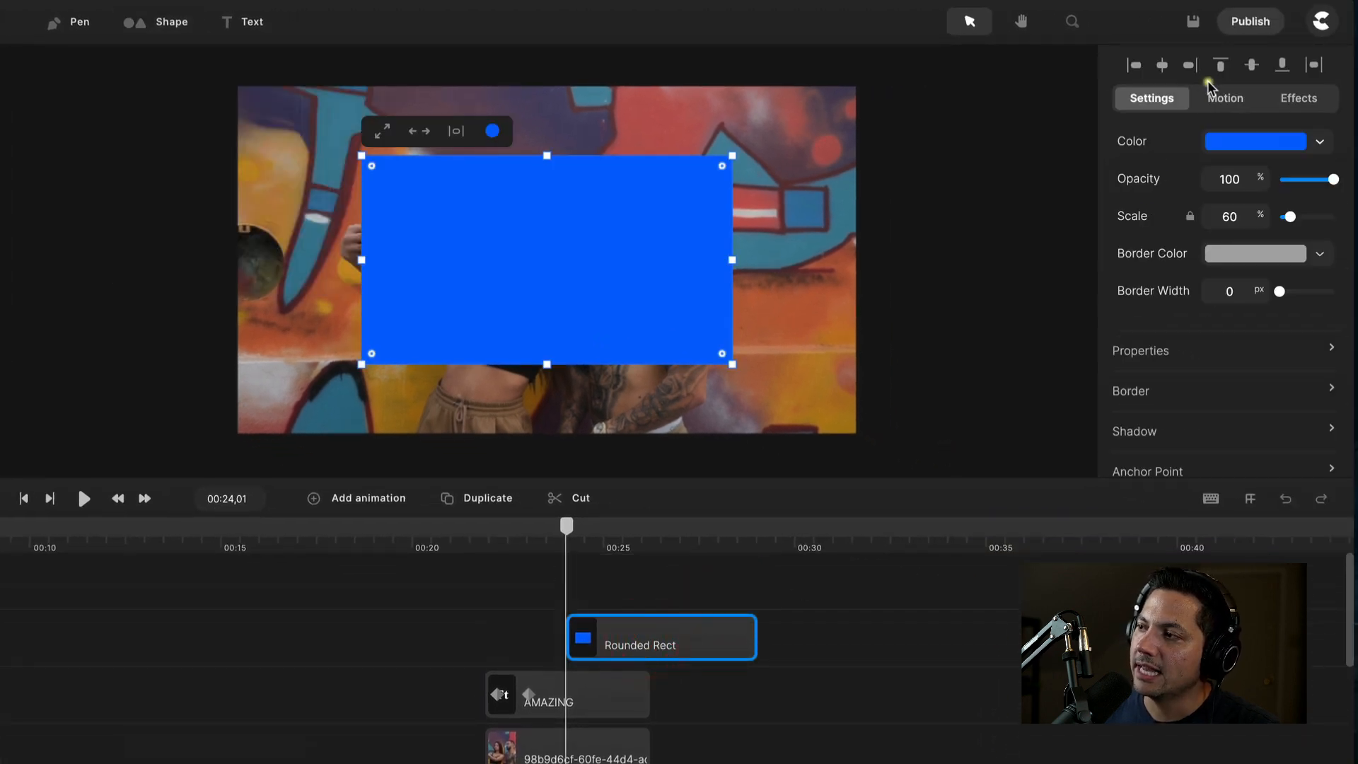
{"action": "left_click", "coordinate": [1318, 146]}
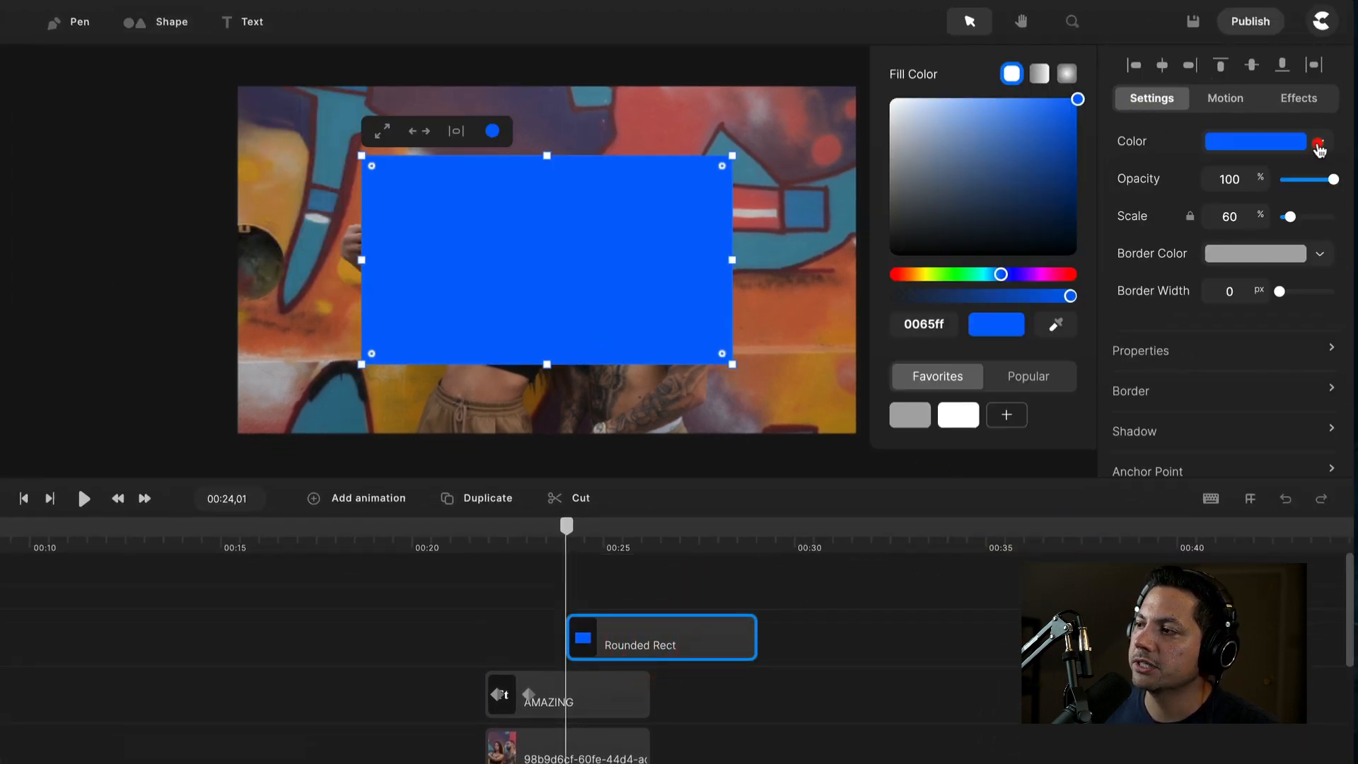
{"action": "left_click_drag", "start_coordinate": [1069, 138], "coordinate": [1072, 256]}
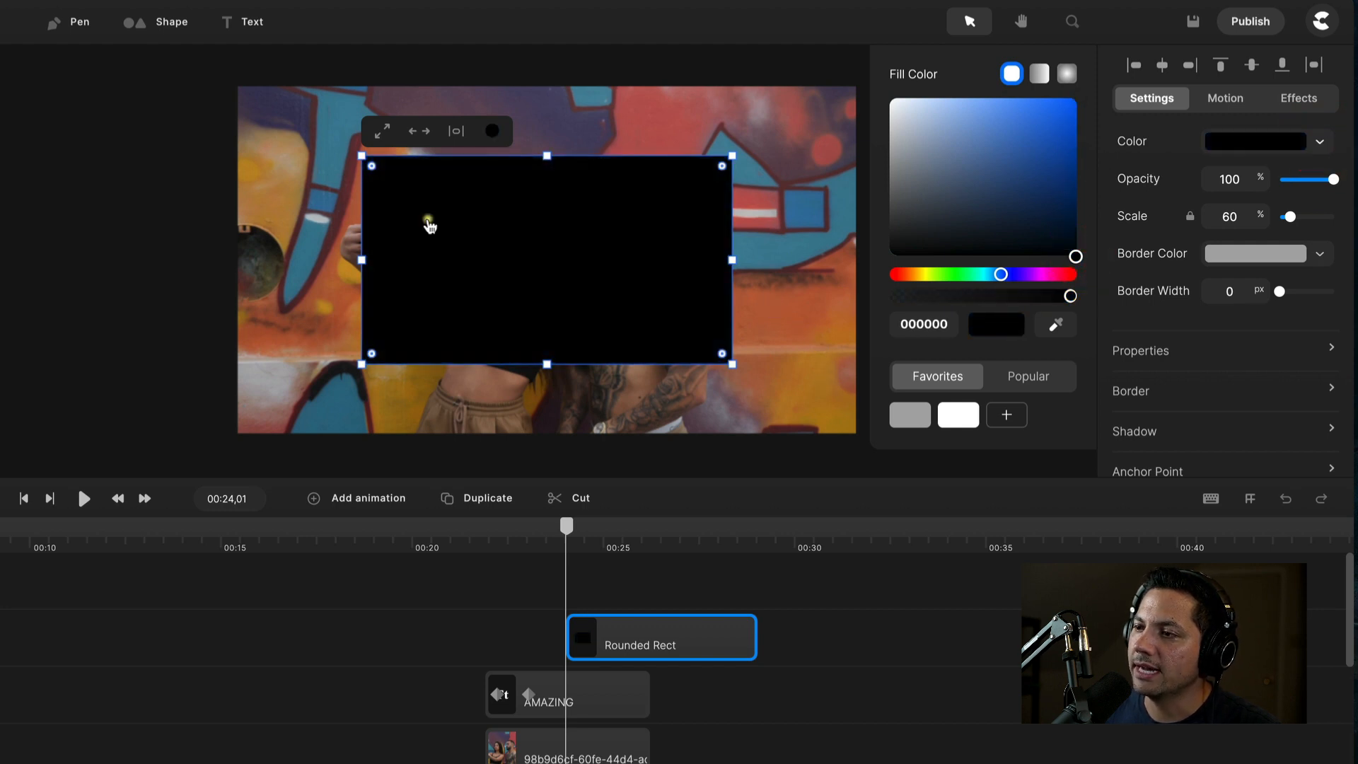
Stretch the black rectangle past both canvas sides to about 112% scale, make it taller, and place it below the AMAZING text.
{"action": "left_click_drag", "start_coordinate": [732, 260], "coordinate": [883, 276]}
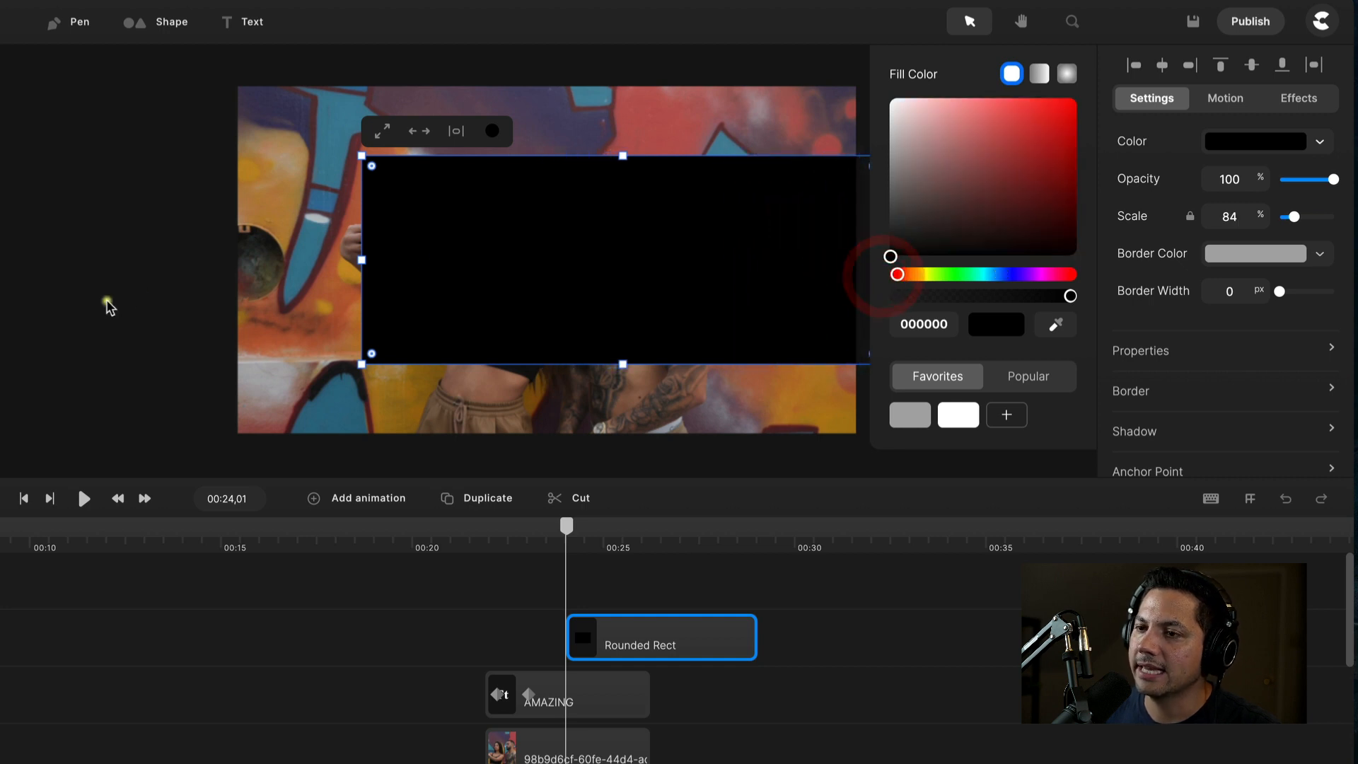
{"action": "left_click", "coordinate": [107, 299]}
{"action": "left_click", "coordinate": [390, 252]}
{"action": "left_click_drag", "start_coordinate": [368, 261], "coordinate": [187, 276]}
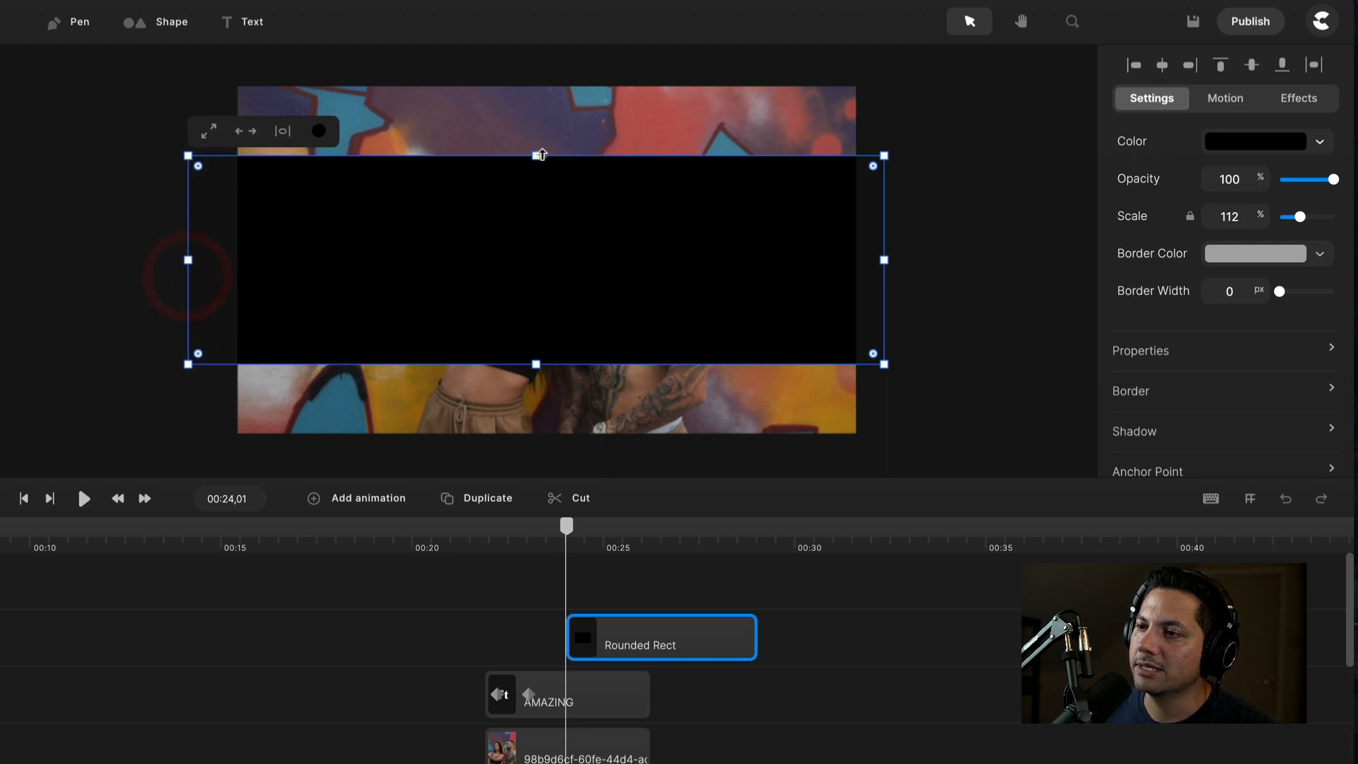
{"action": "left_click_drag", "start_coordinate": [536, 142], "coordinate": [550, 47]}
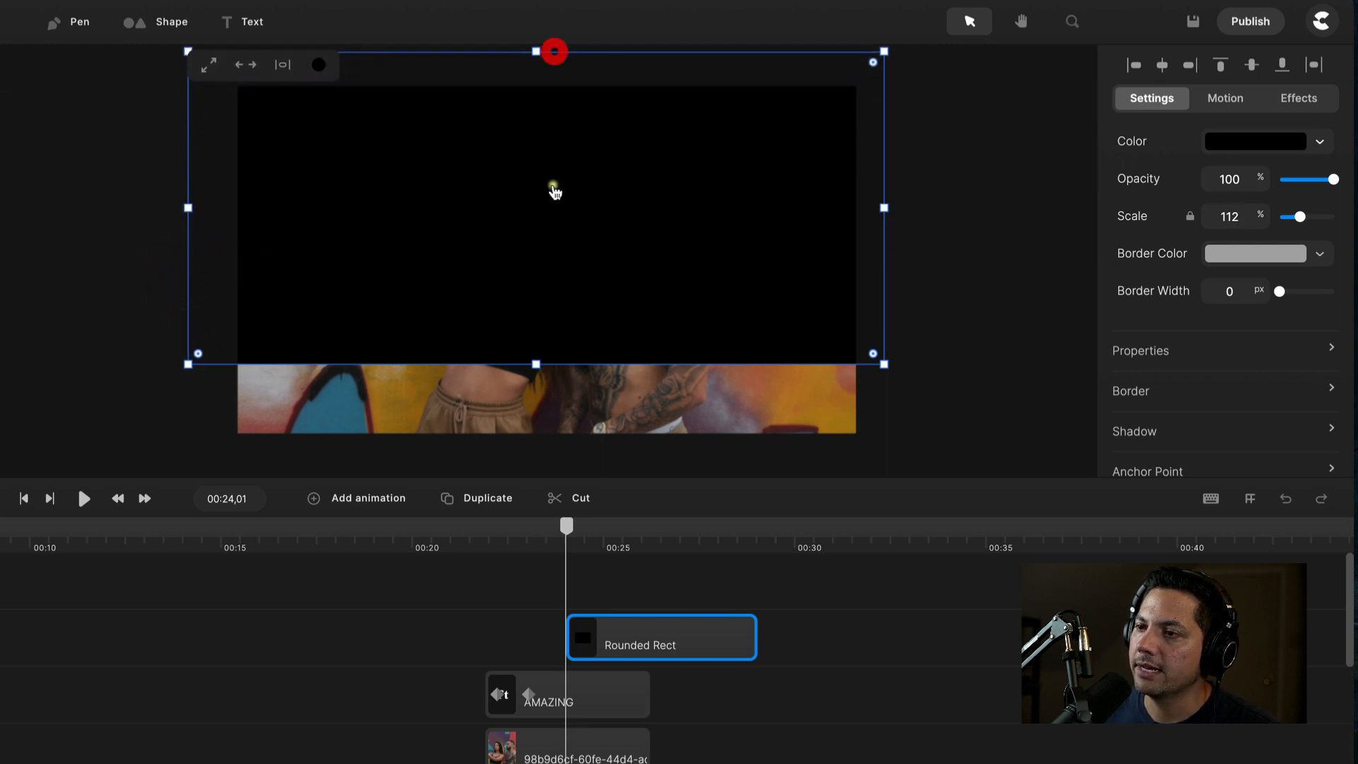
{"action": "left_click_drag", "start_coordinate": [590, 231], "coordinate": [604, 442]}
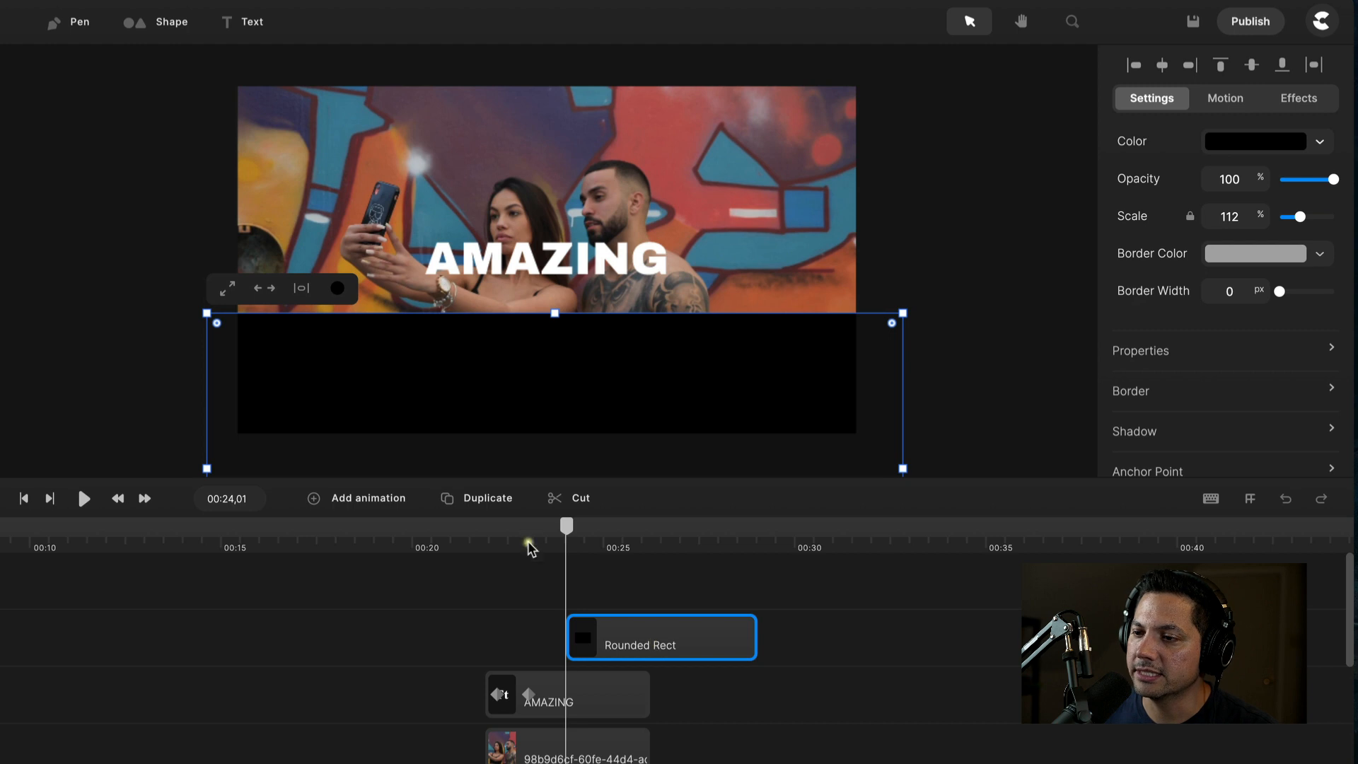
Duplicate the black rectangle and place the copy over the upper part of the canvas, above the AMAZING text.
{"action": "left_click", "coordinate": [614, 625]}
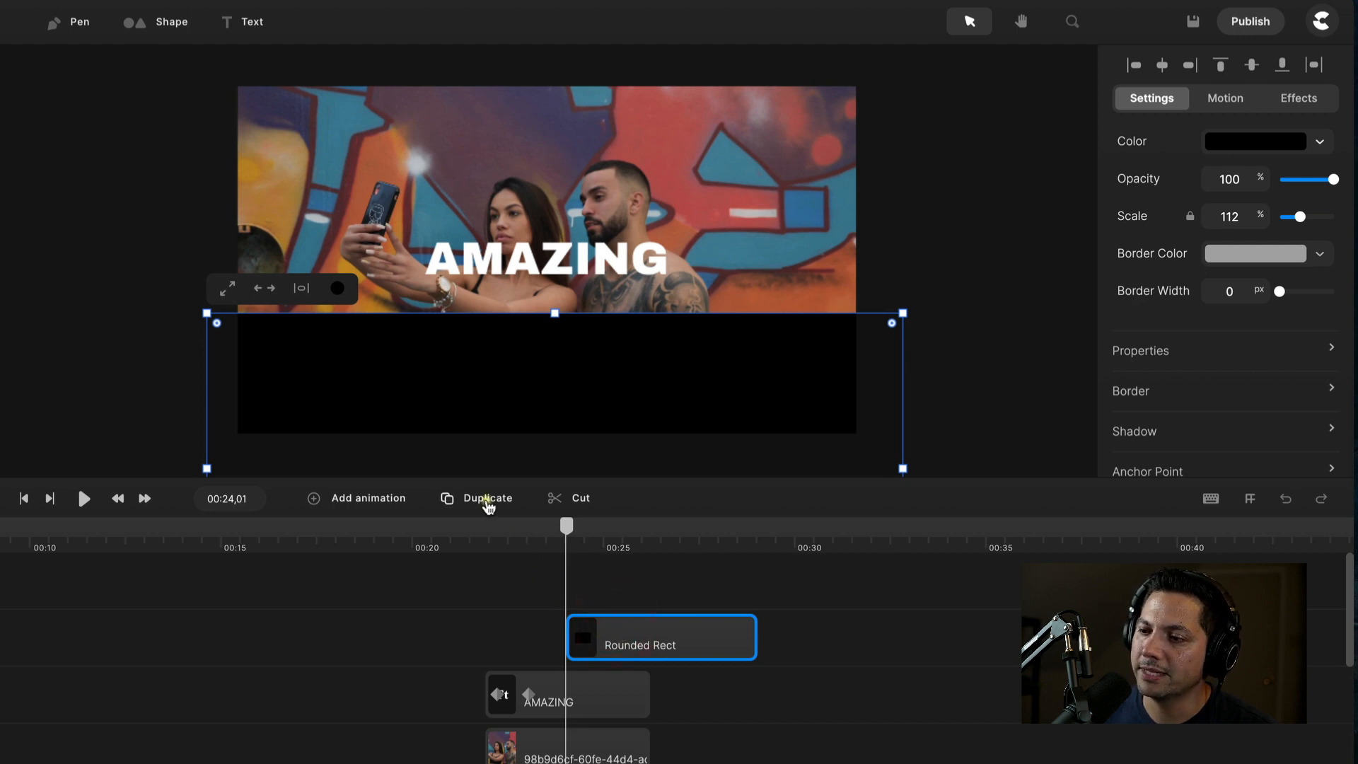
{"action": "left_click", "coordinate": [488, 504]}
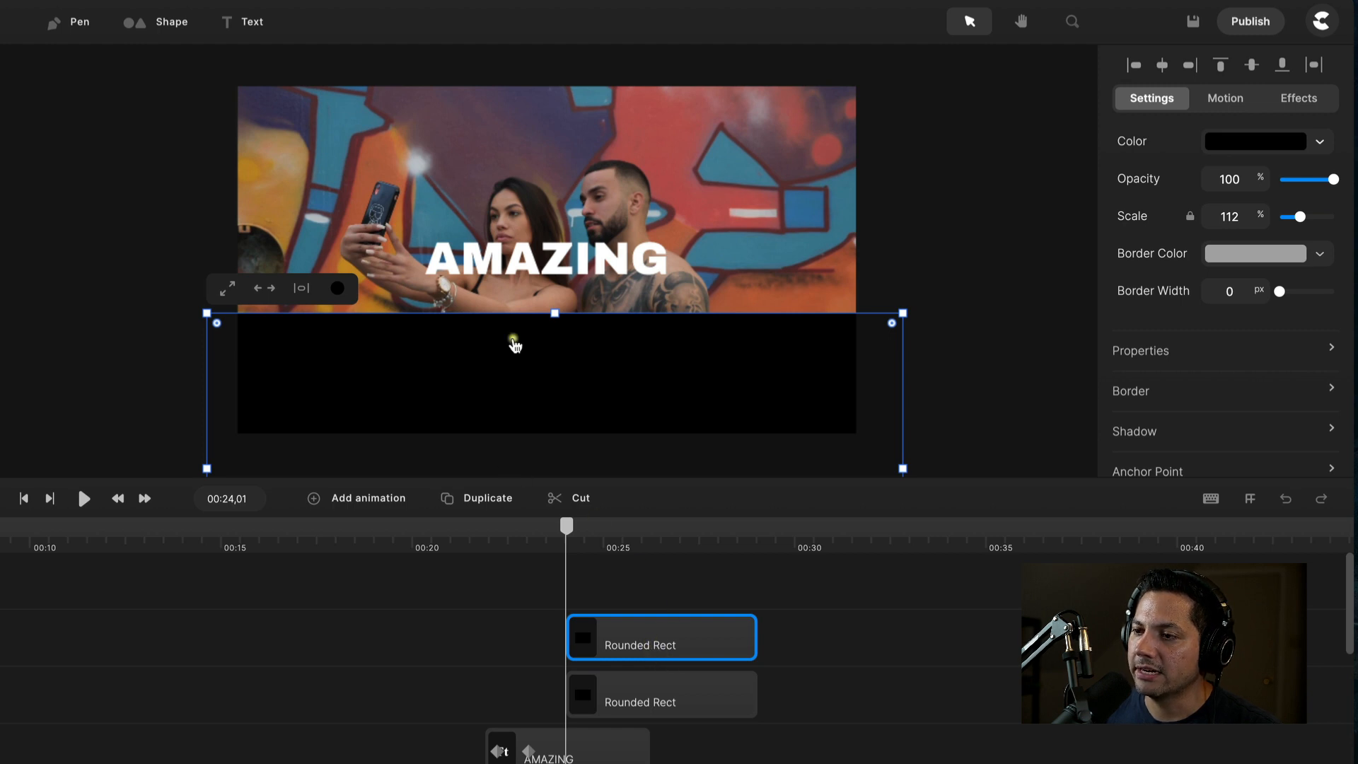
{"action": "left_click", "coordinate": [673, 697]}
{"action": "left_click_drag", "start_coordinate": [540, 401], "coordinate": [655, 215]}
{"action": "left_click", "coordinate": [683, 683]}
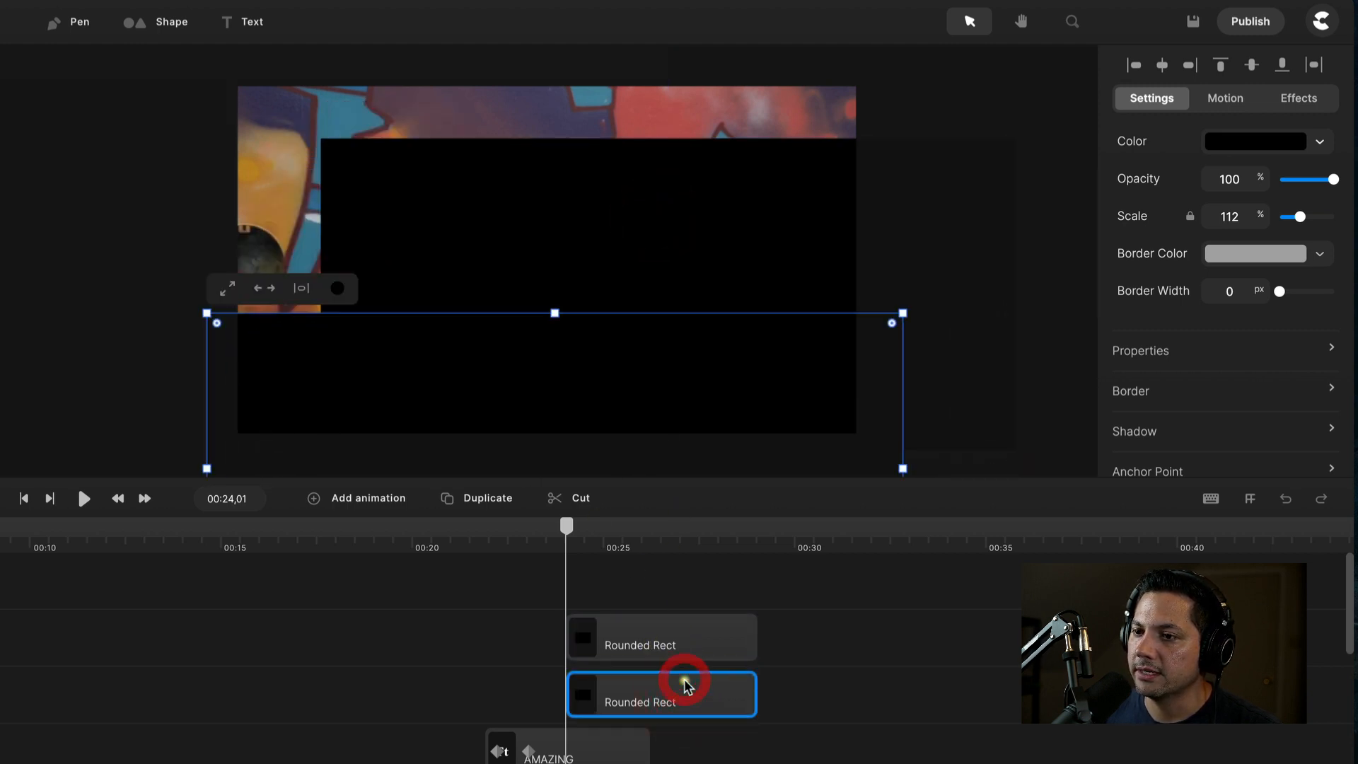
{"action": "left_click", "coordinate": [639, 623]}
{"action": "left_click_drag", "start_coordinate": [703, 369], "coordinate": [593, 106]}
Rename the upper black rectangle's clip as Shape Top.
{"action": "right_click", "coordinate": [545, 80]}
{"action": "right_click", "coordinate": [636, 645]}
{"action": "left_click", "coordinate": [686, 497]}
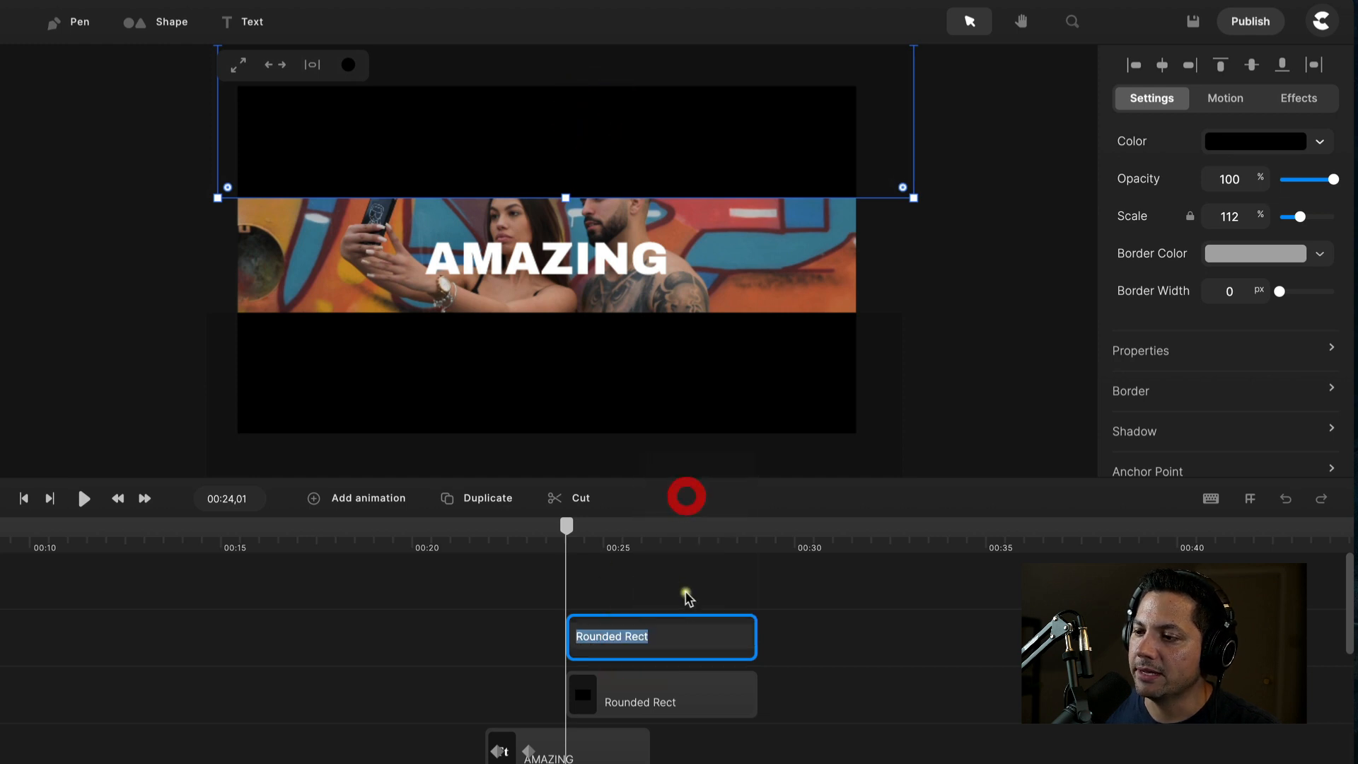
{"action": "type", "text": "Shape Top"}
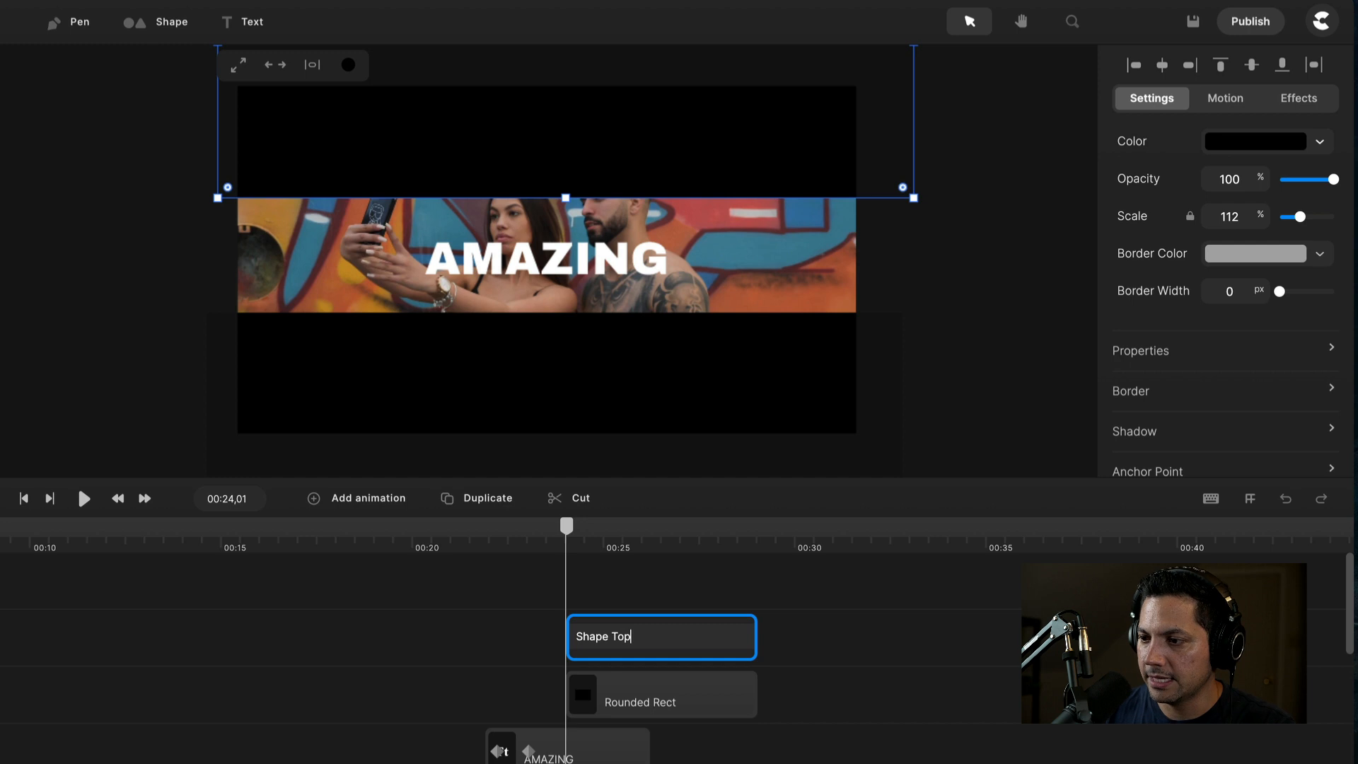
{"action": "key", "text": "Return"}
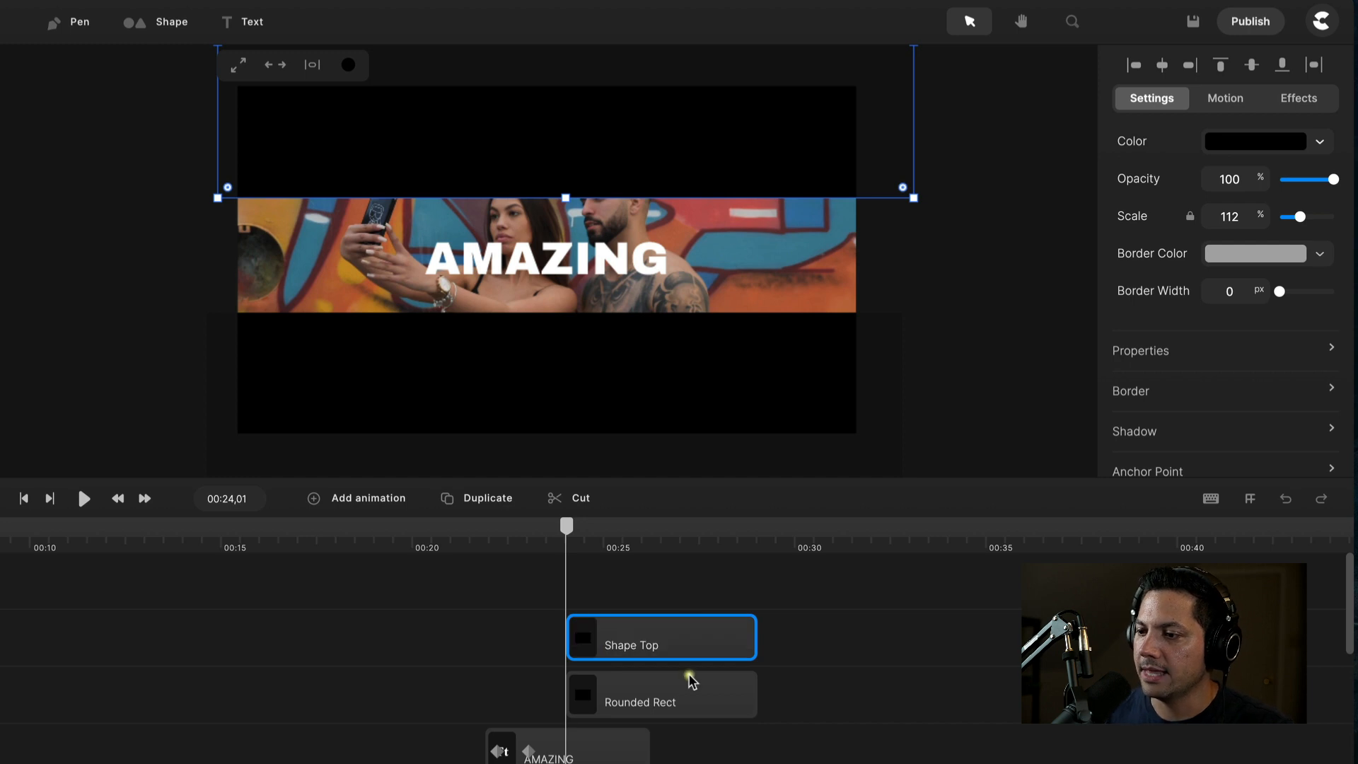
Rename the remaining Rounded Rect clip as Shape Bottom.
{"action": "left_click", "coordinate": [680, 690]}
{"action": "right_click", "coordinate": [669, 696]}
{"action": "left_click", "coordinate": [686, 549]}
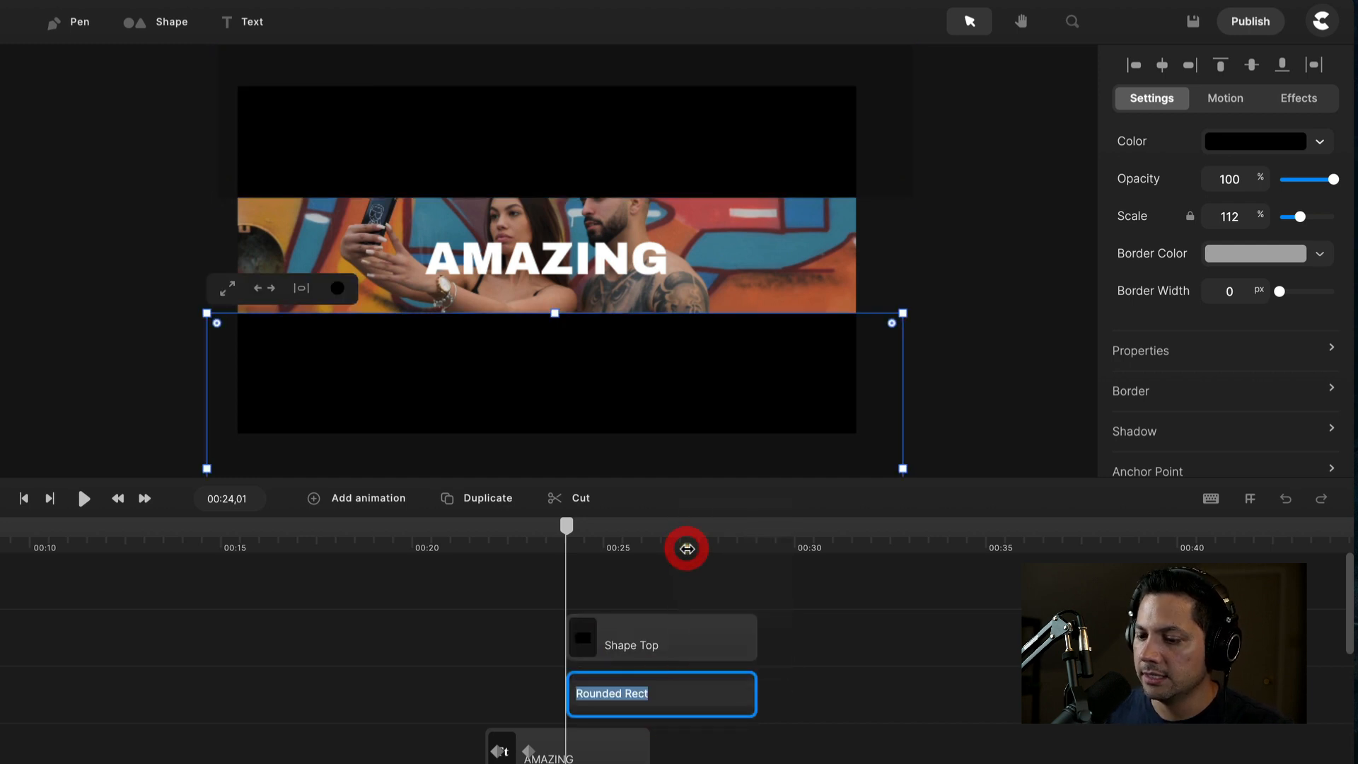
{"action": "type", "text": "Shape Bott"}
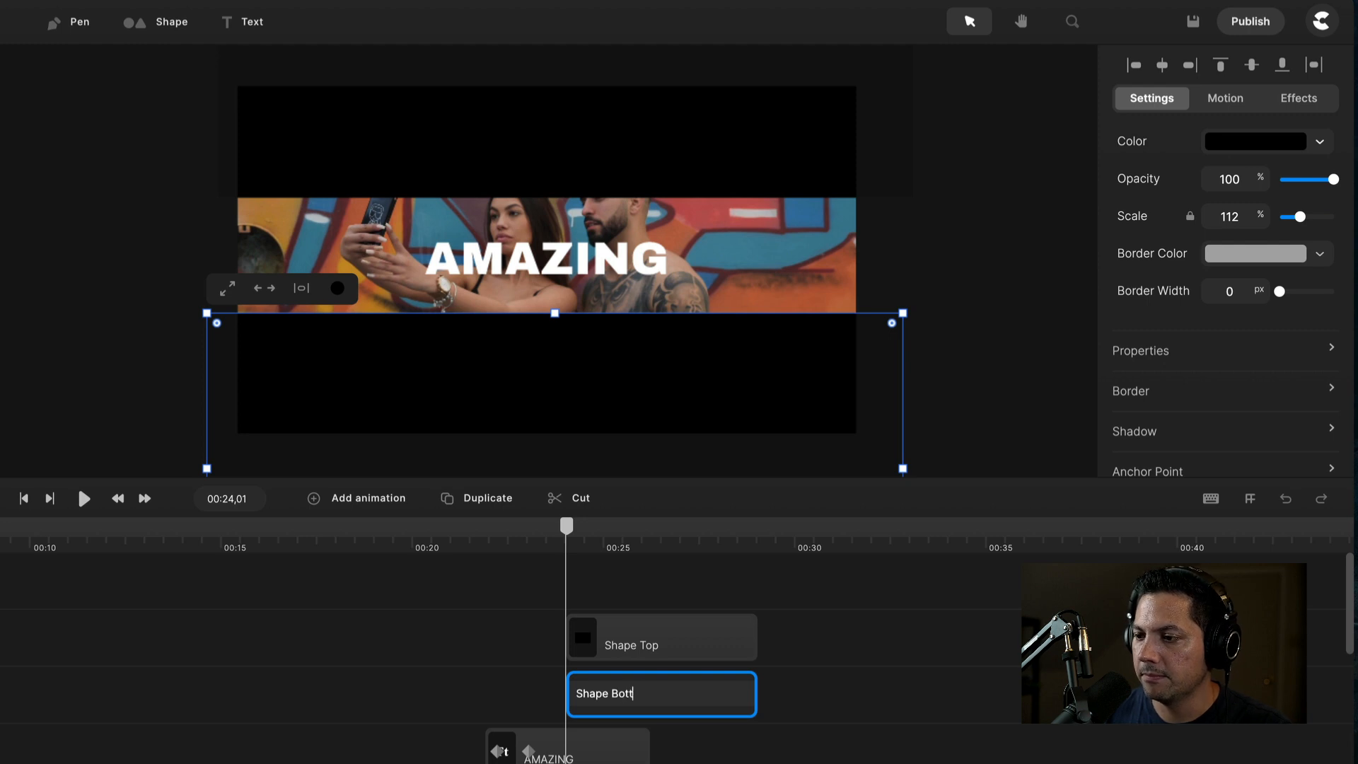
{"action": "type", "text": "om"}
{"action": "key", "text": "Return"}
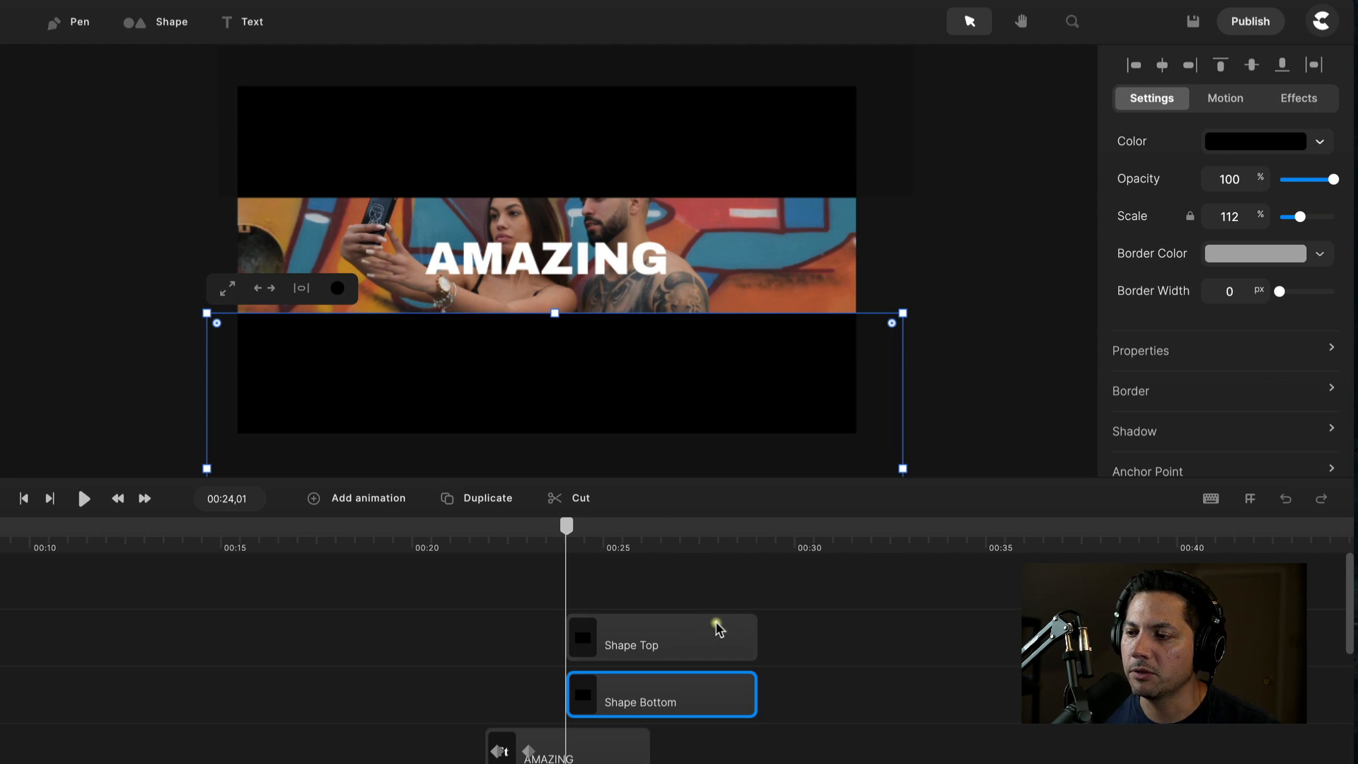
Add a Position animation to the Shape Top clip and shift its keyframes to the start of the clip.
{"action": "left_click", "coordinate": [669, 634]}
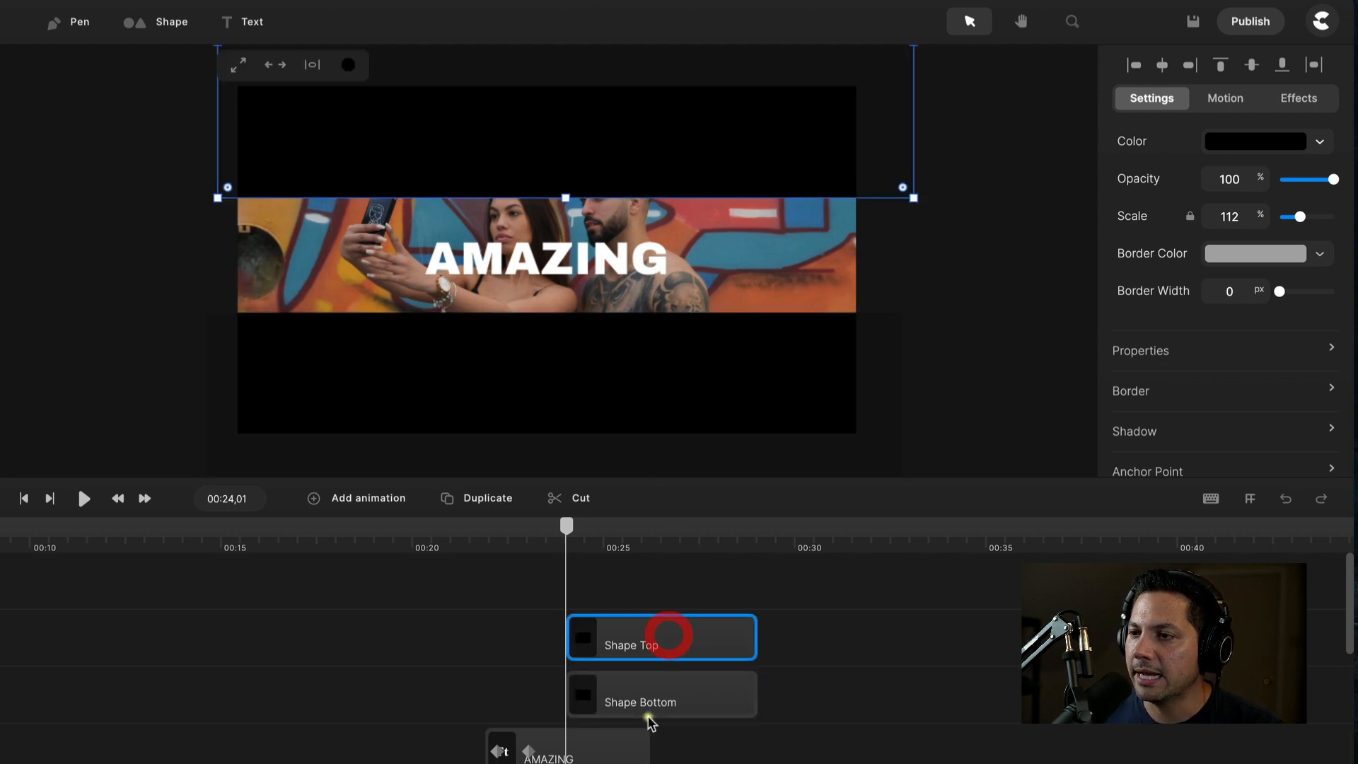
{"action": "right_click", "coordinate": [629, 634]}
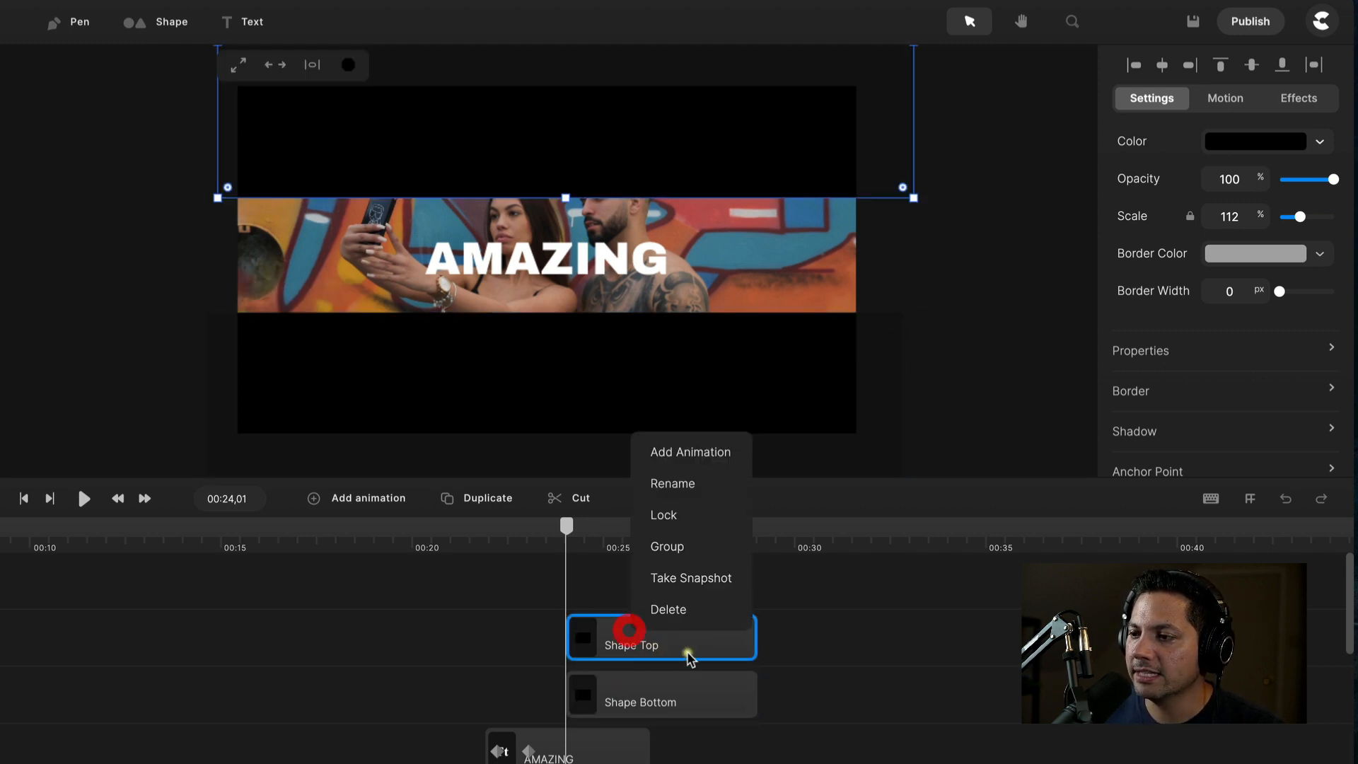
{"action": "left_click", "coordinate": [703, 447]}
{"action": "left_click", "coordinate": [703, 373]}
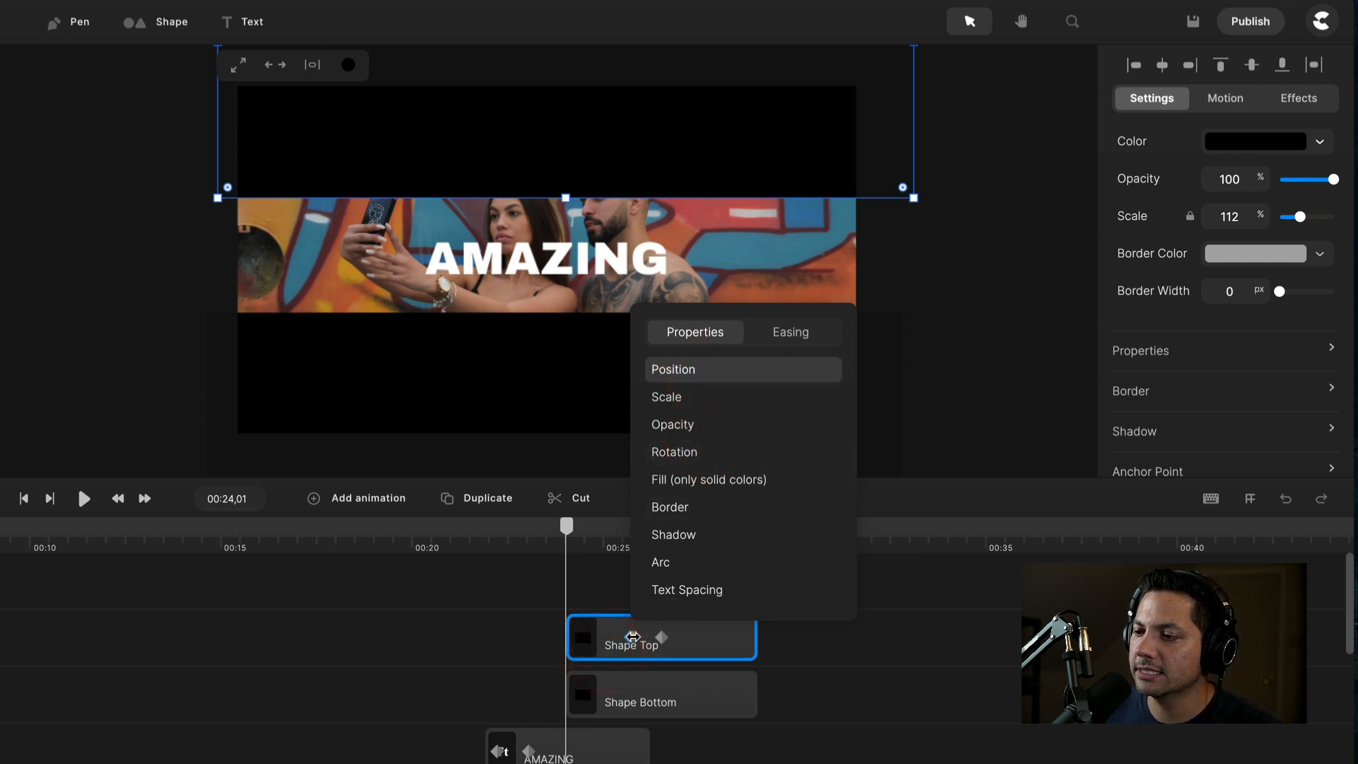
{"action": "left_click_drag", "start_coordinate": [641, 646], "coordinate": [592, 654]}
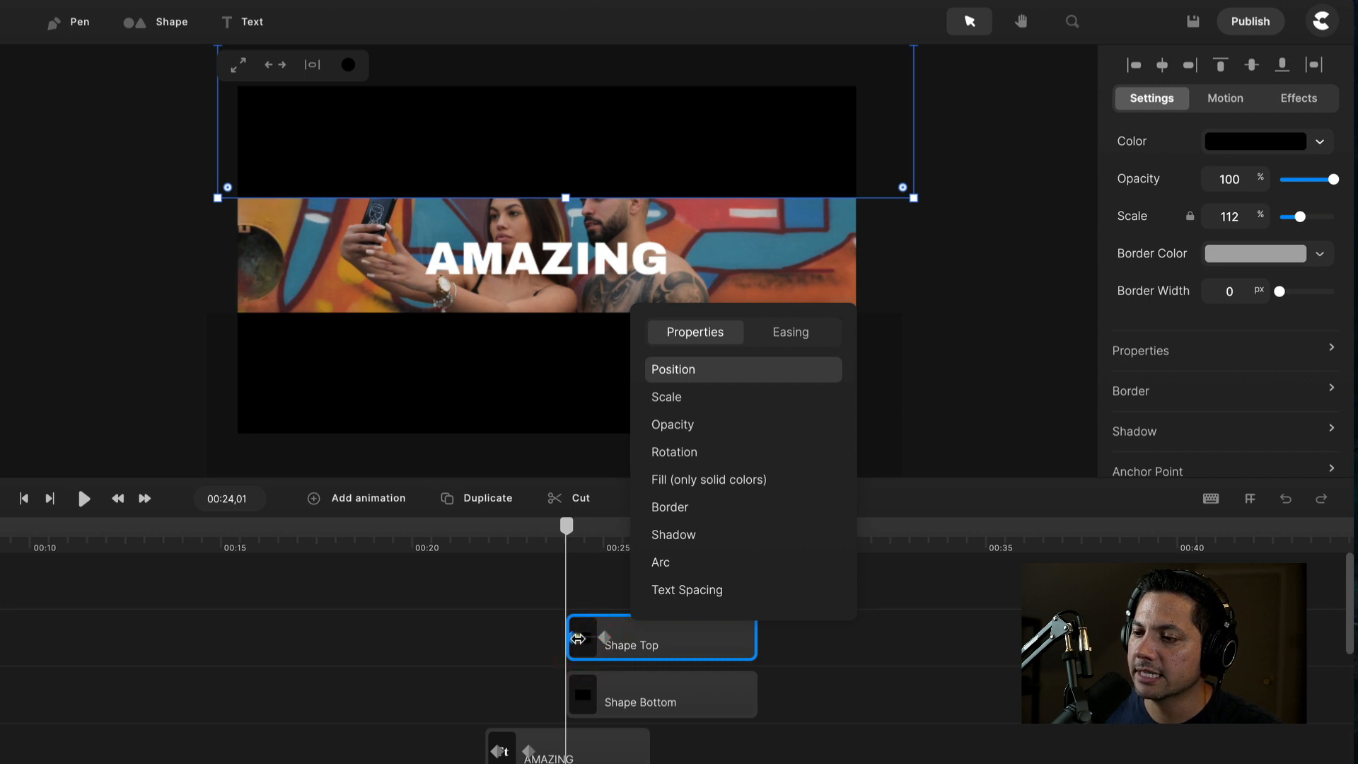
Position Shape Top off the canvas's upper edge at the 00:24,06 keyframe and just above the AMAZING text at the 00:25,01 keyframe.
{"action": "left_click", "coordinate": [574, 638]}
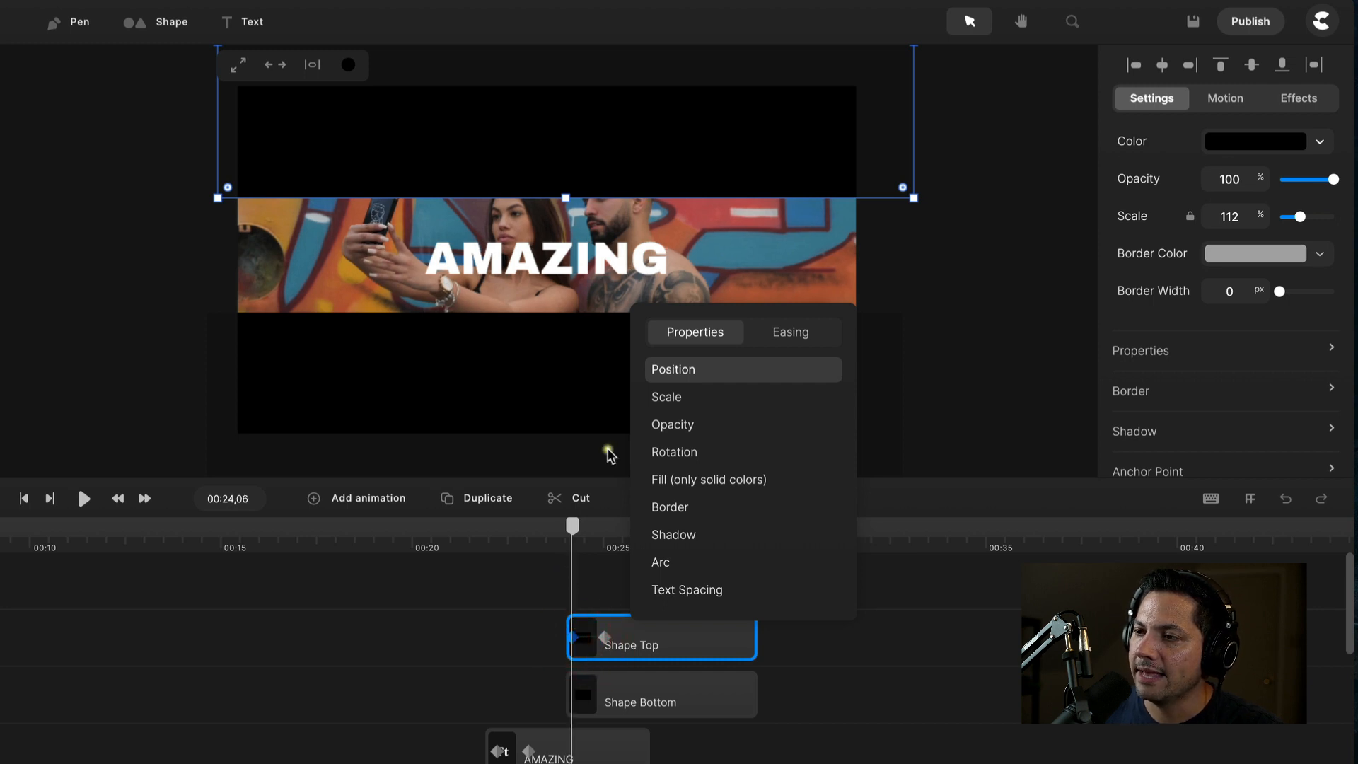
{"action": "left_click_drag", "start_coordinate": [541, 145], "coordinate": [546, 24]}
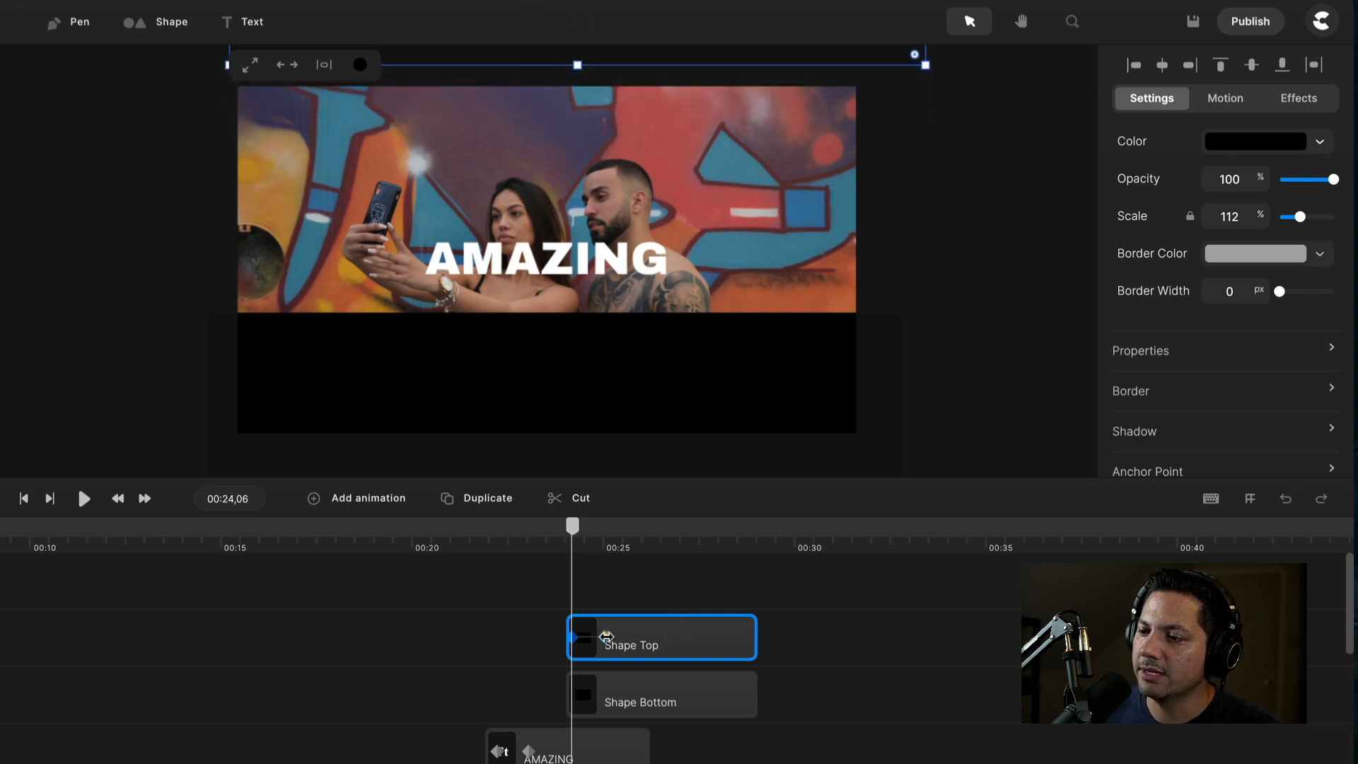
{"action": "left_click", "coordinate": [604, 637]}
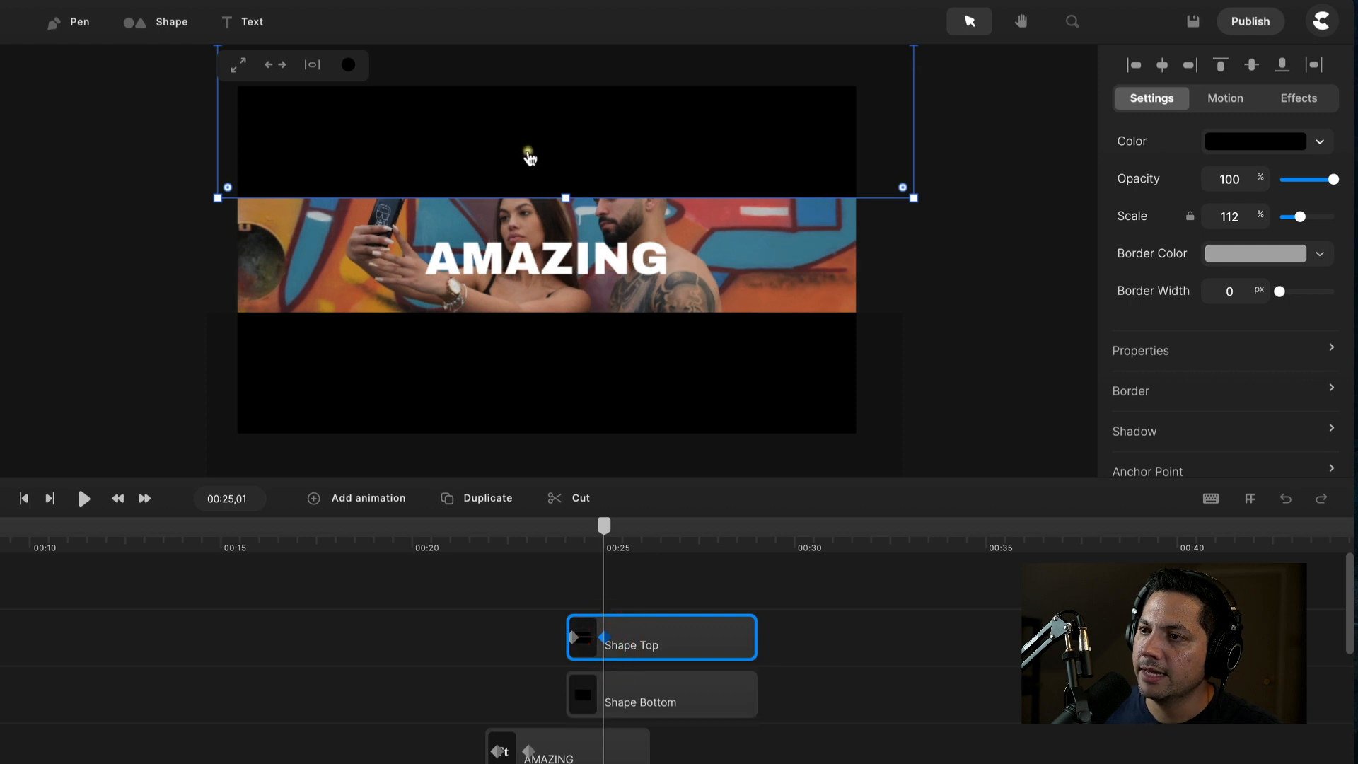
{"action": "mouse_move", "coordinate": [529, 157]}
{"action": "left_mouse_down"}
{"action": "mouse_move", "coordinate": [530, 133]}
{"action": "mouse_move", "coordinate": [536, 154]}
{"action": "left_mouse_up"}
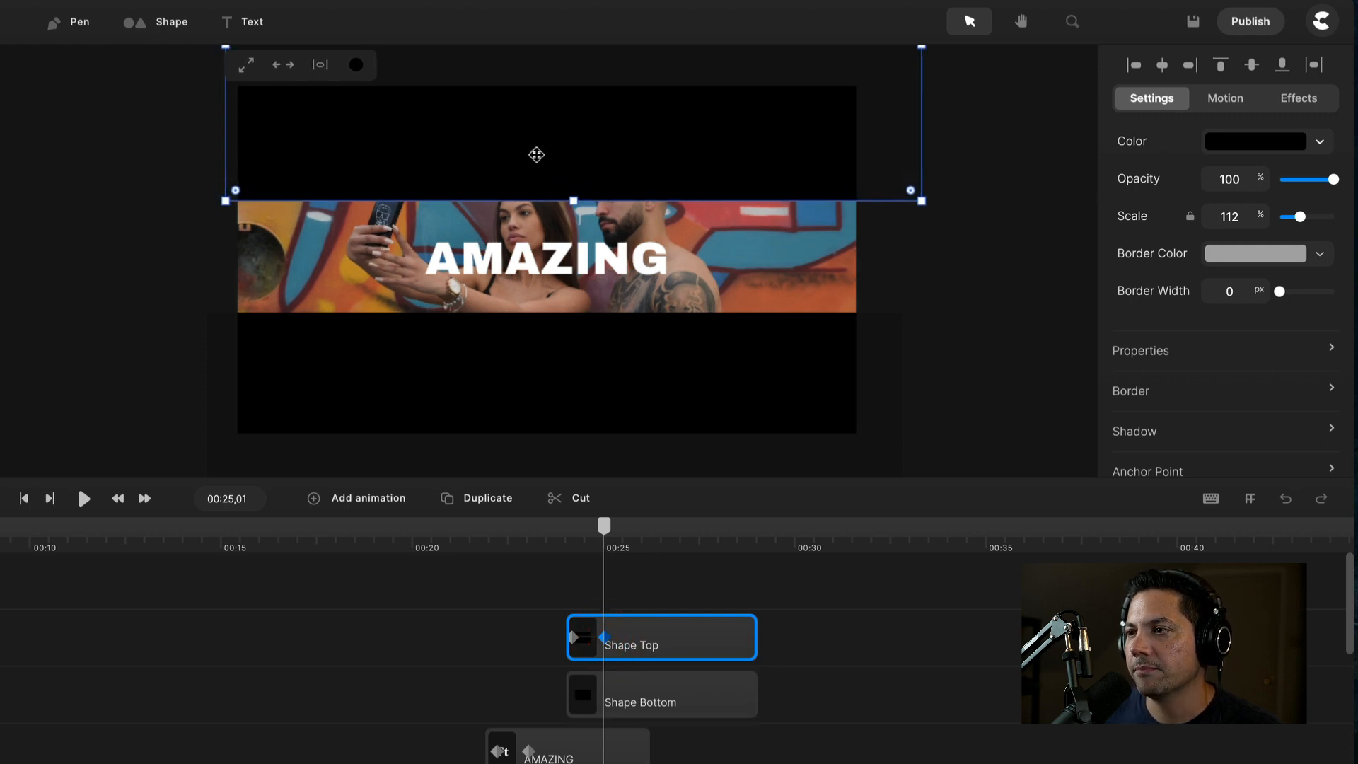
Add a Position animation to the Shape Bottom clip and shift its keyframes to match Shape Top's timing.
{"action": "left_click", "coordinate": [669, 703]}
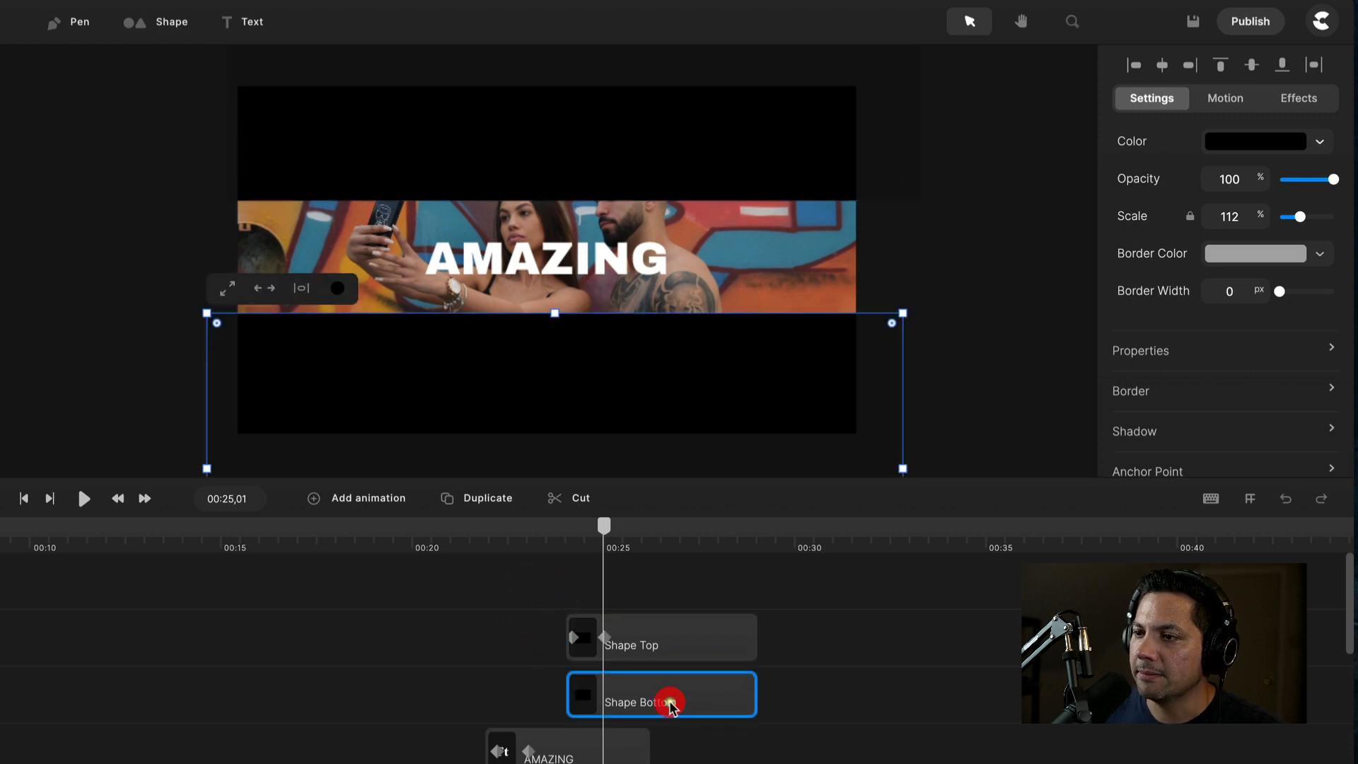
{"action": "right_click", "coordinate": [622, 700]}
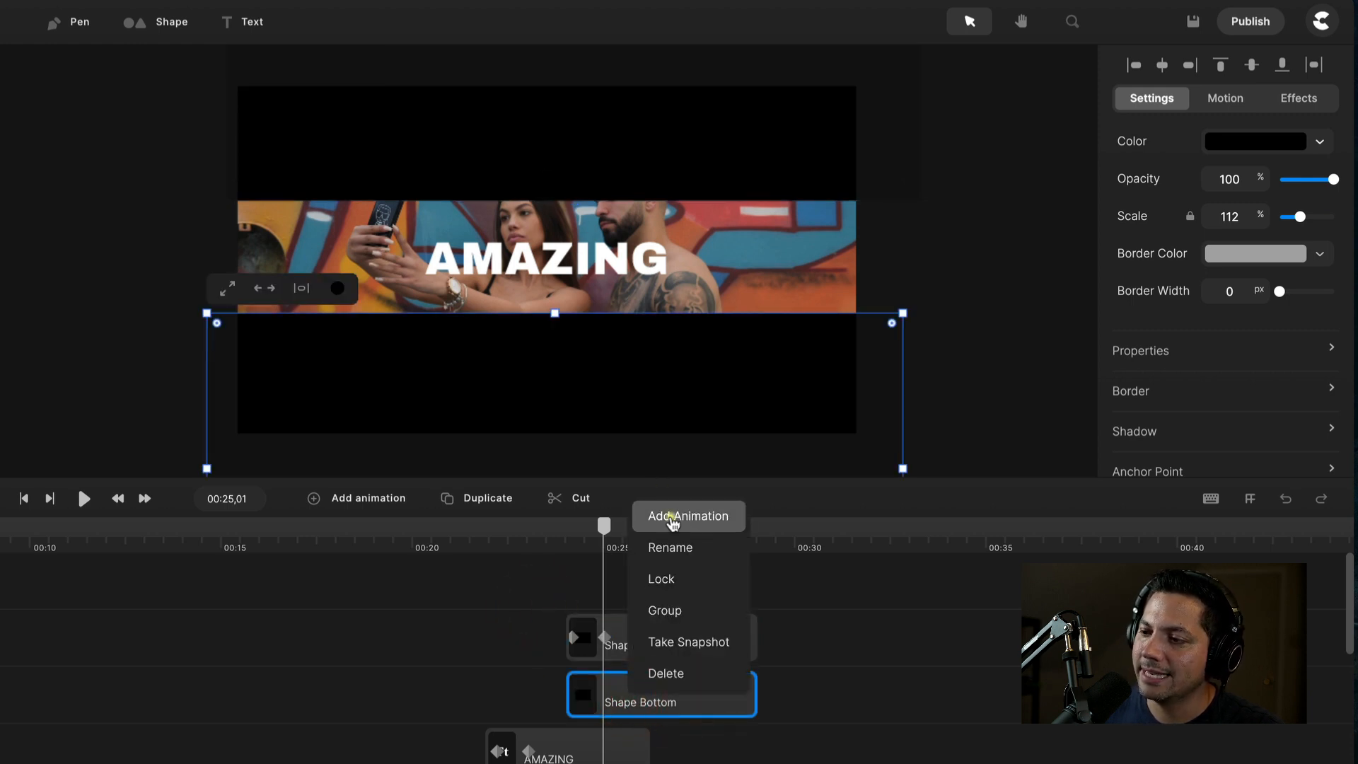
{"action": "left_click", "coordinate": [672, 522]}
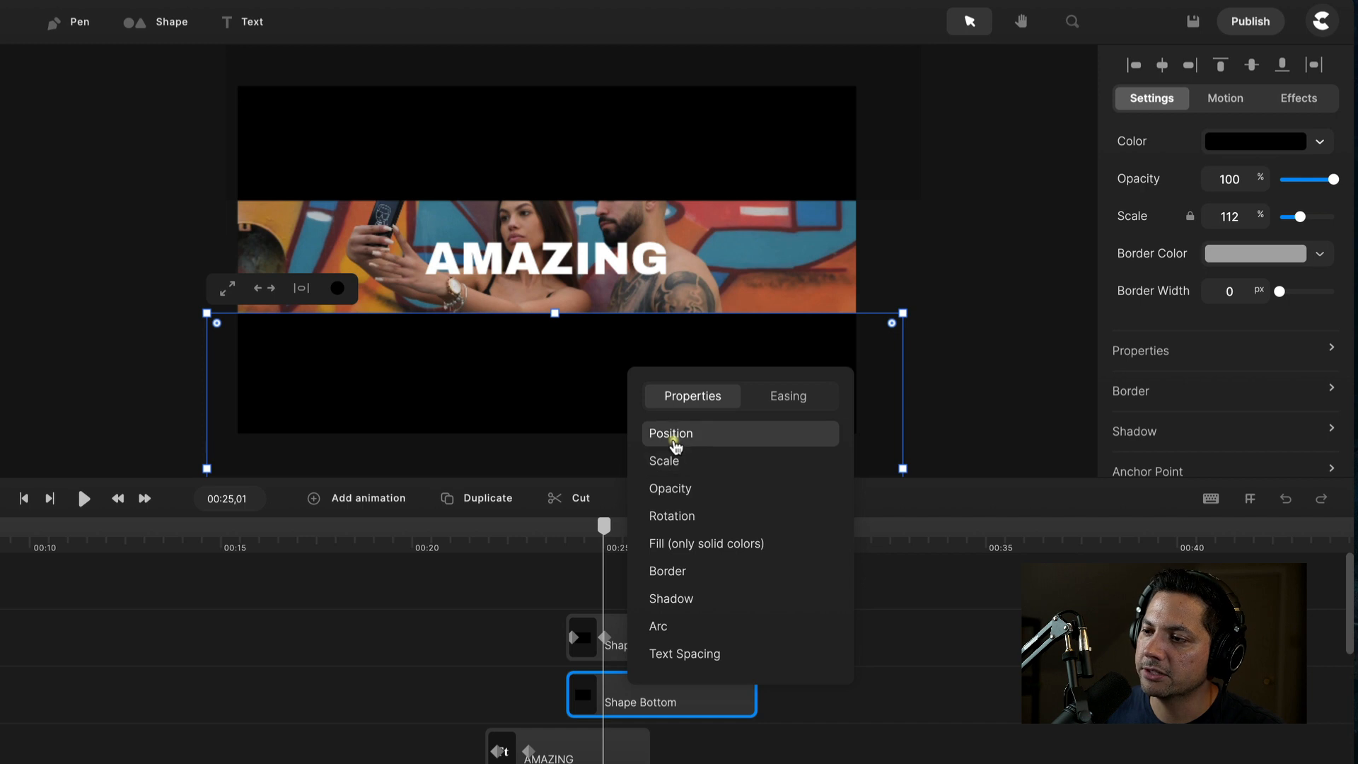
{"action": "left_click", "coordinate": [670, 434]}
{"action": "left_click_drag", "start_coordinate": [644, 702], "coordinate": [589, 702]}
{"action": "left_click", "coordinate": [587, 698]}
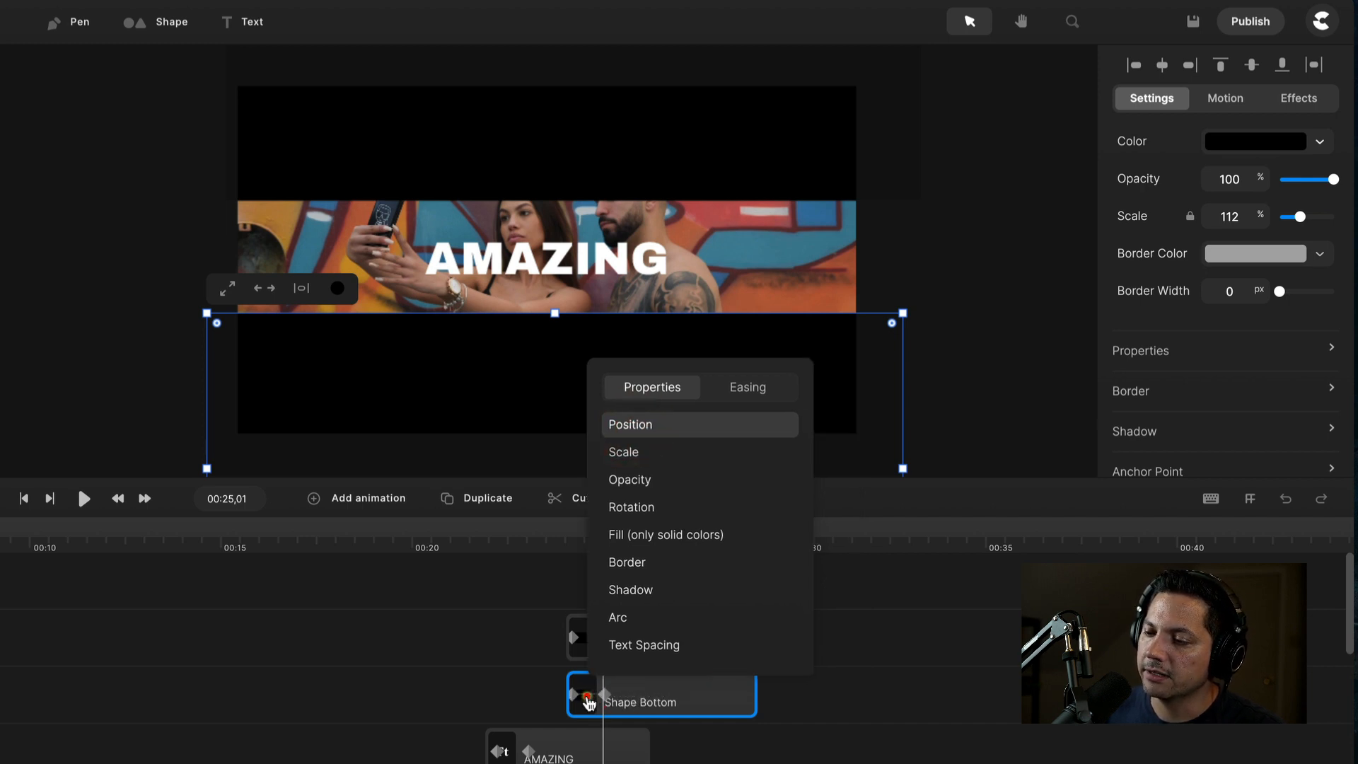
Position Shape Bottom off the canvas's lower edge at the 00:24,06 keyframe and just below the AMAZING text at the 00:25,01 keyframe.
{"action": "left_click", "coordinate": [578, 696]}
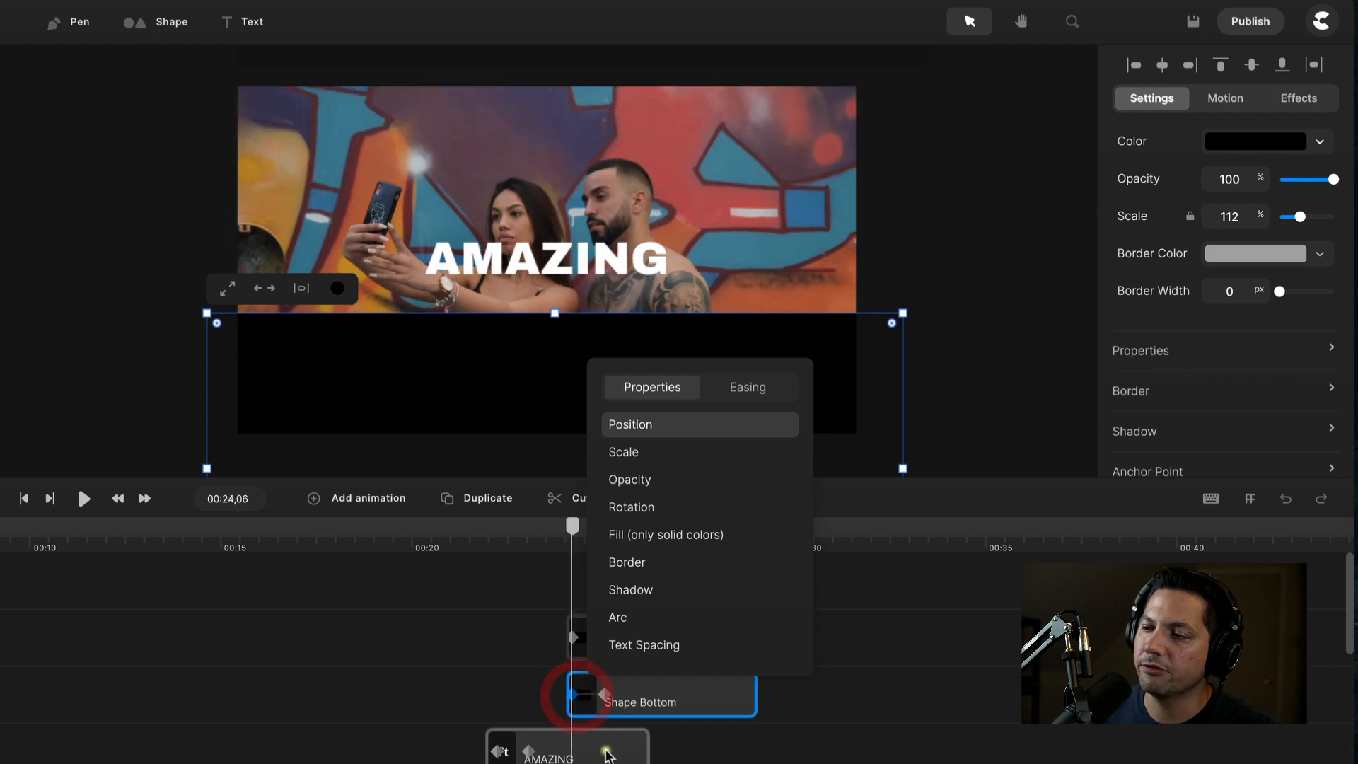
{"action": "left_click_drag", "start_coordinate": [489, 356], "coordinate": [493, 499]}
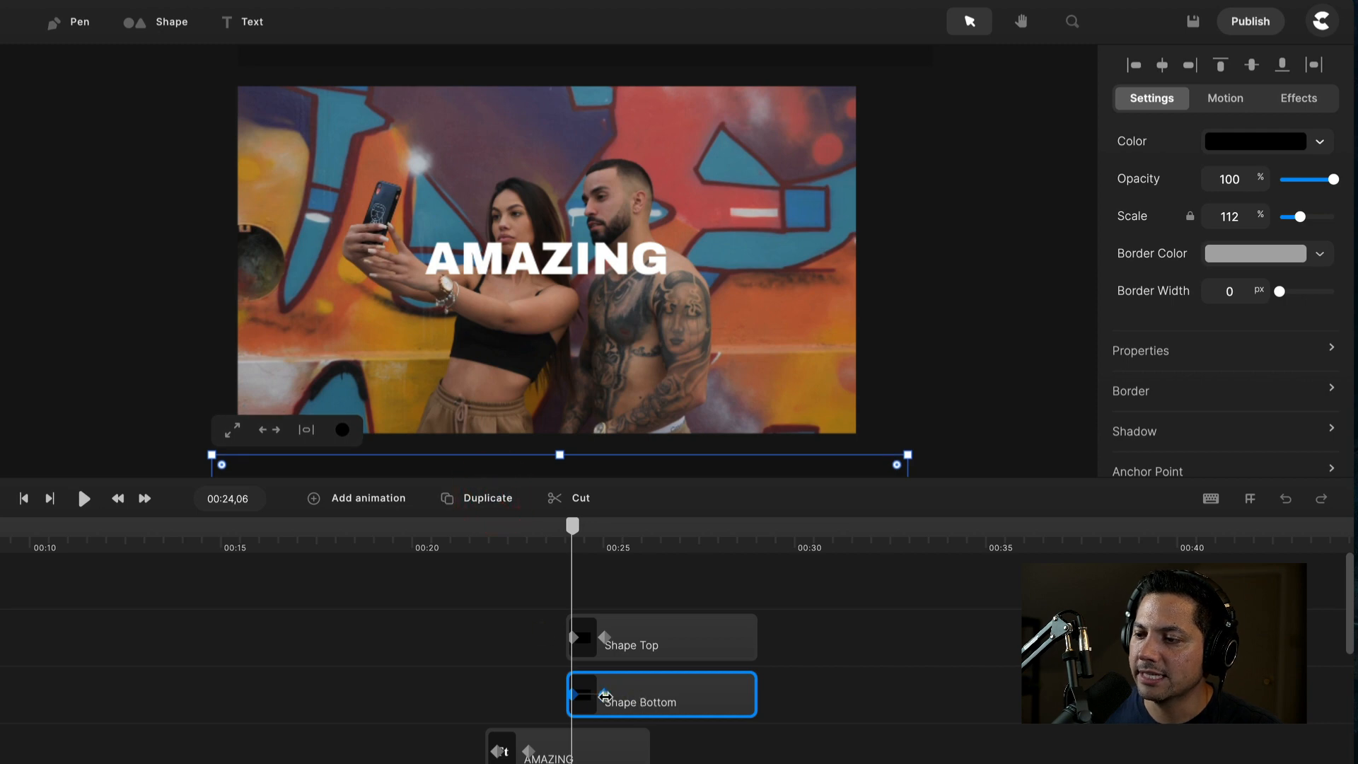
{"action": "left_click", "coordinate": [602, 696]}
{"action": "left_click_drag", "start_coordinate": [535, 362], "coordinate": [538, 359]}
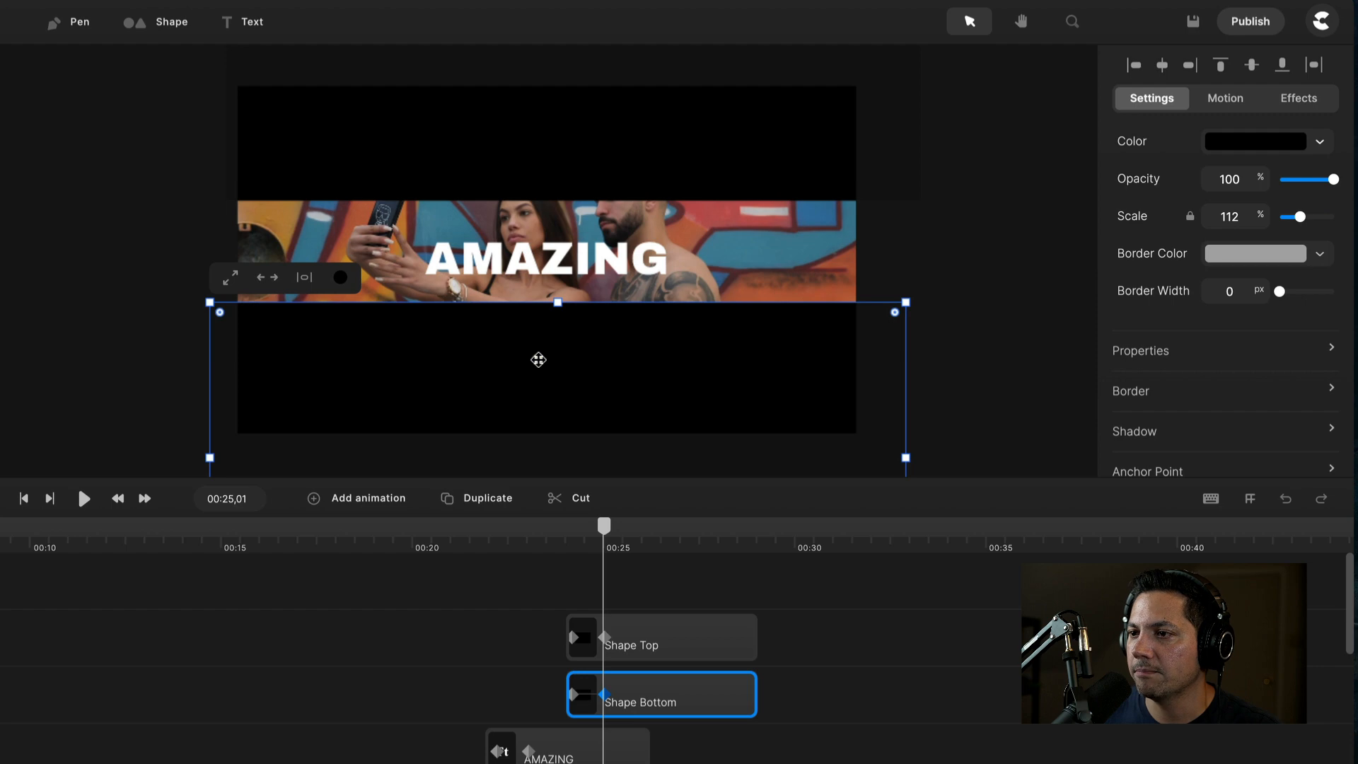
{"action": "left_click", "coordinate": [551, 450]}
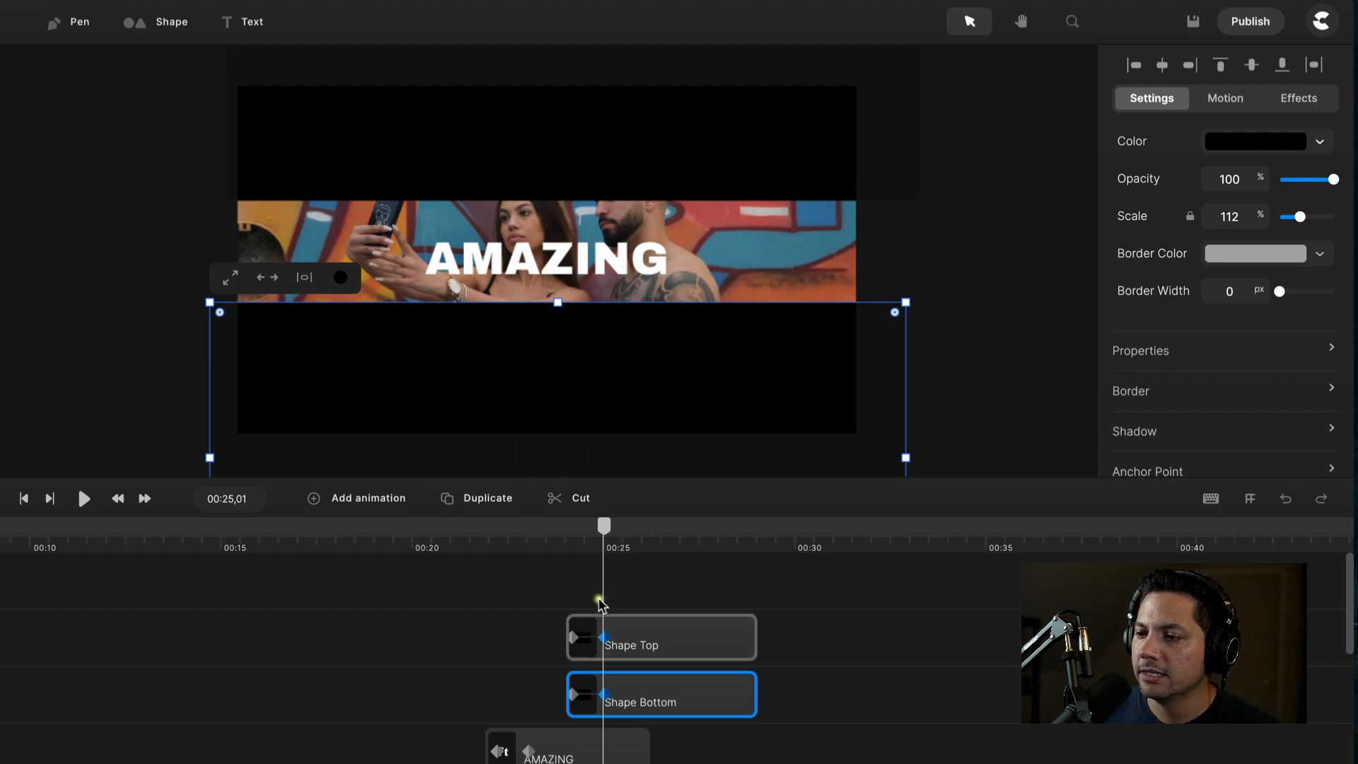
Play the AMAZING scene with both closing black shapes from 00:22,00.
{"action": "left_click_drag", "start_coordinate": [567, 536], "coordinate": [497, 550]}
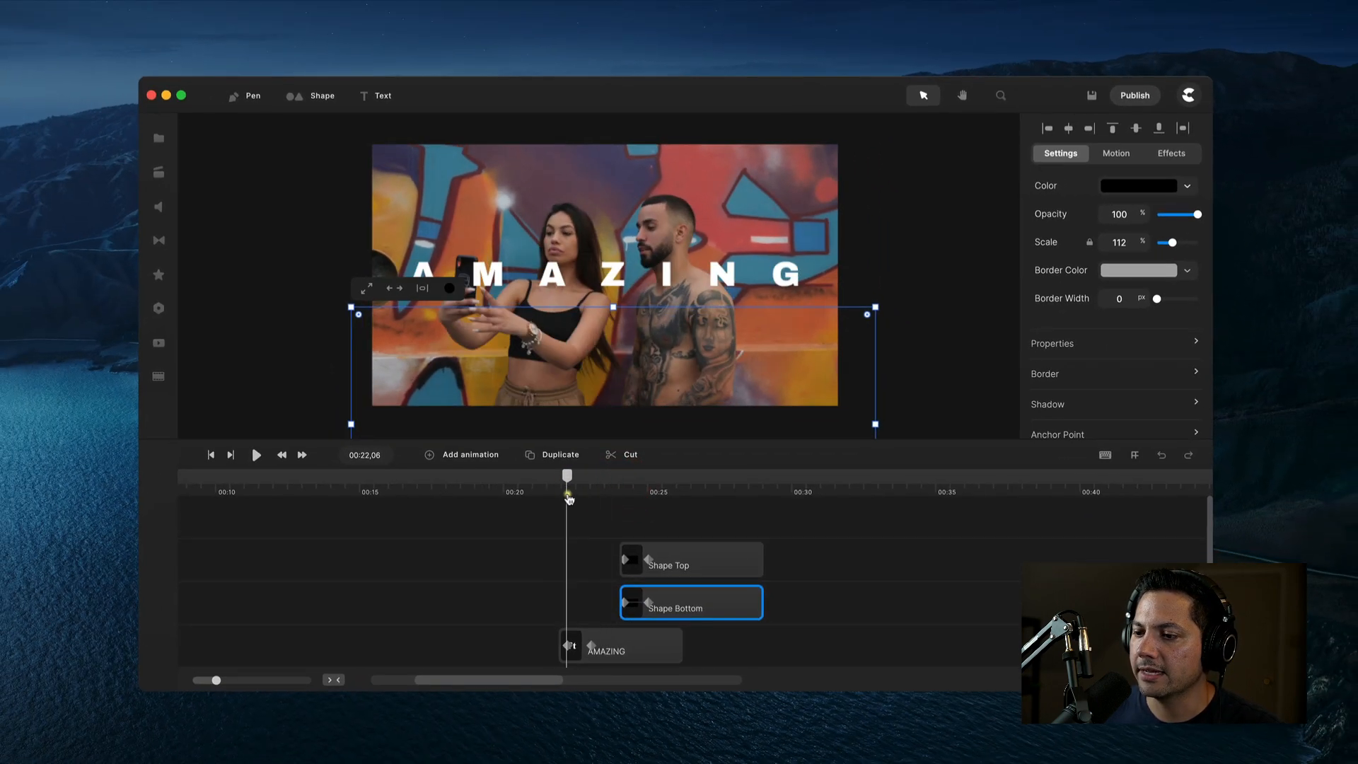
{"action": "left_click", "coordinate": [563, 495]}
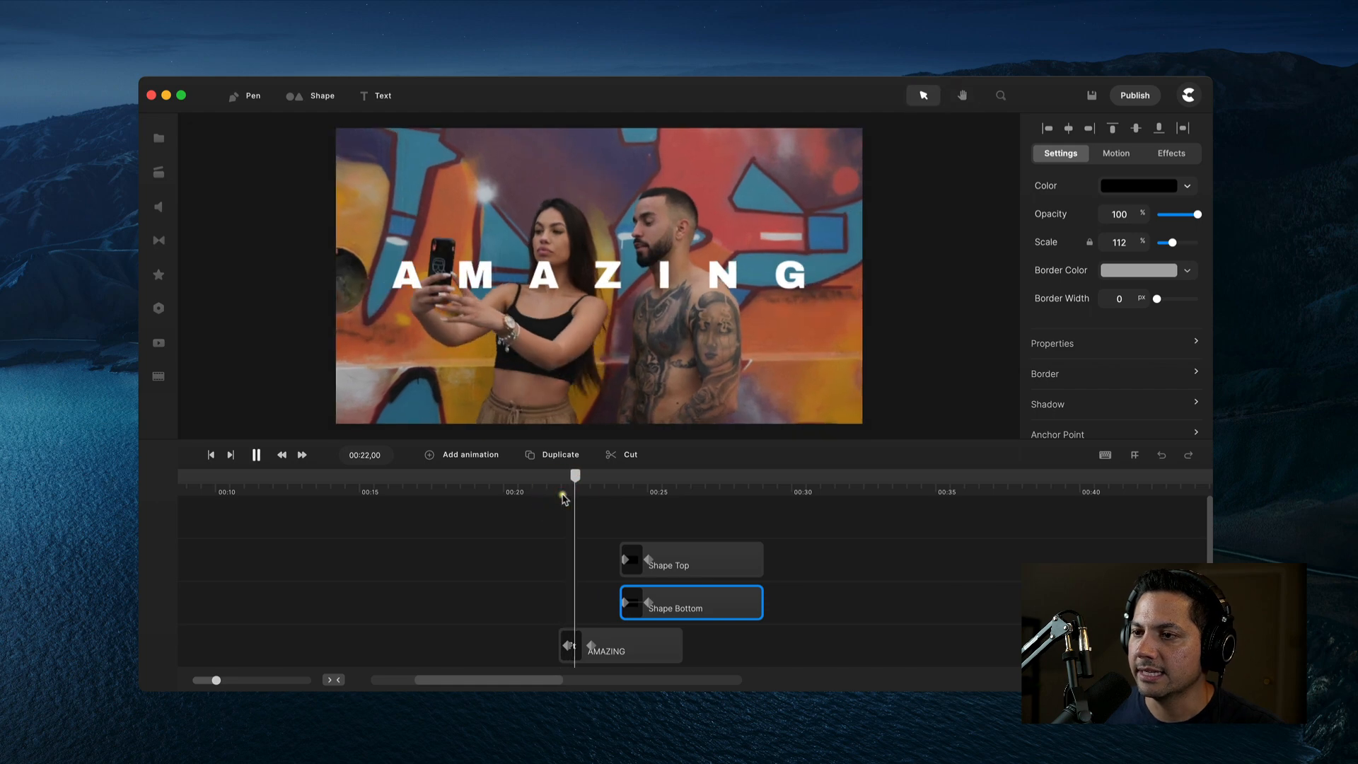
{"action": "key", "text": "space"}
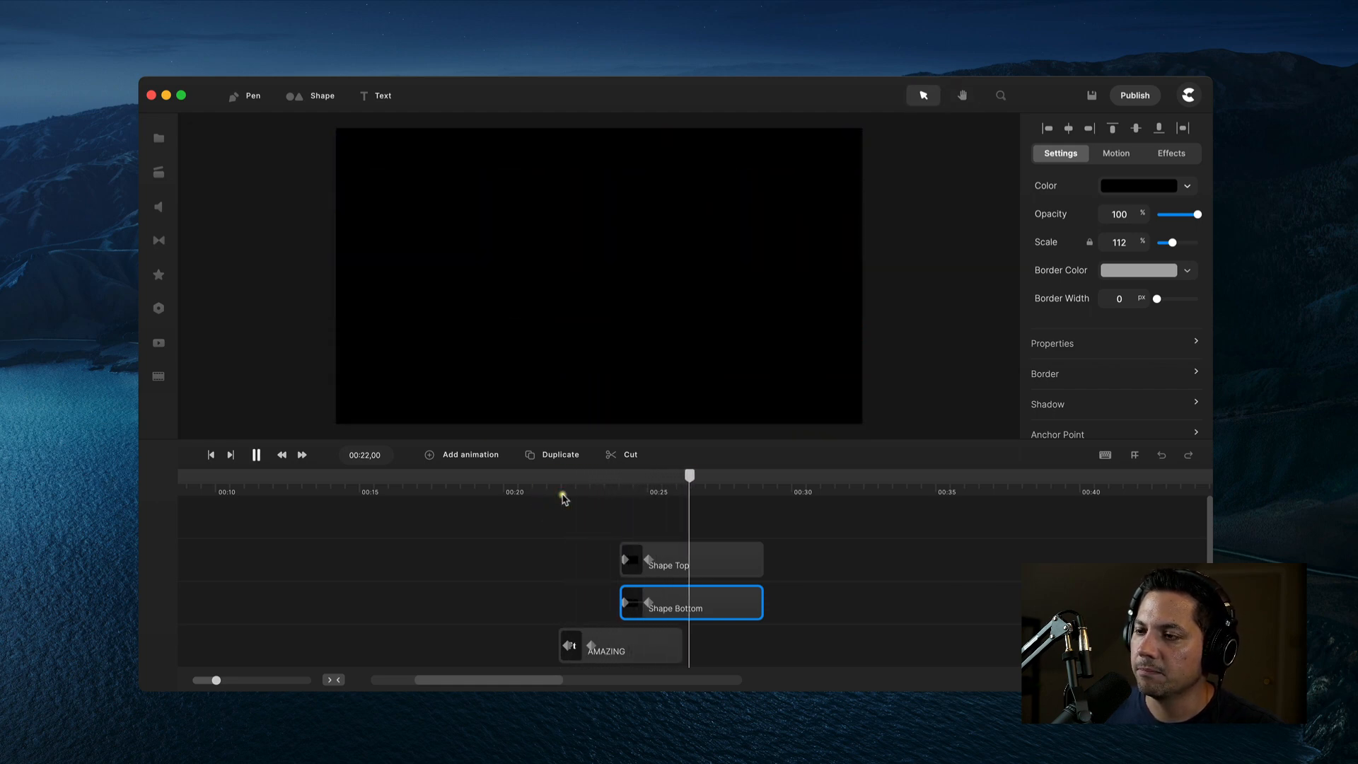
{"action": "left_click", "coordinate": [751, 617]}
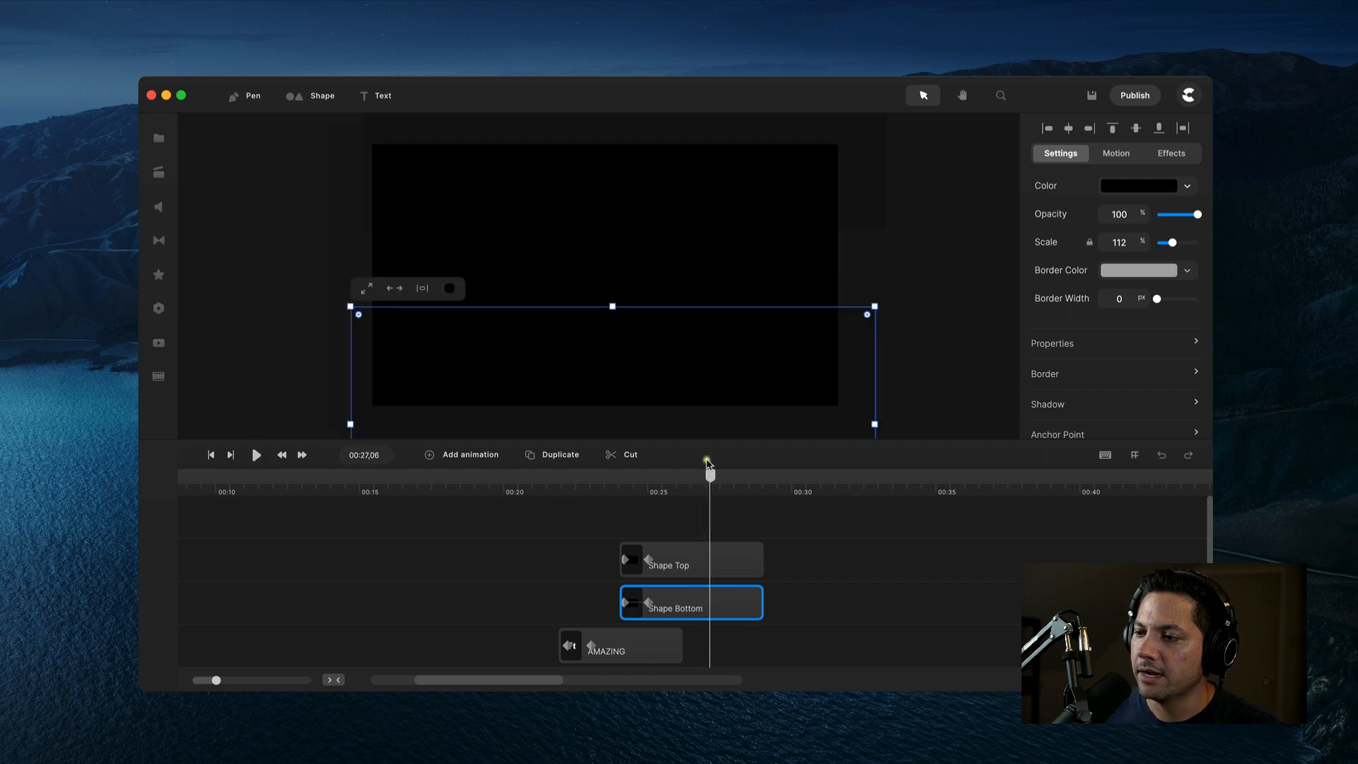
Trim the Shape Bottom and Shape Top clips to end together with the AMAZING clip.
{"action": "left_click_drag", "start_coordinate": [709, 474], "coordinate": [686, 500]}
{"action": "scroll", "coordinate": [729, 624], "scroll_direction": "down", "scroll_amount": 3}
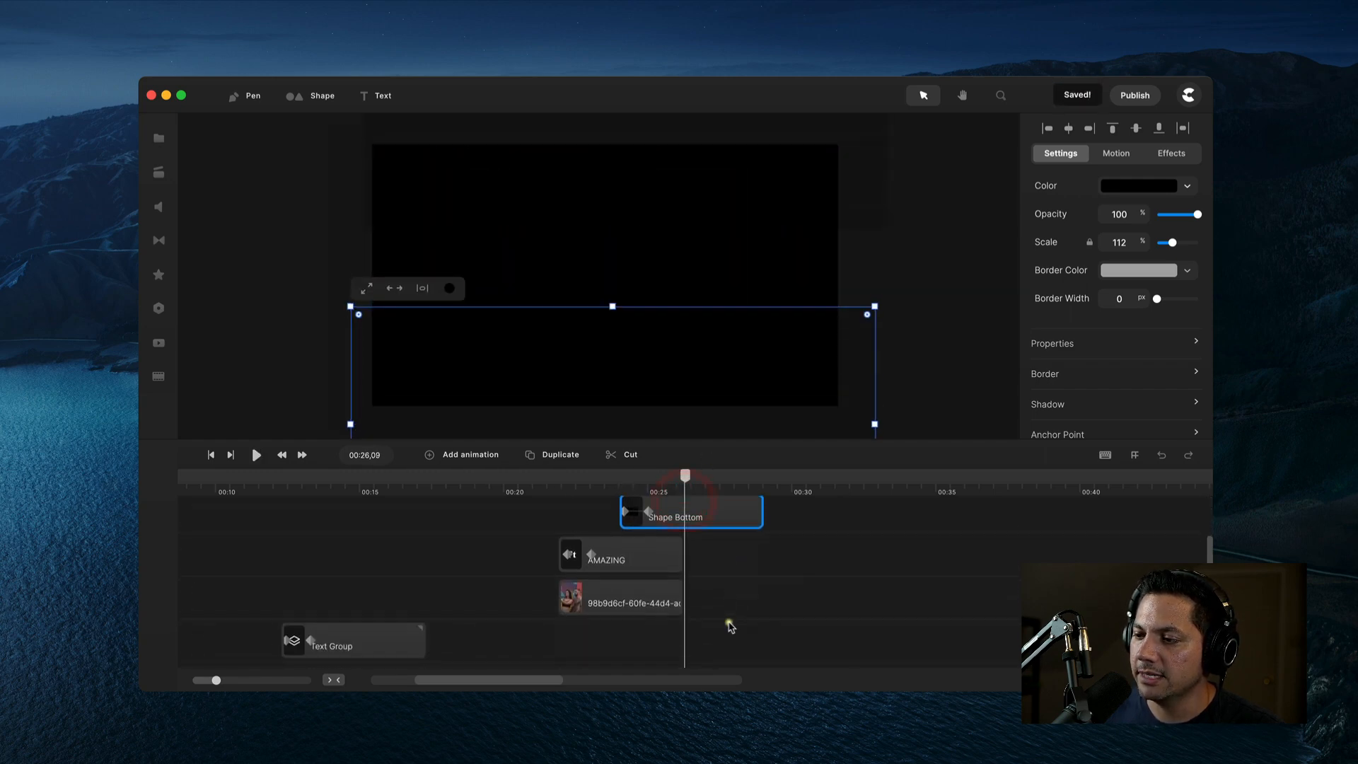
{"action": "scroll", "coordinate": [743, 612], "scroll_direction": "up", "scroll_amount": 3}
{"action": "left_click_drag", "start_coordinate": [760, 598], "coordinate": [682, 601]}
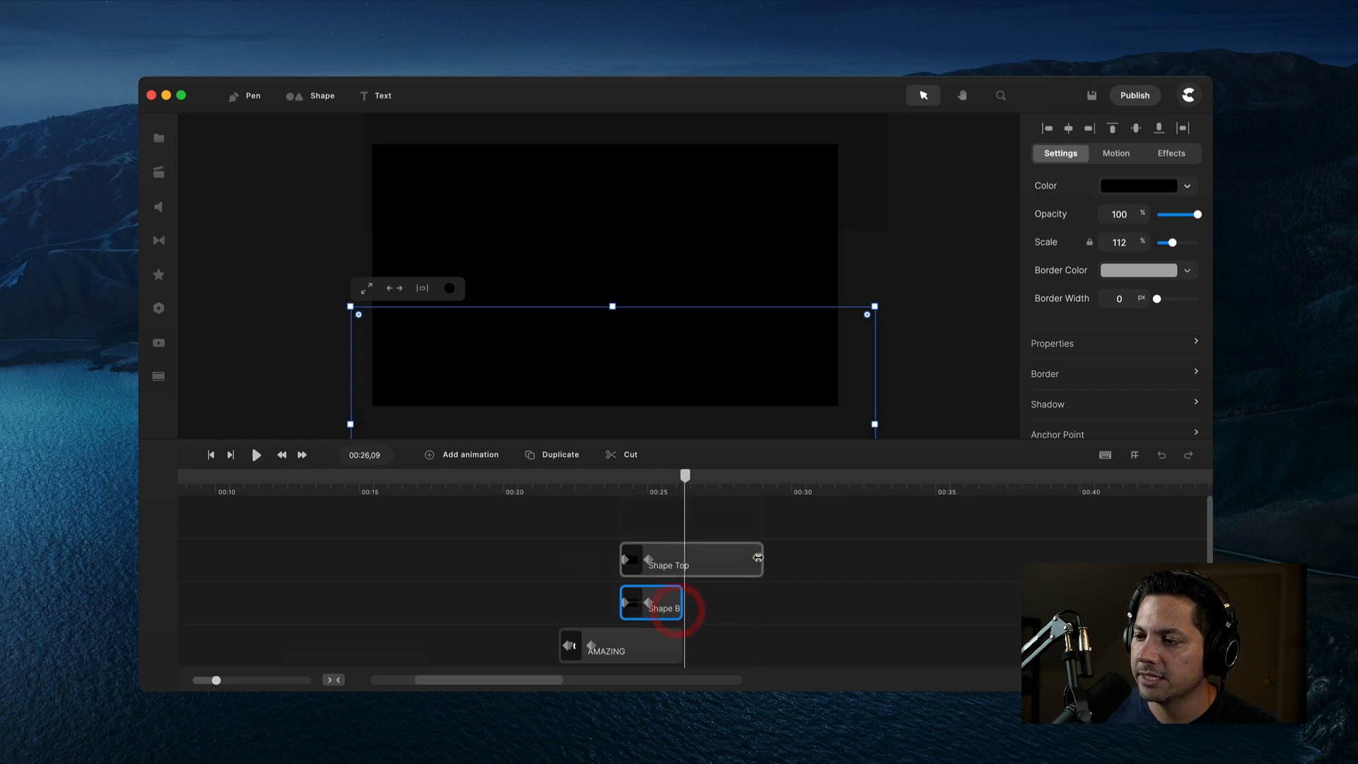
{"action": "left_click_drag", "start_coordinate": [760, 560], "coordinate": [683, 564]}
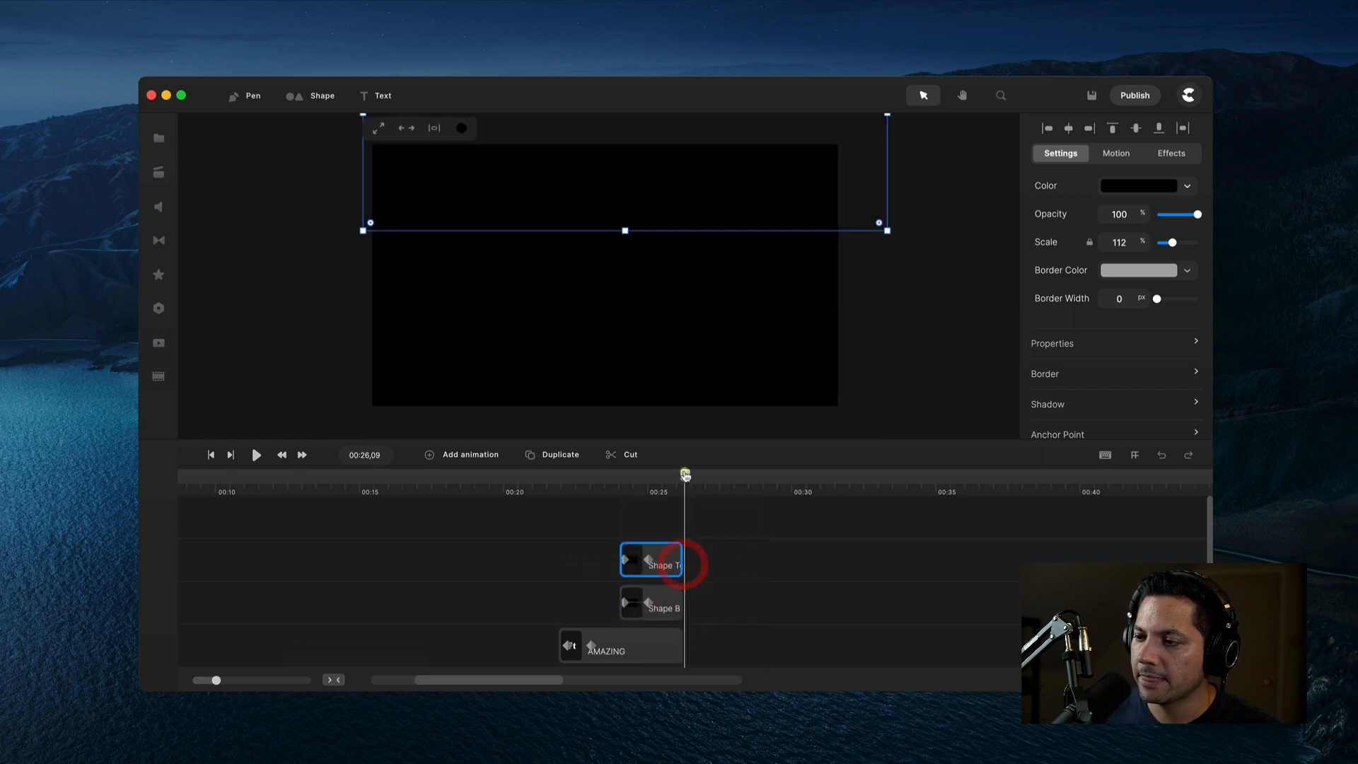
Move the playhead to 00:26,12, just past the end of the AMAZING scene, and clear the selection.
{"action": "left_click_drag", "start_coordinate": [689, 475], "coordinate": [692, 476]}
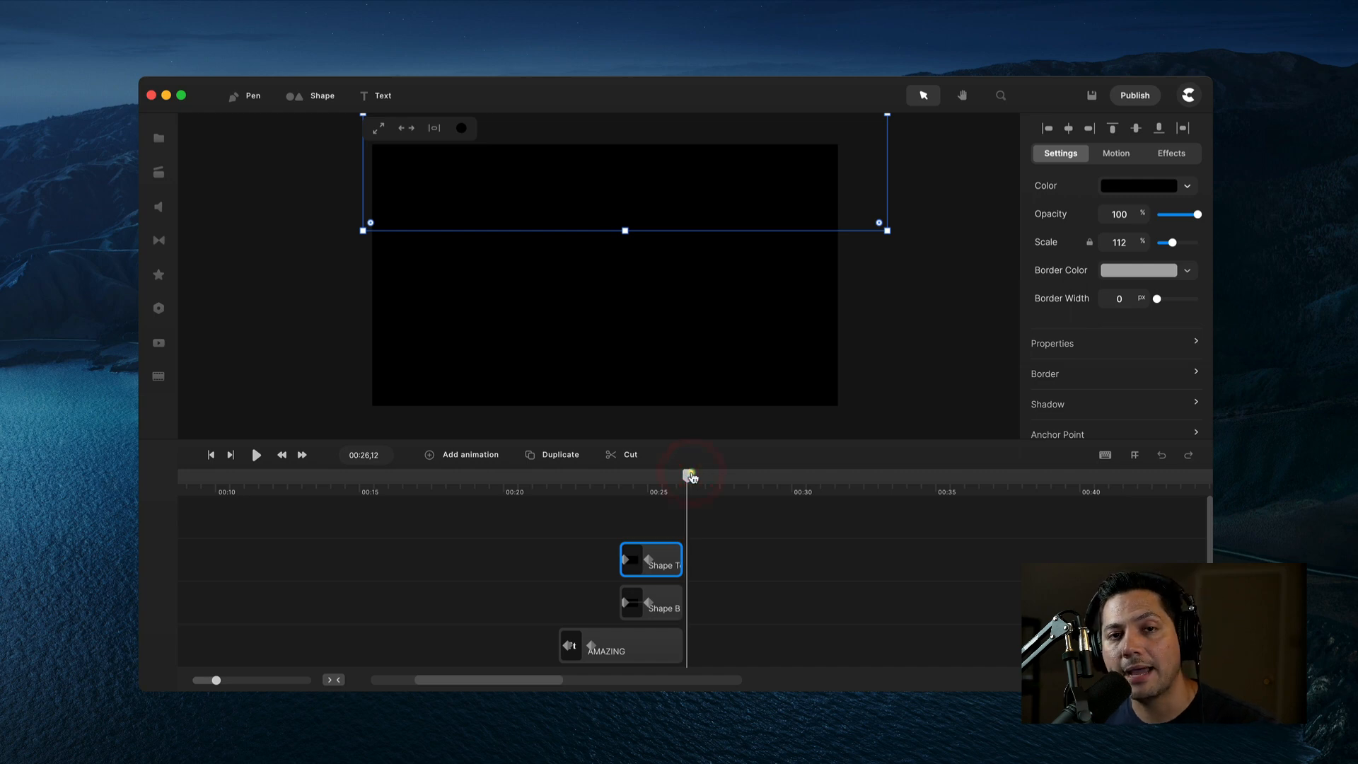
{"action": "left_click", "coordinate": [738, 556]}
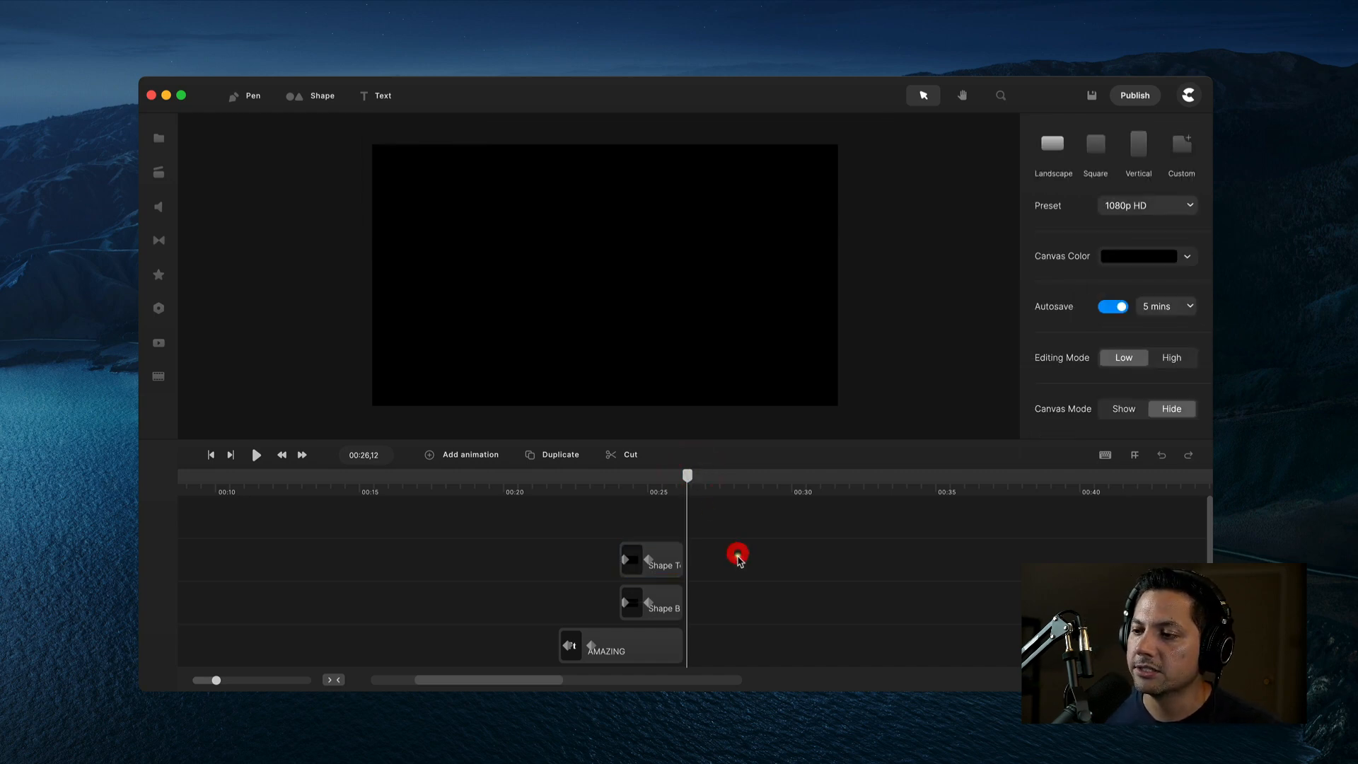
{"action": "scroll", "coordinate": [739, 559], "scroll_direction": "down", "scroll_amount": 1}
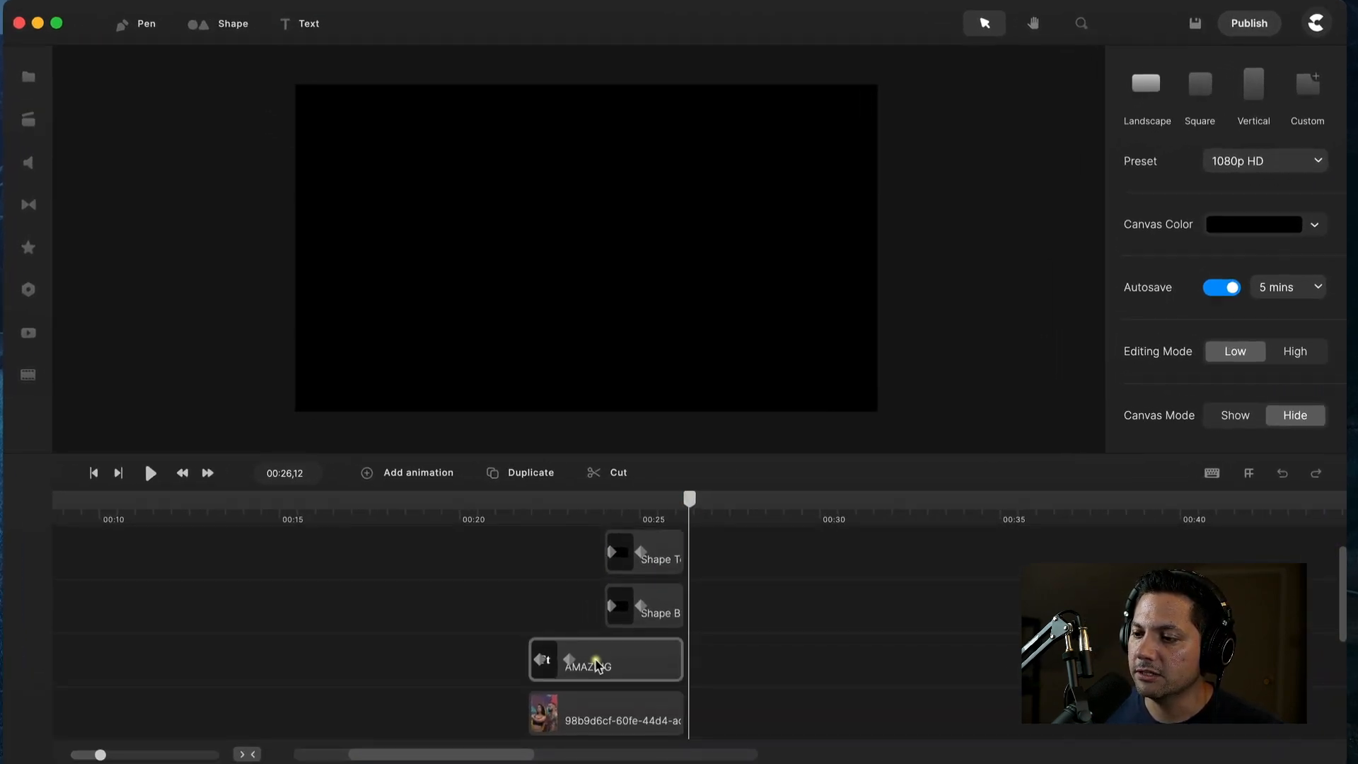
Duplicate the AMAZING text clip and place the copy on the track above Shape Top, starting right where the scene ends.
{"action": "left_click", "coordinate": [619, 665]}
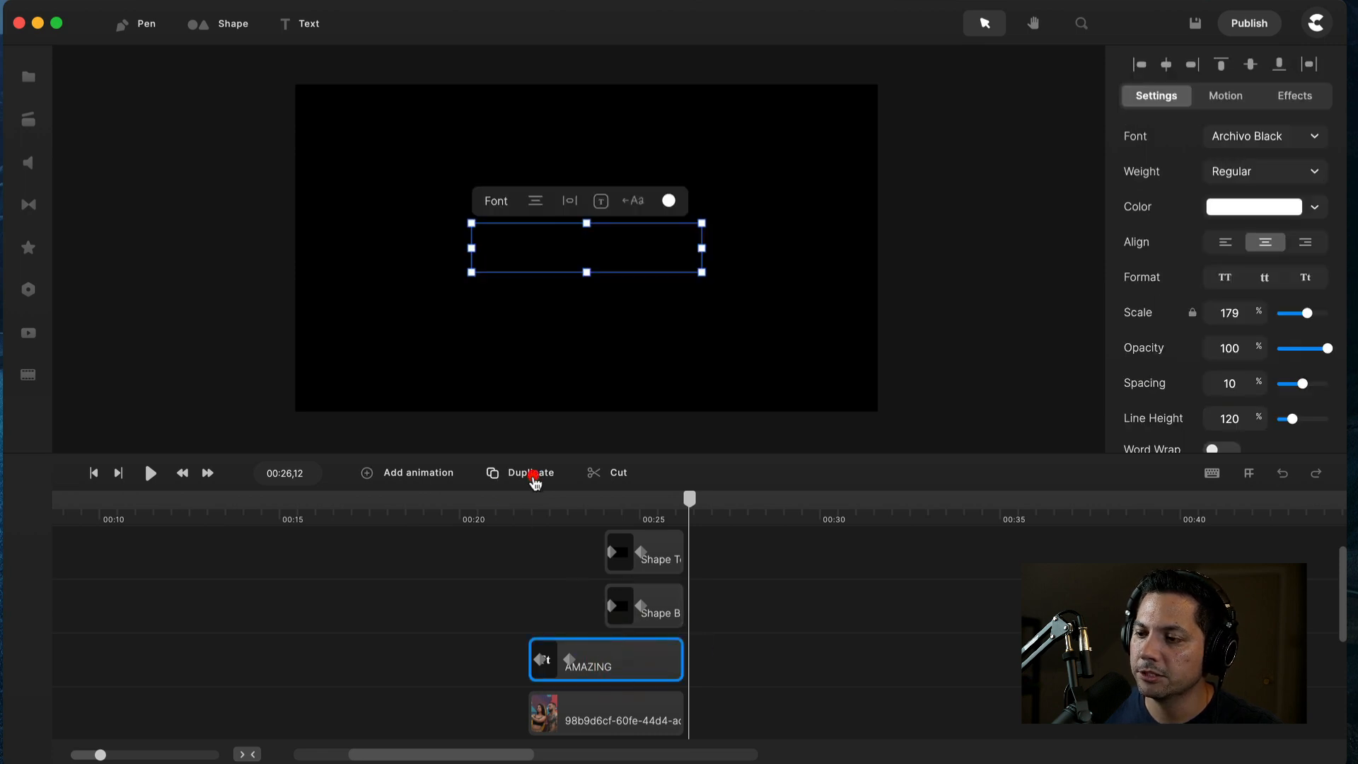
{"action": "left_click", "coordinate": [534, 474]}
{"action": "left_click_drag", "start_coordinate": [624, 714], "coordinate": [782, 553]}
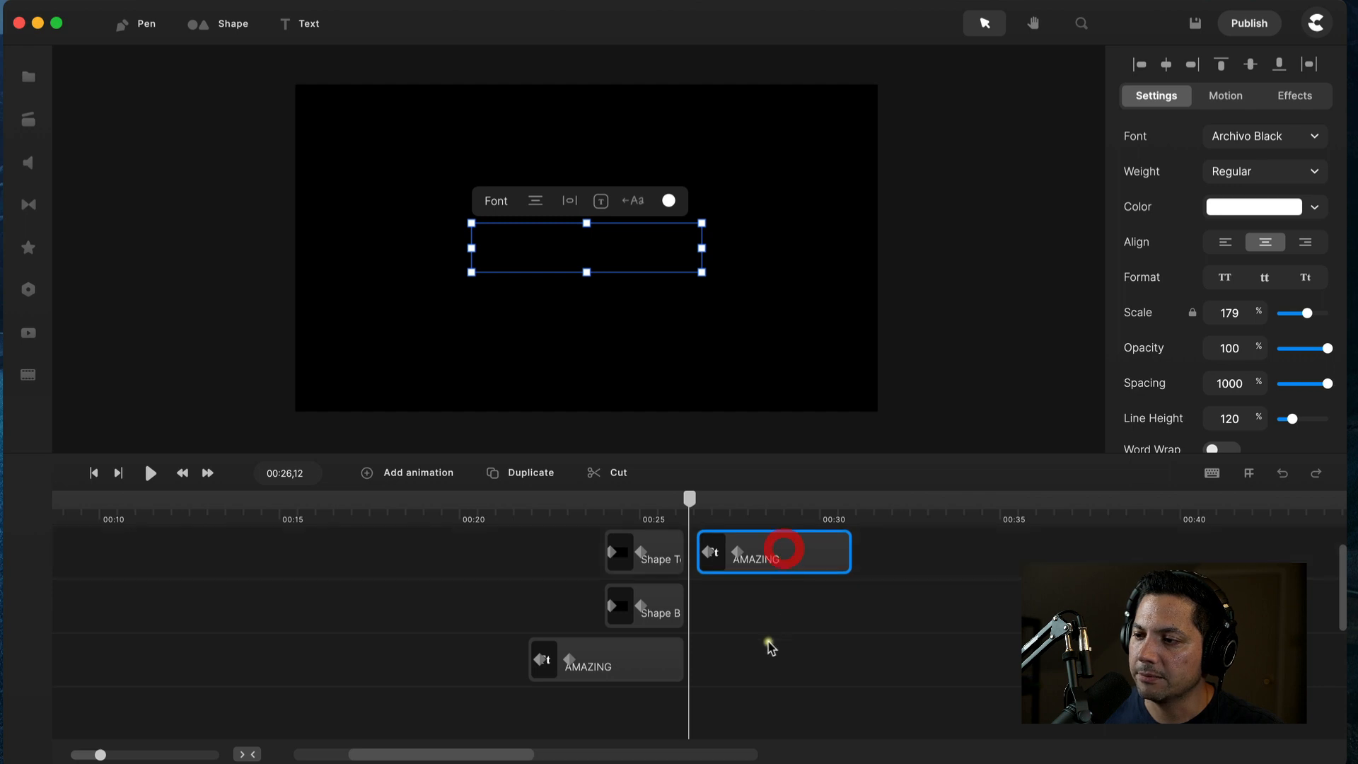
{"action": "scroll", "coordinate": [667, 702], "scroll_direction": "down", "scroll_amount": 2}
{"action": "left_click", "coordinate": [606, 652]}
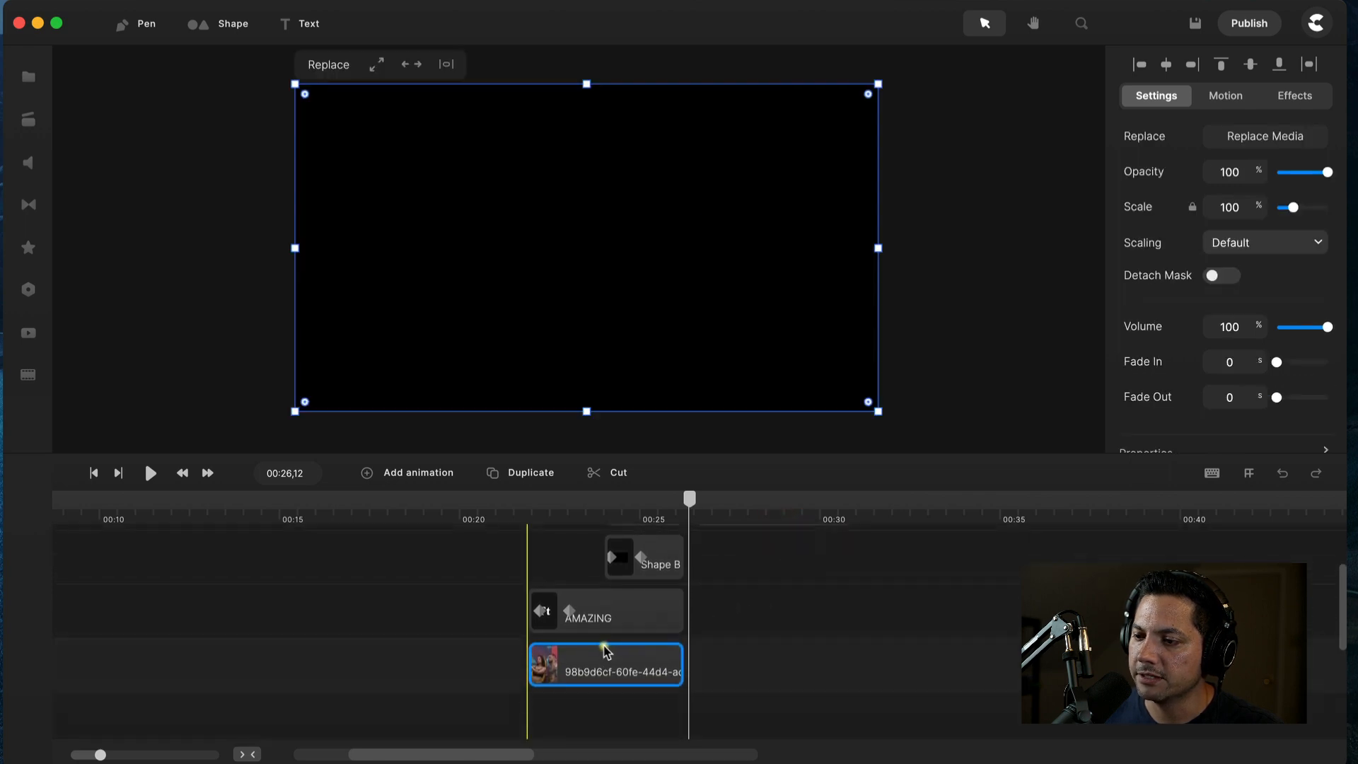
{"action": "scroll", "coordinate": [707, 630], "scroll_direction": "up", "scroll_amount": 2}
{"action": "left_click_drag", "start_coordinate": [803, 611], "coordinate": [794, 549]}
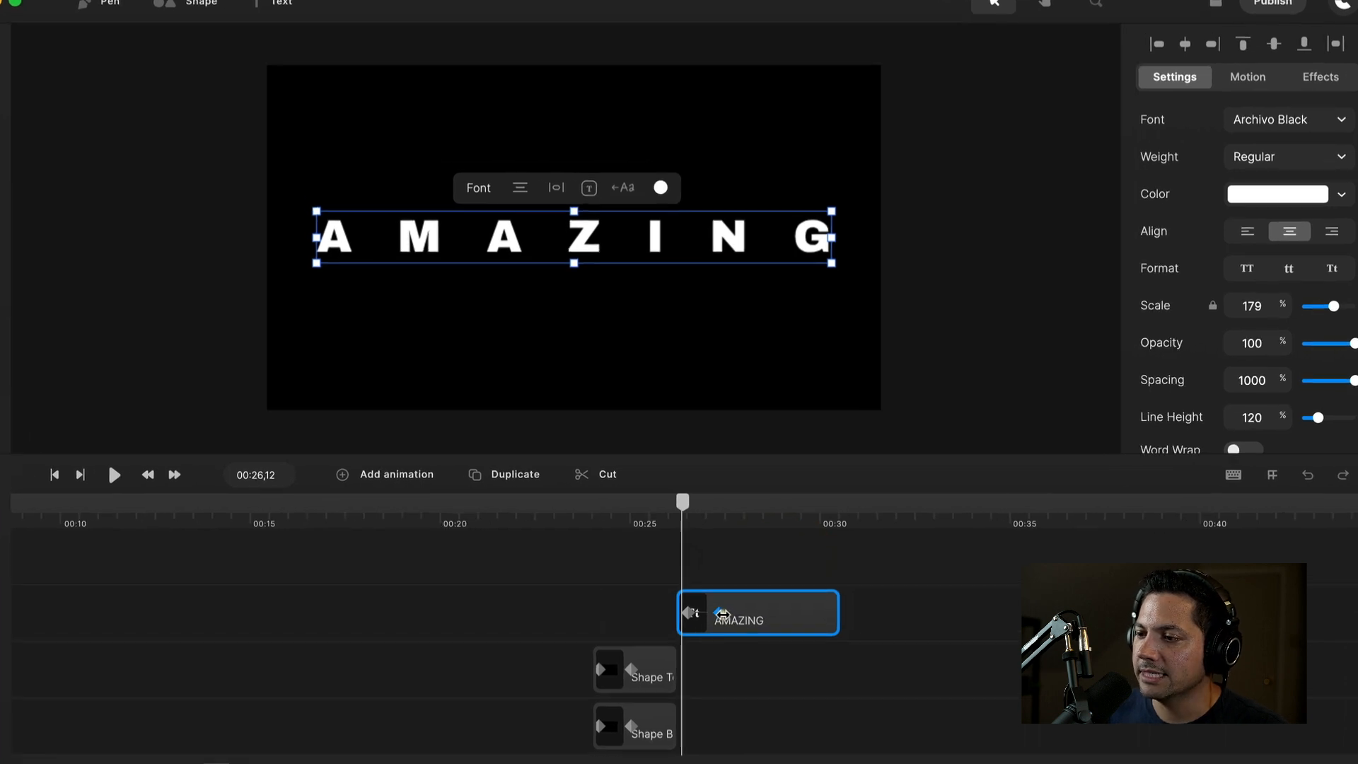
Delete the letter-spacing animation from the copied AMAZING clip and set its text spacing to 10%.
{"action": "left_click", "coordinate": [726, 605]}
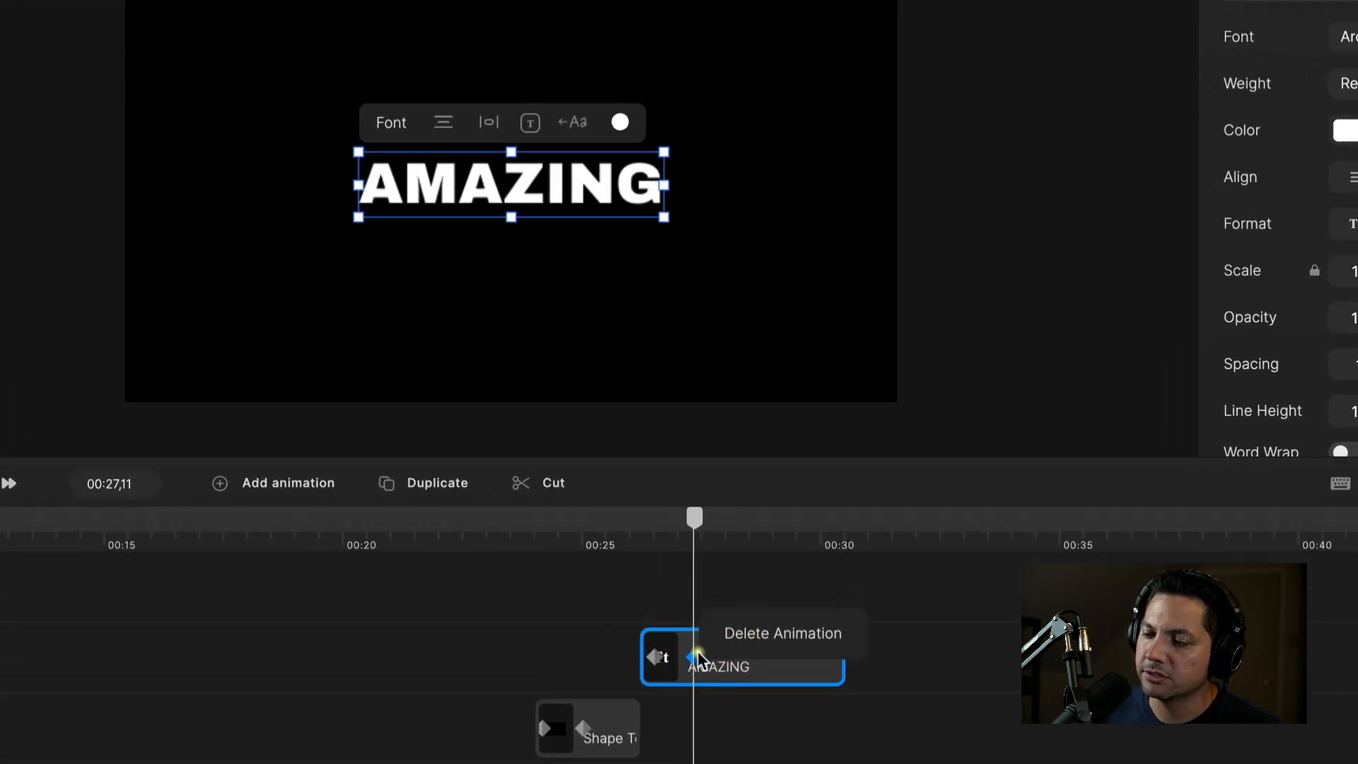
{"action": "left_click", "coordinate": [725, 635]}
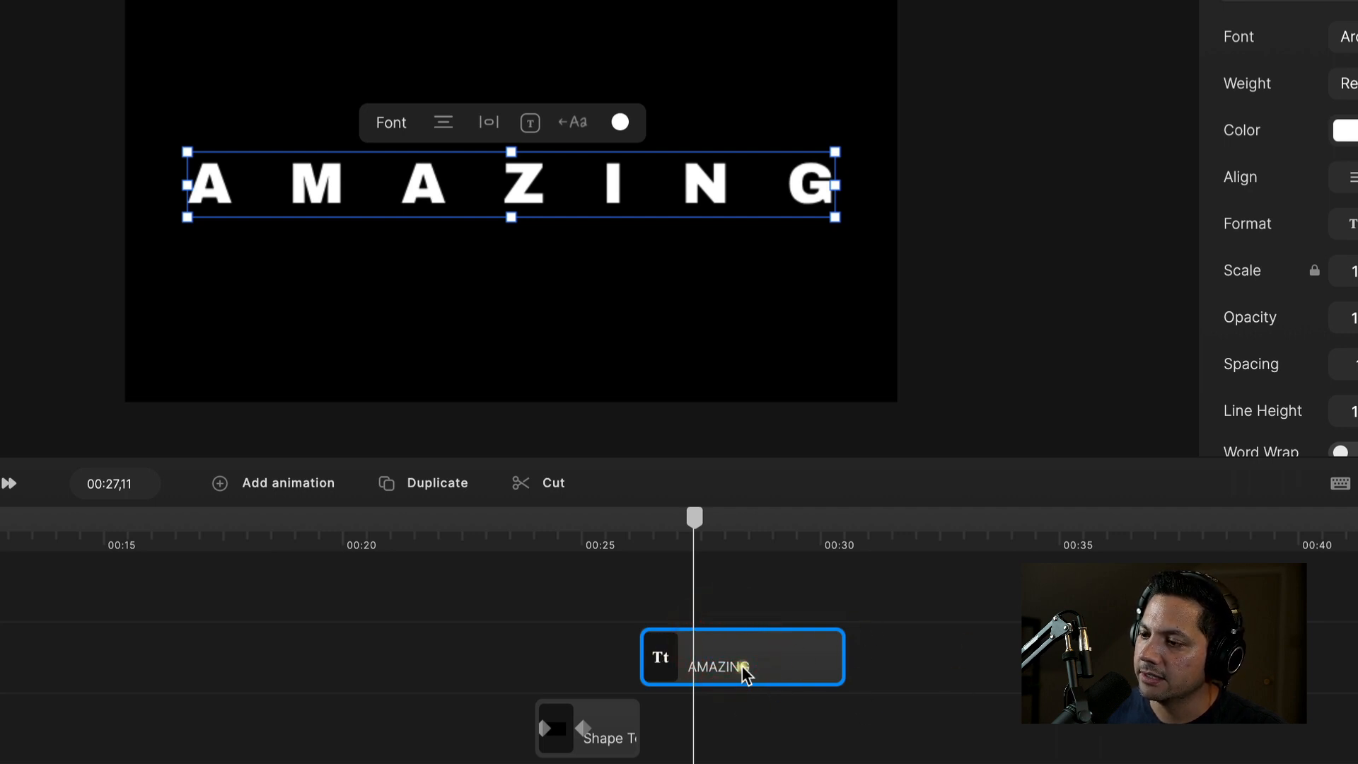
{"action": "left_click", "coordinate": [741, 667]}
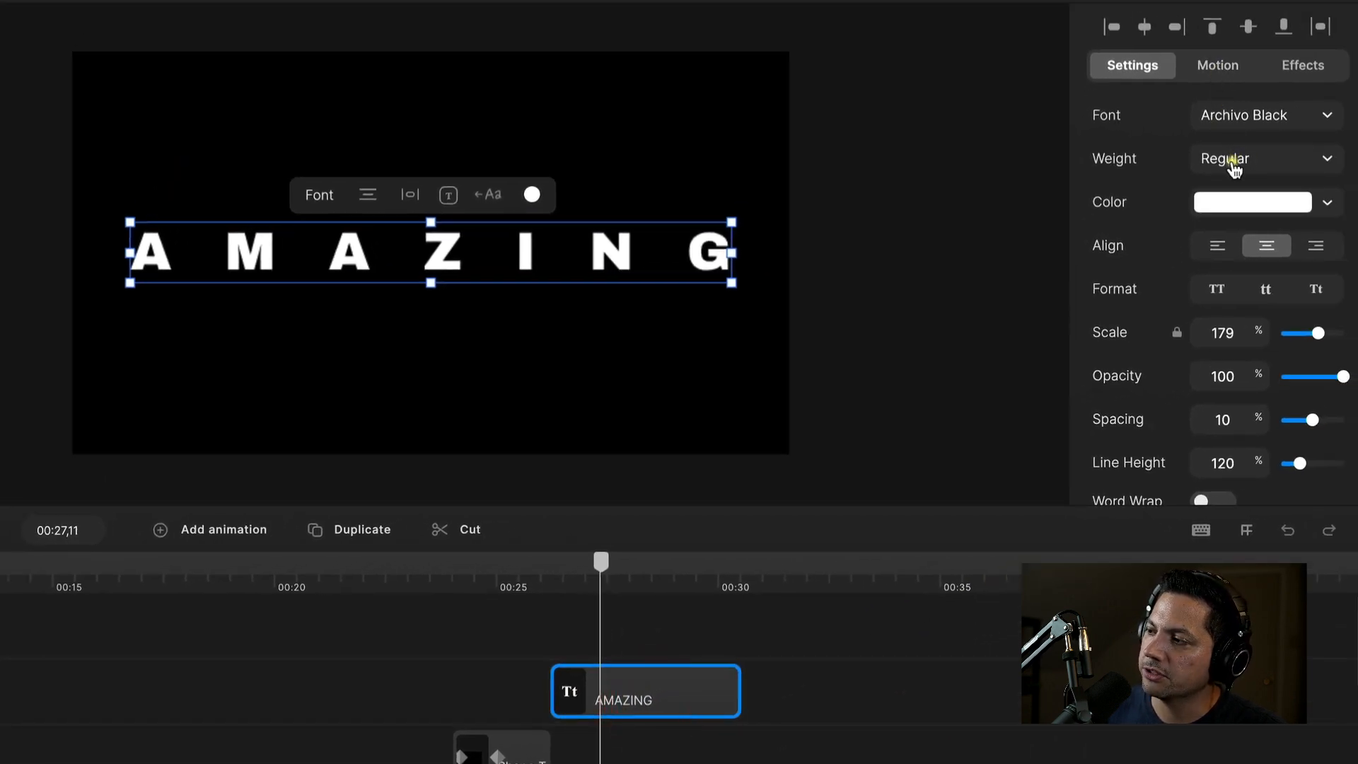
{"action": "scroll", "coordinate": [1173, 442], "scroll_direction": "down", "scroll_amount": 1}
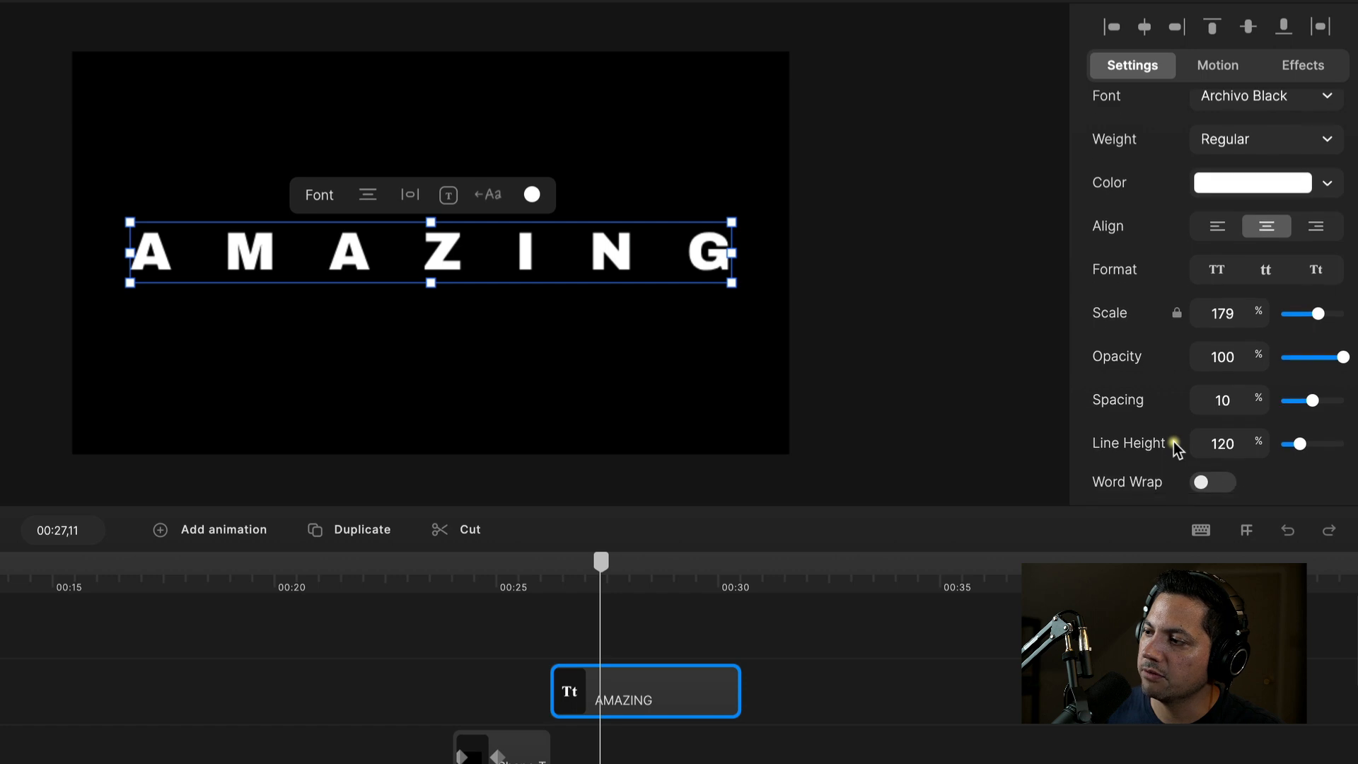
{"action": "scroll", "coordinate": [1164, 386], "scroll_direction": "down", "scroll_amount": 1}
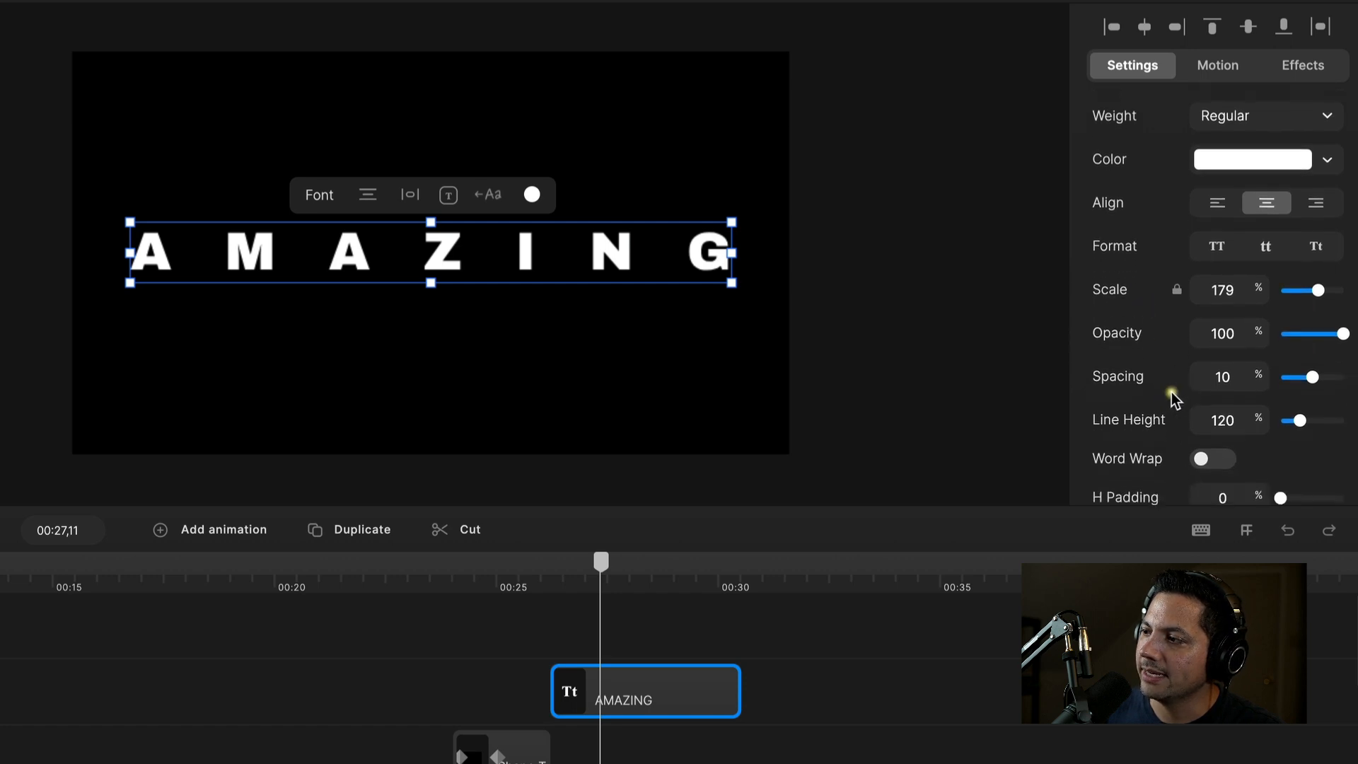
{"action": "left_click", "coordinate": [1224, 380]}
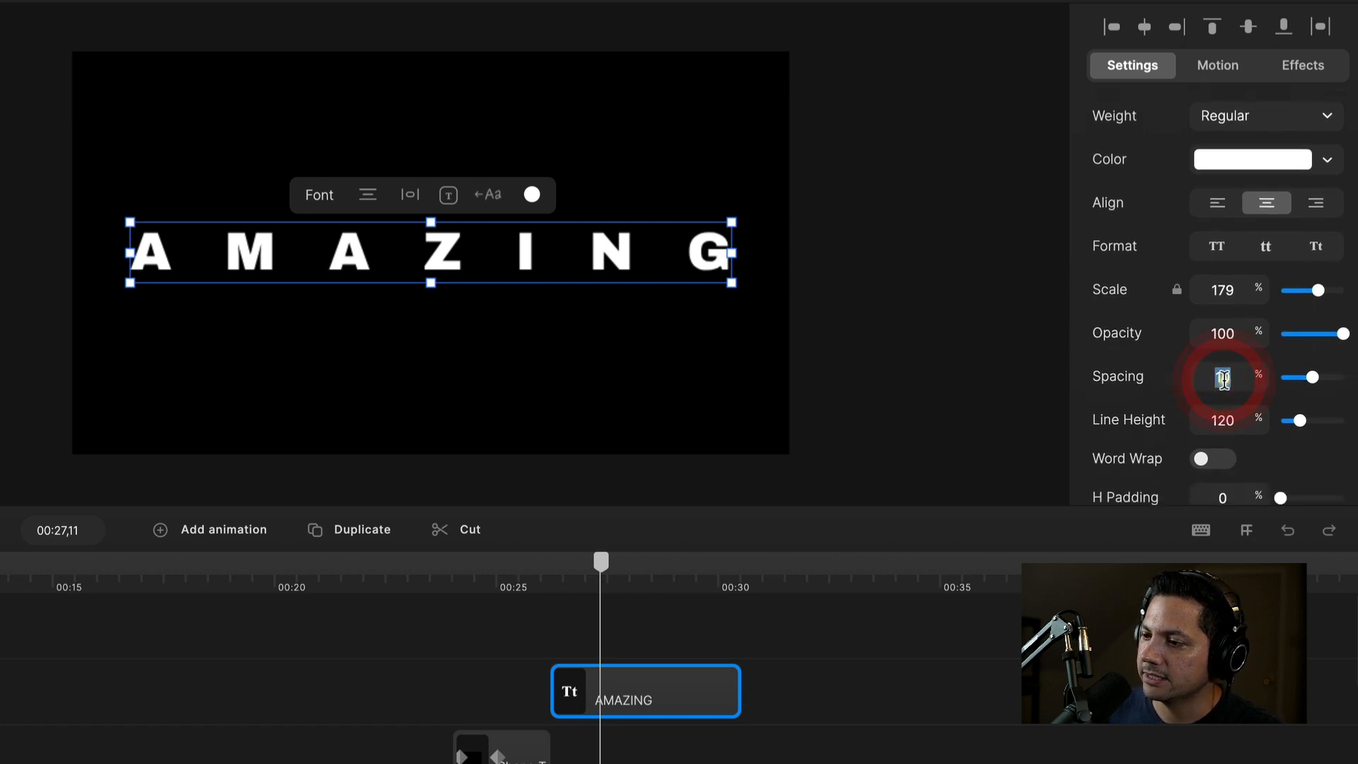
{"action": "type", "text": "10"}
{"action": "key", "text": "Return"}
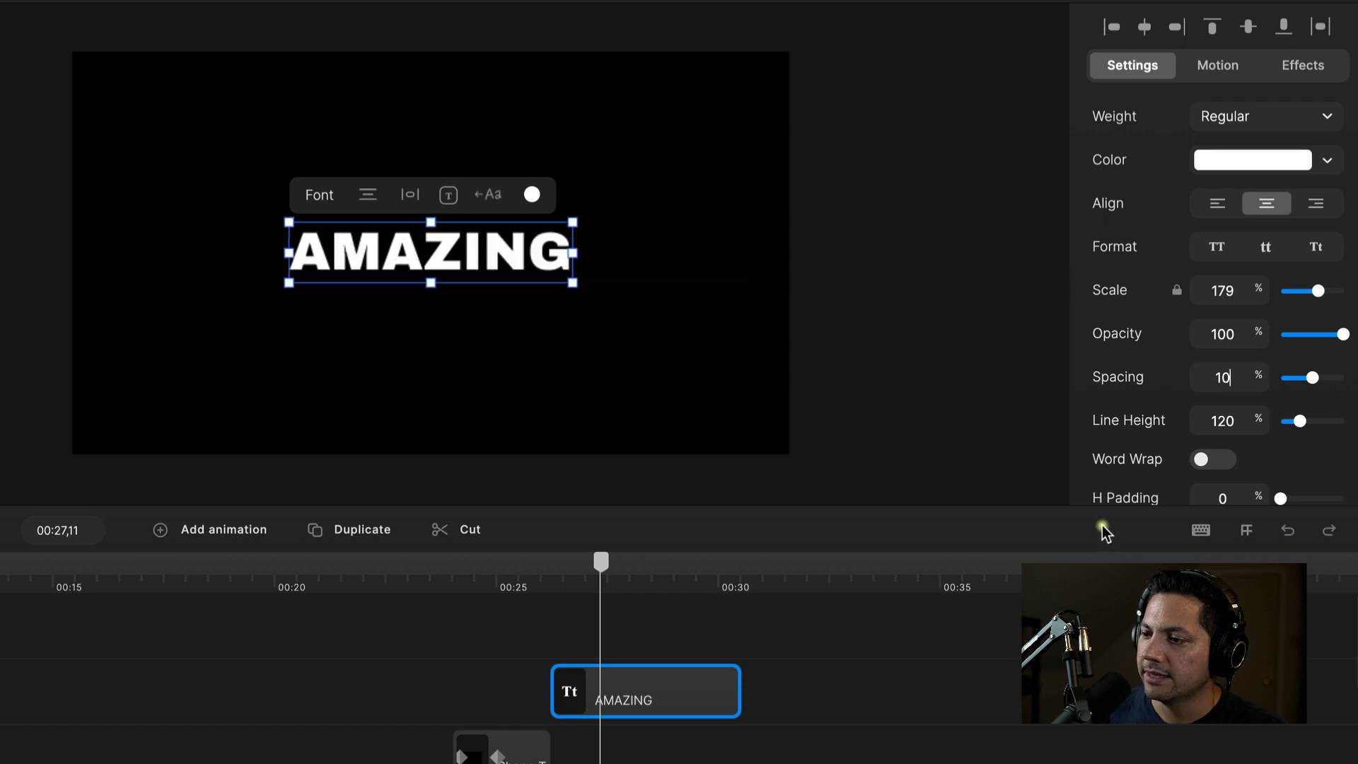
Move the playhead to 00:27,00 and add the project video of the couple at the graffiti wall to the canvas.
{"action": "mouse_move", "coordinate": [601, 563]}
{"action": "left_mouse_down"}
{"action": "mouse_move", "coordinate": [553, 563]}
{"action": "mouse_move", "coordinate": [586, 552]}
{"action": "left_mouse_up"}
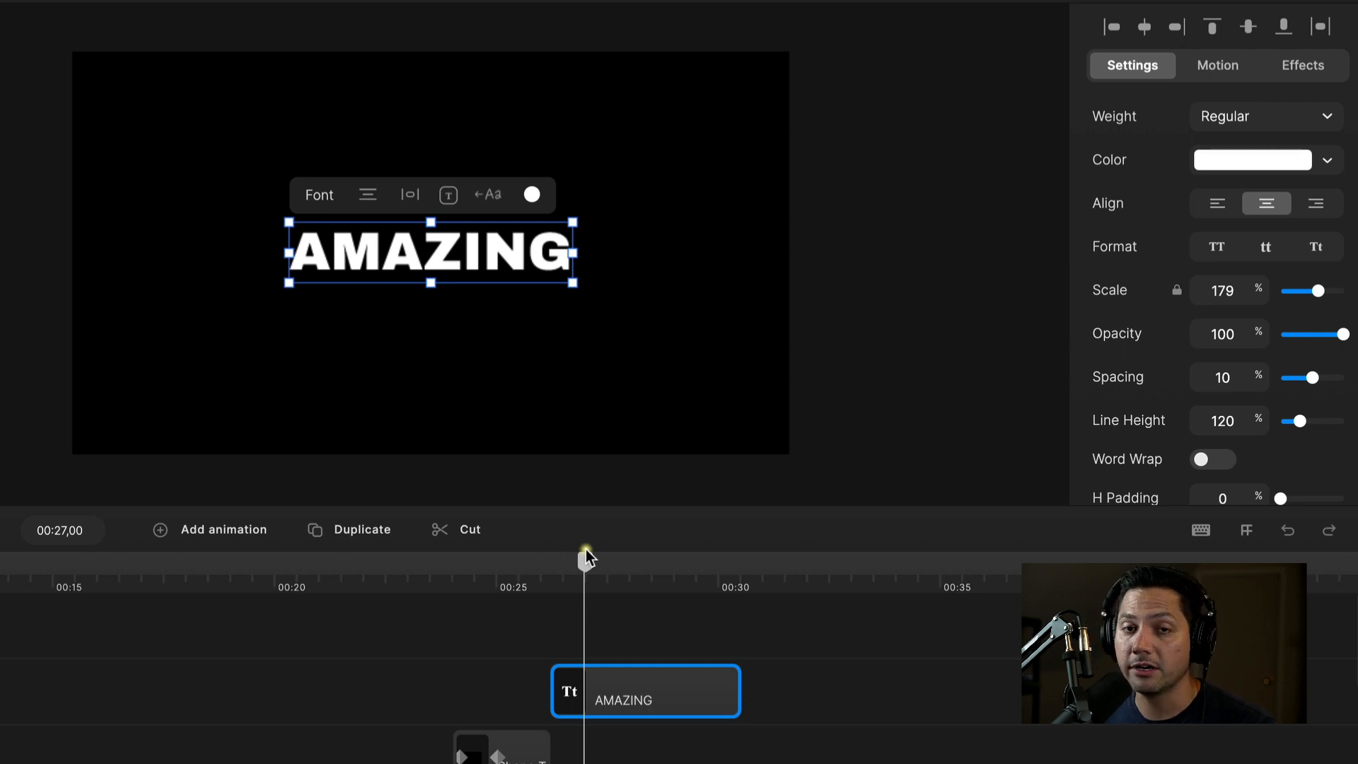
{"action": "left_click", "coordinate": [636, 692]}
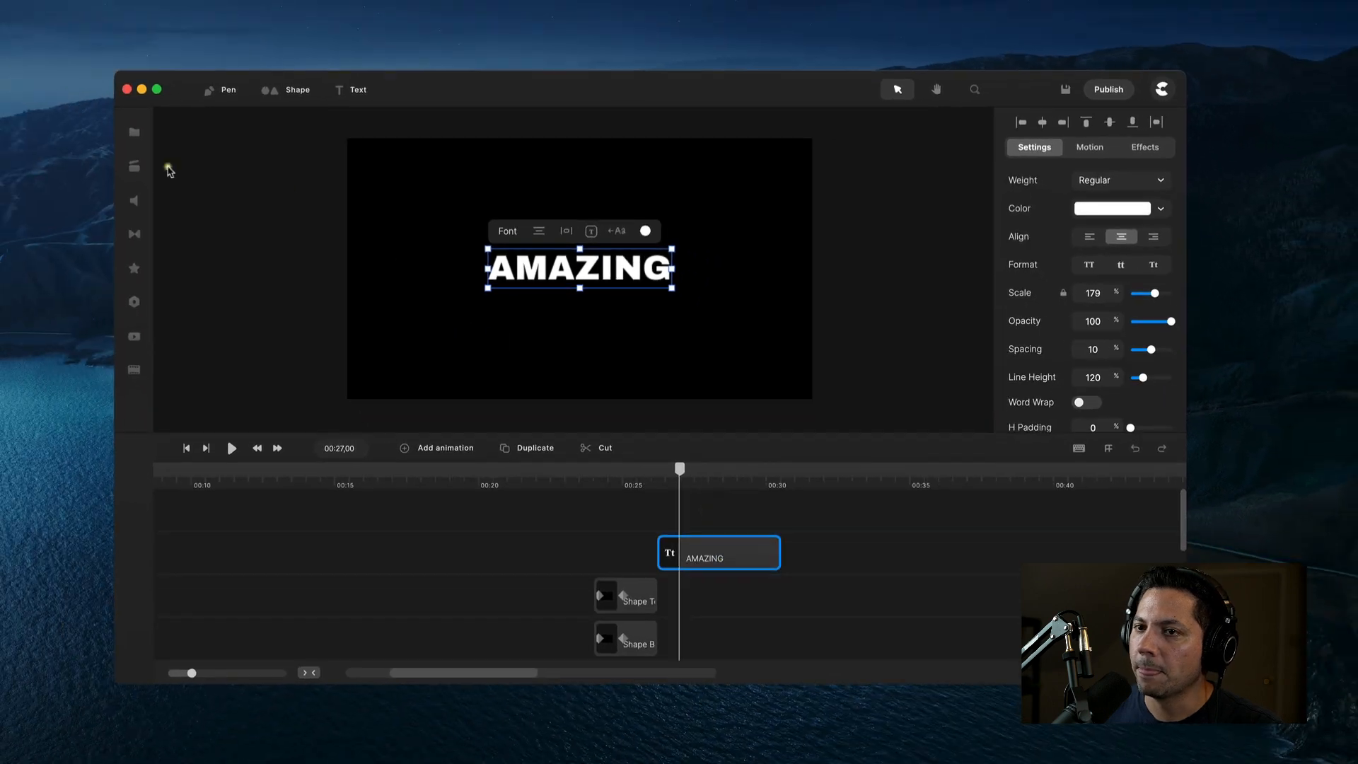
{"action": "left_click", "coordinate": [135, 131]}
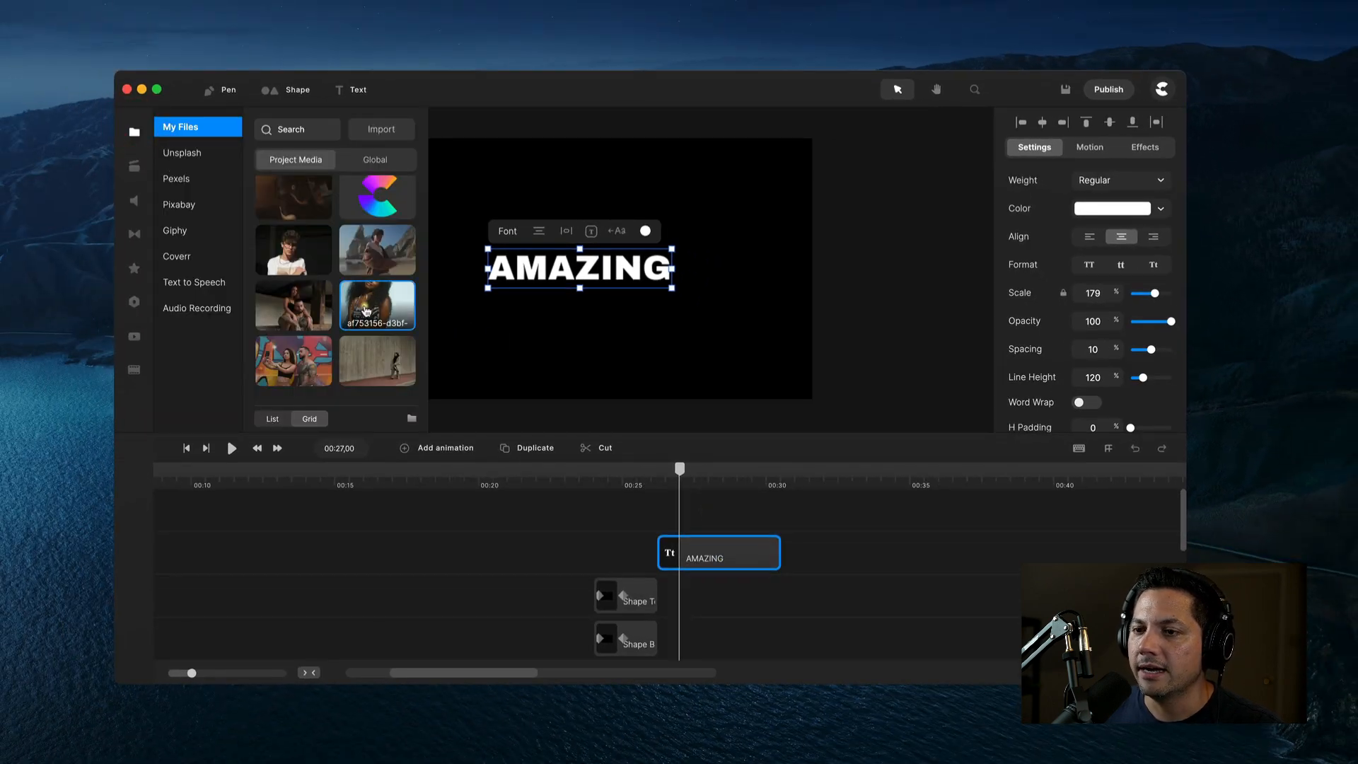
{"action": "left_click_drag", "start_coordinate": [293, 362], "coordinate": [592, 267]}
{"action": "left_click", "coordinate": [134, 131]}
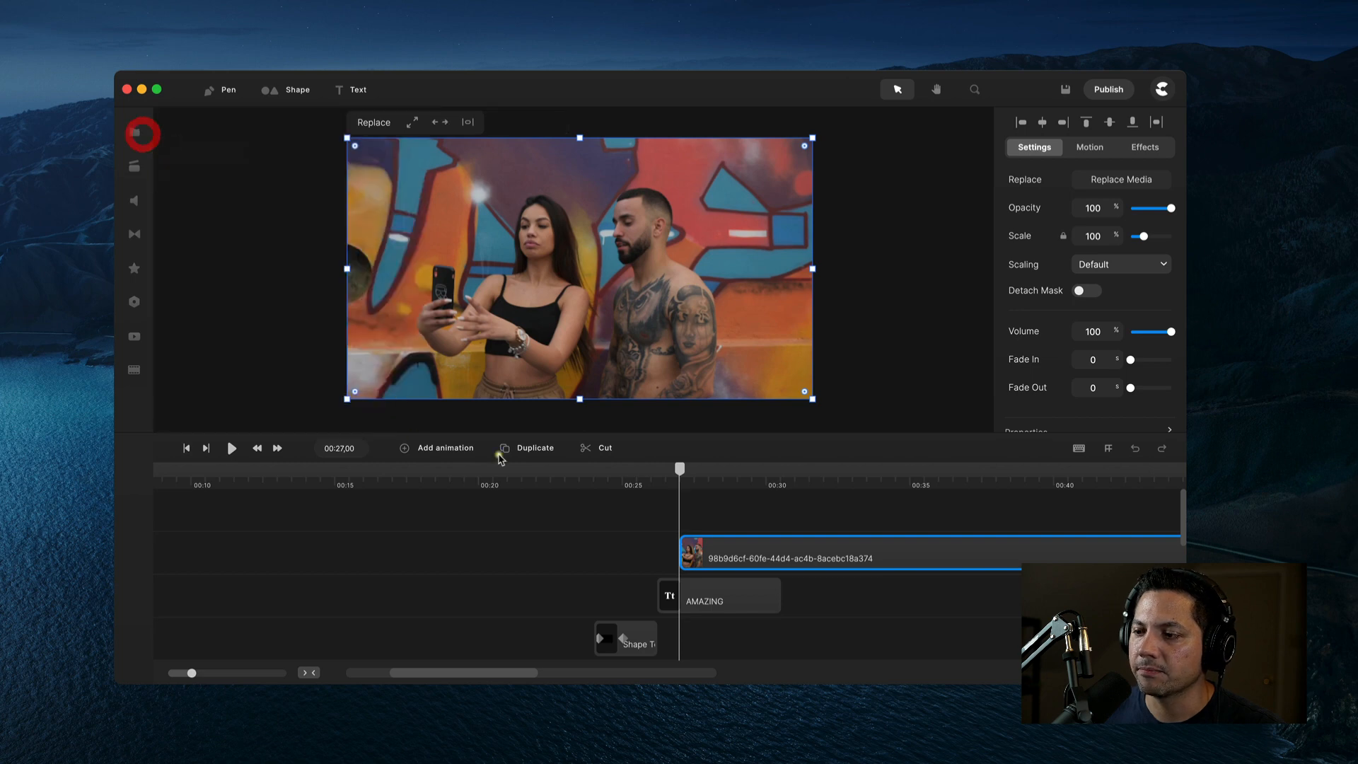
Align the added video's start with the copied AMAZING clip and trim its end to match that clip.
{"action": "left_click_drag", "start_coordinate": [719, 557], "coordinate": [697, 557]}
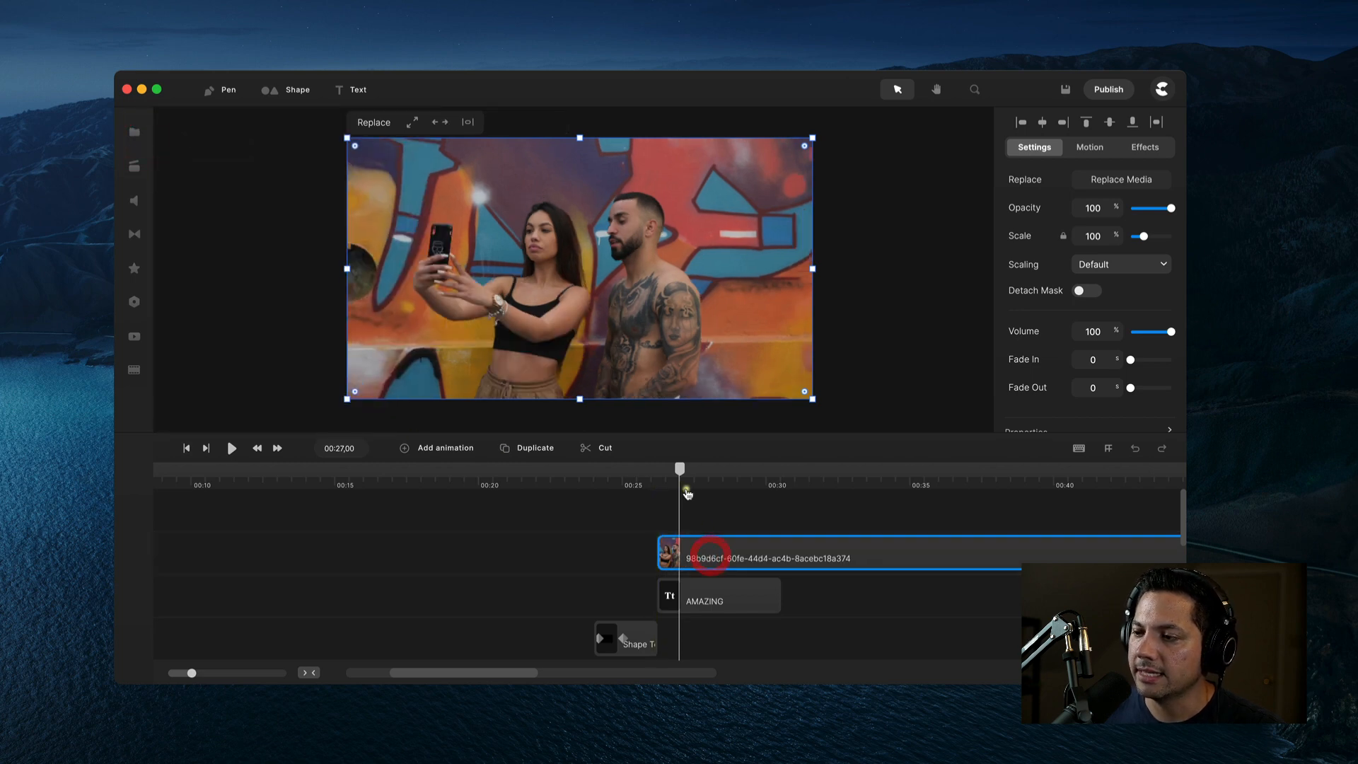
{"action": "left_click_drag", "start_coordinate": [692, 482], "coordinate": [660, 485]}
{"action": "left_click", "coordinate": [659, 487]}
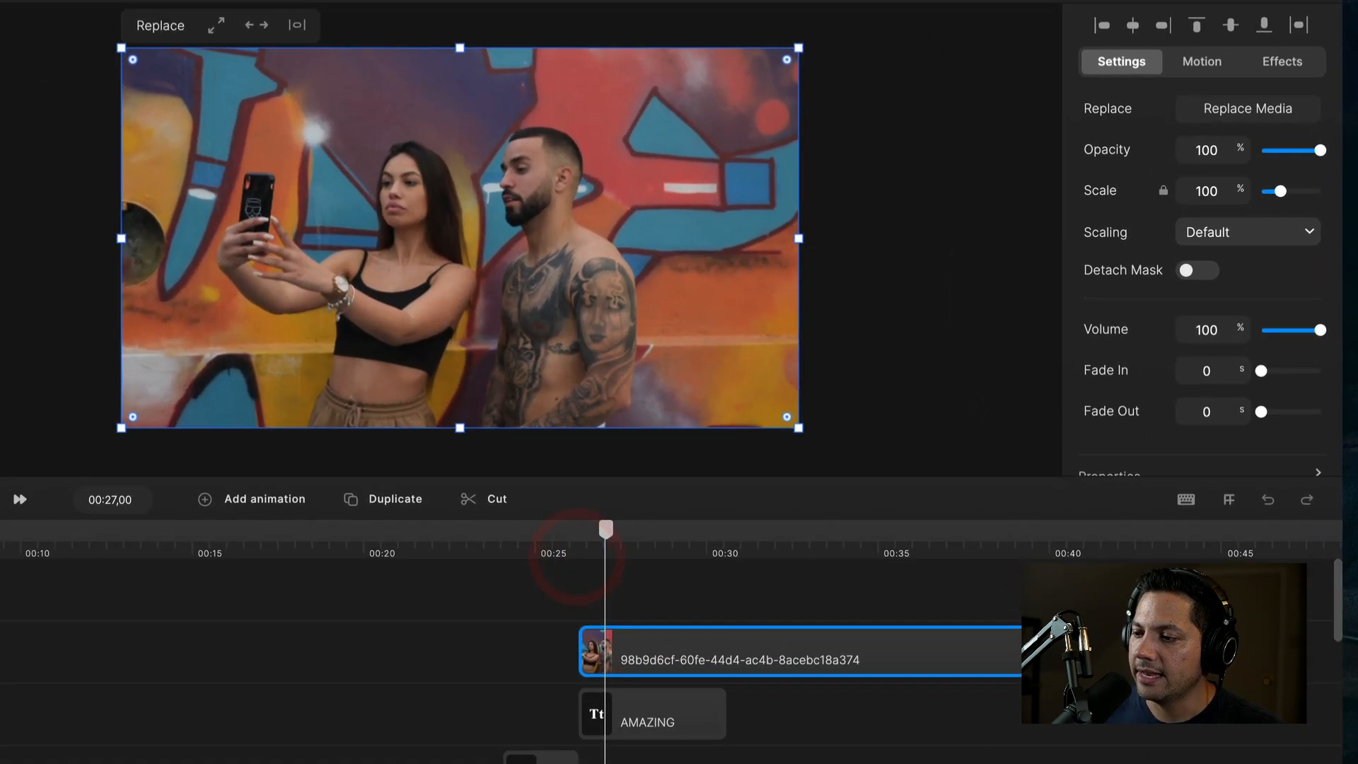
{"action": "left_click_drag", "start_coordinate": [1025, 672], "coordinate": [730, 689]}
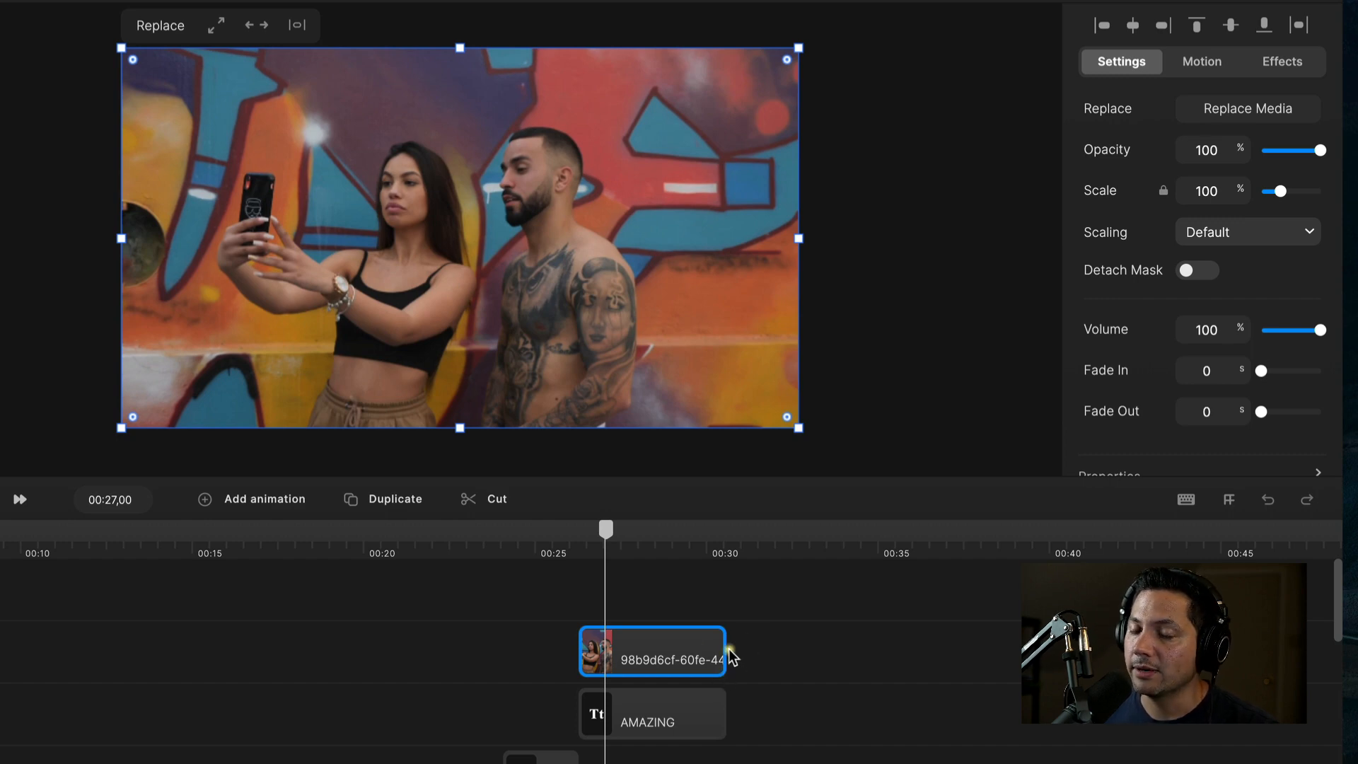
Select the new video clip and the copied AMAZING clip together and mask the video with the AMAZING text.
{"action": "left_click", "coordinate": [662, 666]}
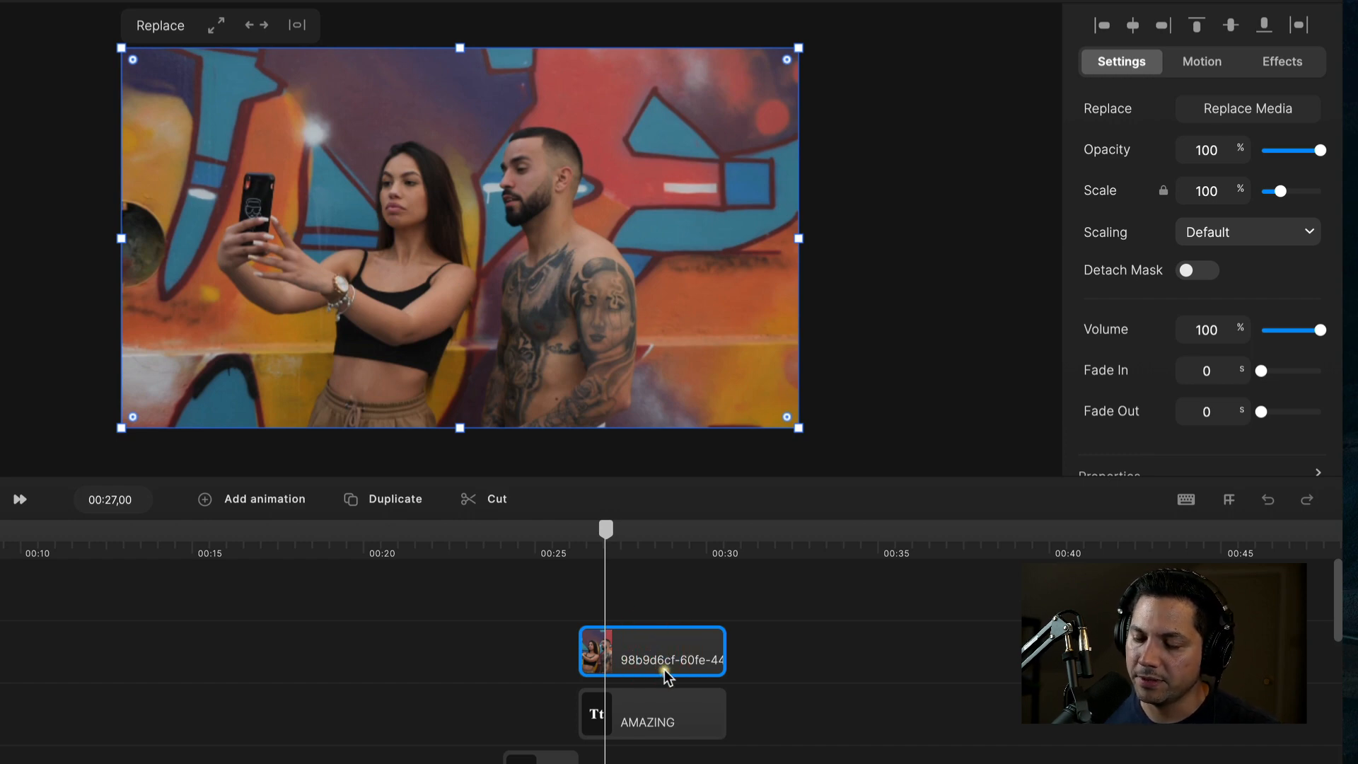
{"action": "left_click", "coordinate": [662, 720], "text": "shift"}
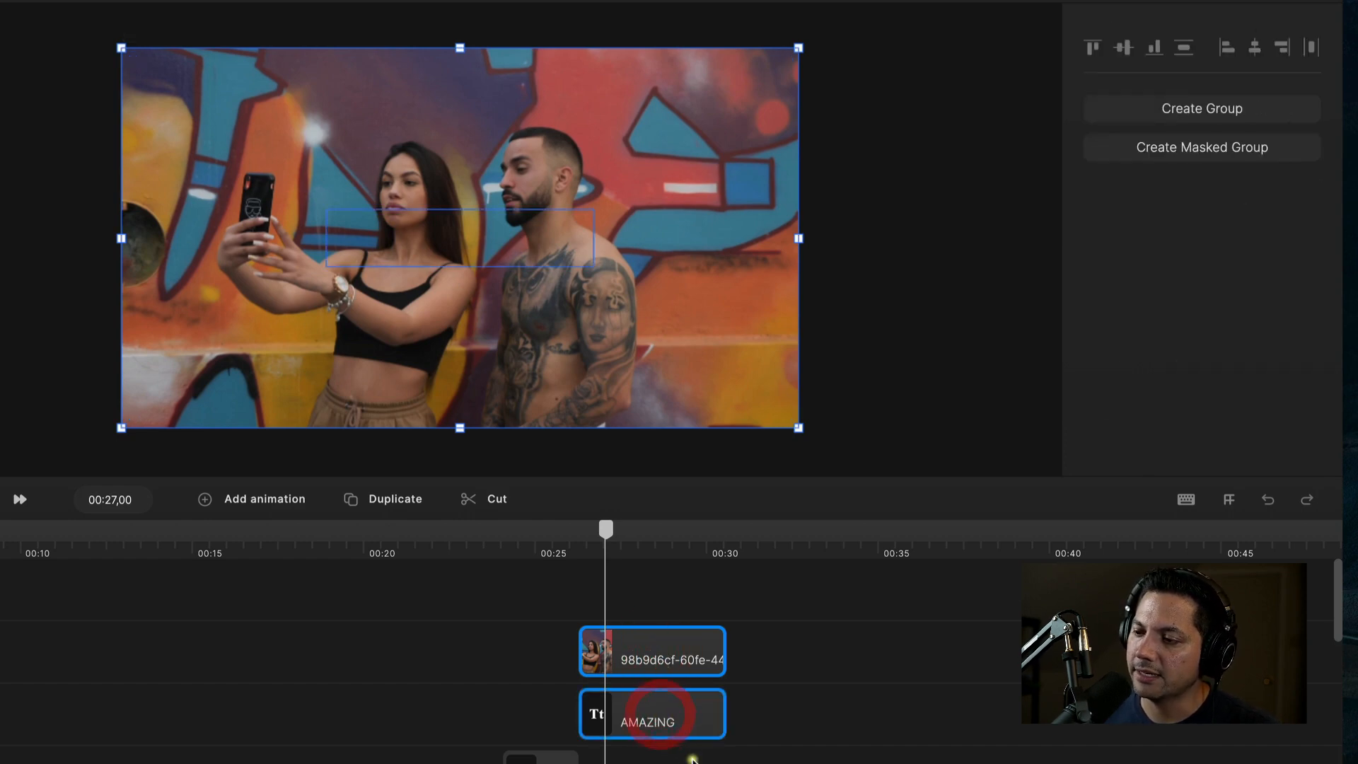
{"action": "left_click", "coordinate": [773, 663]}
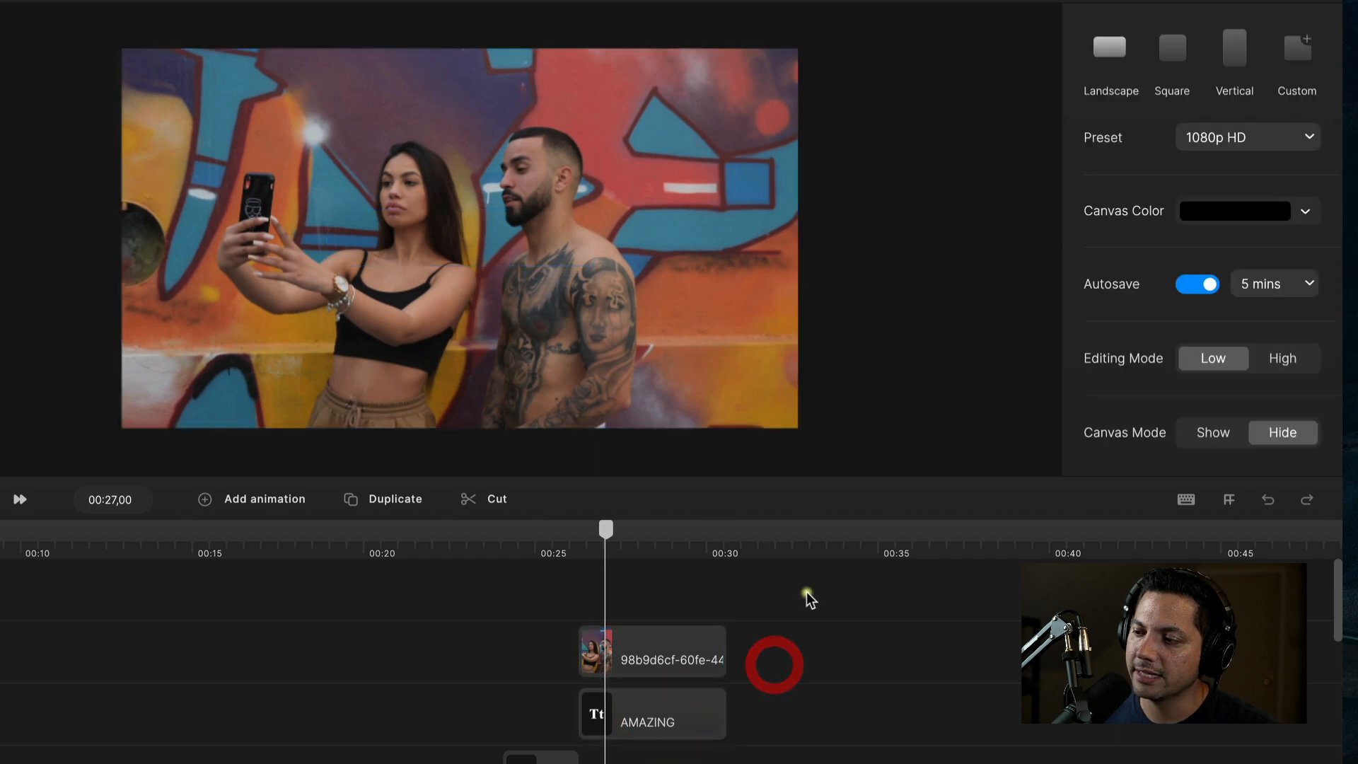
{"action": "left_click_drag", "start_coordinate": [652, 617], "coordinate": [576, 719]}
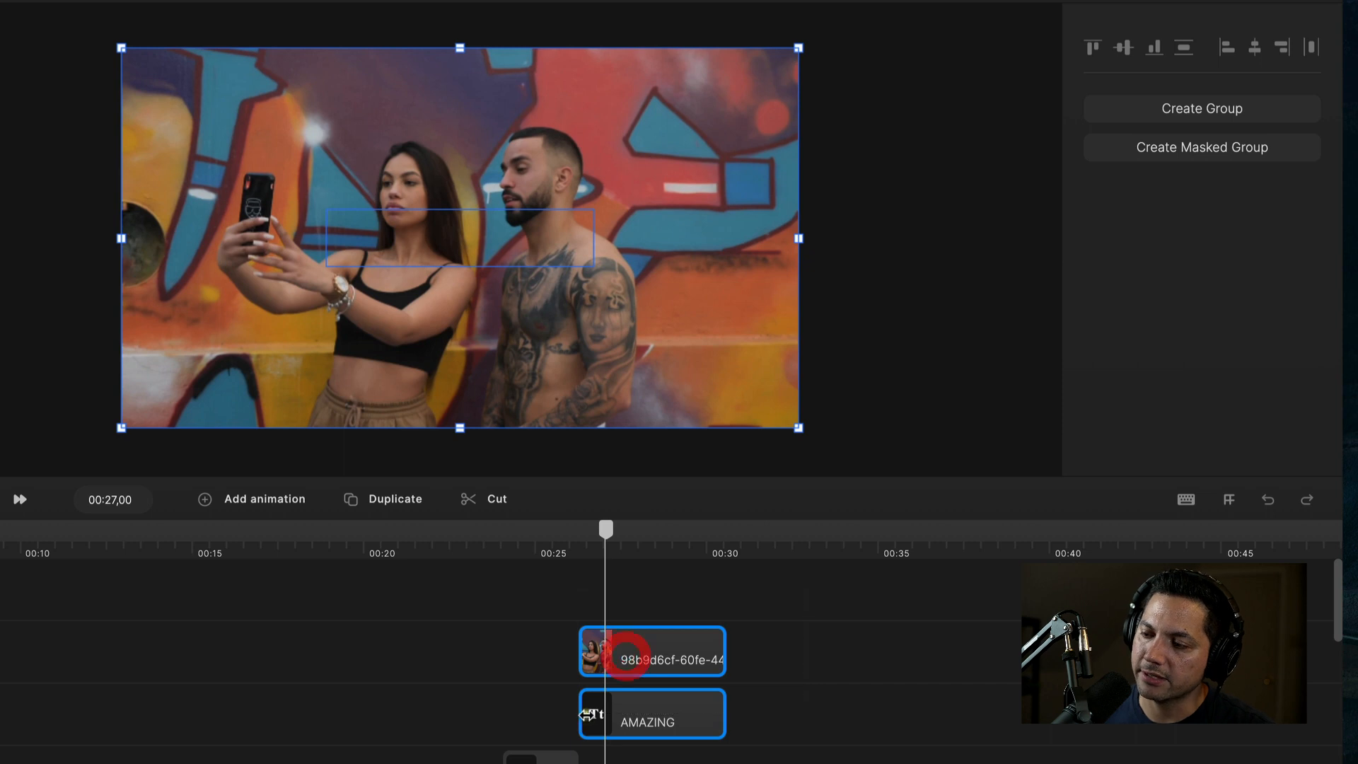
{"action": "right_click", "coordinate": [646, 657]}
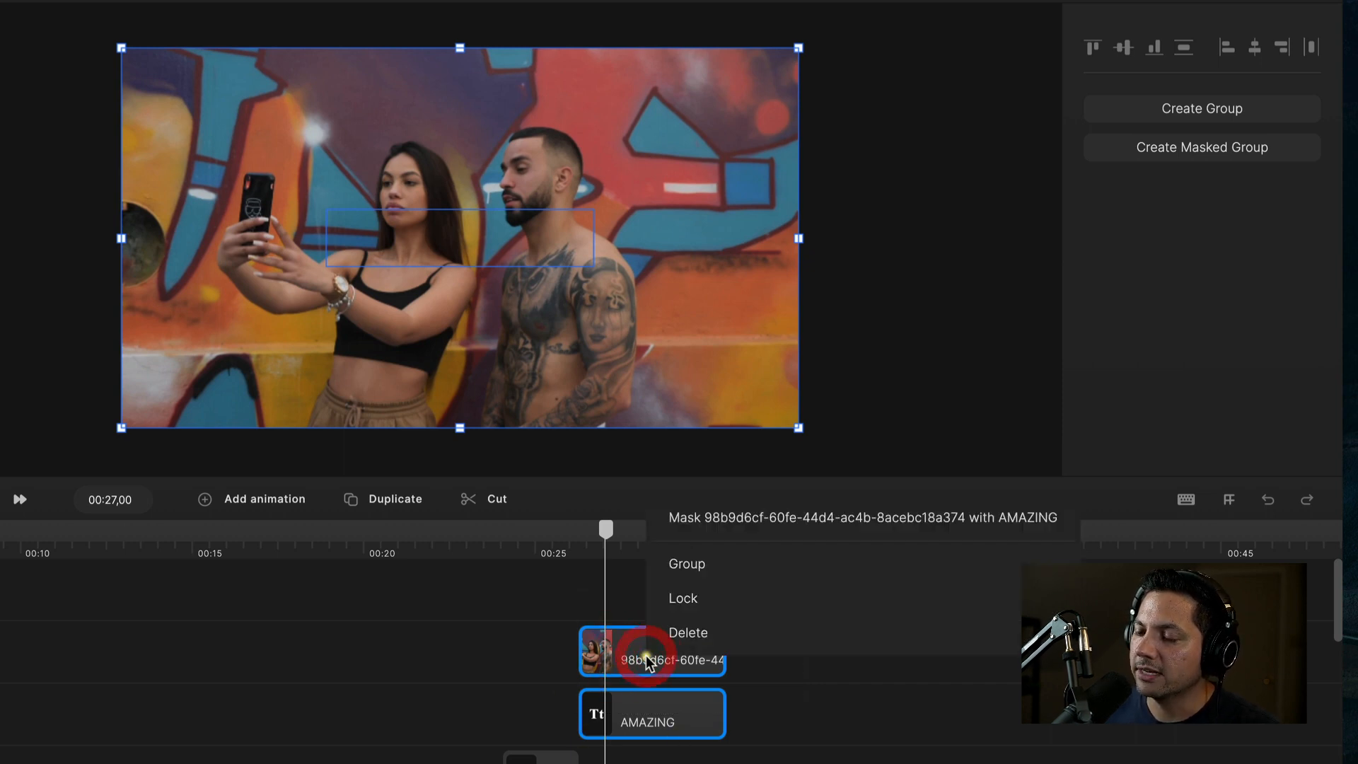
{"action": "left_click", "coordinate": [768, 511]}
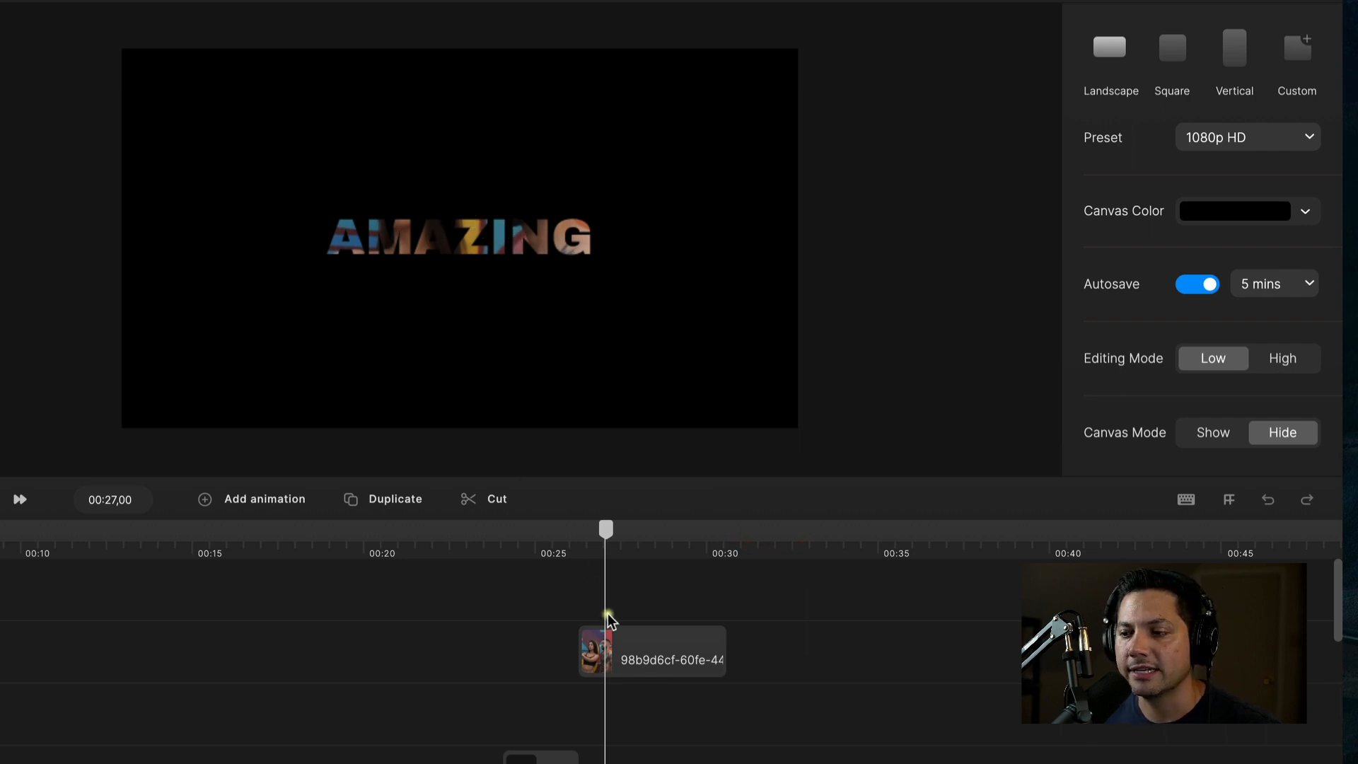
Move the masked video clip to the track directly above the shape clips and turn it into a group.
{"action": "left_click_drag", "start_coordinate": [624, 642], "coordinate": [637, 707]}
{"action": "scroll", "coordinate": [638, 708], "scroll_direction": "down", "scroll_amount": 3}
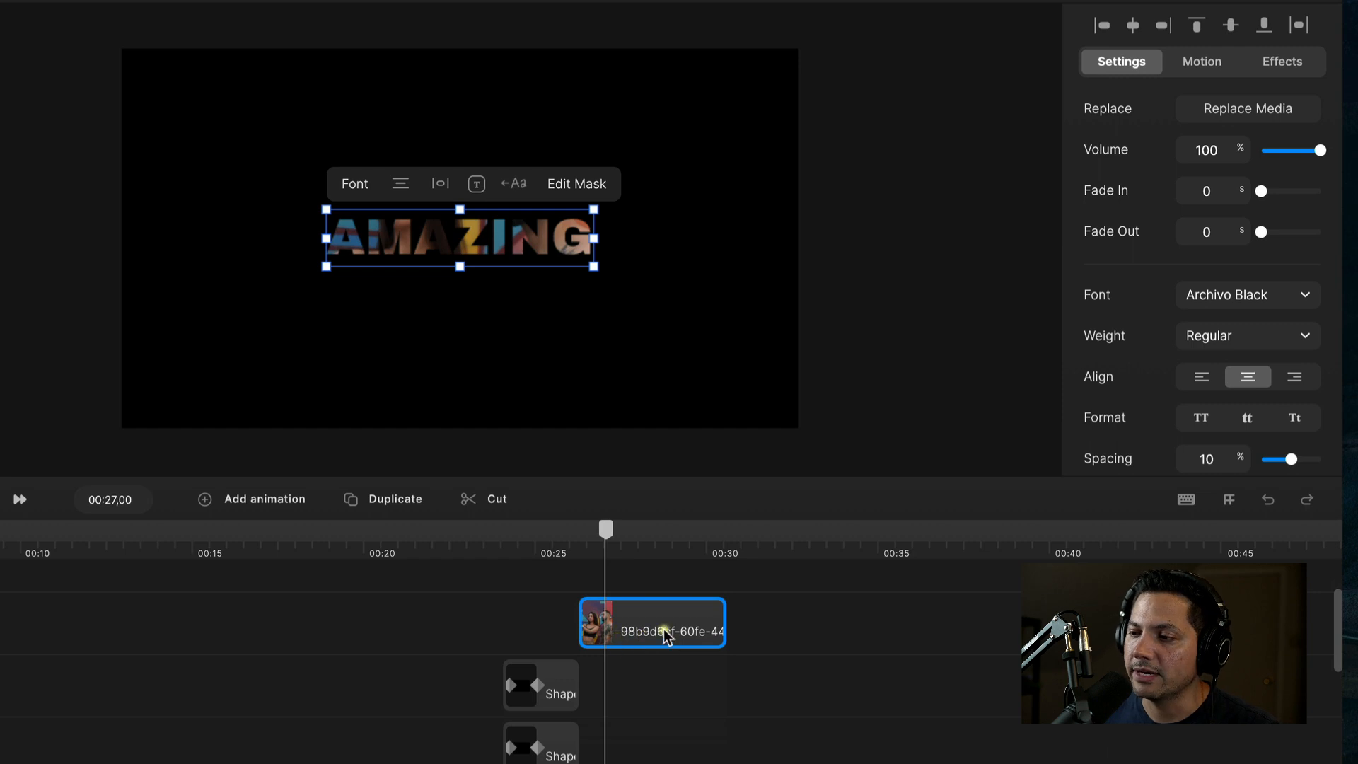
{"action": "right_click", "coordinate": [637, 615]}
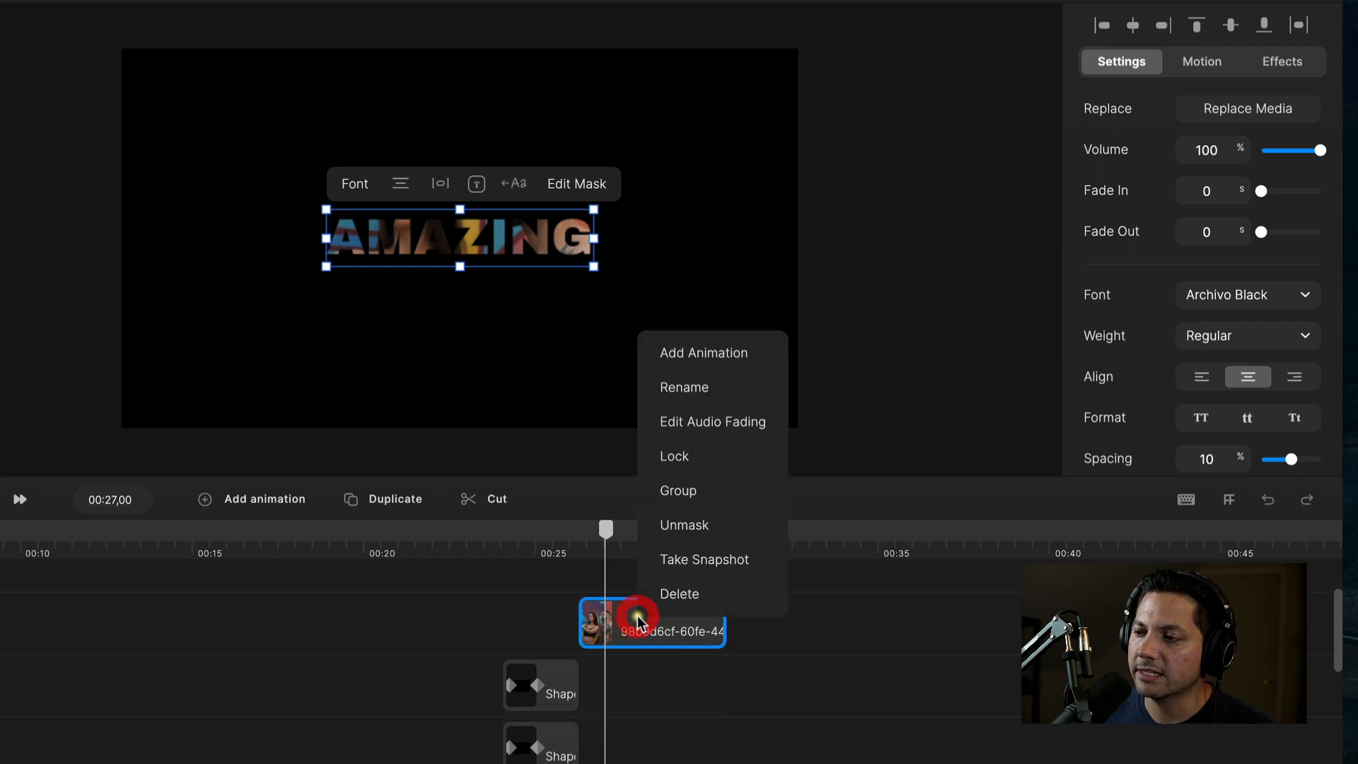
{"action": "left_click", "coordinate": [693, 492]}
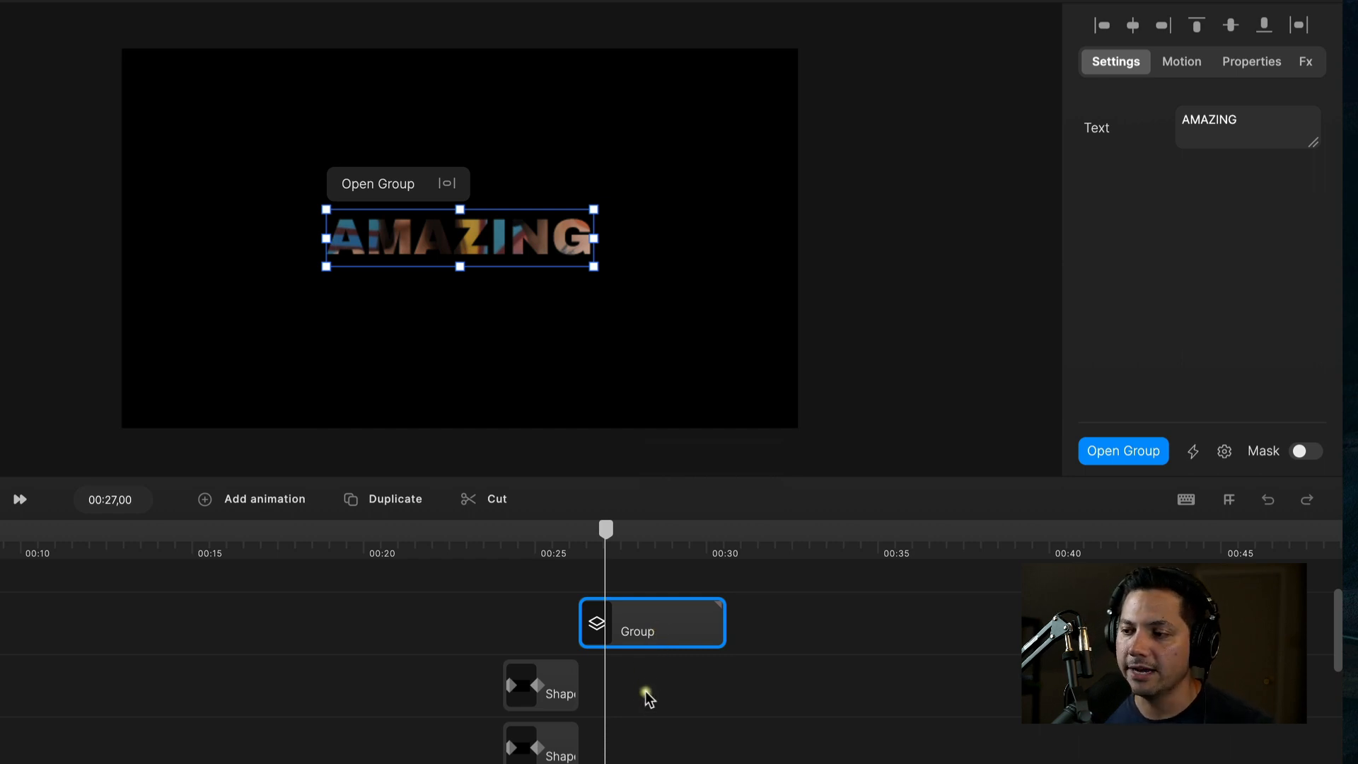
Rename the group holding the masked AMAZING video as Text Mask.
{"action": "scroll", "coordinate": [663, 699], "scroll_direction": "down", "scroll_amount": 1}
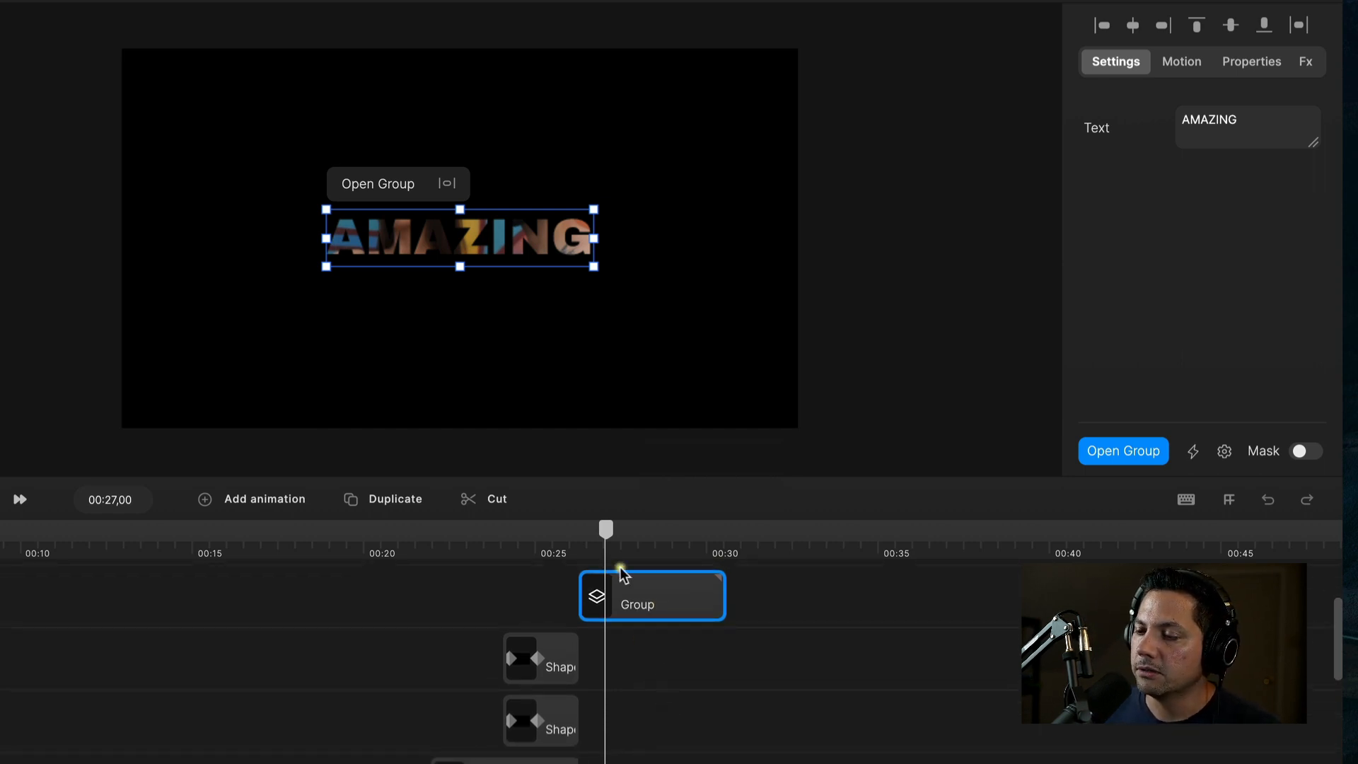
{"action": "right_click", "coordinate": [638, 610]}
{"action": "left_click", "coordinate": [707, 350]}
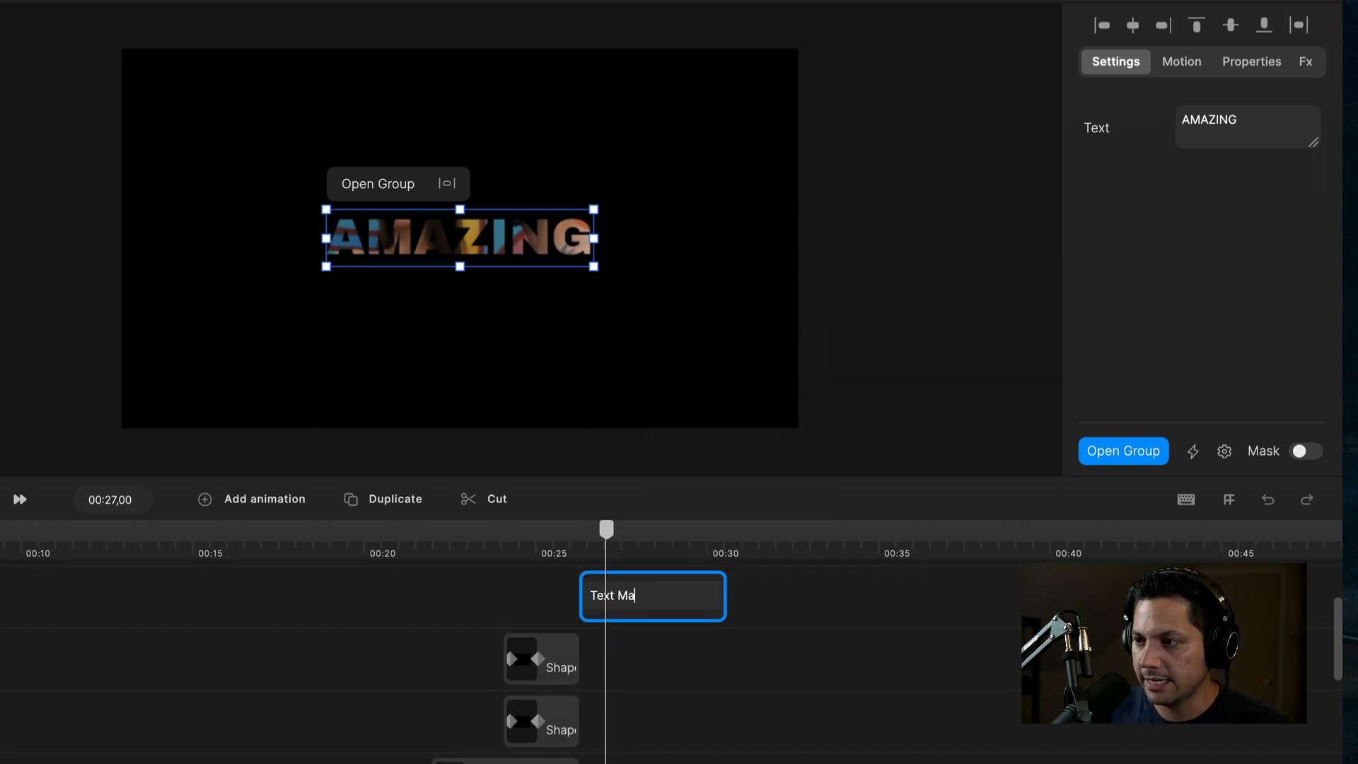
{"action": "key", "text": "Return"}
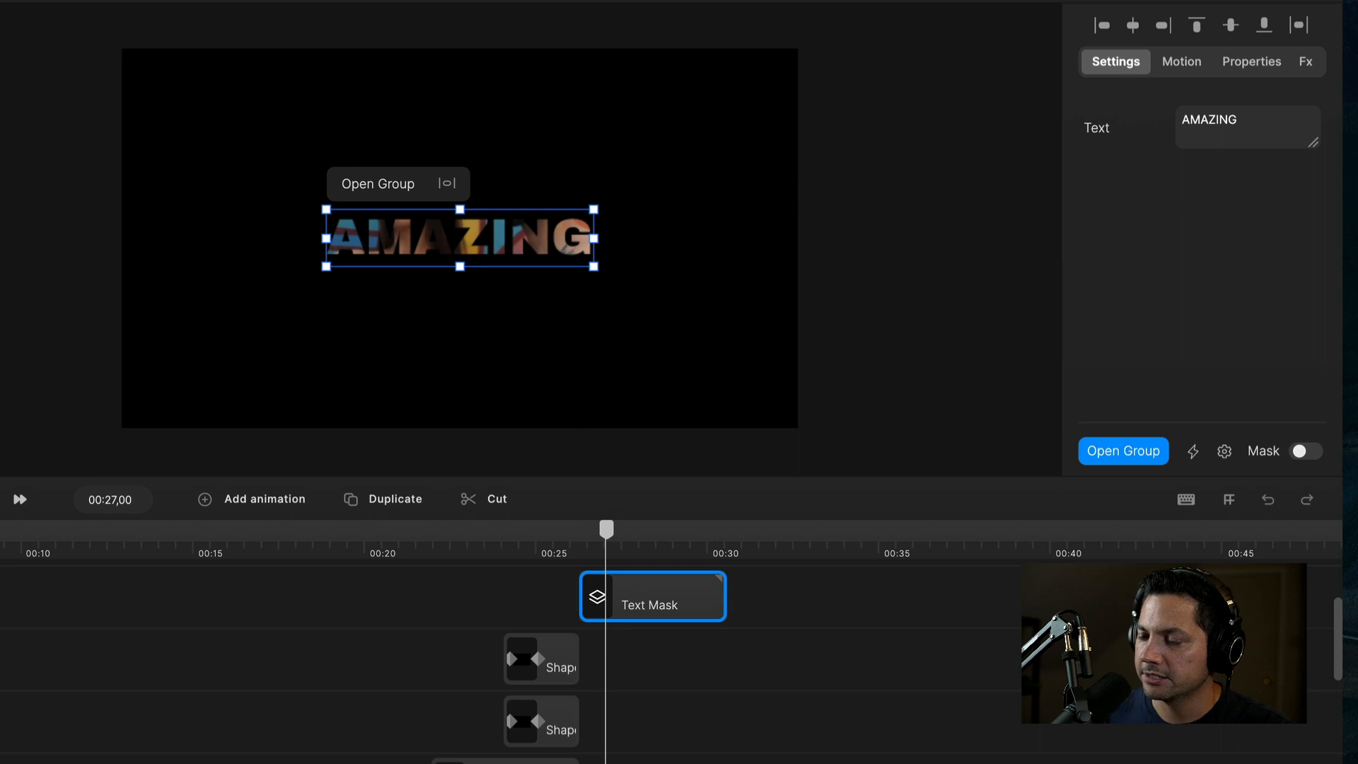
Play the AMAZING scene from 00:21,21 through the Text Mask group and stop before the group ends.
{"action": "left_click", "coordinate": [422, 549]}
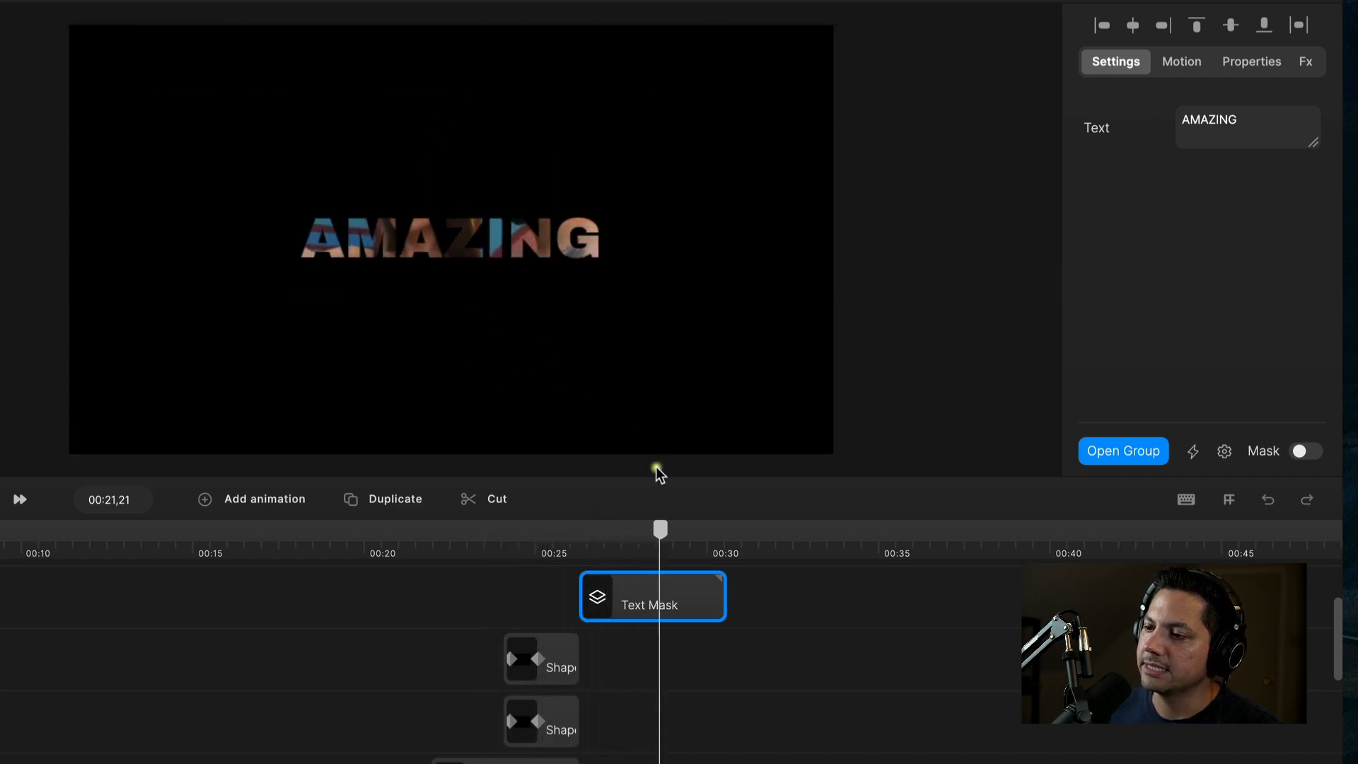
{"action": "key", "text": "space"}
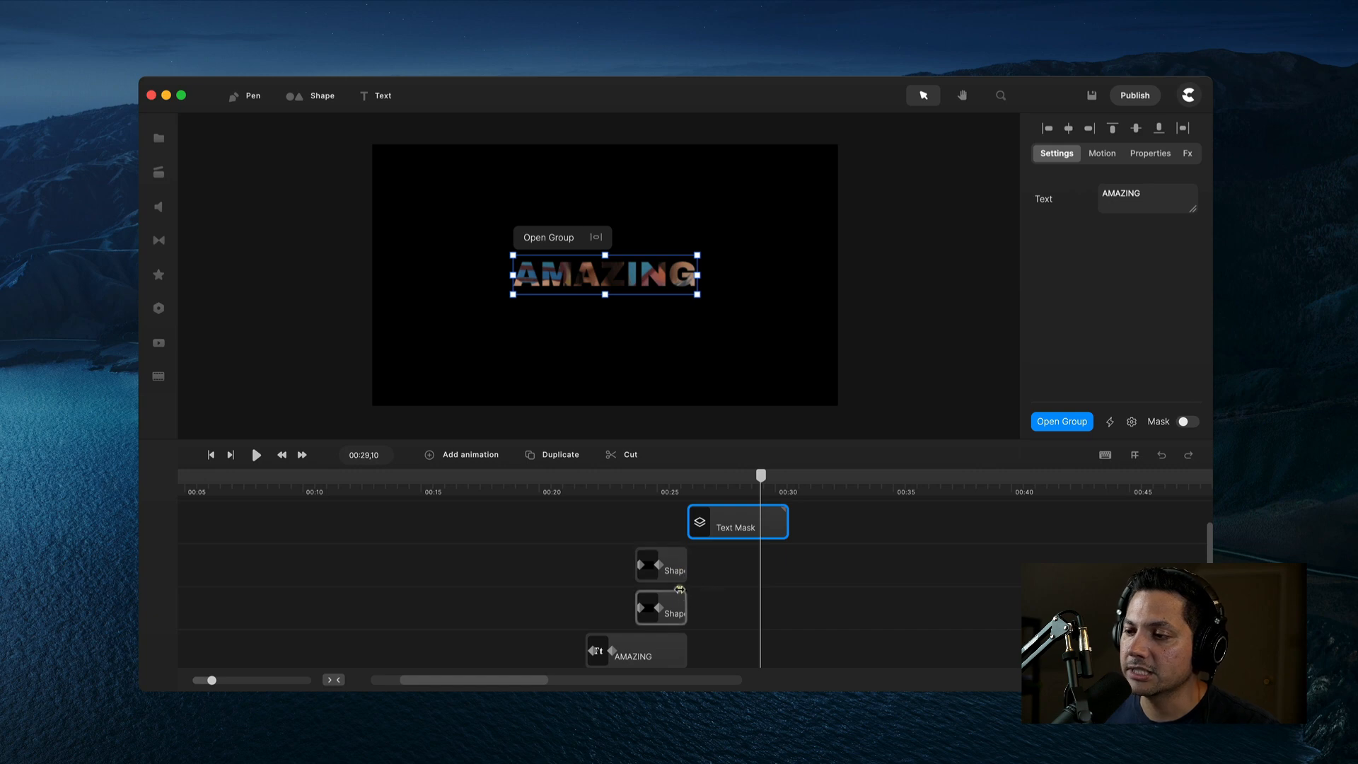
Group the Text Mask, both shape clips, the AMAZING text and the background video, and shift the new group slightly earlier on the timeline.
{"action": "scroll", "coordinate": [687, 600], "scroll_direction": "down", "scroll_amount": 3}
{"action": "scroll", "coordinate": [687, 601], "scroll_direction": "up", "scroll_amount": 4}
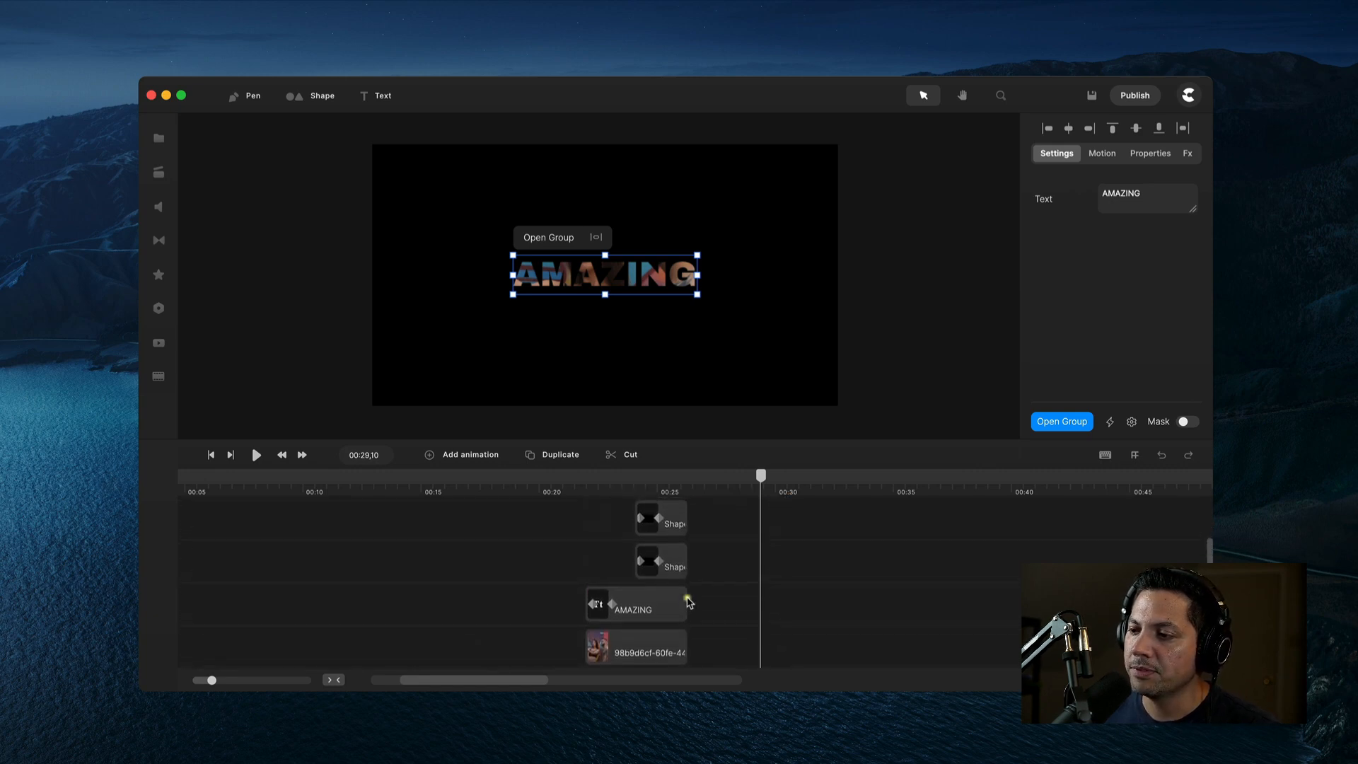
{"action": "left_click_drag", "start_coordinate": [853, 558], "coordinate": [597, 646]}
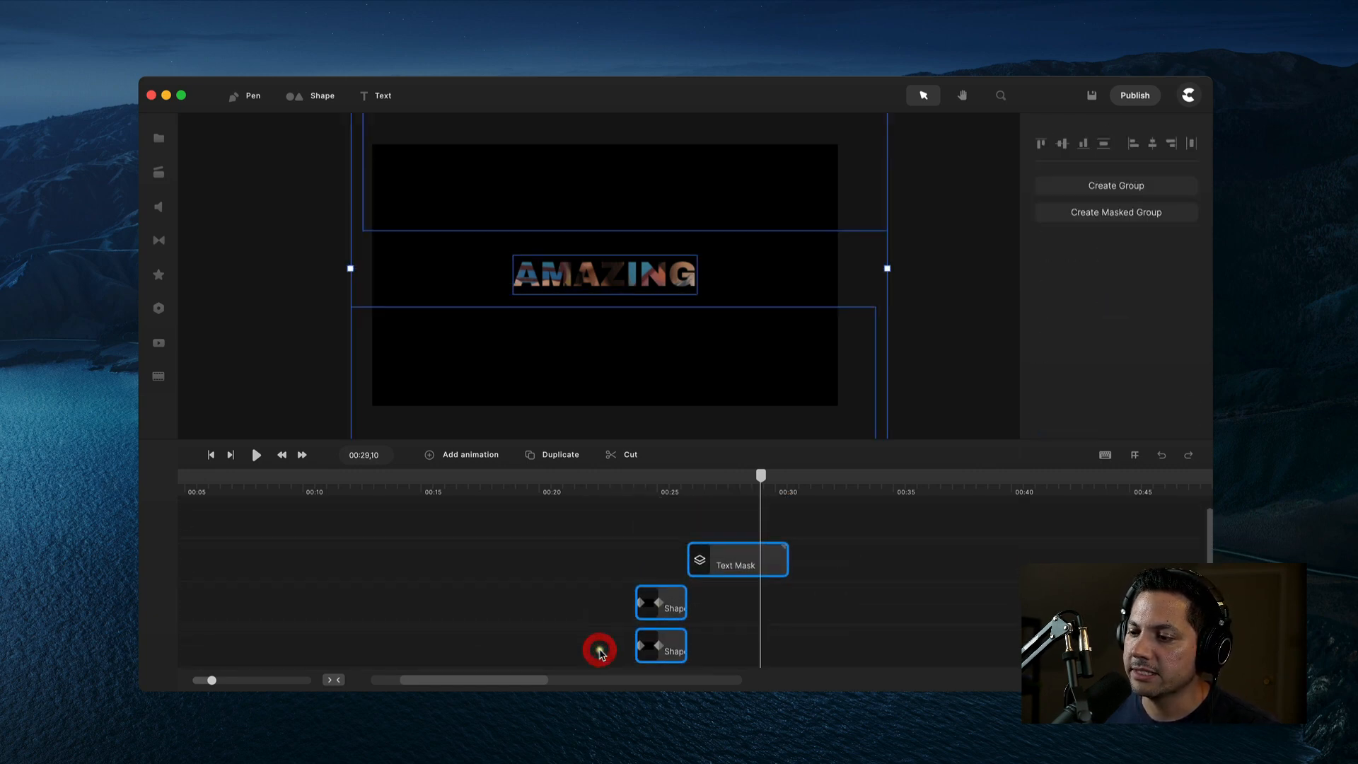
{"action": "scroll", "coordinate": [597, 646], "scroll_direction": "down", "scroll_amount": 3}
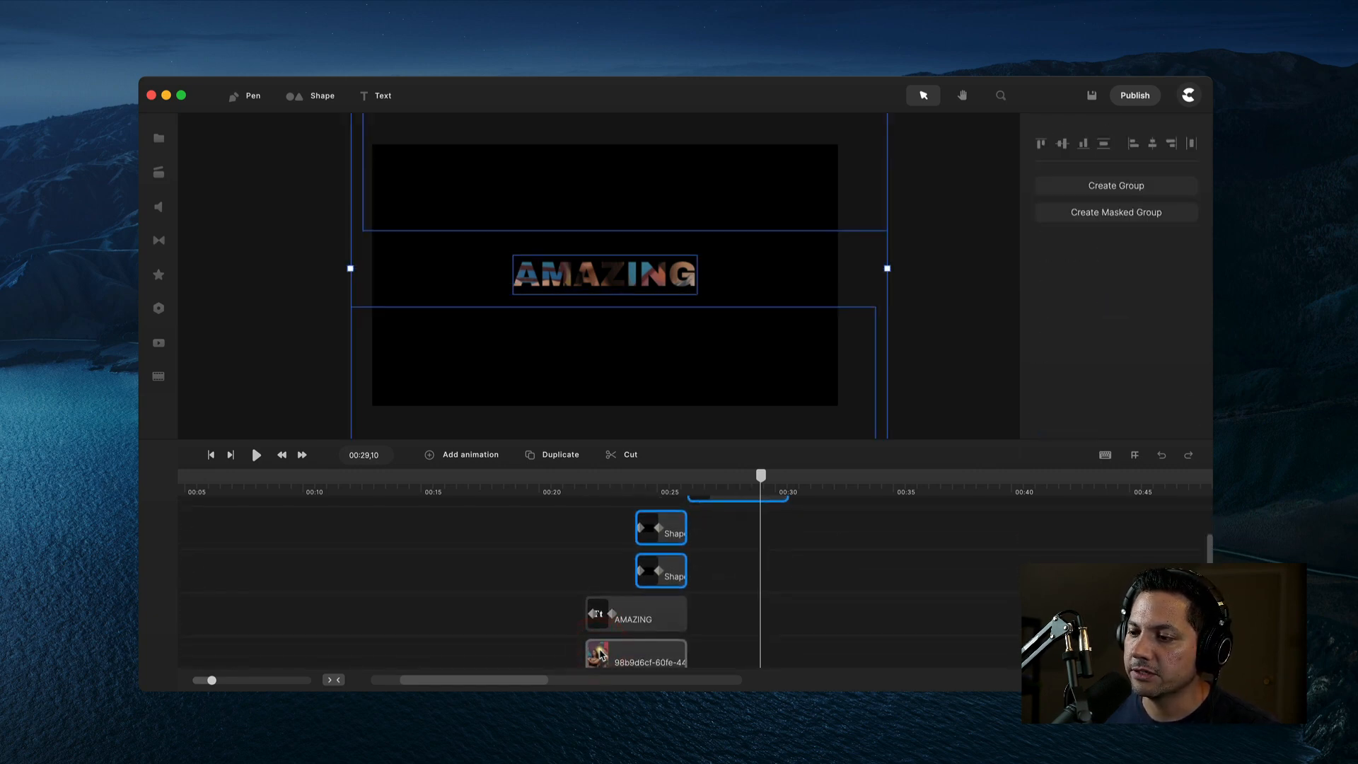
{"action": "left_click", "coordinate": [660, 606], "text": "shift"}
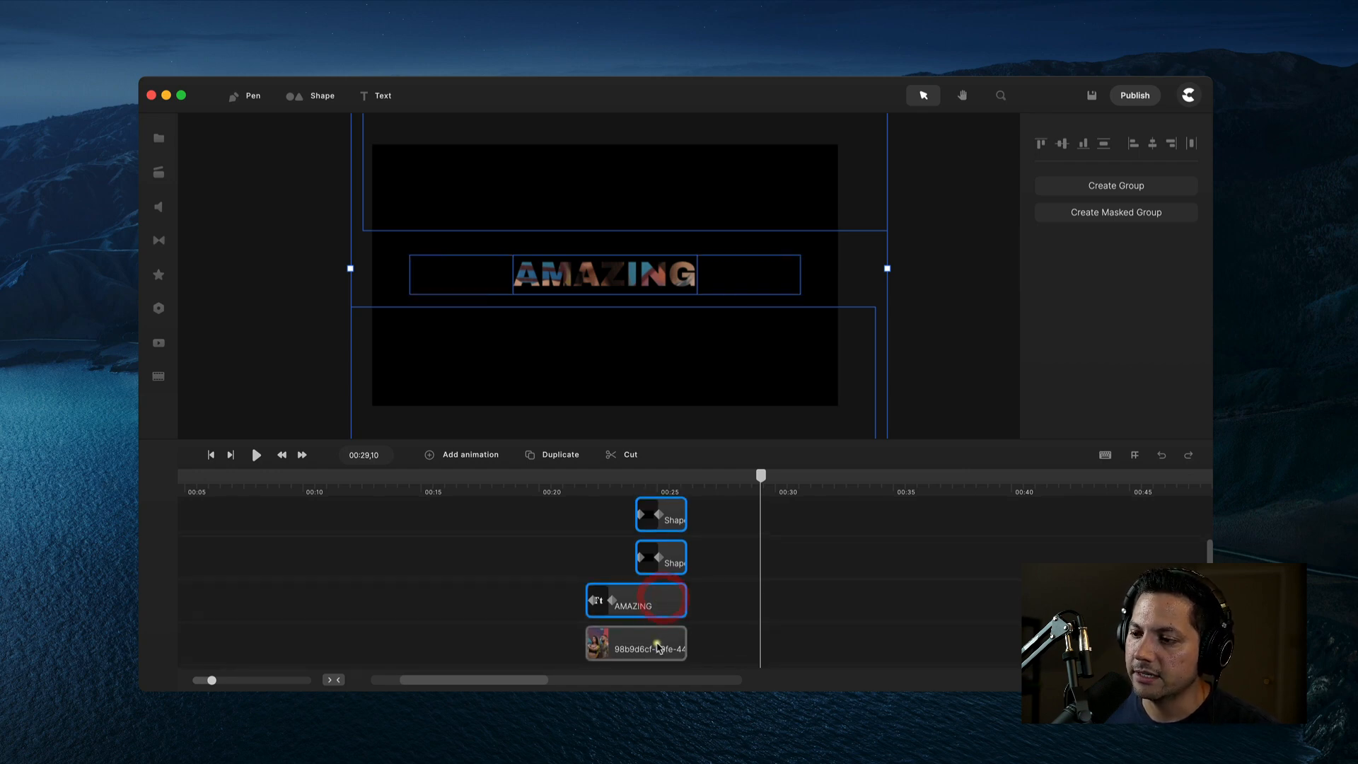
{"action": "left_click", "coordinate": [657, 644], "text": "shift"}
{"action": "scroll", "coordinate": [673, 622], "scroll_direction": "up", "scroll_amount": 3}
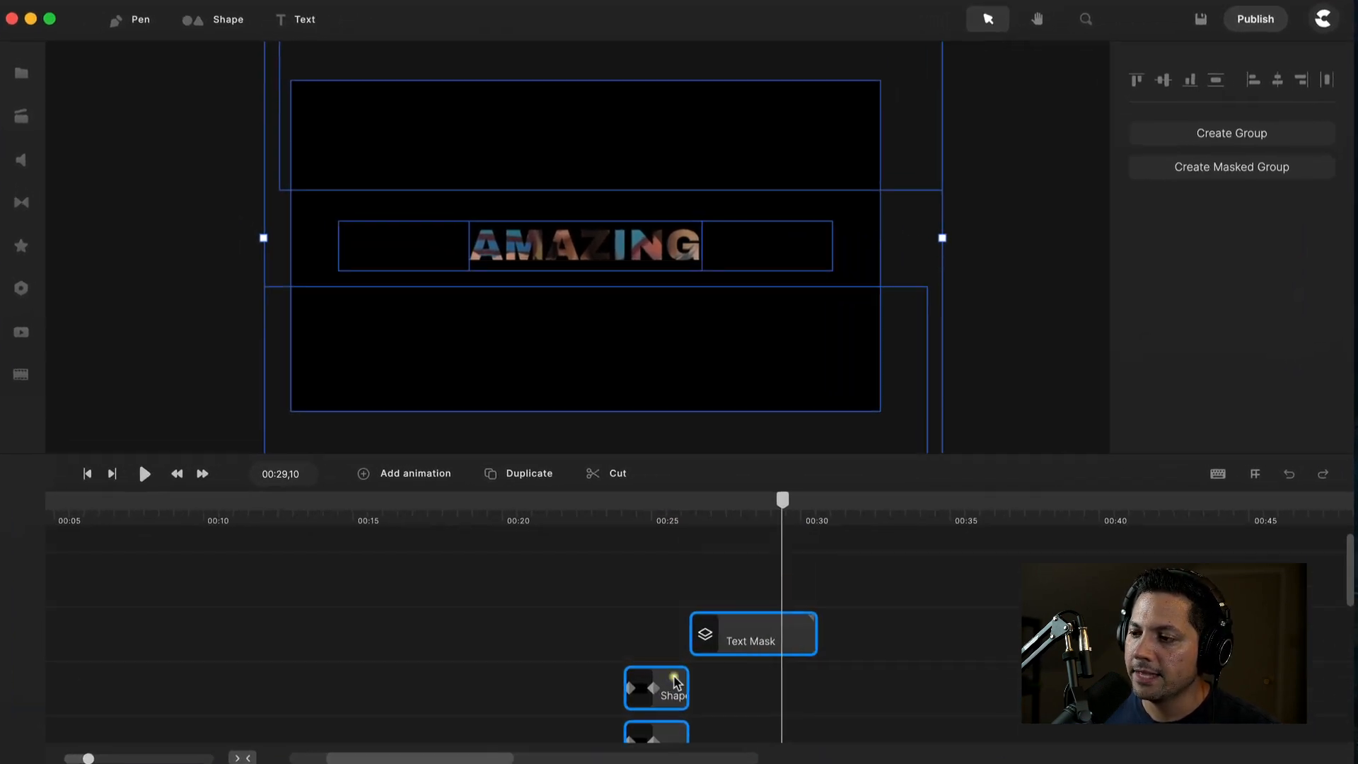
{"action": "right_click", "coordinate": [733, 641]}
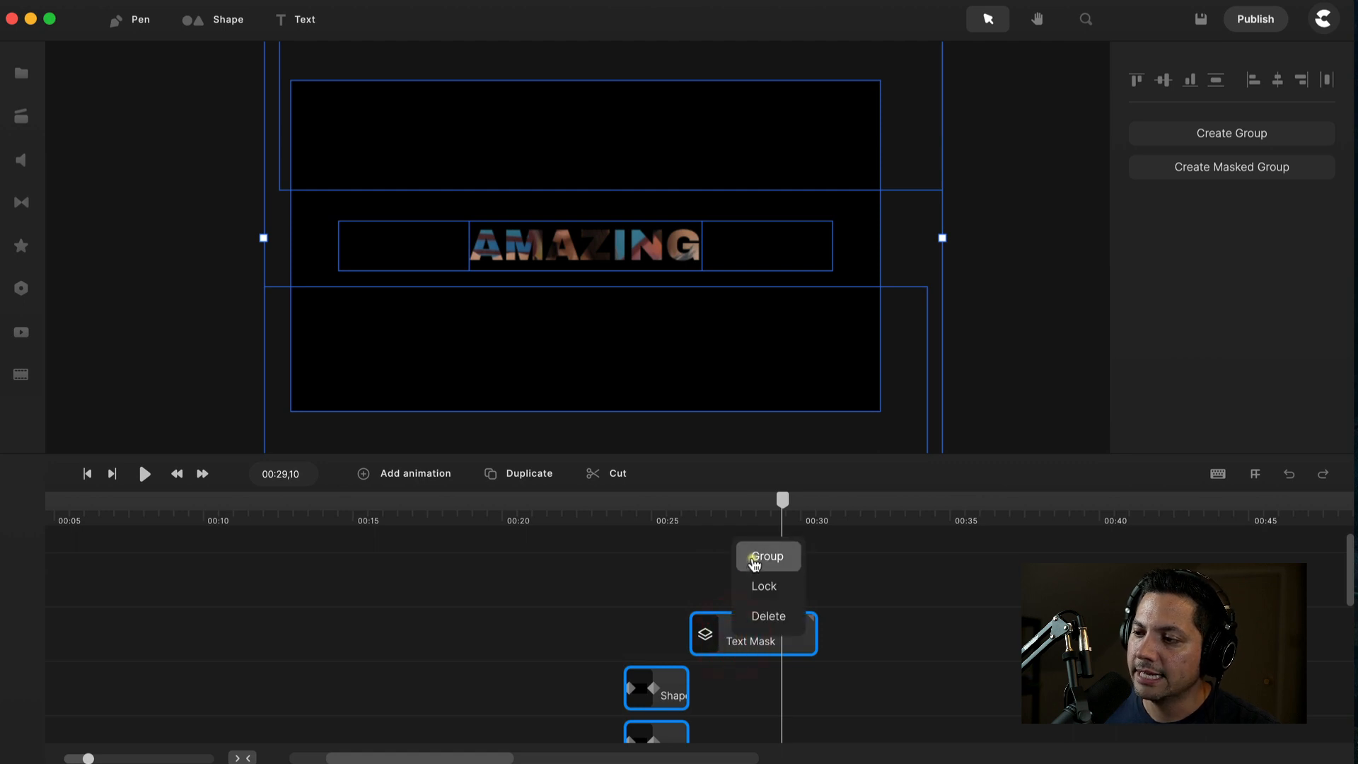
{"action": "left_click", "coordinate": [753, 558]}
{"action": "left_click_drag", "start_coordinate": [655, 639], "coordinate": [624, 638]}
Play the new AMAZING group from its start at 00:21,02 to check the opening text animation.
{"action": "left_click", "coordinate": [534, 517]}
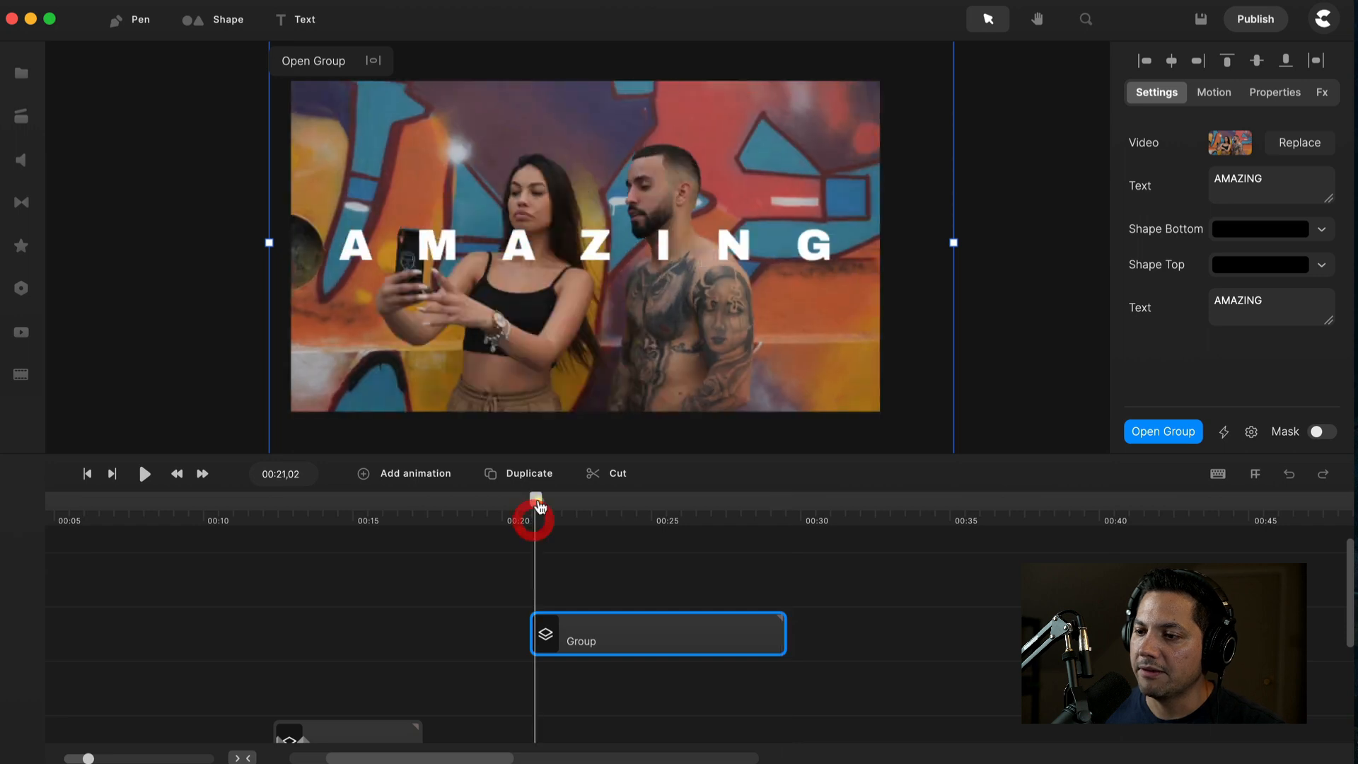
{"action": "mouse_move", "coordinate": [533, 500]}
{"action": "left_mouse_down"}
{"action": "mouse_move", "coordinate": [591, 501]}
{"action": "mouse_move", "coordinate": [537, 509]}
{"action": "left_mouse_up"}
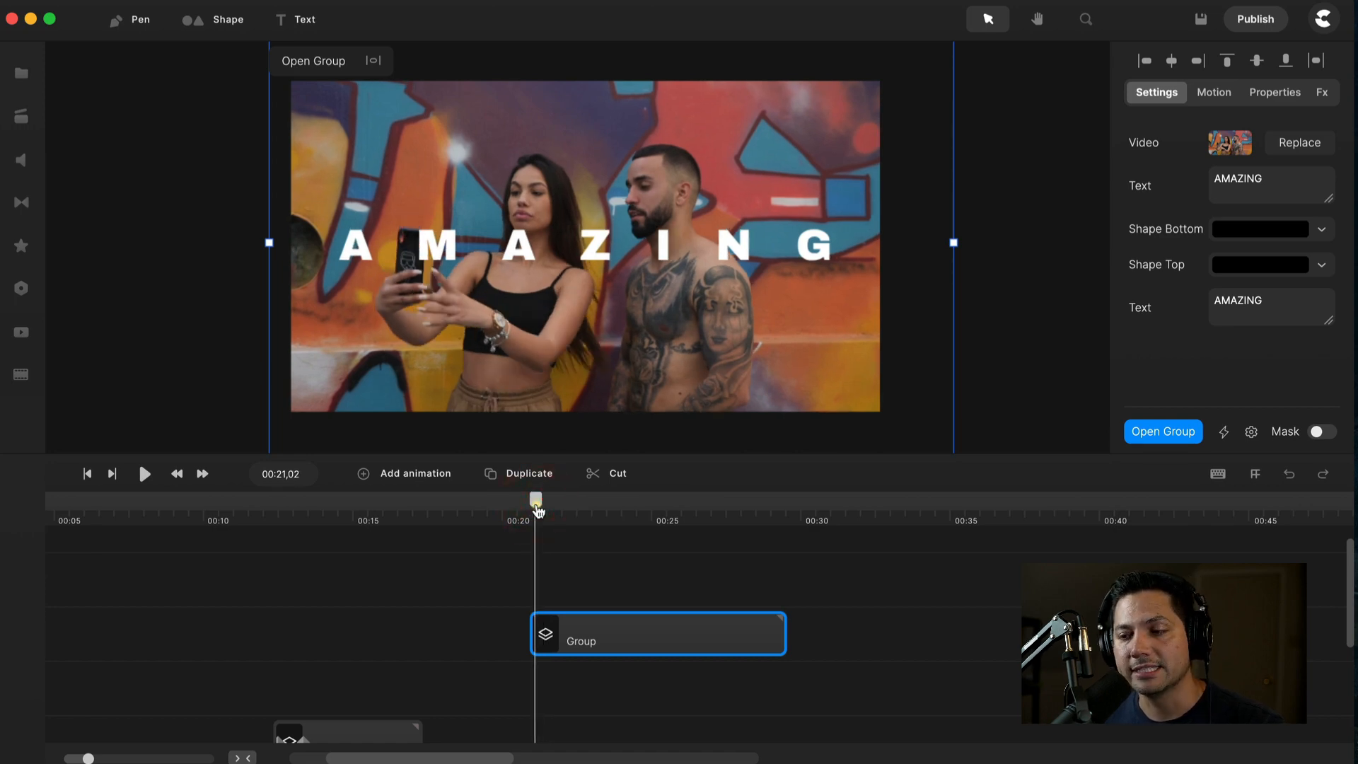
{"action": "key", "text": "space"}
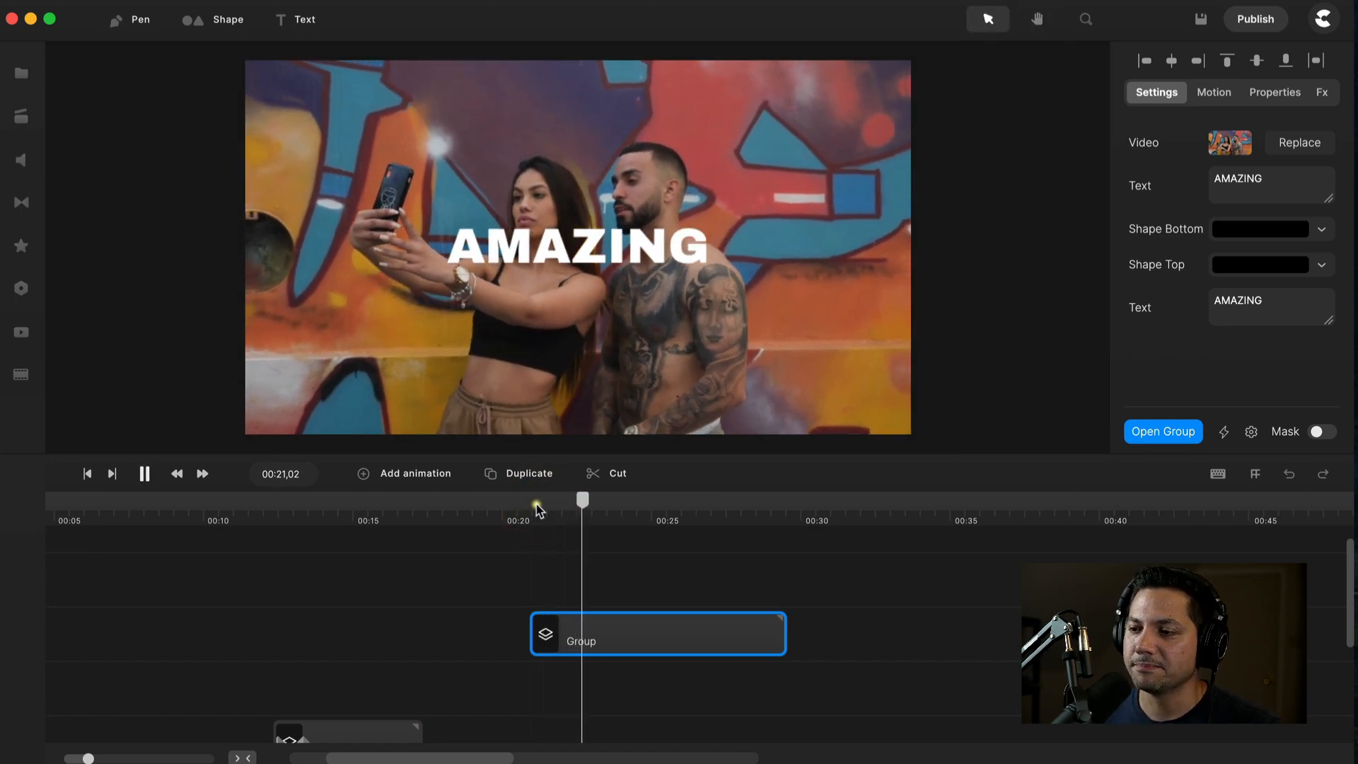
{"action": "key", "text": "space"}
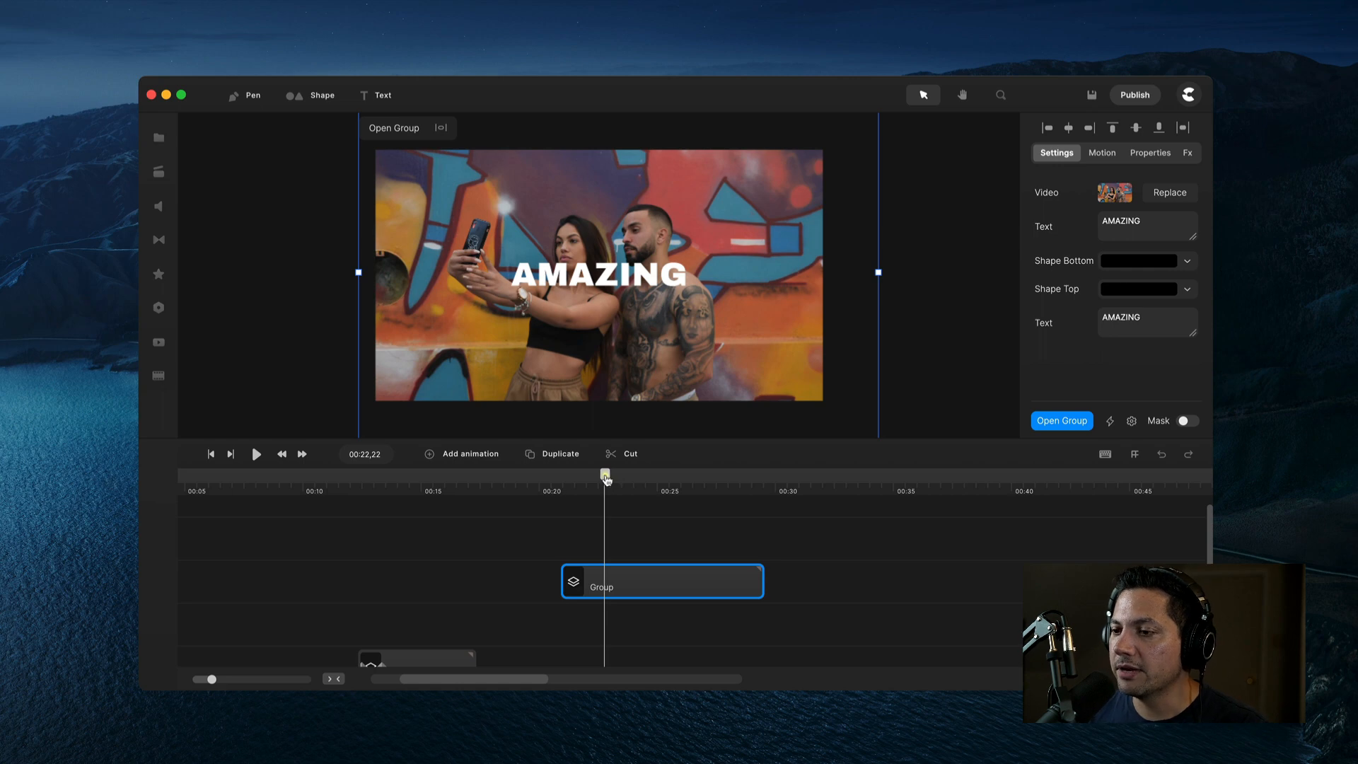
Apply the Scale Down In motion to the AMAZING group and play it from the group's start.
{"action": "left_click_drag", "start_coordinate": [606, 480], "coordinate": [600, 479]}
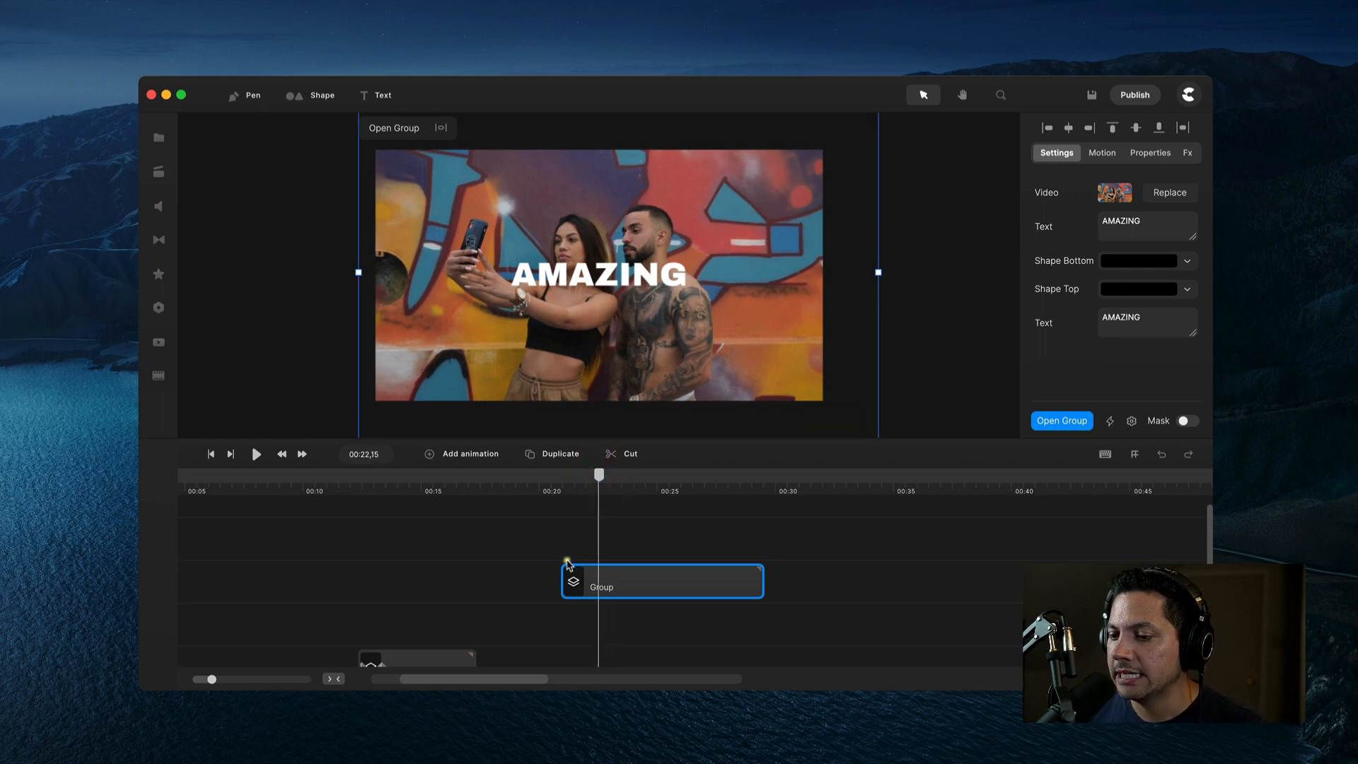
{"action": "left_click_drag", "start_coordinate": [597, 480], "coordinate": [593, 475]}
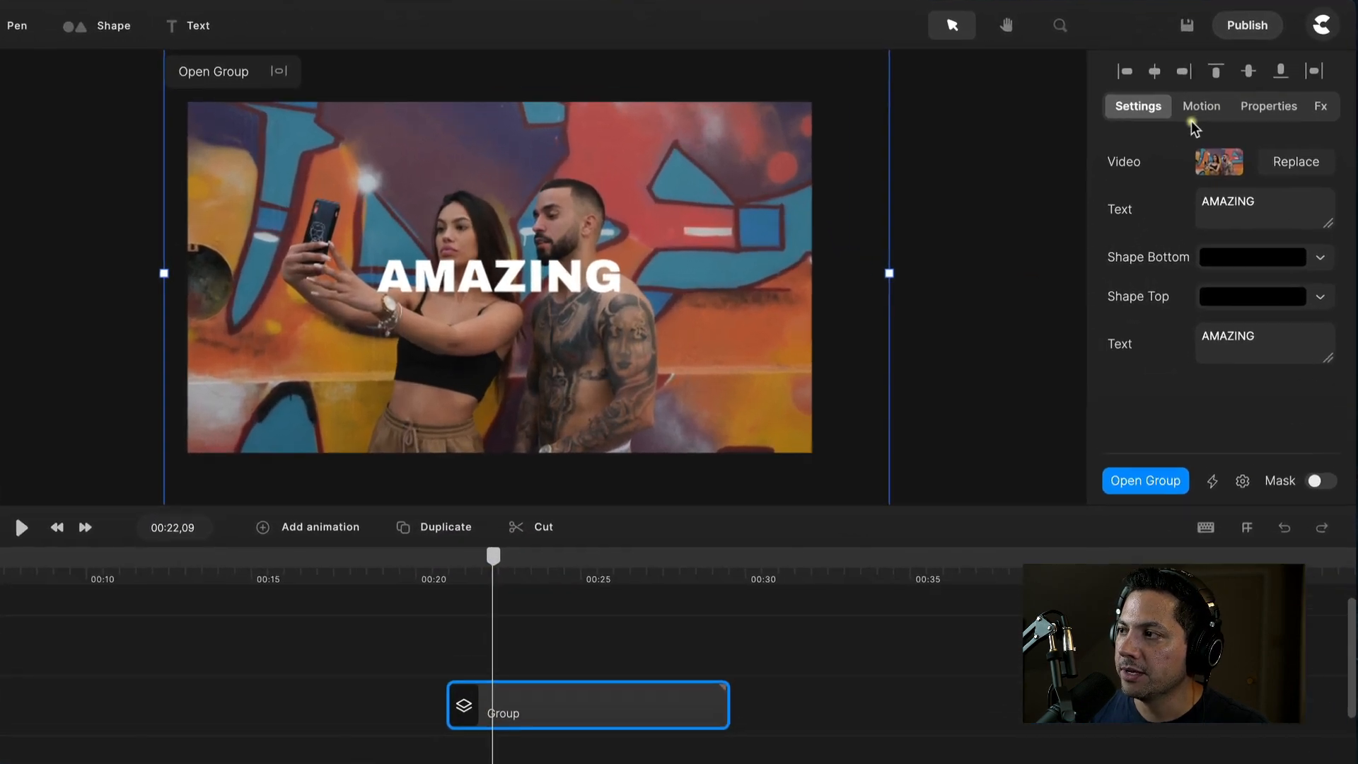
{"action": "left_click", "coordinate": [1102, 152]}
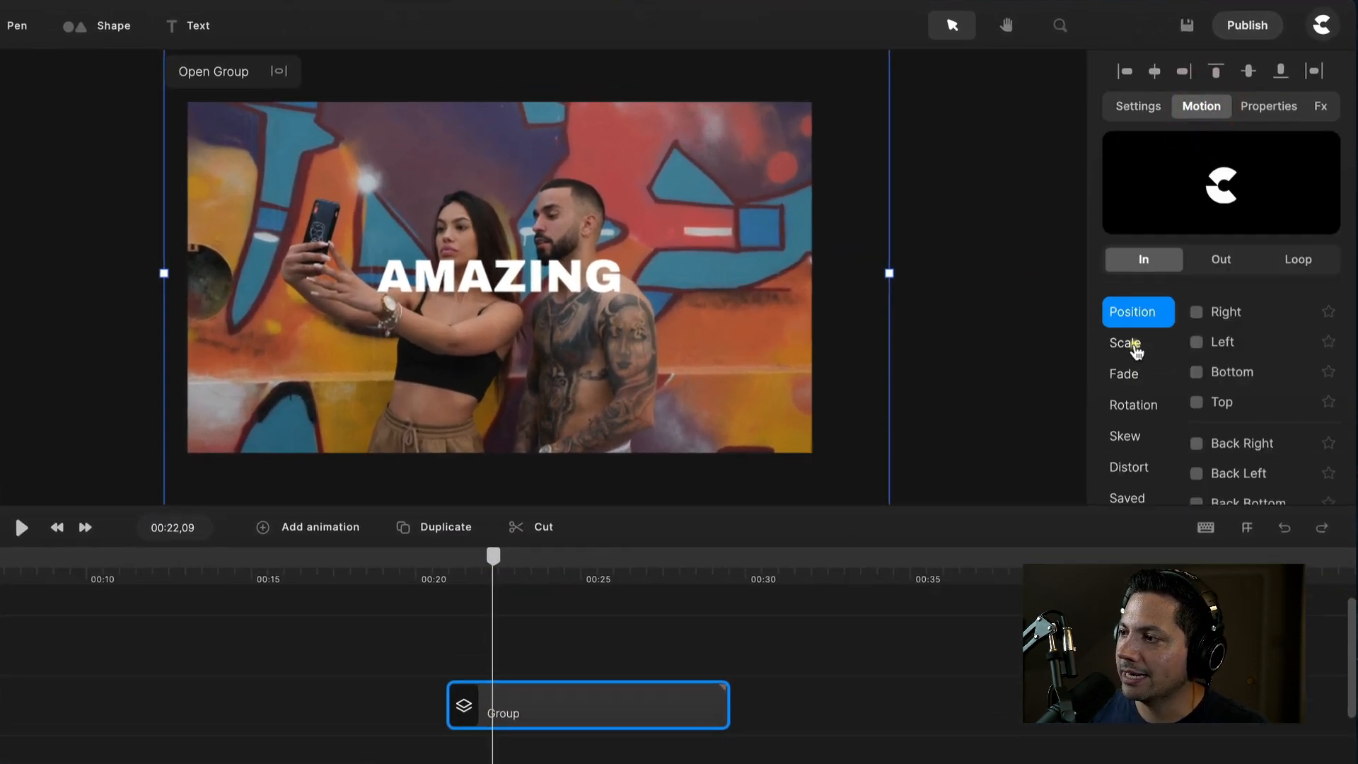
{"action": "left_click", "coordinate": [1135, 347]}
{"action": "left_click", "coordinate": [1197, 342]}
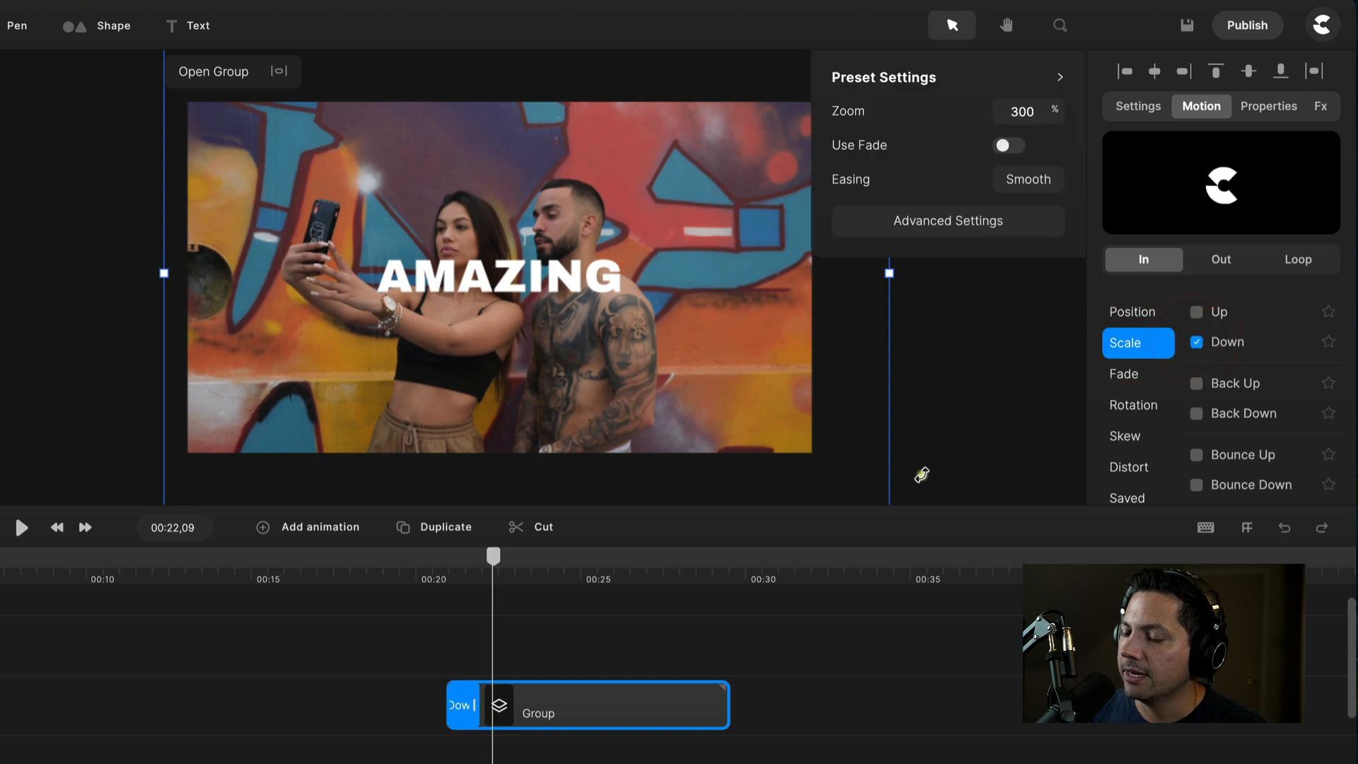
{"action": "left_click_drag", "start_coordinate": [493, 565], "coordinate": [444, 563]}
{"action": "key", "text": "space"}
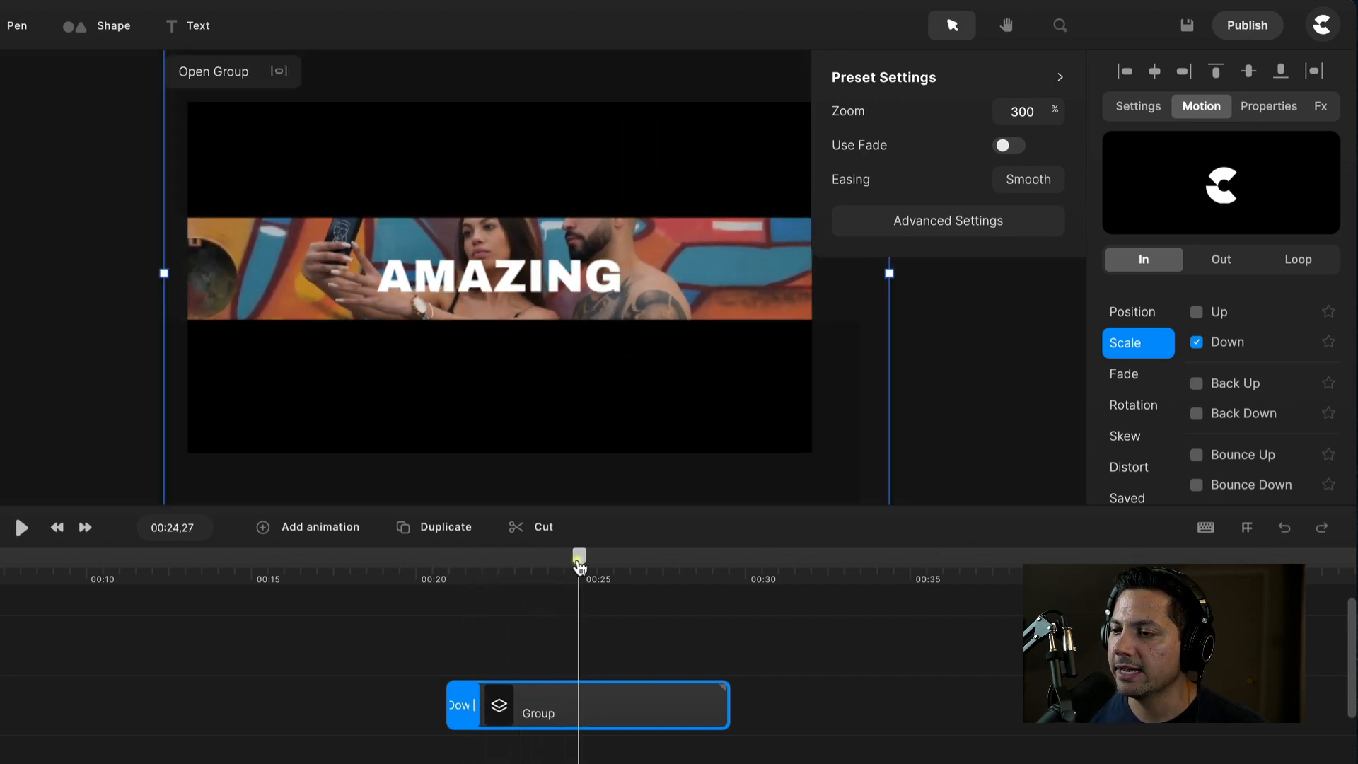
Add a Scale animation to the AMAZING group at 00:24,02, once the black bars have closed in.
{"action": "left_click_drag", "start_coordinate": [579, 559], "coordinate": [525, 564]}
{"action": "mouse_move", "coordinate": [545, 565]}
{"action": "left_mouse_down"}
{"action": "mouse_move", "coordinate": [521, 566]}
{"action": "mouse_move", "coordinate": [553, 581]}
{"action": "left_mouse_up"}
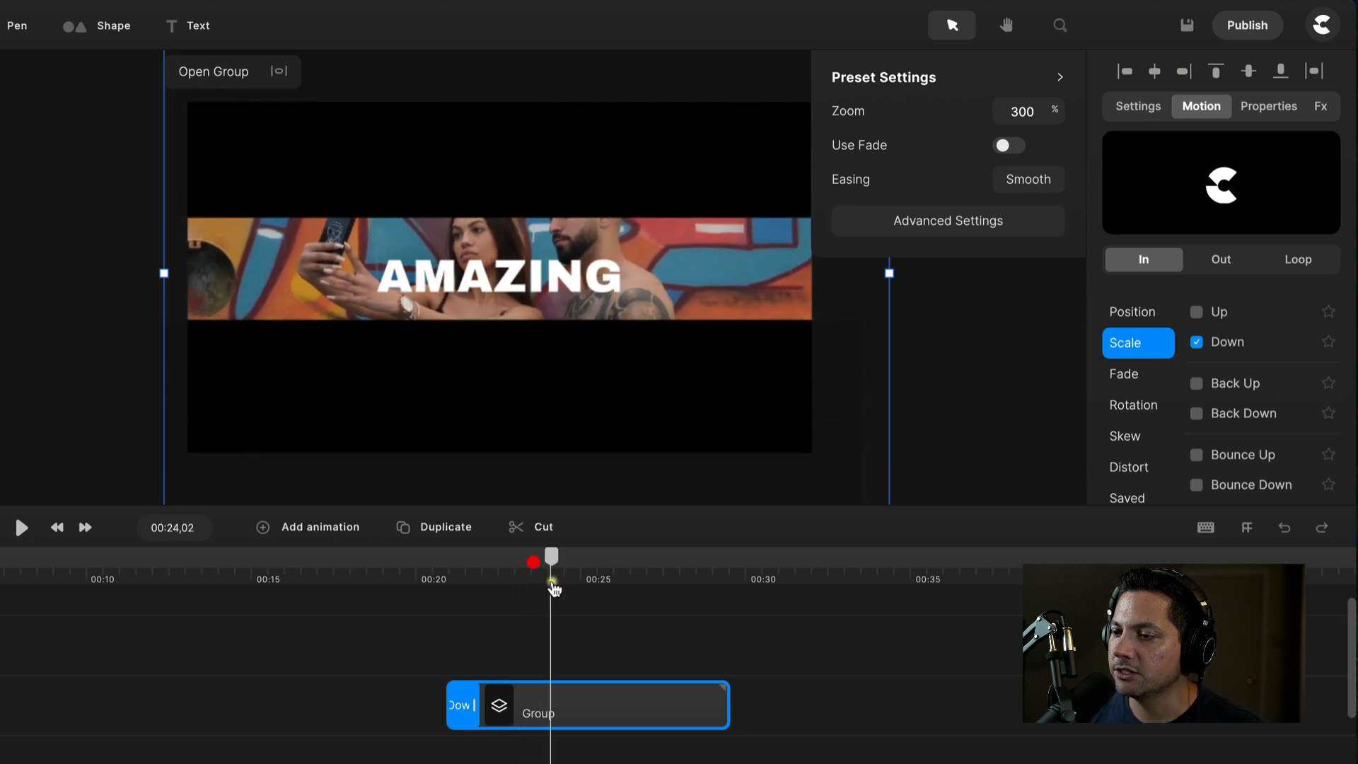
{"action": "right_click", "coordinate": [550, 706]}
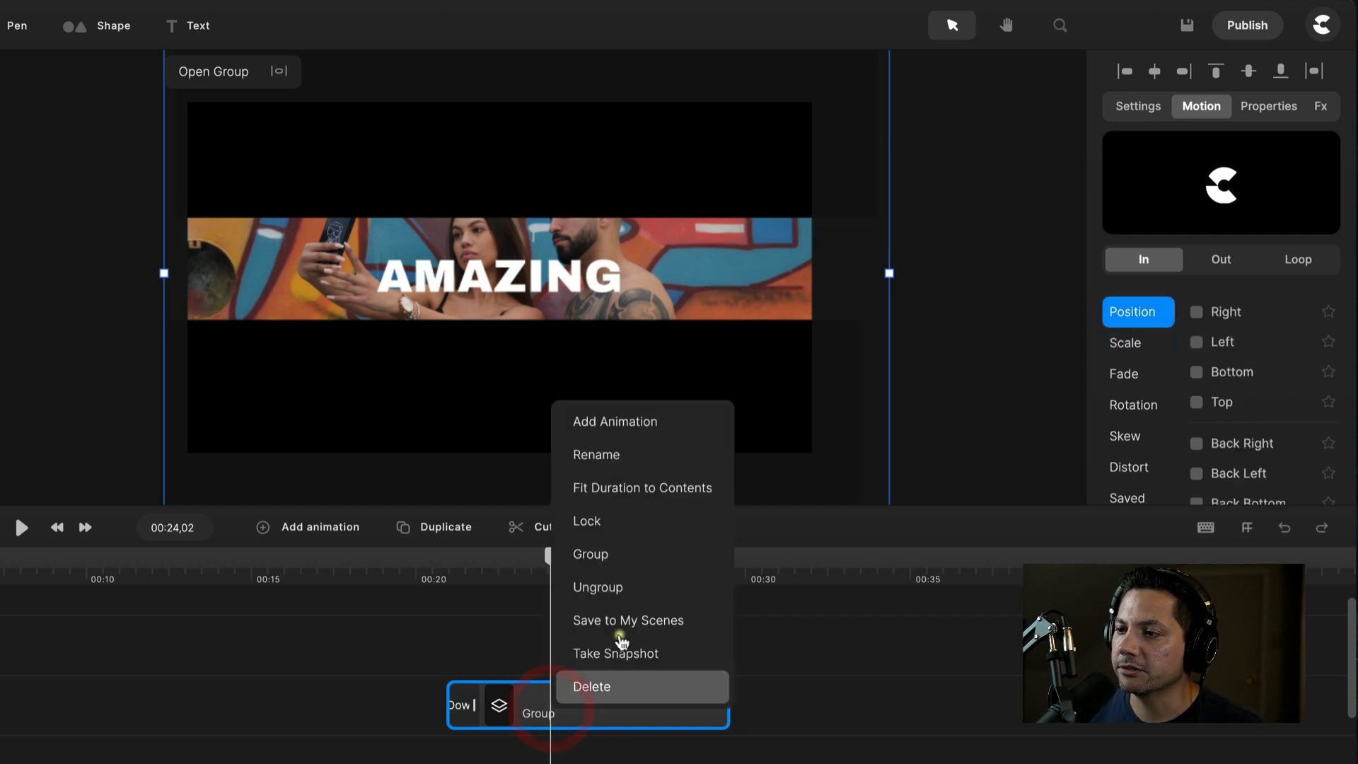
{"action": "left_click", "coordinate": [597, 428]}
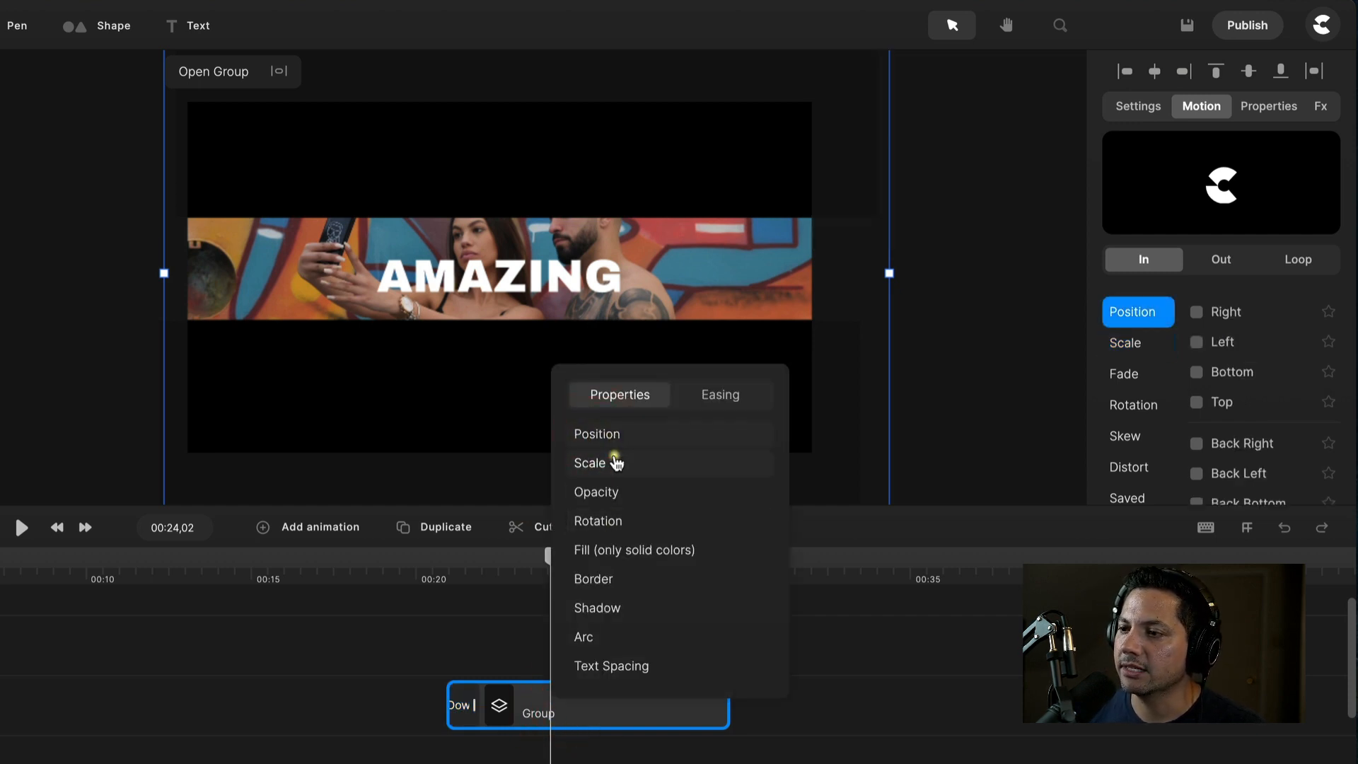
{"action": "left_click", "coordinate": [613, 461]}
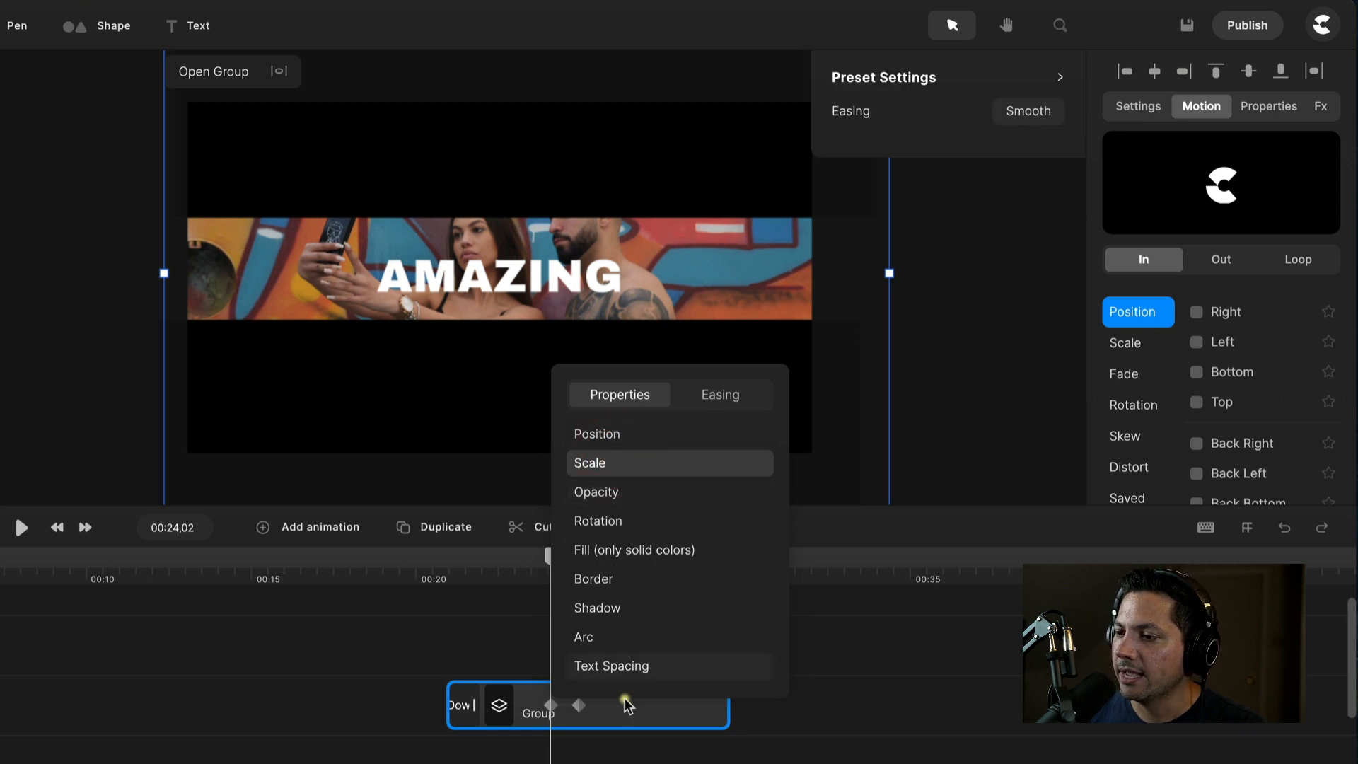
Set the AMAZING group's scale to 100% at the first keyframe of the Scale animation.
{"action": "left_click", "coordinate": [608, 720]}
{"action": "left_click", "coordinate": [545, 709]}
{"action": "left_click", "coordinate": [549, 747]}
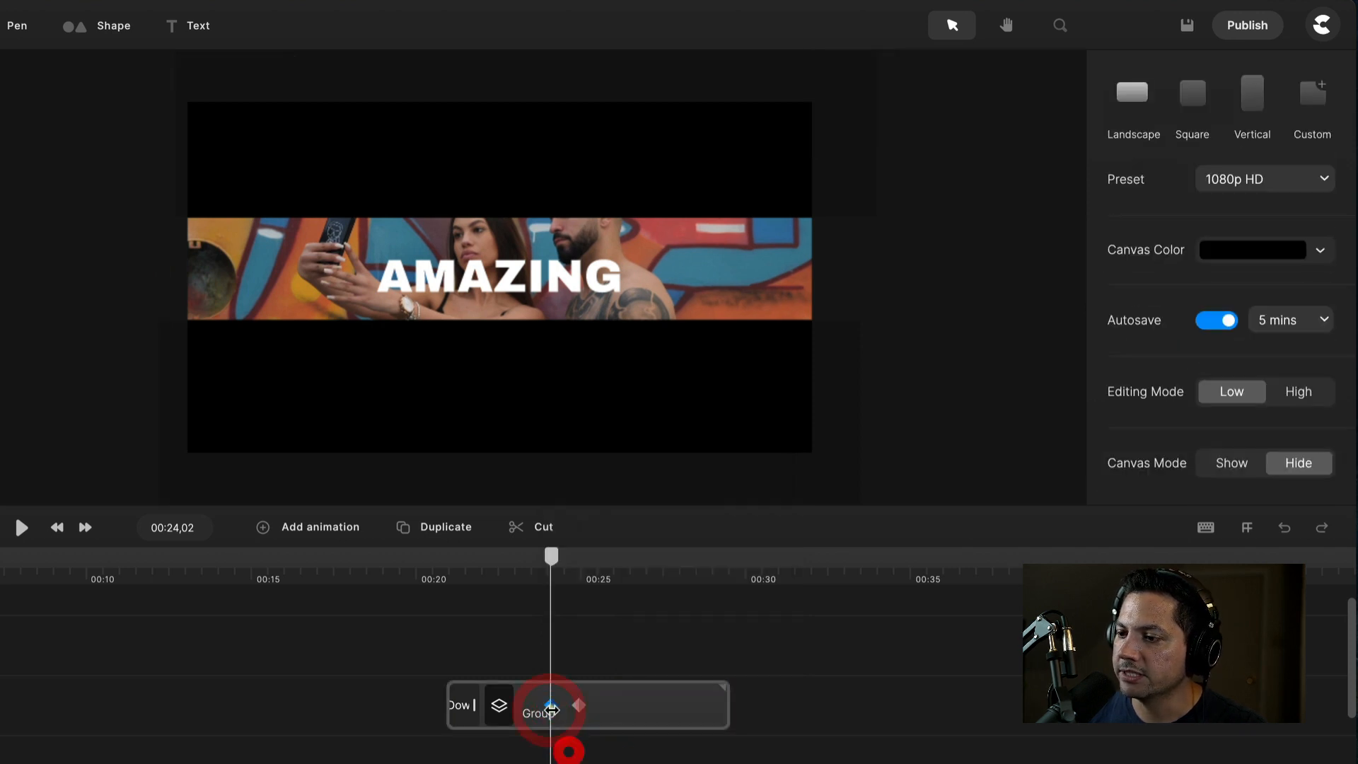
{"action": "left_click", "coordinate": [548, 706]}
{"action": "left_click", "coordinate": [551, 704]}
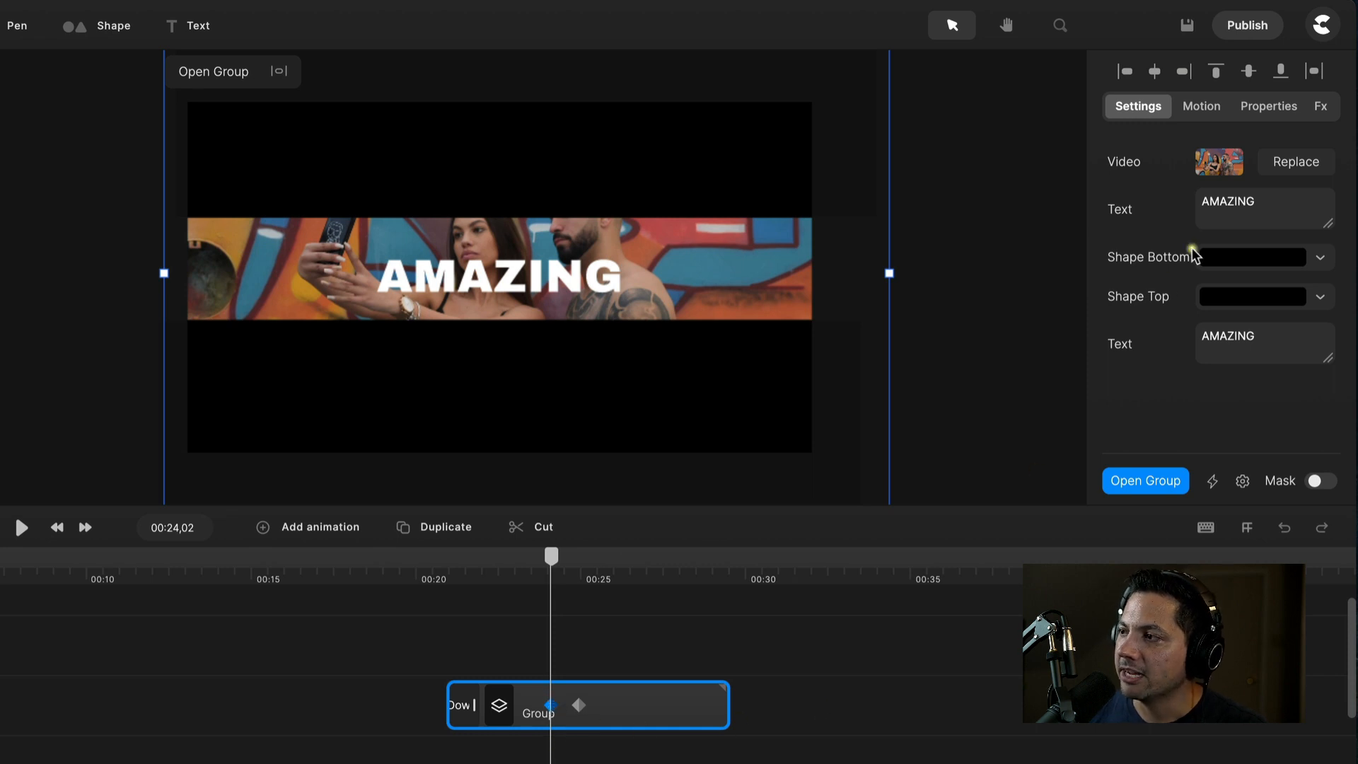
{"action": "left_click", "coordinate": [1241, 106]}
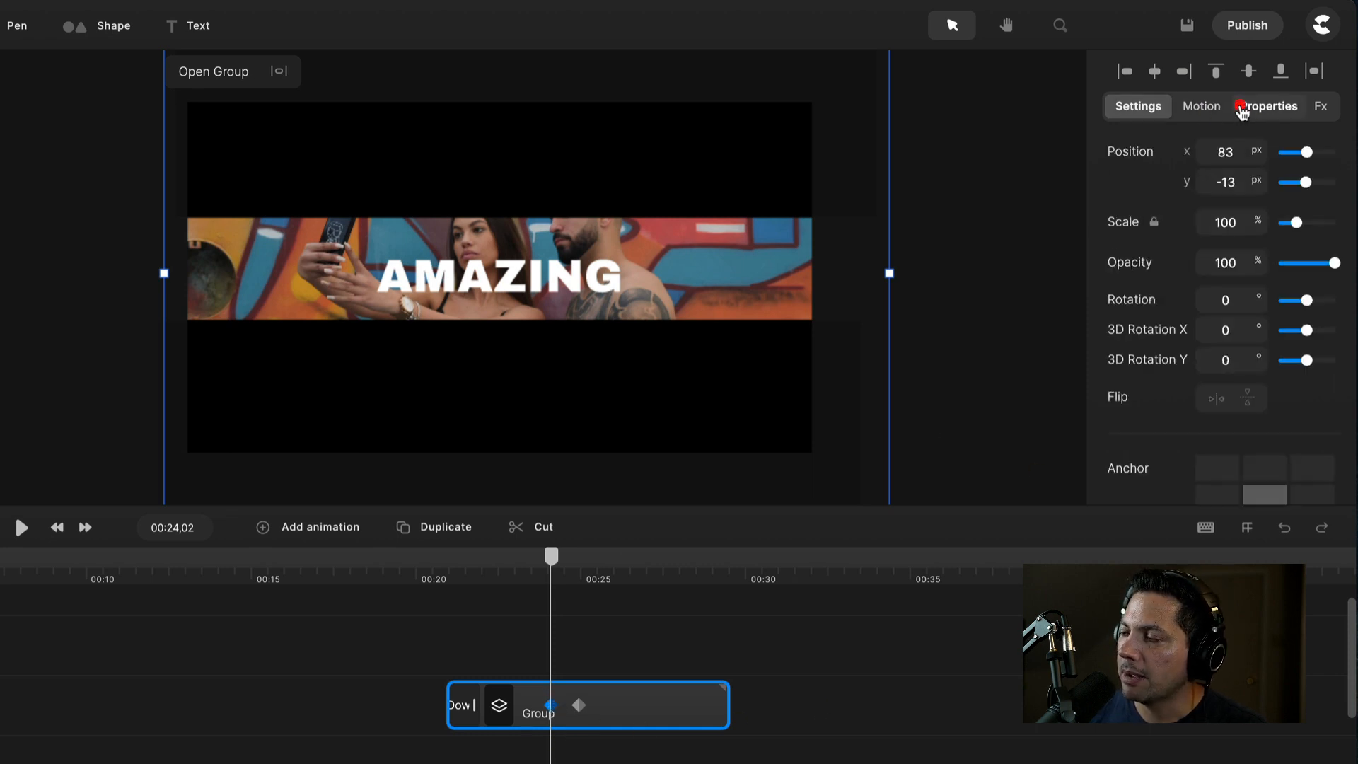
{"action": "double_click", "coordinate": [1233, 225]}
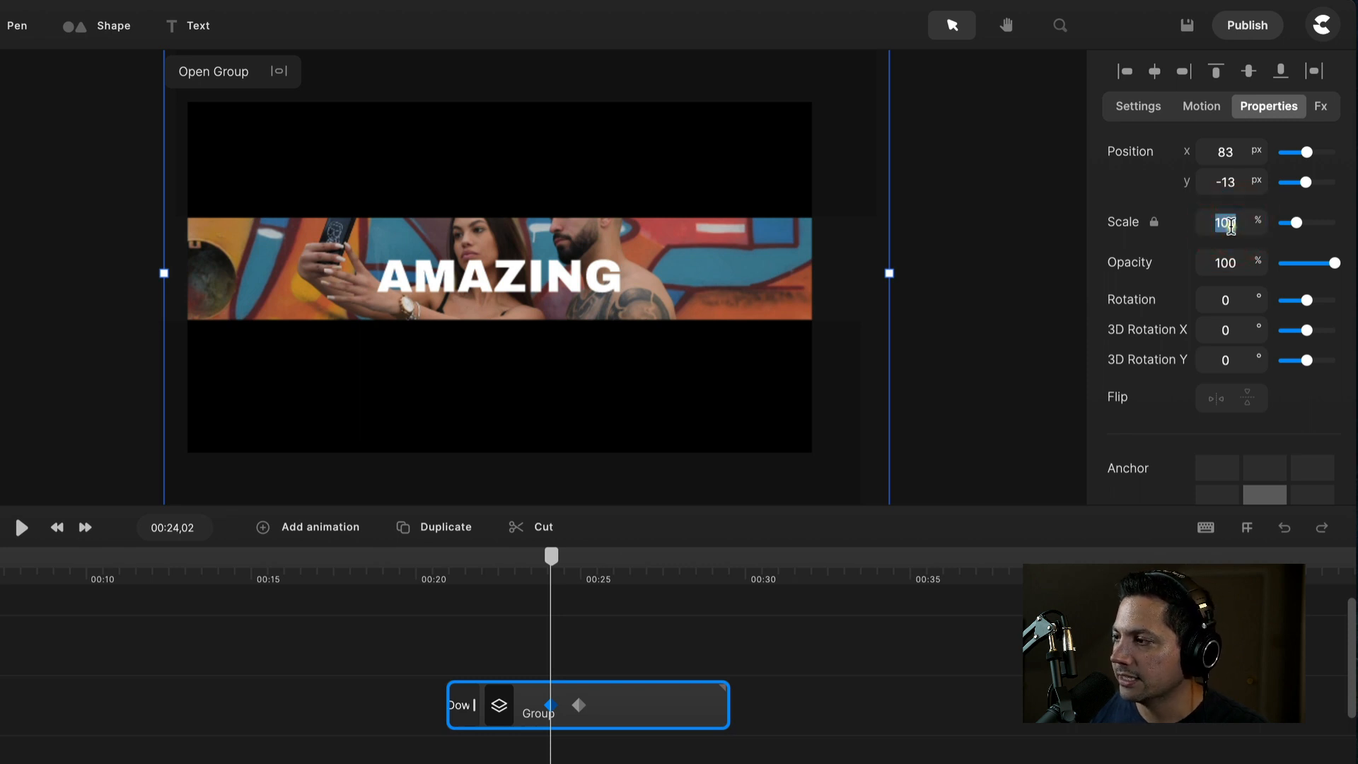
{"action": "type", "text": "10"}
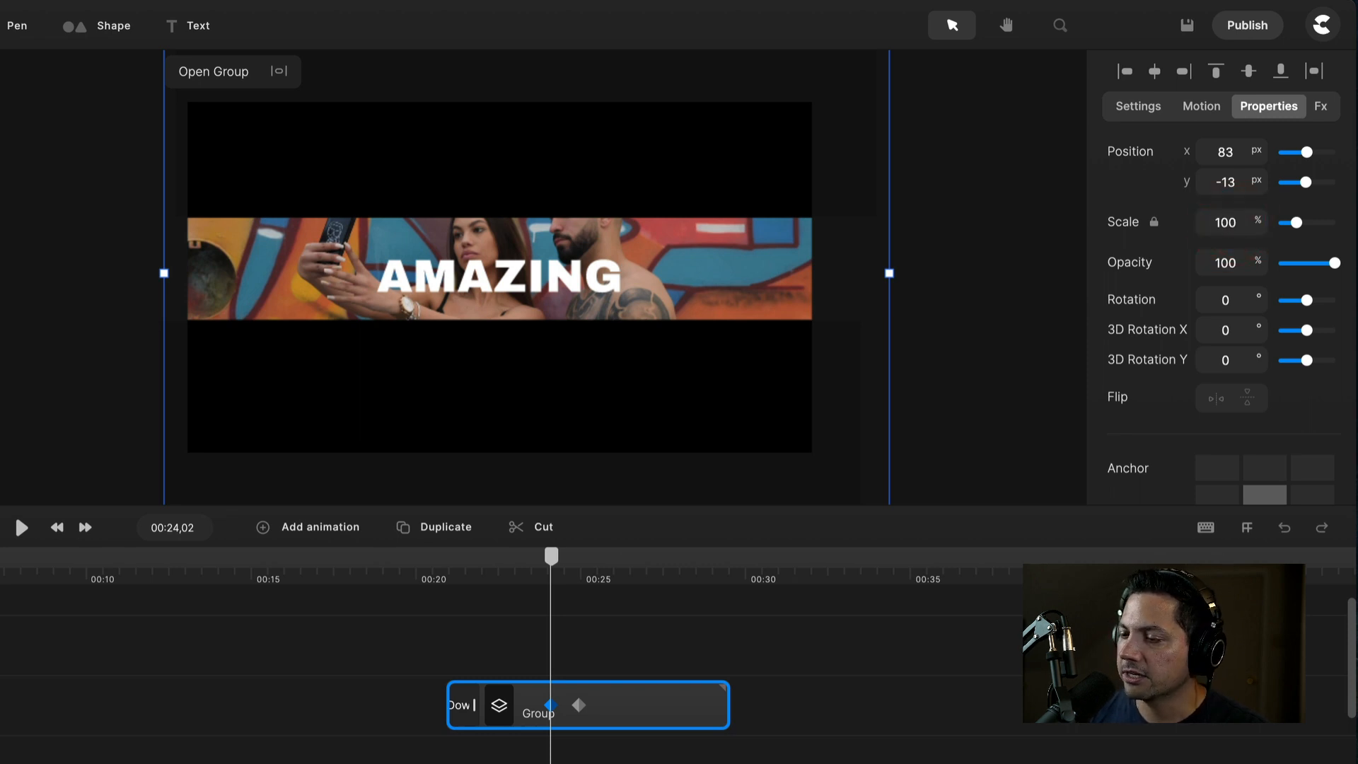
Set the AMAZING group's scale to 154% at the second keyframe of the Scale animation.
{"action": "left_click", "coordinate": [582, 707]}
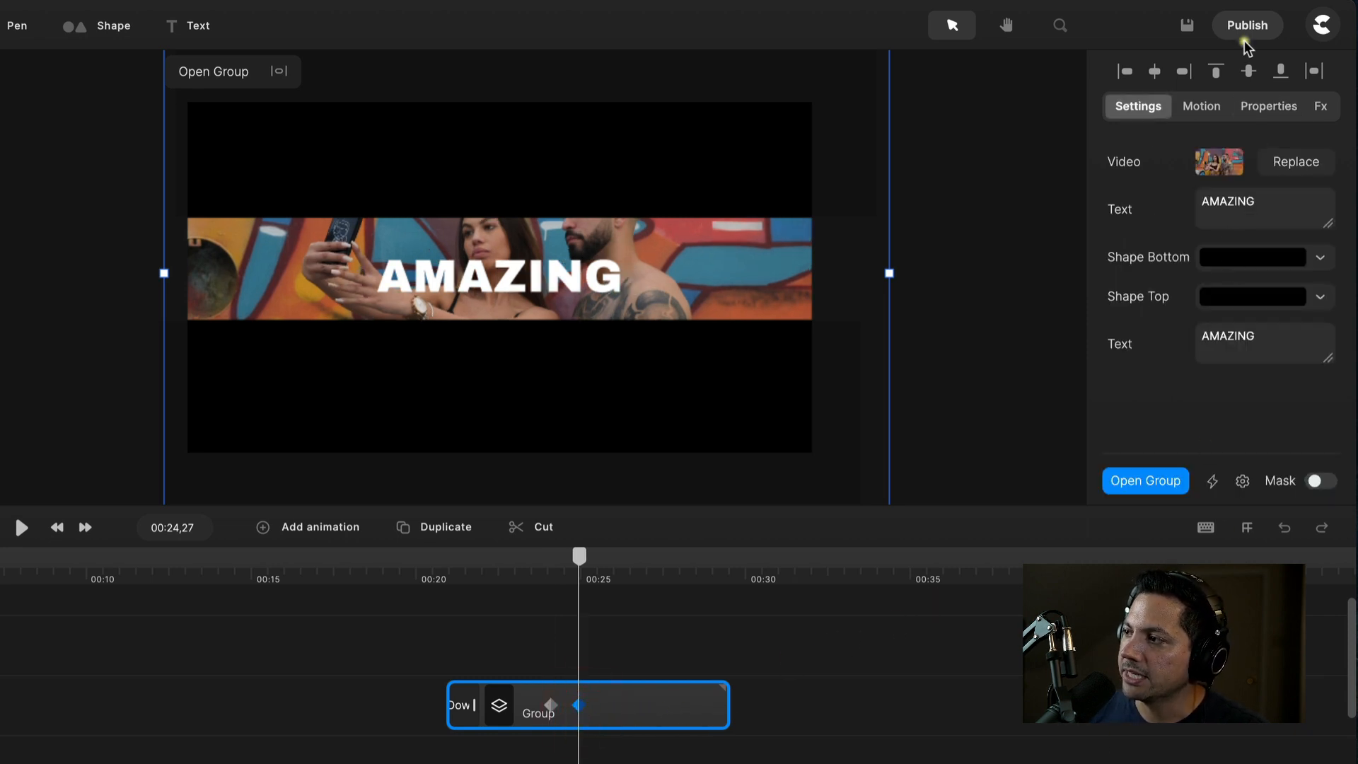
{"action": "left_click", "coordinate": [1269, 106]}
{"action": "left_click", "coordinate": [1239, 260]}
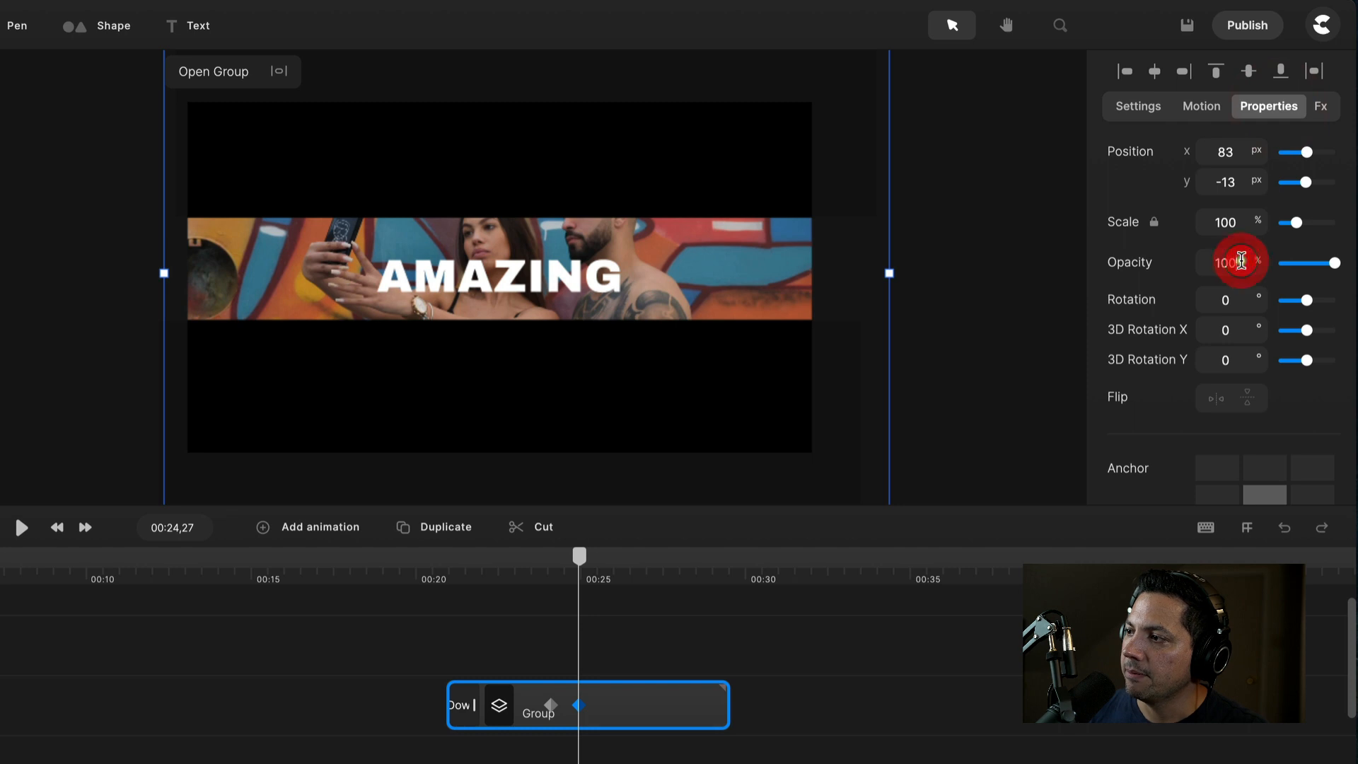
{"action": "double_click", "coordinate": [1232, 214]}
{"action": "type", "text": "154"}
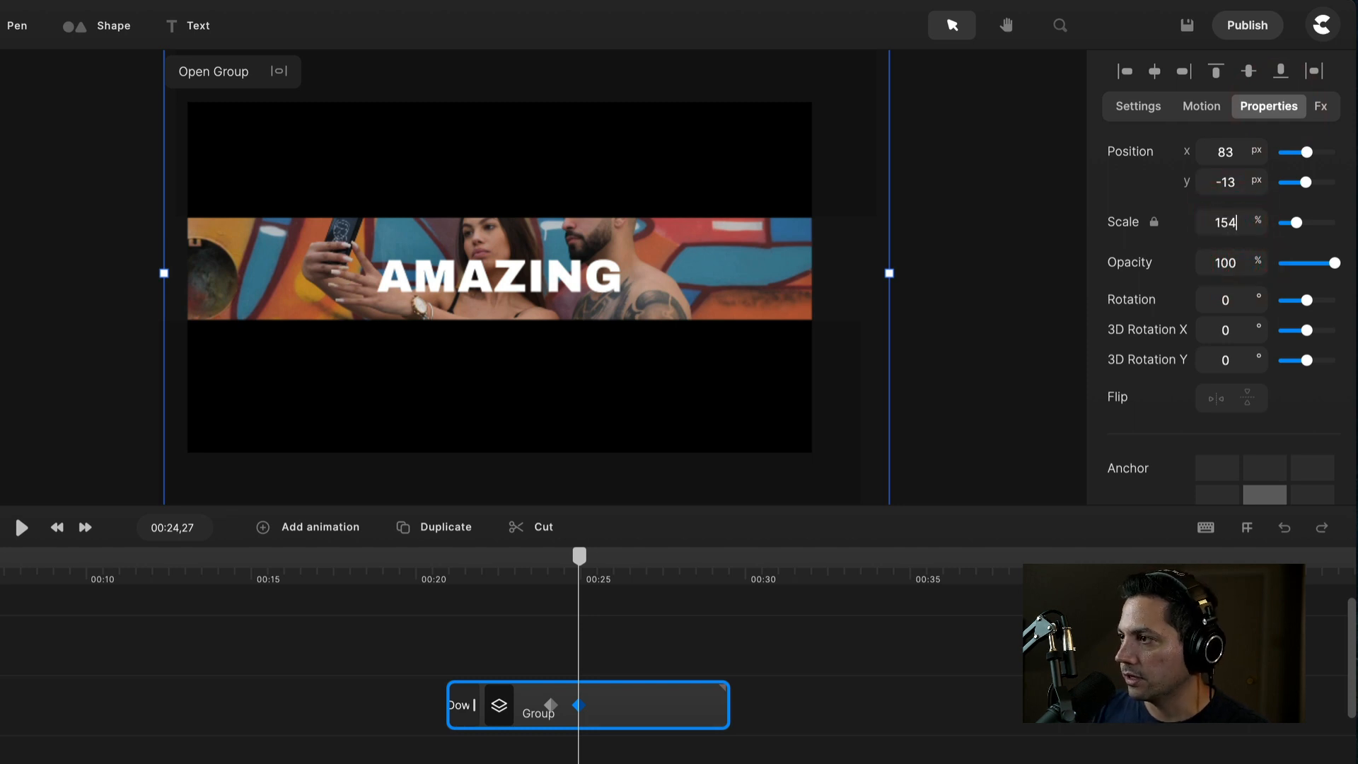
{"action": "key", "text": "Return"}
{"action": "left_click", "coordinate": [767, 476]}
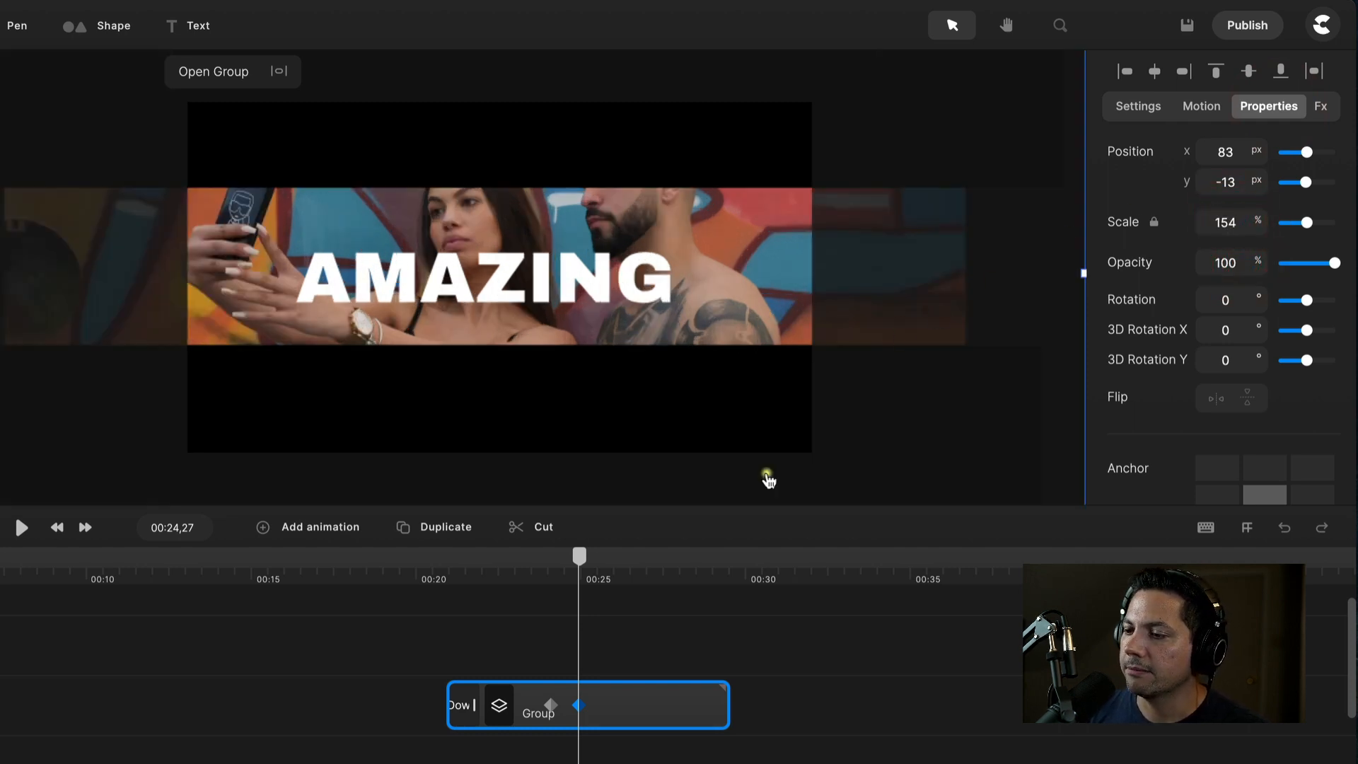
Play the AMAZING group from 00:23,08 through the scale-up and into the video-filled text.
{"action": "left_click_drag", "start_coordinate": [564, 571], "coordinate": [524, 574]}
{"action": "key", "text": "space"}
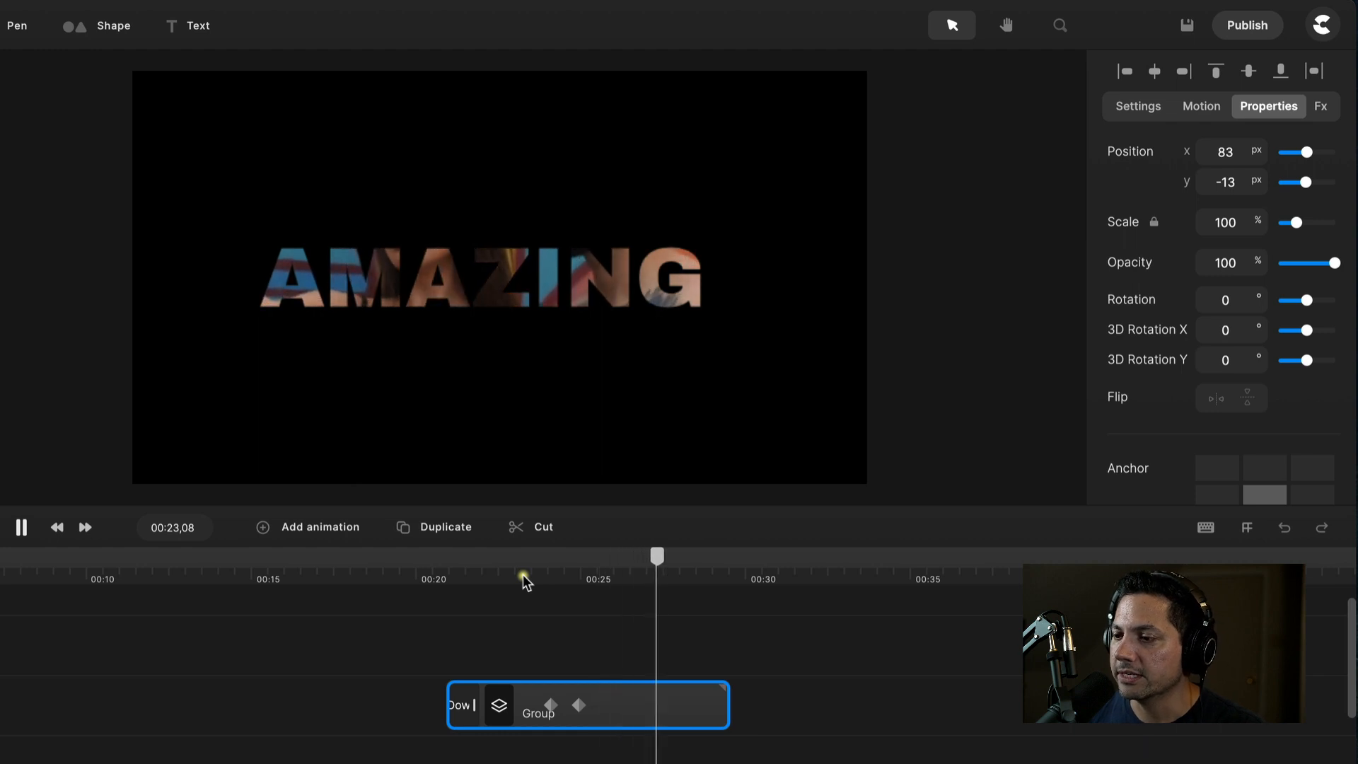
{"action": "key", "text": "space"}
Move the AMAZING group earlier on the timeline so that it starts where the Text Group clip ends.
{"action": "scroll", "coordinate": [526, 736], "scroll_direction": "down", "scroll_amount": 2}
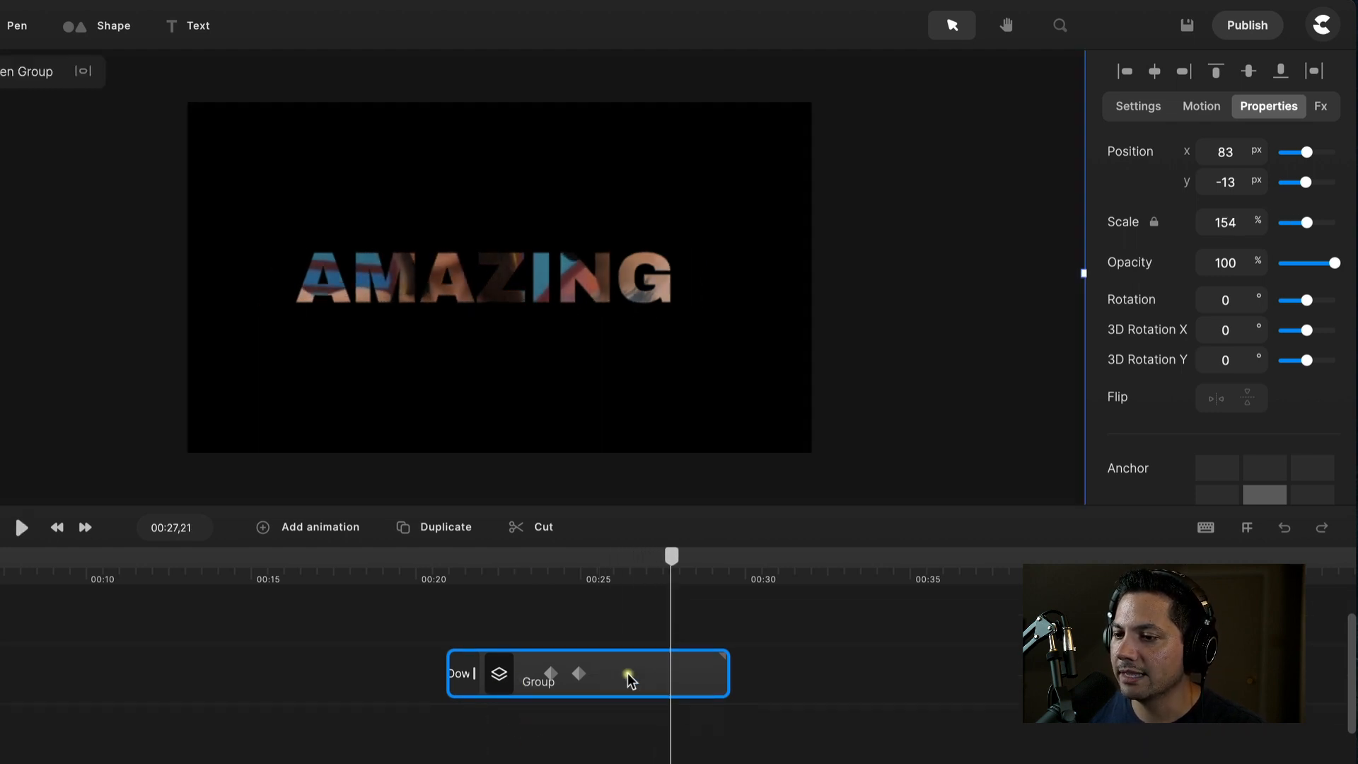
{"action": "left_click_drag", "start_coordinate": [627, 673], "coordinate": [520, 689]}
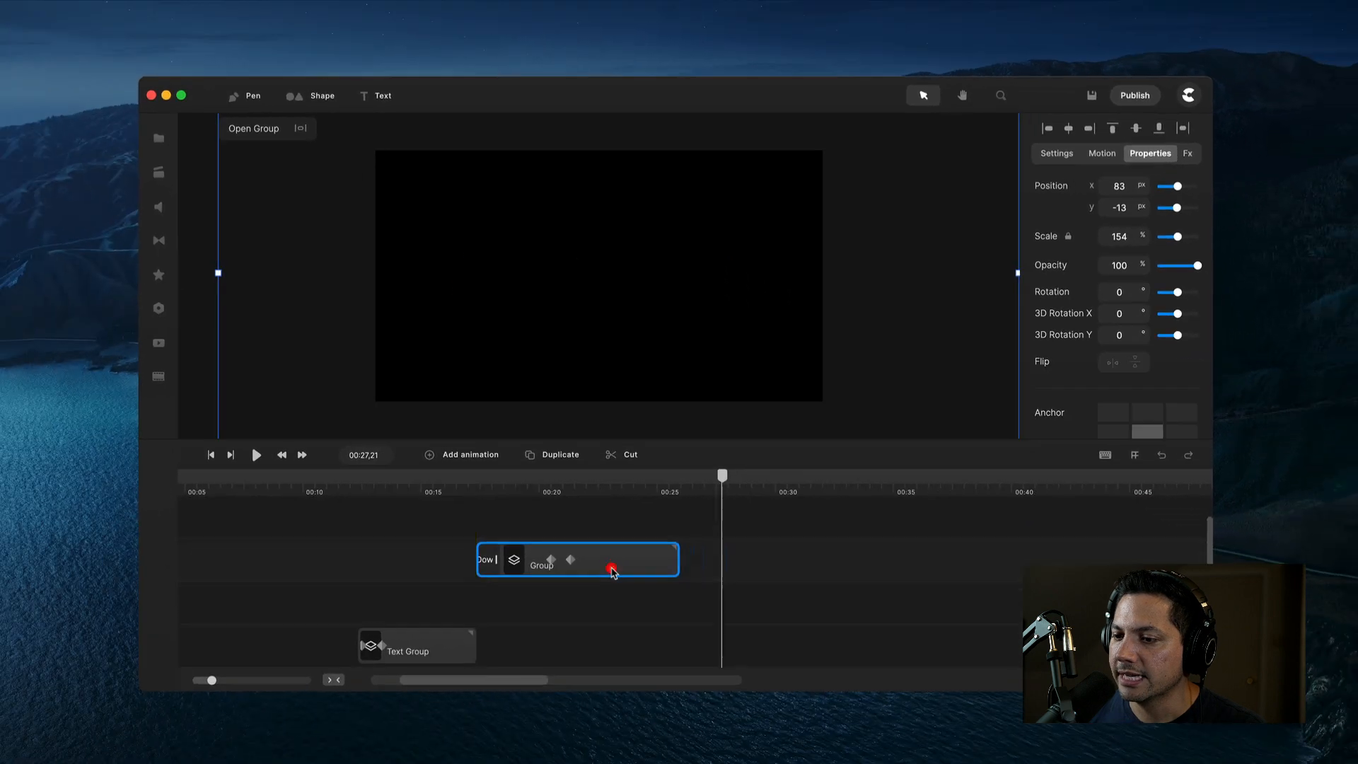
{"action": "scroll", "coordinate": [536, 606], "scroll_direction": "down", "scroll_amount": 1}
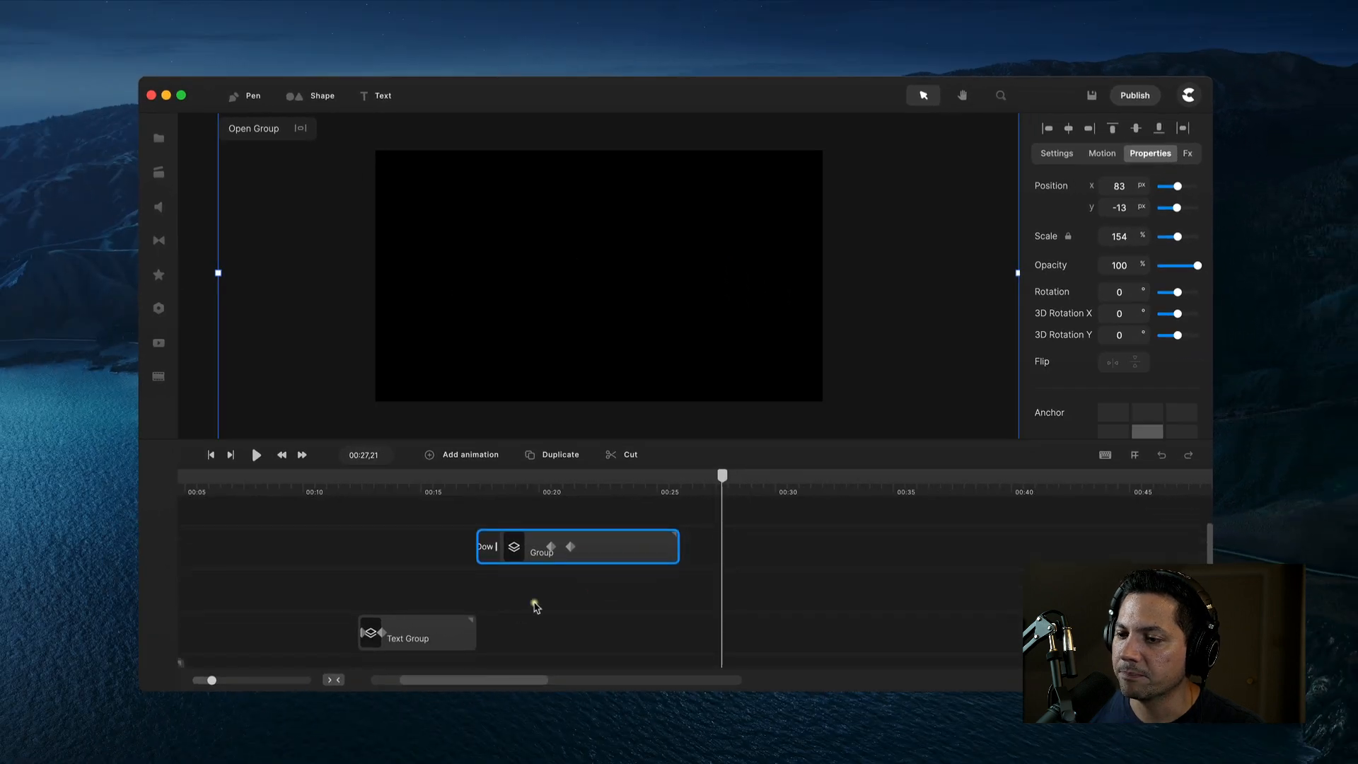
{"action": "left_click", "coordinate": [628, 548]}
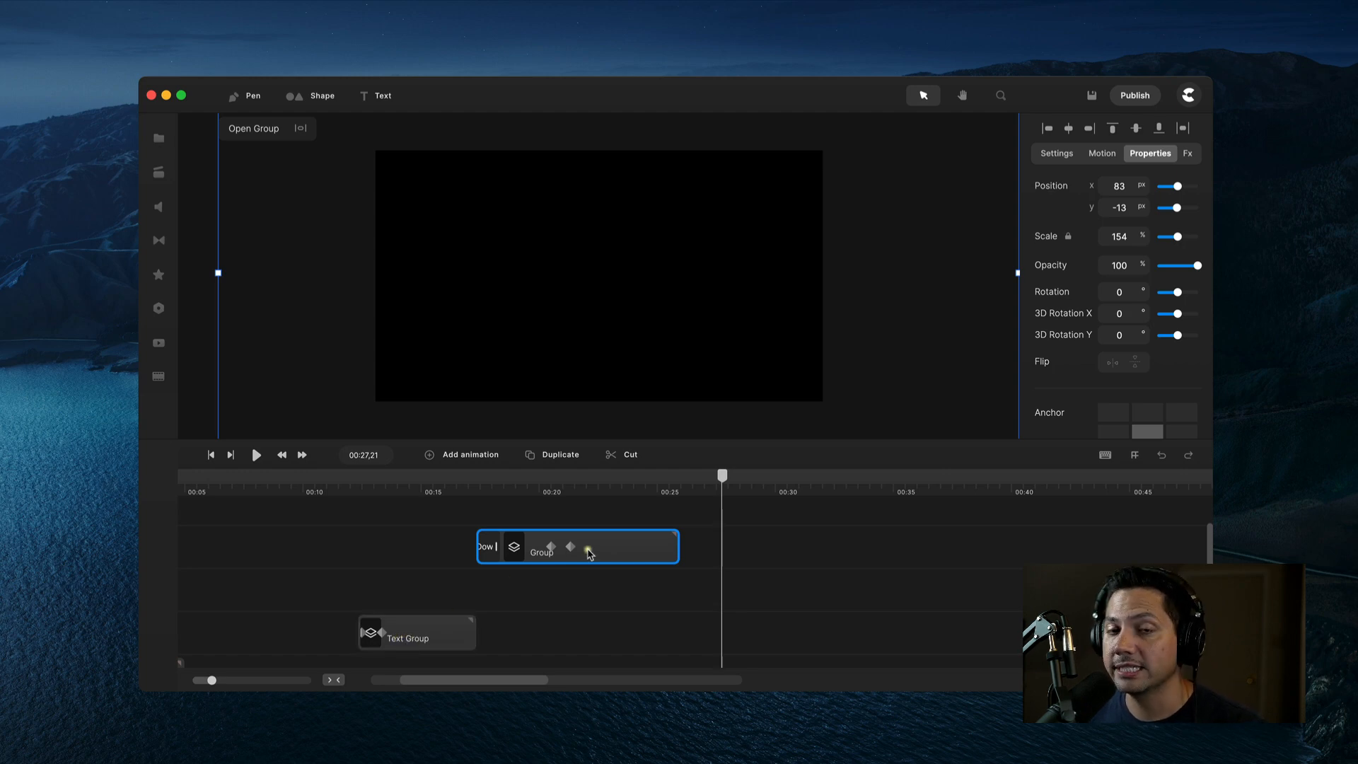
Wrap the FAST Text Group clip in a new group and rename it Master Text.
{"action": "left_click", "coordinate": [418, 640]}
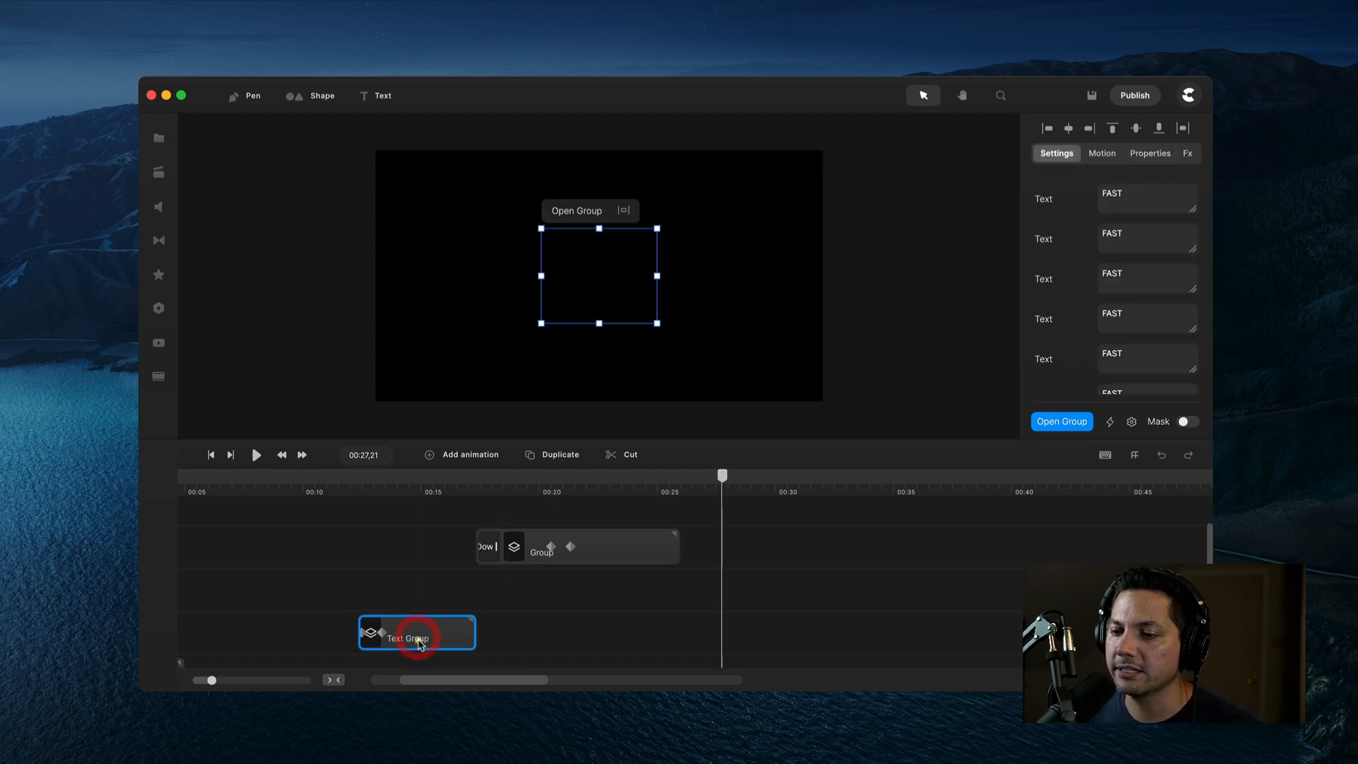
{"action": "right_click", "coordinate": [418, 640]}
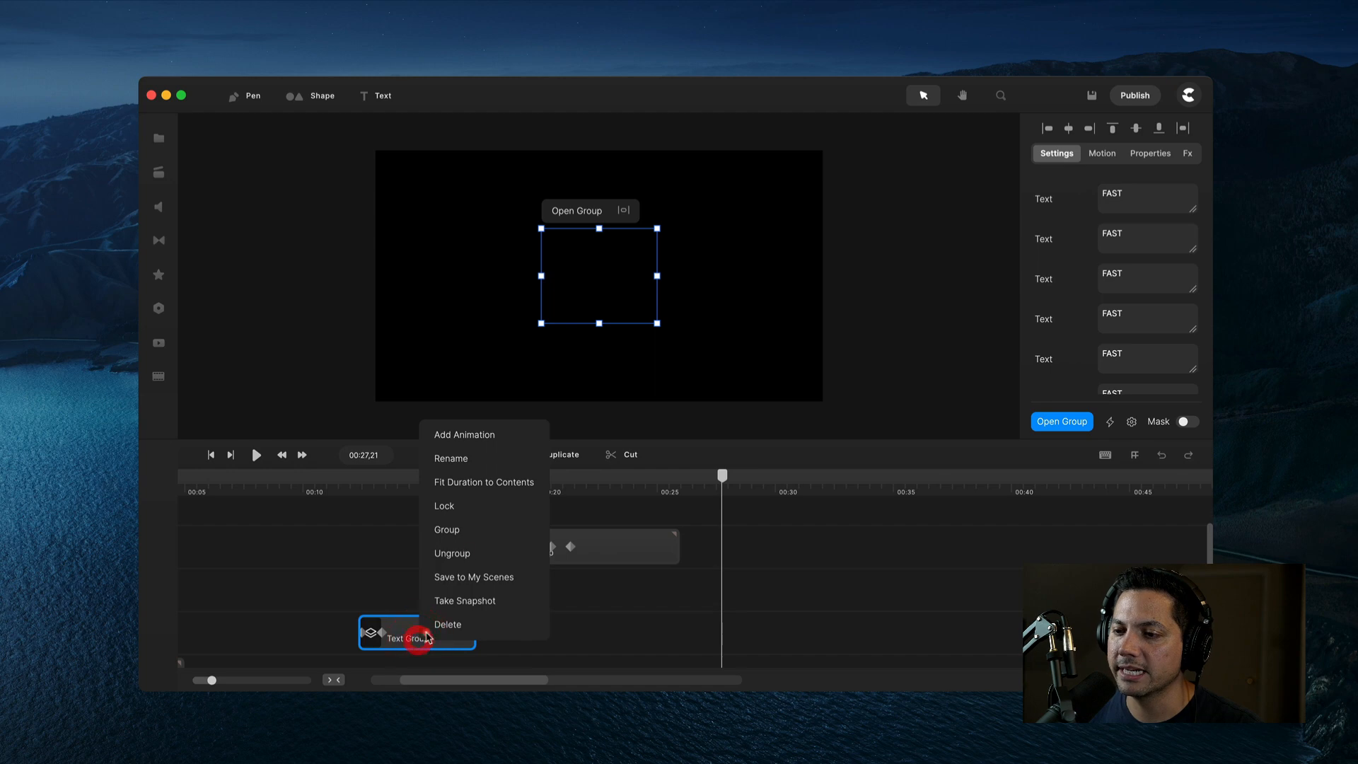
{"action": "left_click", "coordinate": [475, 526]}
{"action": "right_click", "coordinate": [421, 627]}
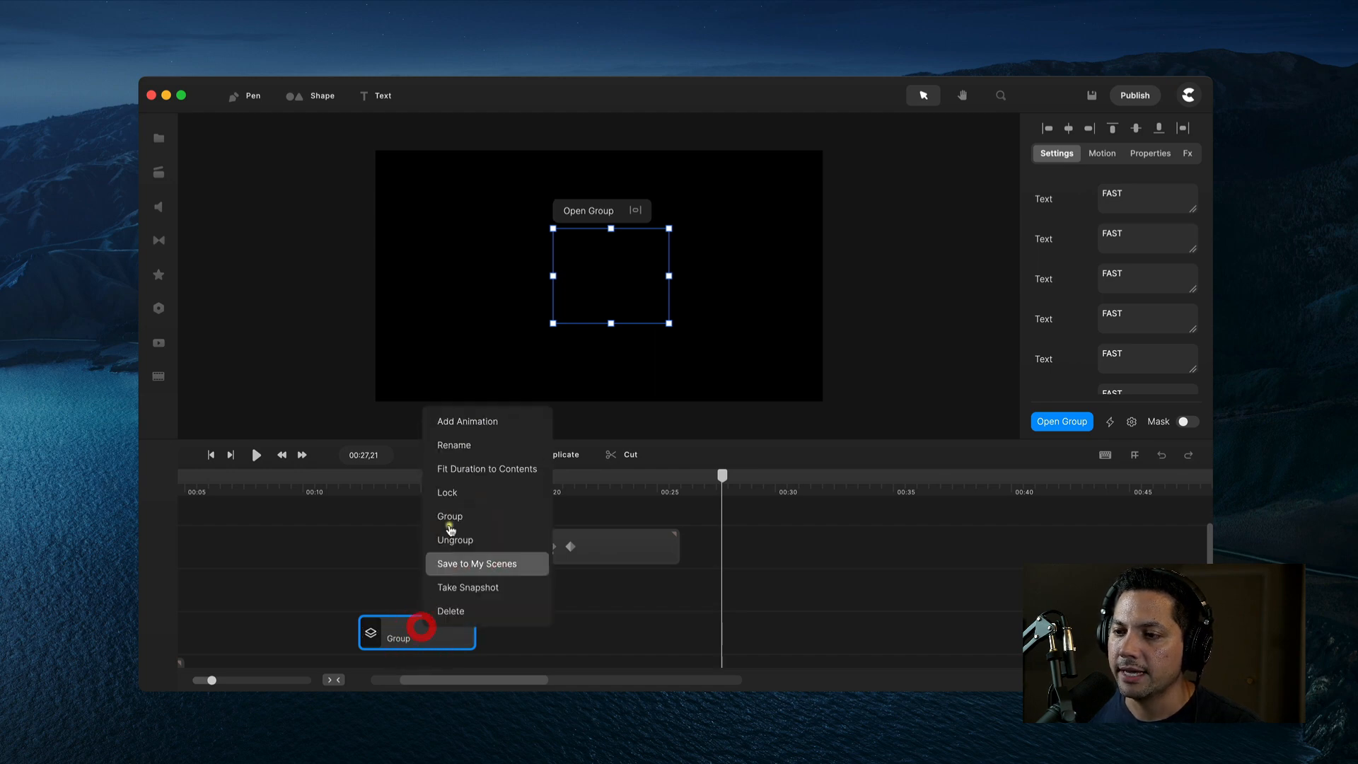
{"action": "left_click", "coordinate": [455, 445]}
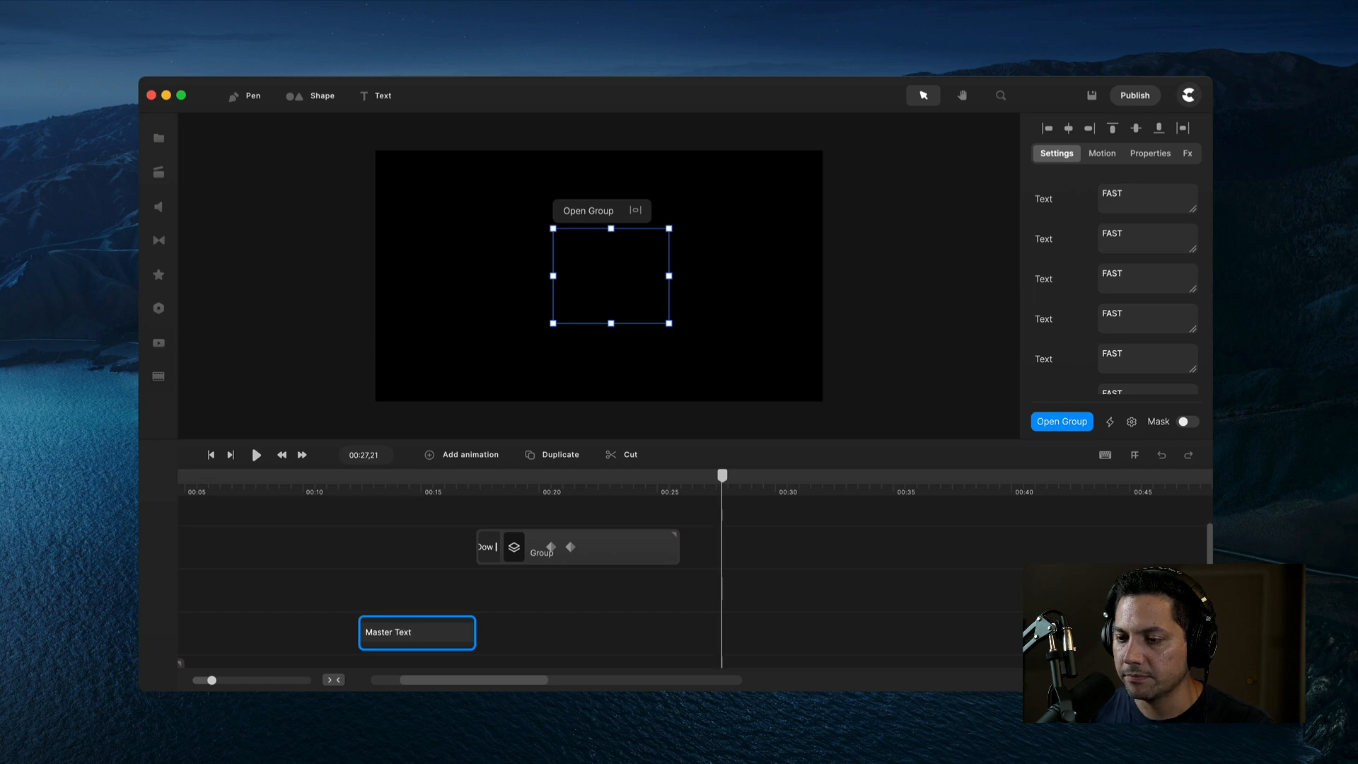
{"action": "key", "text": "Return"}
Wrap the animated AMAZING group clip in a new outer group.
{"action": "left_click", "coordinate": [640, 544]}
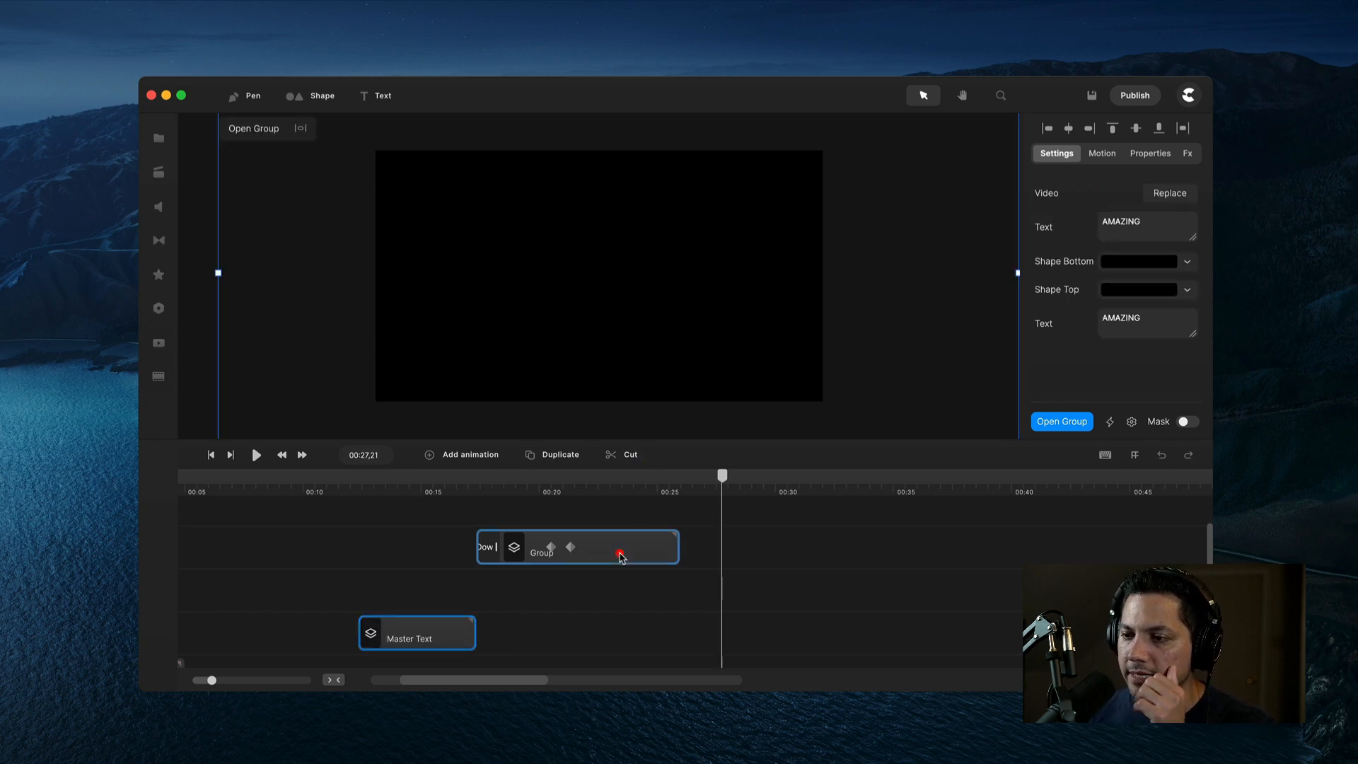
{"action": "right_click", "coordinate": [594, 549]}
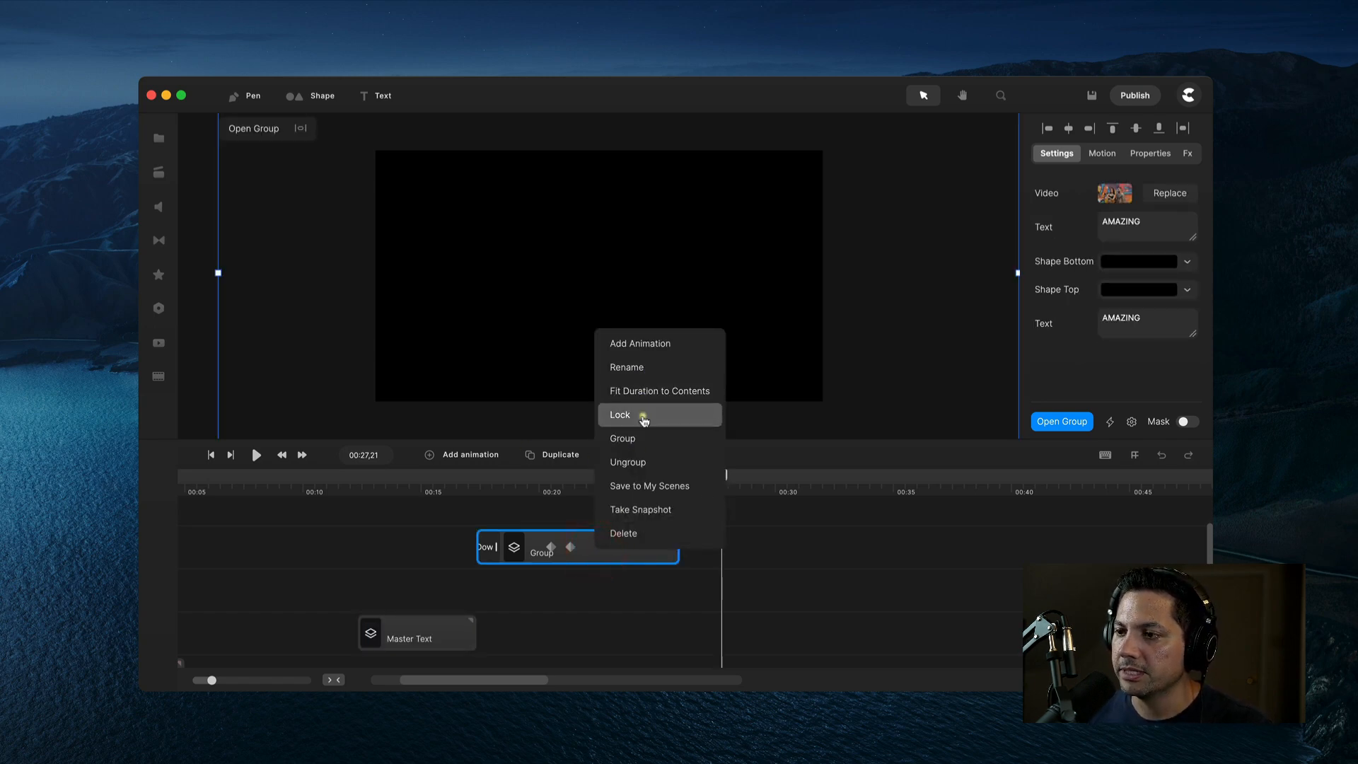
{"action": "left_click", "coordinate": [643, 439]}
Rename the outer AMAZING group as Amazing Group.
{"action": "right_click", "coordinate": [550, 543]}
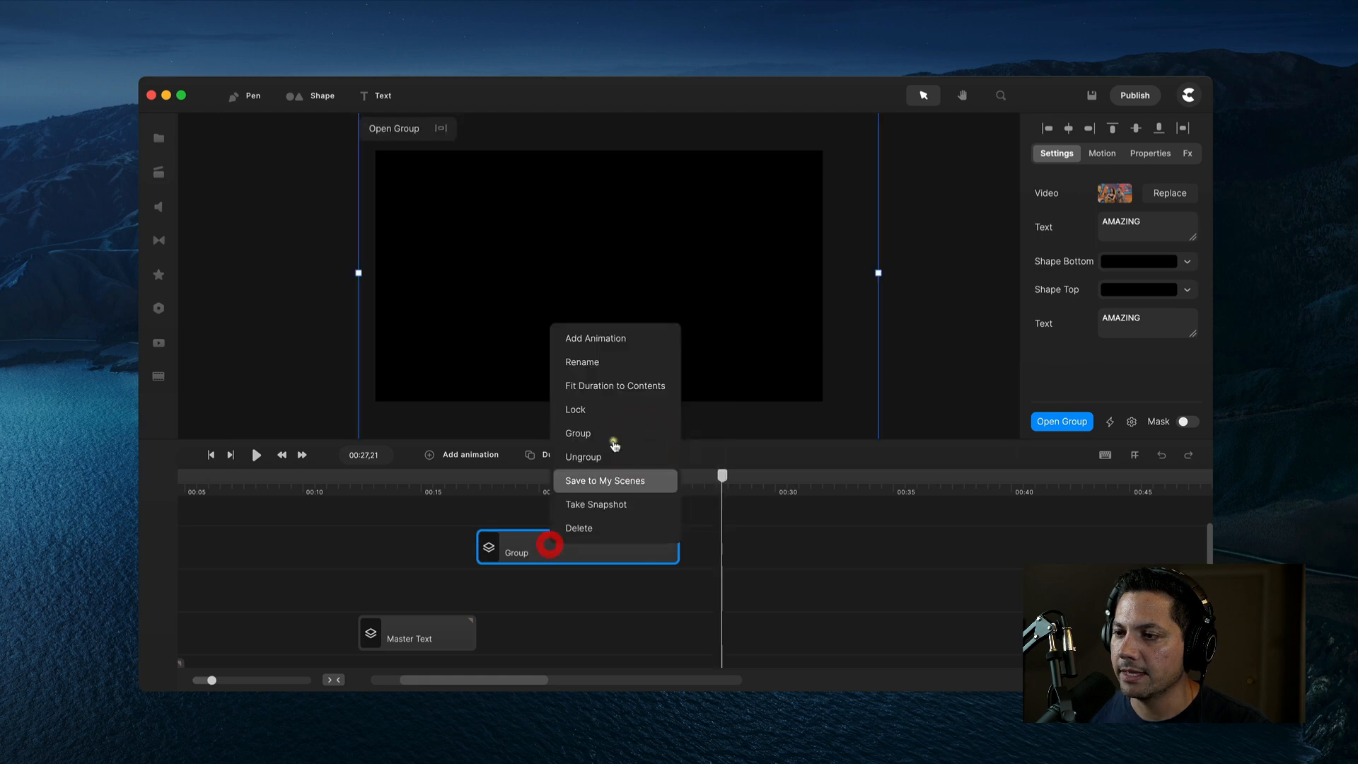
{"action": "left_click", "coordinate": [610, 361]}
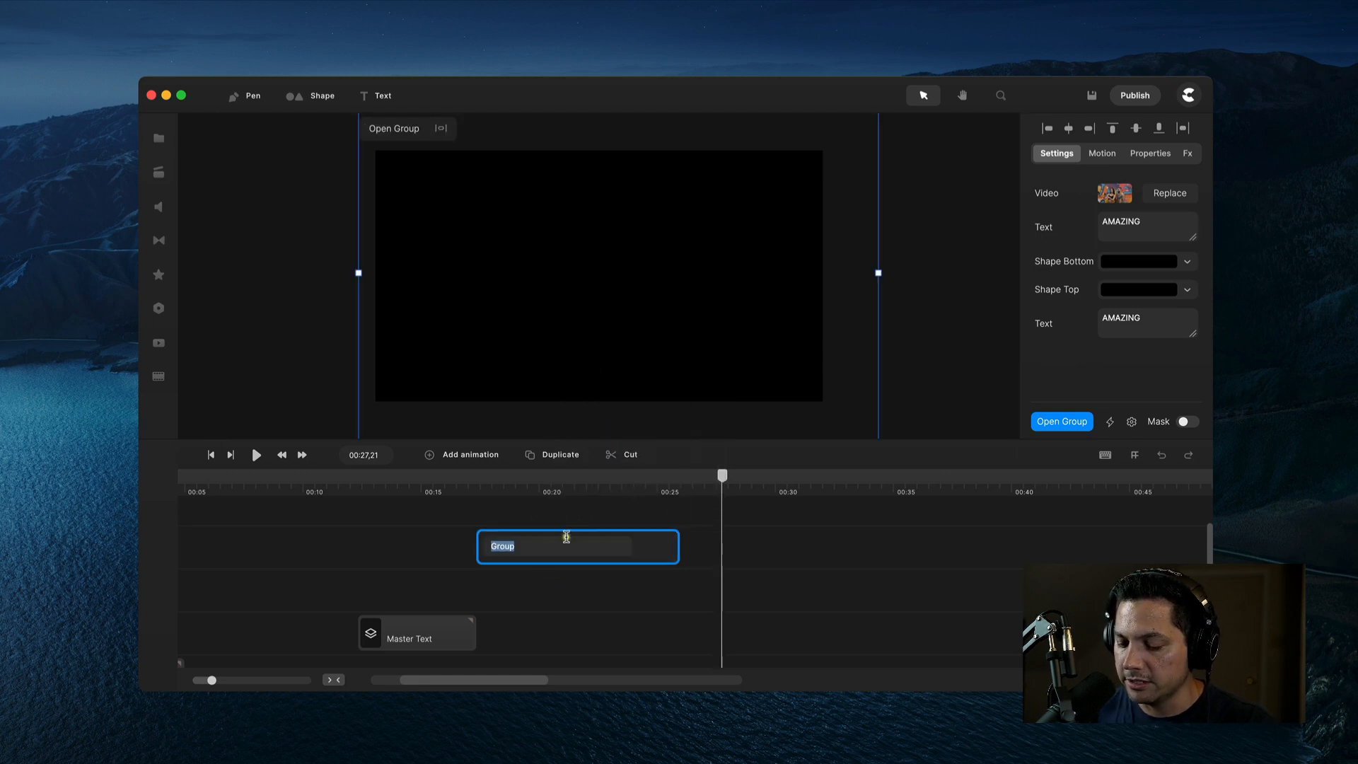
{"action": "left_click", "coordinate": [548, 495]}
{"action": "left_click", "coordinate": [546, 495]}
{"action": "right_click", "coordinate": [554, 553]}
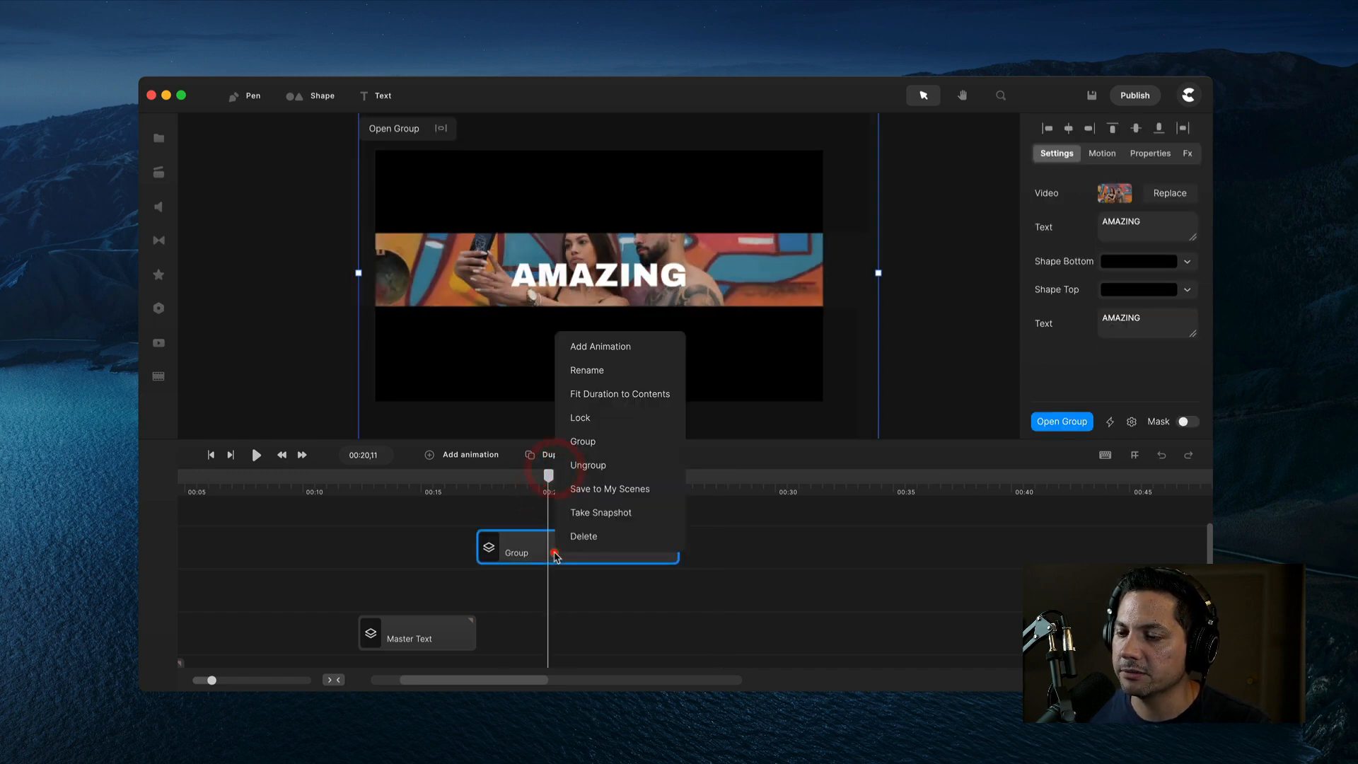
{"action": "left_click", "coordinate": [607, 371]}
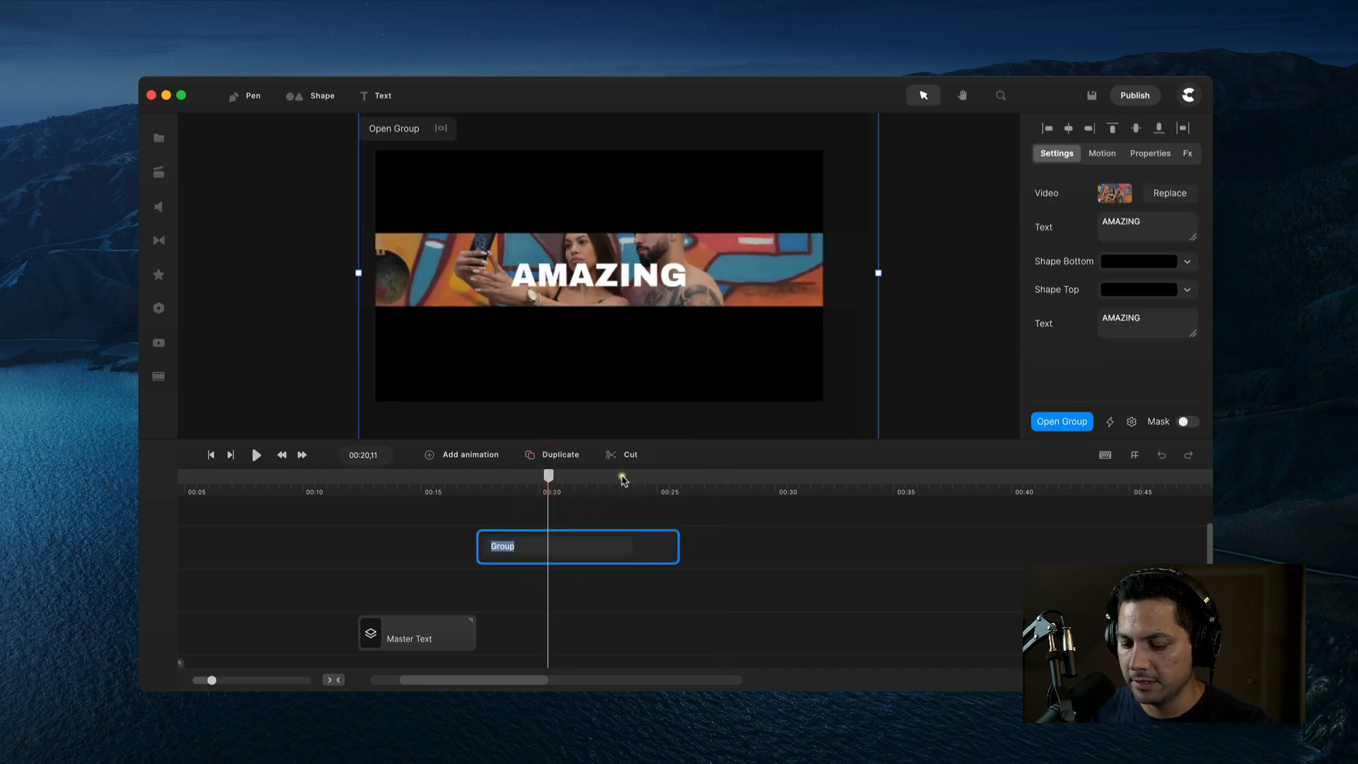
{"action": "type", "text": "Amazing"}
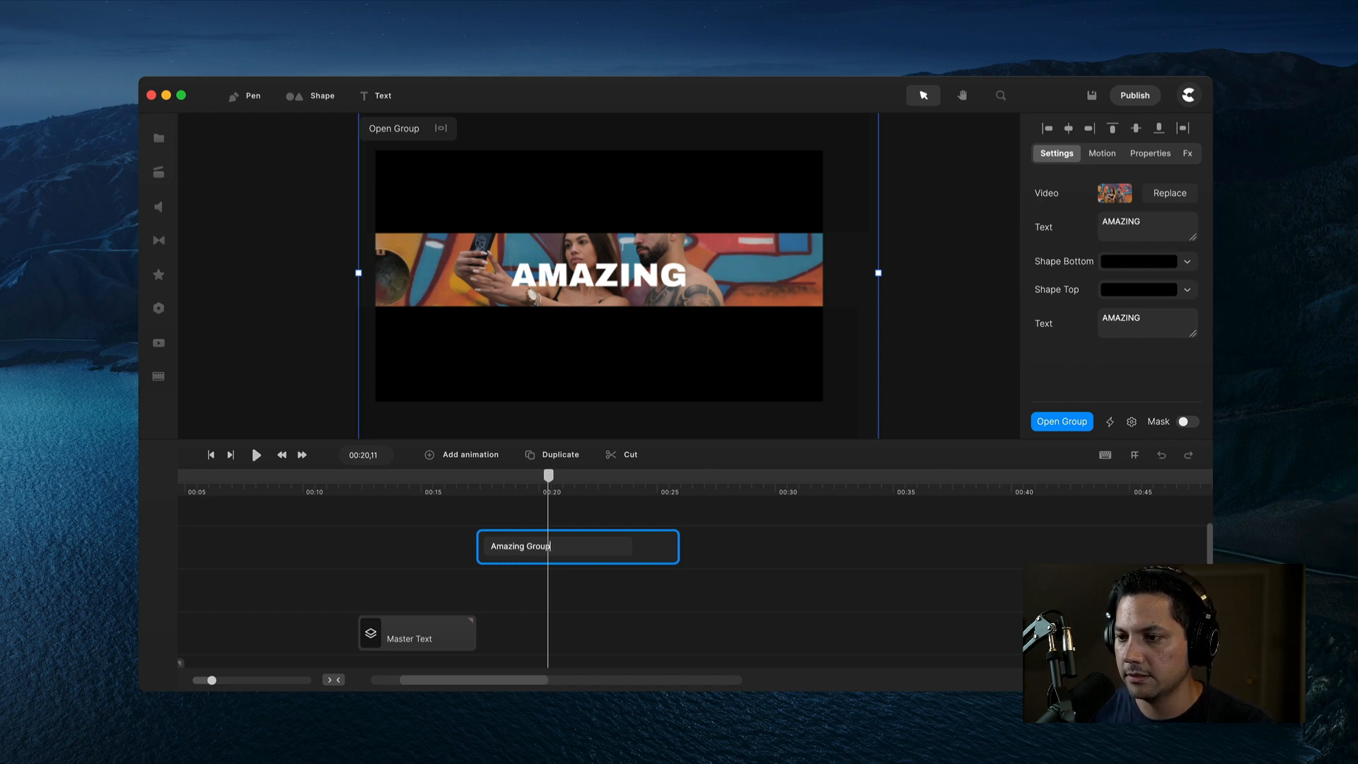
{"action": "key", "text": "Return"}
{"action": "mouse_move", "coordinate": [571, 548]}
{"action": "left_mouse_down"}
{"action": "mouse_move", "coordinate": [536, 549]}
{"action": "mouse_move", "coordinate": [571, 548]}
{"action": "left_mouse_up"}
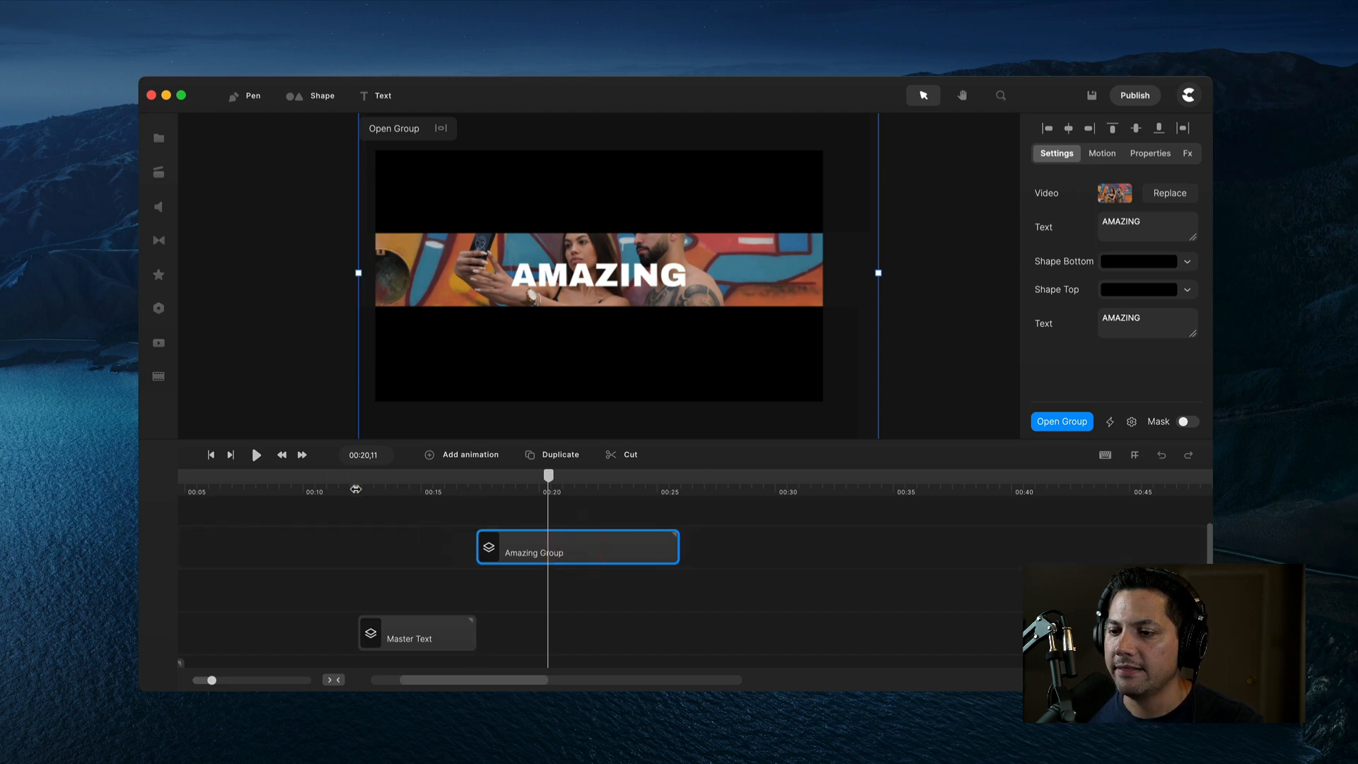
Extend the Music group clip past the end of Amazing Group, to about 00:27 on the timeline.
{"action": "scroll", "coordinate": [411, 584], "scroll_direction": "down", "scroll_amount": 3}
{"action": "left_click", "coordinate": [490, 626]}
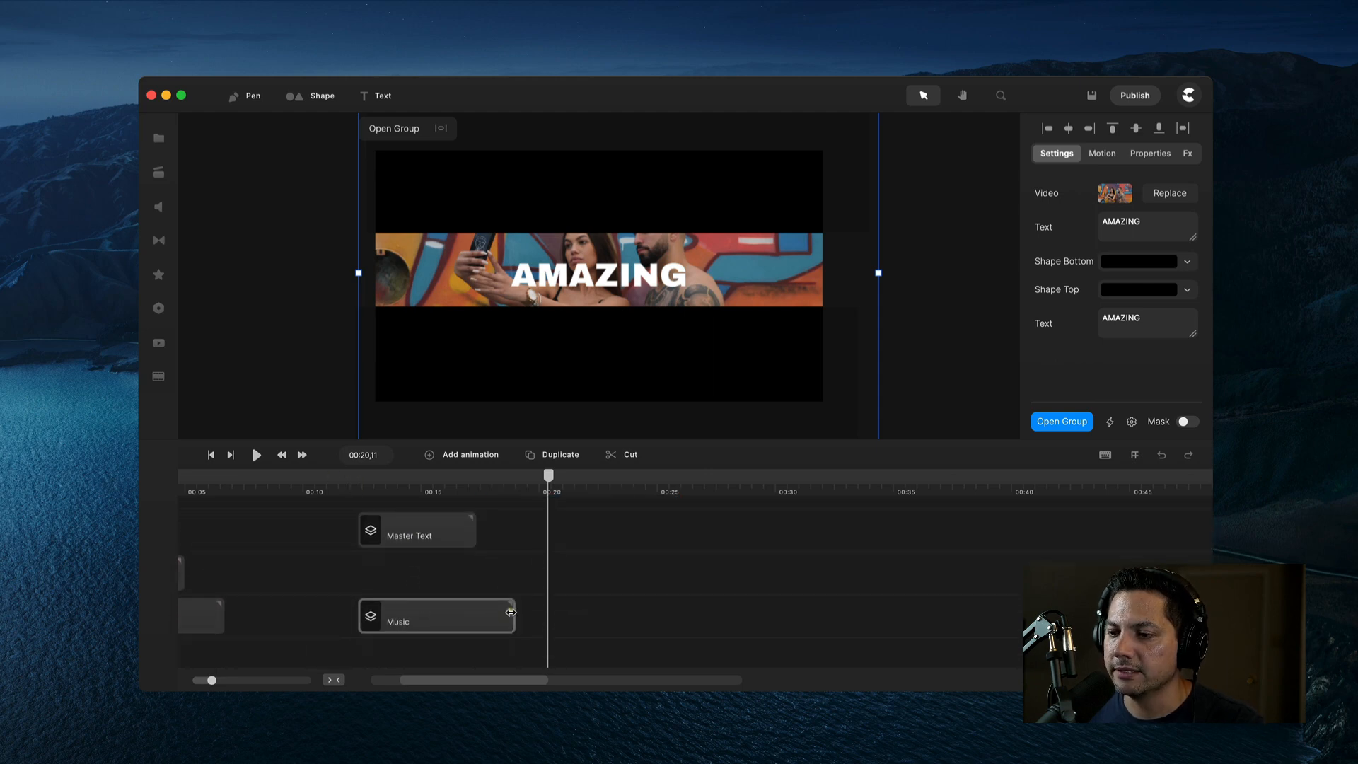
{"action": "left_click_drag", "start_coordinate": [510, 611], "coordinate": [662, 614]}
{"action": "scroll", "coordinate": [663, 618], "scroll_direction": "up", "scroll_amount": 2}
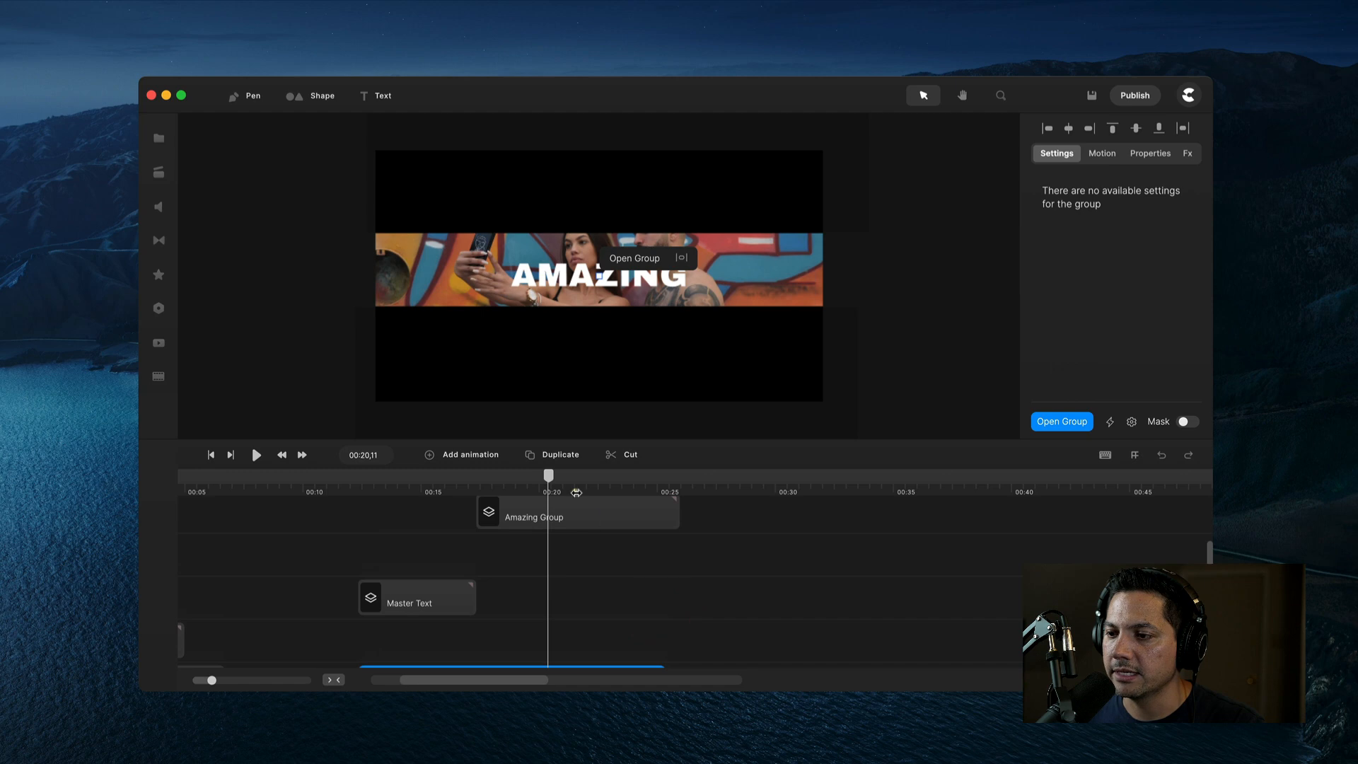
{"action": "left_click_drag", "start_coordinate": [571, 524], "coordinate": [572, 566]}
{"action": "scroll", "coordinate": [669, 592], "scroll_direction": "down", "scroll_amount": 2}
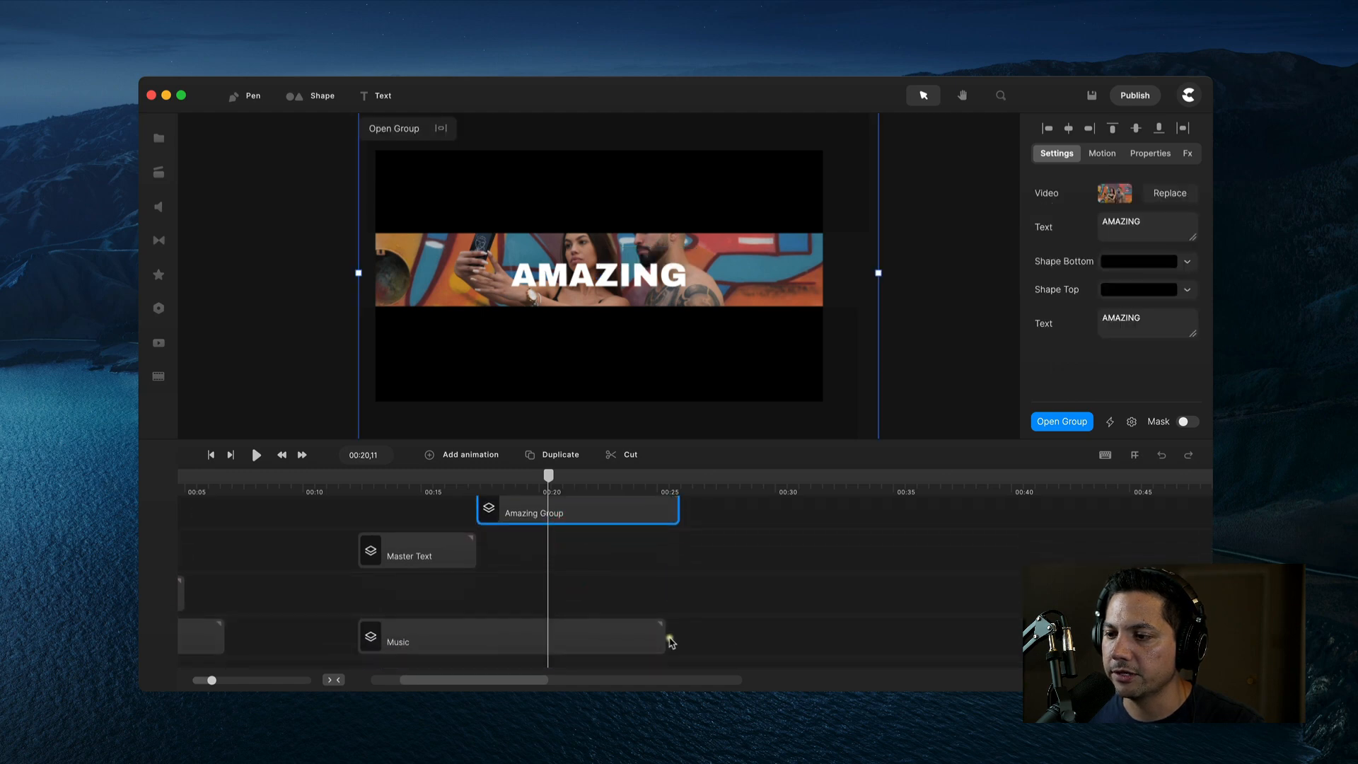
{"action": "left_click_drag", "start_coordinate": [664, 637], "coordinate": [719, 637]}
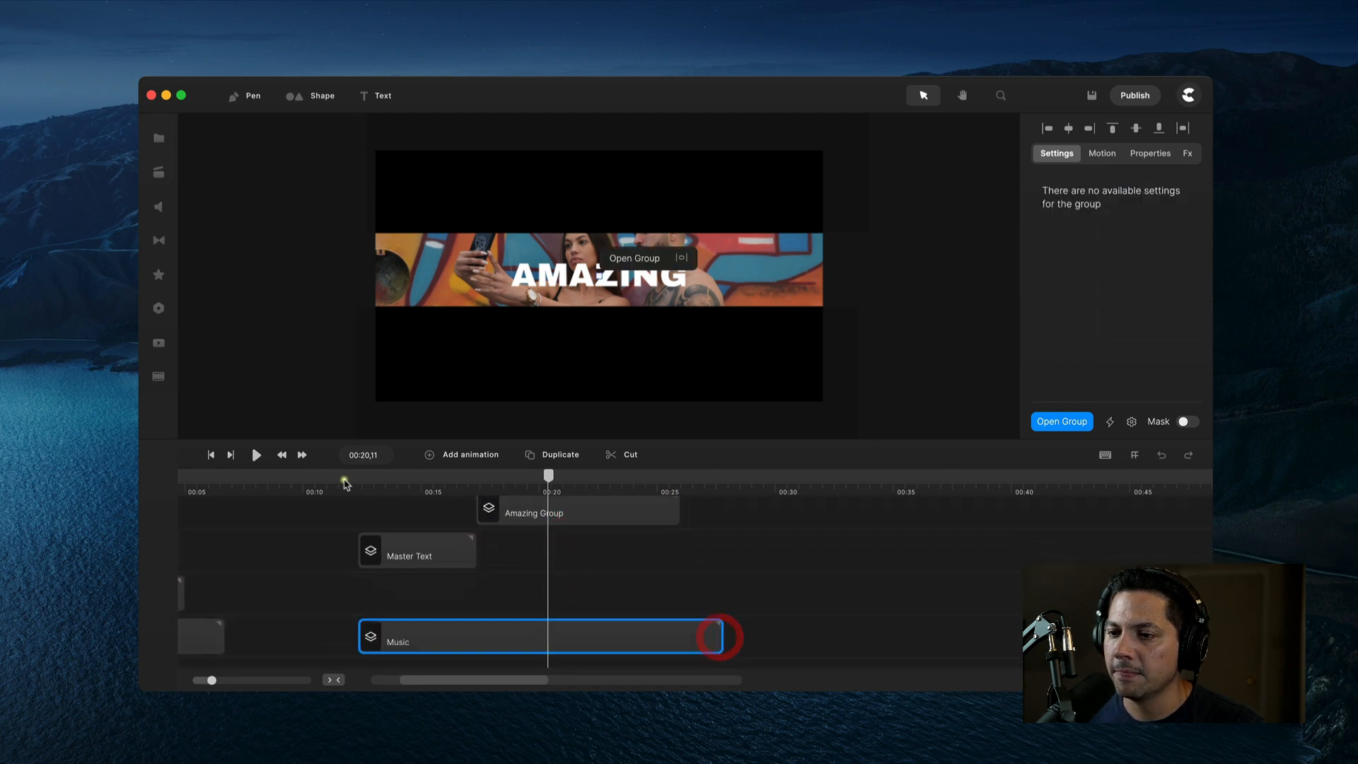
Play the FAST scene up to 00:14,15 and shorten the Master Text clip to end at about that point.
{"action": "left_click", "coordinate": [357, 484]}
{"action": "key", "text": "space"}
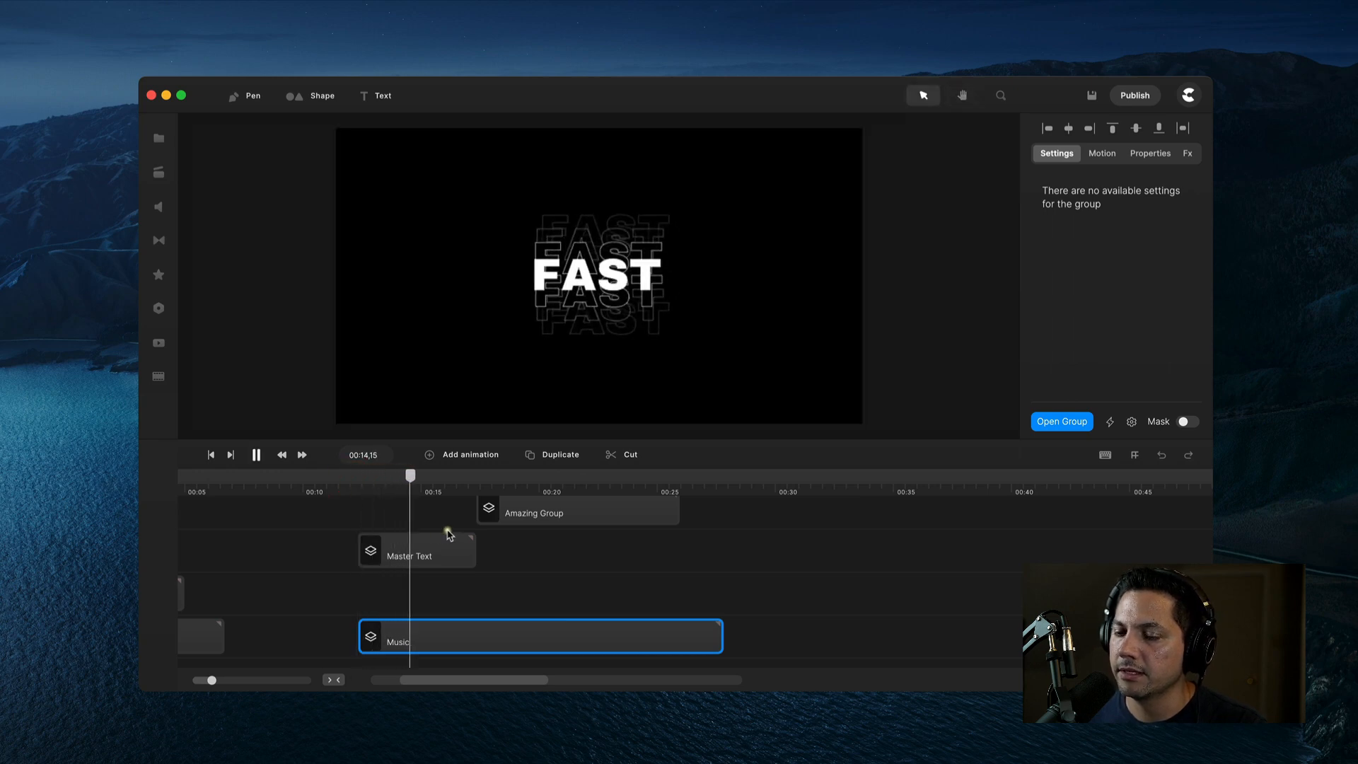
{"action": "key", "text": "space"}
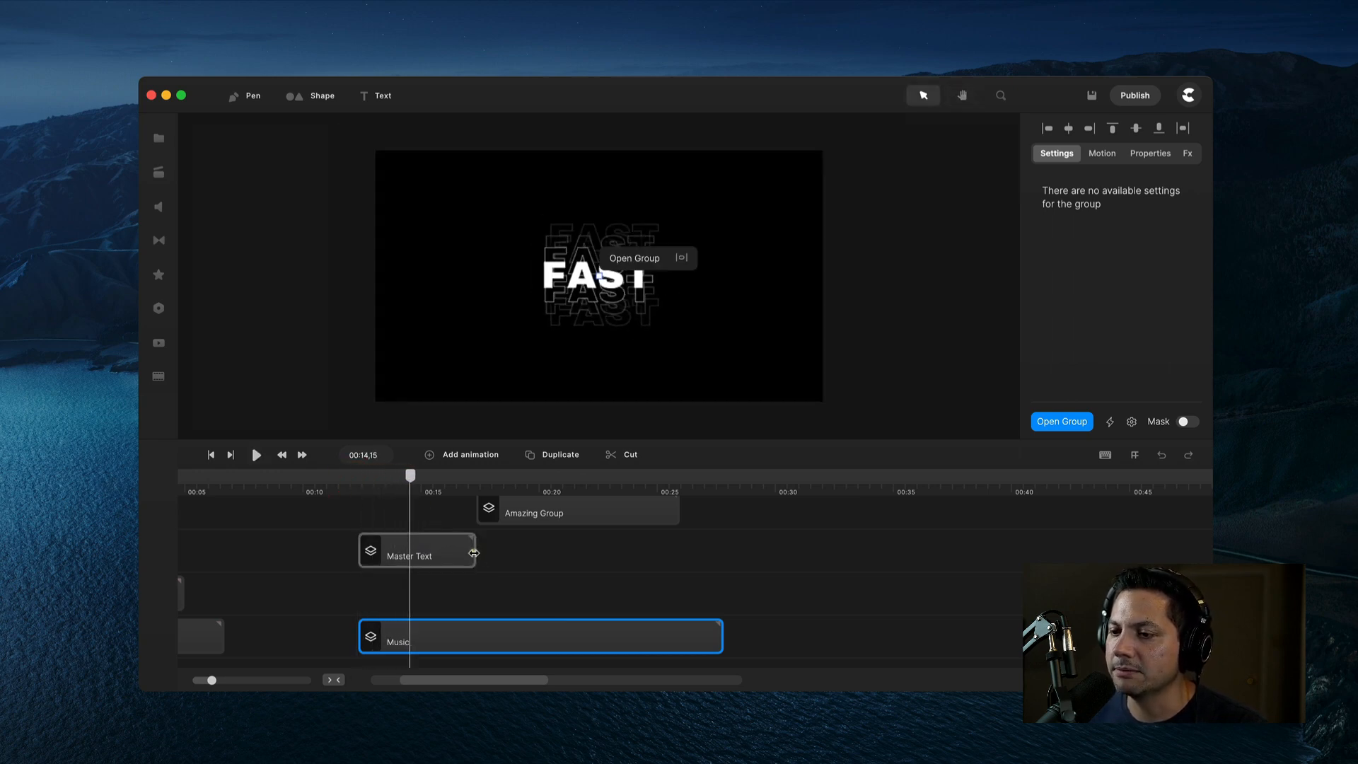
{"action": "left_click_drag", "start_coordinate": [473, 552], "coordinate": [406, 568]}
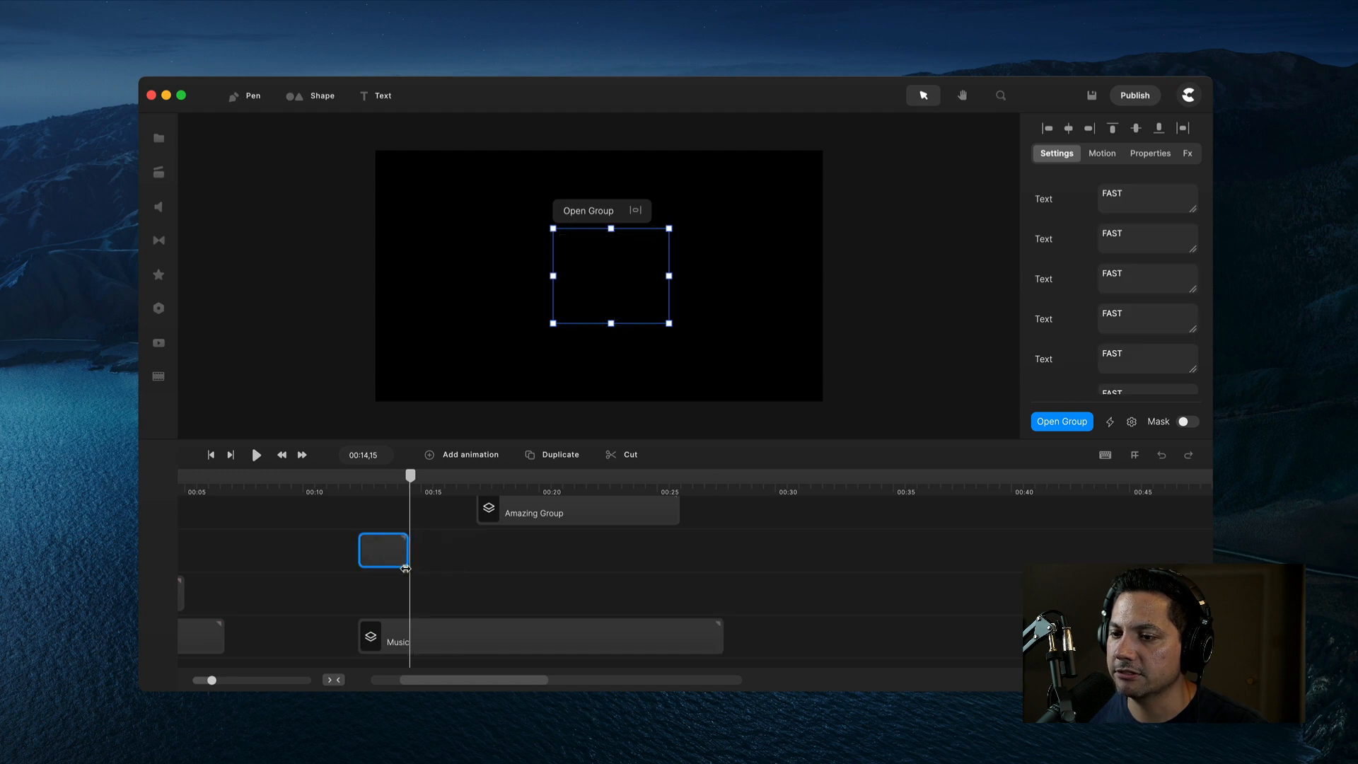
Move Amazing Group earlier to start where the Master Text clip ends, and play both scenes together.
{"action": "left_click_drag", "start_coordinate": [576, 515], "coordinate": [500, 521]}
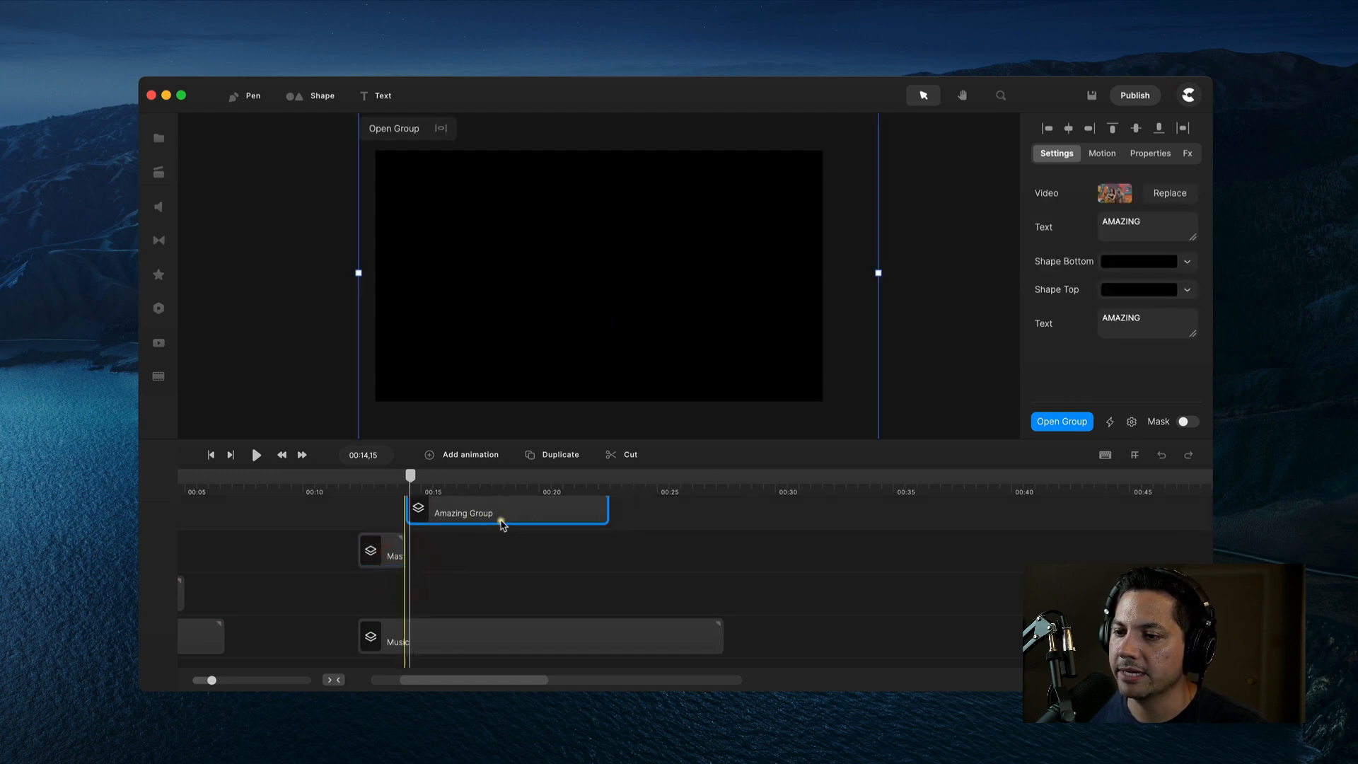
{"action": "left_click", "coordinate": [356, 485]}
{"action": "key", "text": "space"}
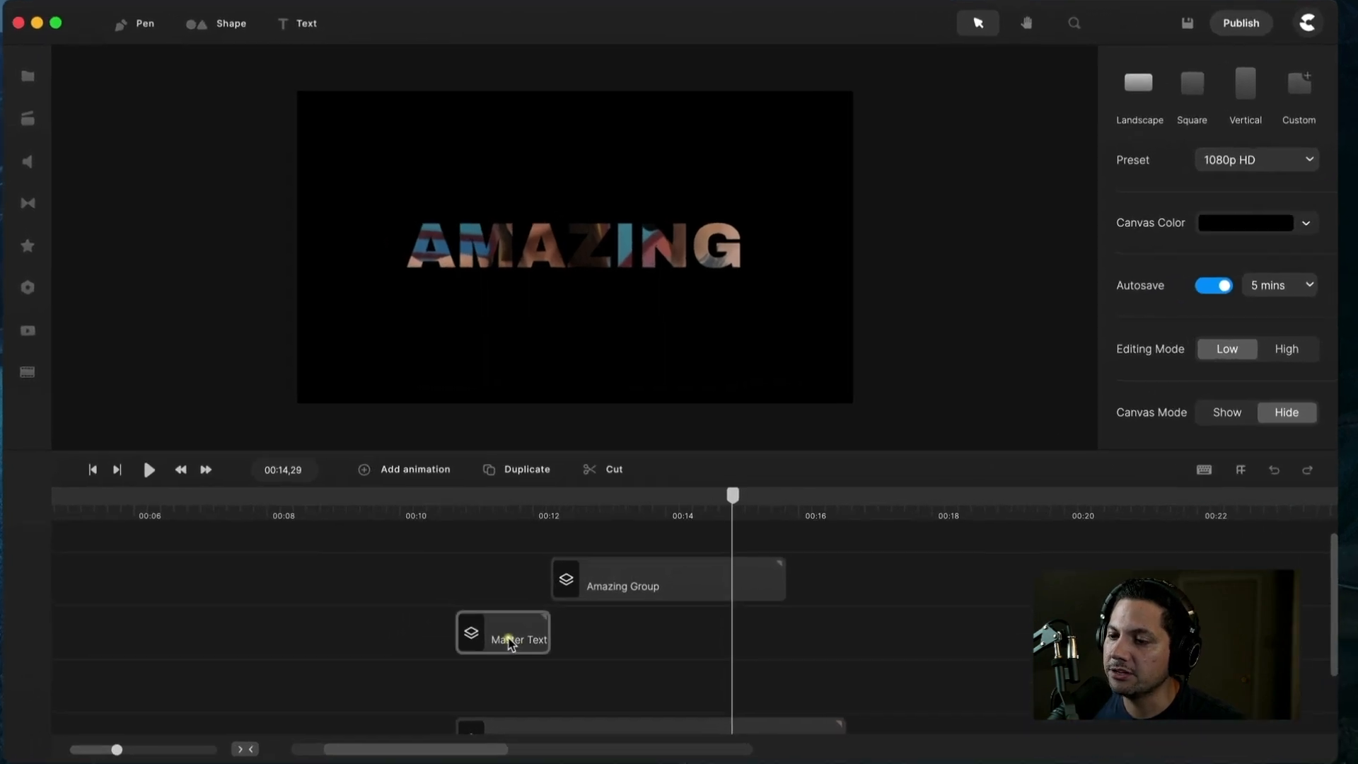
Combine the Master Text and Amazing Group clips into a single group.
{"action": "left_click", "coordinate": [509, 641]}
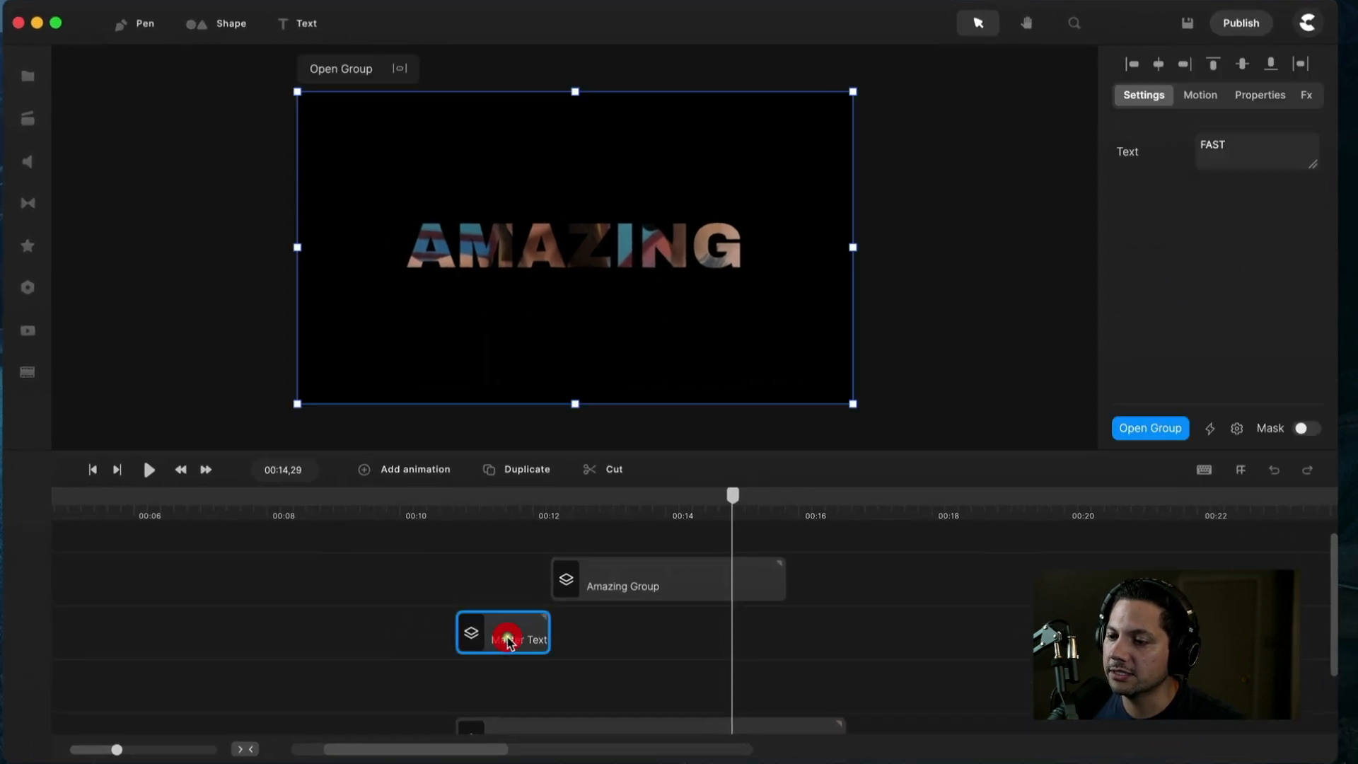
{"action": "left_click", "coordinate": [635, 593], "text": "shift"}
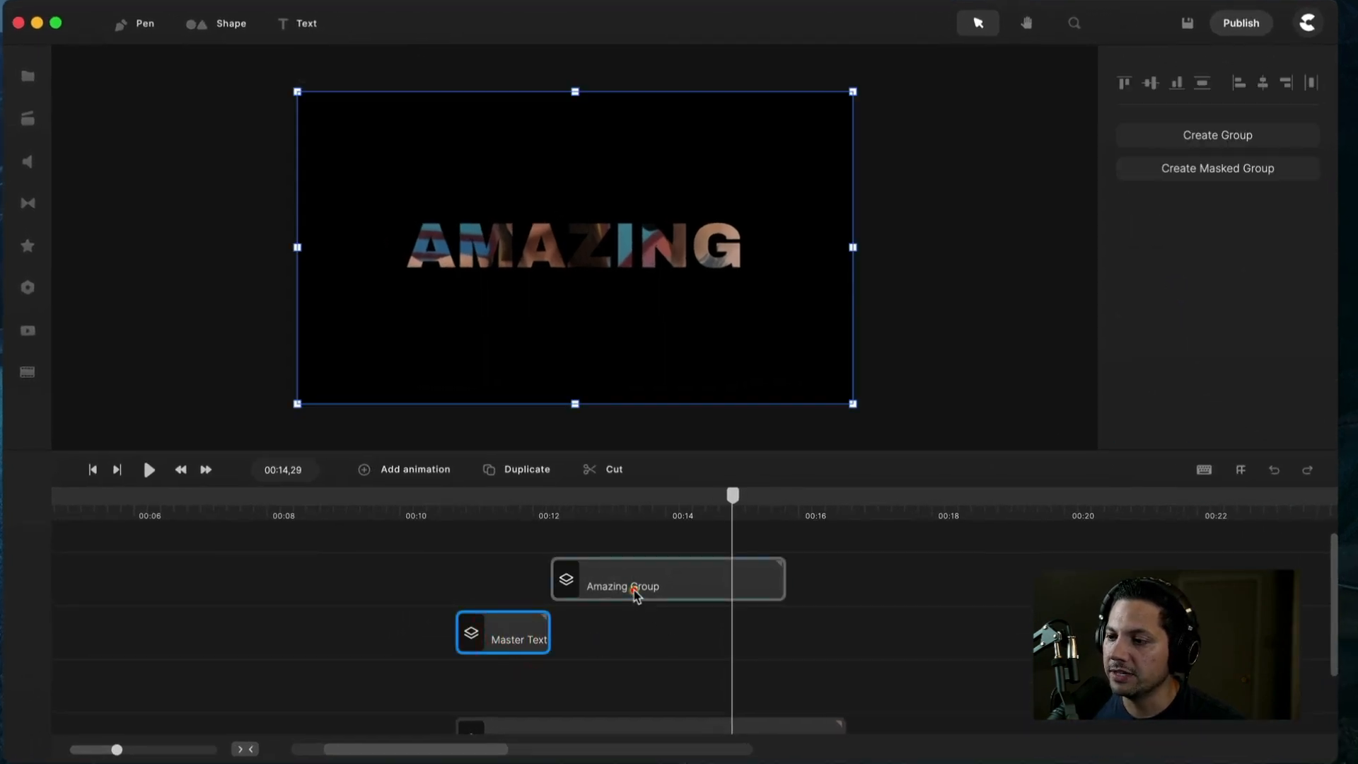
{"action": "left_click", "coordinate": [599, 626]}
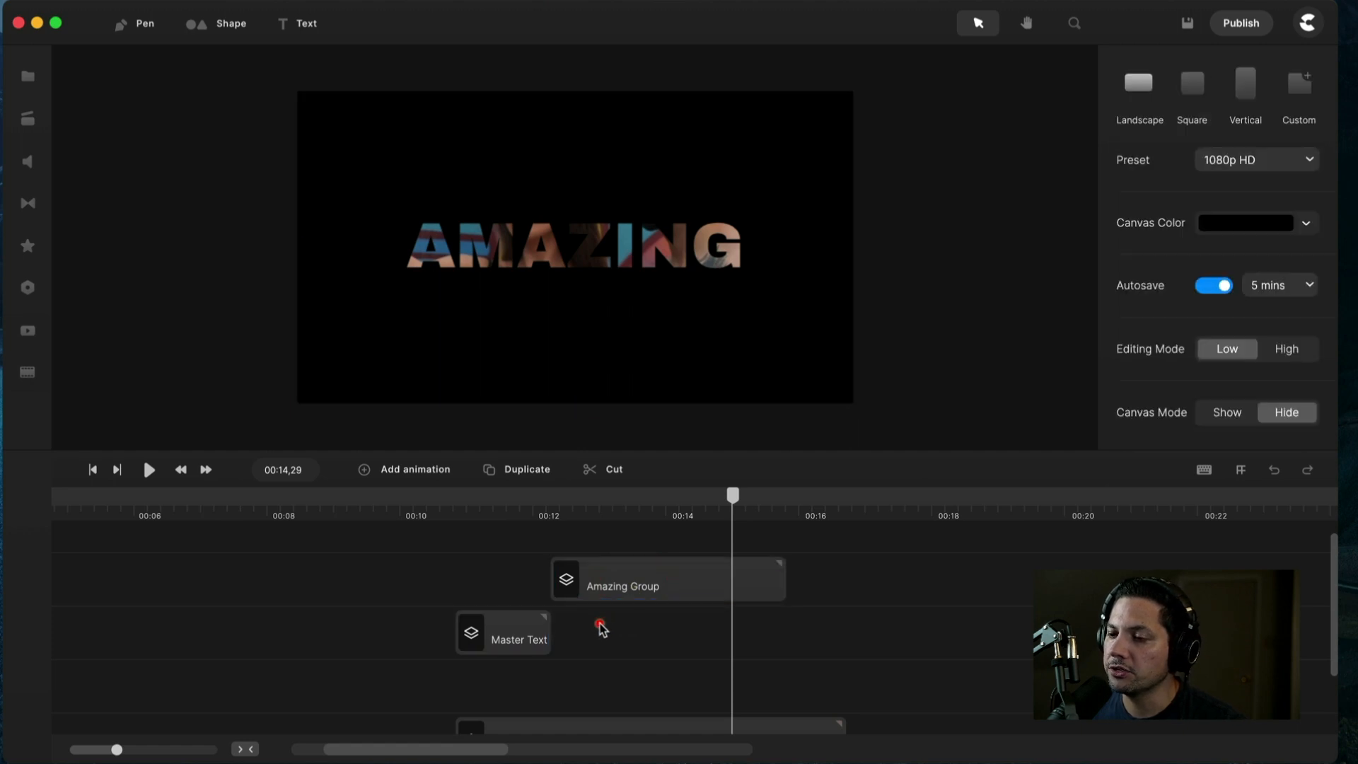
{"action": "left_click_drag", "start_coordinate": [423, 545], "coordinate": [603, 621]}
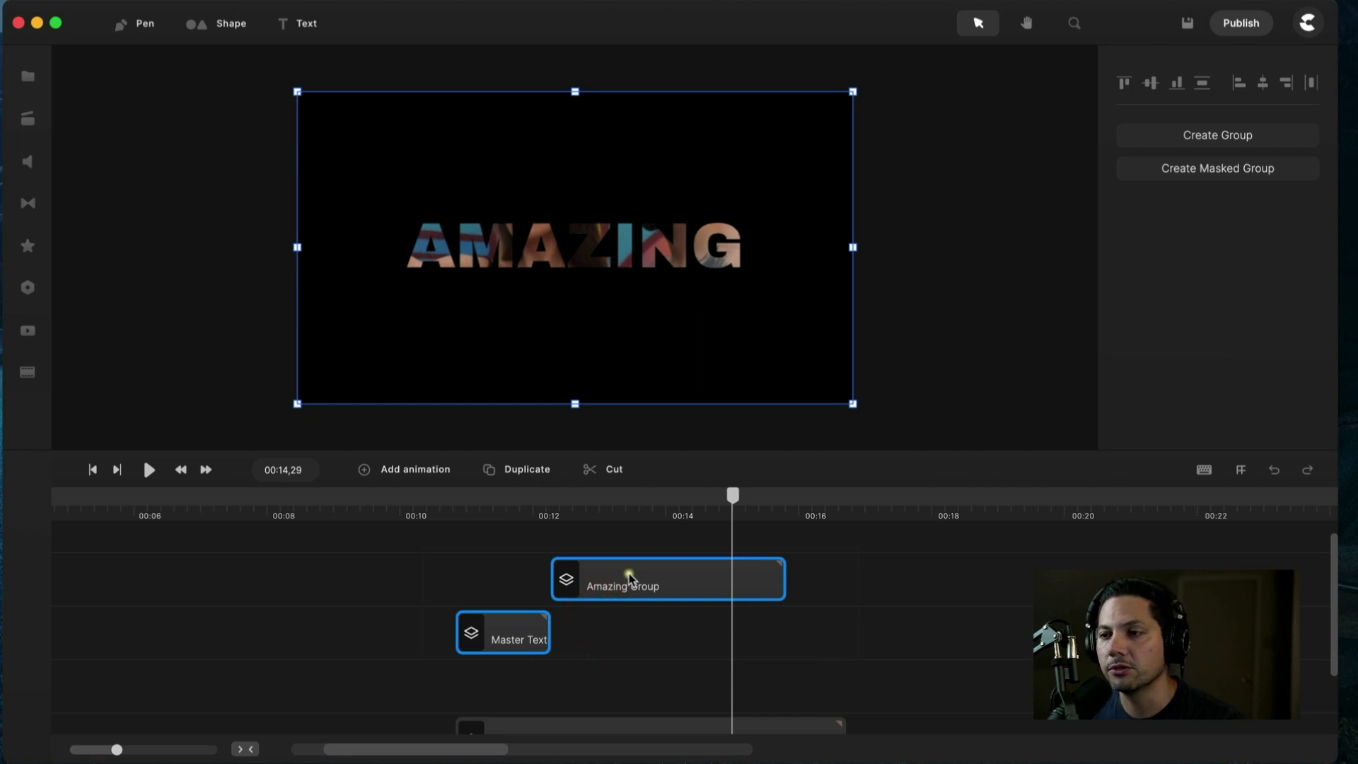
{"action": "right_click", "coordinate": [607, 581]}
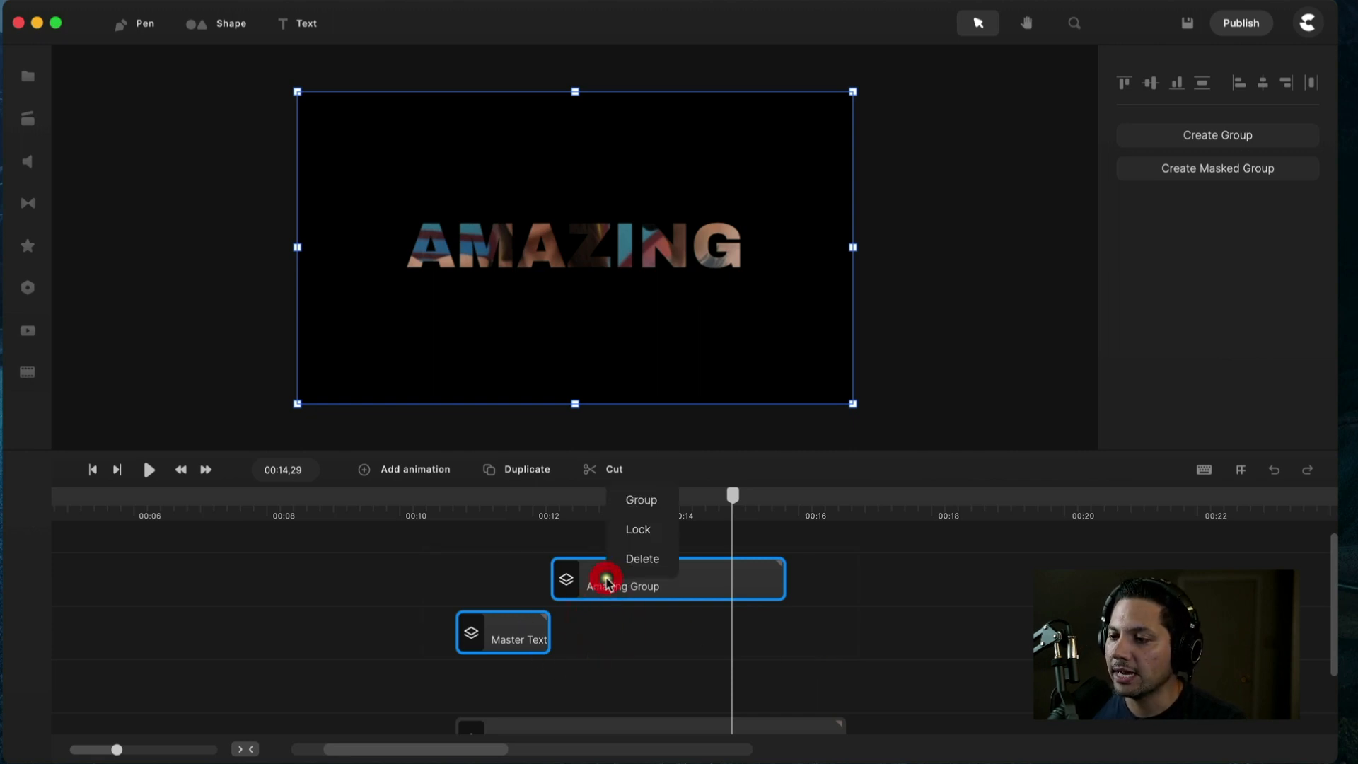
{"action": "left_click", "coordinate": [636, 503]}
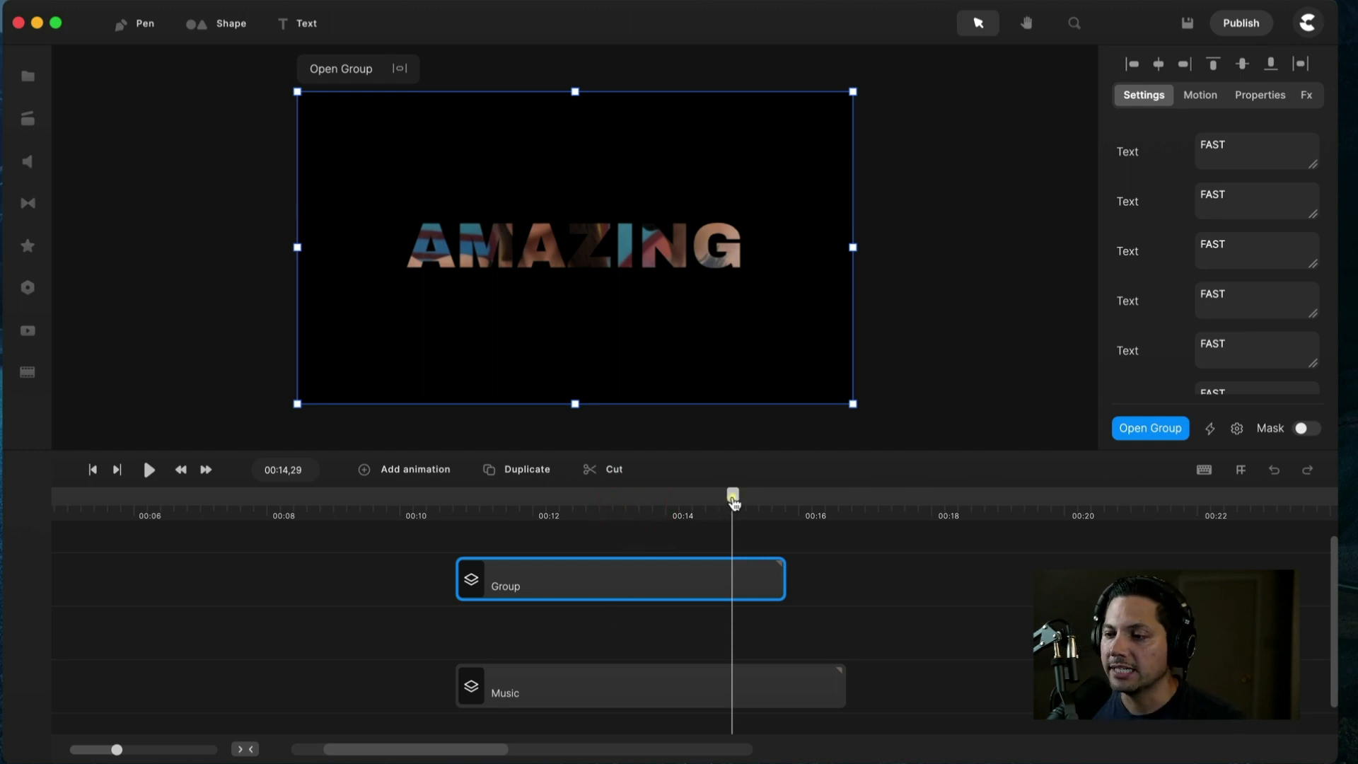
At 00:11,17, link the six duplicate FAST text layers to the first one in the combined group's Easy Edit Properties.
{"action": "left_click_drag", "start_coordinate": [733, 500], "coordinate": [508, 518]}
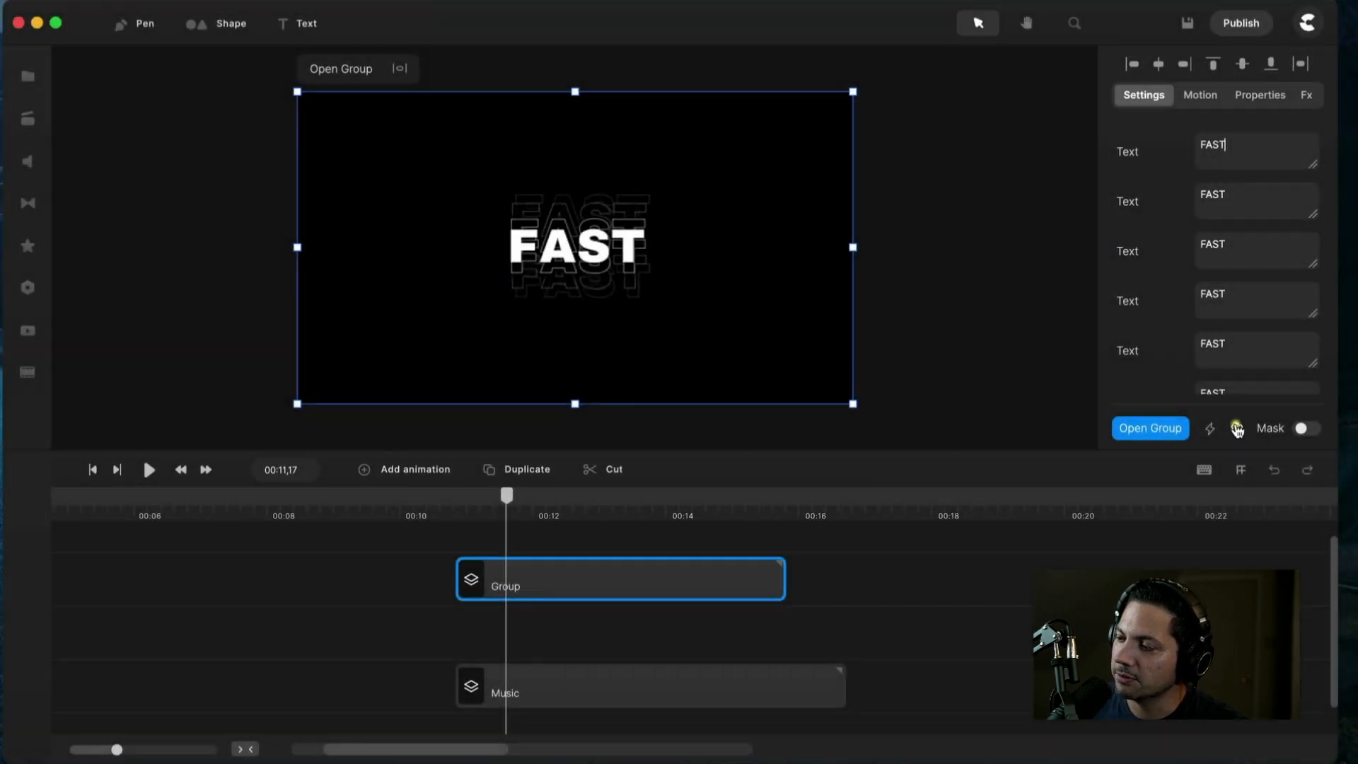
{"action": "left_click", "coordinate": [1238, 429]}
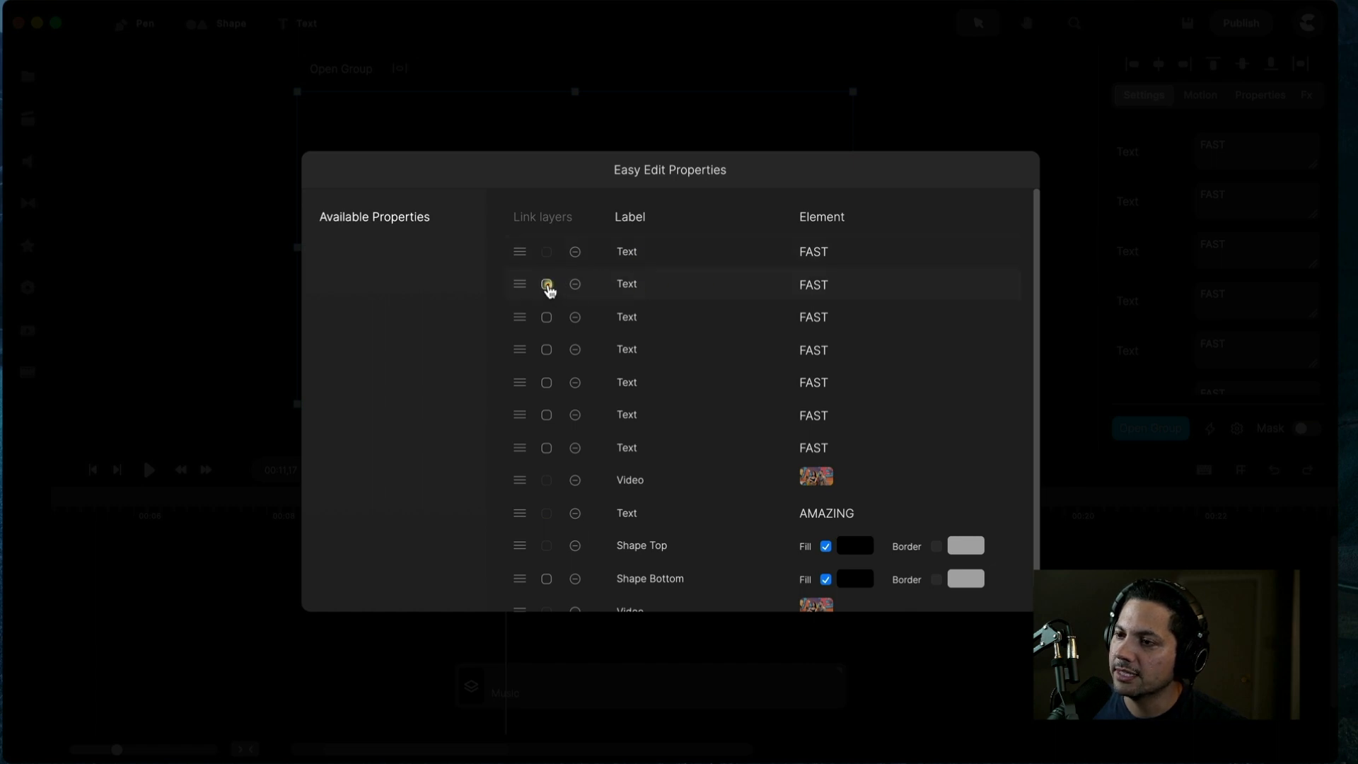
{"action": "left_click_drag", "start_coordinate": [547, 284], "coordinate": [549, 301]}
{"action": "left_click", "coordinate": [546, 317]}
{"action": "left_click", "coordinate": [547, 349]}
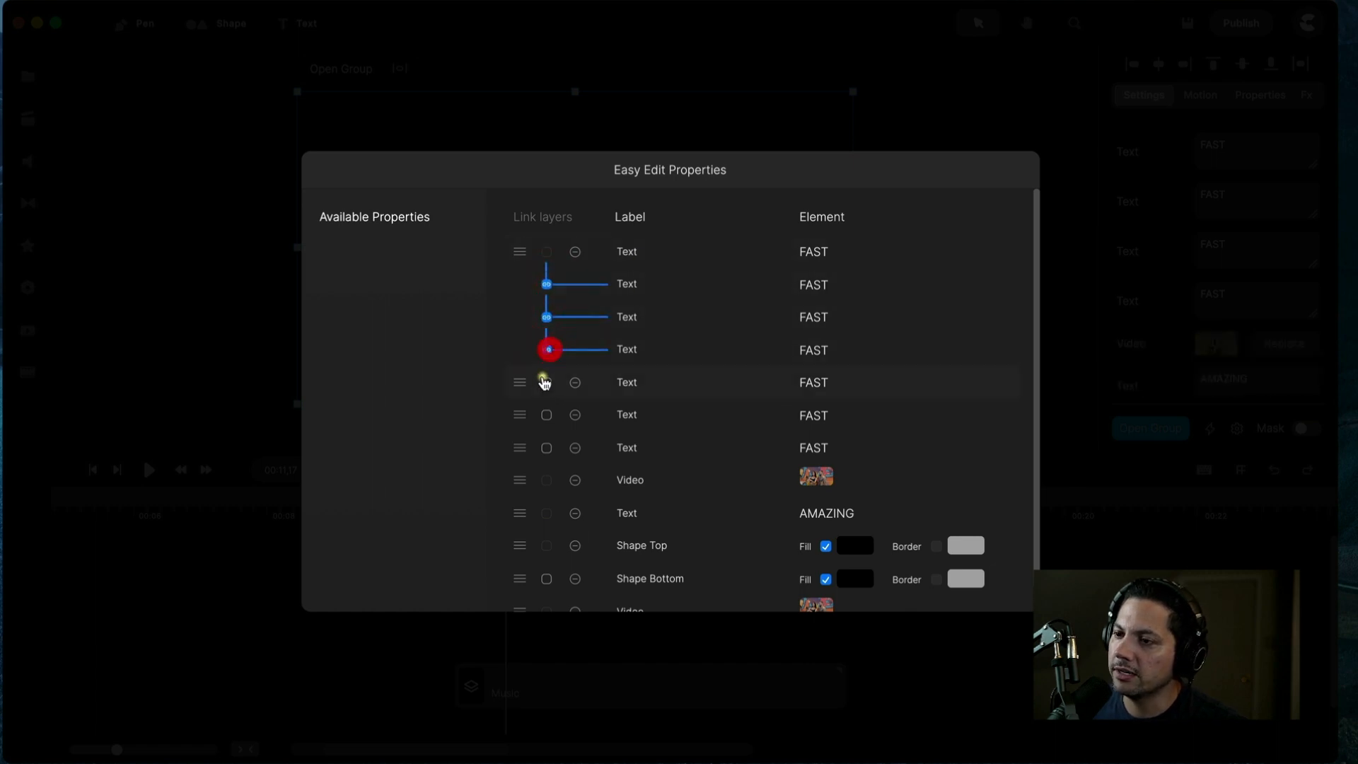
{"action": "left_click", "coordinate": [547, 382]}
{"action": "left_click", "coordinate": [547, 415]}
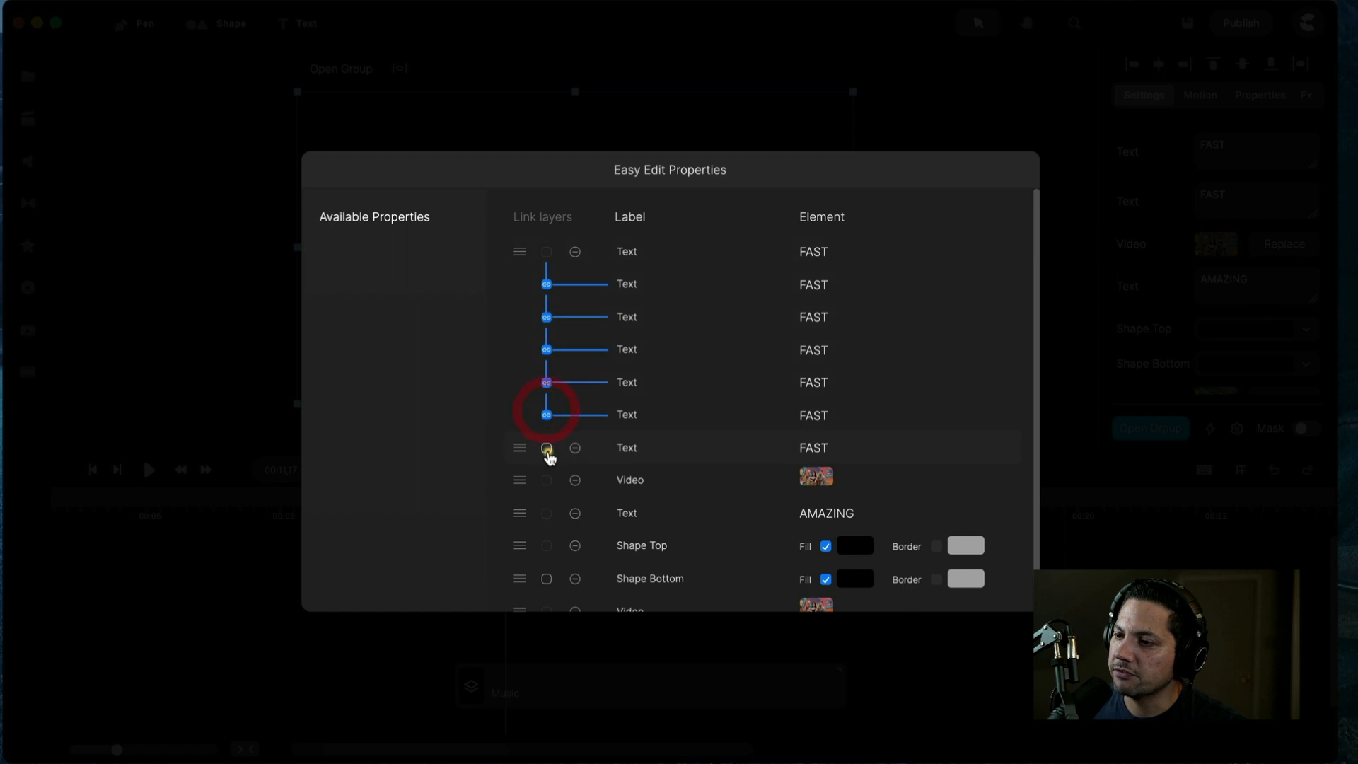
{"action": "left_click", "coordinate": [546, 447]}
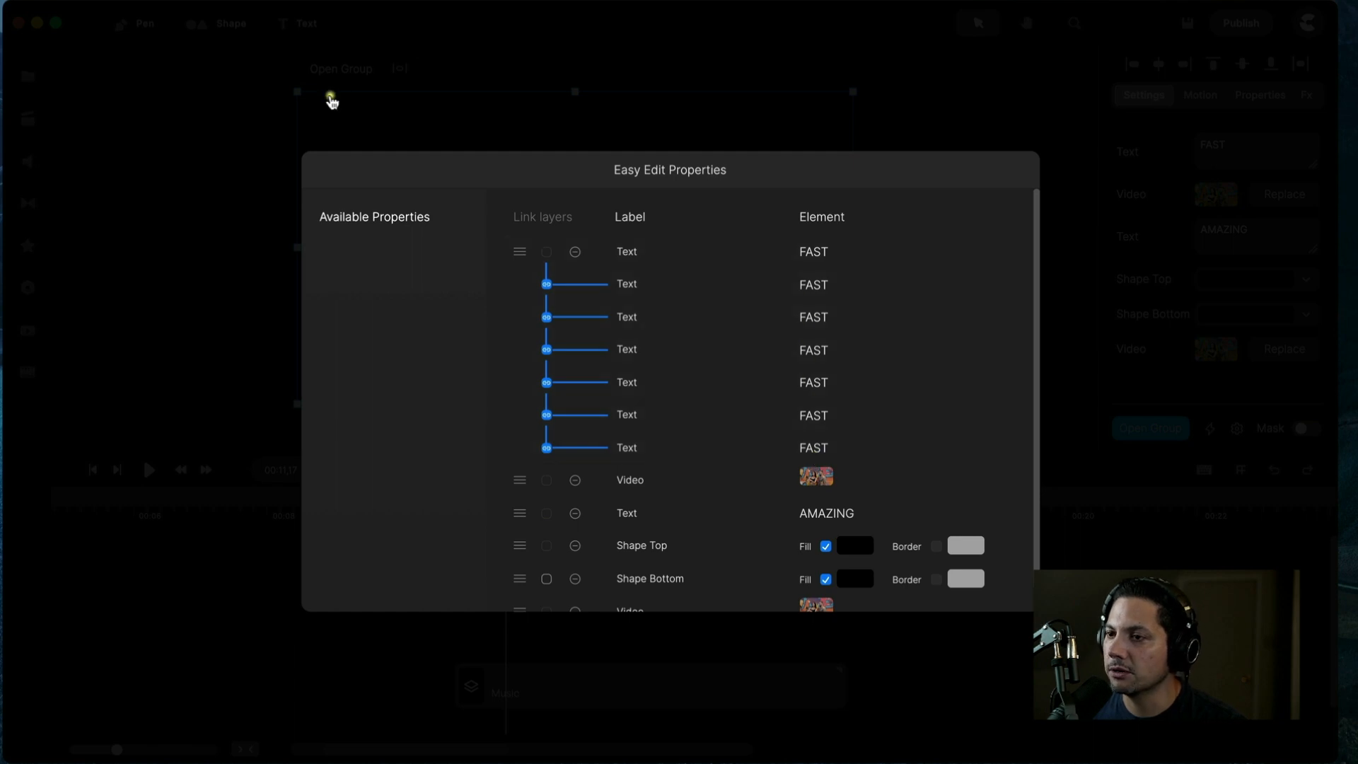
{"action": "left_click", "coordinate": [446, 118]}
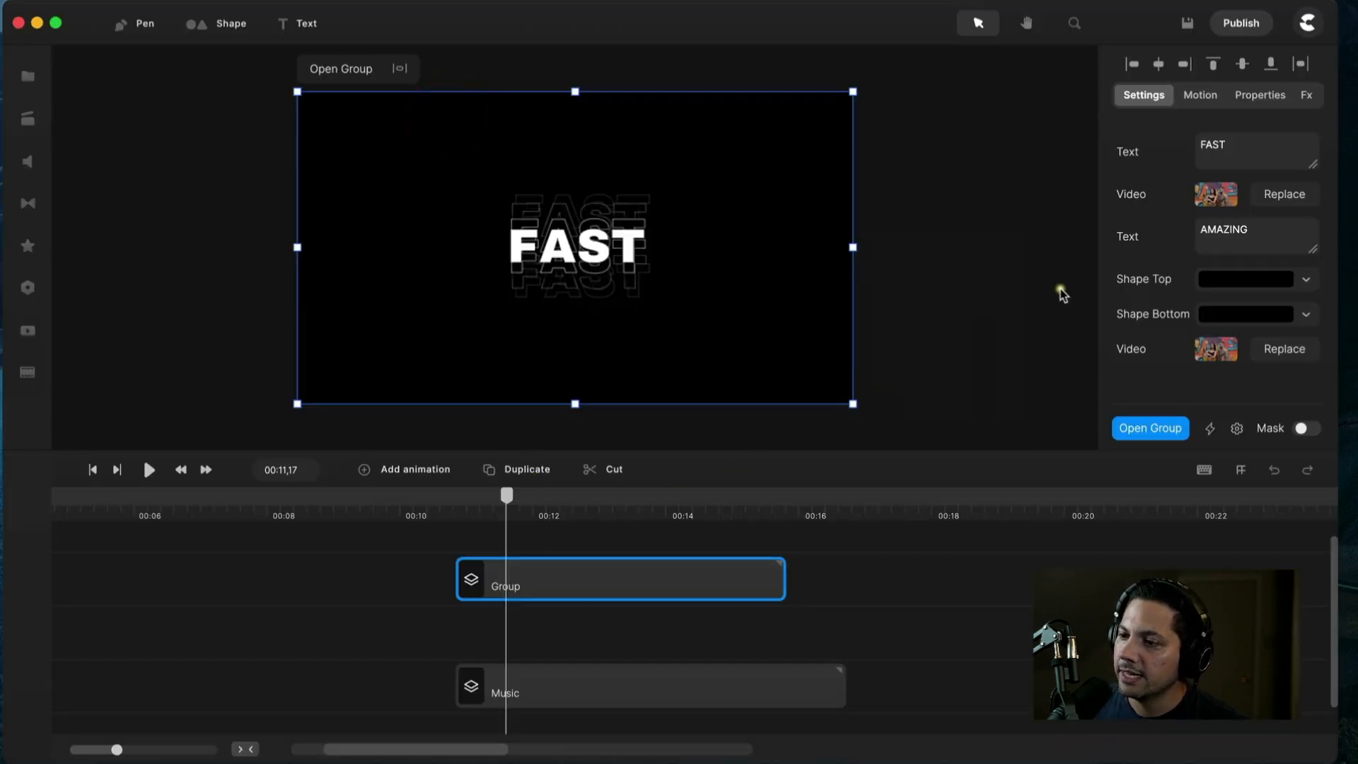
Change the combined group's linked FAST text to COOL.
{"action": "double_click", "coordinate": [1246, 142]}
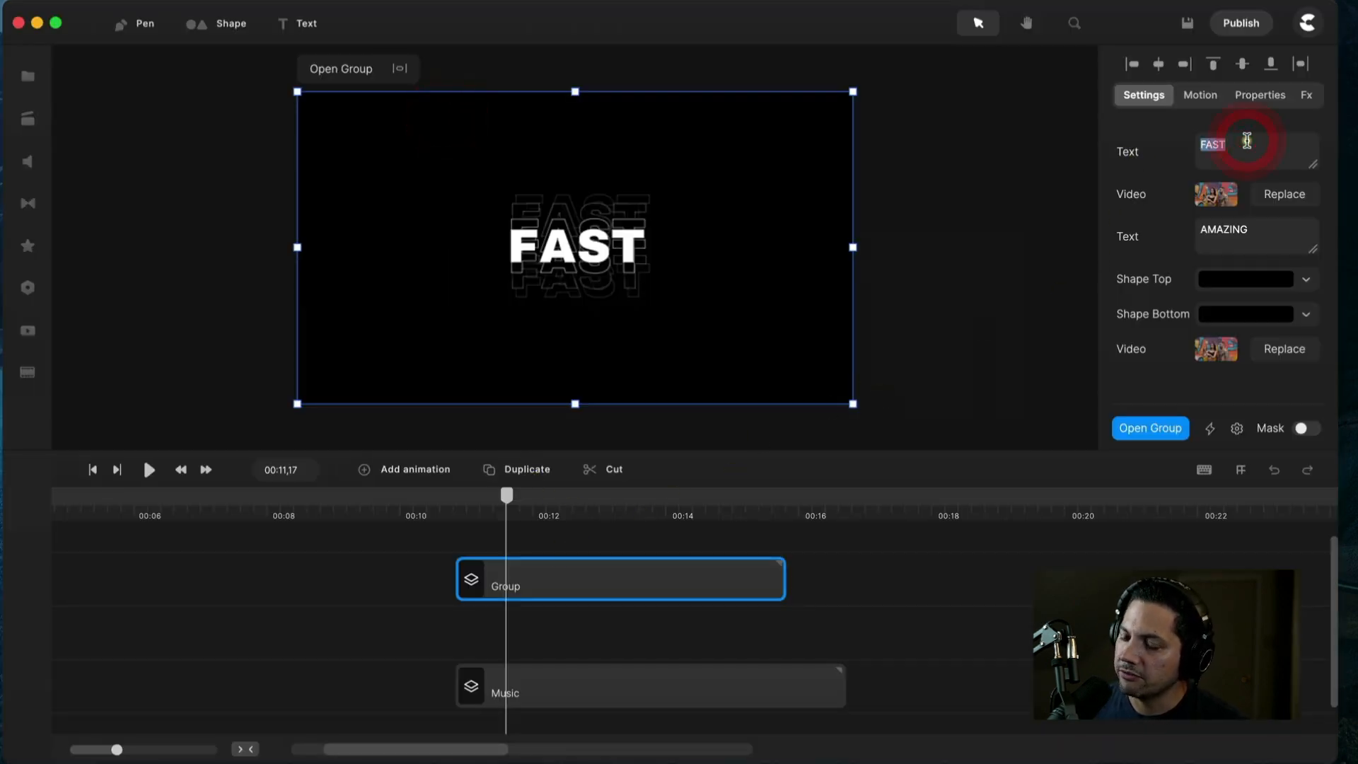
{"action": "type", "text": "COOL"}
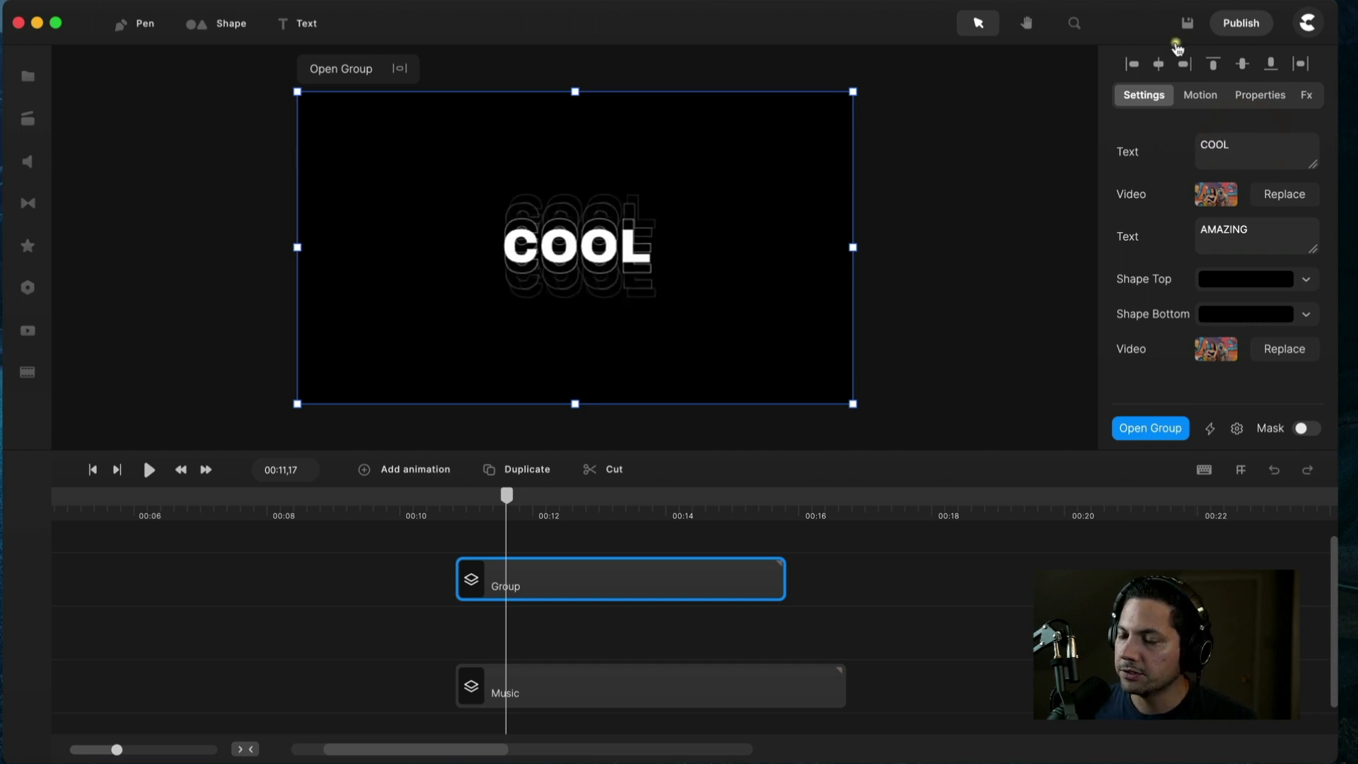
{"action": "left_click_drag", "start_coordinate": [506, 497], "coordinate": [543, 484]}
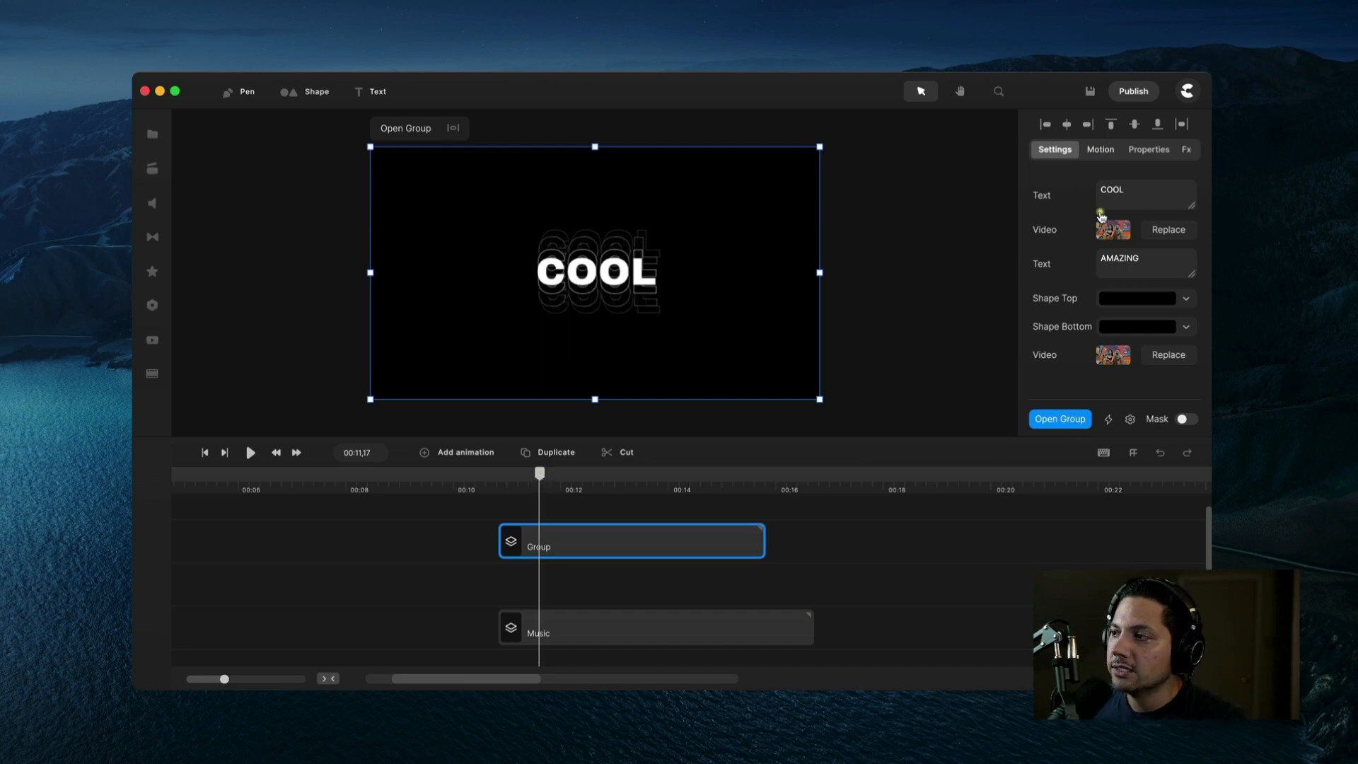
Set the combined group's linked text back to FAST and view the scene at 00:11,14.
{"action": "double_click", "coordinate": [1126, 195]}
{"action": "type", "text": "FAST"}
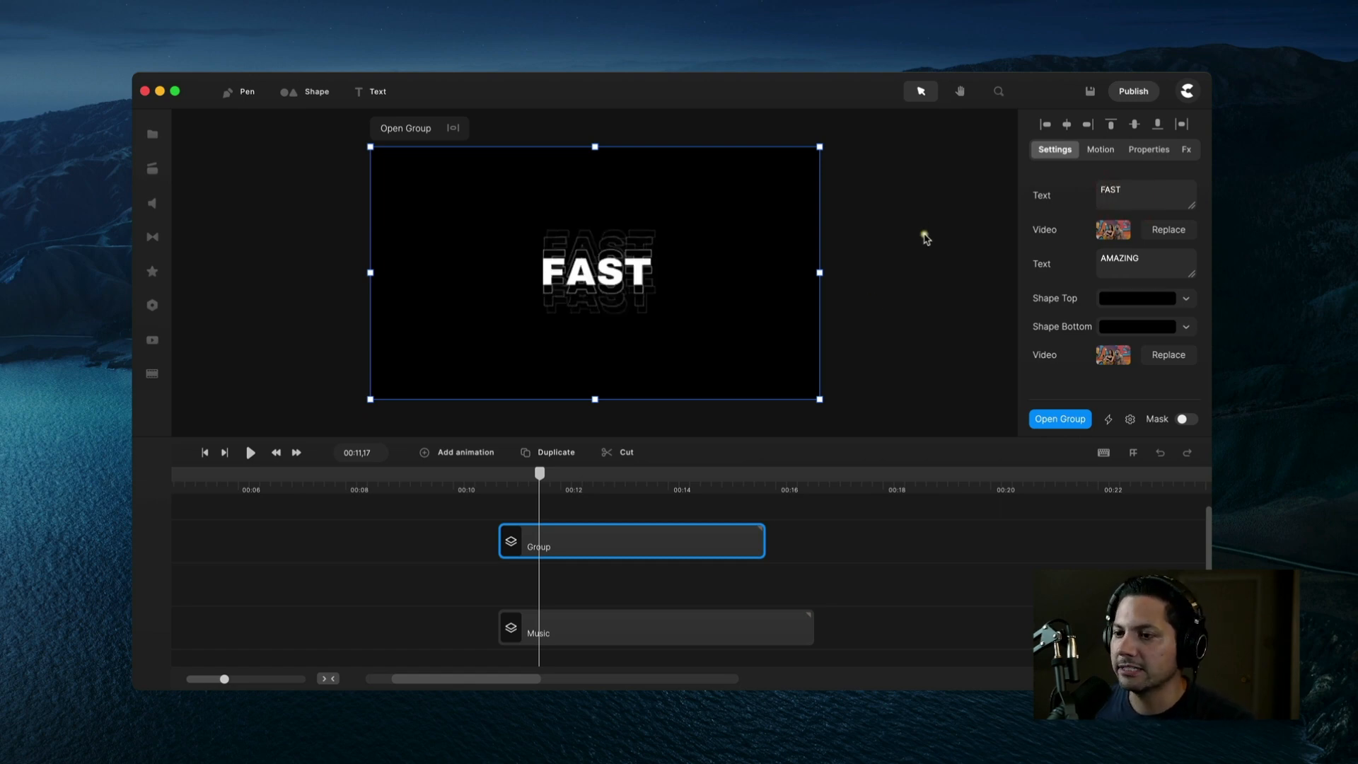
{"action": "left_click_drag", "start_coordinate": [539, 472], "coordinate": [536, 477]}
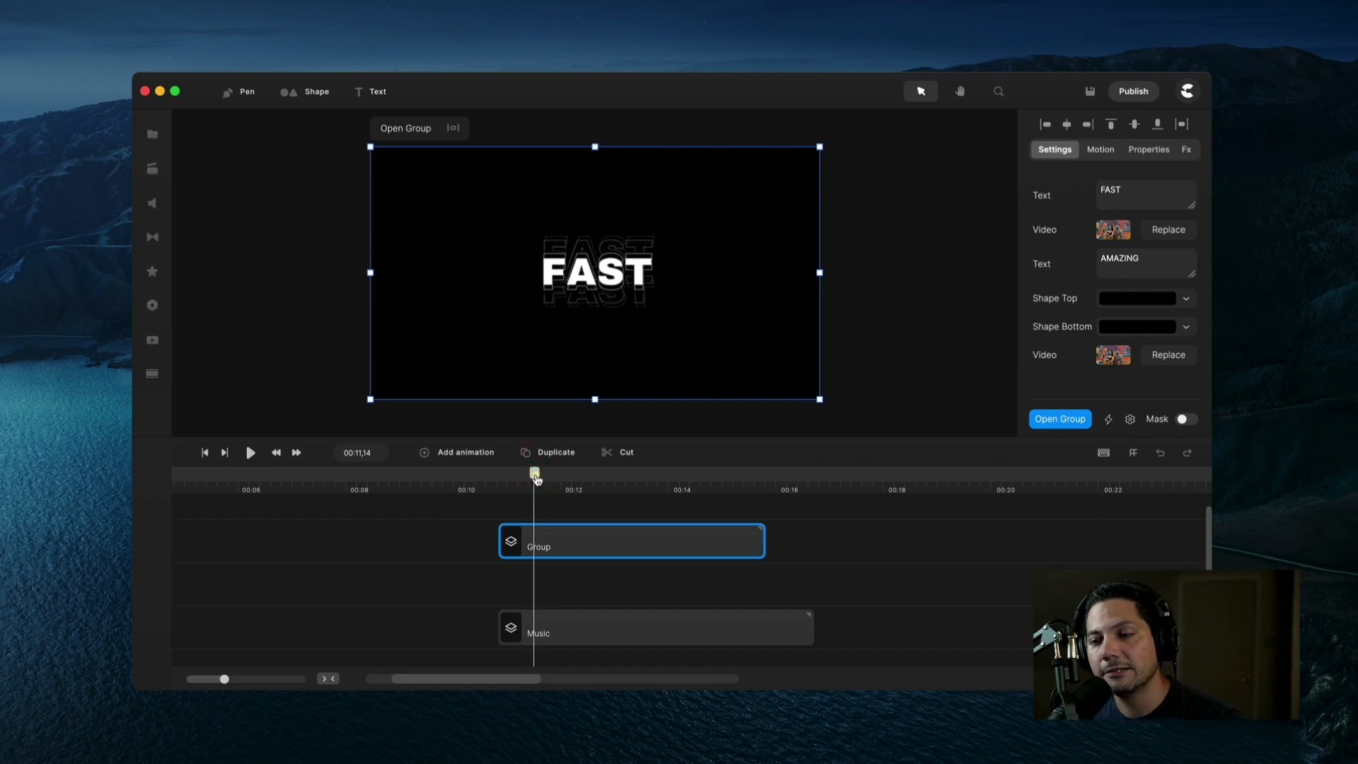